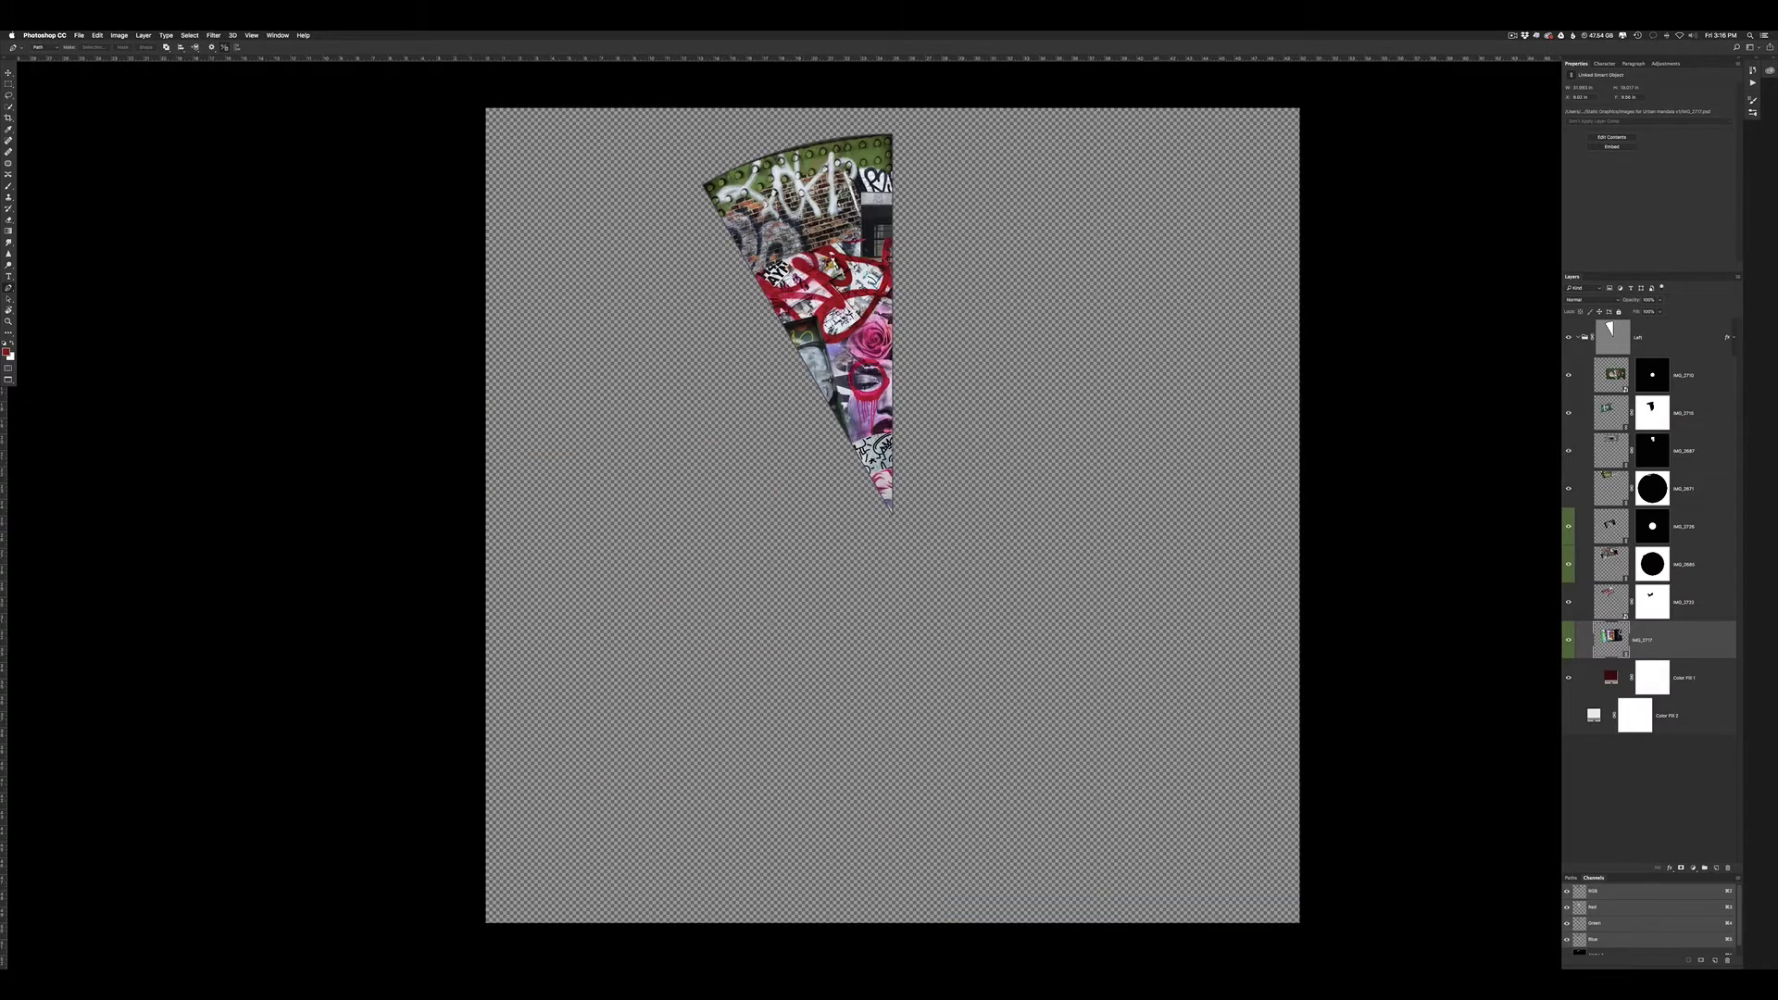
Scroll the view to bring the Left wedge collage into view on screen
scroll(805, 222, up, 2)
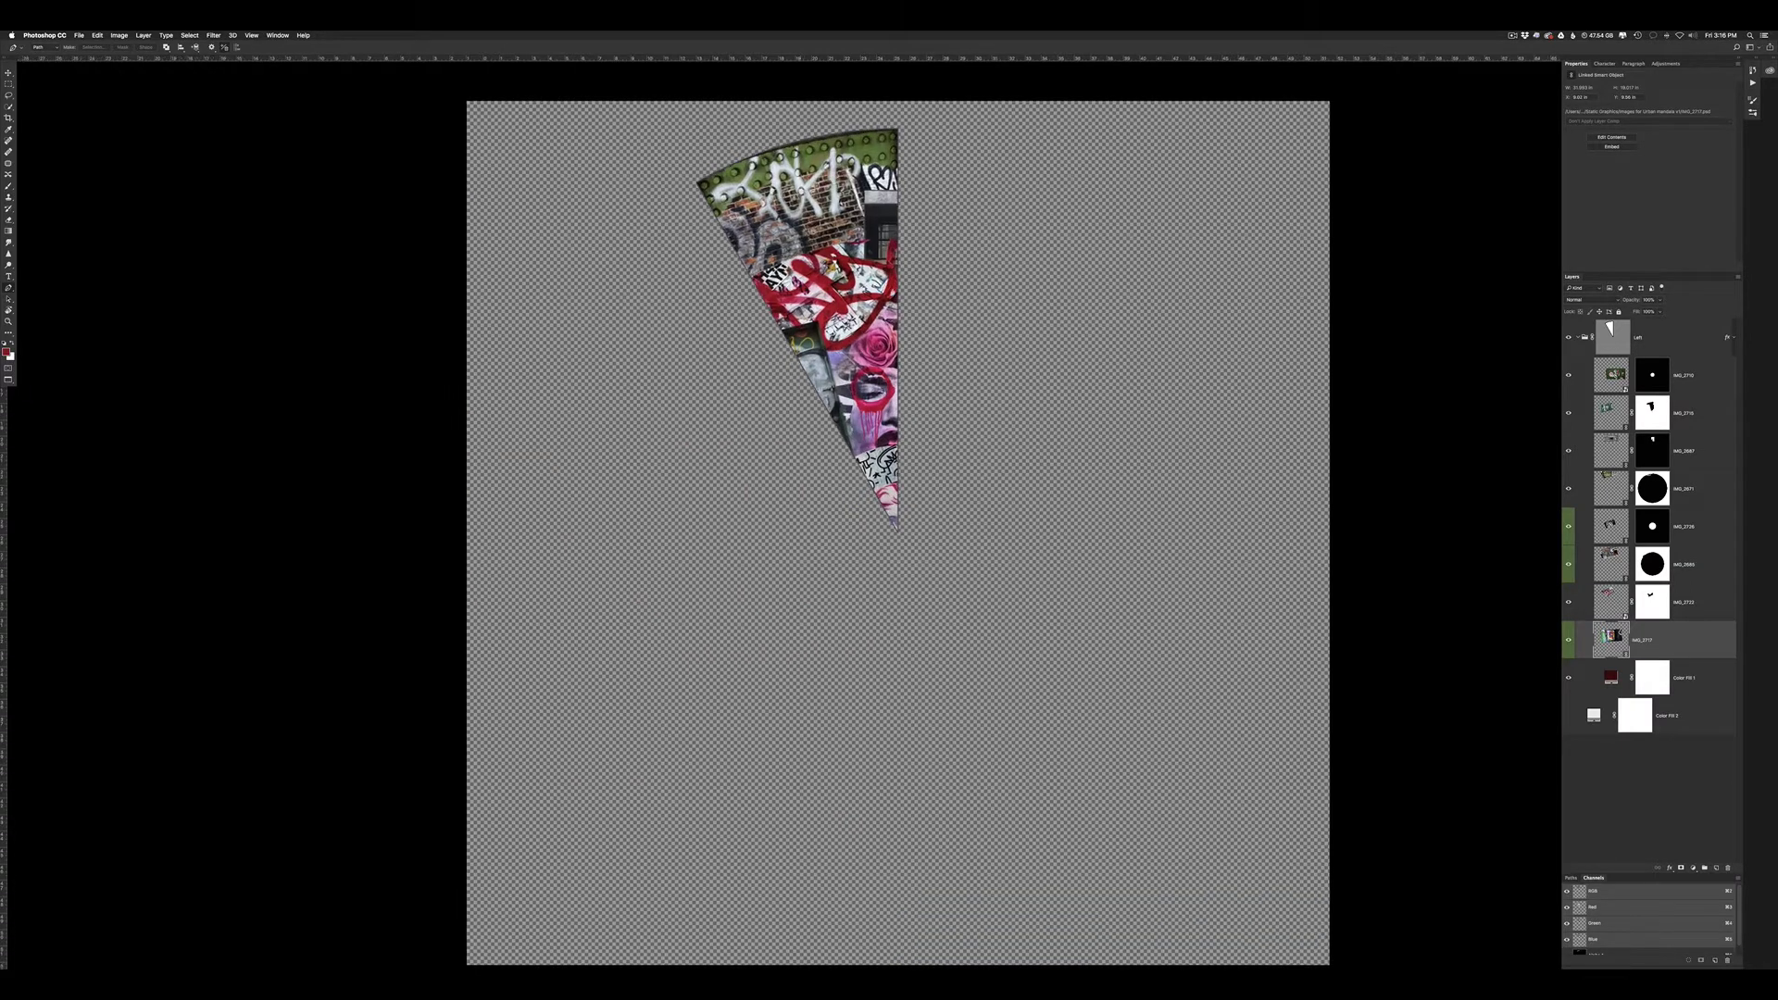
Hide the Left group's Stroke effect so the wedge loses its dark outline
scroll(805, 222, up, 2)
scroll(805, 222, up, 2)
scroll(806, 222, up, 1)
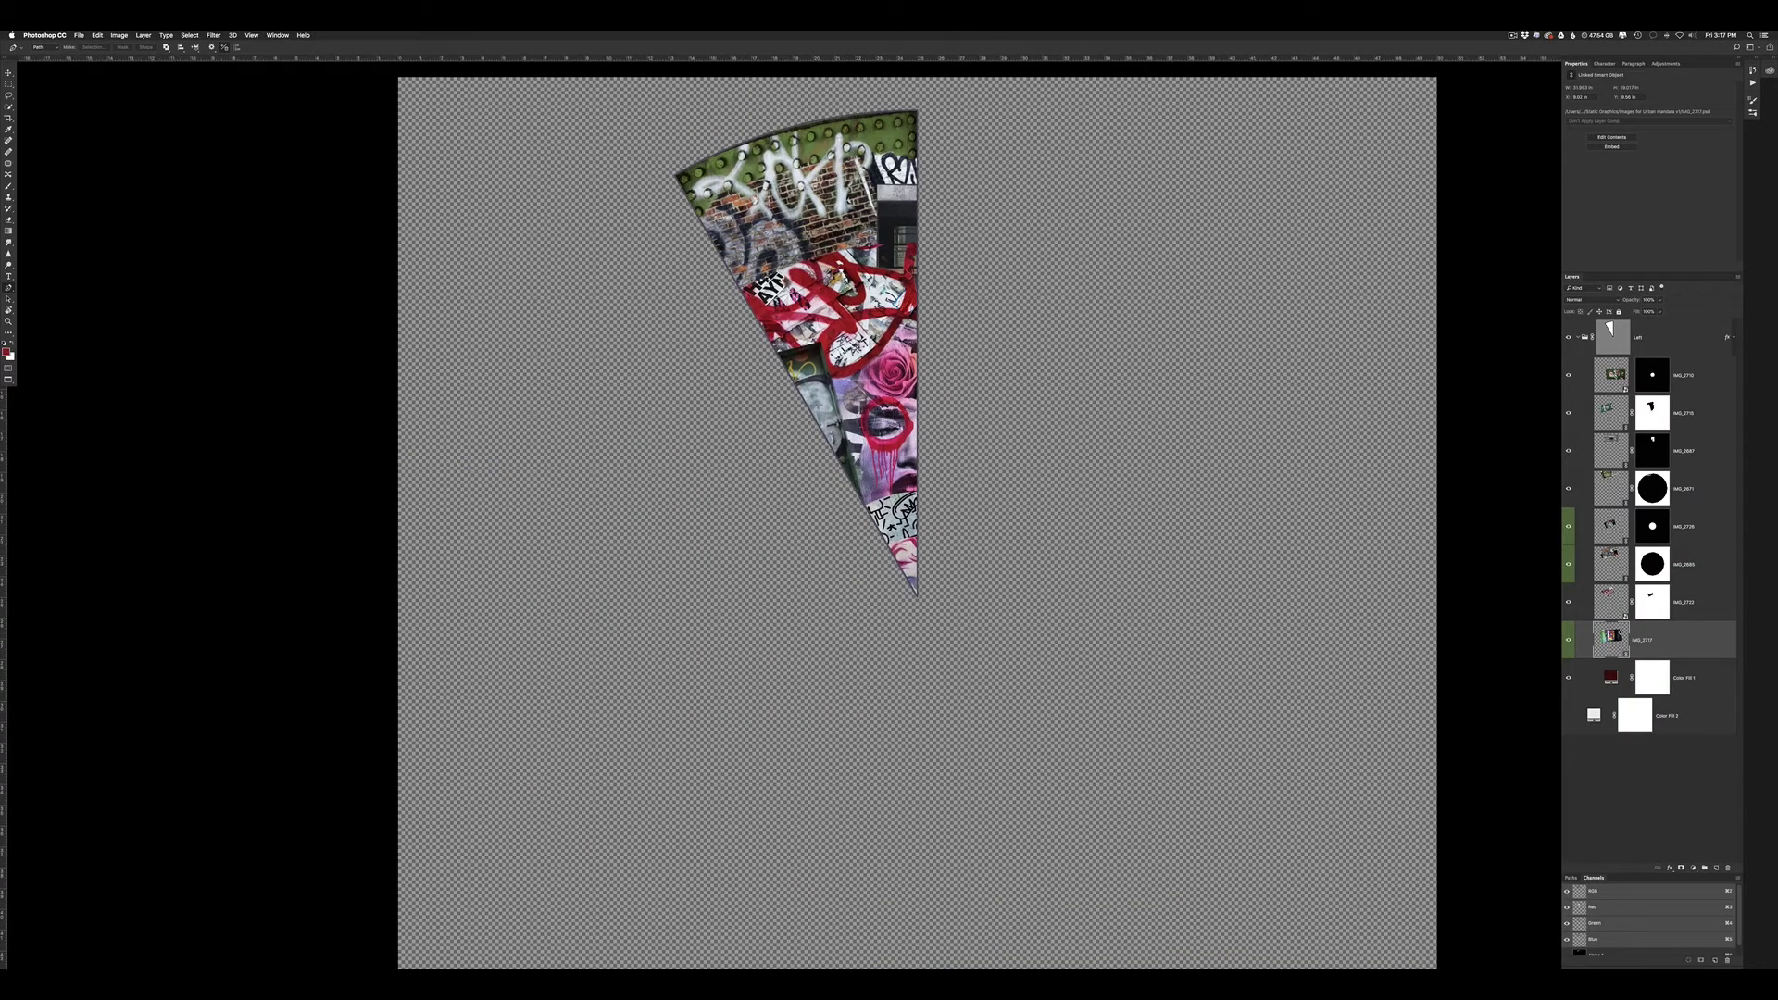
scroll(811, 226, up, 2)
scroll(811, 226, up, 2)
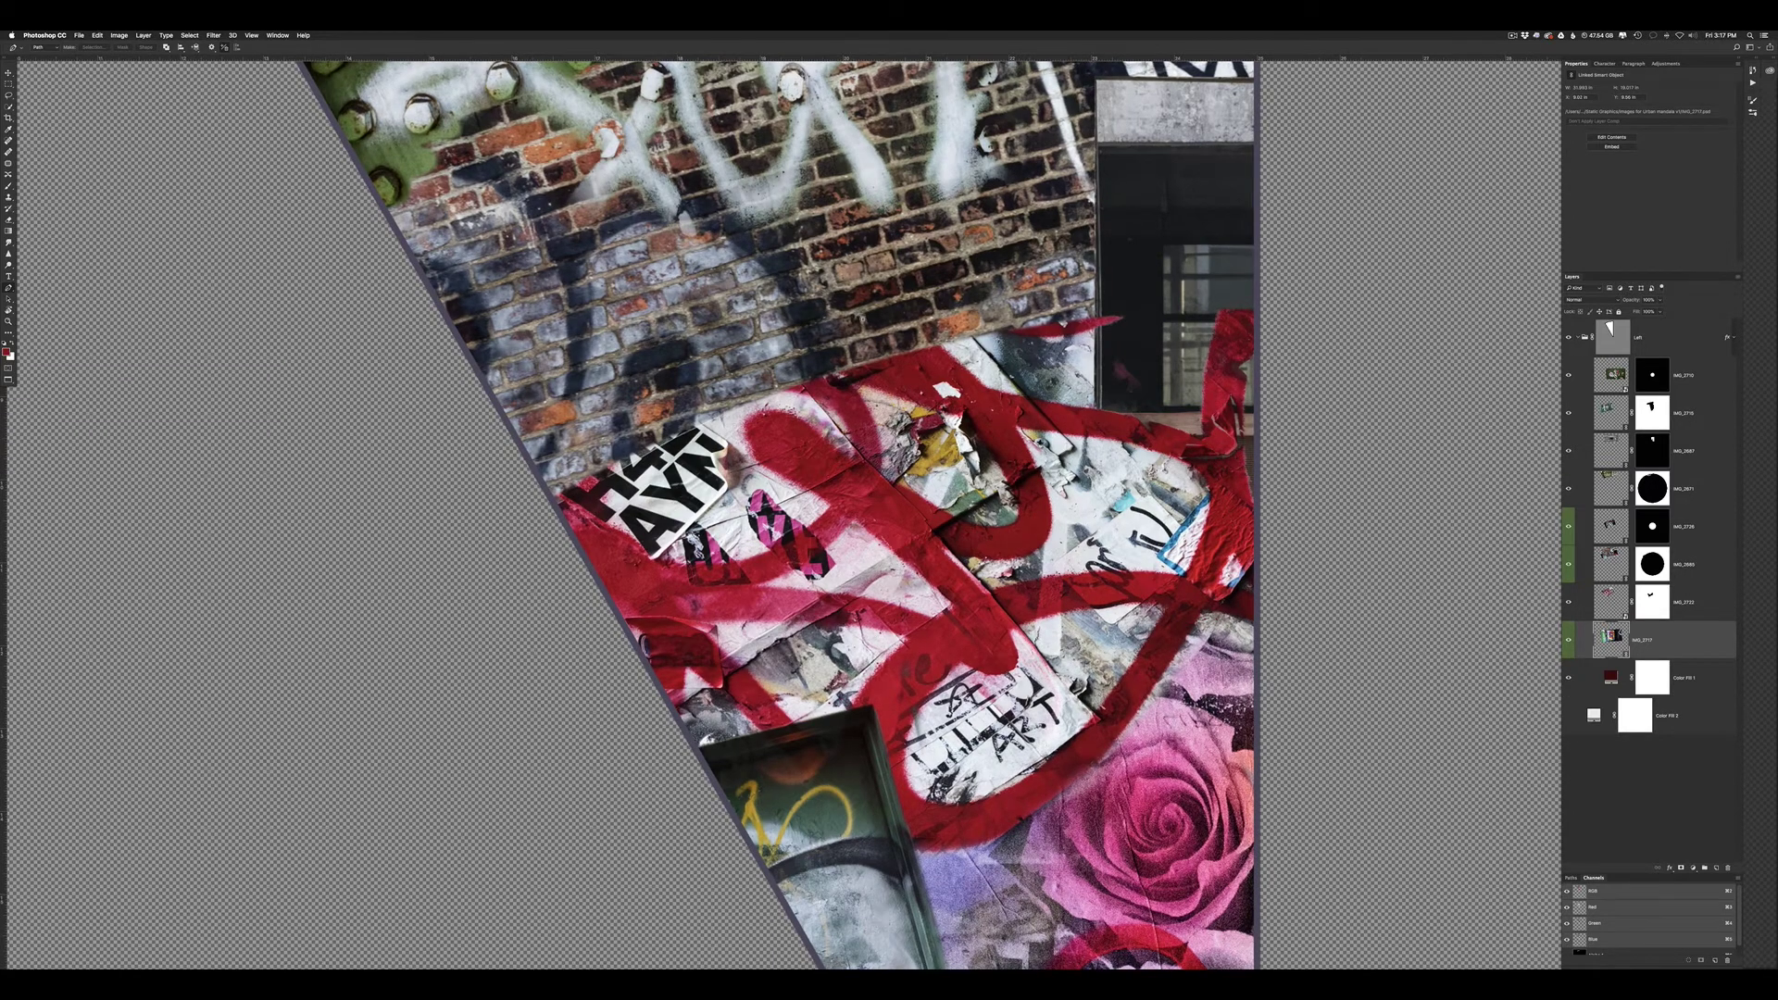
scroll(759, 199, up, 1)
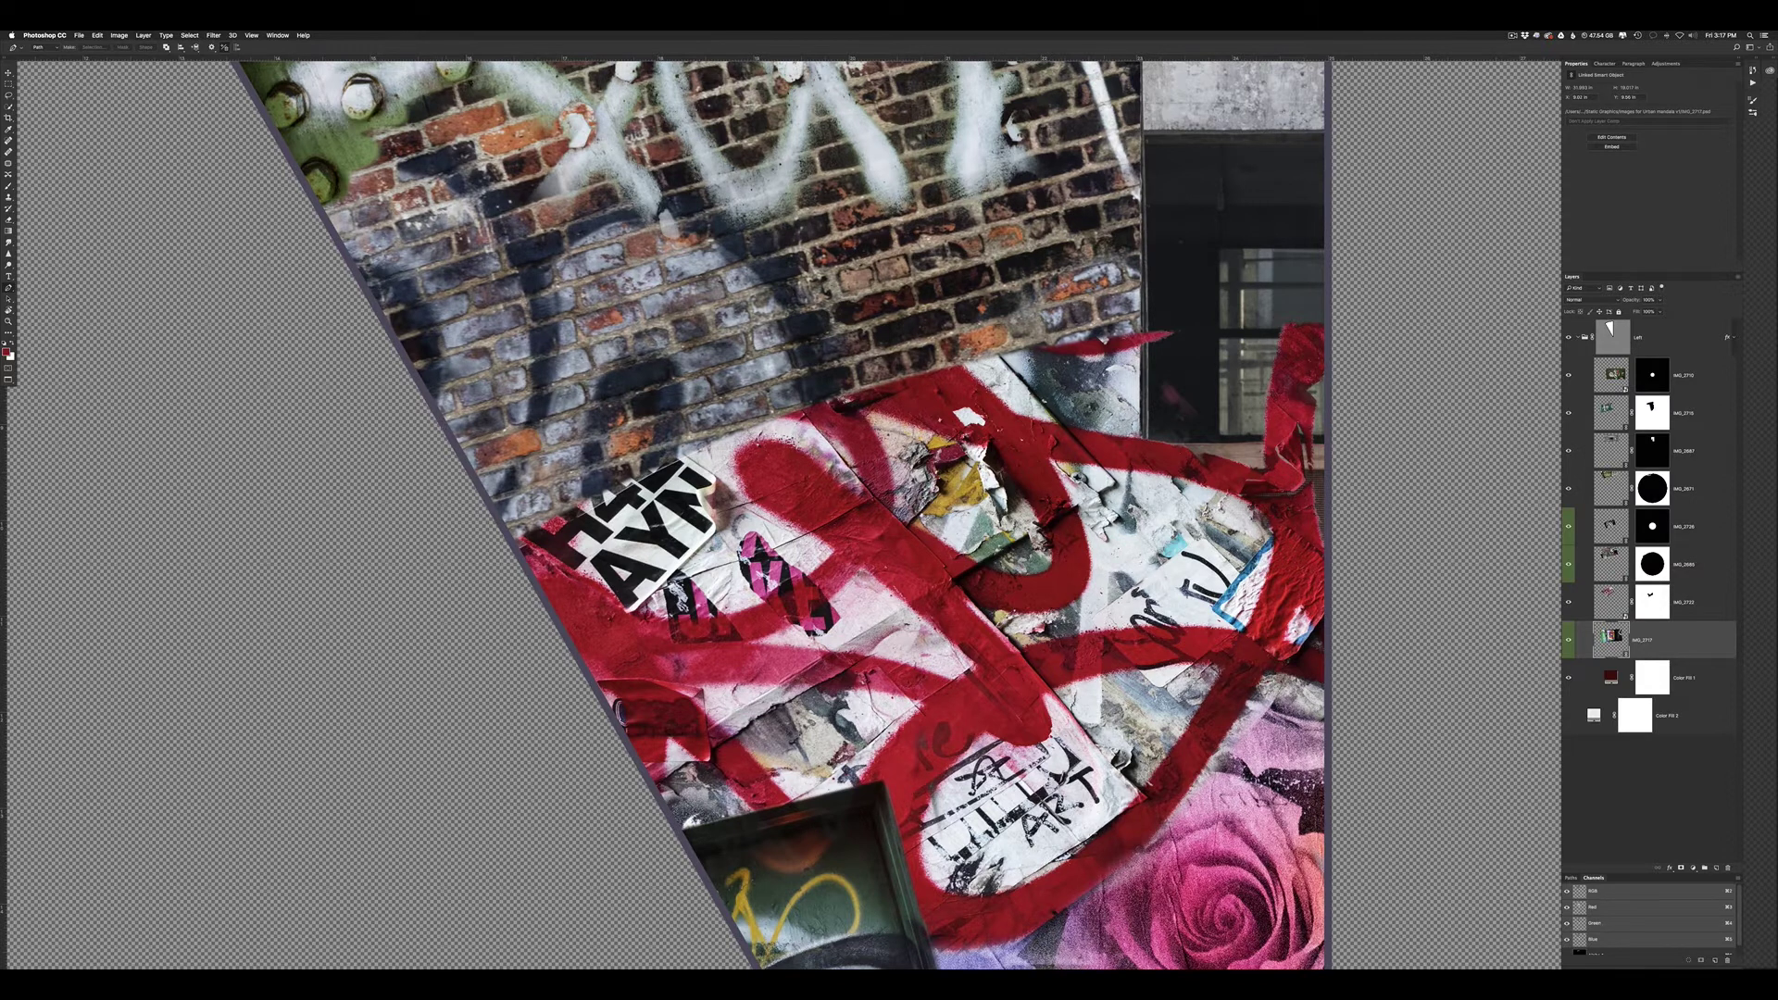
click(1733, 338)
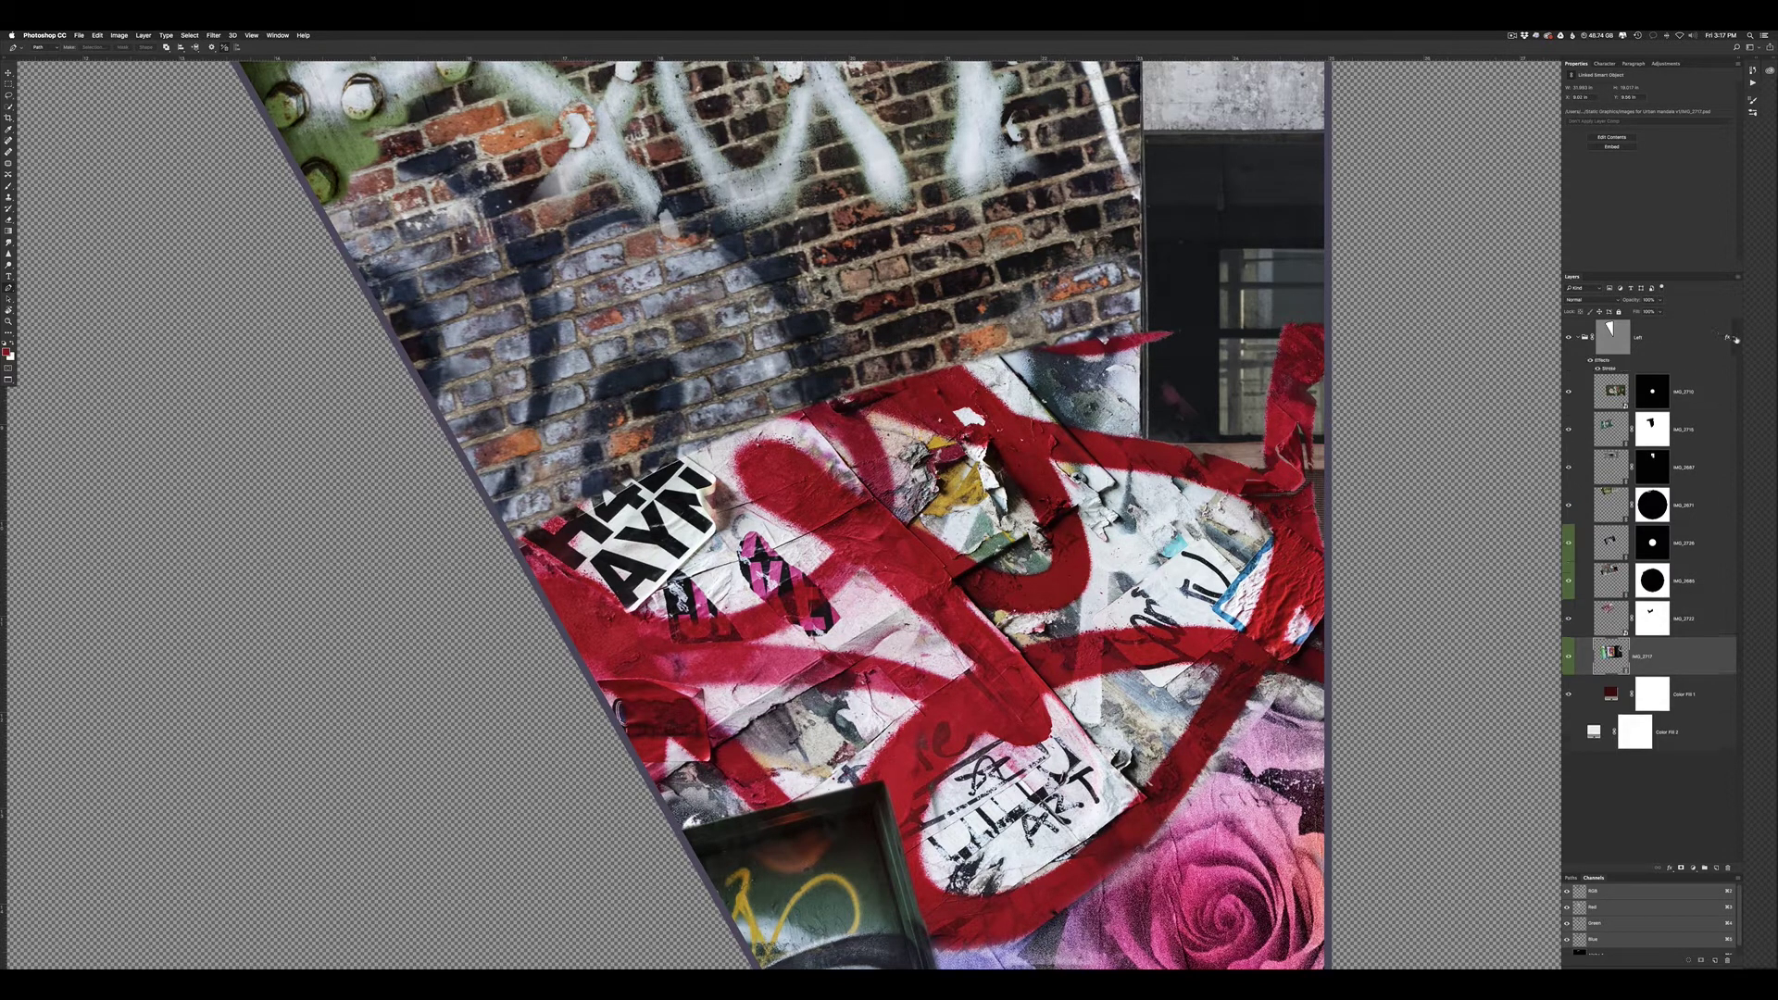
click(1607, 364)
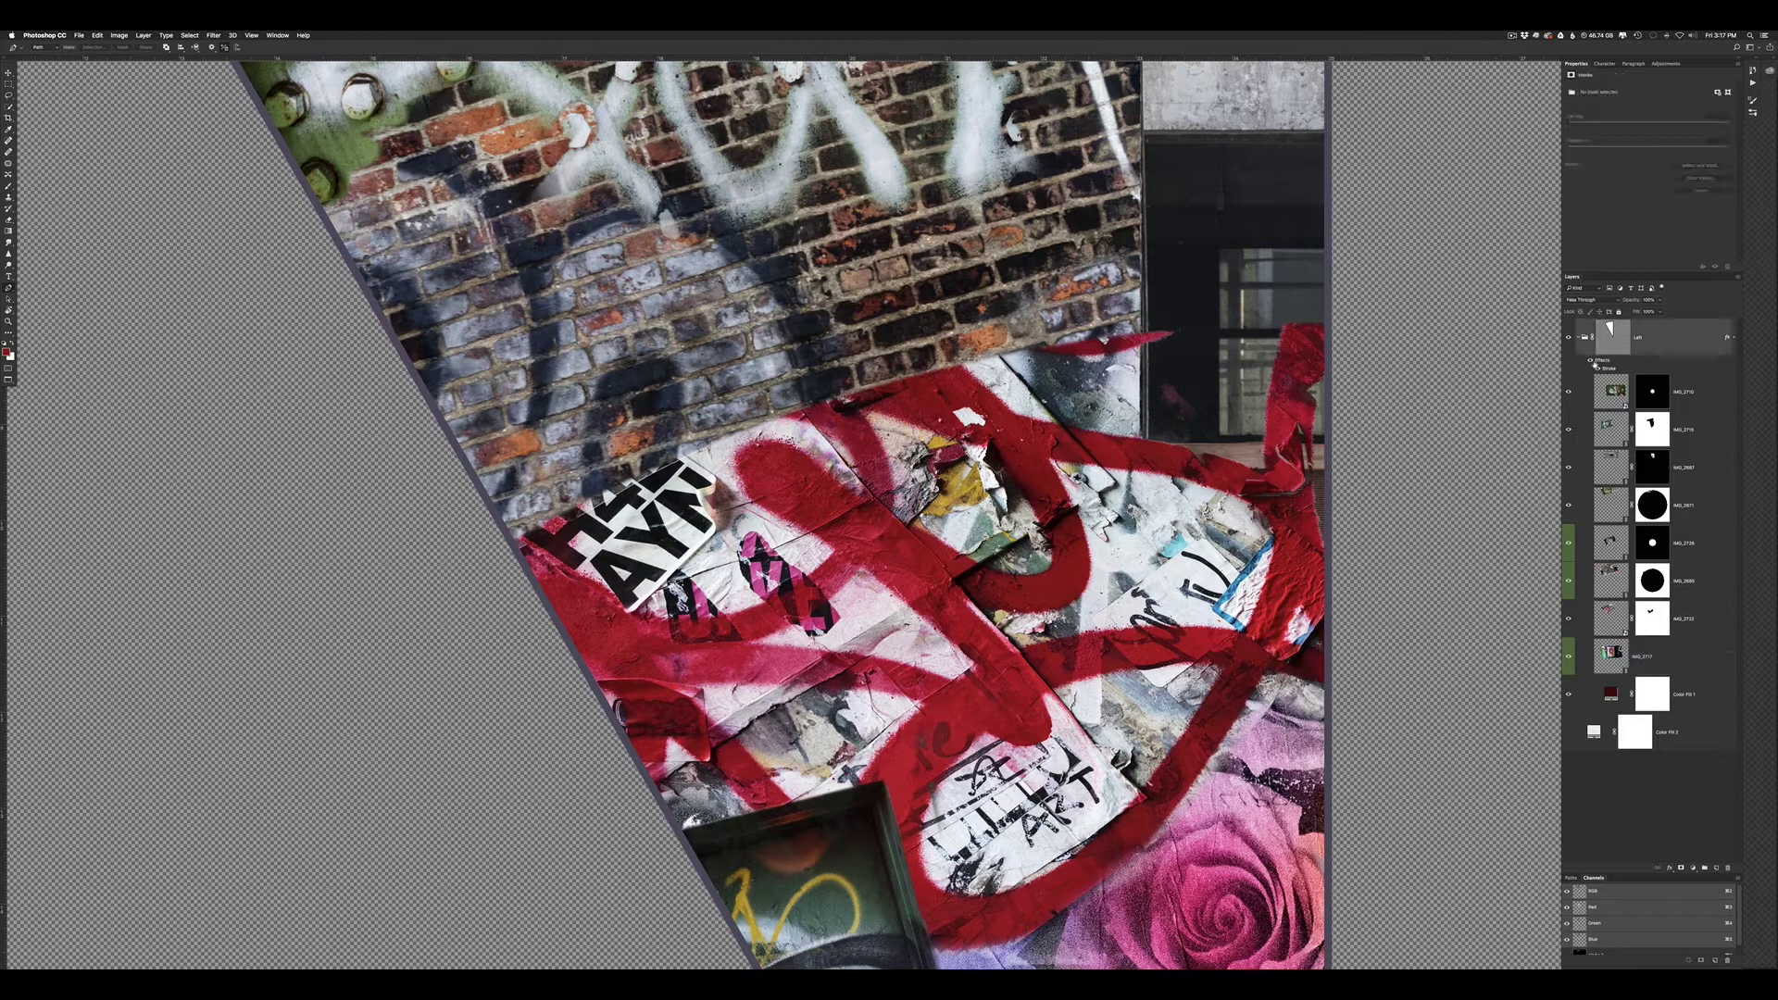
click(1594, 361)
scroll(963, 273, up, 5)
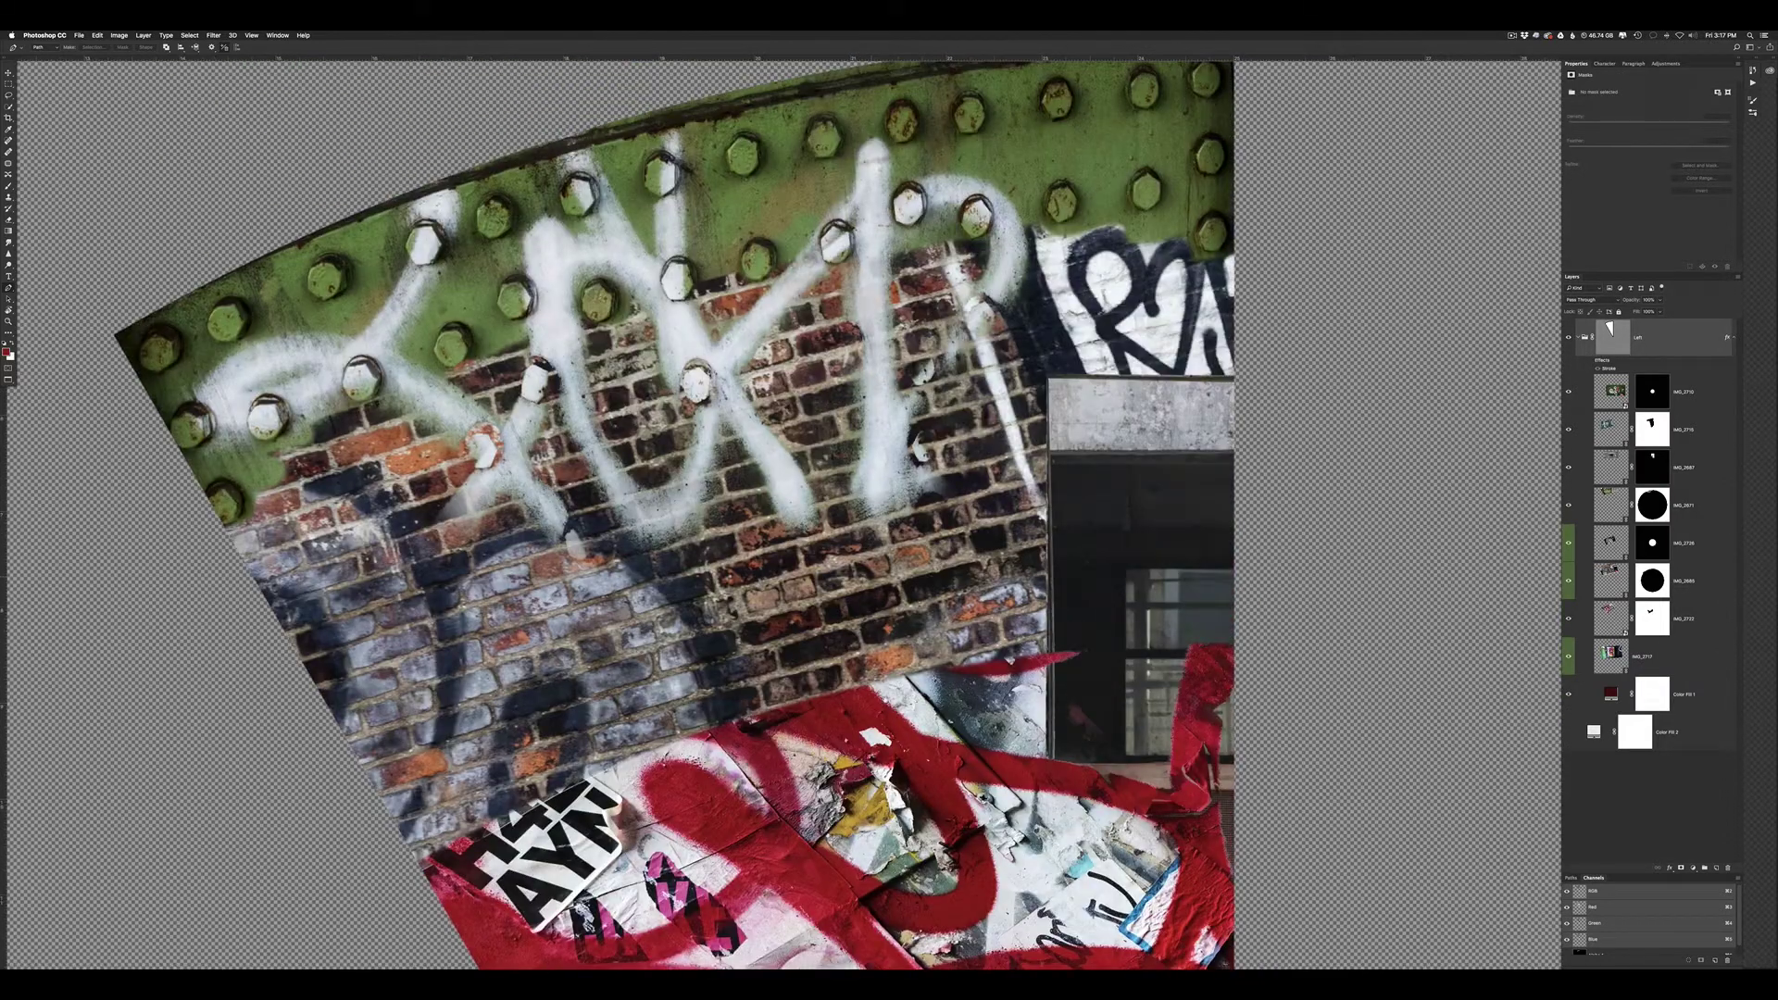
scroll(926, 510, right, 1)
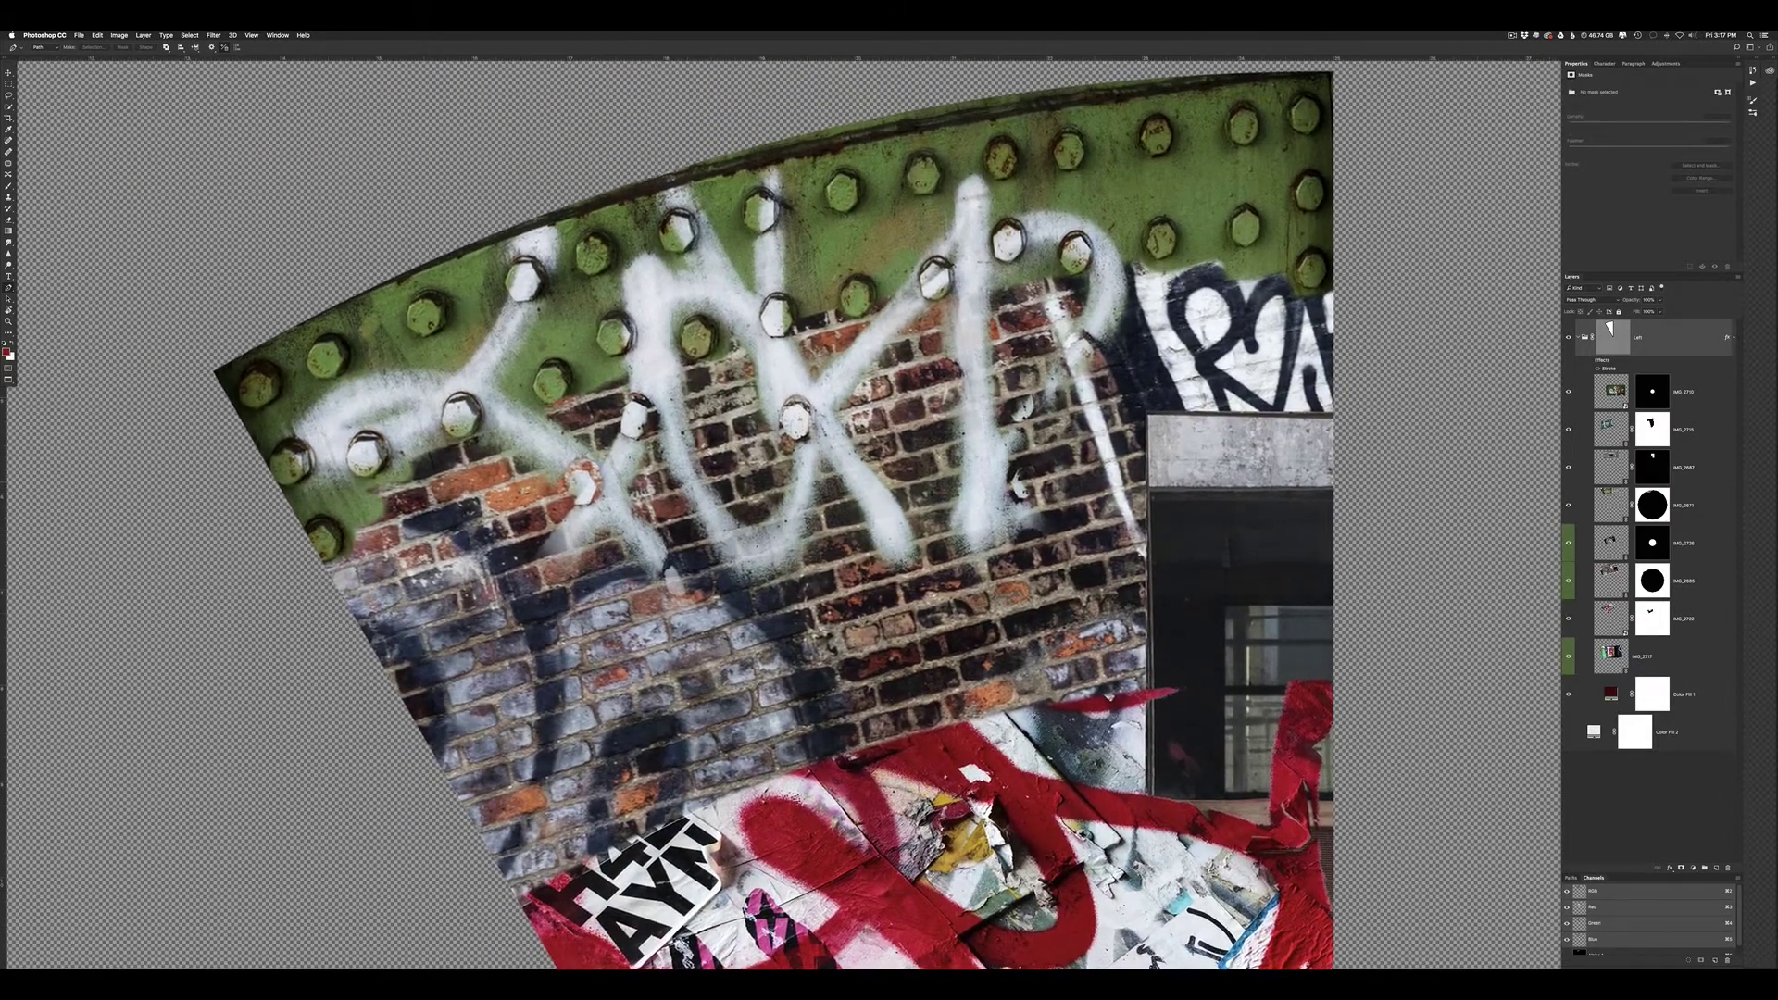
Compare the green beam photo on and off, then add an empty layer above IMG_2671
click(1609, 397)
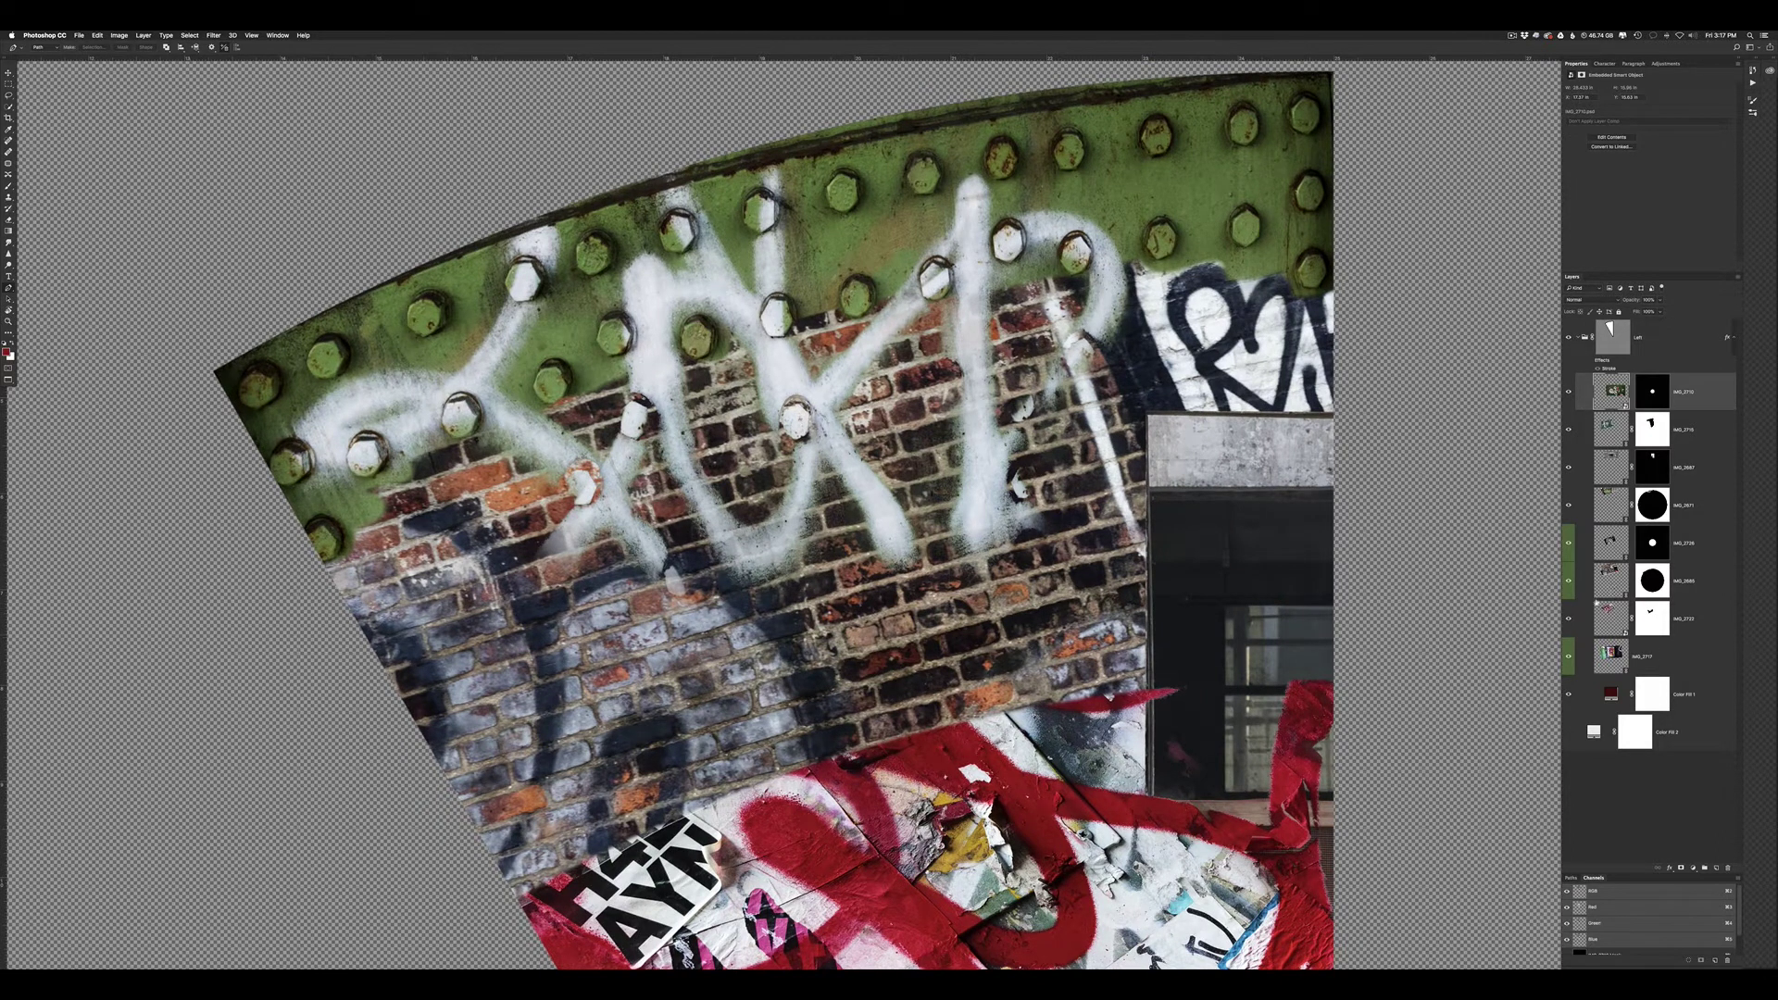
click(1569, 507)
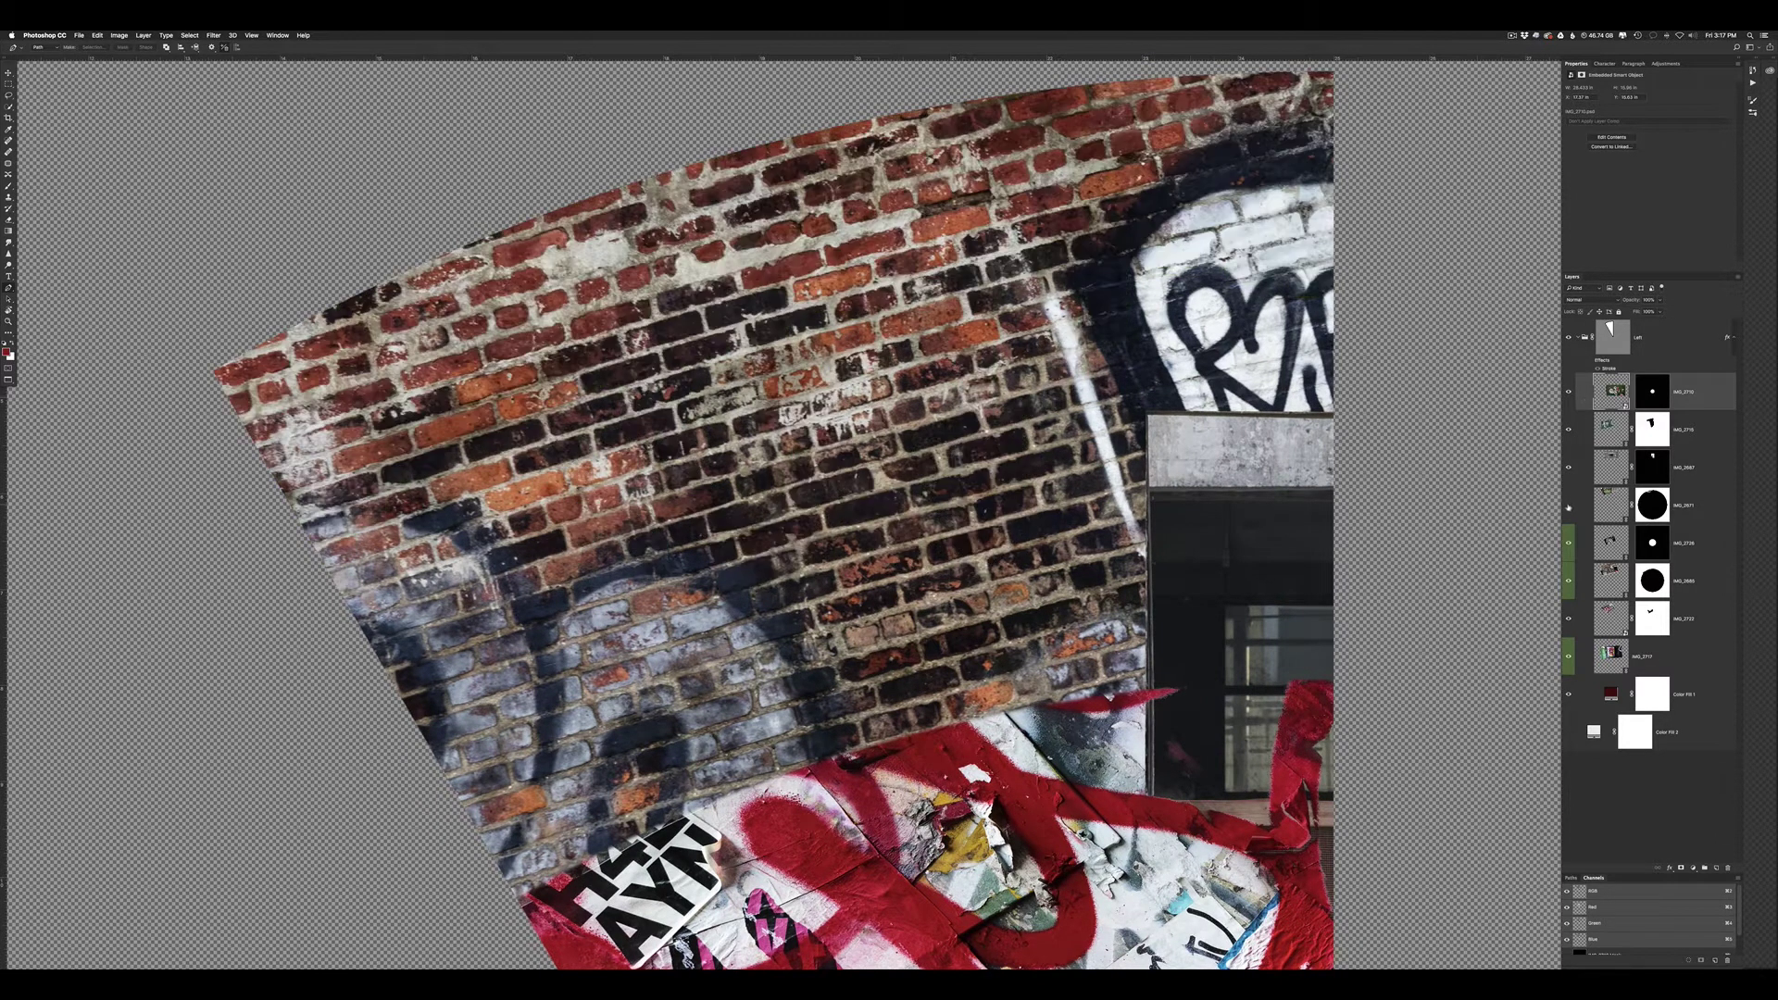
click(1569, 506)
click(1569, 507)
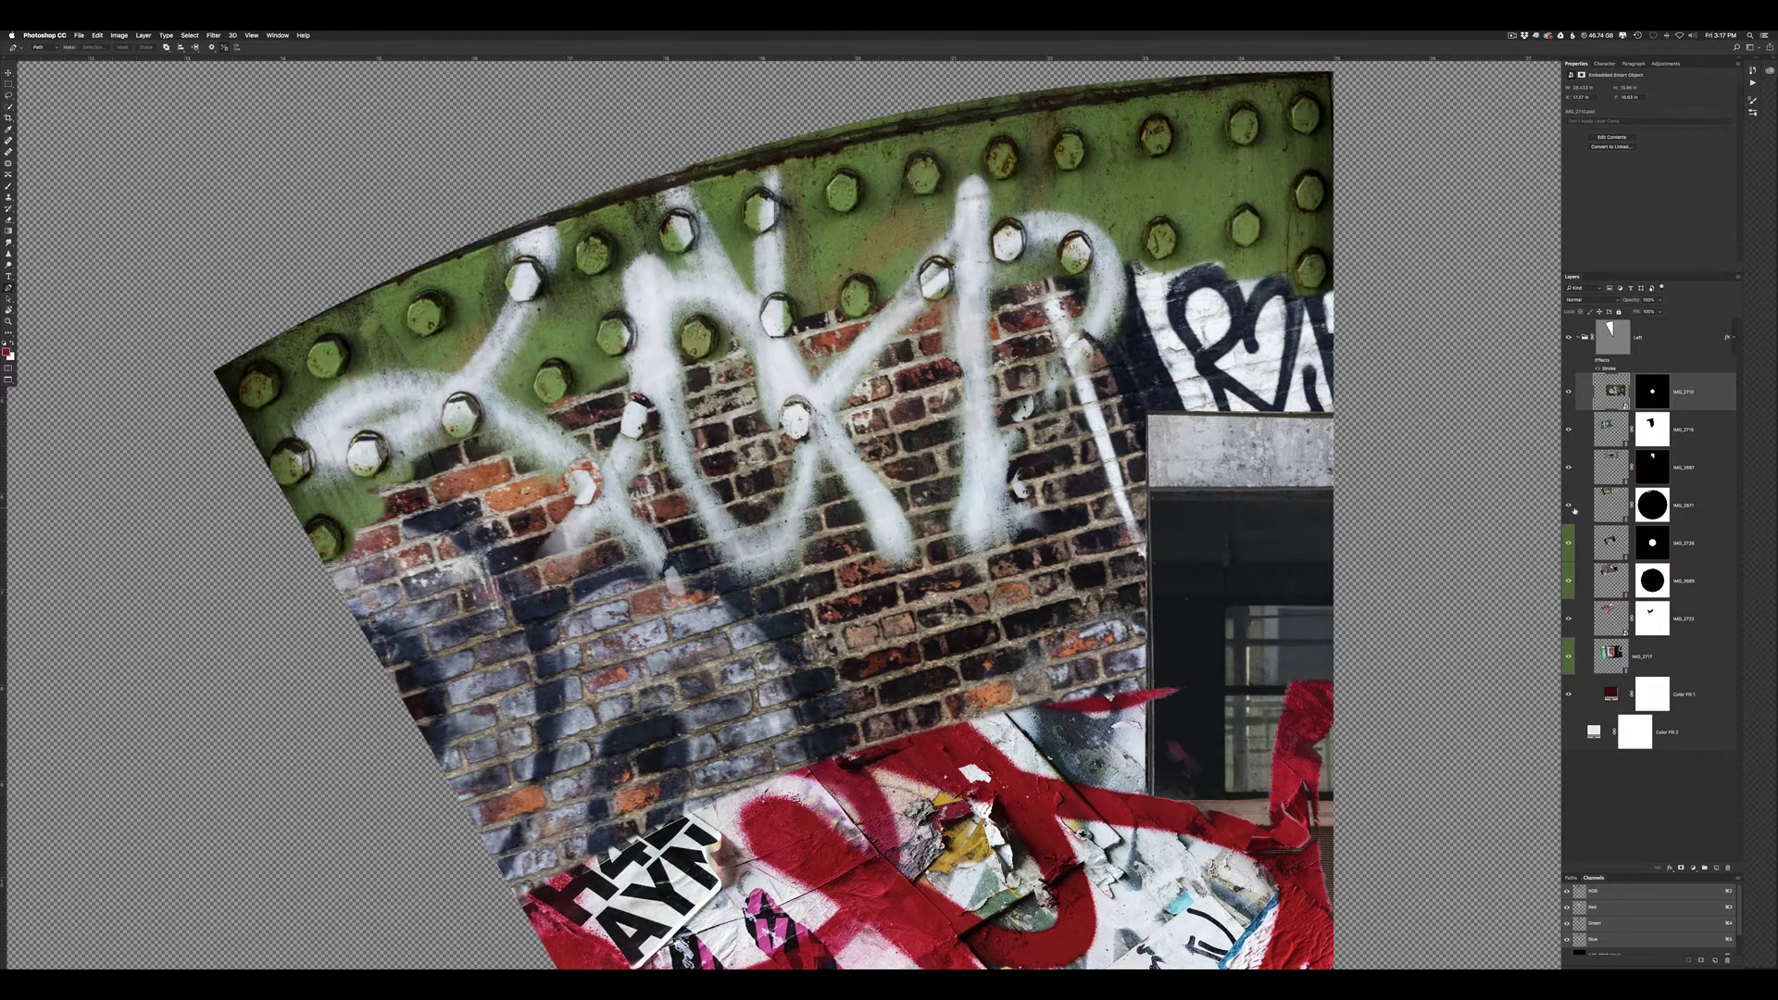
click(1611, 505)
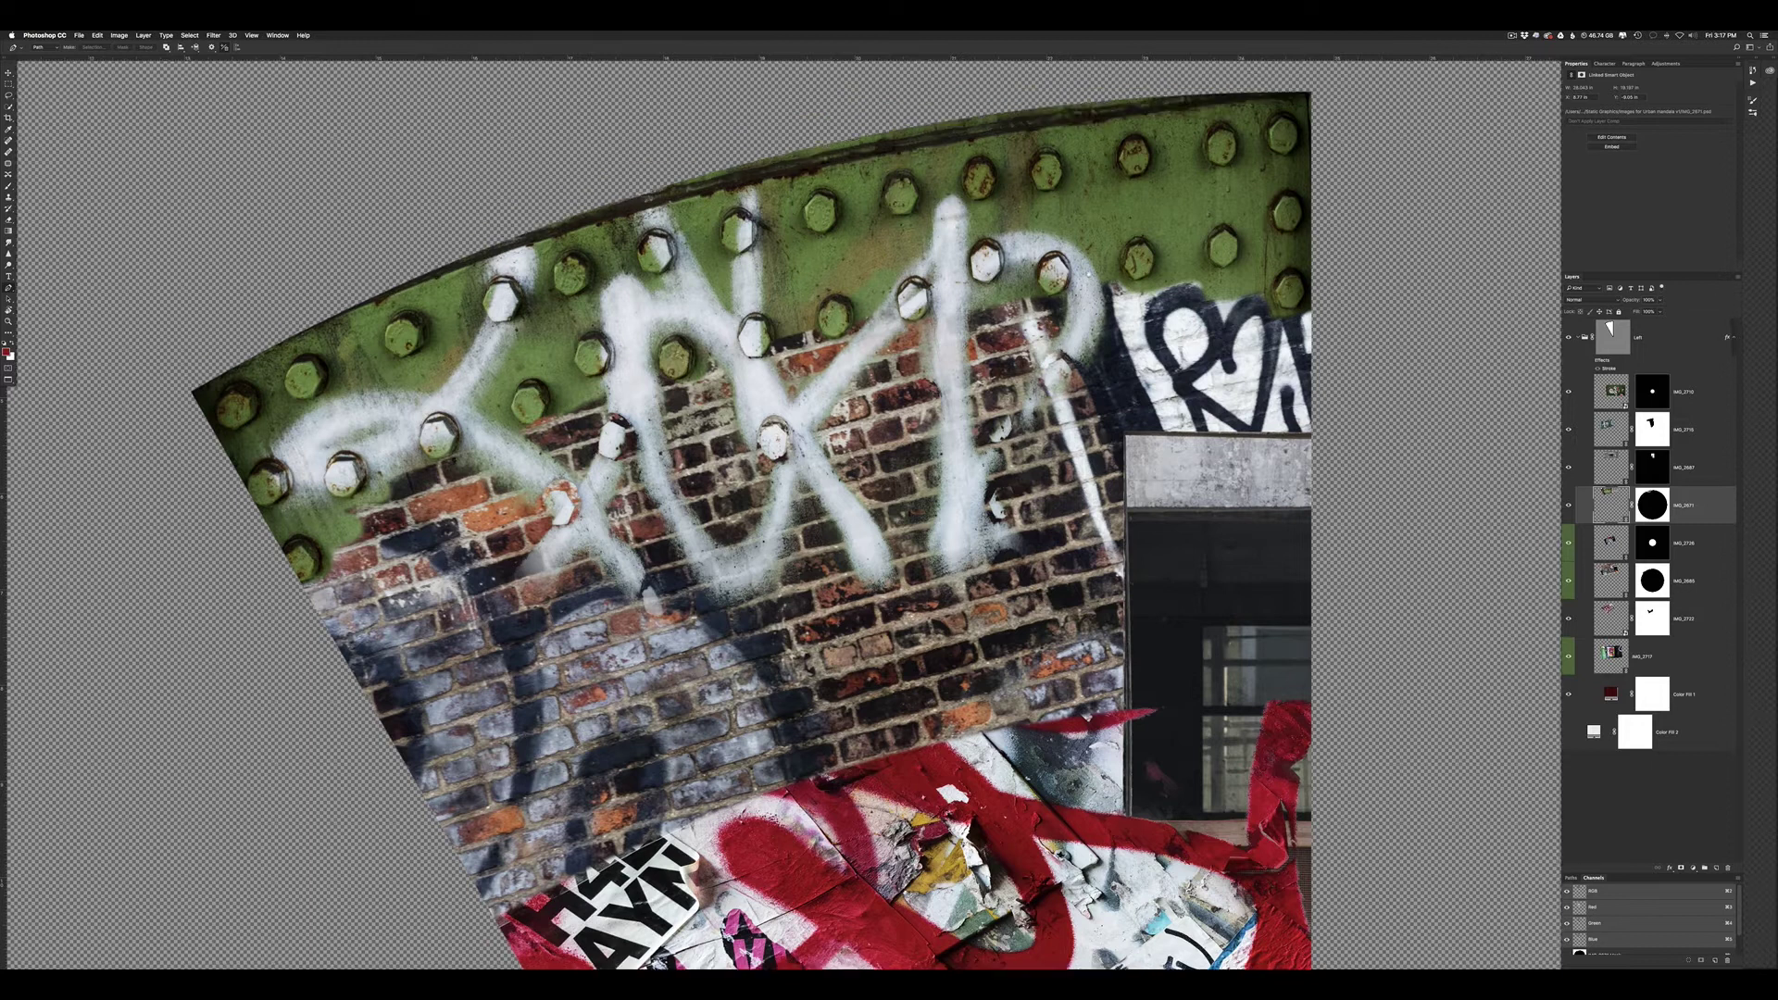
scroll(868, 277, up, 3)
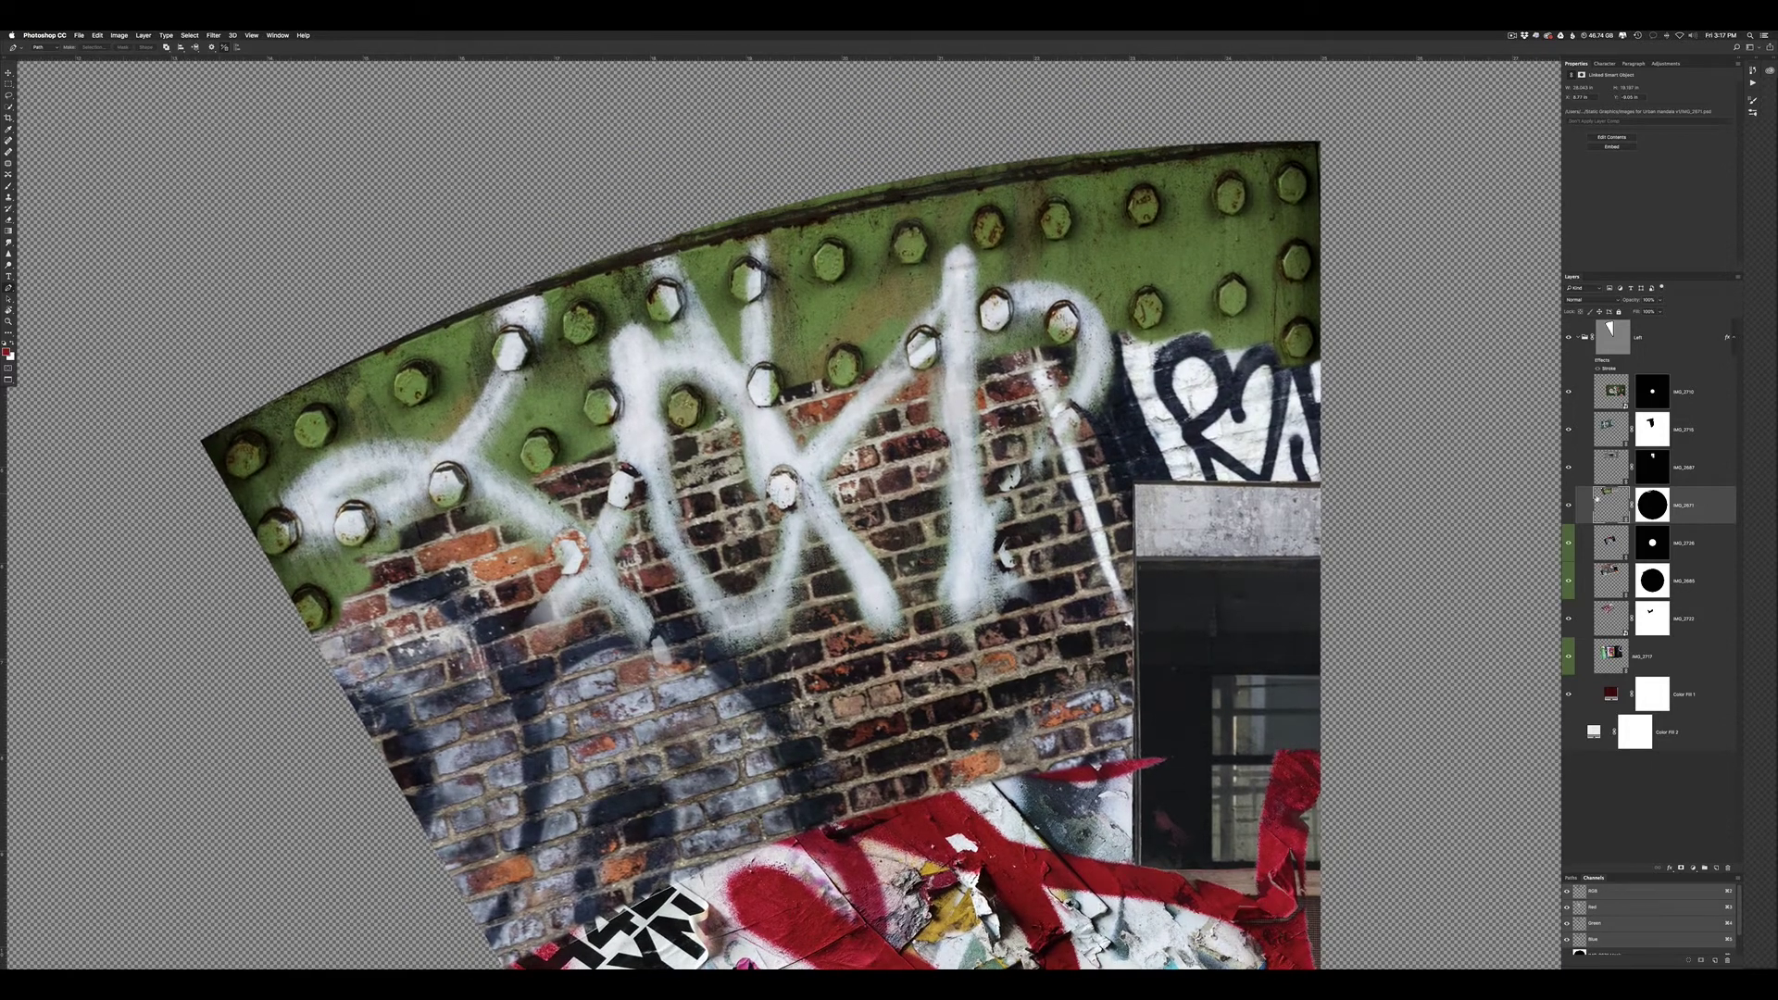
click(1717, 869)
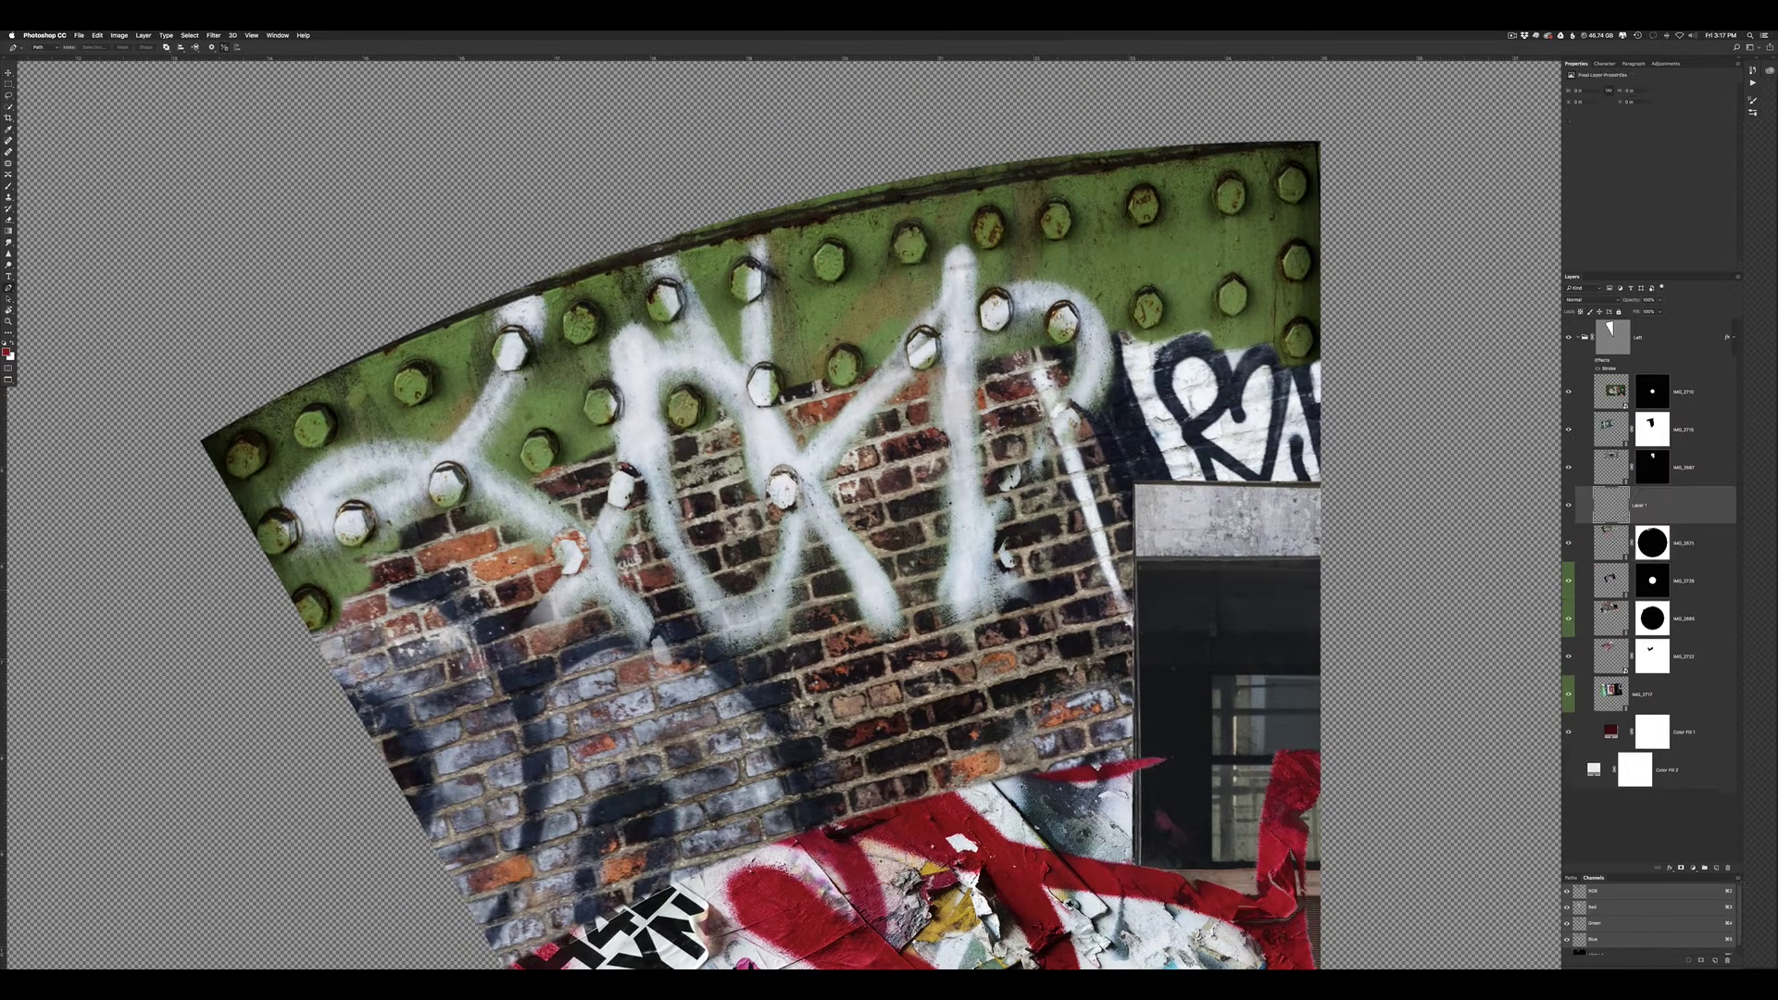
Create a Soft Light layer named softlight_liquid and set the brush colour to black
key(b)
key(ctrl+v)
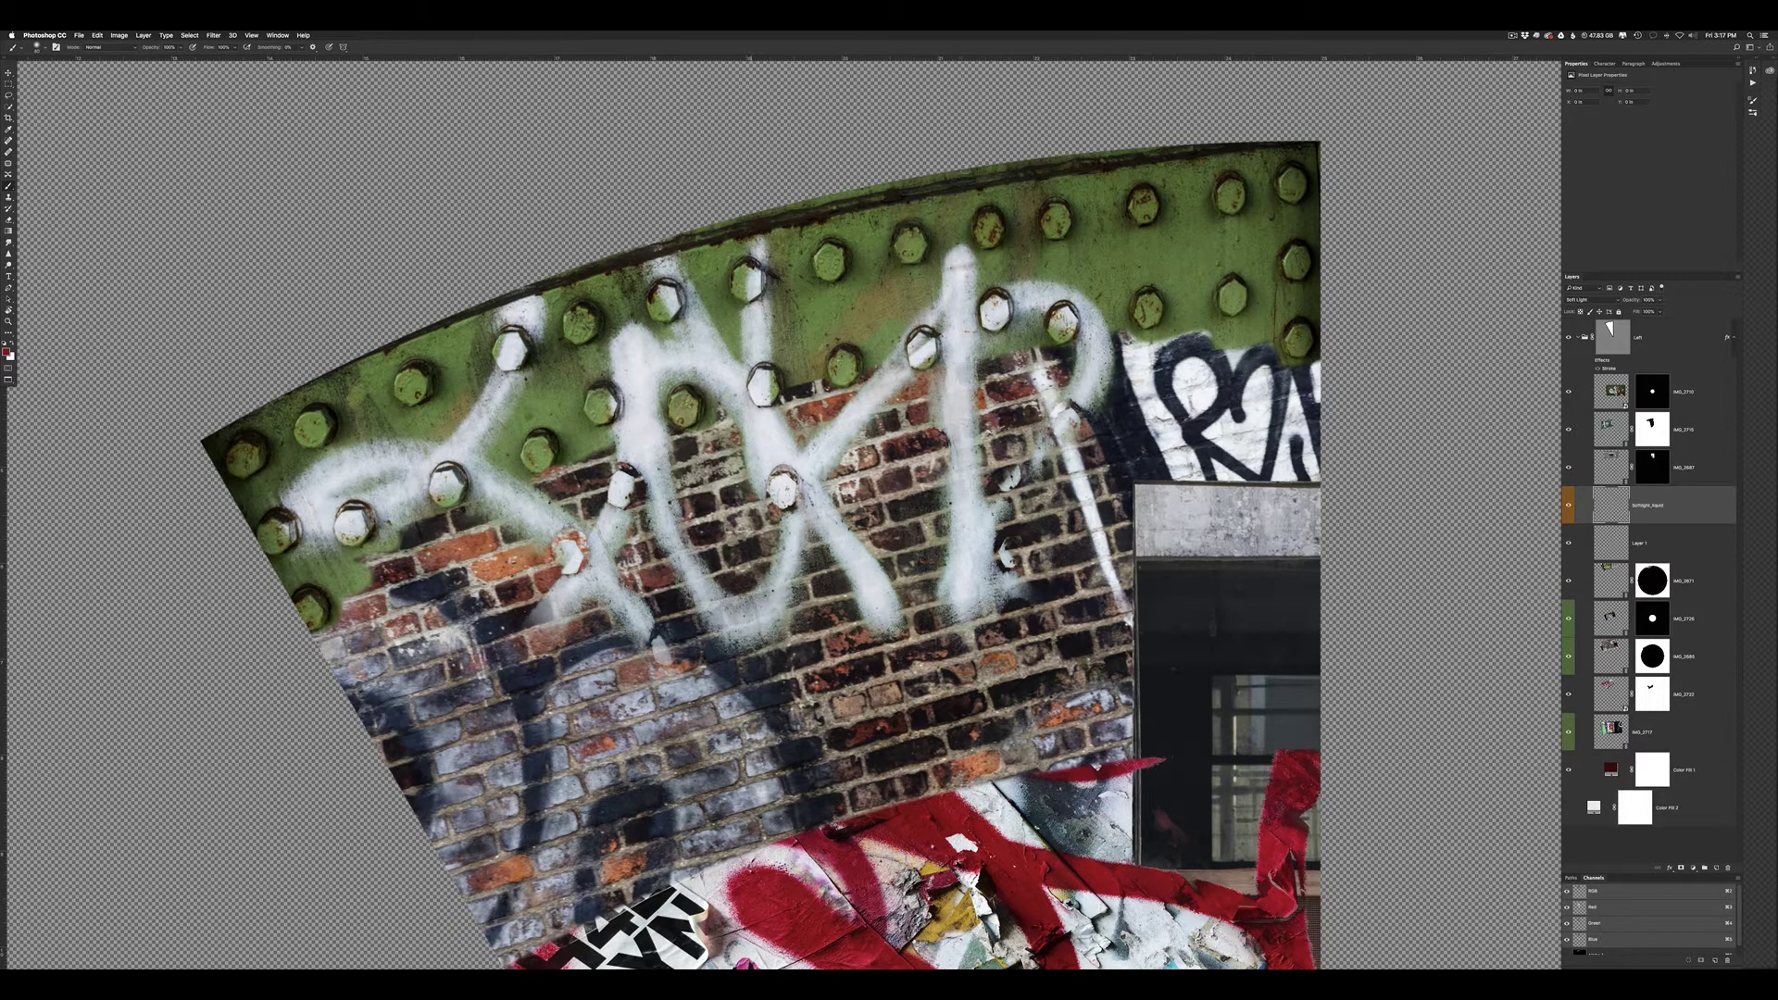
key(d)
key(x)
key(x)
Paint black at 60% along the green beam's top and left edges
drag(1139, 153, 1176, 149)
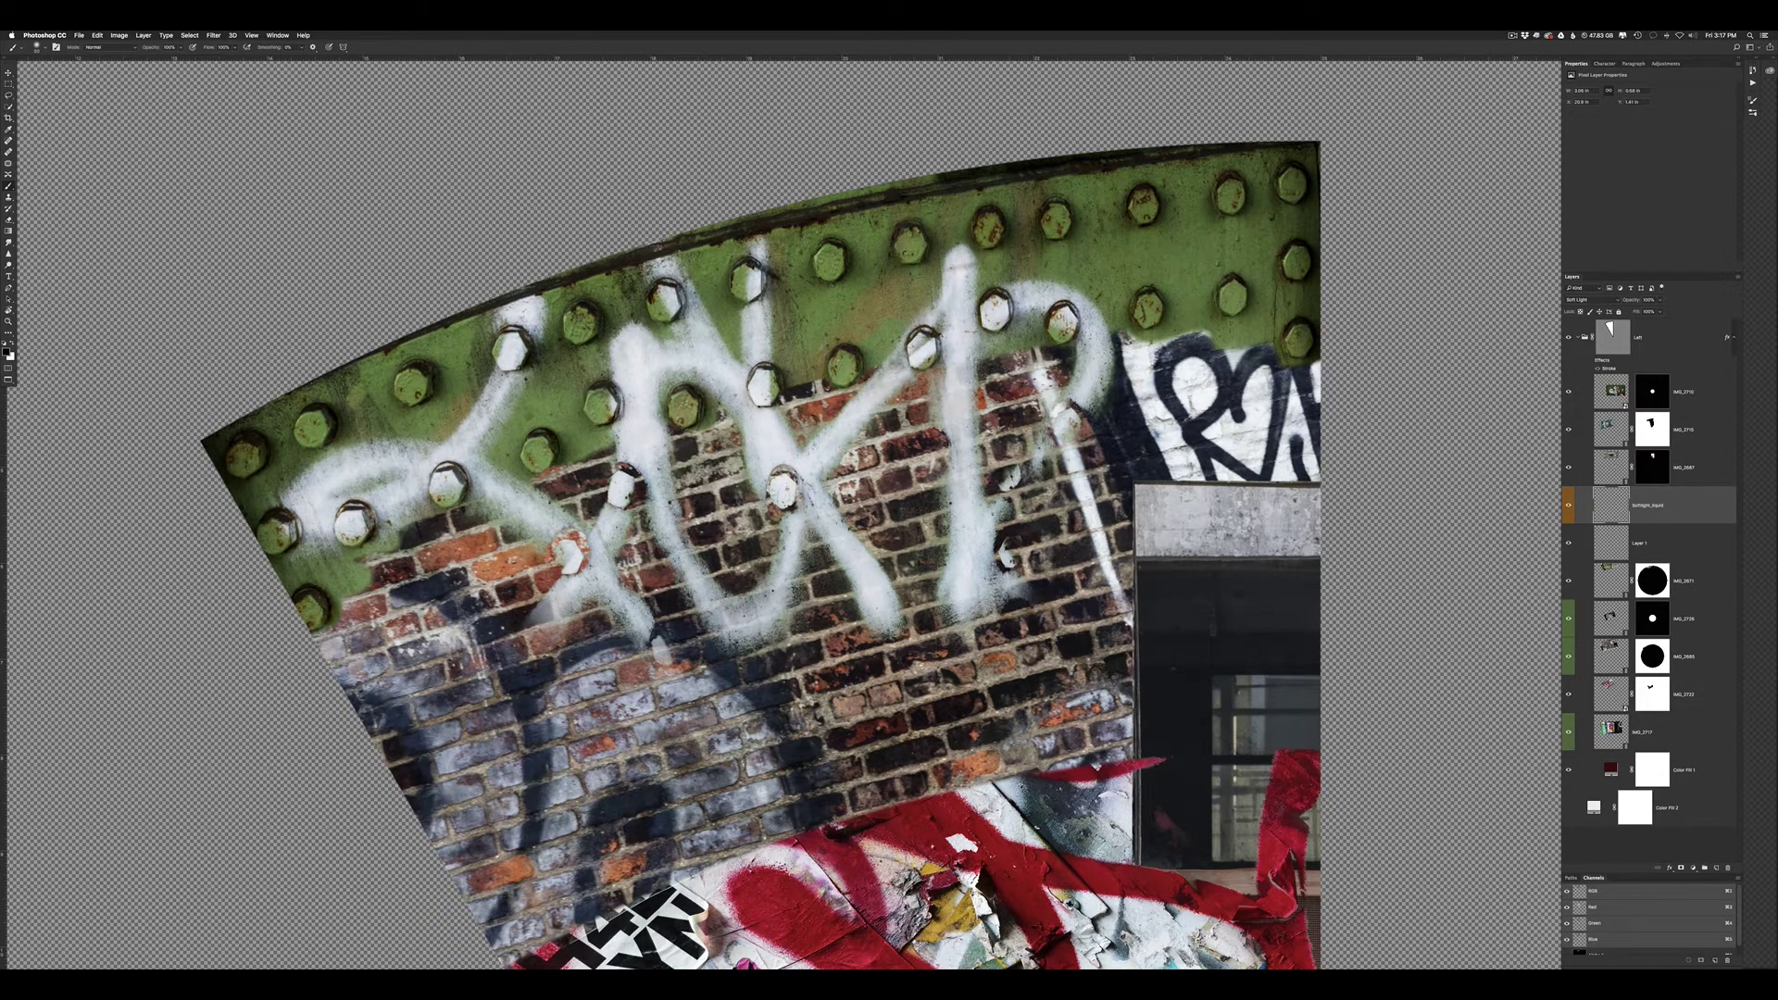
drag(1143, 152, 1213, 146)
drag(1005, 171, 557, 275)
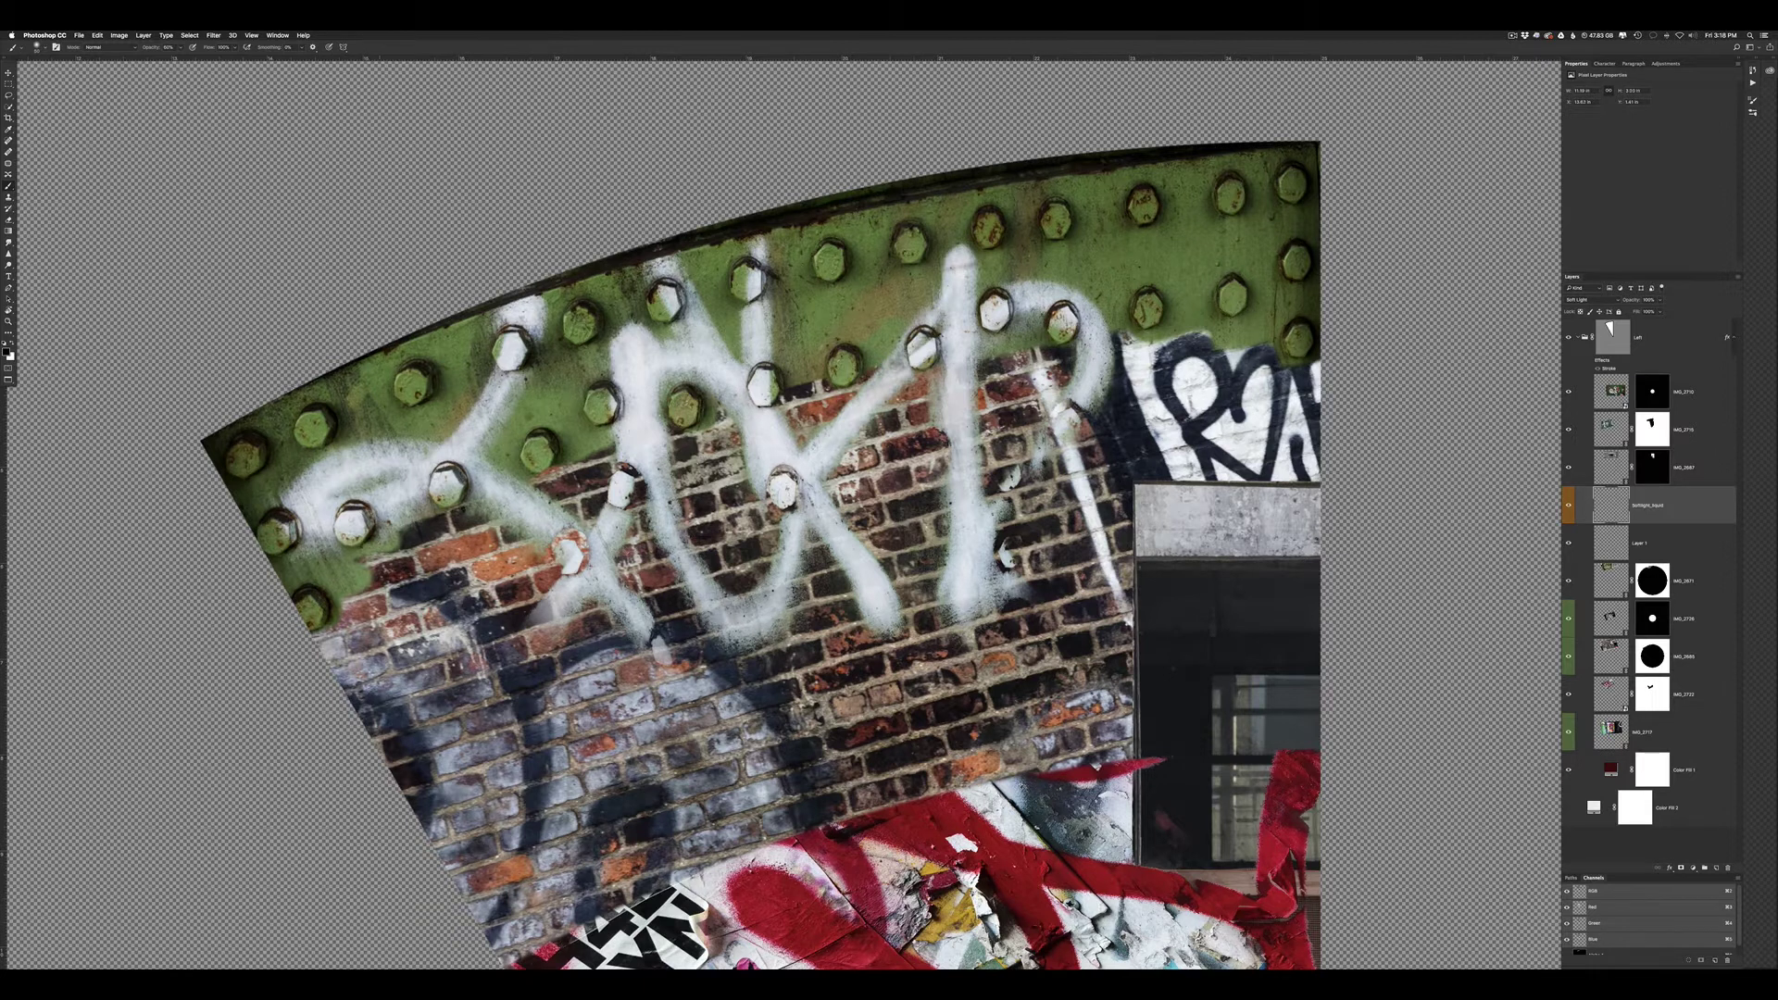
mouse_move(278, 400)
mouse_down()
mouse_move(252, 413)
mouse_move(577, 274)
mouse_up()
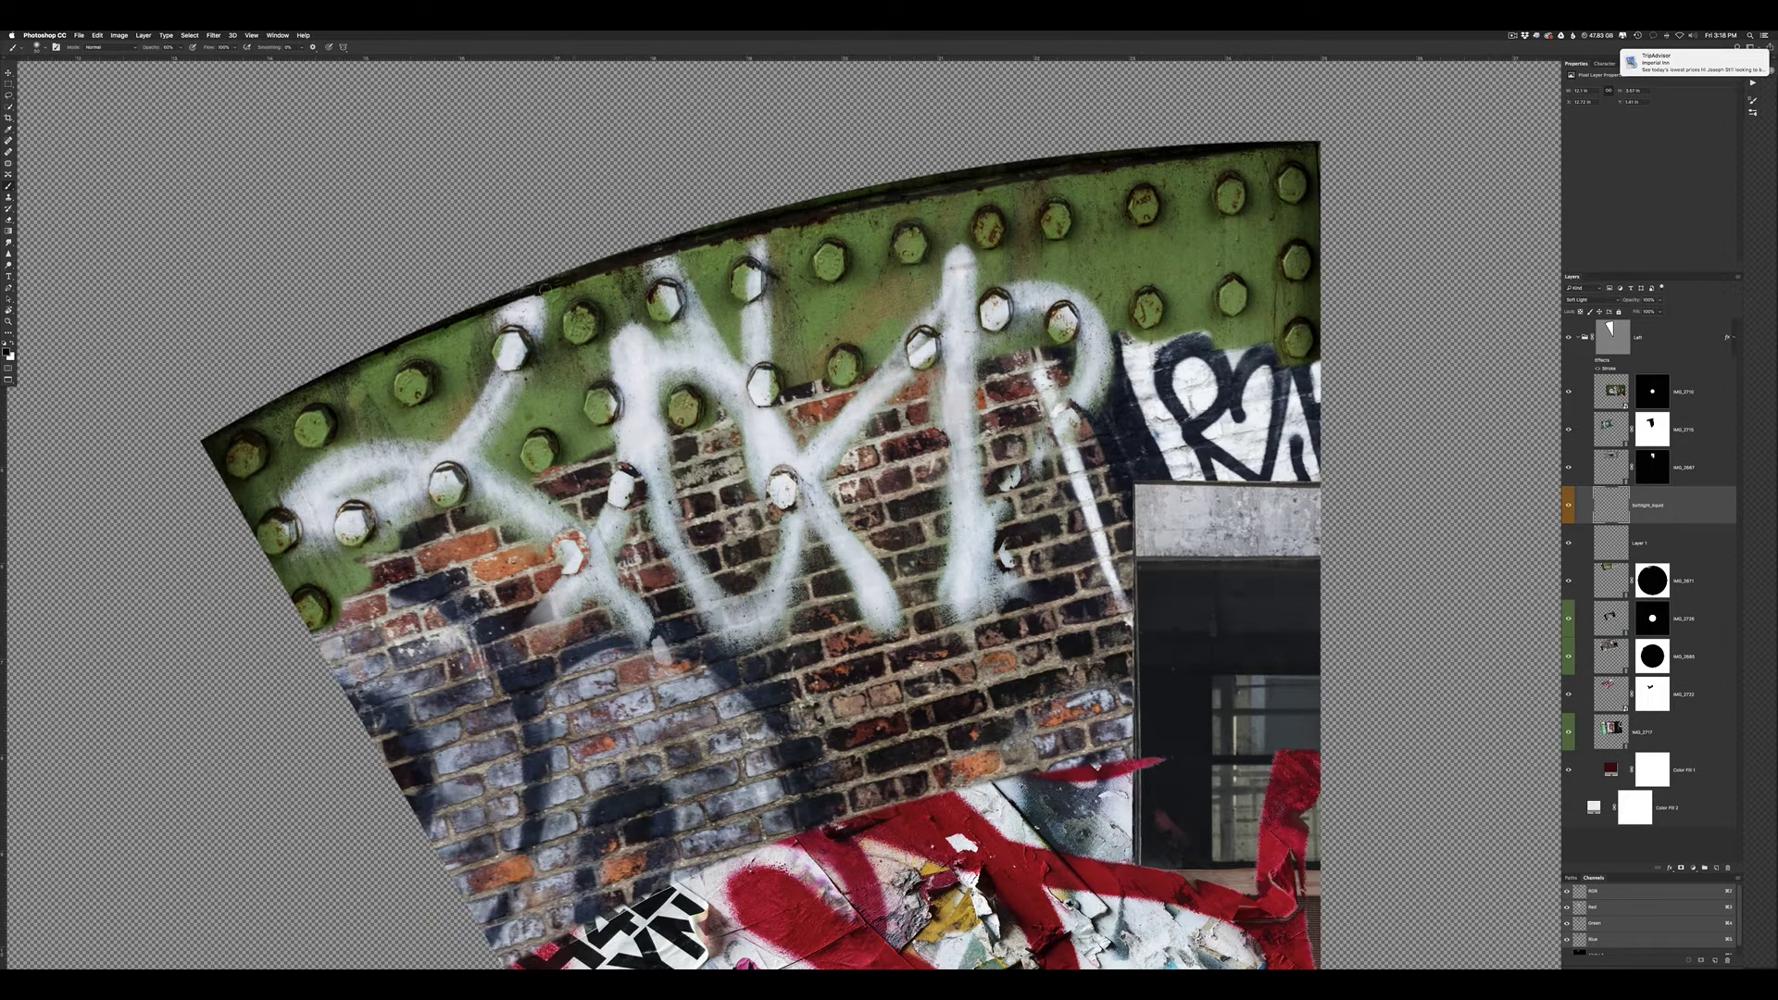
drag(712, 243, 614, 261)
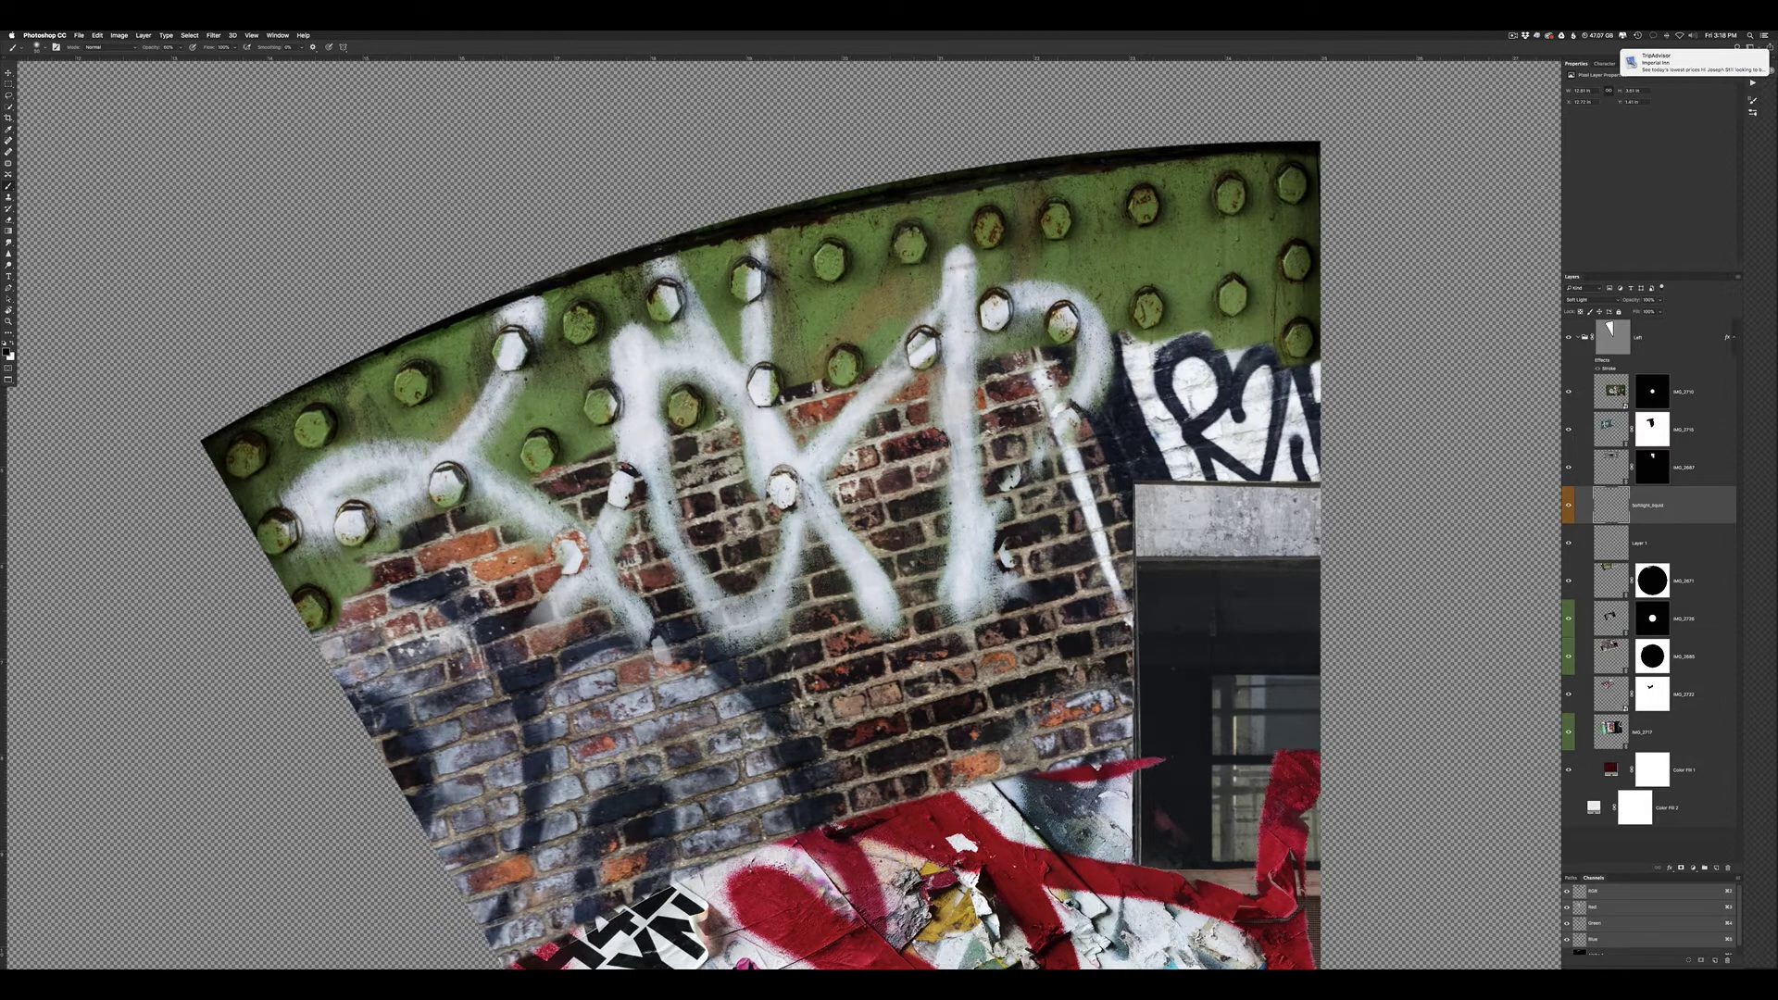
scroll(400, 480, down, 2)
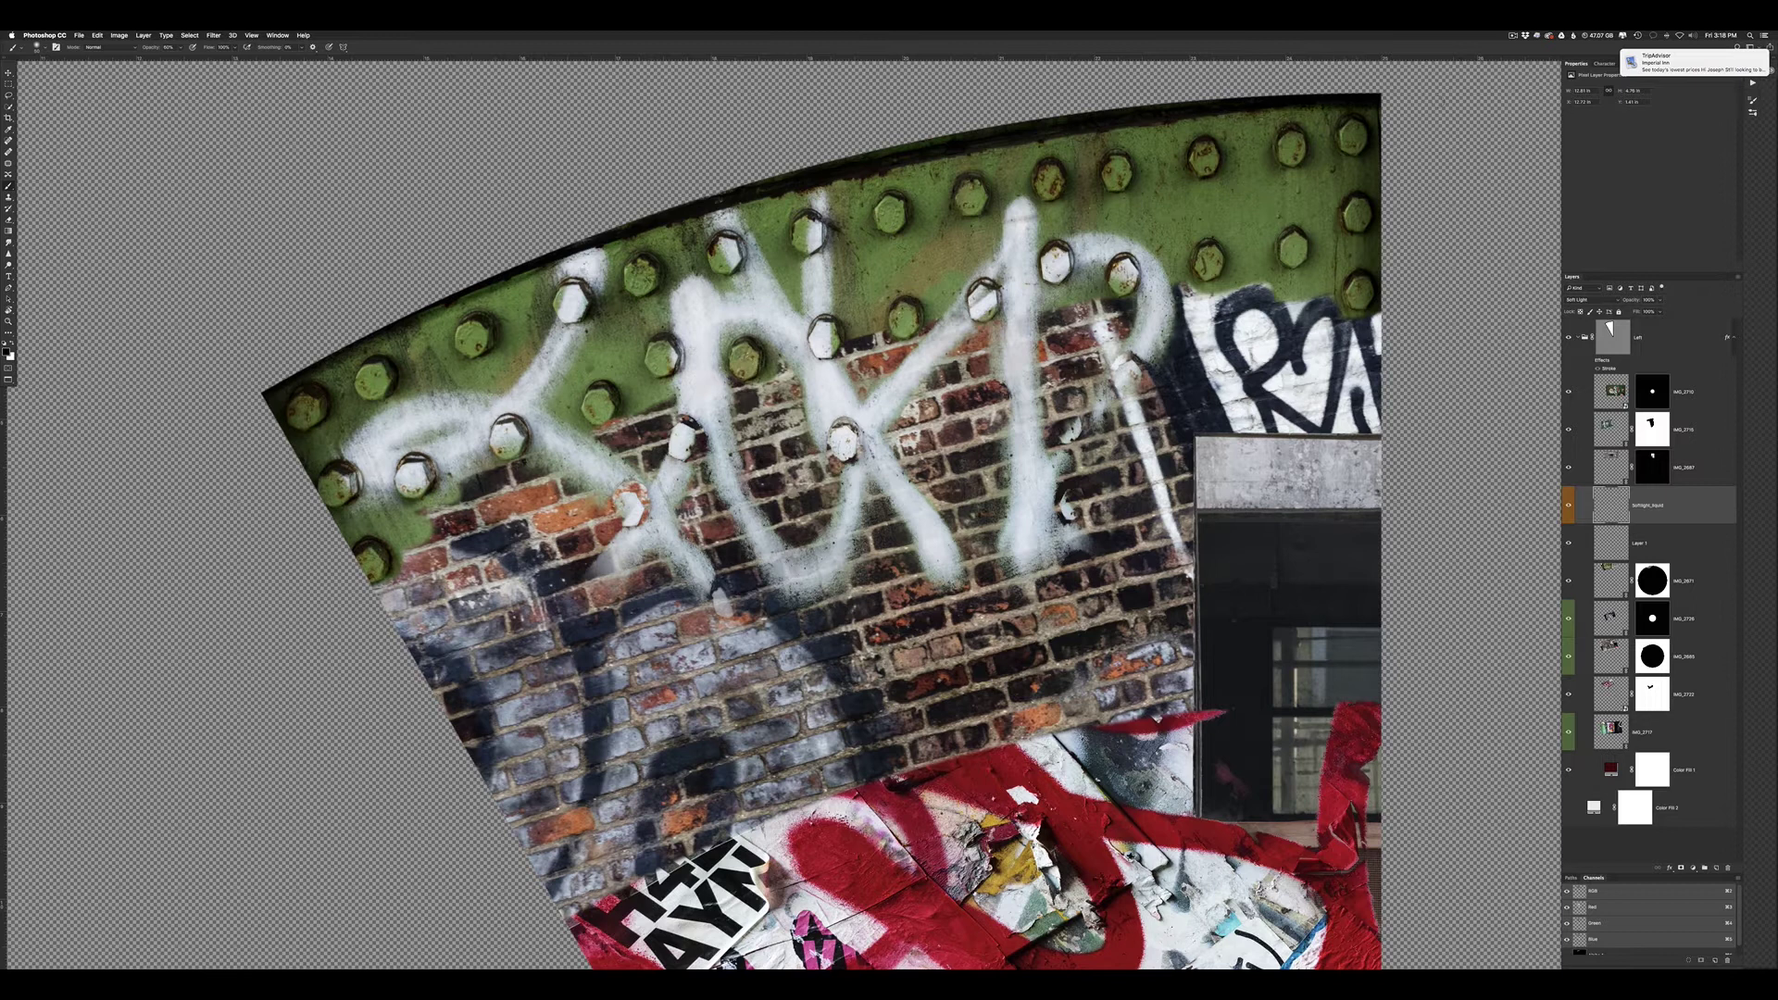
Add a faint 10% darkening over the beam and move softlight_liquid below Layer 1
key(1)
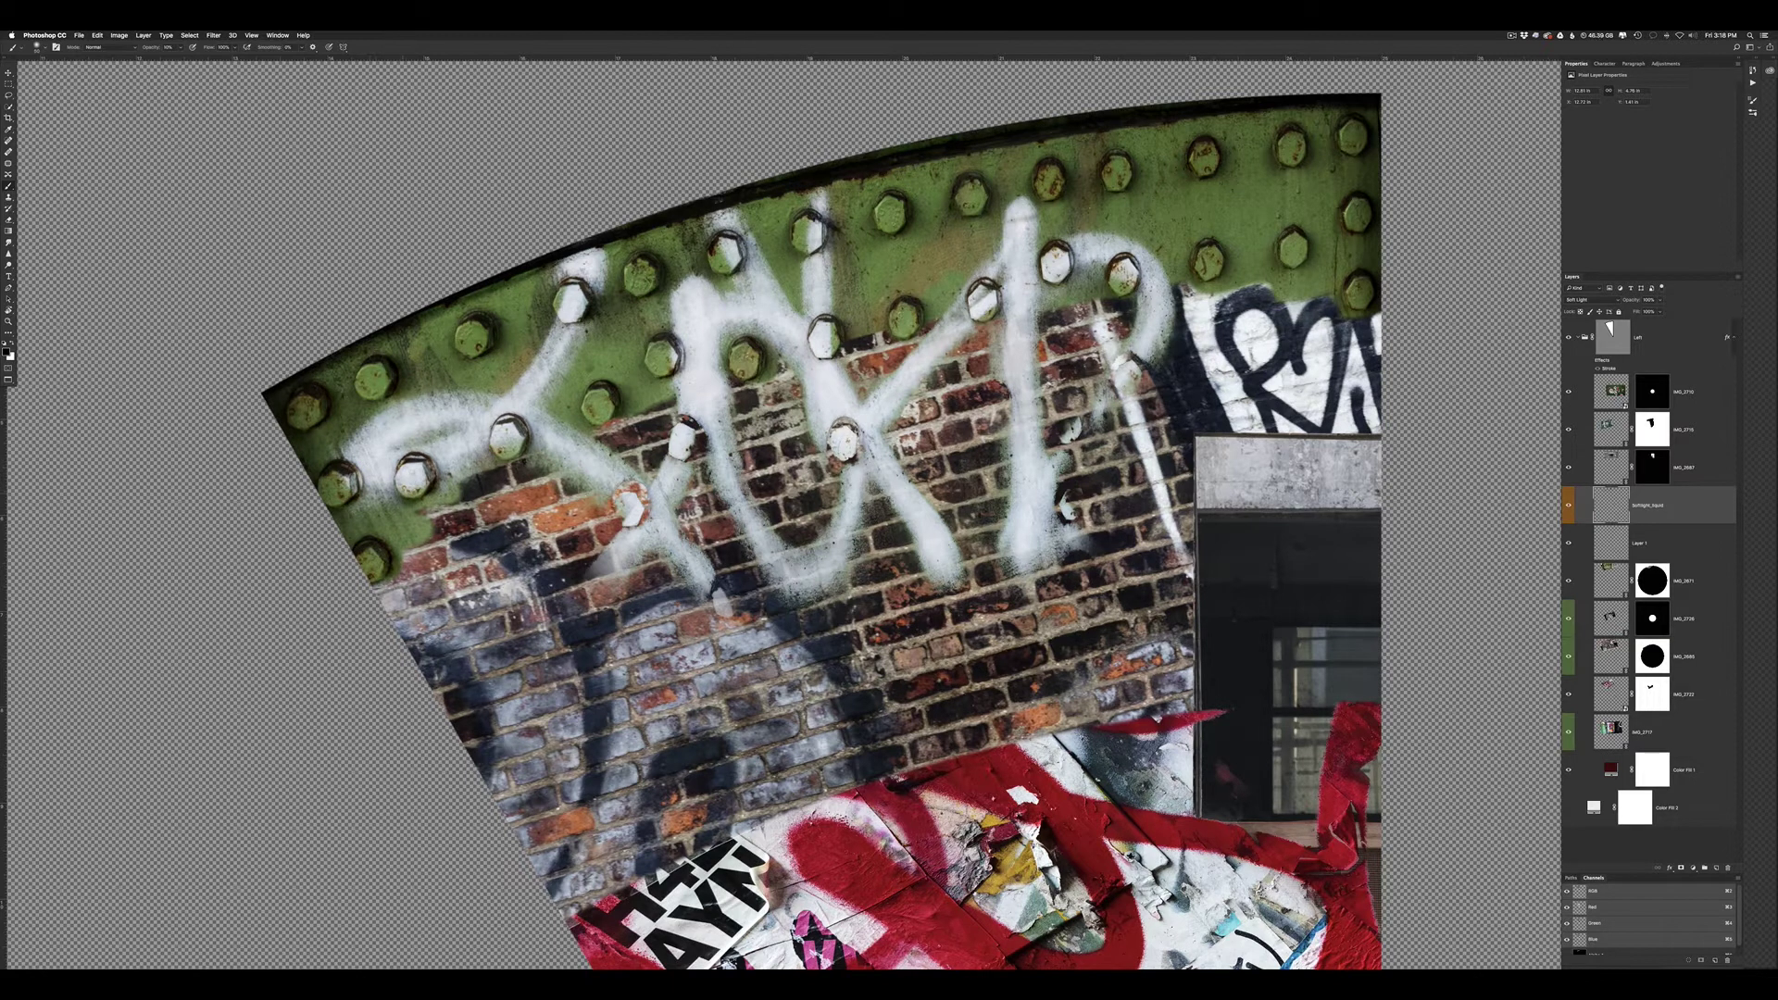
drag(367, 532, 397, 569)
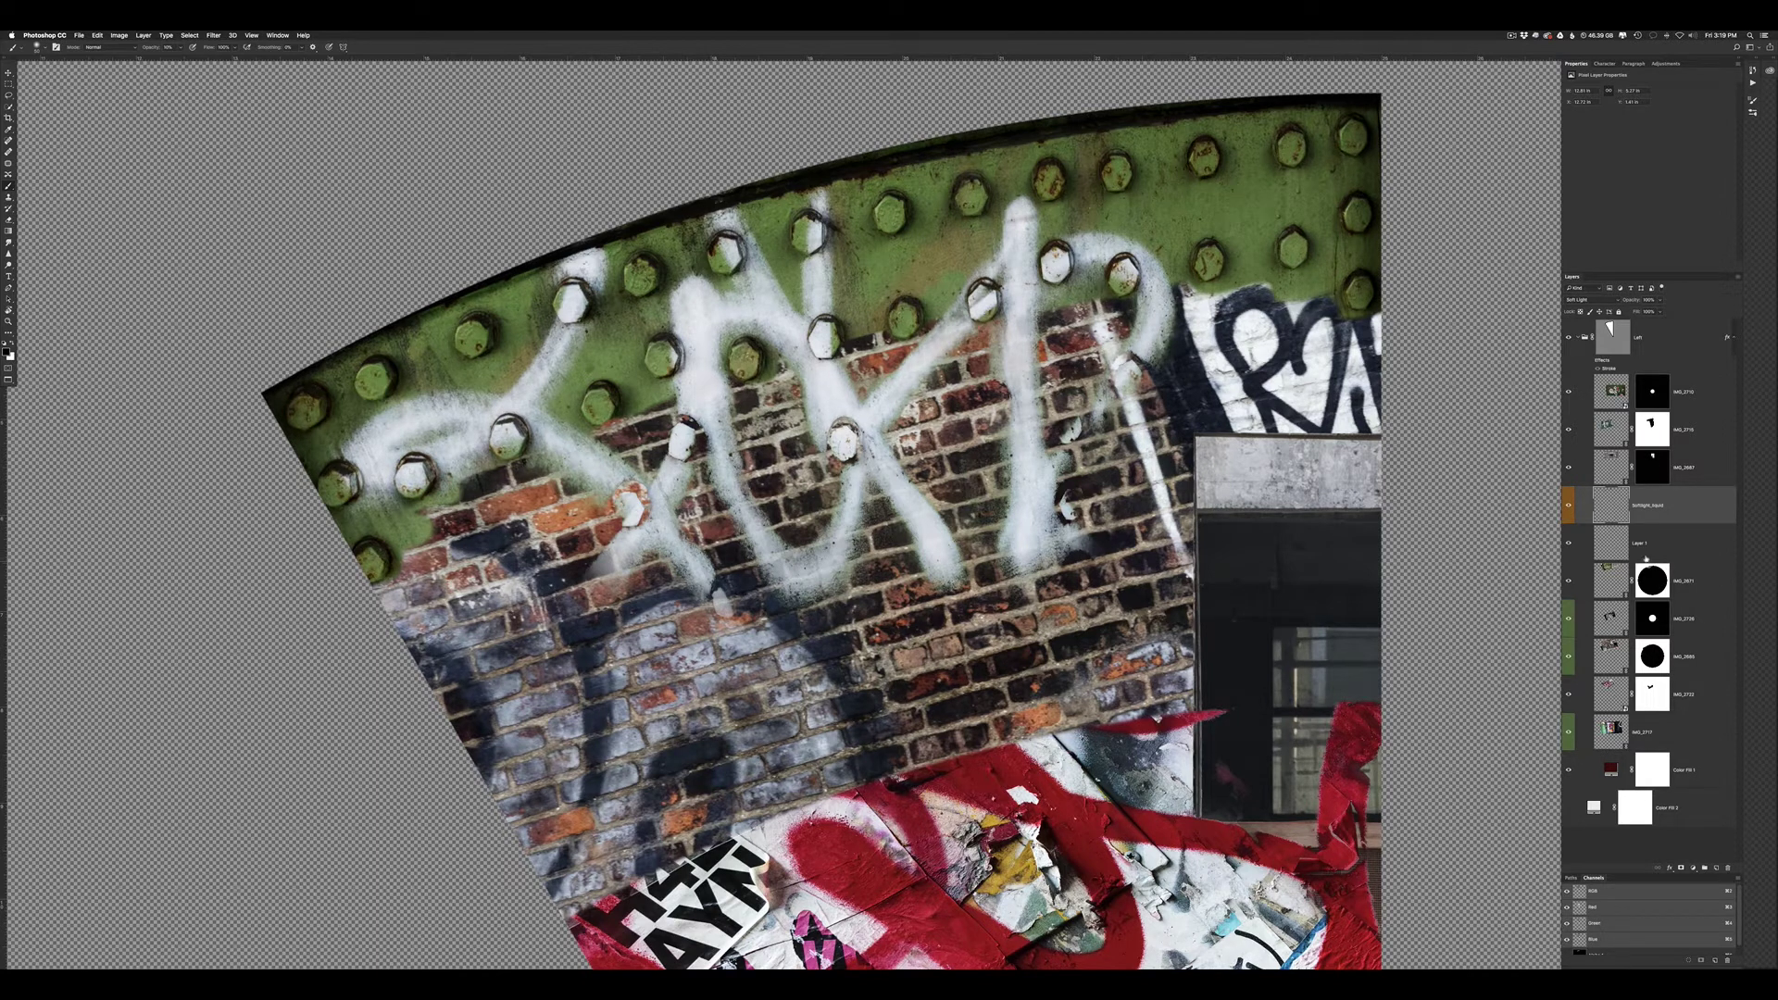
drag(1602, 516, 1613, 567)
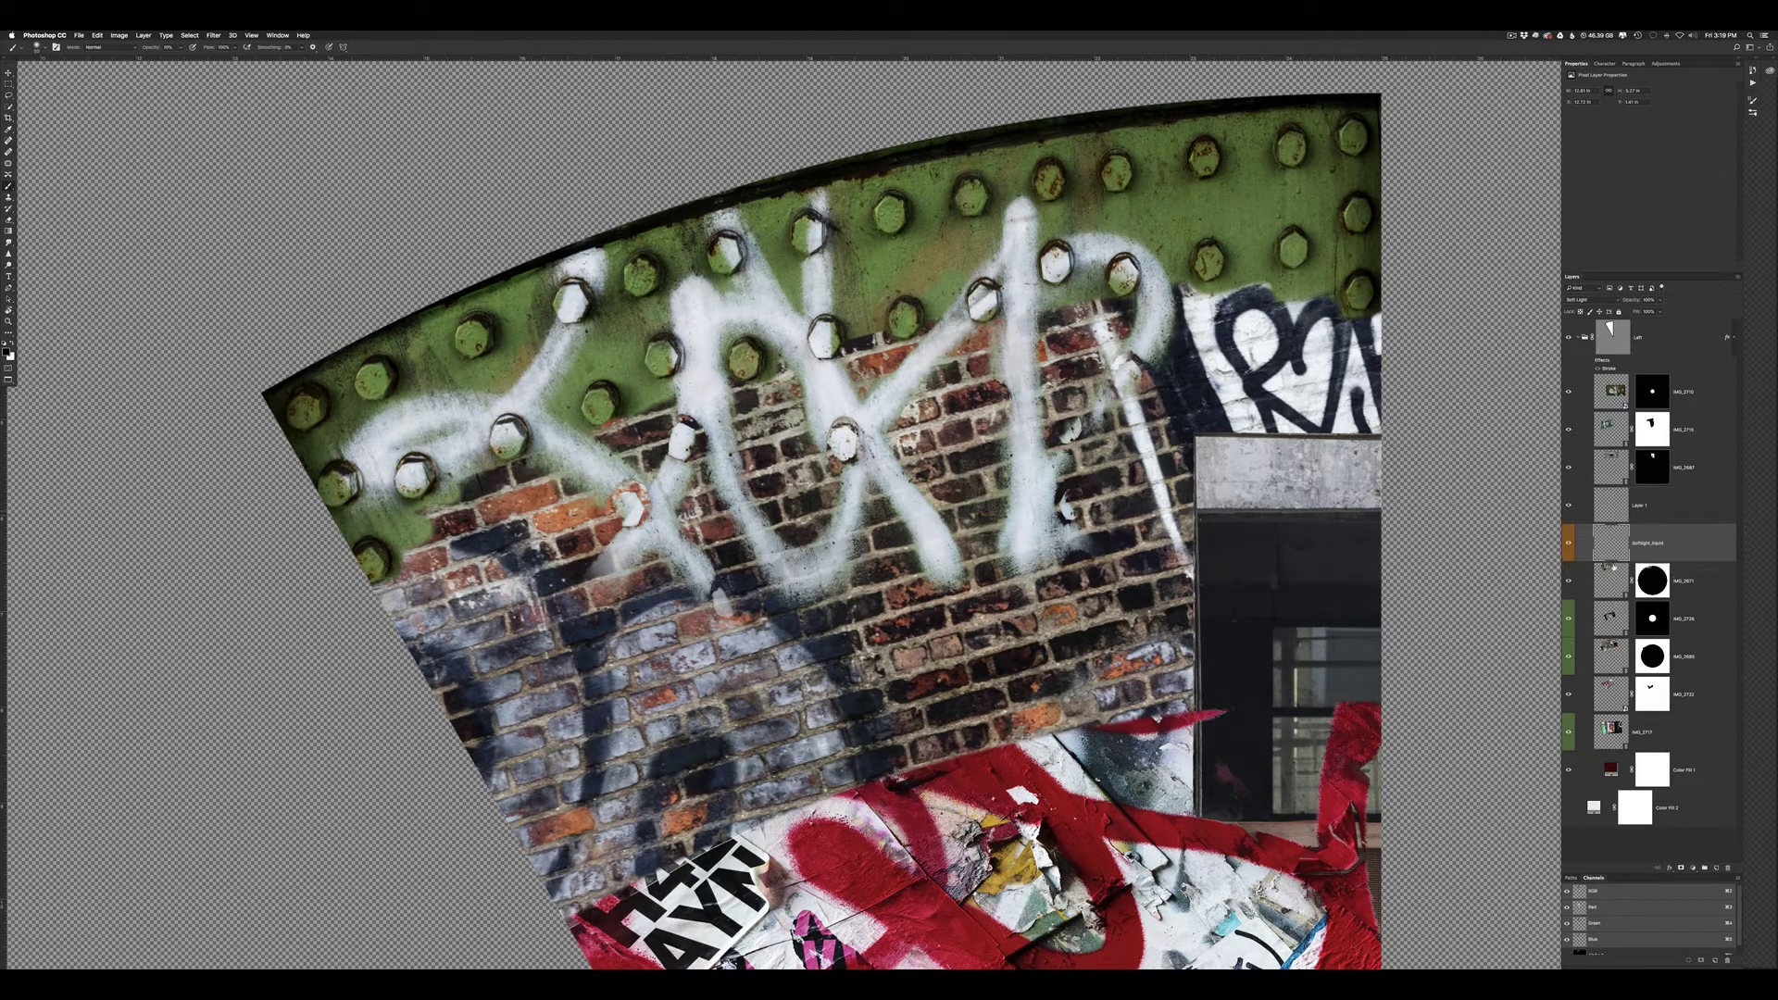
Clip softlight_liquid to IMG_2671 and toggle it to compare the darkening
alt+click(1627, 560)
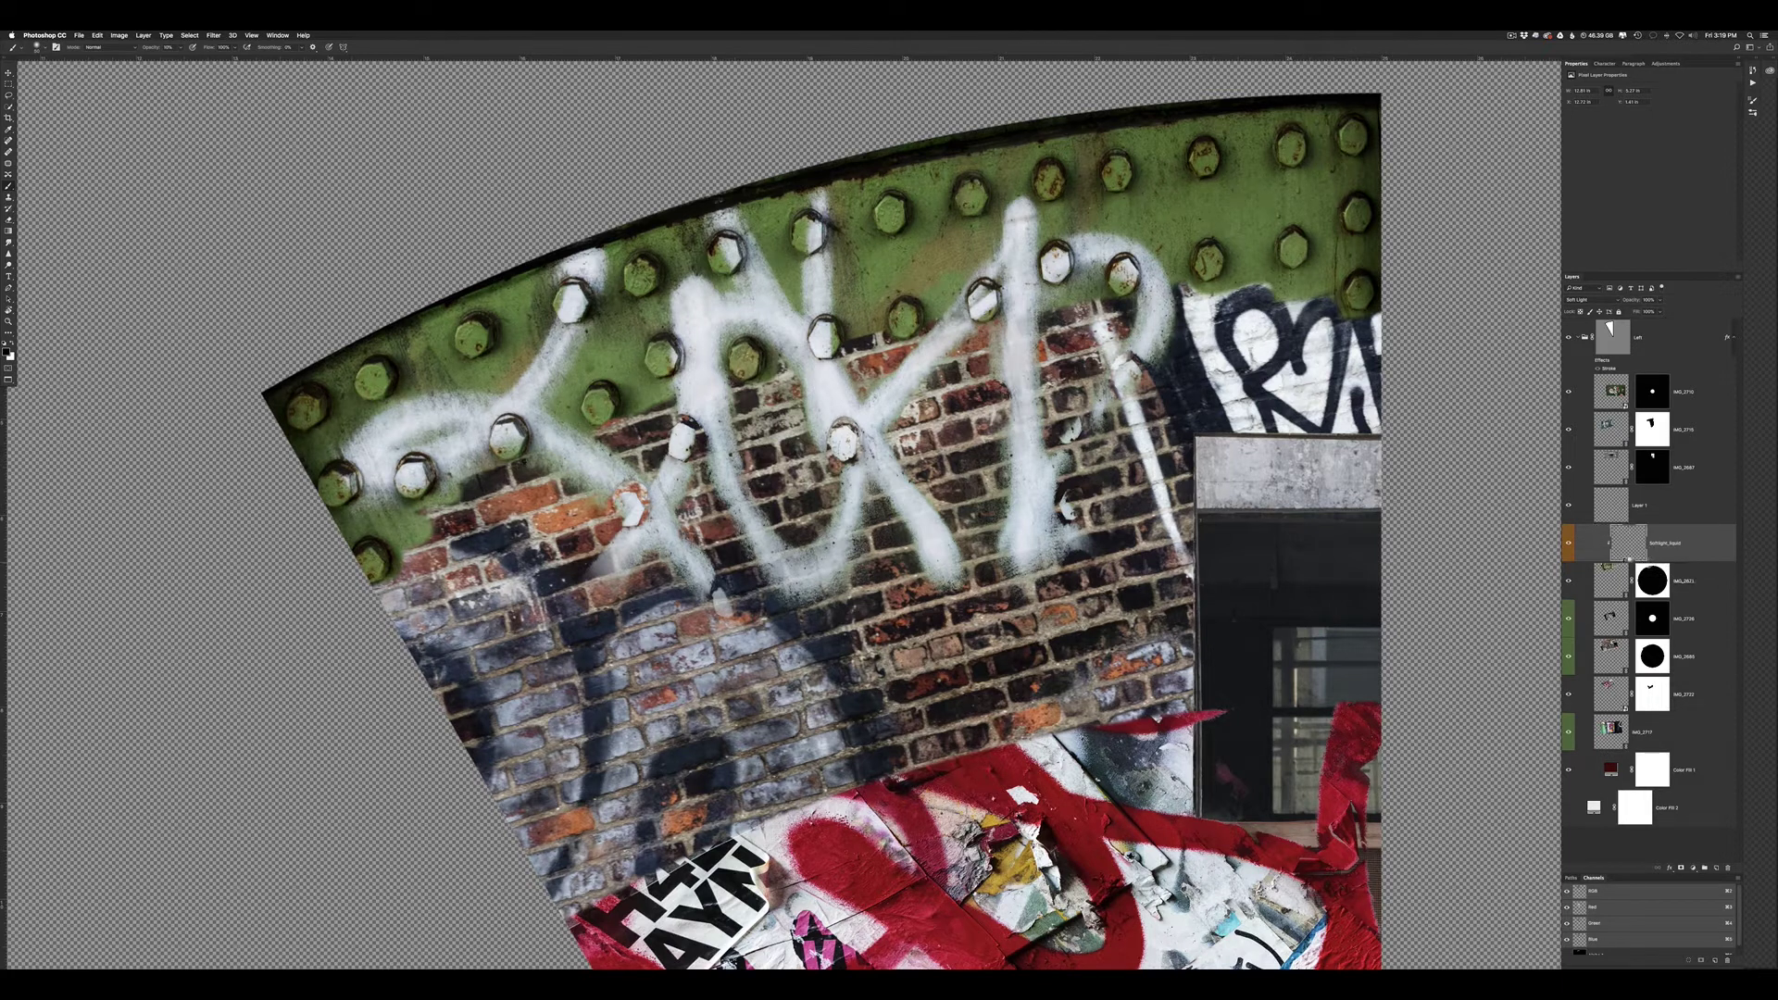
click(1569, 548)
click(1569, 548)
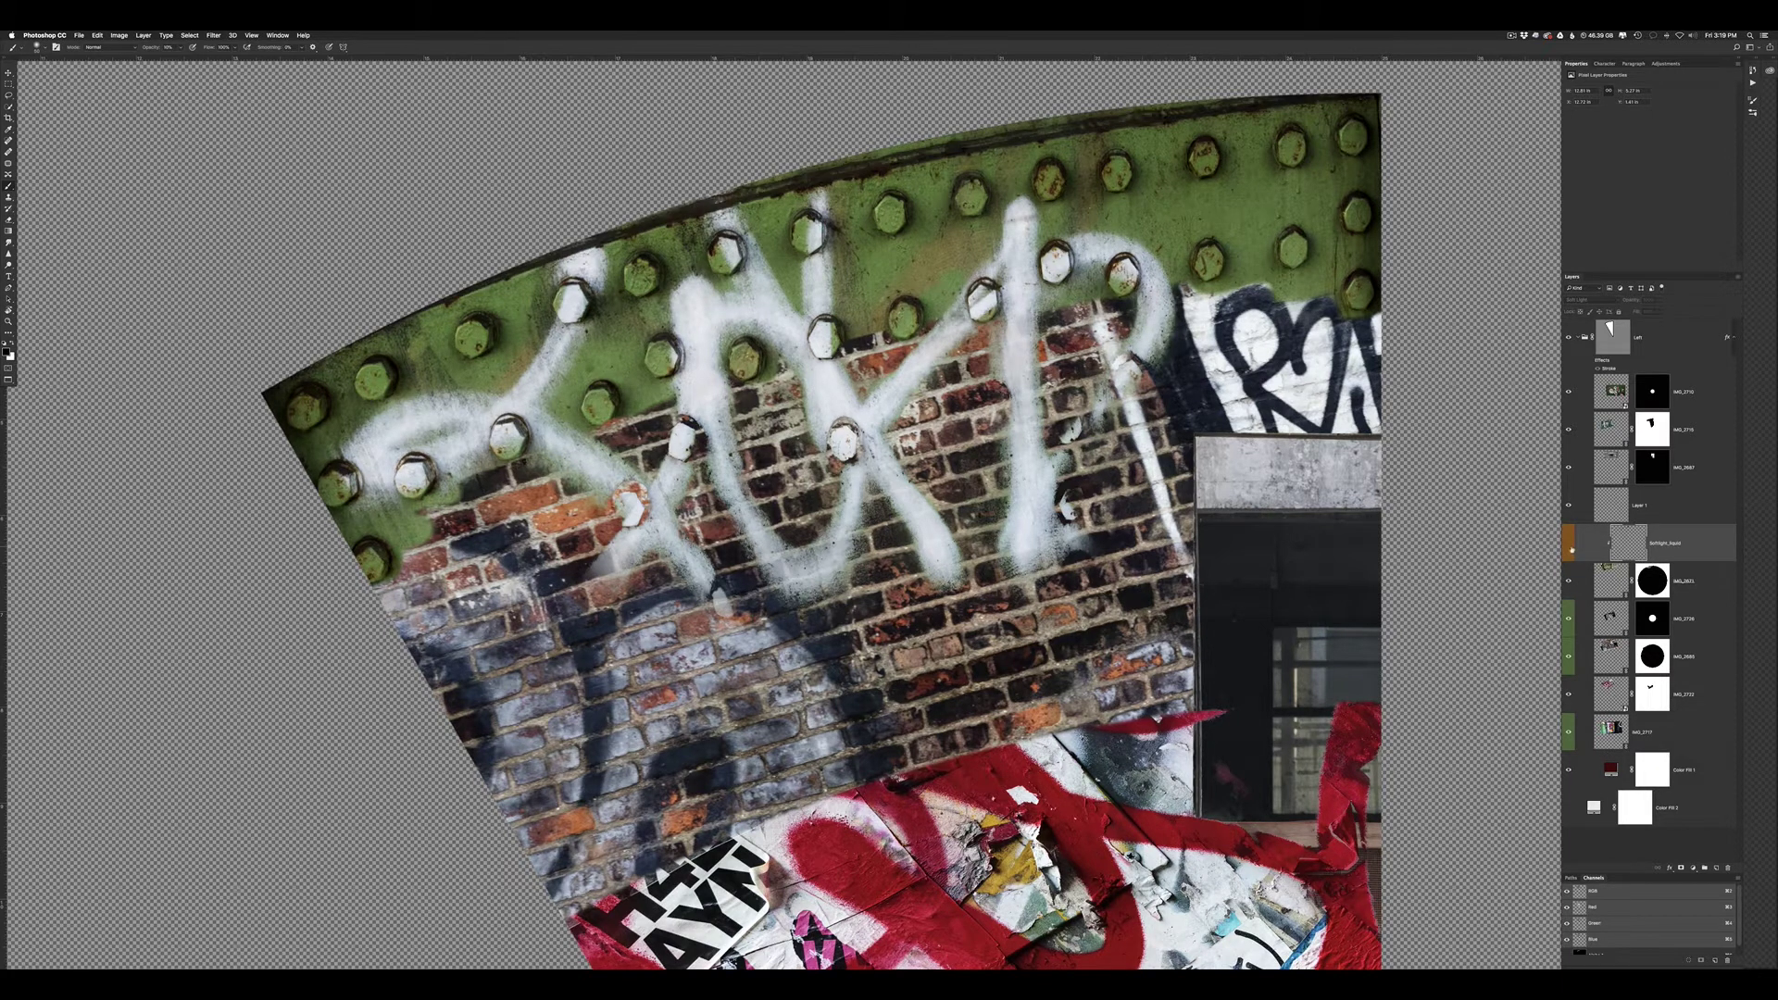
click(1568, 547)
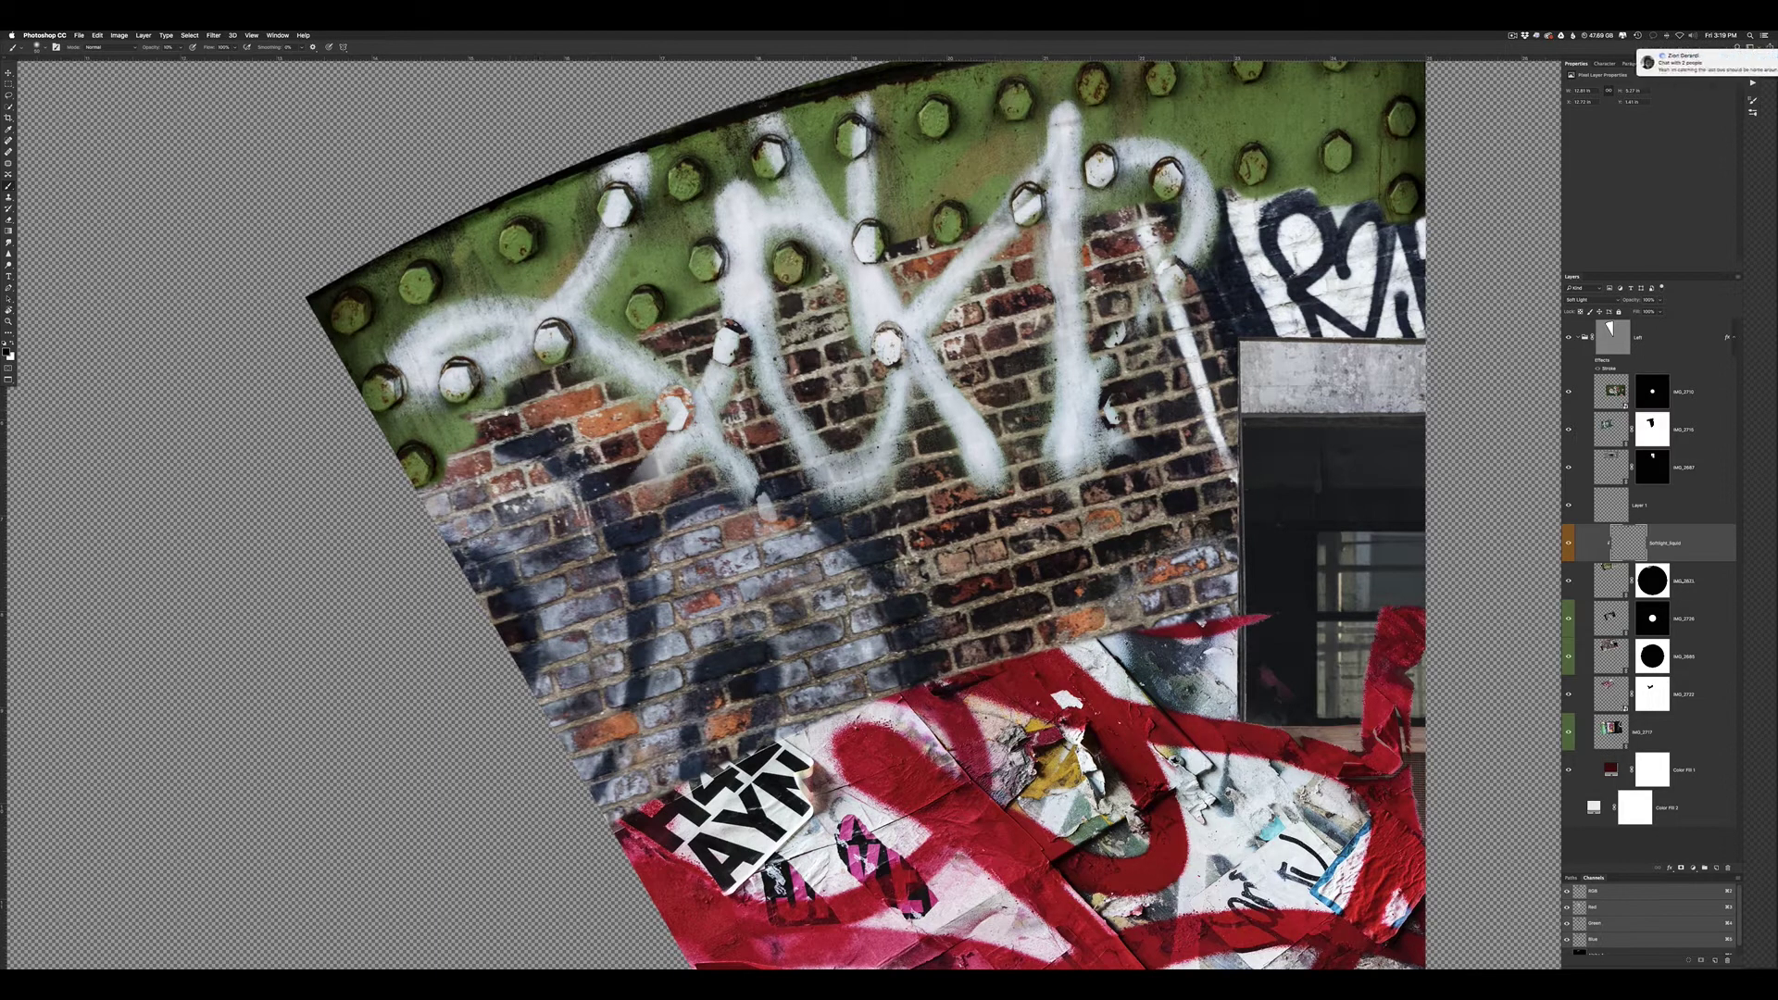
Disable the IMG_2621 layer mask to reveal the full green bolted wall
click(1573, 576)
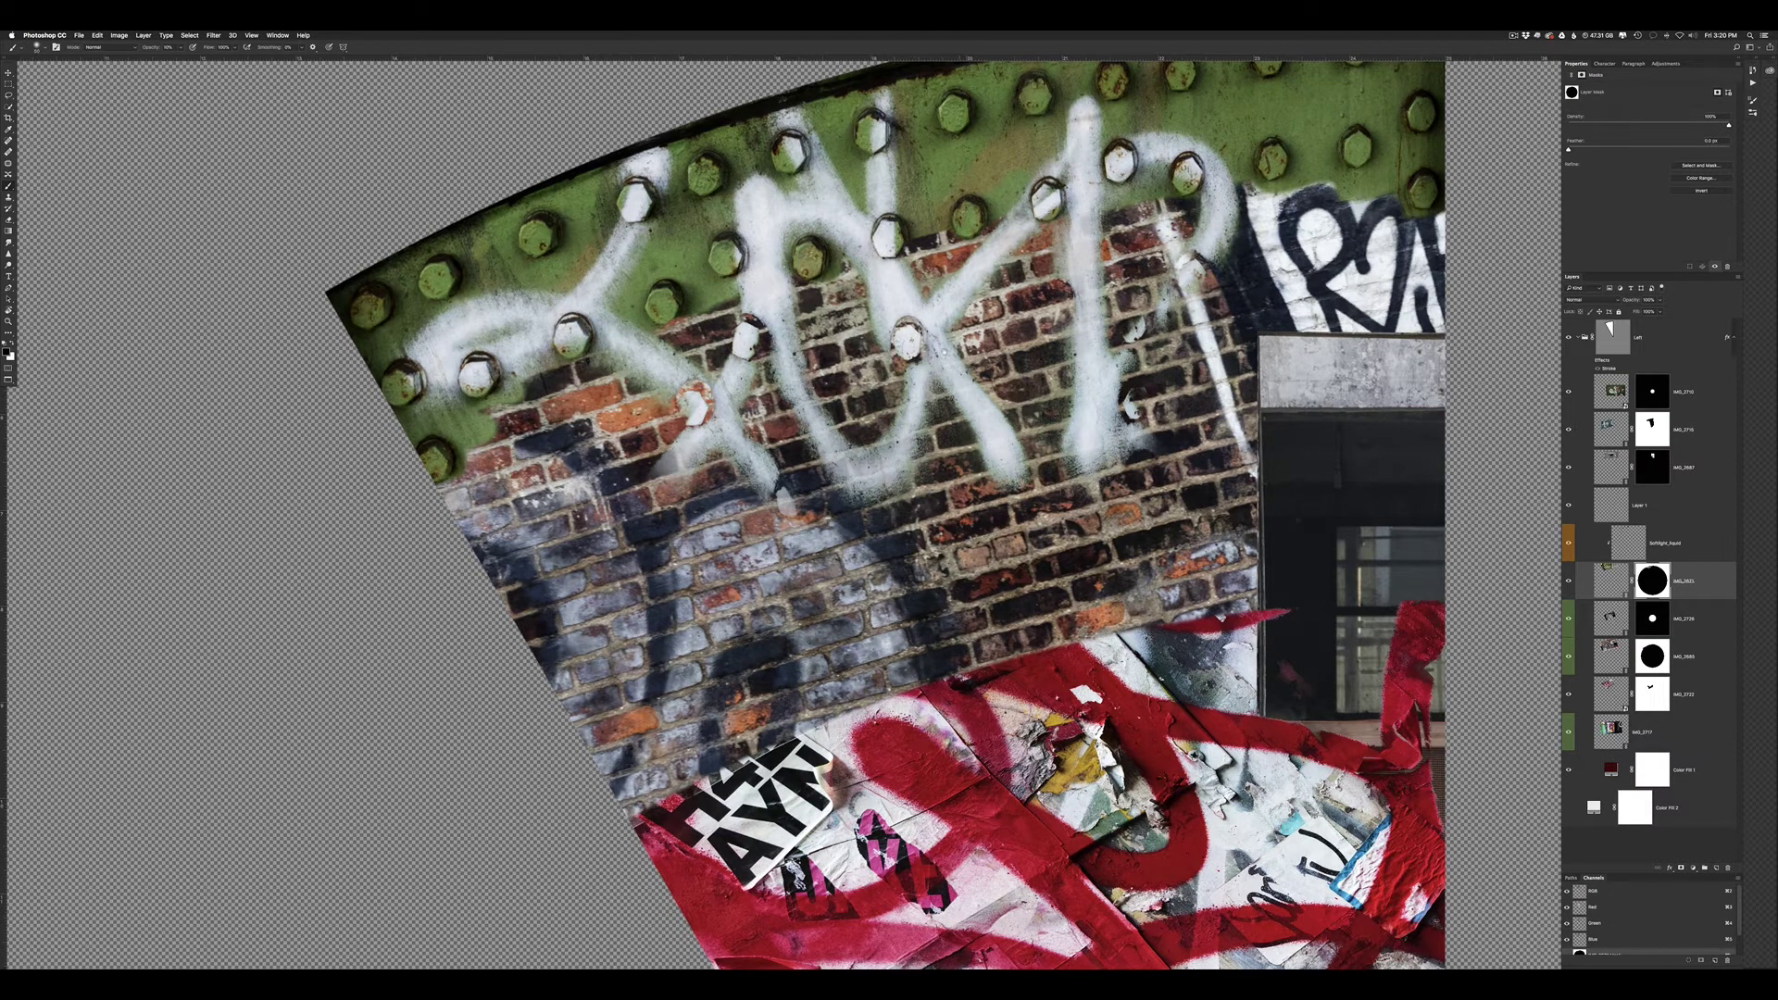
scroll(889, 399, up, 1)
scroll(889, 399, up, 3)
scroll(889, 398, up, 2)
scroll(888, 399, up, 2)
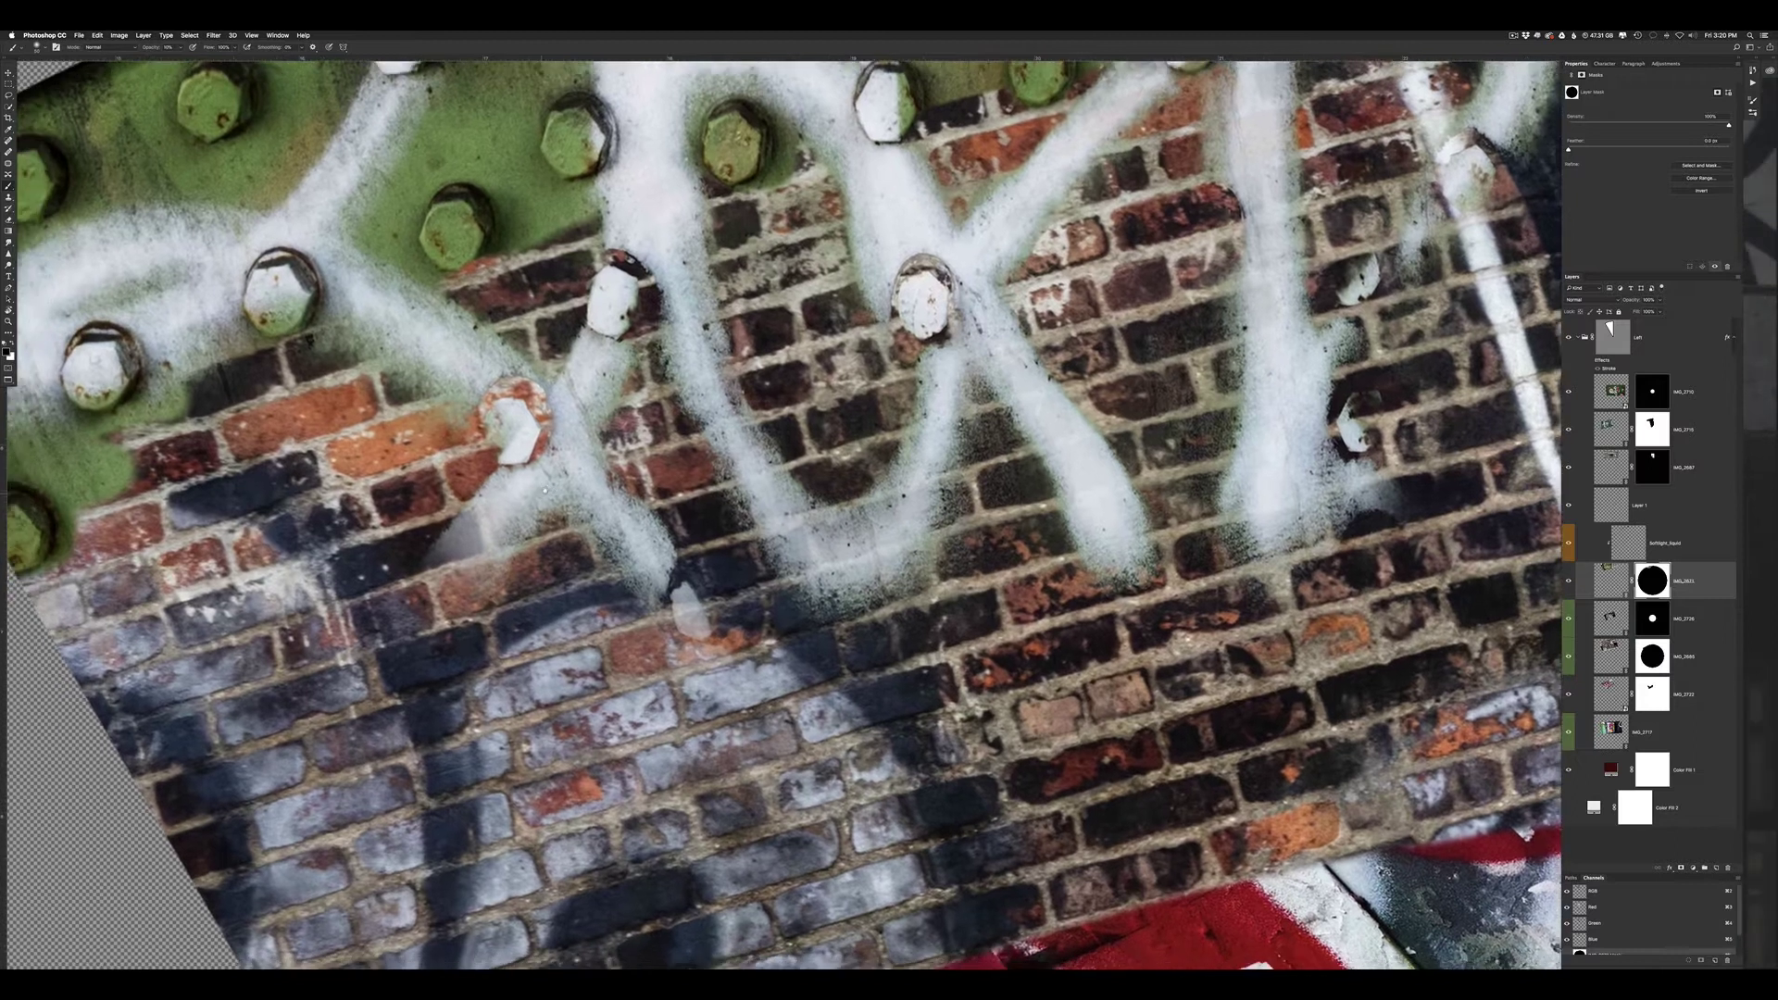
scroll(527, 444, up, 1)
scroll(778, 509, down, 3)
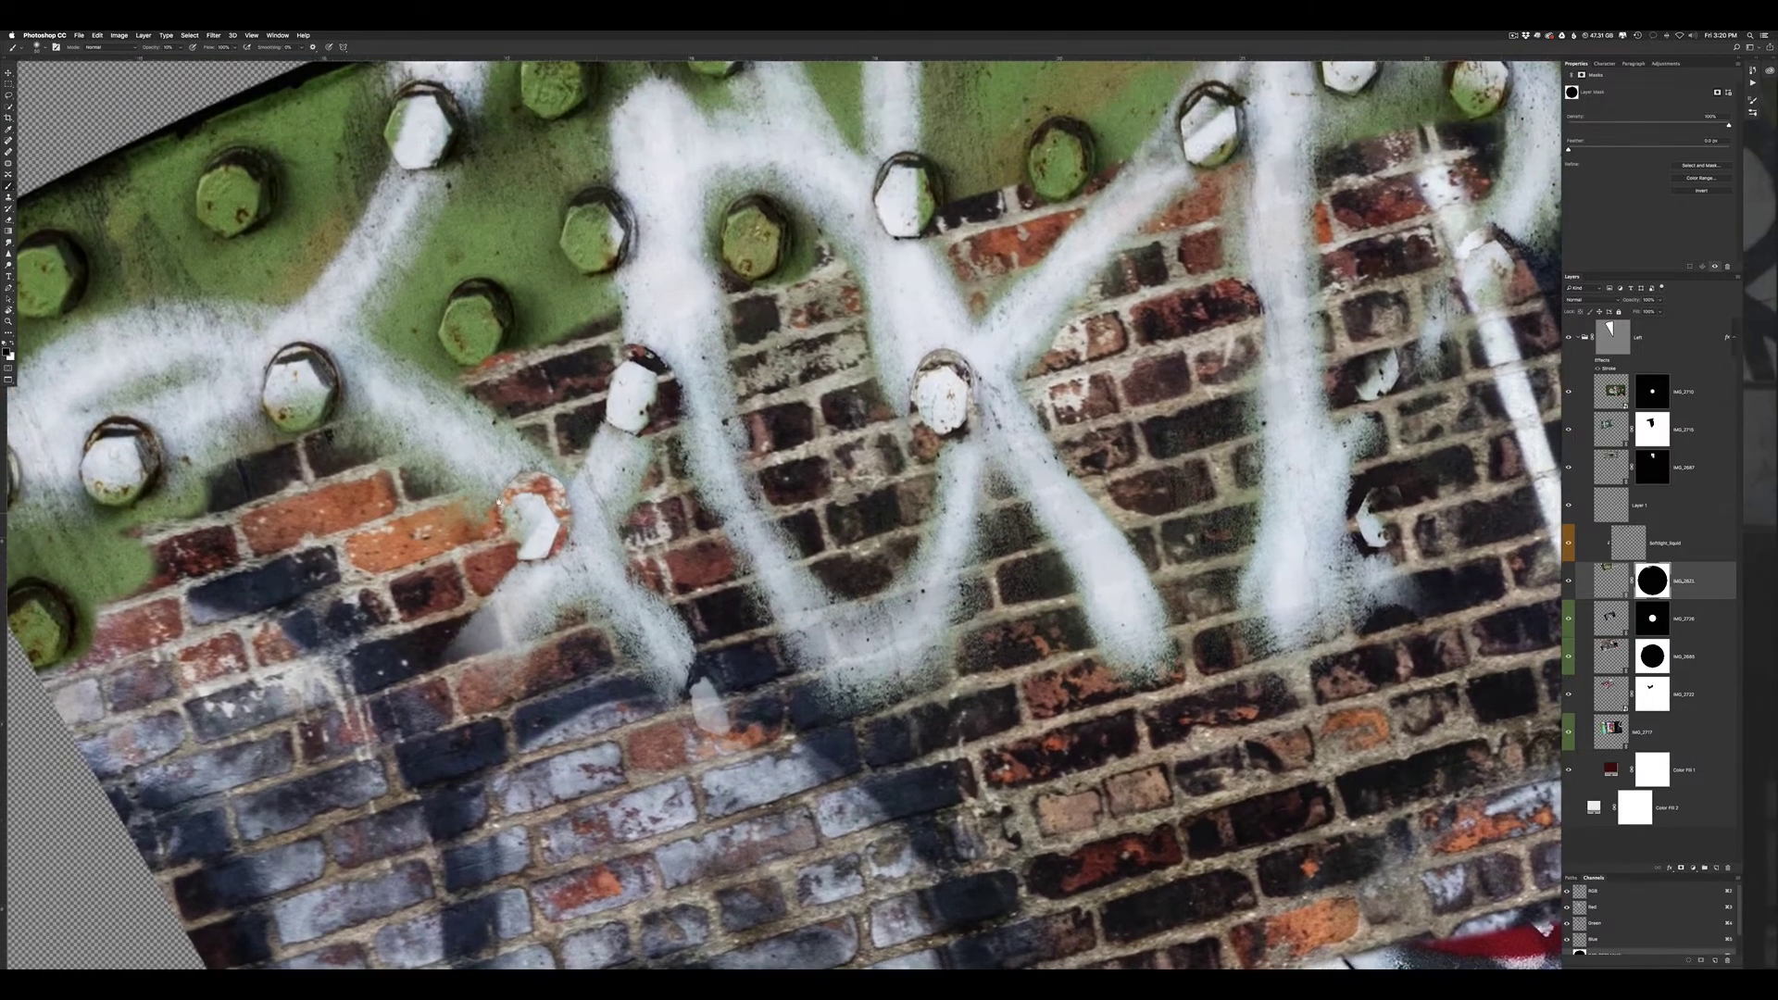
scroll(777, 509, up, 3)
scroll(1208, 387, down, 3)
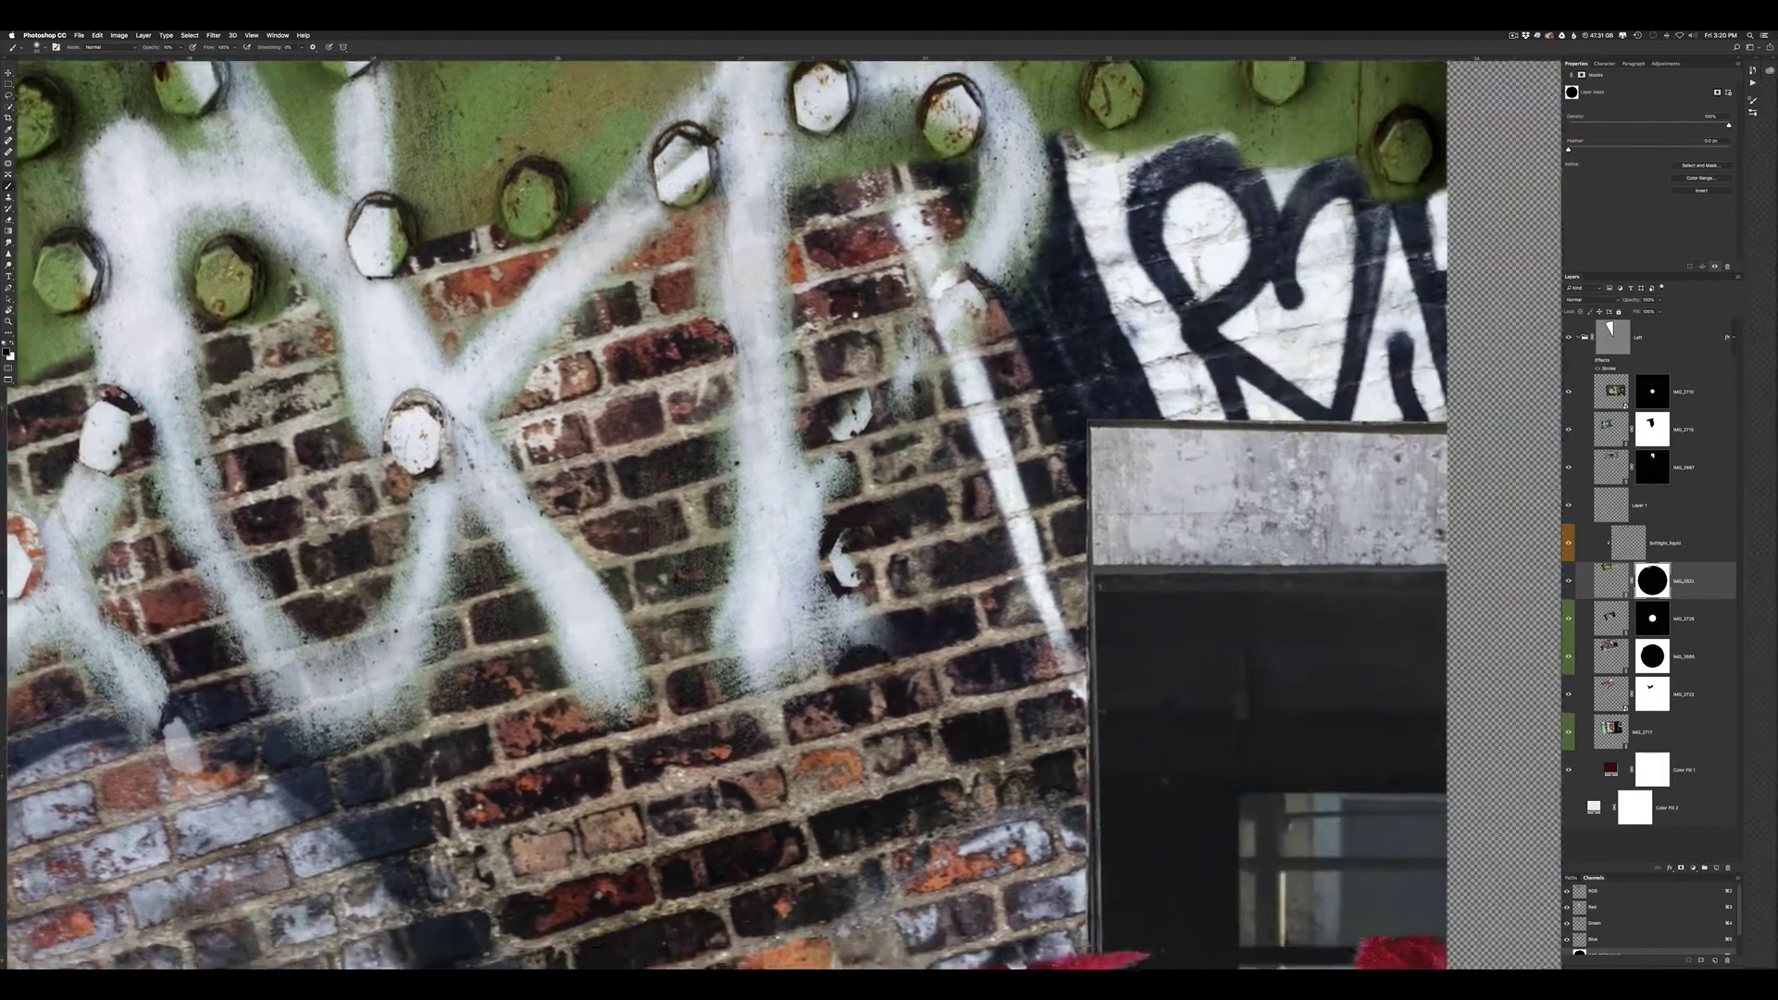
scroll(1208, 387, up, 3)
shift+click(1653, 584)
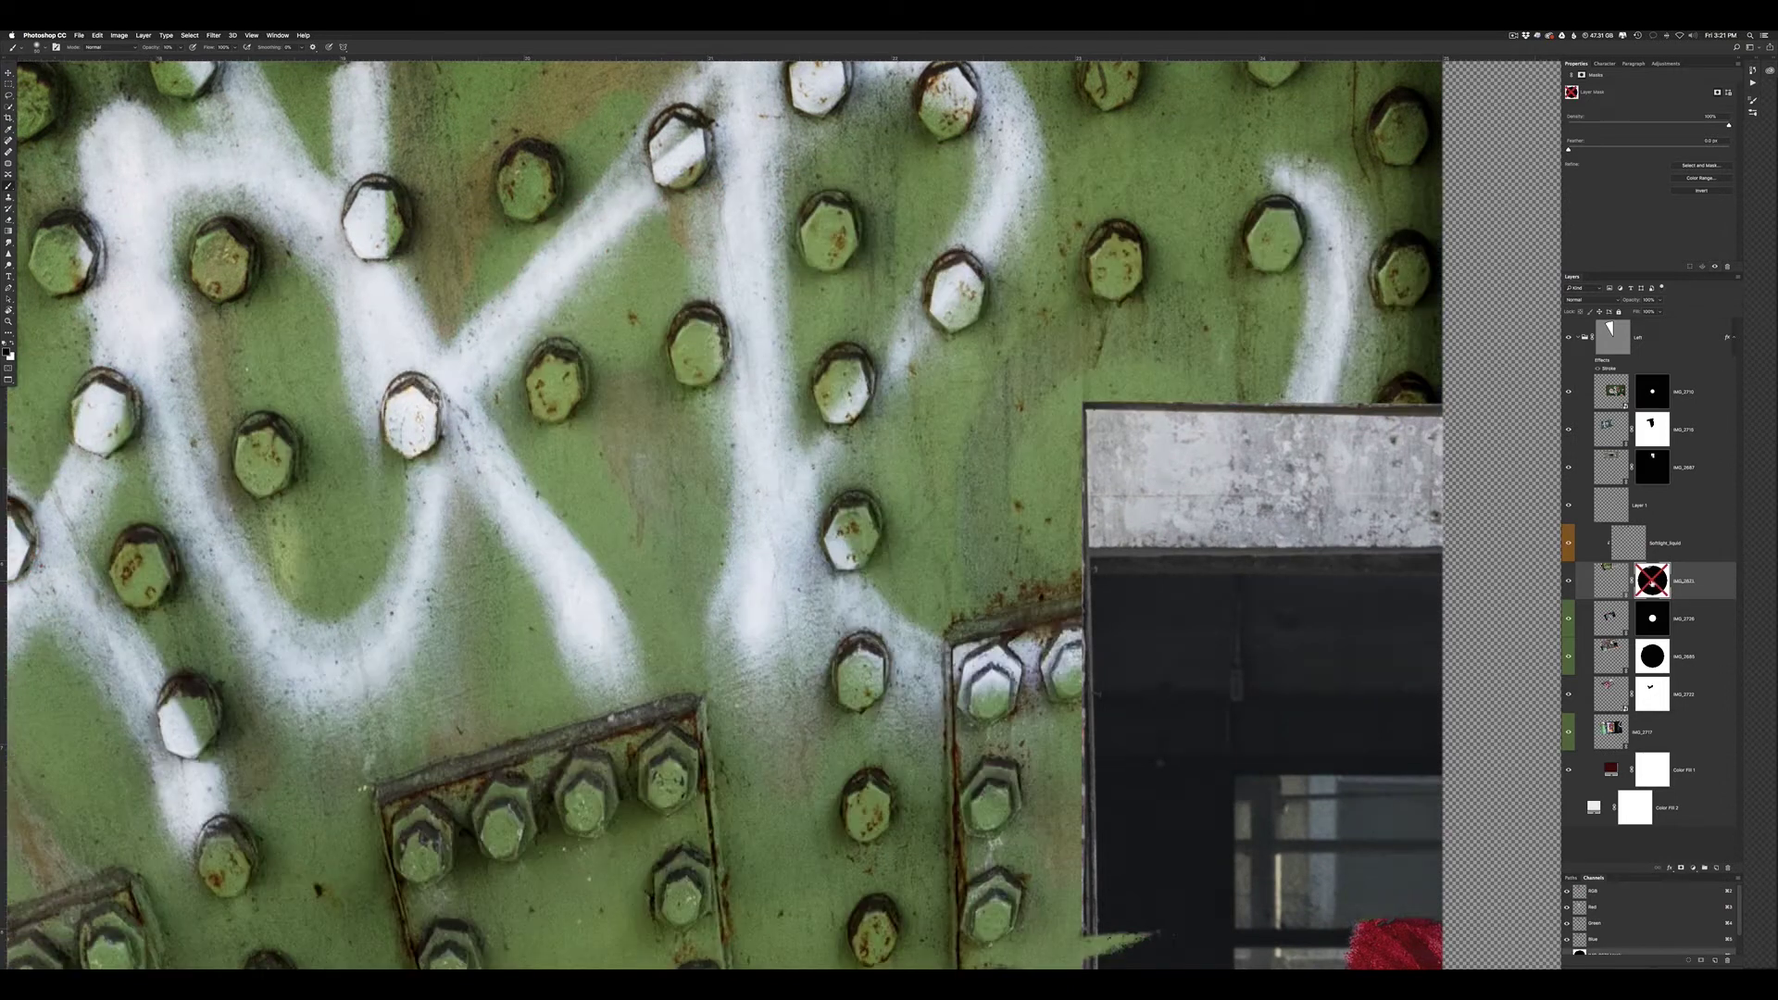
Add an empty layer directly above IMG_2621
scroll(862, 339, up, 2)
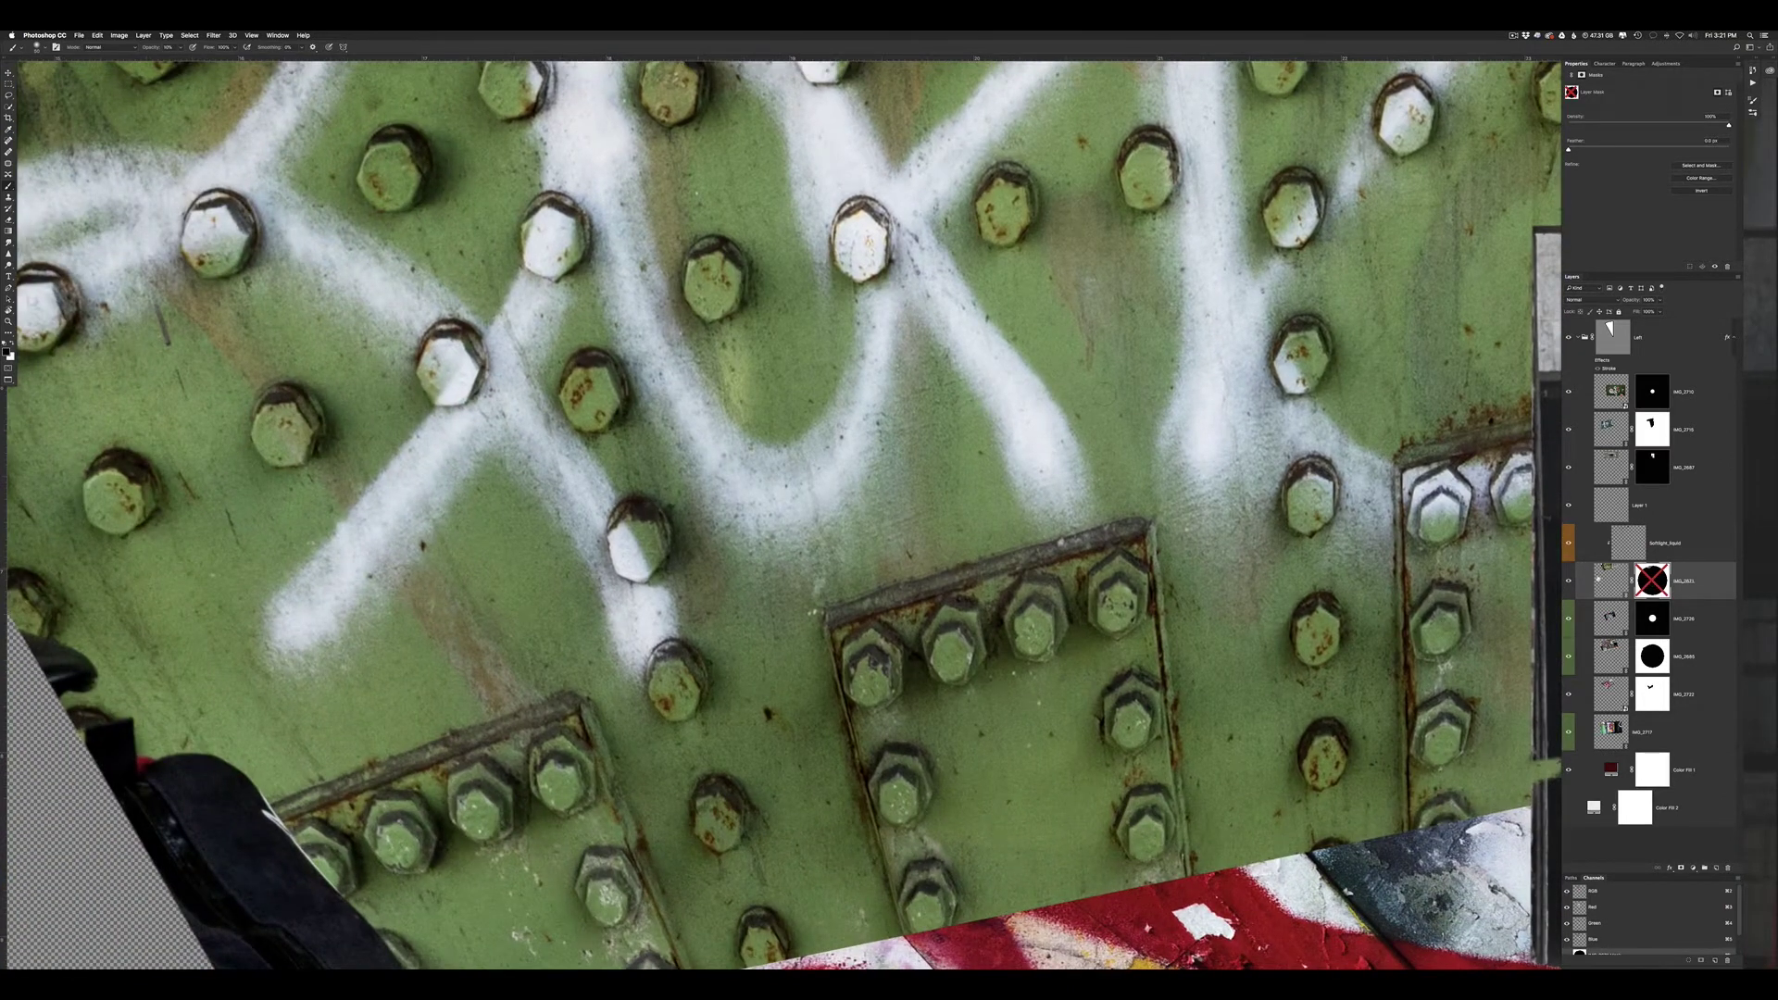
click(1602, 590)
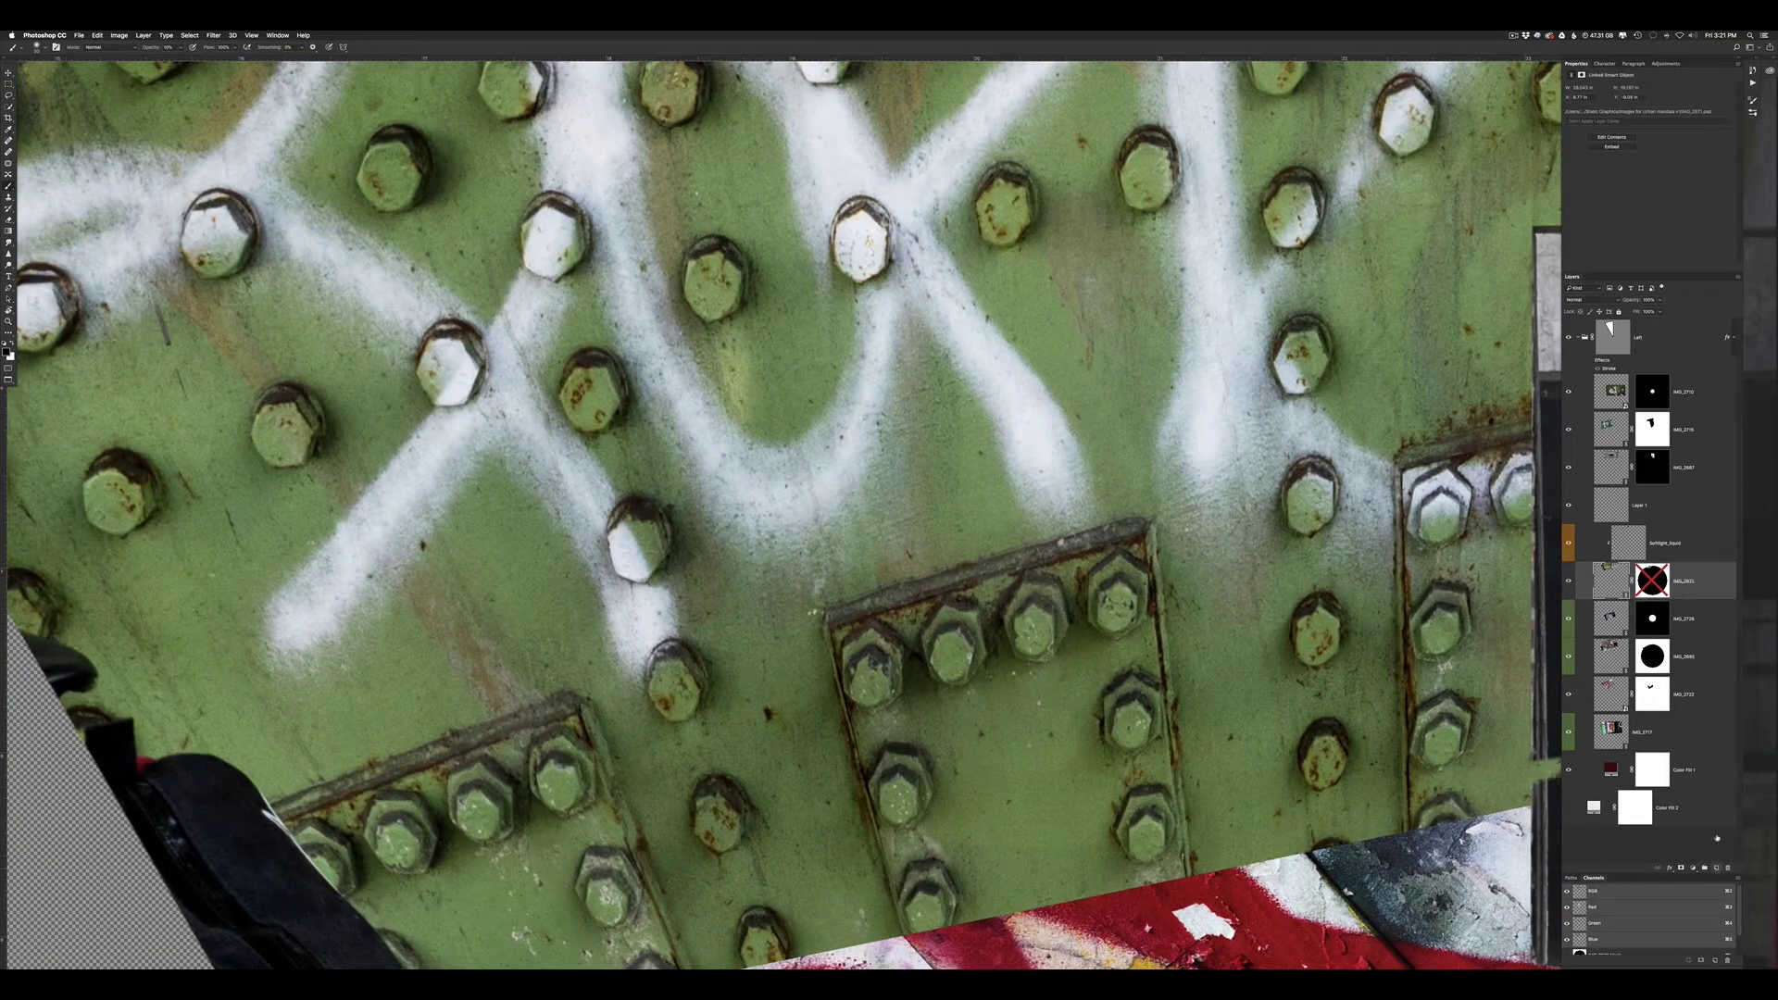
click(1716, 868)
Clone spray-paint texture at full opacity over the first bolt's dark rim
key(s)
alt+click(417, 318)
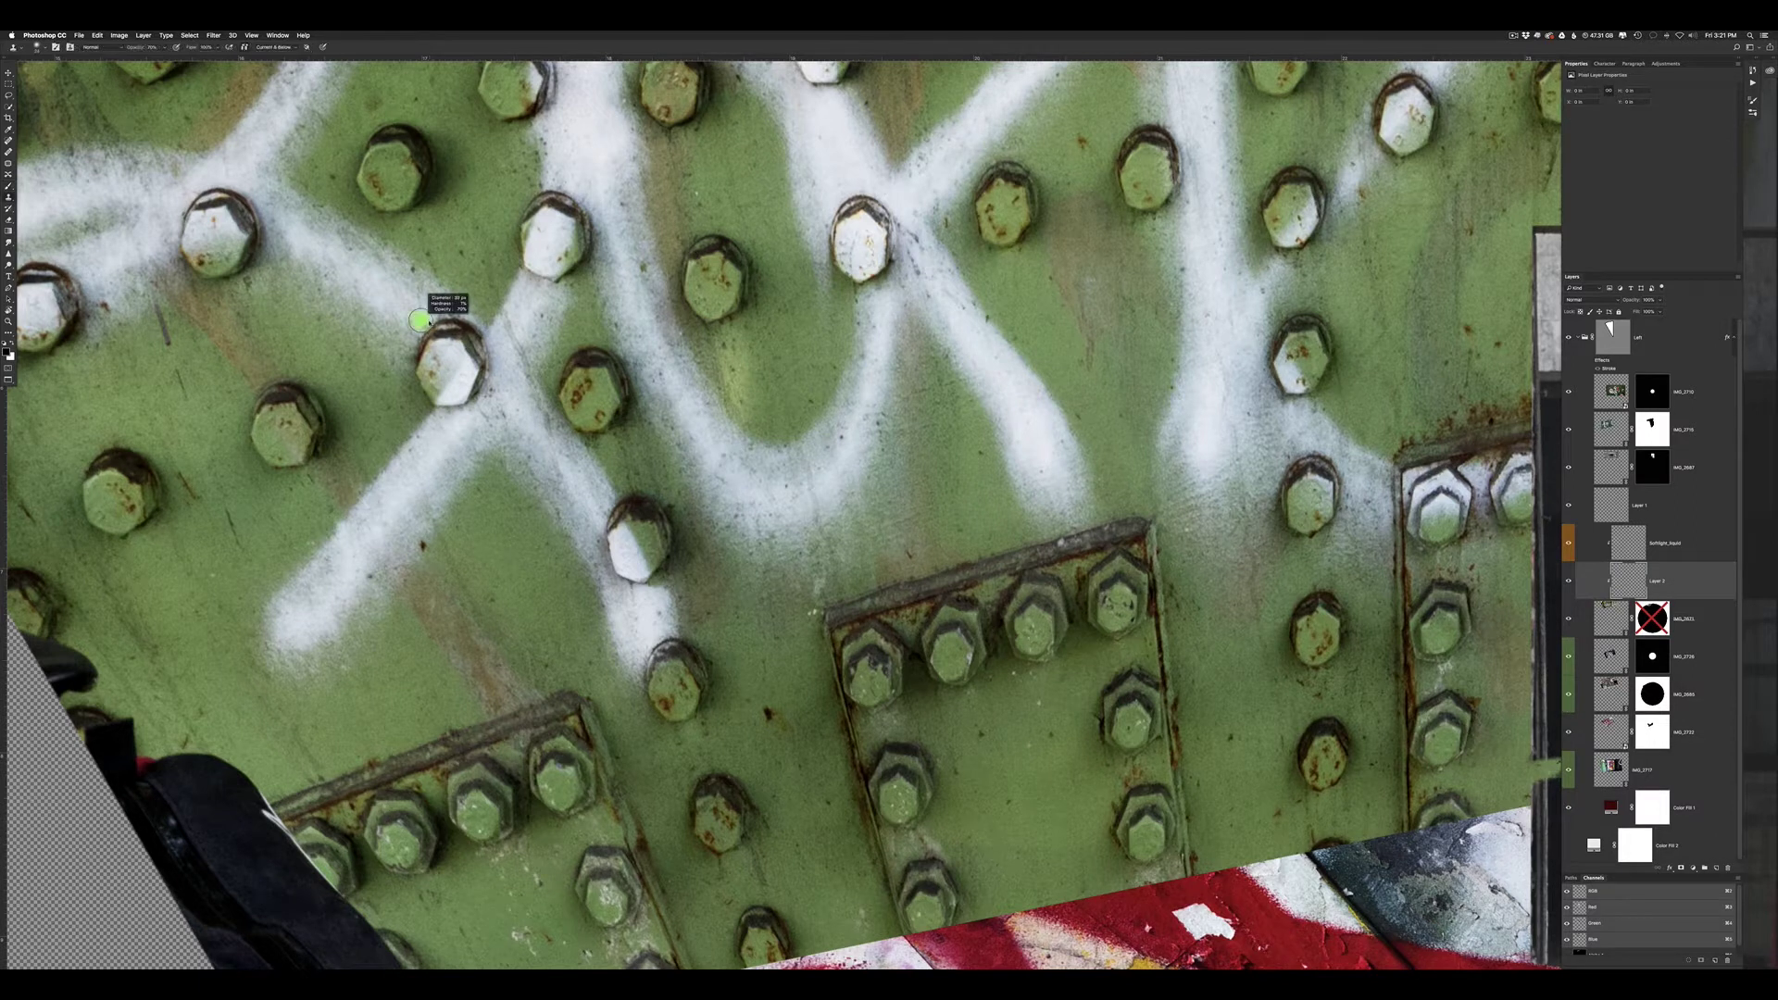
key(0)
drag(442, 342, 436, 335)
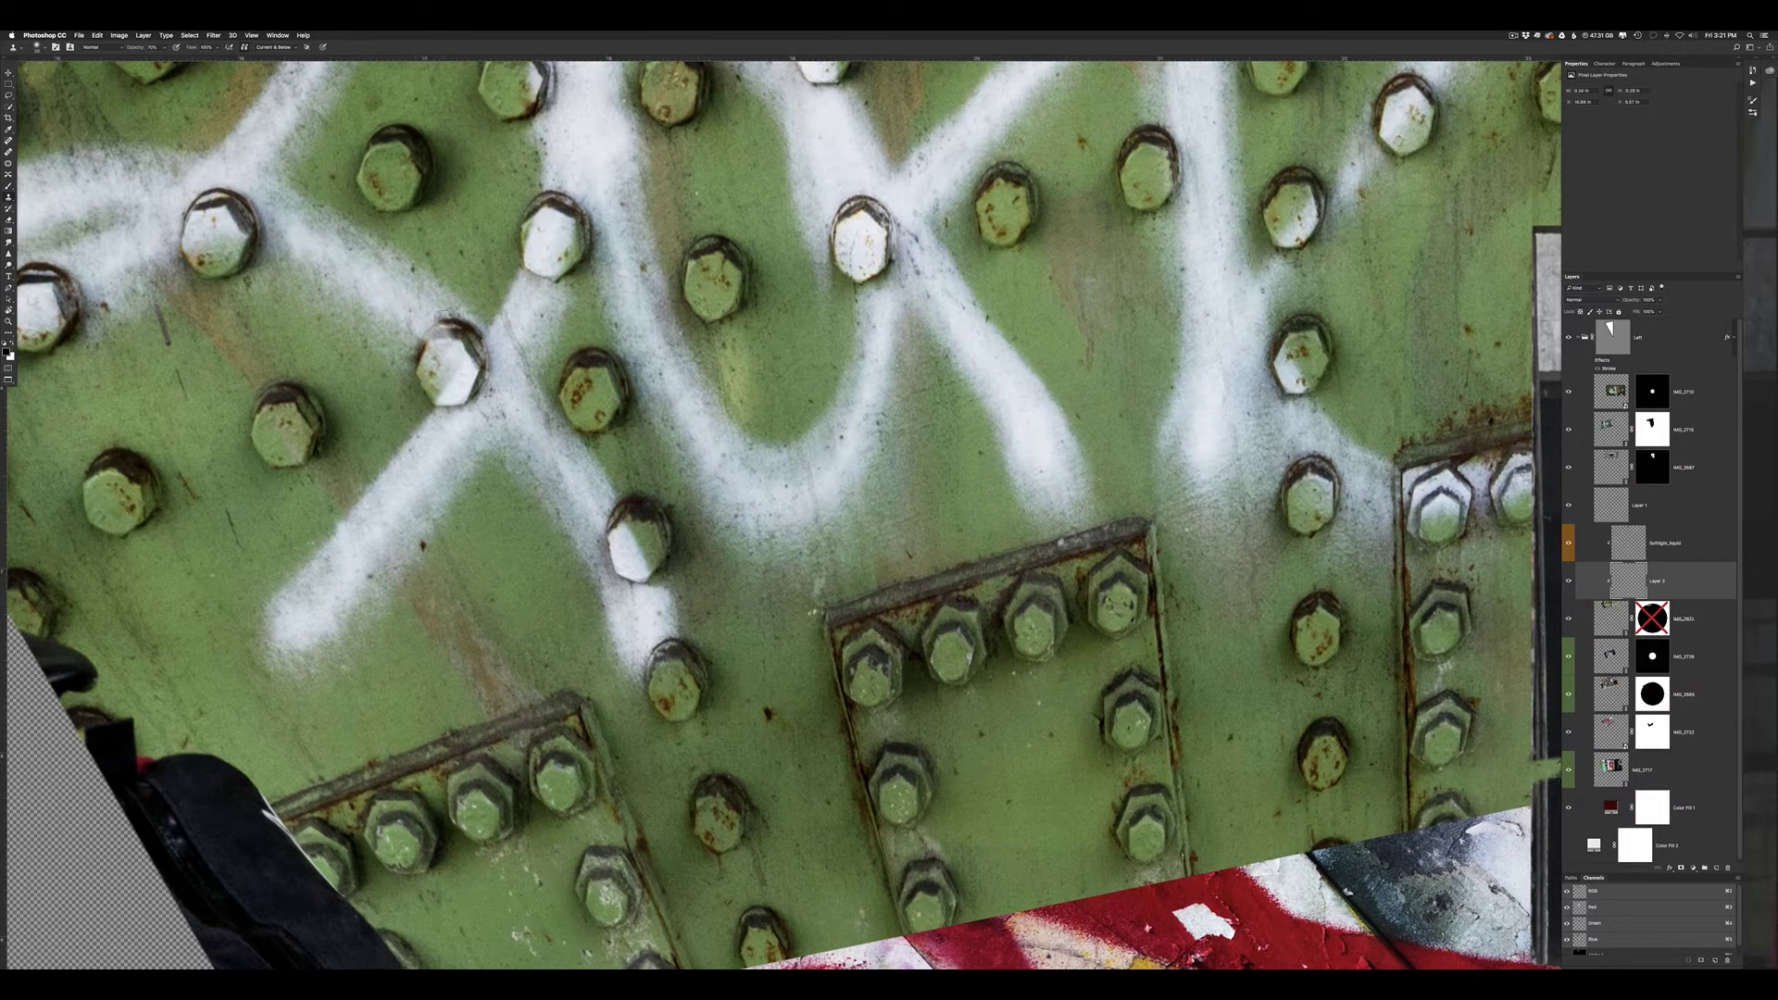
mouse_move(433, 304)
mouse_down()
mouse_move(466, 328)
mouse_move(424, 361)
mouse_move(467, 335)
mouse_move(454, 414)
mouse_move(442, 394)
mouse_move(491, 352)
mouse_move(493, 373)
mouse_move(441, 418)
mouse_up()
Clone white spray over the dark area above the next bolt
scroll(553, 375, up, 3)
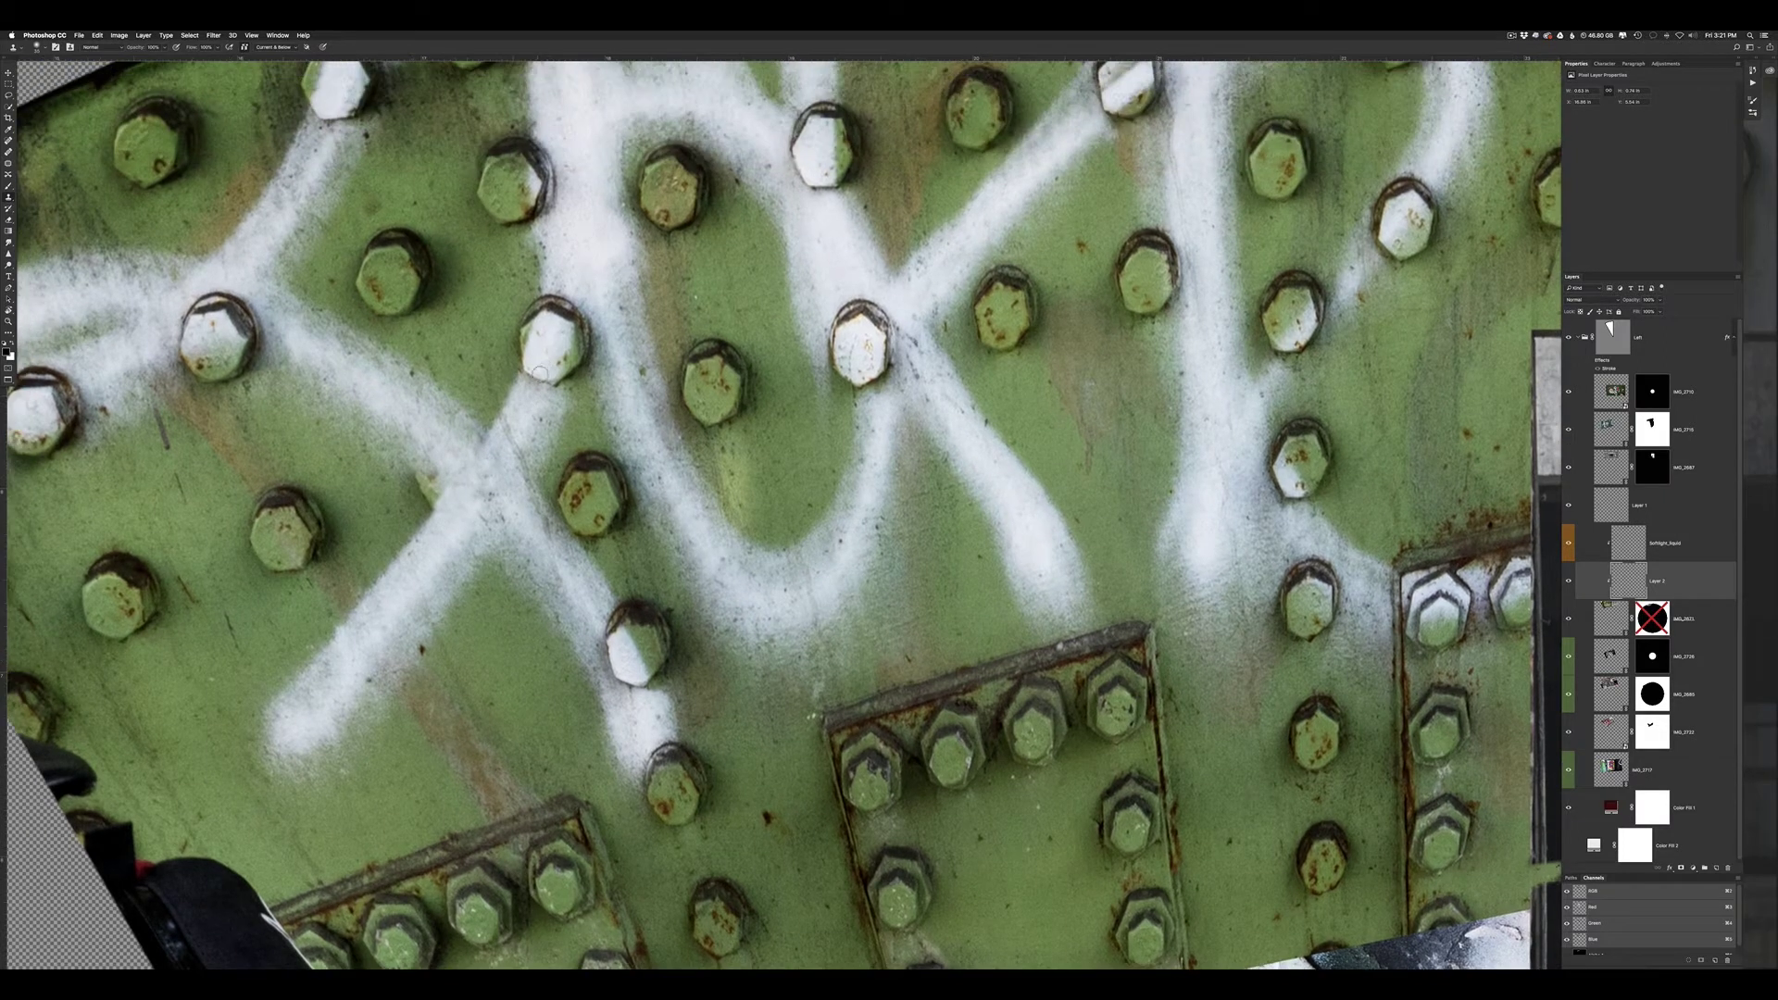
scroll(537, 378, up, 3)
scroll(537, 378, right, 5)
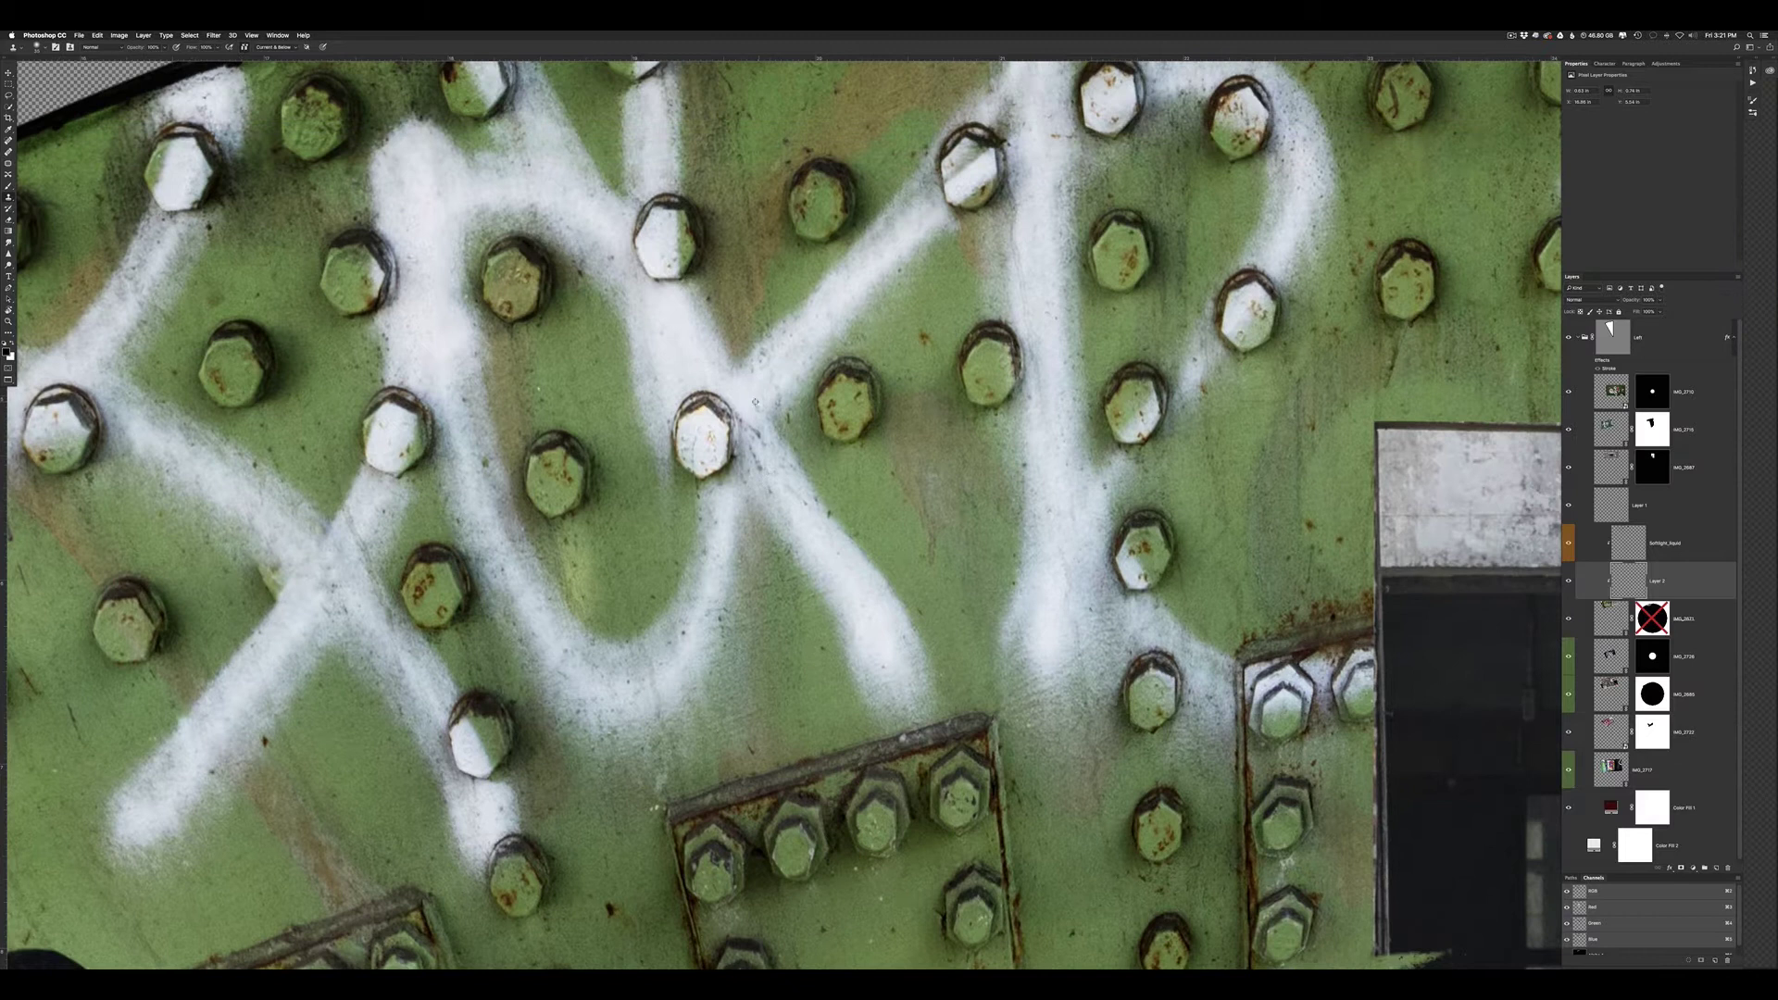
mouse_move(694, 403)
mouse_down()
mouse_move(708, 389)
mouse_move(736, 443)
mouse_move(719, 464)
mouse_move(687, 421)
mouse_move(702, 477)
mouse_move(754, 431)
mouse_move(719, 418)
mouse_move(745, 422)
mouse_move(750, 453)
mouse_up()
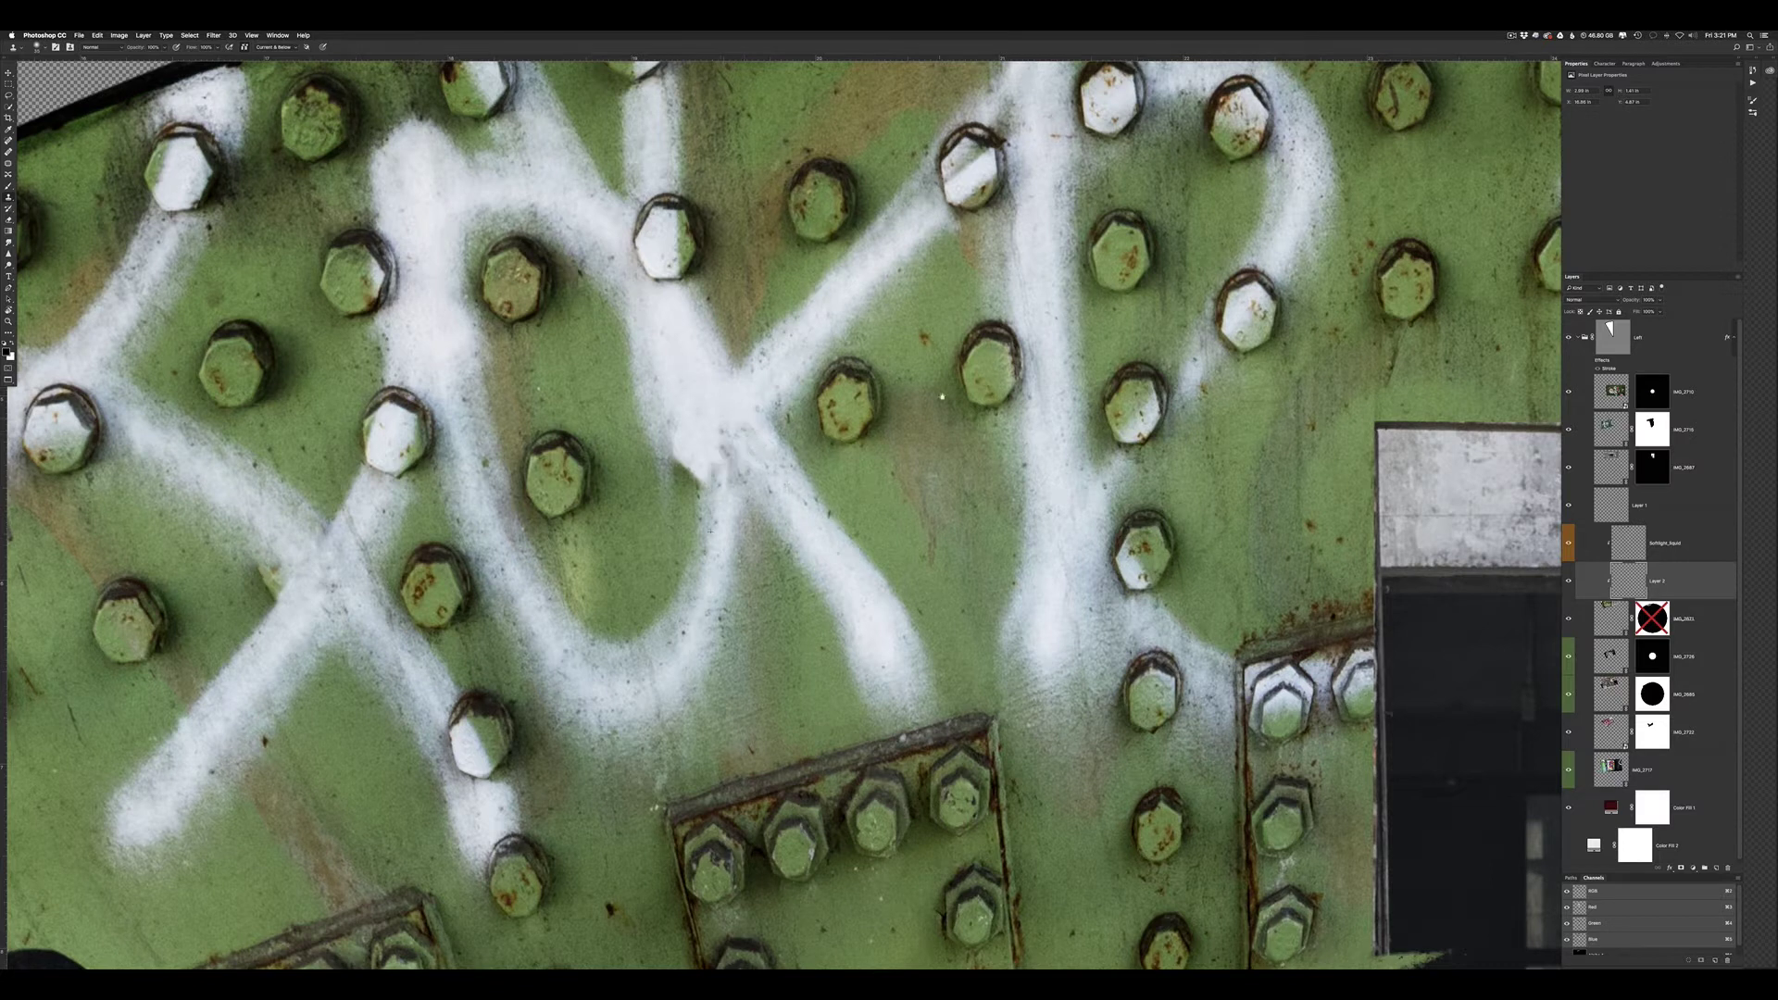
Extend and brighten the white spray streaks around the bolt beside the tag
scroll(833, 398, right, 5)
scroll(916, 346, down, 1)
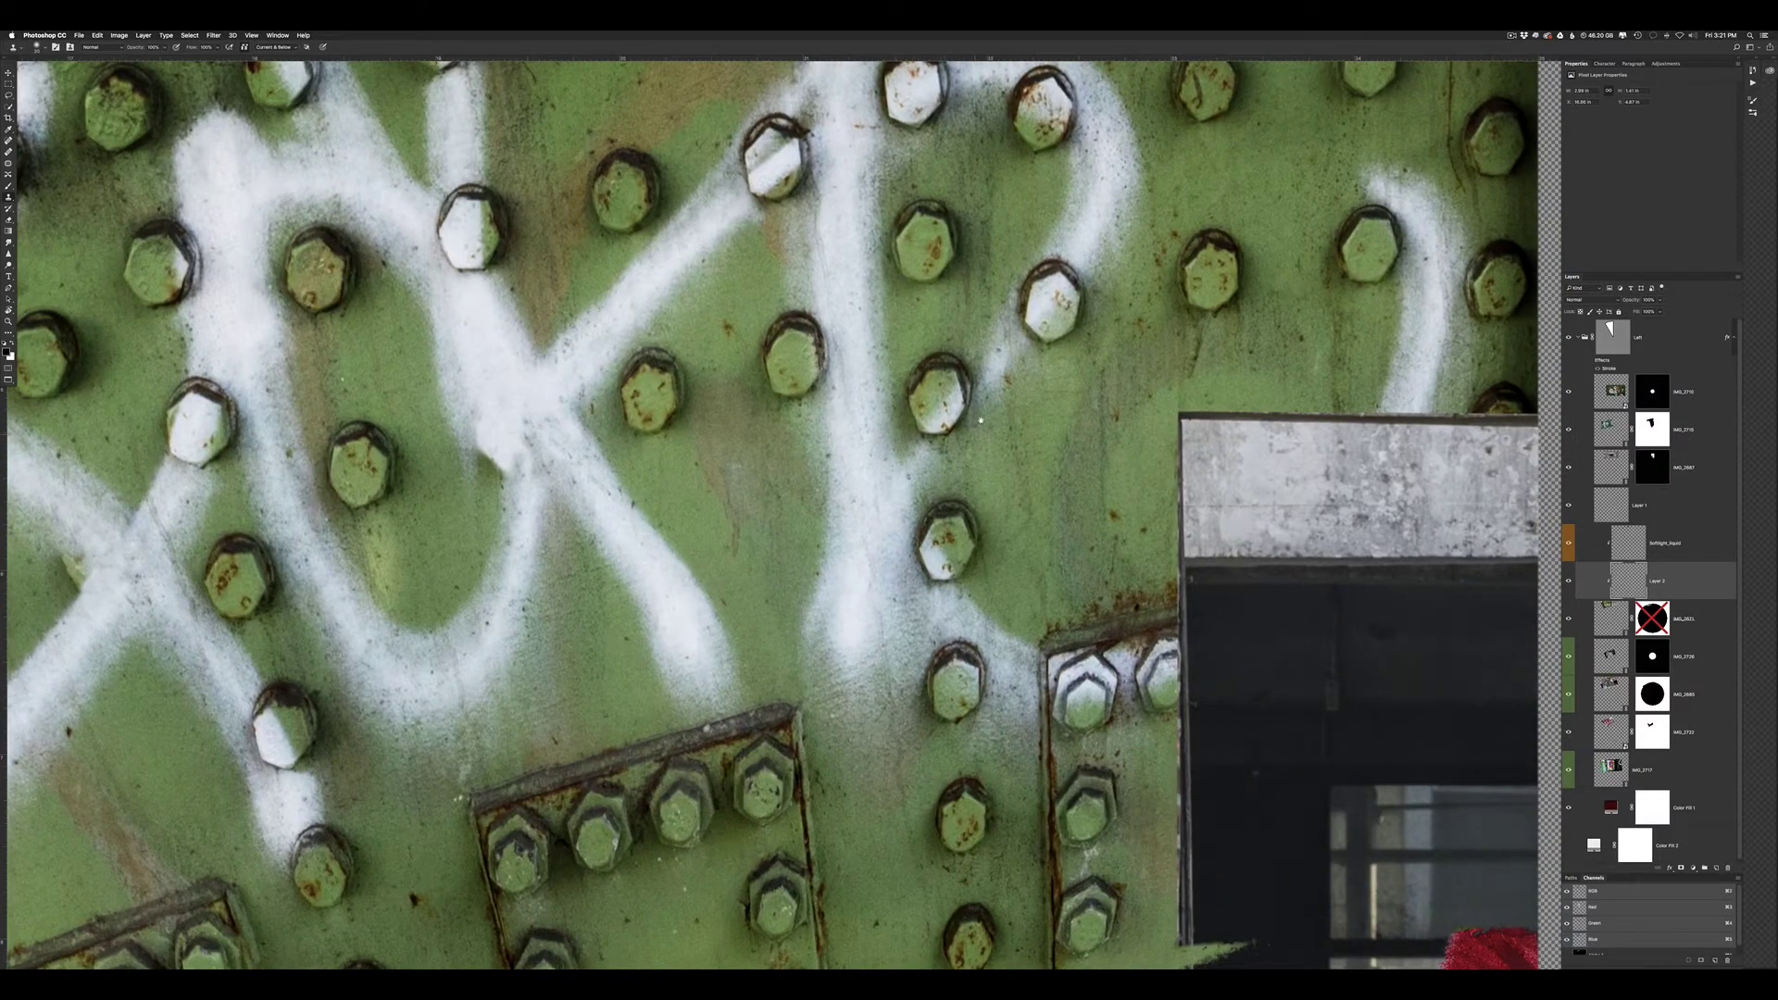
drag(940, 428, 917, 468)
mouse_move(991, 368)
mouse_down()
mouse_move(922, 461)
mouse_move(1003, 363)
mouse_up()
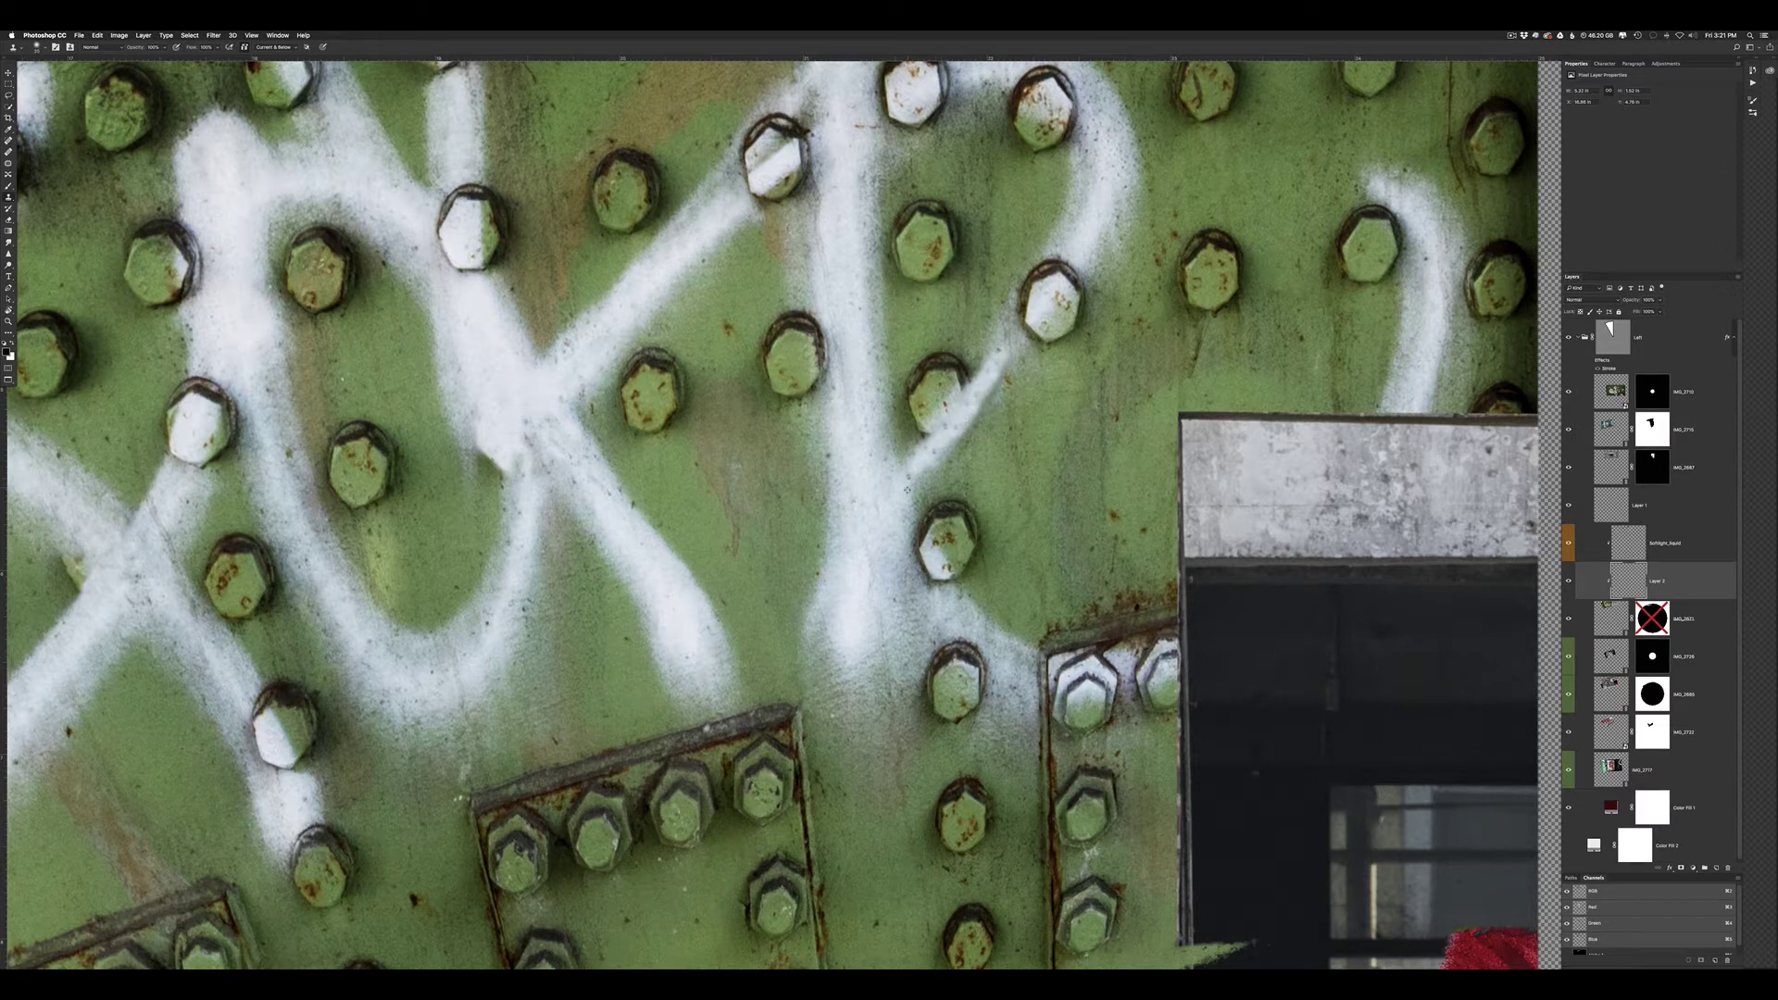
scroll(906, 489, down, 5)
drag(942, 427, 930, 387)
mouse_move(957, 454)
mouse_down()
mouse_move(917, 393)
mouse_move(926, 439)
mouse_move(917, 389)
mouse_up()
scroll(917, 398, up, 2)
scroll(1036, 635, left, 10)
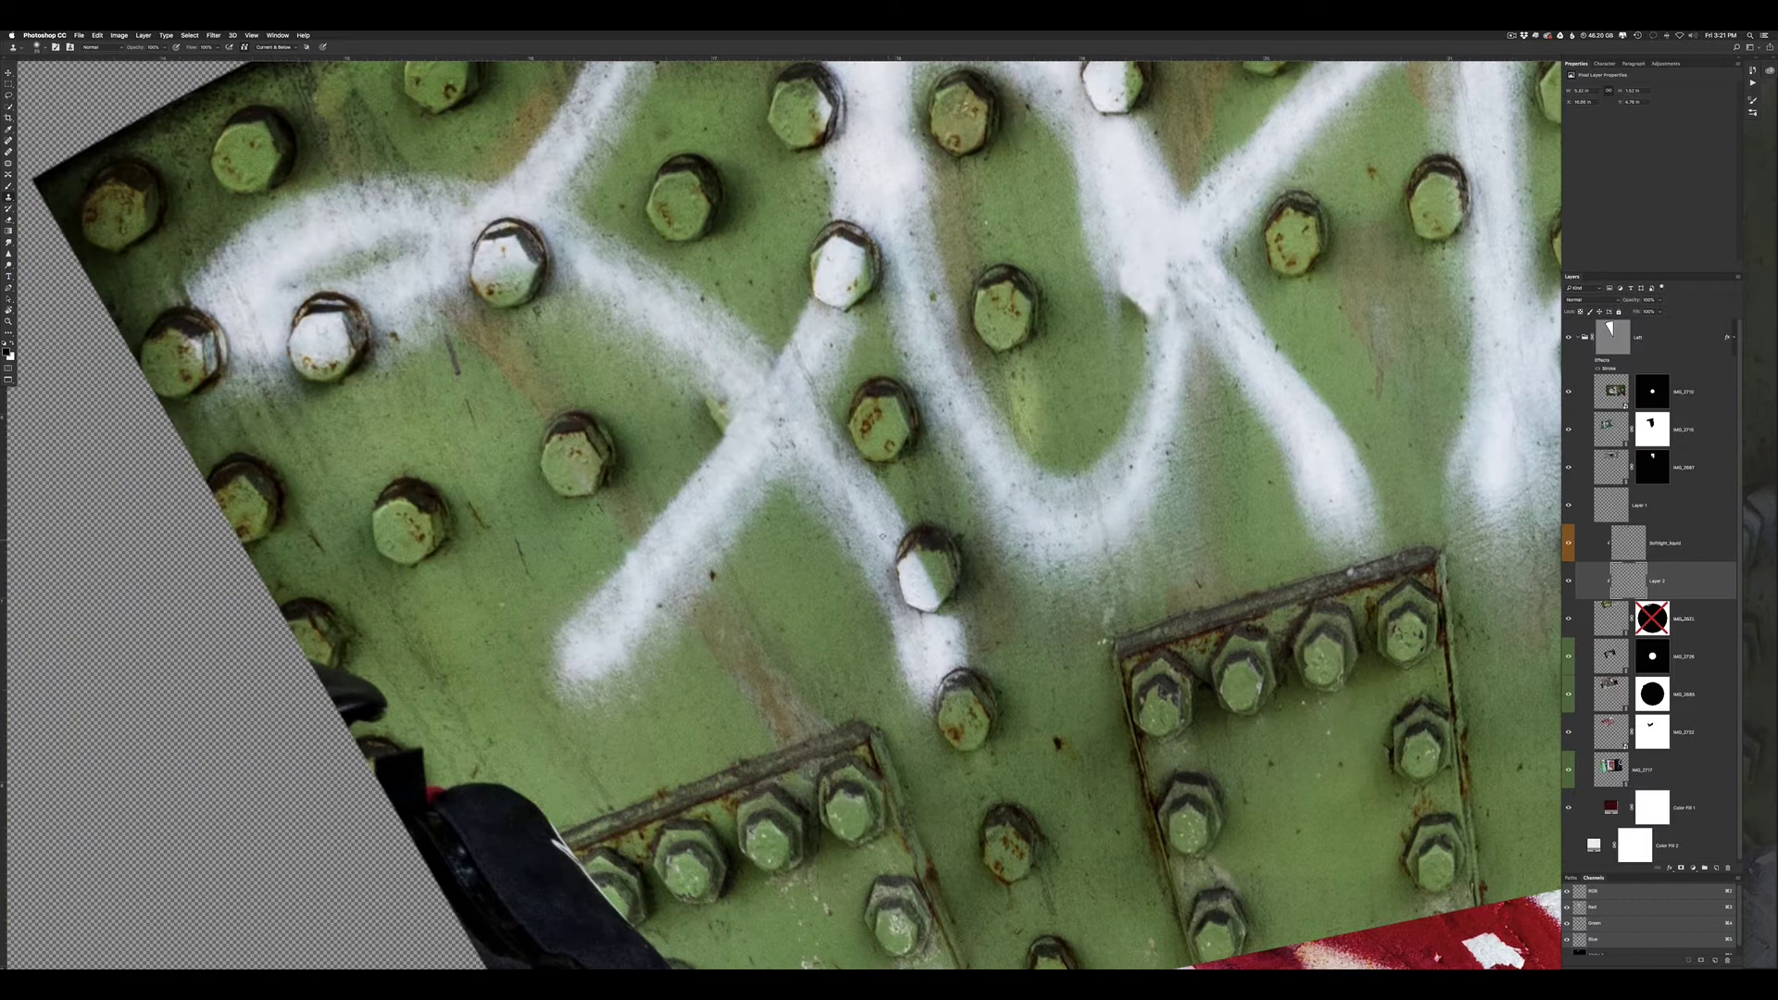
Cover the remaining bolt heads so the white graffiti stroke runs unbroken
drag(882, 535, 905, 602)
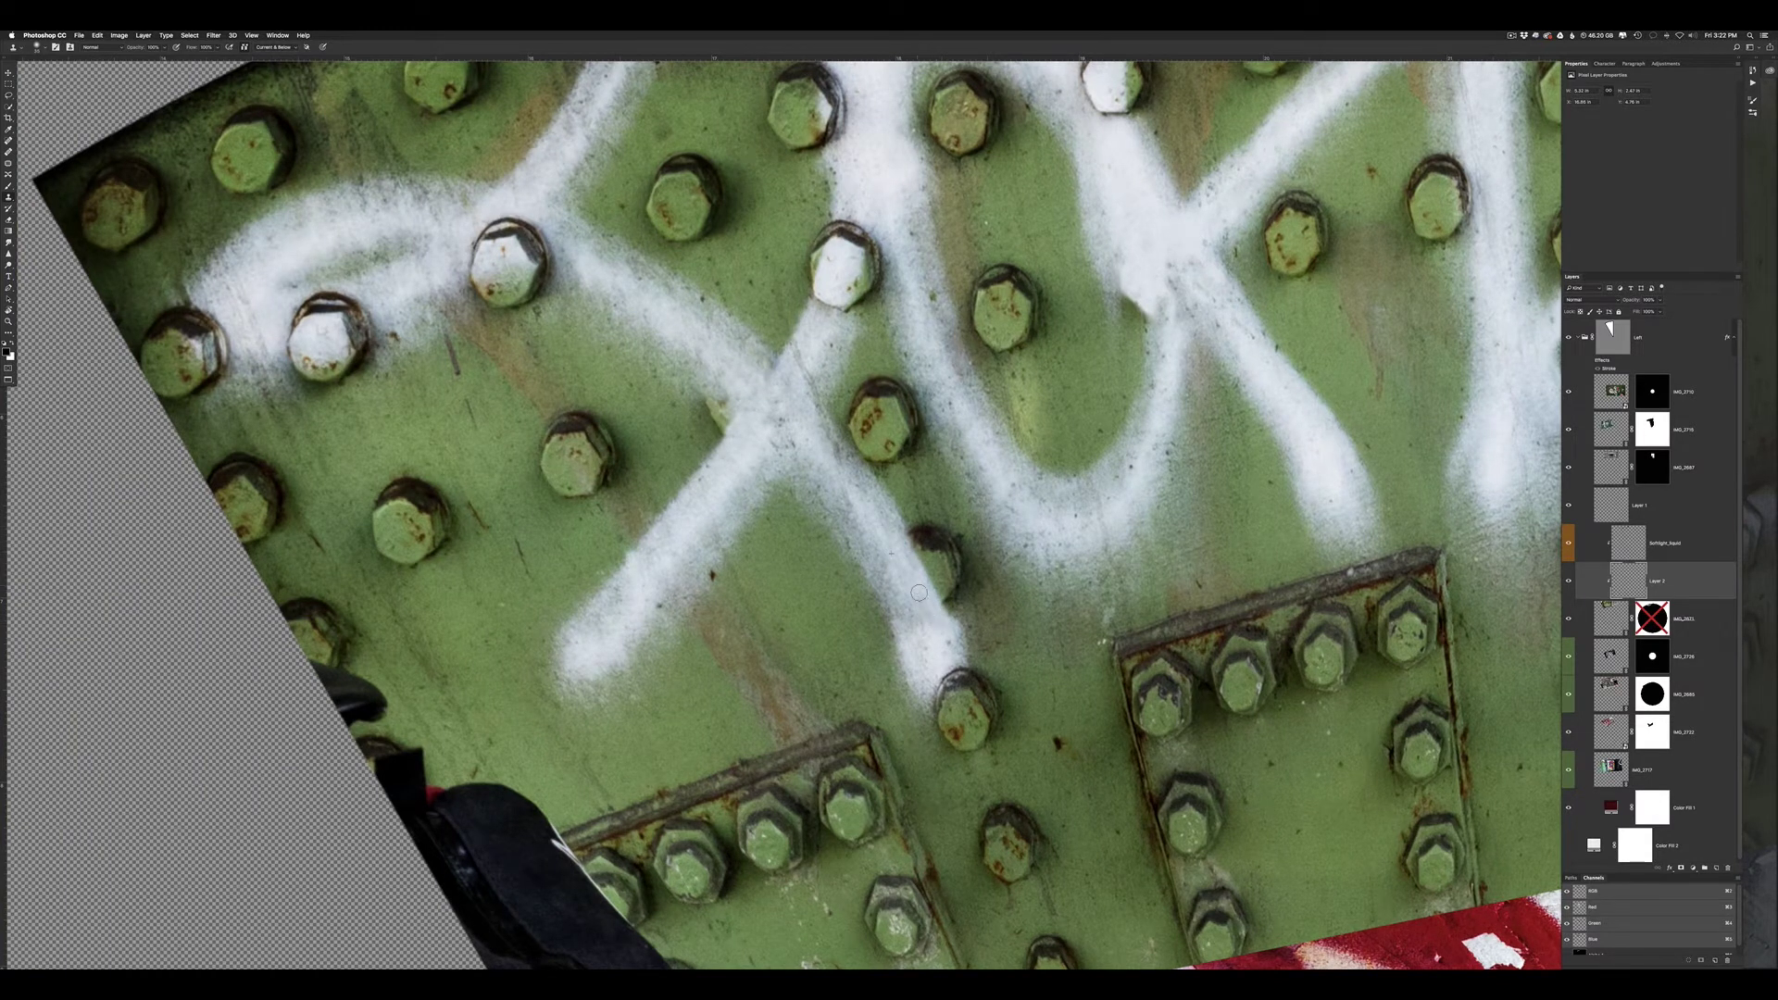
scroll(676, 540, up, 2)
scroll(783, 512, right, 5)
scroll(782, 512, right, 5)
drag(1002, 263, 959, 292)
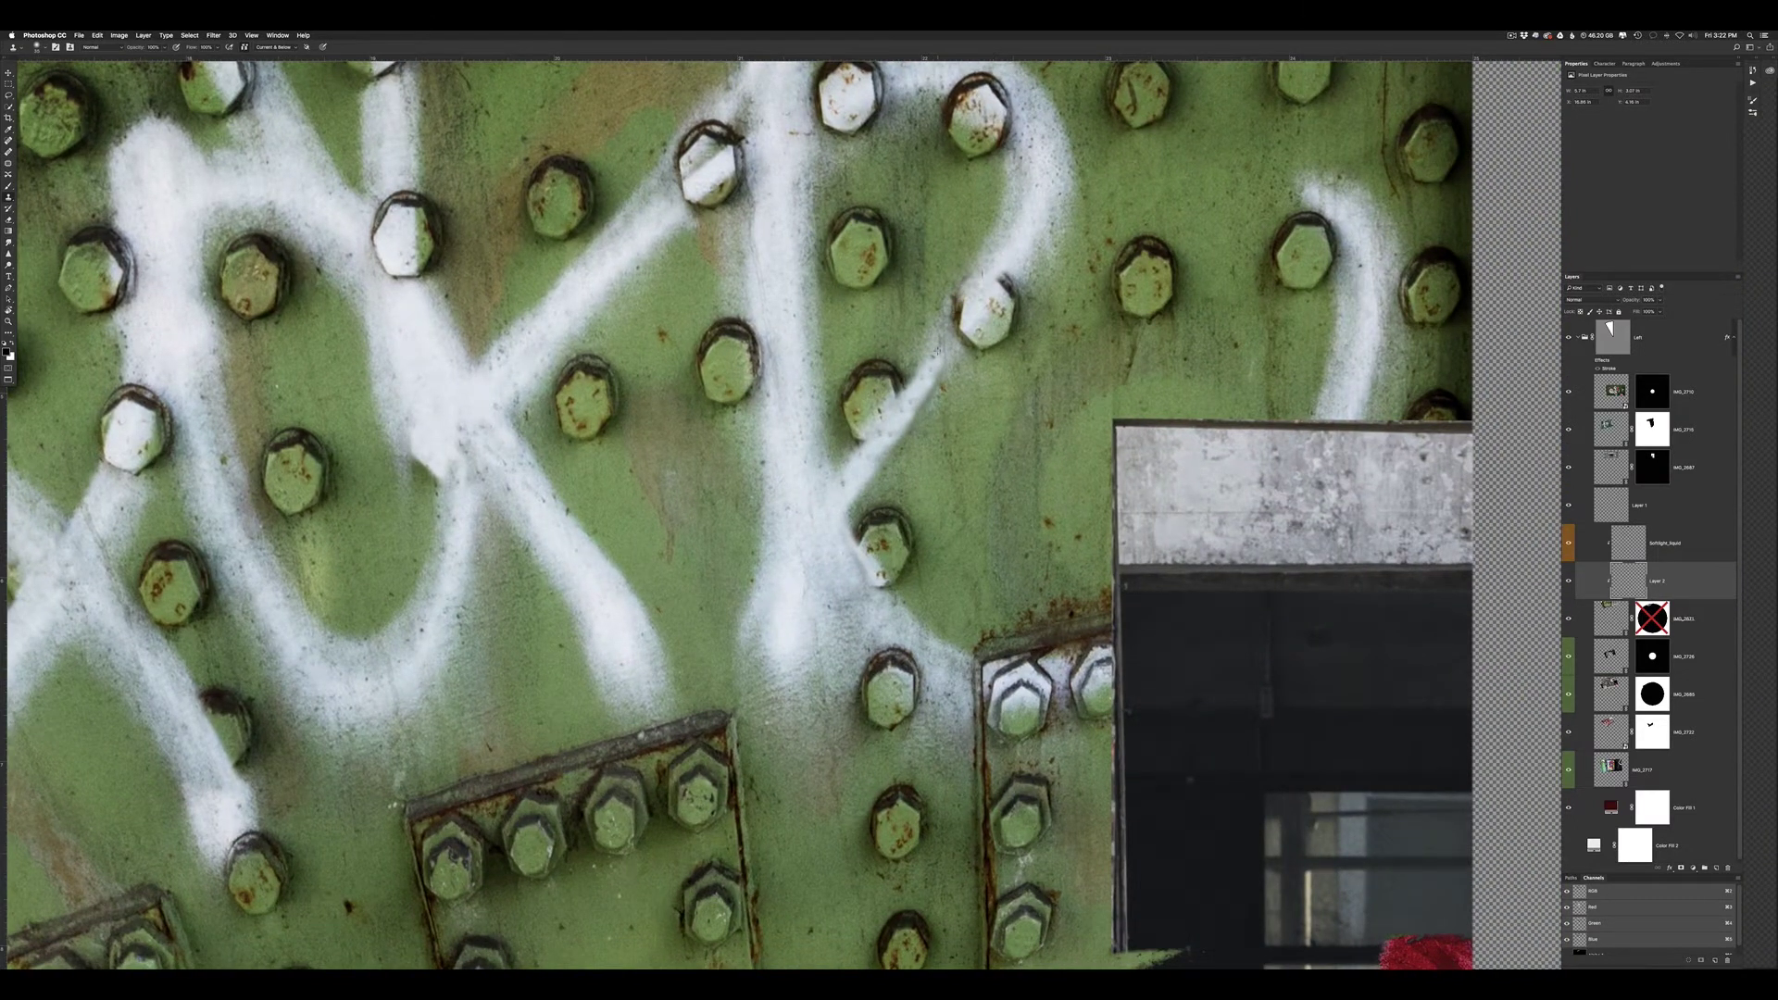
drag(925, 363, 961, 307)
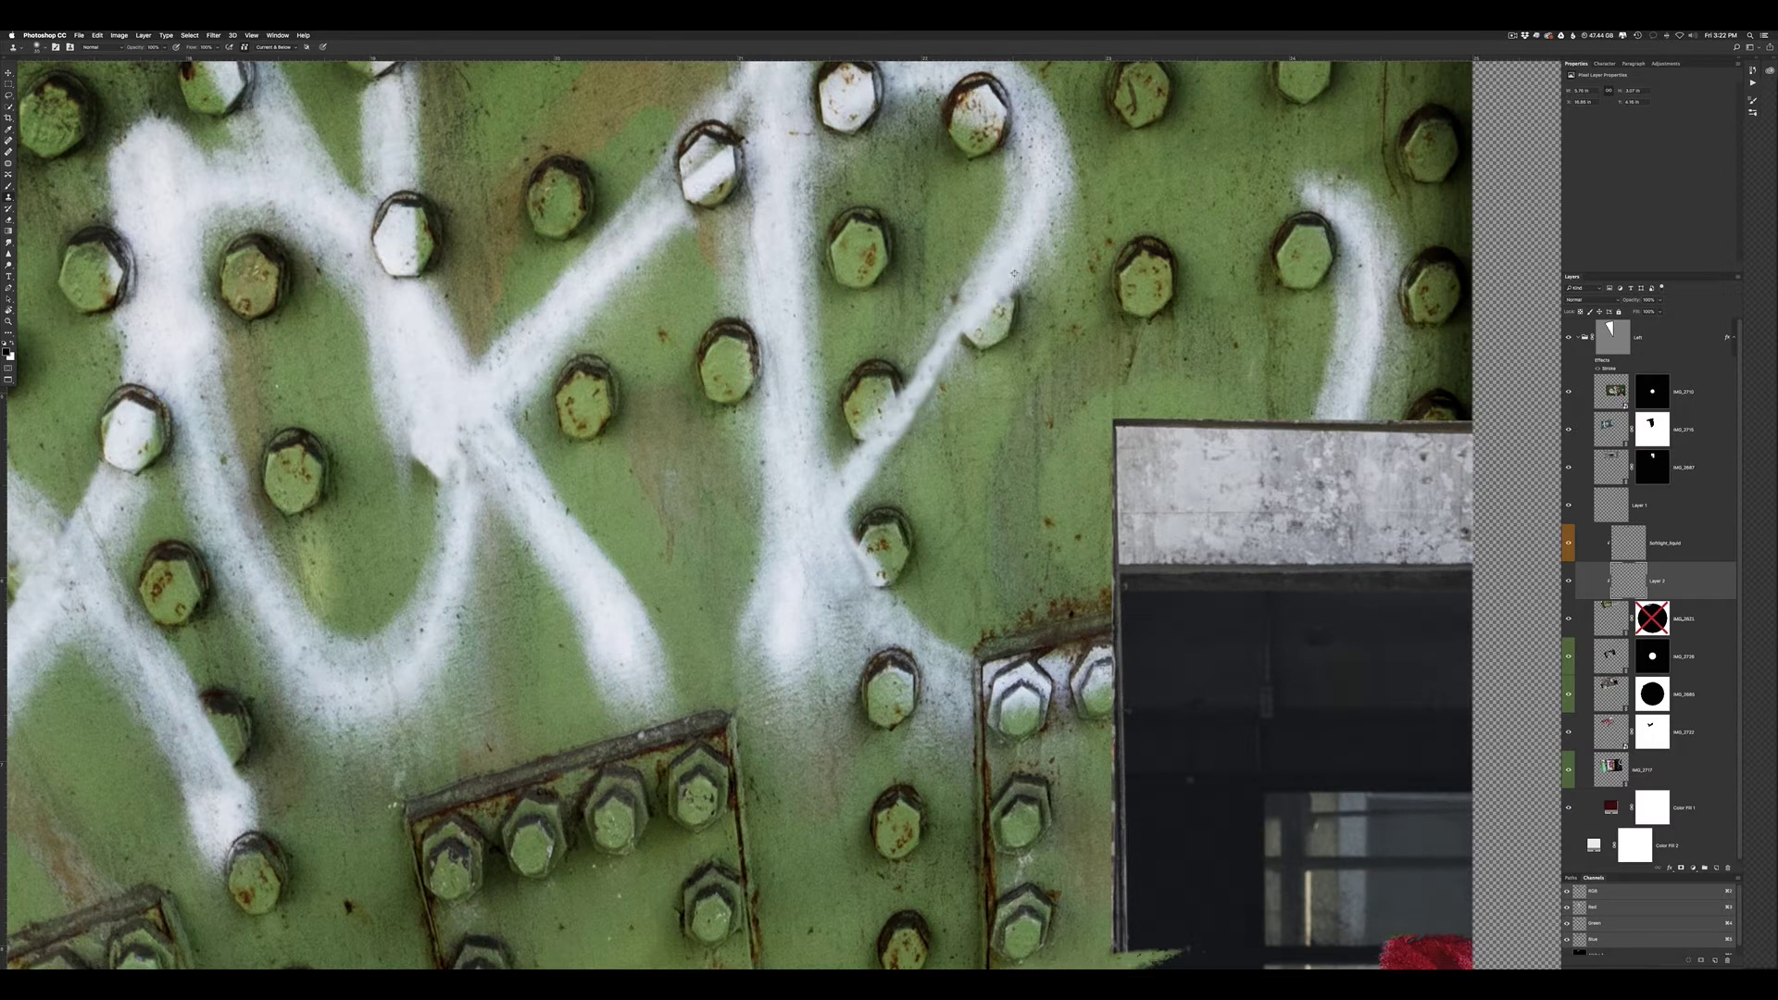
drag(988, 310, 946, 352)
click(998, 289)
drag(962, 349, 944, 375)
drag(1014, 305, 986, 344)
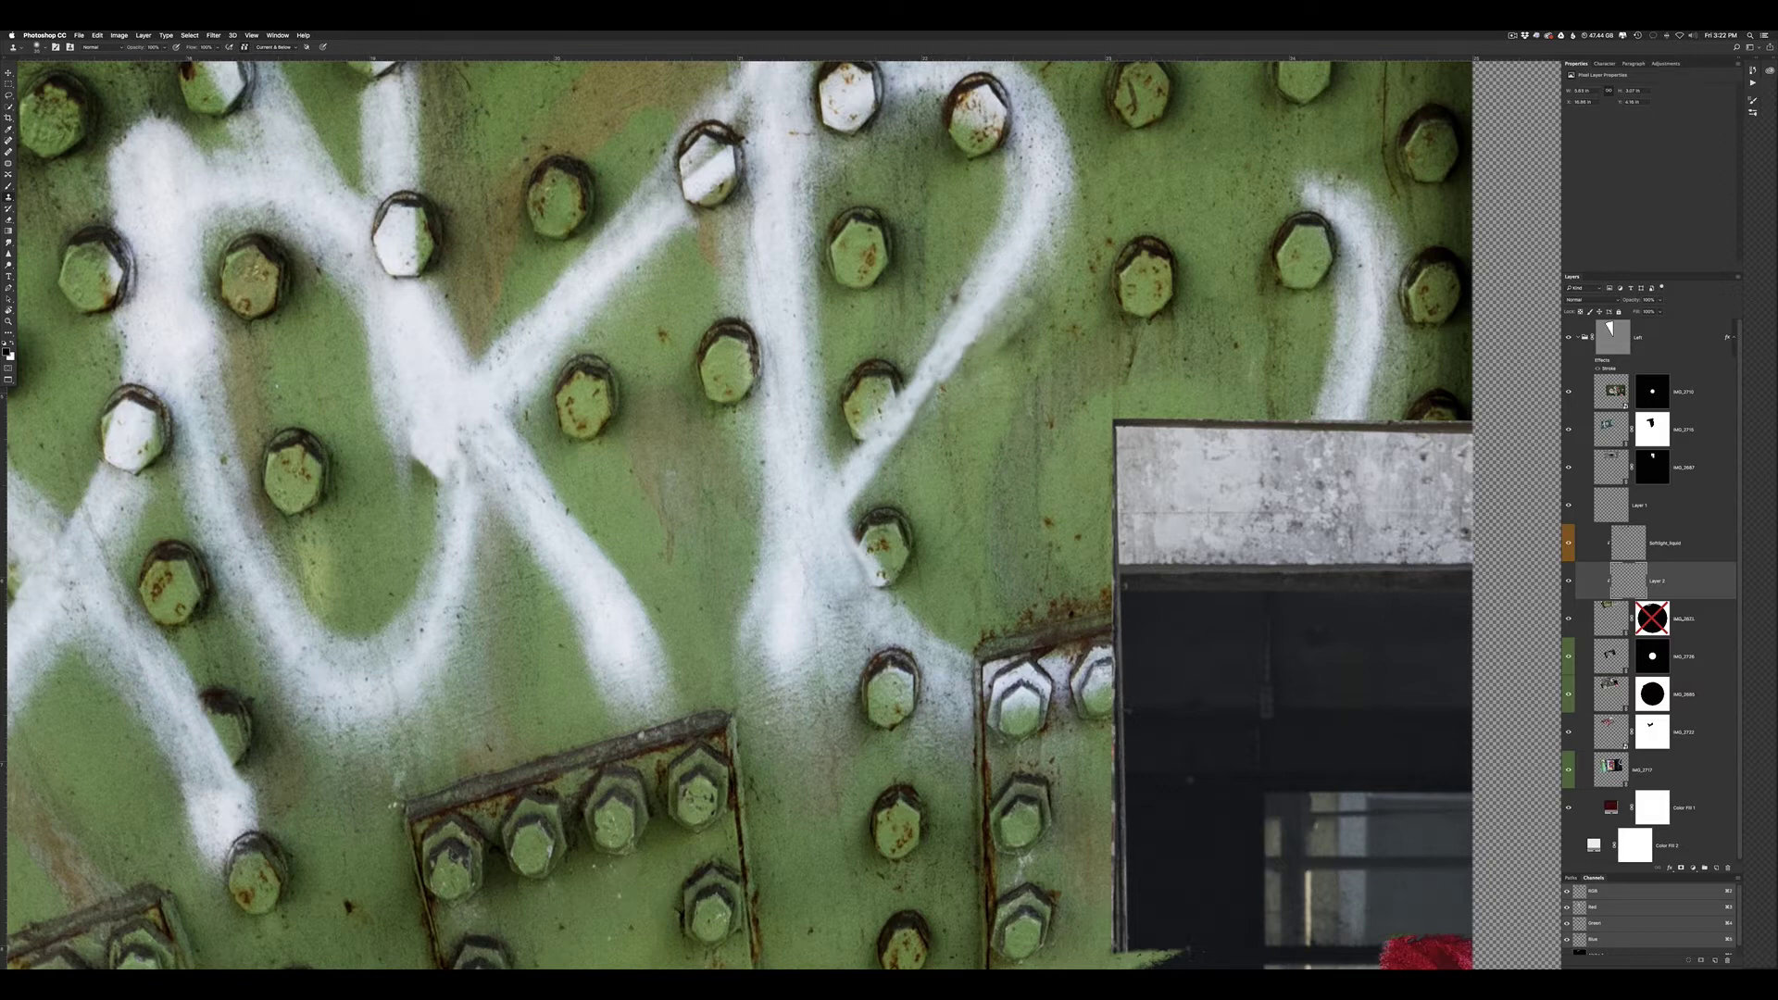
Pan across the wall to review the cloned bolts, then switch to the Healing Brush
scroll(791, 566, up, 3)
scroll(790, 566, right, 3)
scroll(791, 567, down, 5)
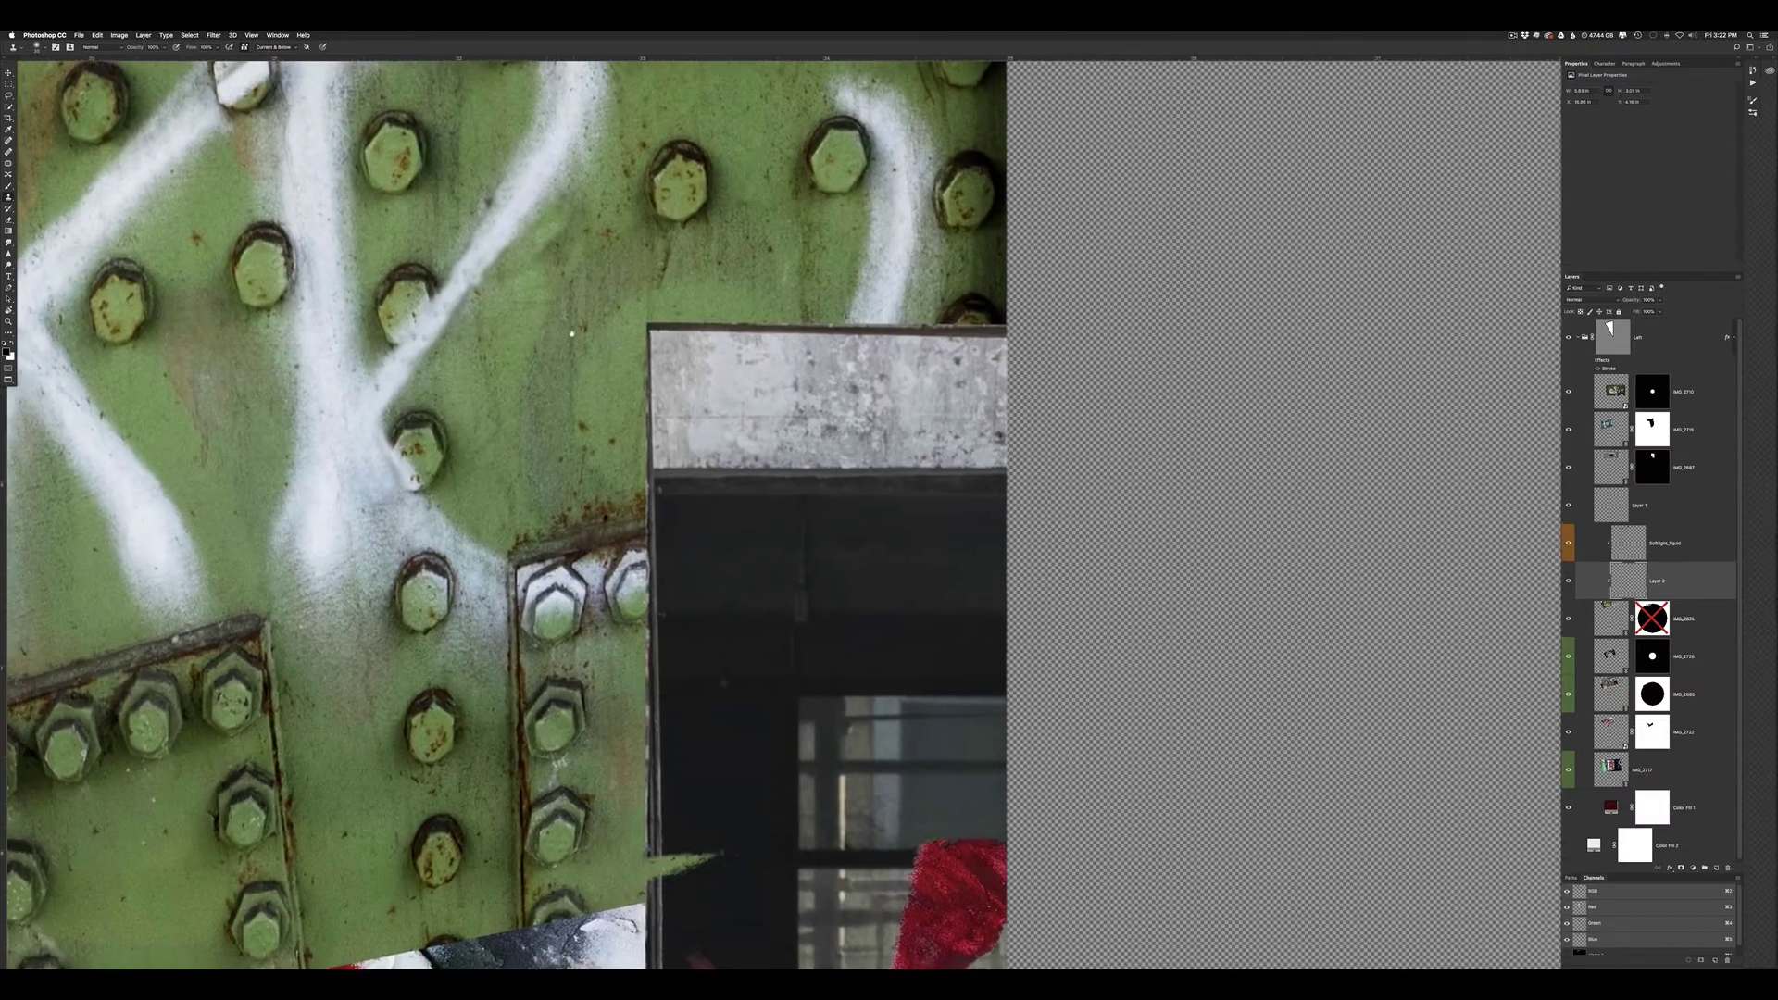
scroll(791, 567, left, 5)
scroll(926, 518, up, 2)
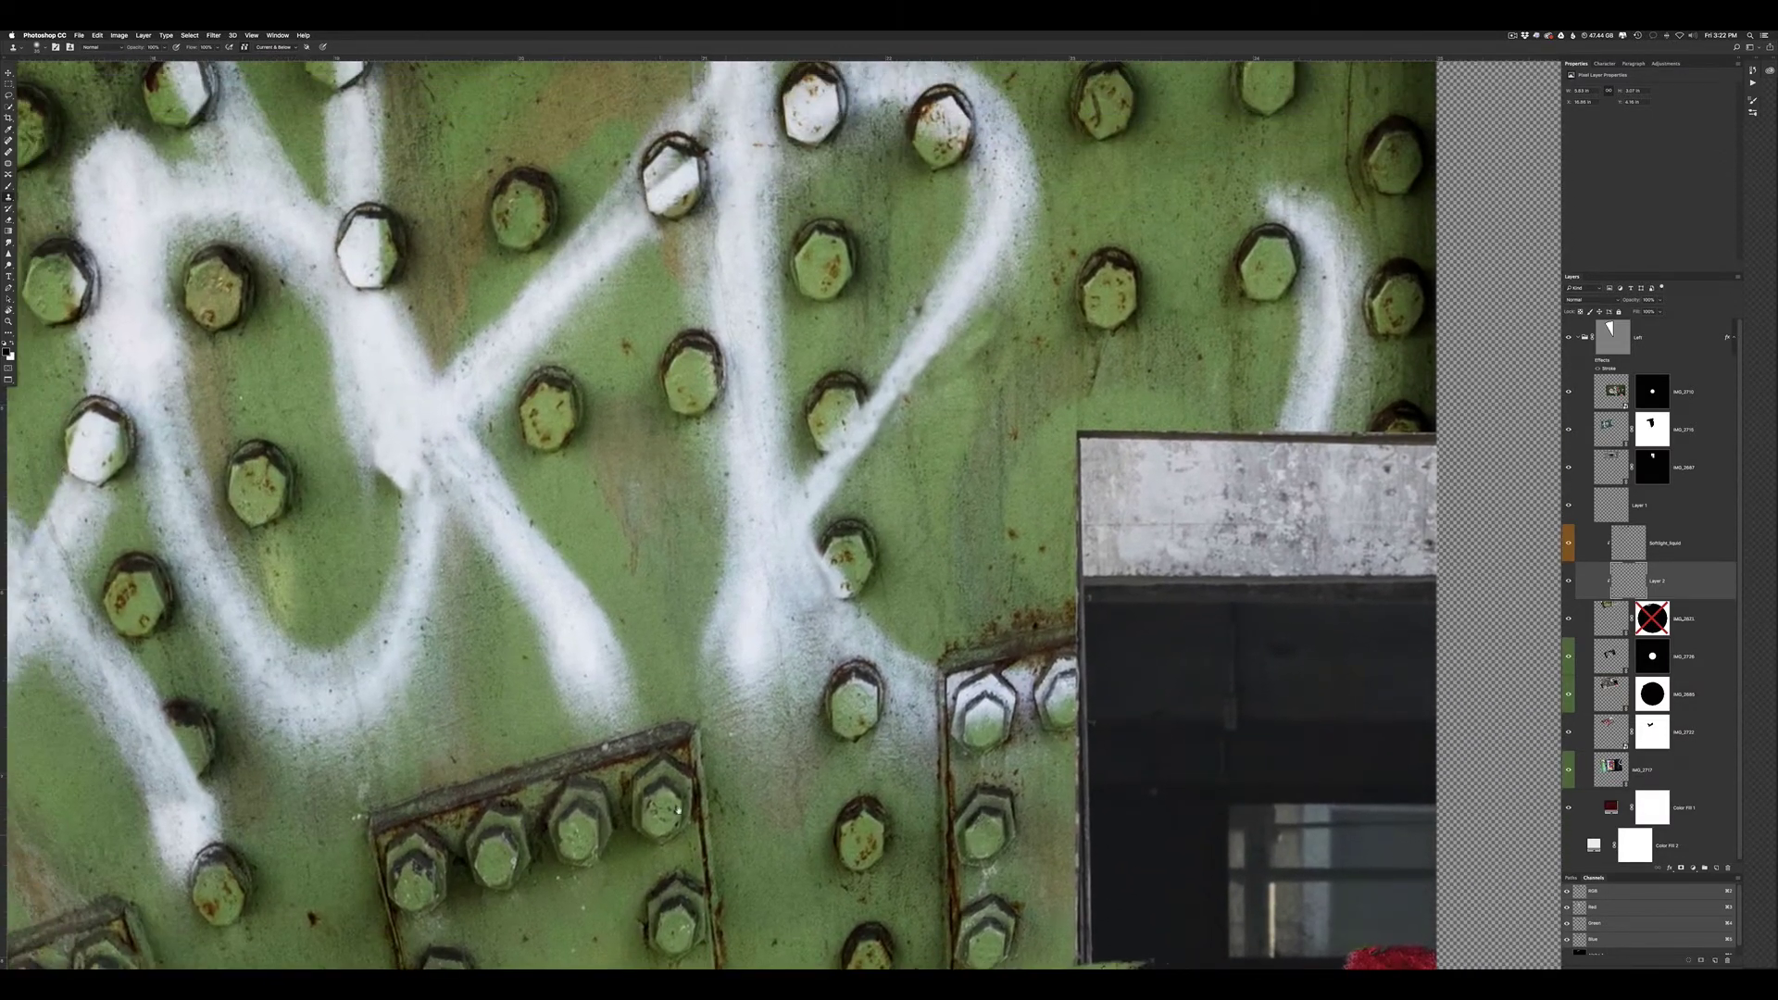
scroll(1125, 458, left, 5)
scroll(1125, 458, up, 3)
scroll(1125, 458, up, 2)
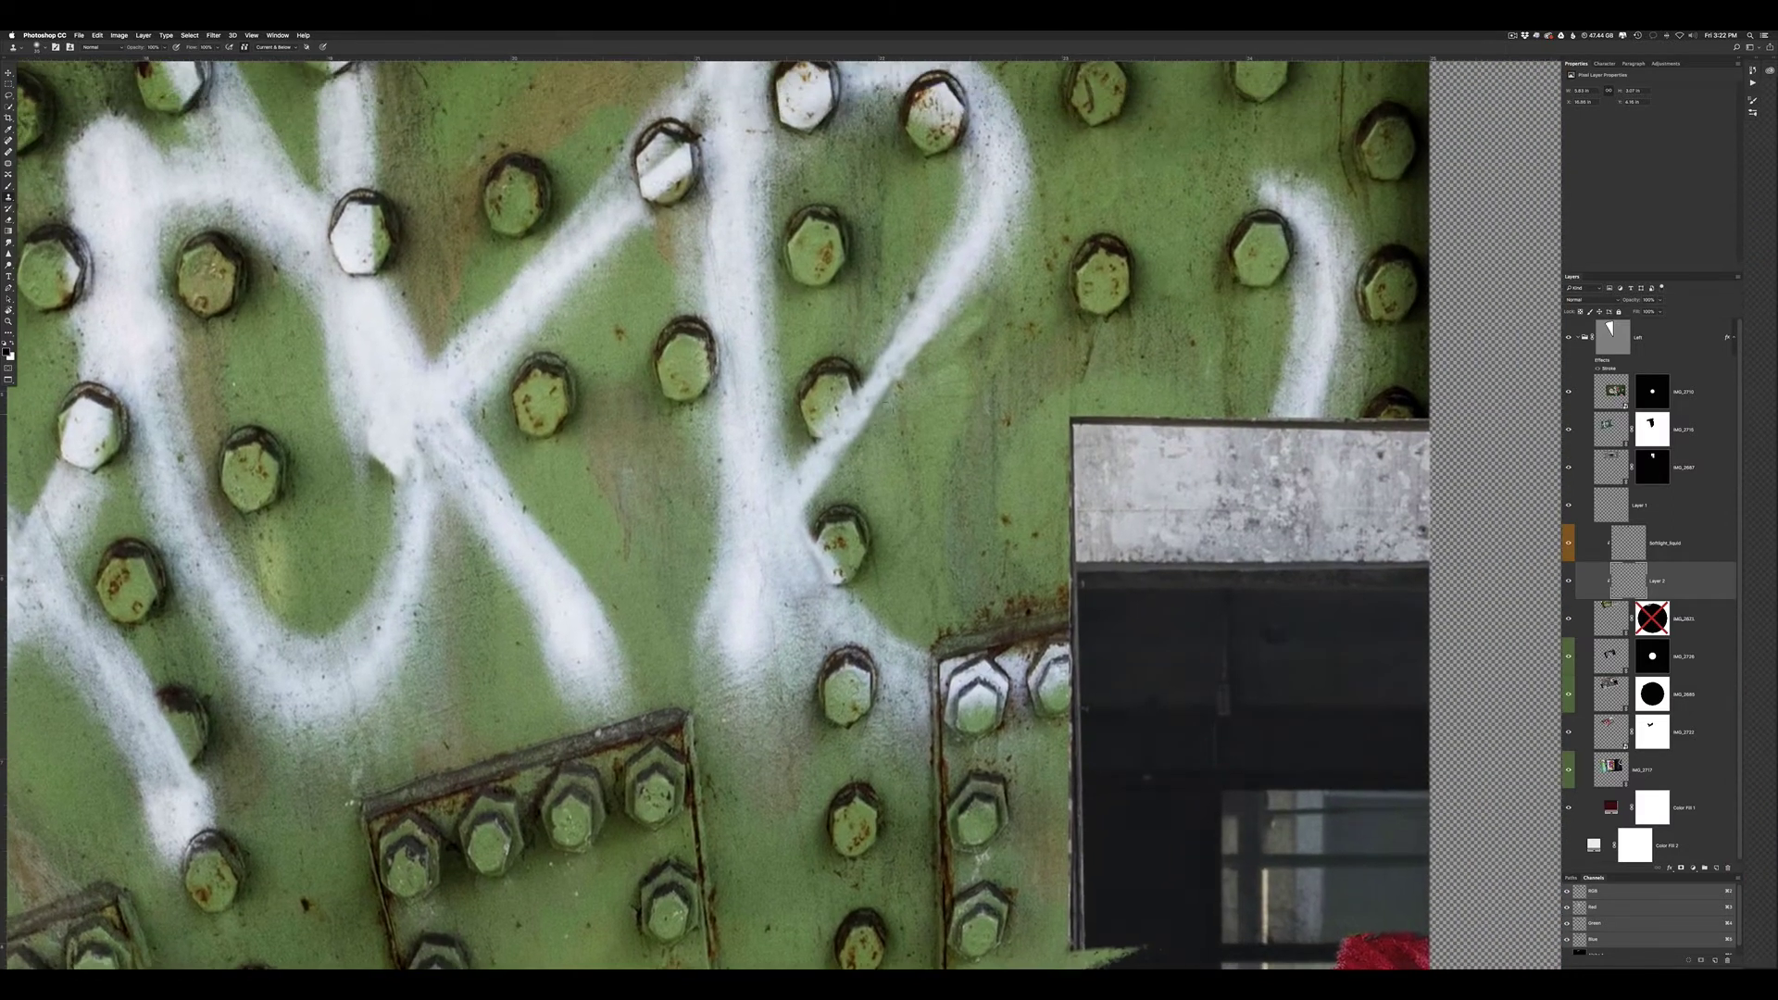
key(j)
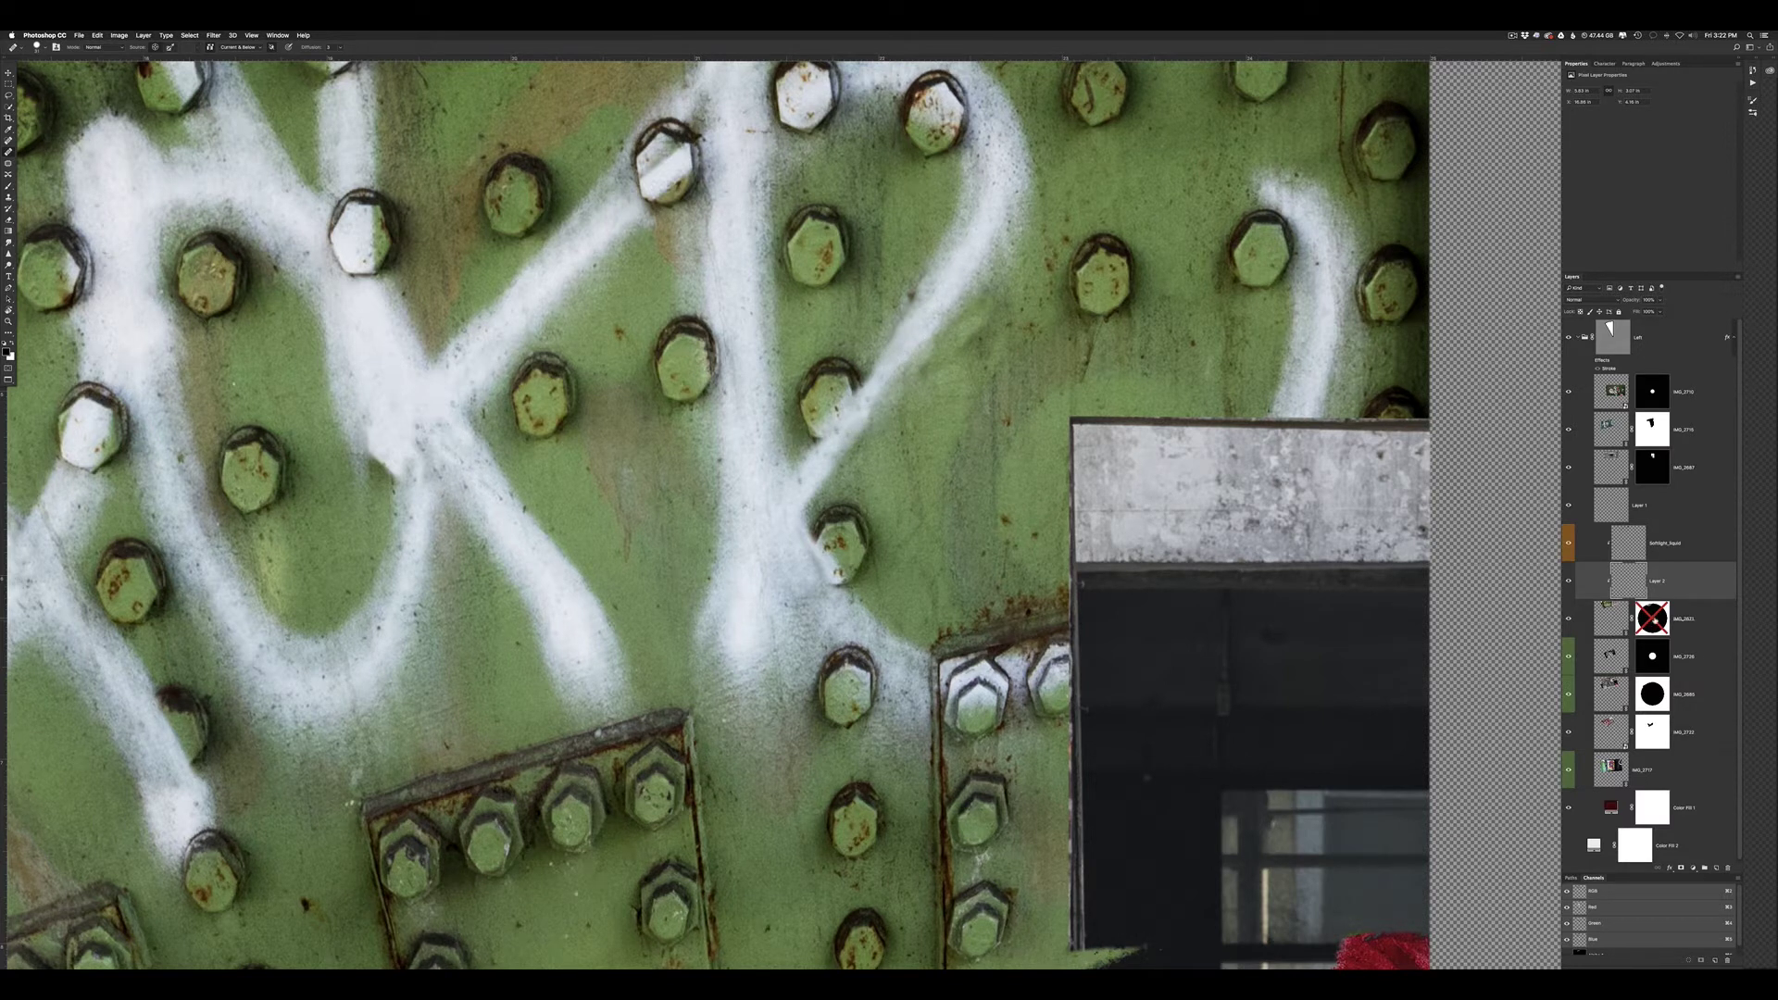
Re-enable the IMG_2621 mask and paint it to balance brick and green steel near the bolt
shift+click(1653, 620)
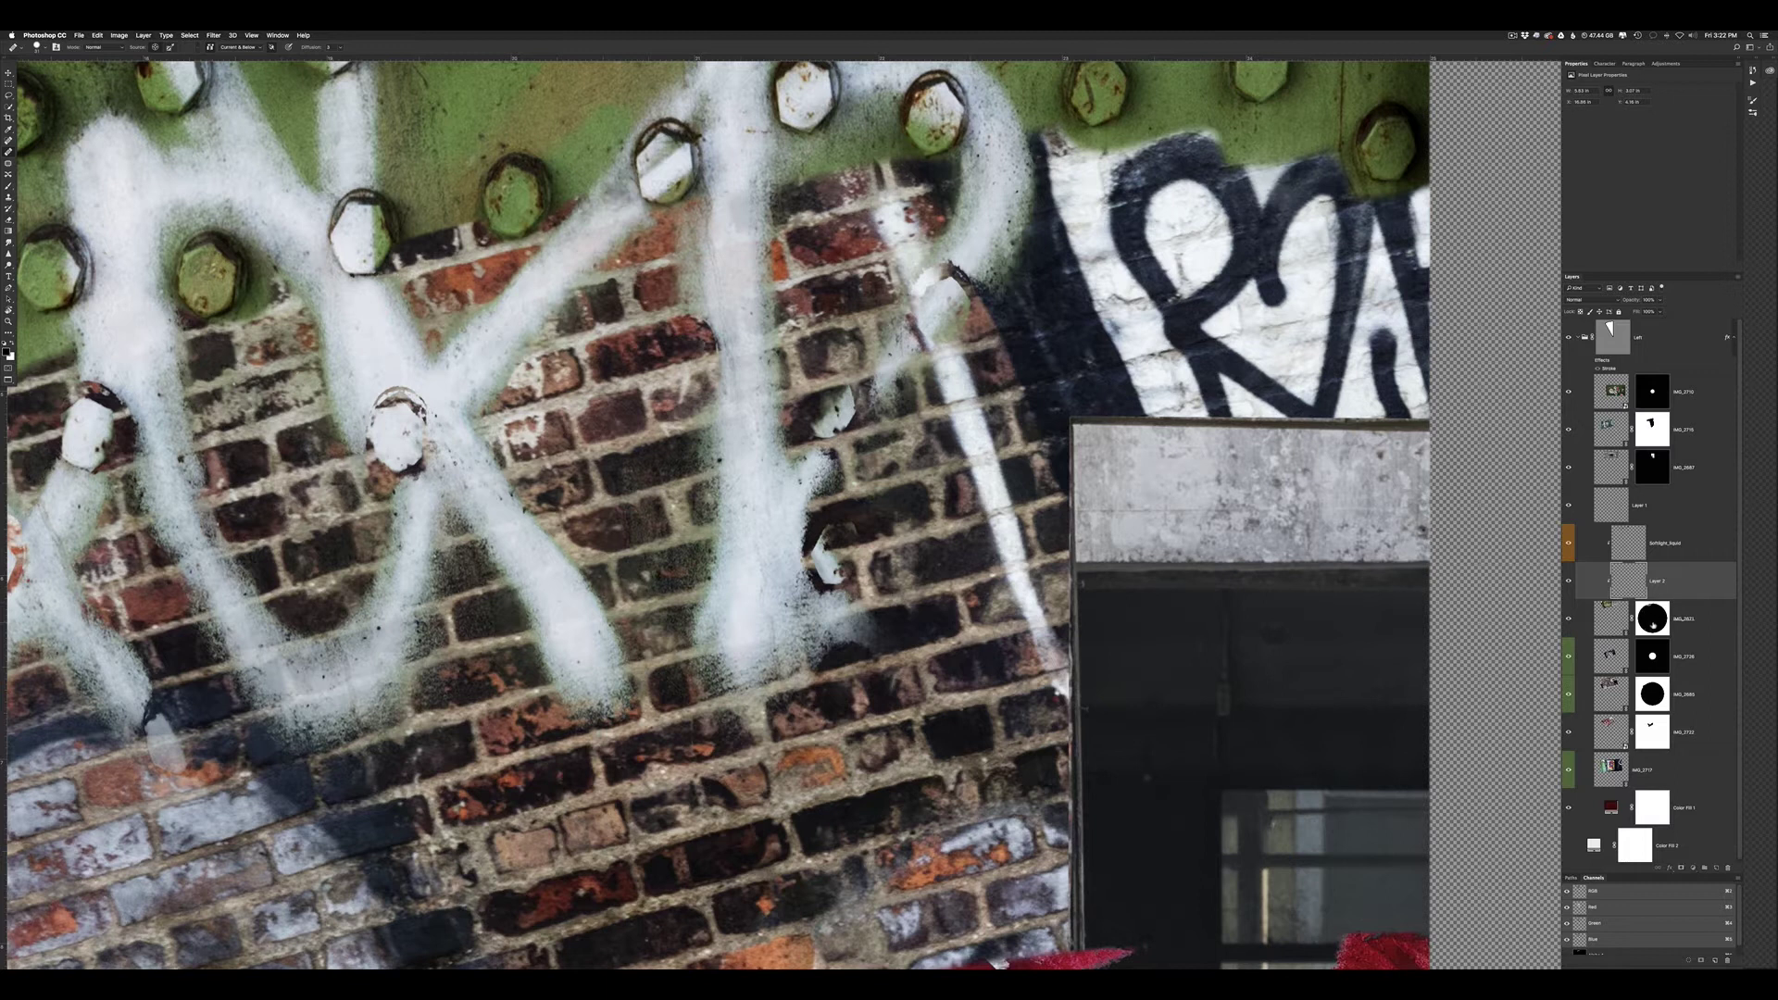
click(1653, 620)
key(b)
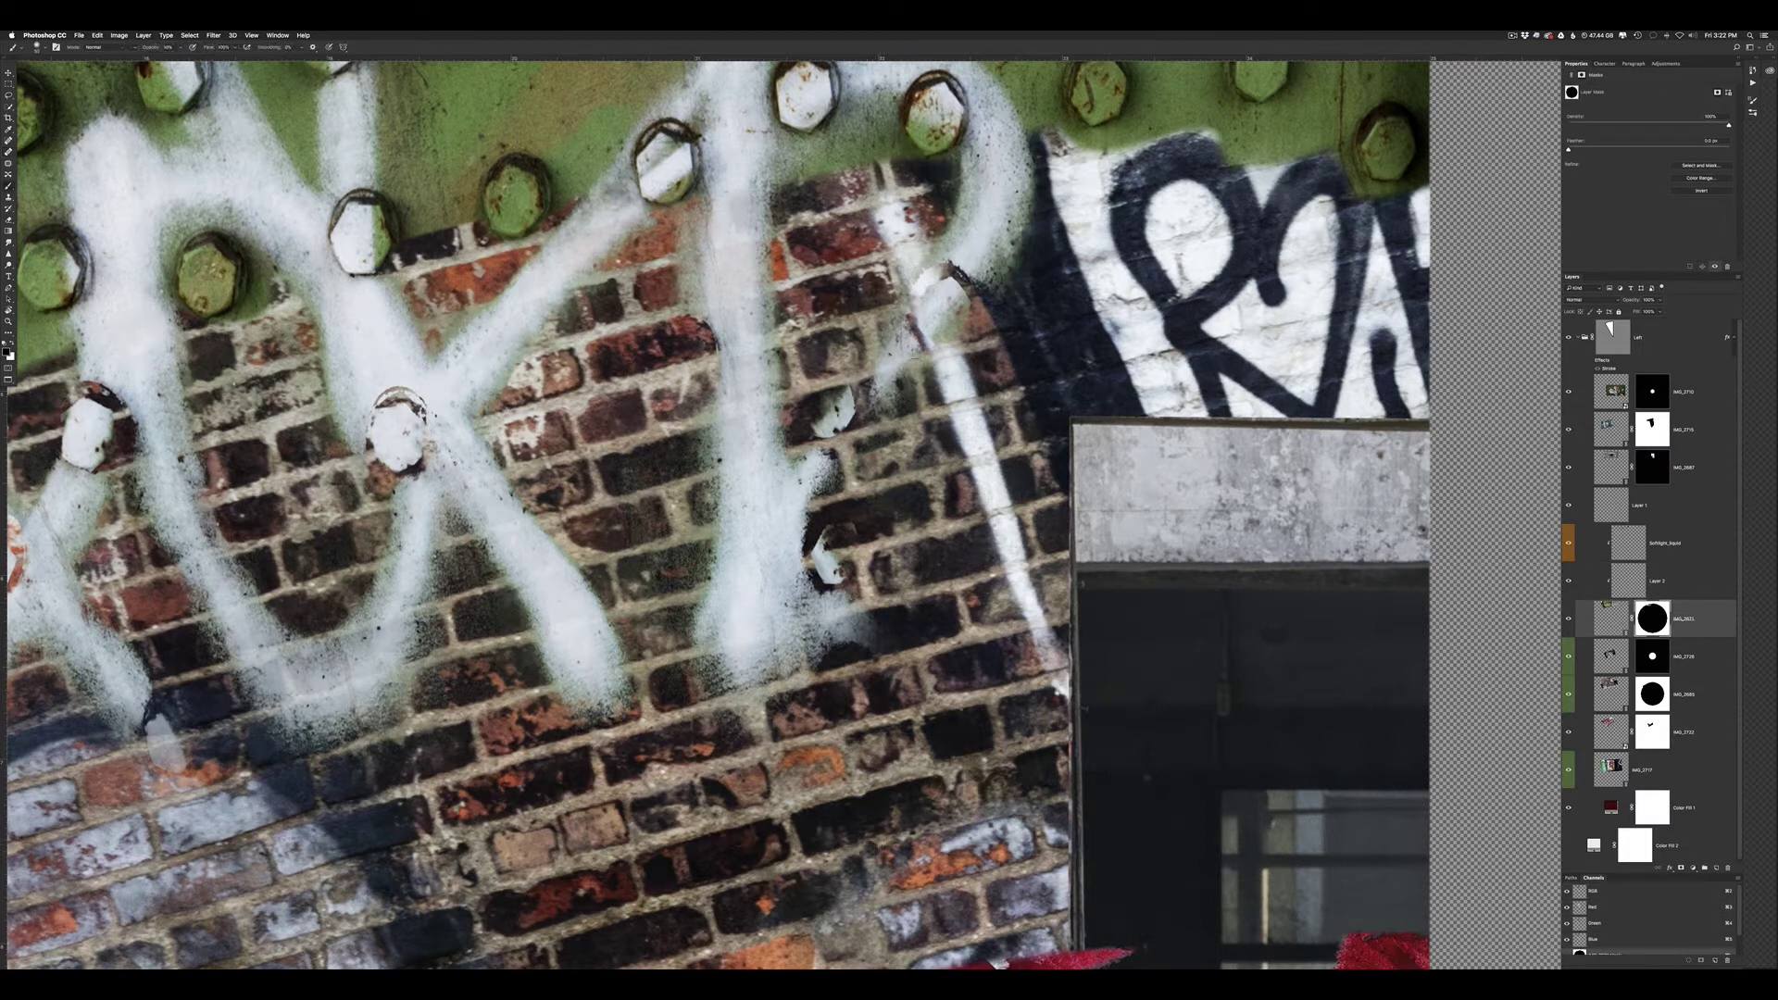
drag(945, 283, 831, 523)
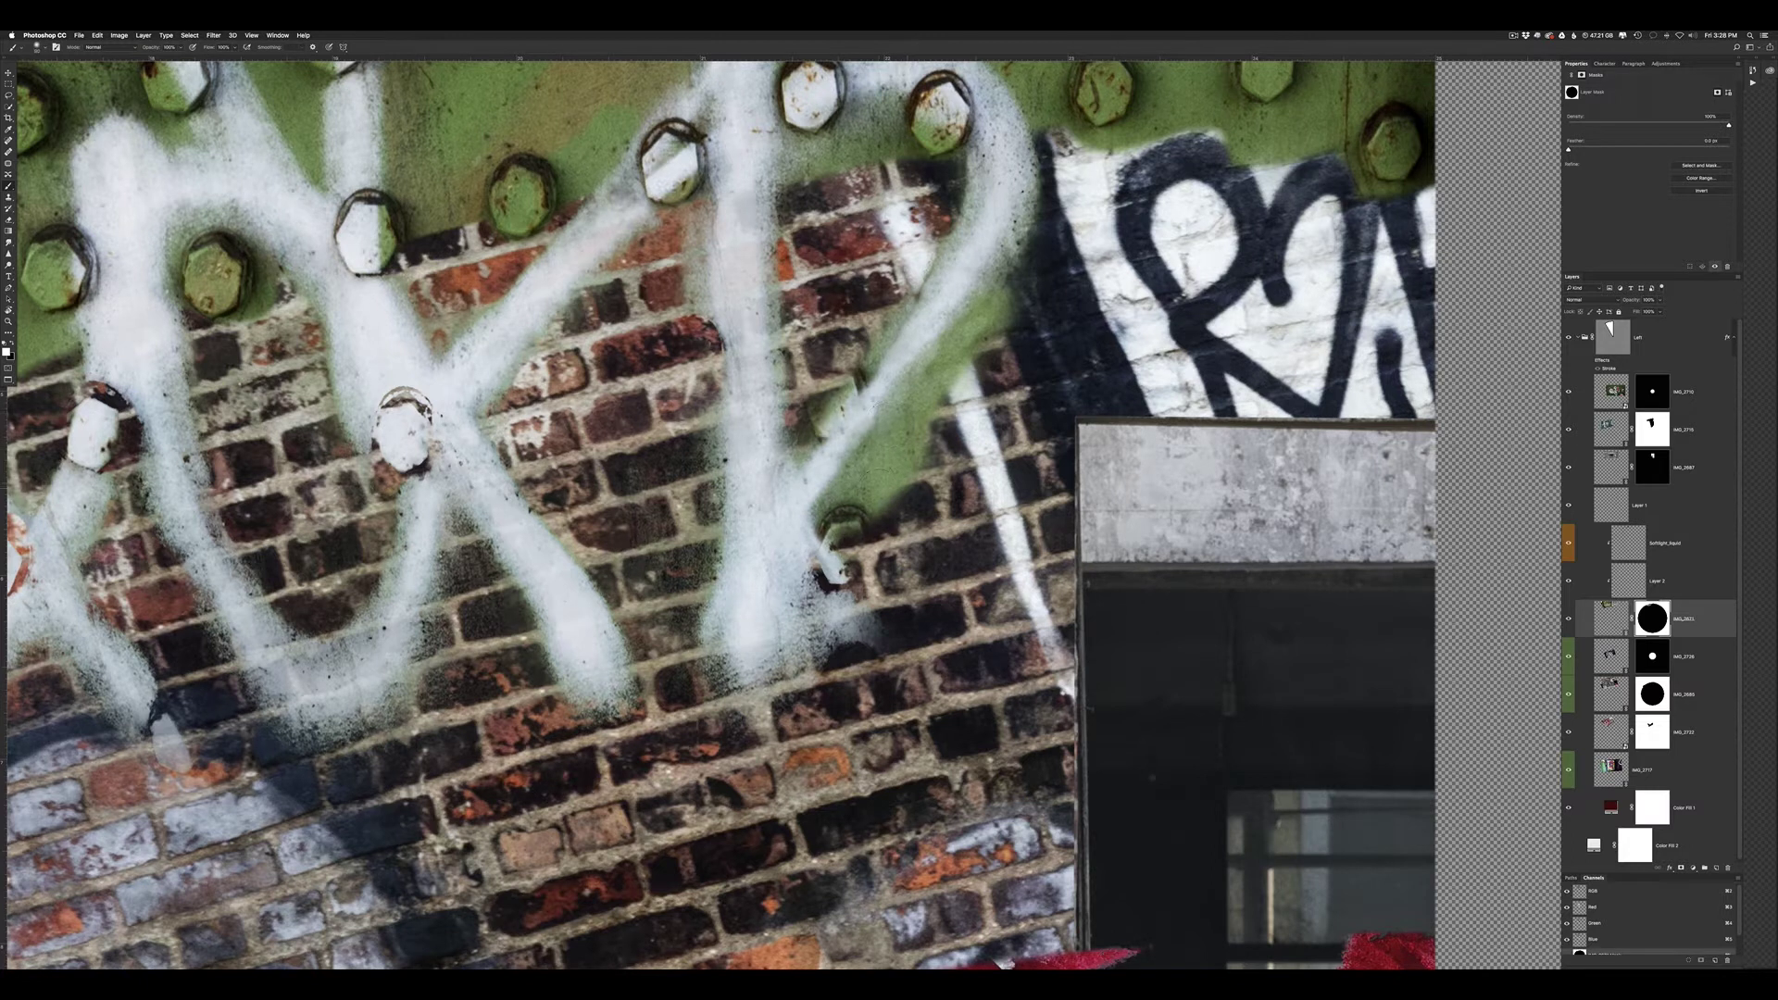
mouse_move(861, 491)
mouse_down()
mouse_move(844, 515)
mouse_move(977, 345)
mouse_move(1014, 264)
mouse_move(927, 474)
mouse_up()
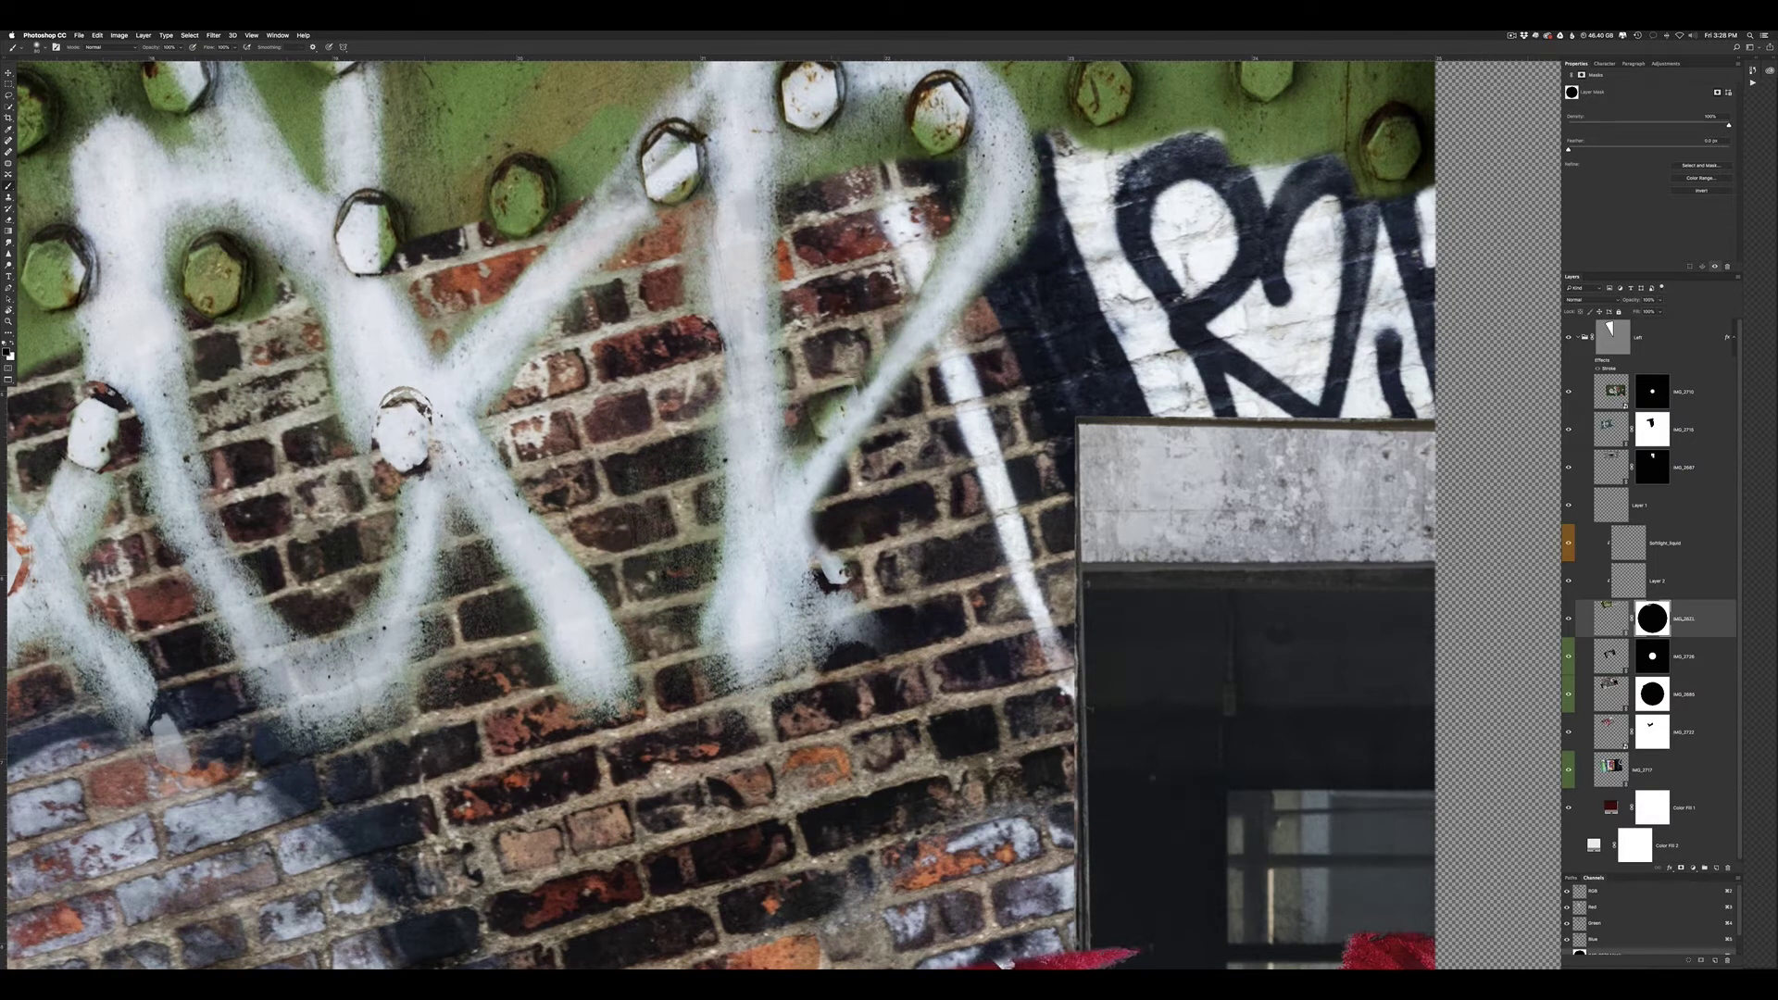
drag(819, 419, 817, 412)
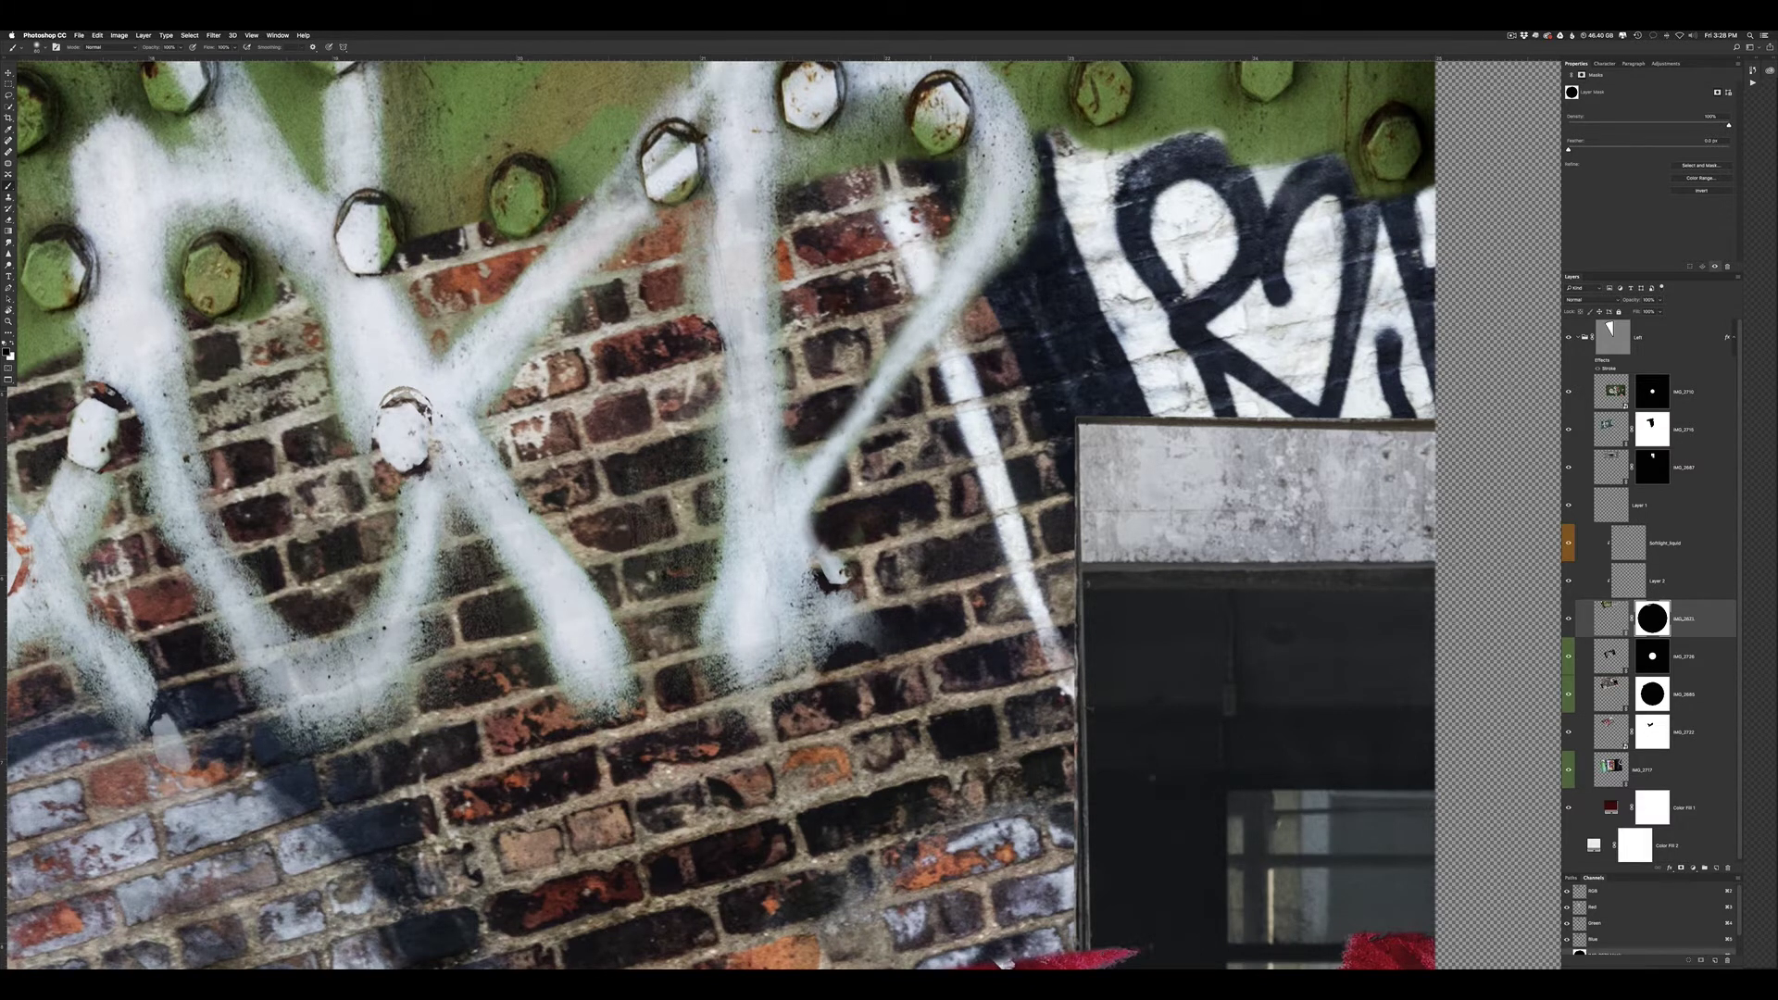
Reveal a green bolt through the brick and mask out white spray beside the X stroke
drag(685, 273, 680, 306)
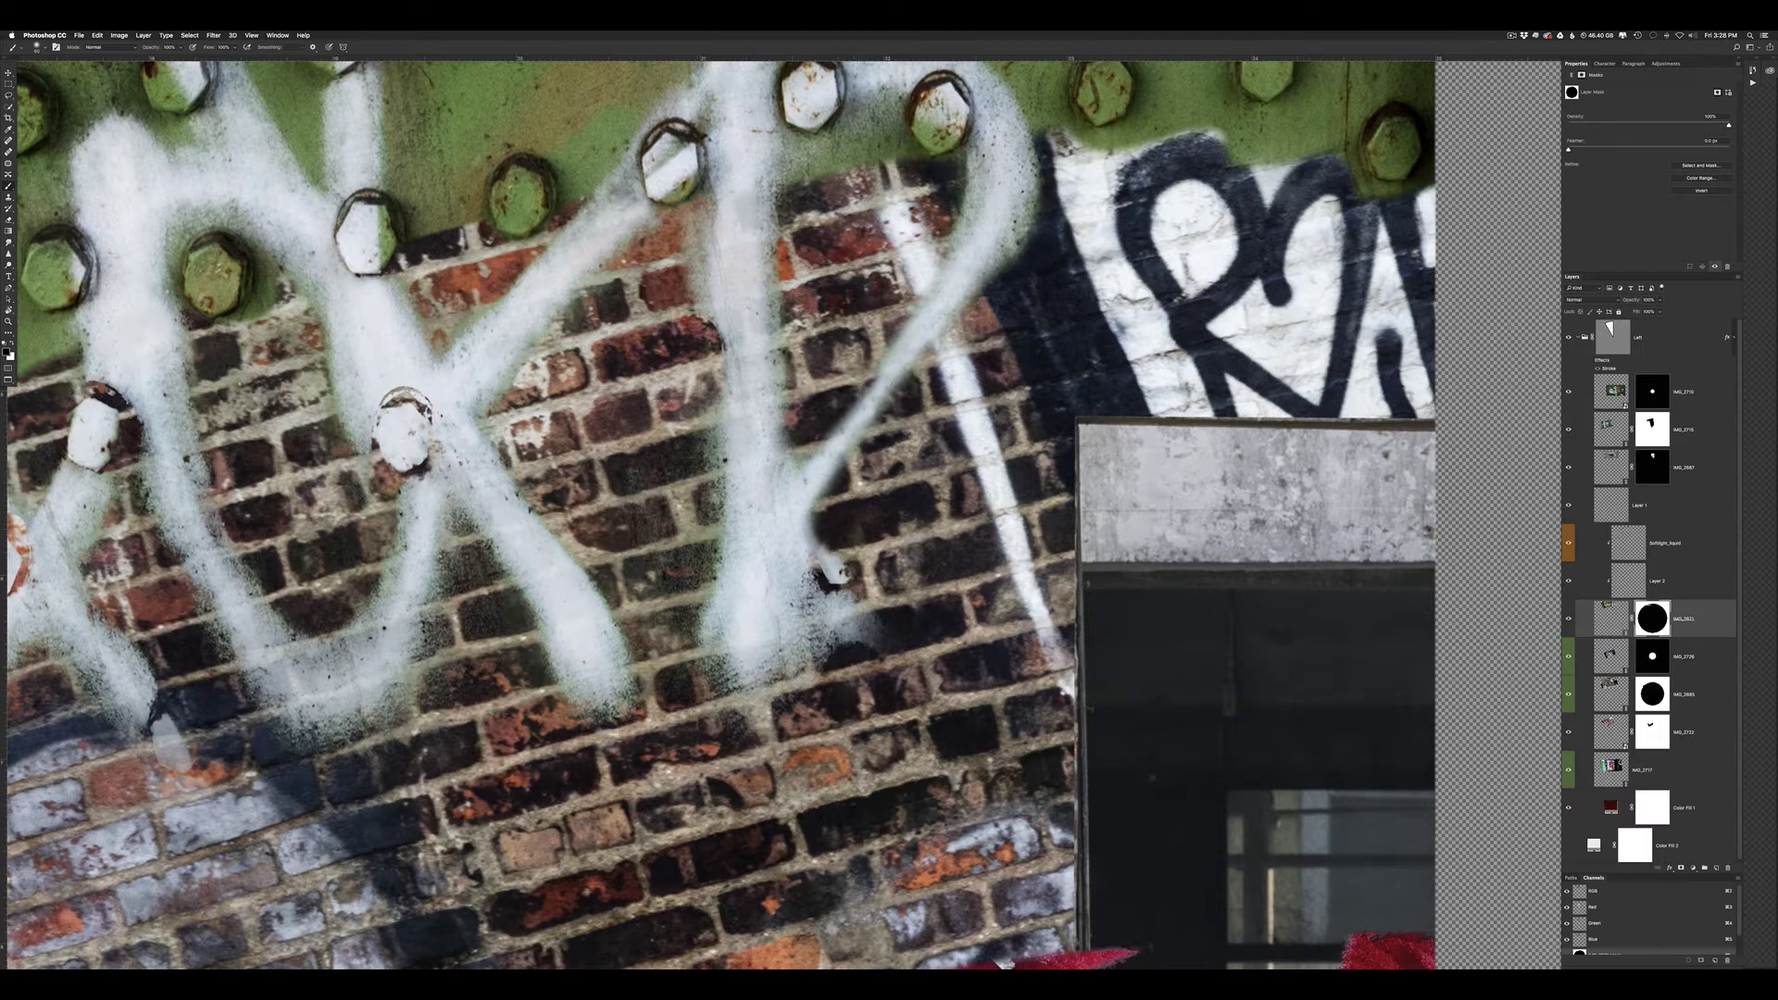
mouse_move(696, 340)
mouse_down()
mouse_move(662, 374)
mouse_move(690, 393)
mouse_up()
mouse_move(659, 335)
mouse_down()
mouse_move(633, 363)
mouse_move(655, 400)
mouse_up()
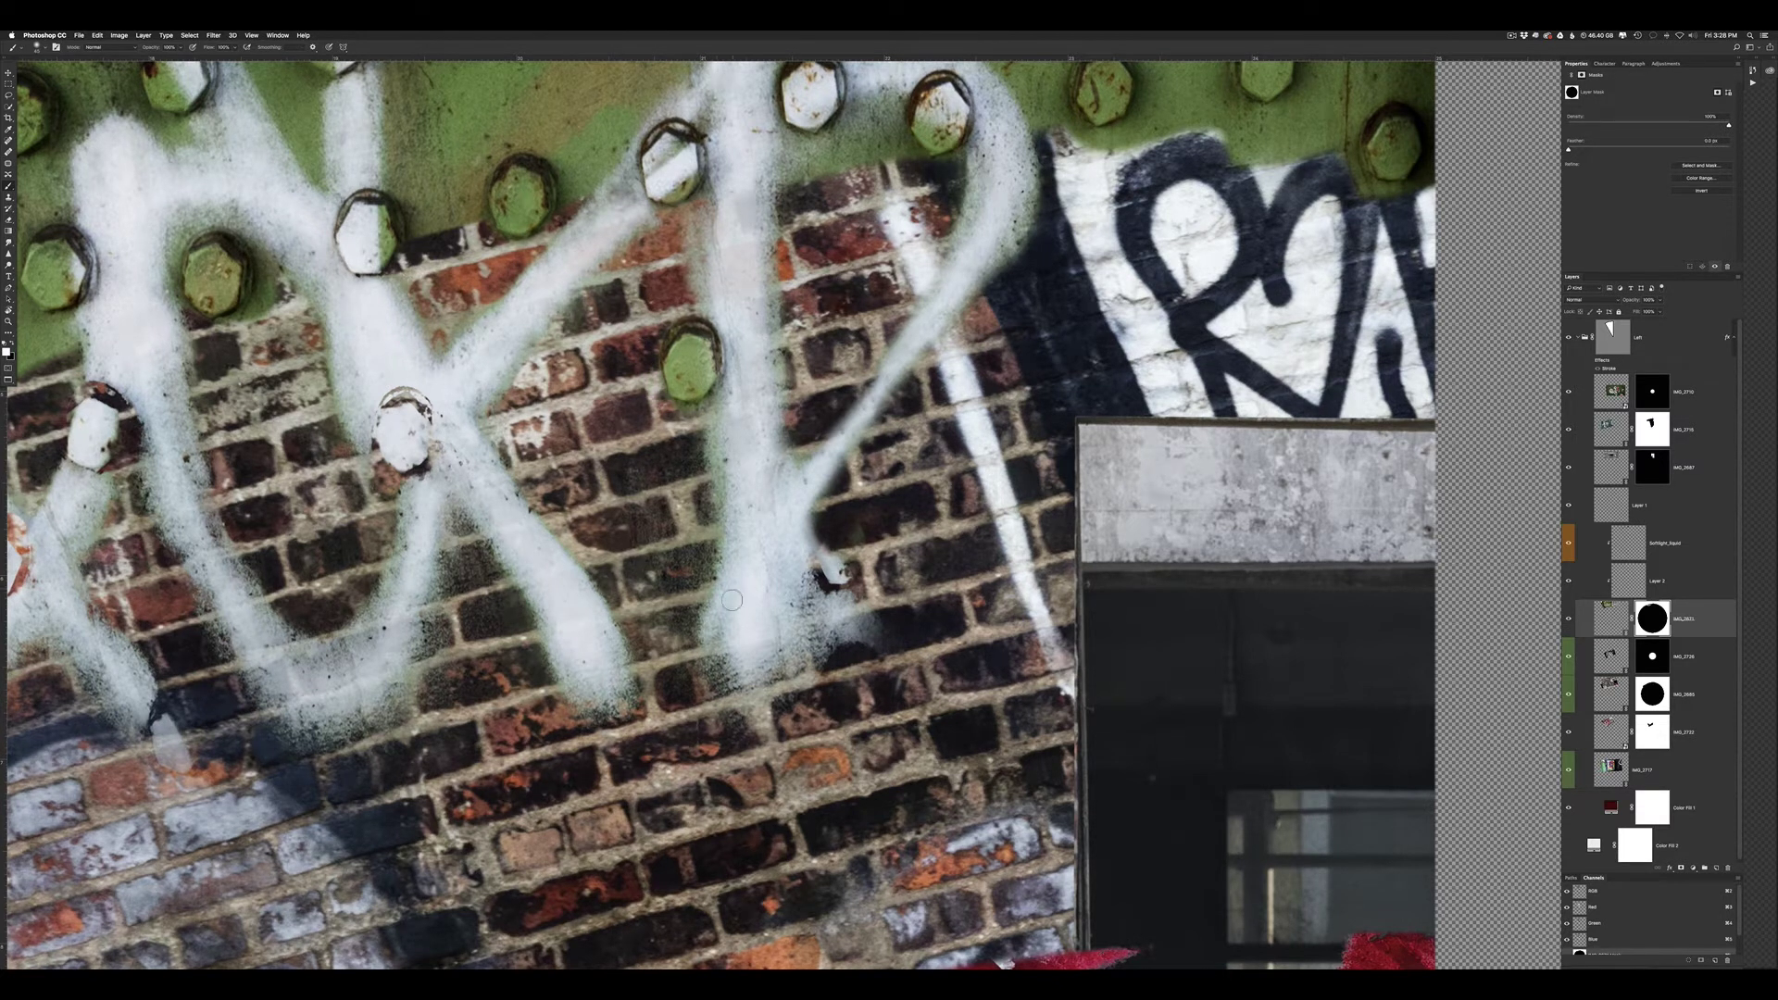
scroll(717, 444, down, 5)
drag(893, 481, 952, 504)
mouse_move(917, 398)
mouse_down()
mouse_move(893, 444)
mouse_move(875, 389)
mouse_move(881, 481)
mouse_up()
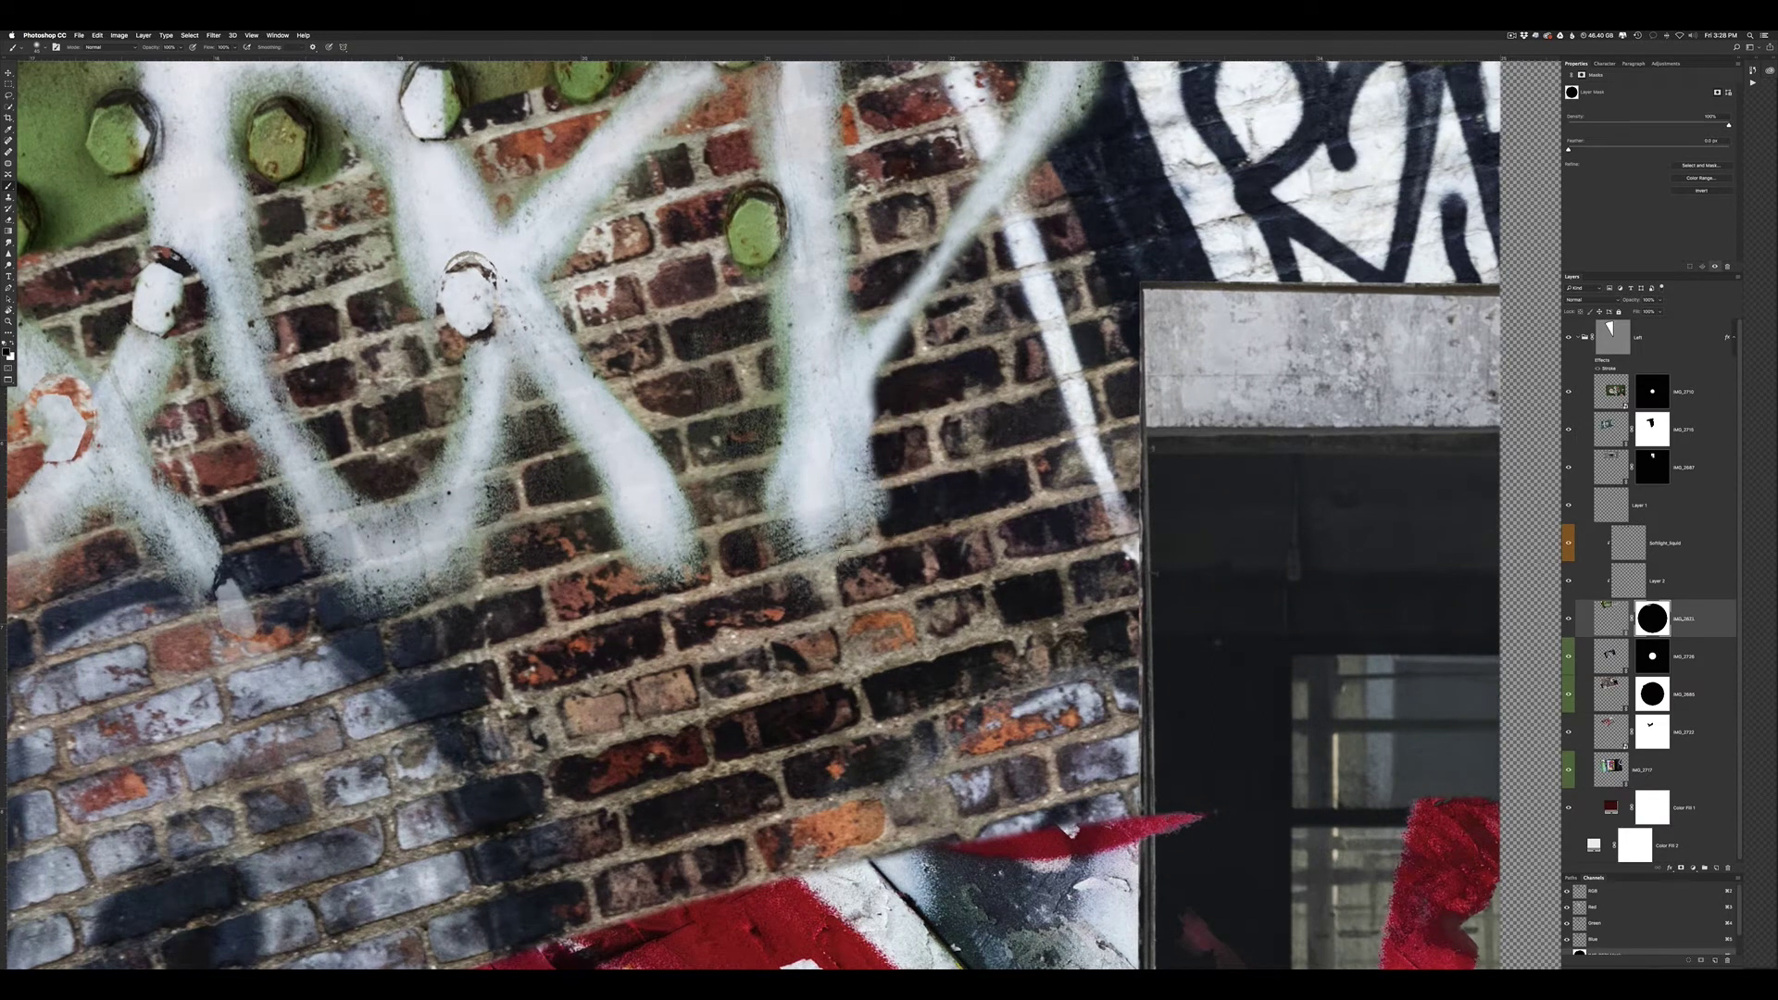
scroll(842, 382, left, 5)
scroll(842, 382, up, 1)
mouse_move(773, 344)
mouse_down()
mouse_move(759, 379)
mouse_move(801, 389)
mouse_move(805, 310)
mouse_move(827, 358)
mouse_move(801, 394)
mouse_move(796, 370)
mouse_up()
Try a green strip across the white spray, undo it, and paint the white graffiti stroke back
key(x)
drag(741, 305, 713, 357)
key(ctrl+z)
key(x)
mouse_move(685, 226)
mouse_down()
mouse_move(731, 398)
mouse_move(741, 352)
mouse_move(782, 393)
mouse_move(760, 388)
mouse_up()
key(x)
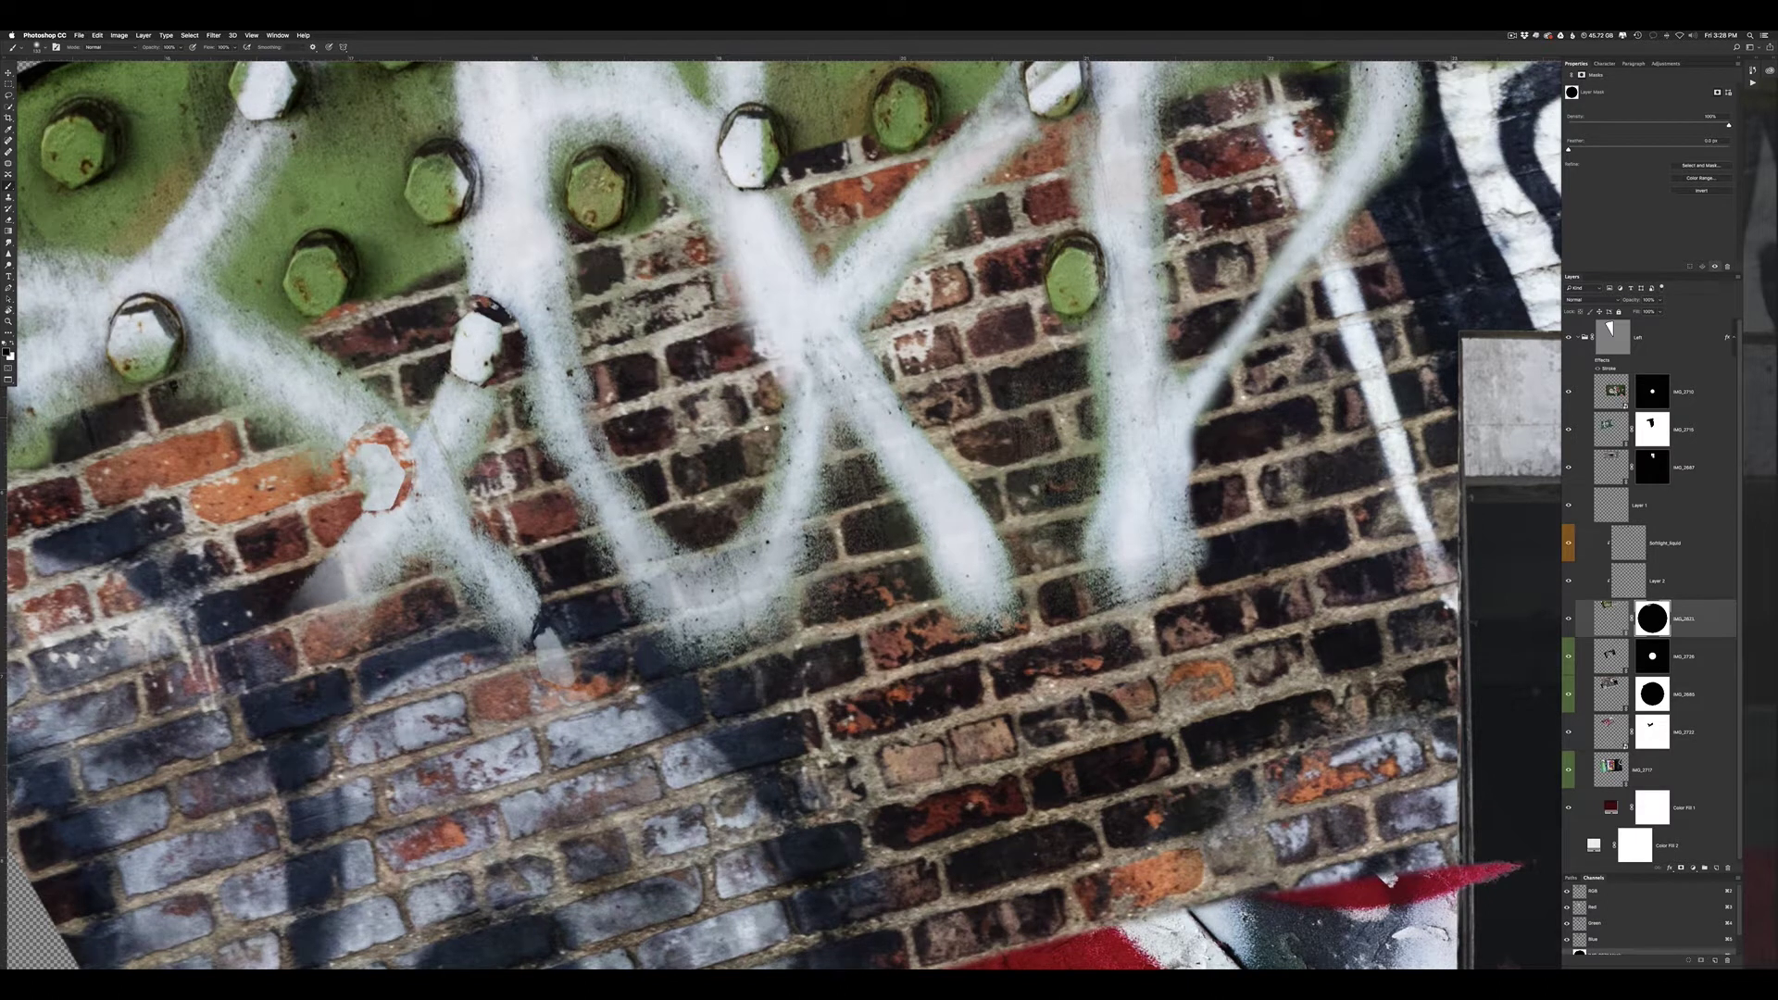
scroll(750, 389, up, 3)
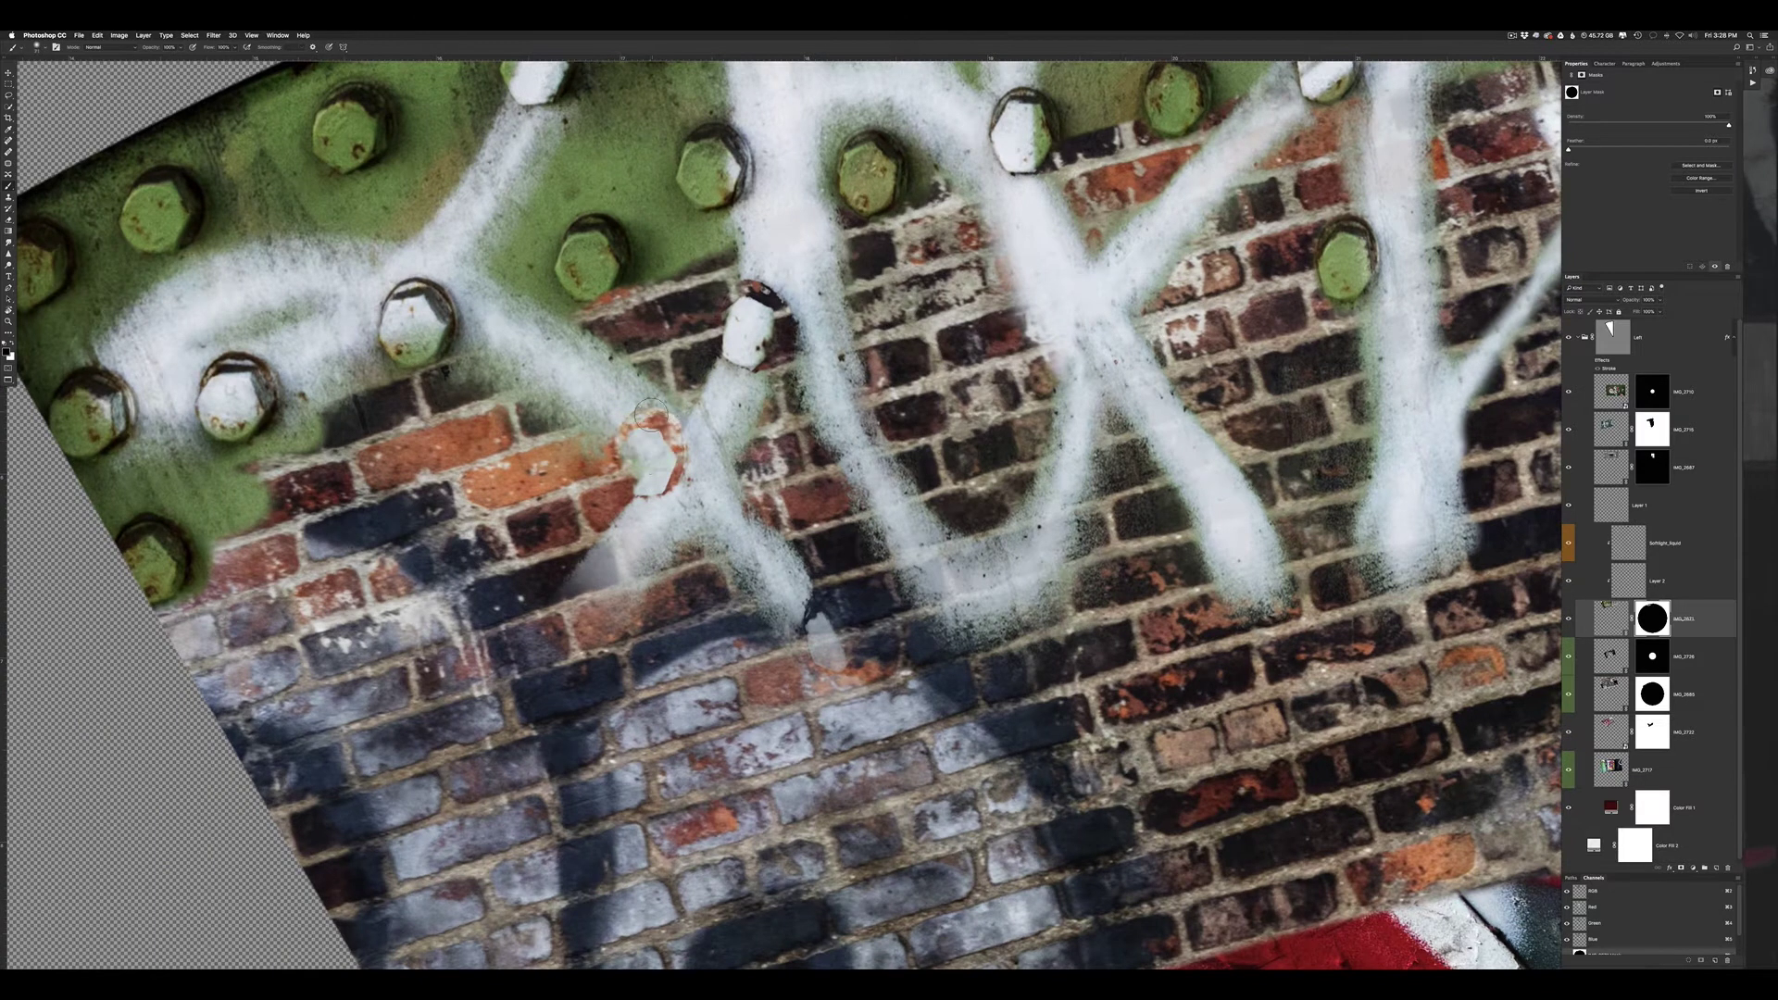
key(x)
mouse_move(639, 407)
mouse_down()
mouse_move(666, 455)
mouse_move(639, 495)
mouse_up()
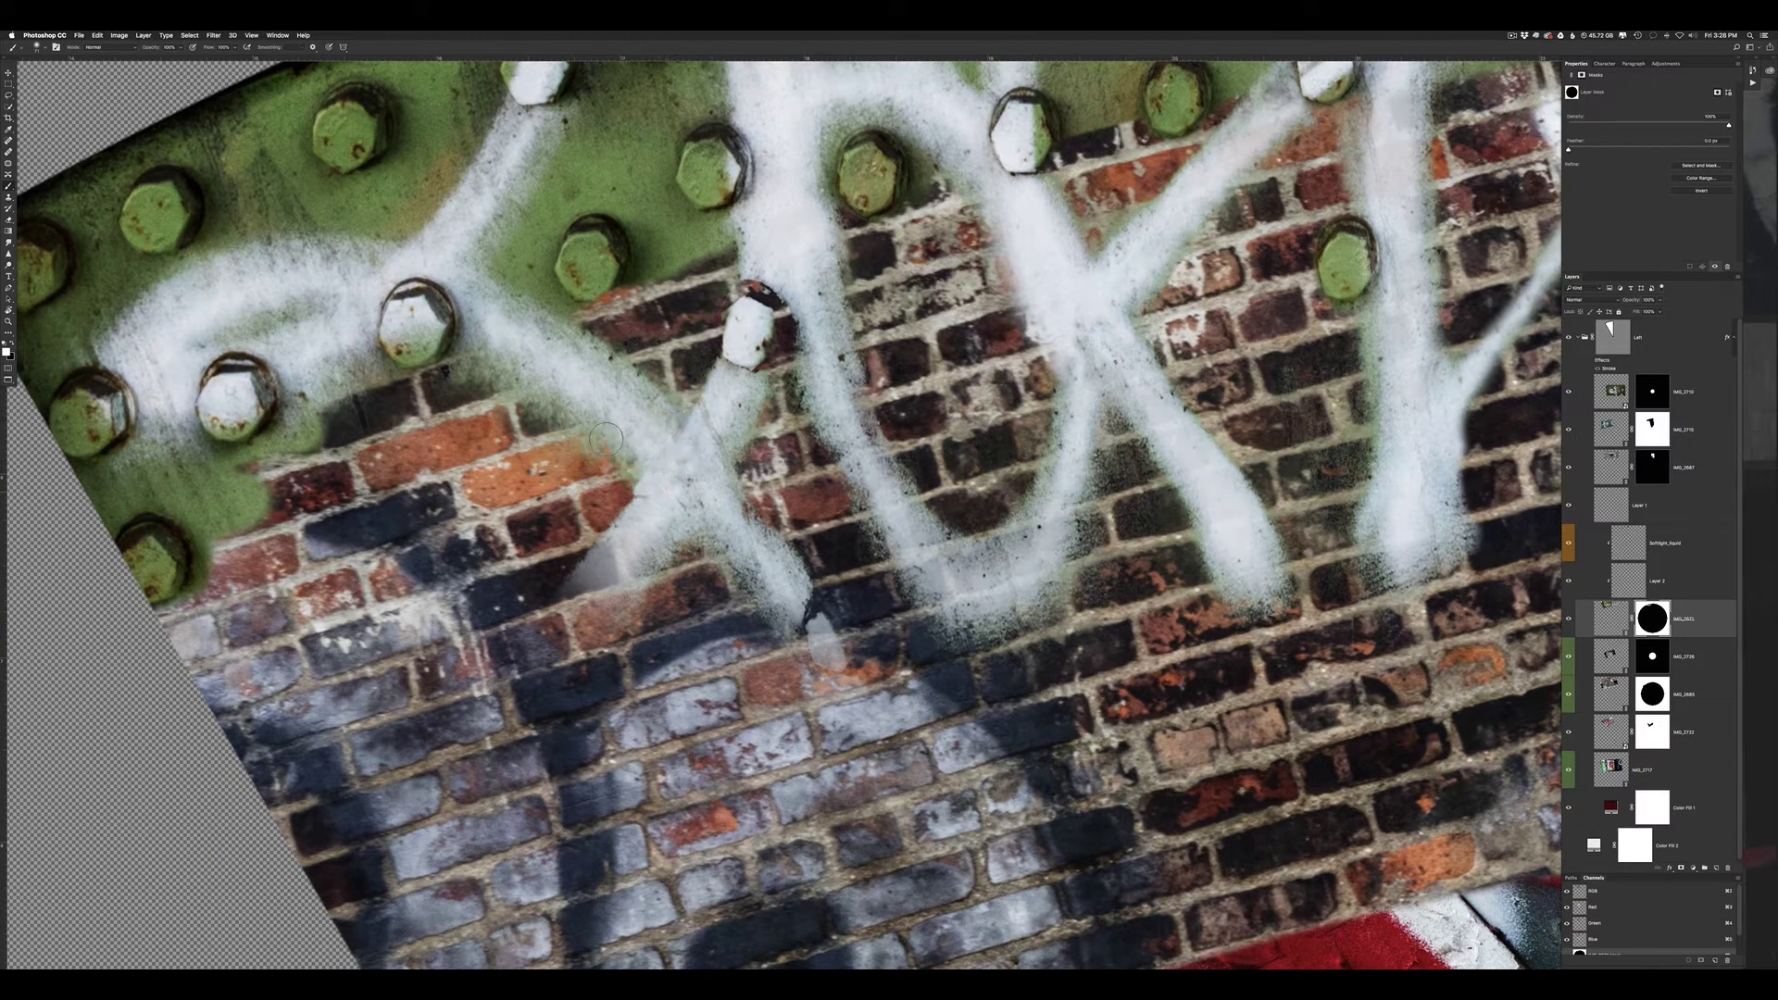
Hide a spray patch, restore the bolt, and extend the green plate over the dark bricks
key(x)
drag(565, 440, 527, 419)
key(x)
mouse_move(754, 305)
mouse_down()
mouse_move(733, 347)
mouse_move(696, 273)
mouse_up()
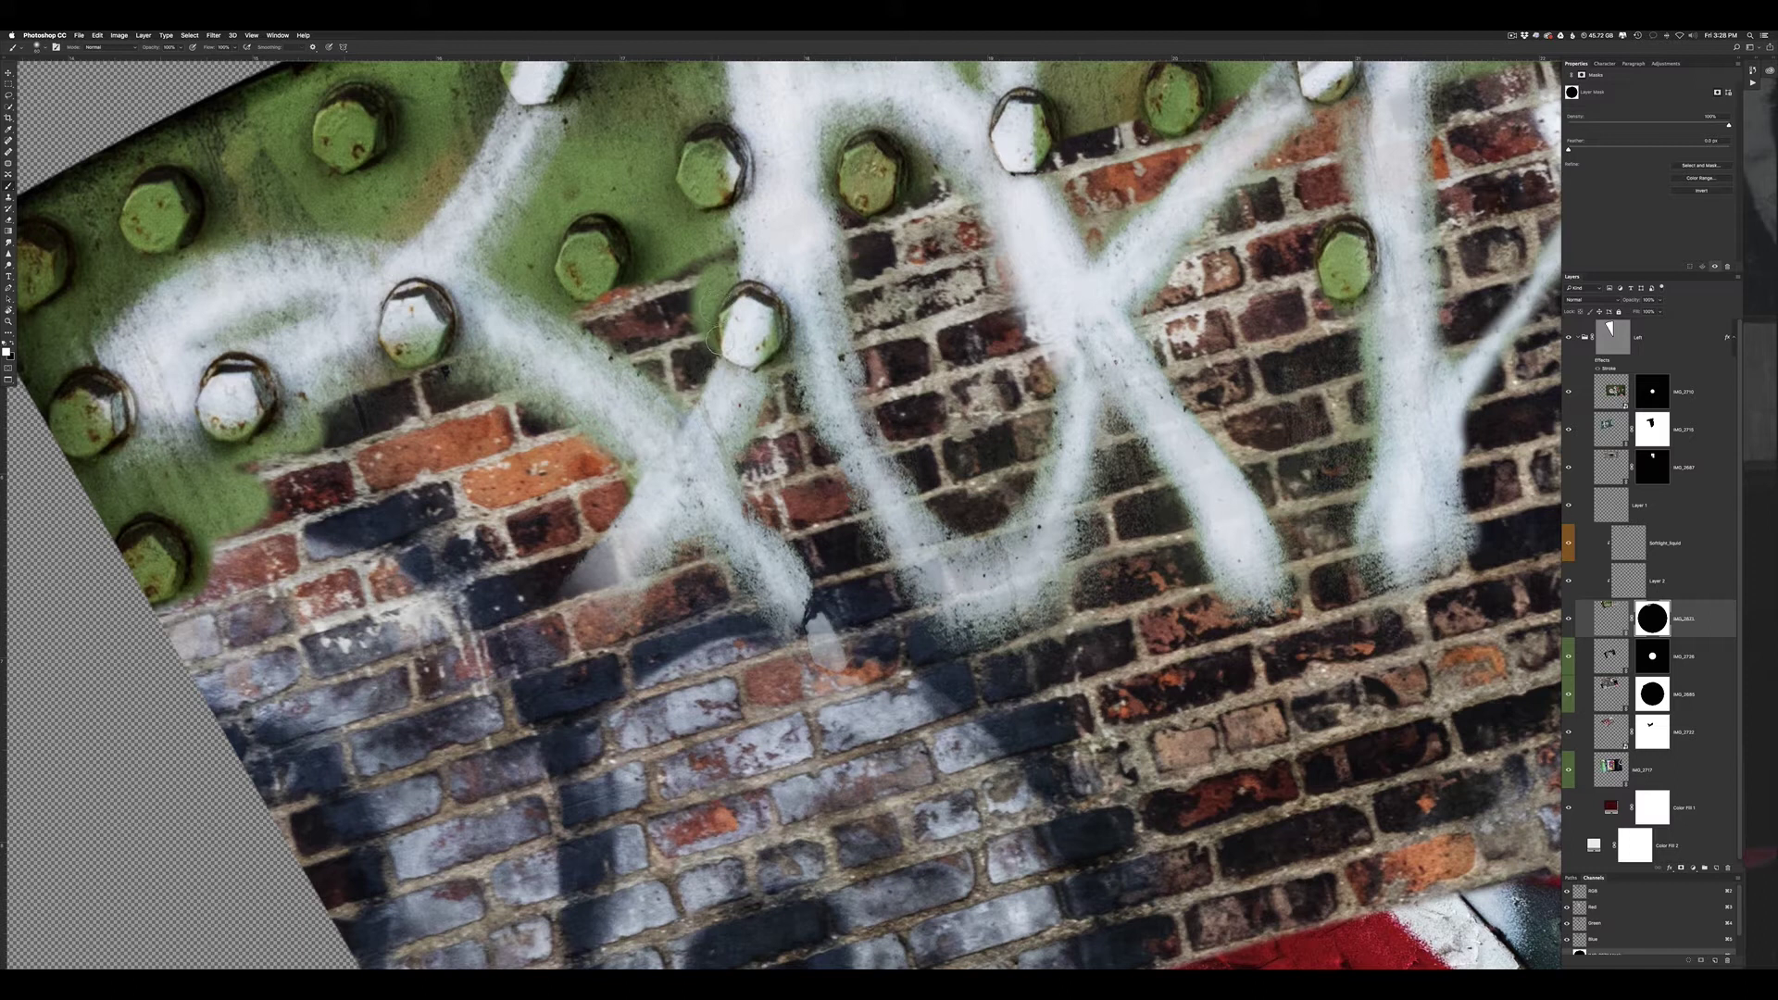
key(x)
key(x)
mouse_move(725, 332)
mouse_down()
mouse_move(722, 259)
mouse_move(600, 352)
mouse_up()
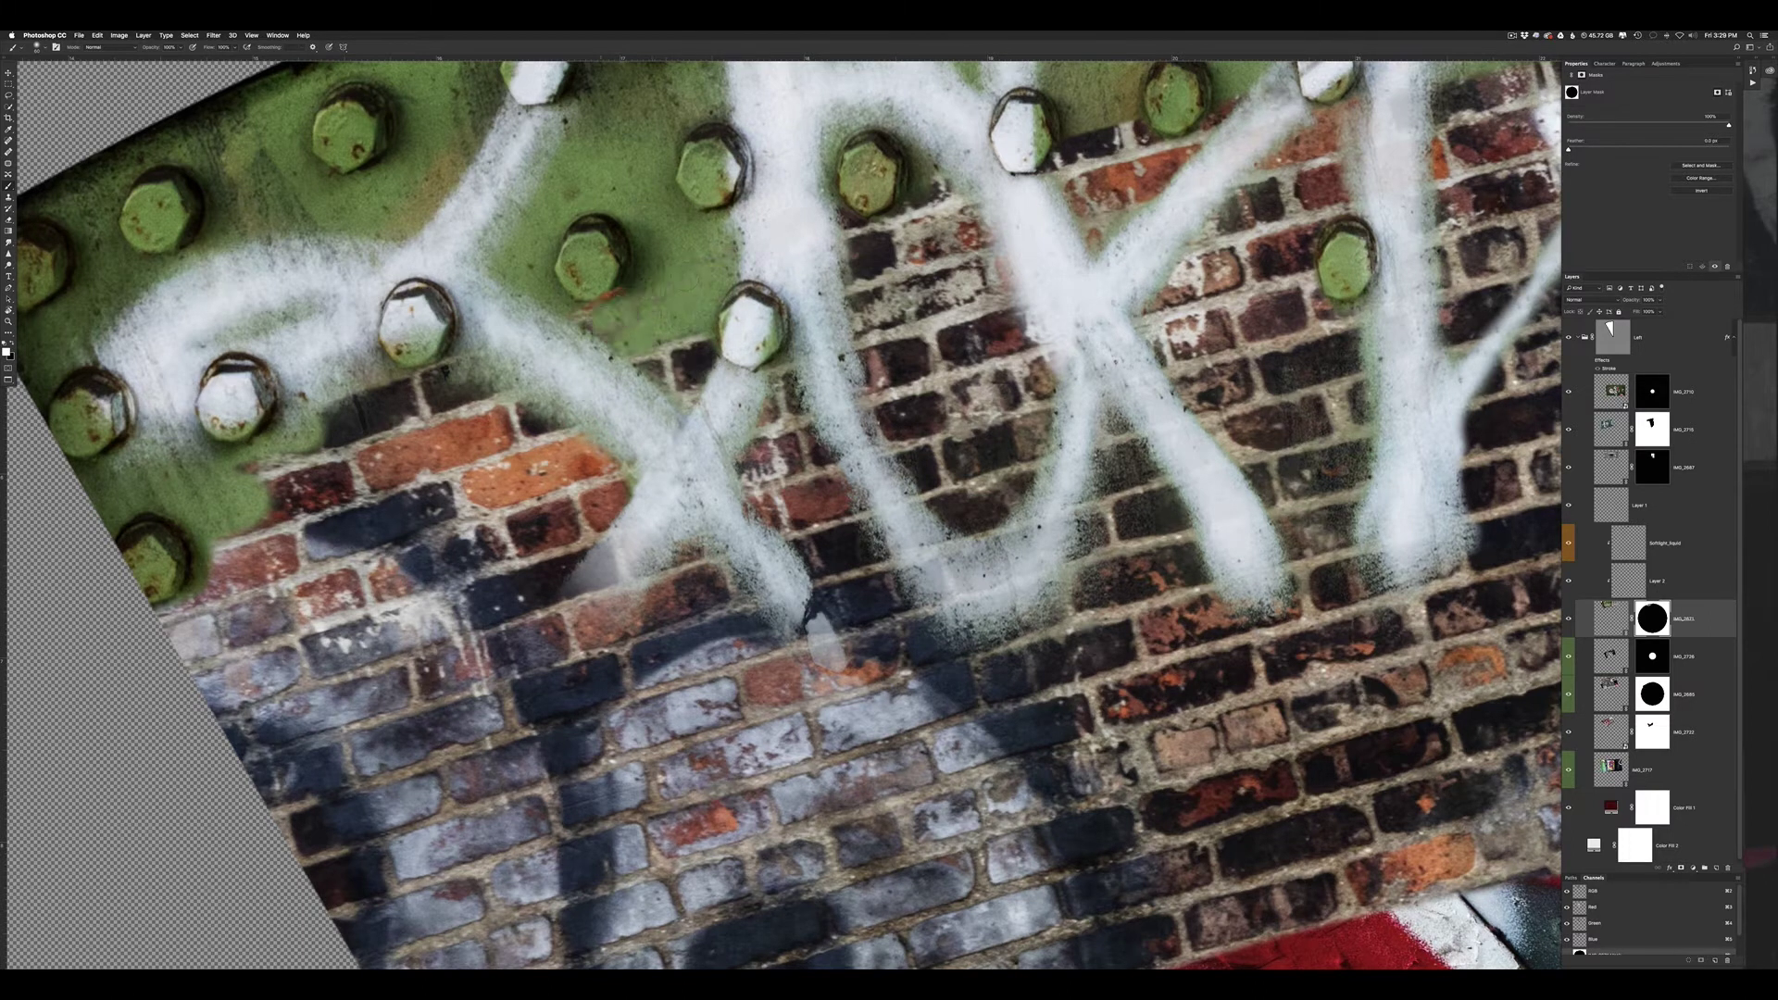
key(x)
mouse_move(593, 428)
mouse_down()
mouse_move(529, 404)
mouse_move(567, 413)
mouse_up()
mouse_move(488, 362)
mouse_down()
mouse_move(366, 394)
mouse_move(500, 403)
mouse_move(329, 407)
mouse_up()
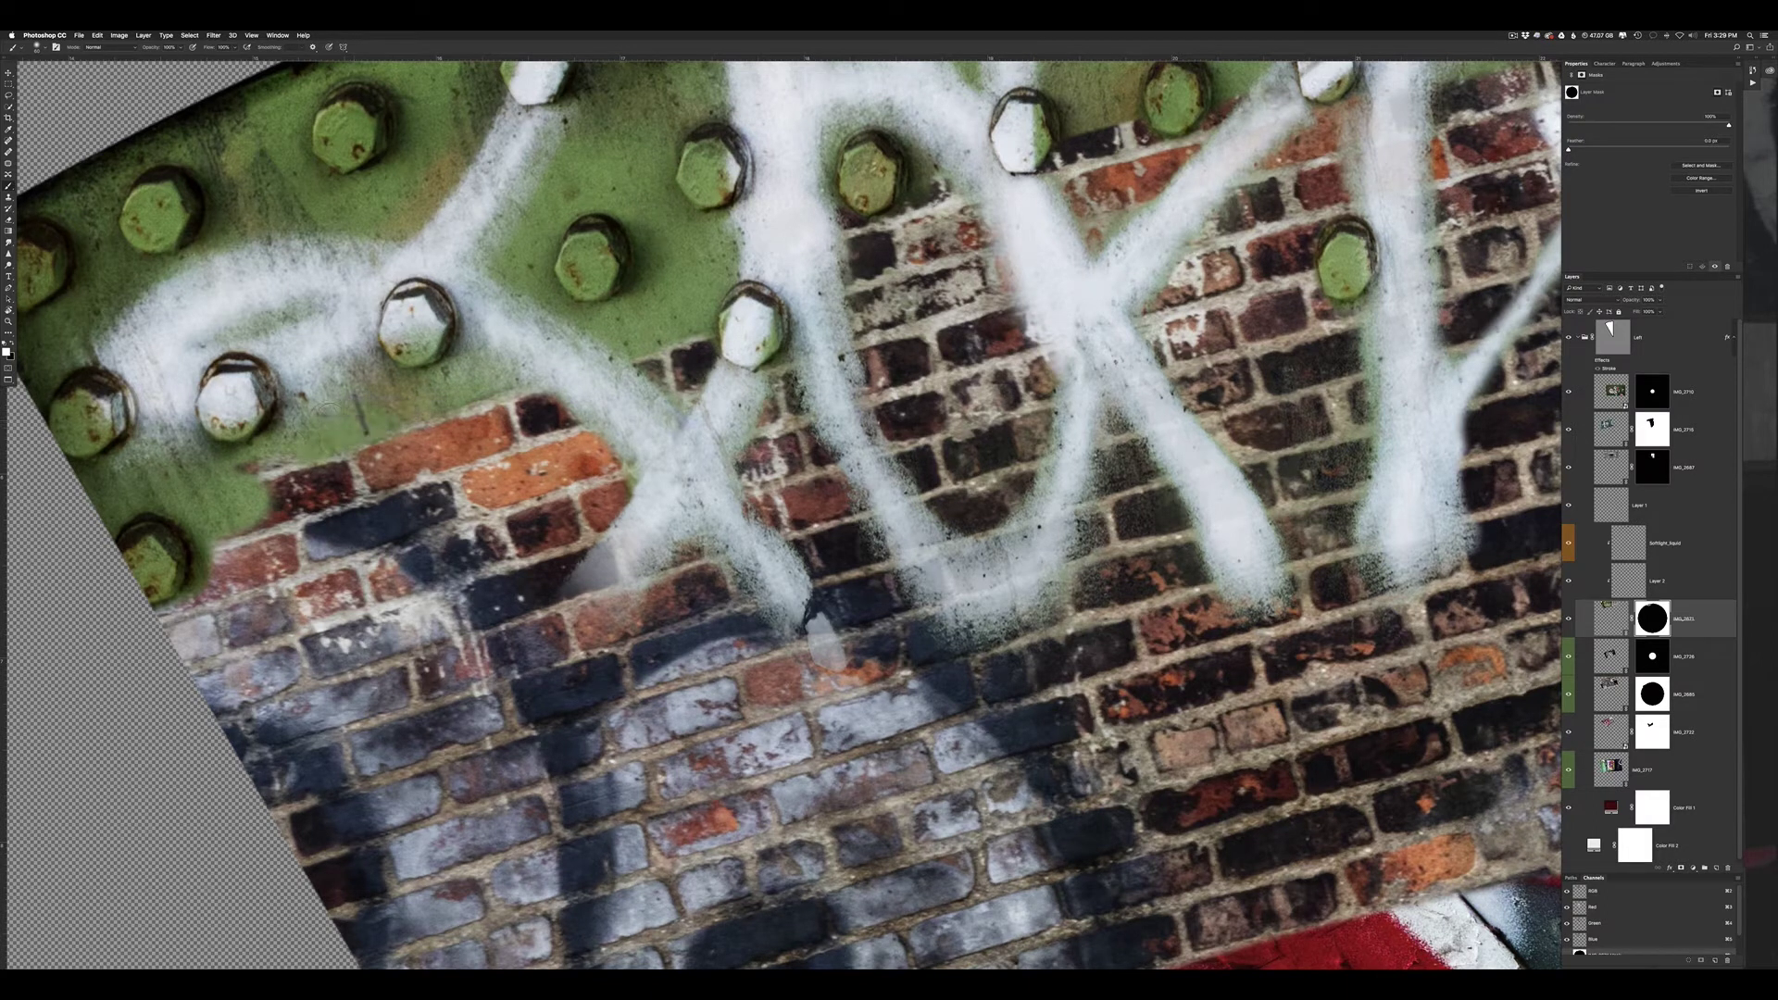
mouse_move(245, 463)
mouse_down()
mouse_move(277, 527)
mouse_move(185, 612)
mouse_move(283, 551)
mouse_move(352, 574)
mouse_move(194, 611)
mouse_up()
scroll(741, 355, right, 10)
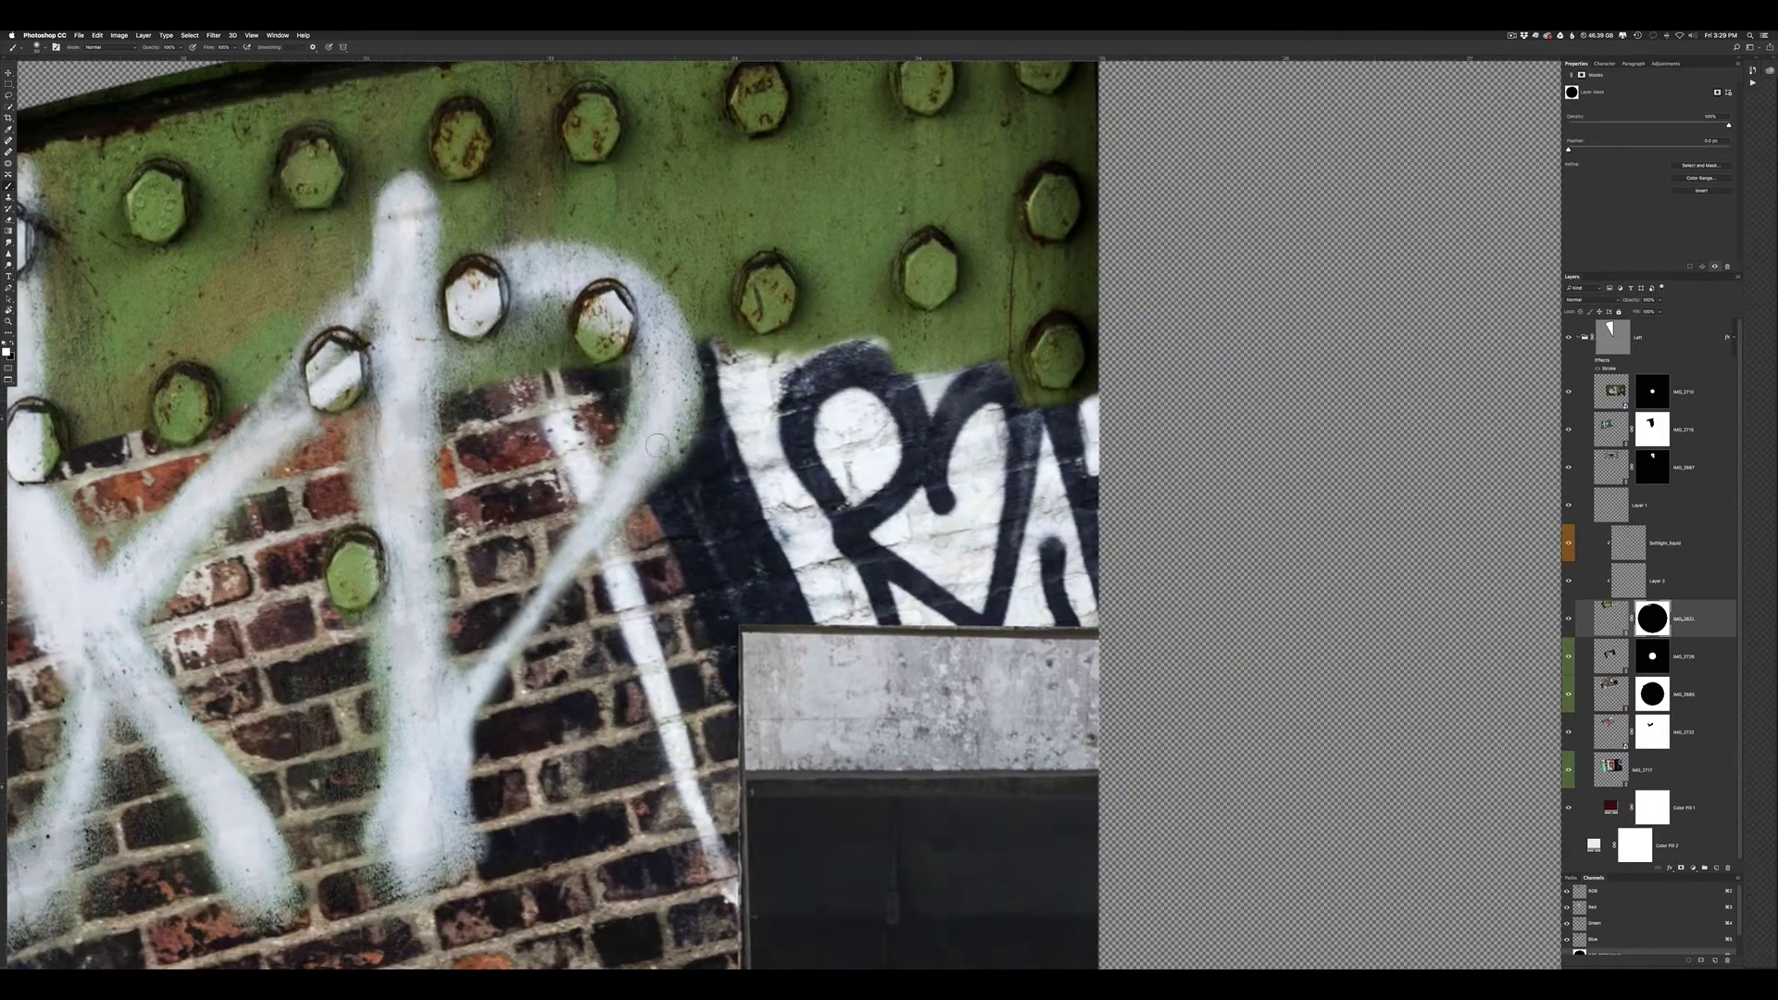
Paint the green plate over the graffiti to the right of the R
scroll(704, 305, right, 5)
scroll(703, 306, down, 2)
mouse_move(838, 306)
mouse_down()
mouse_move(796, 417)
mouse_move(815, 482)
mouse_move(648, 236)
mouse_move(606, 273)
mouse_up()
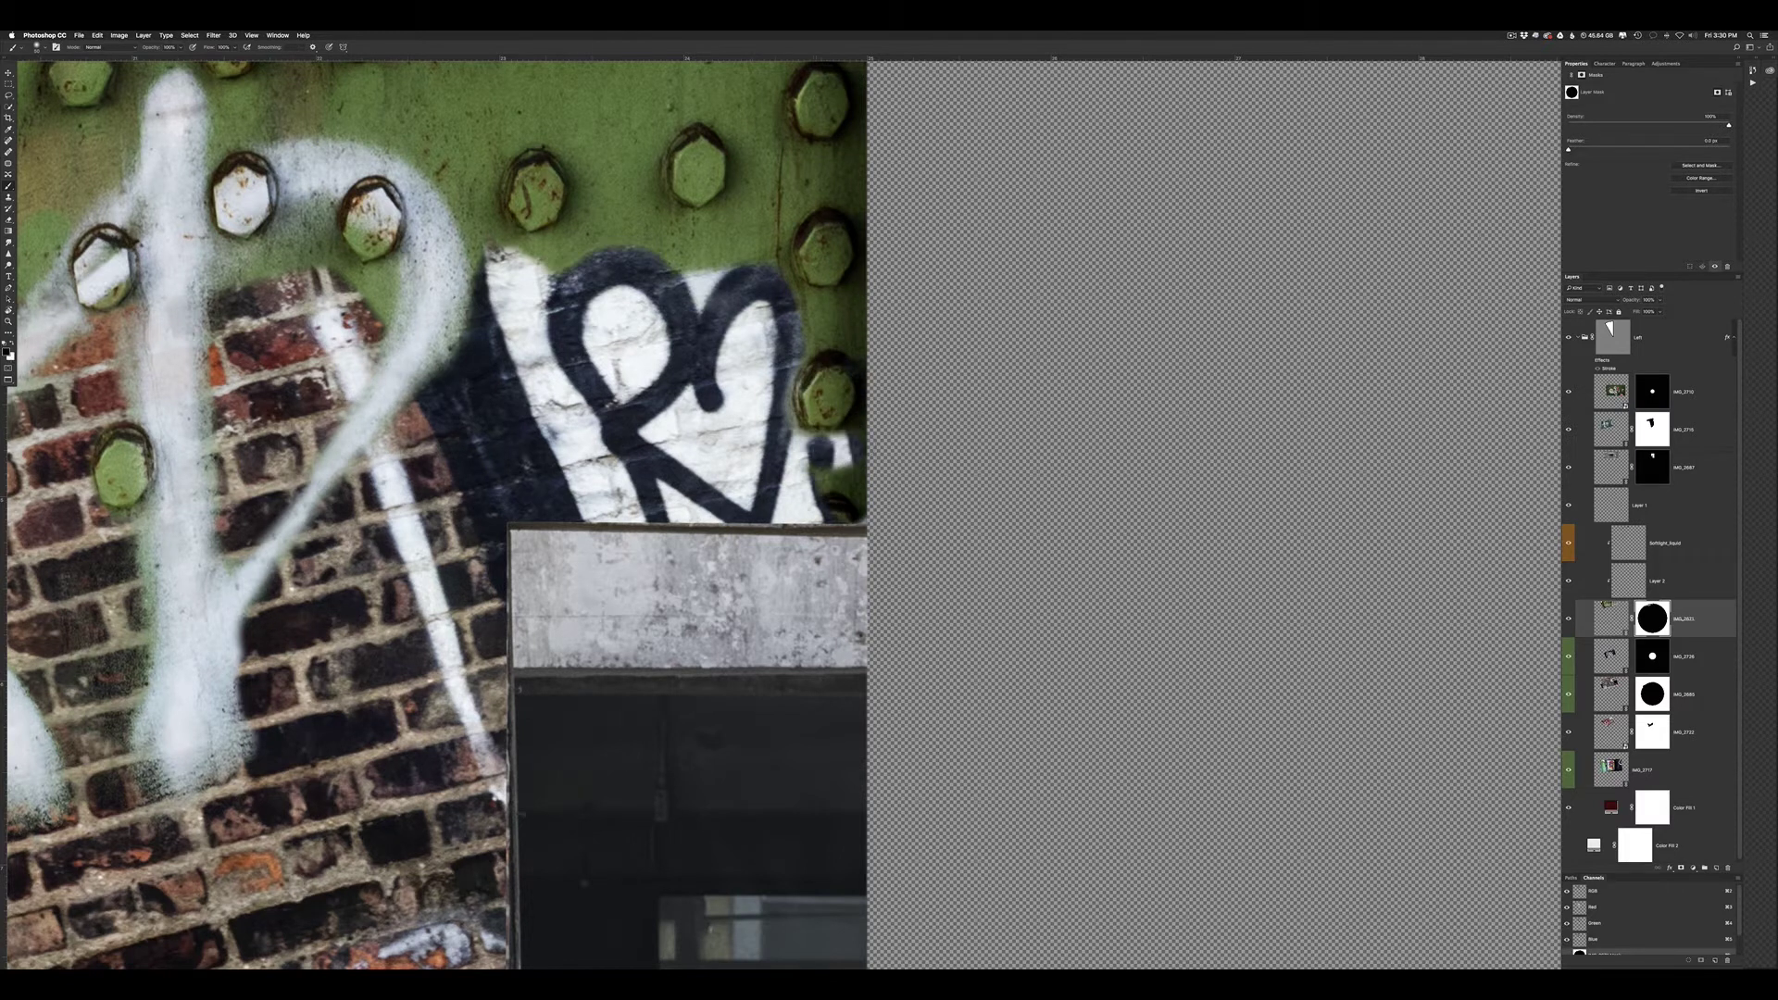
scroll(741, 500, down, 10)
scroll(740, 500, left, 4)
scroll(537, 509, up, 5)
On the IMG_2687 mask, refine the blend along the concrete slab's top edge
click(1653, 467)
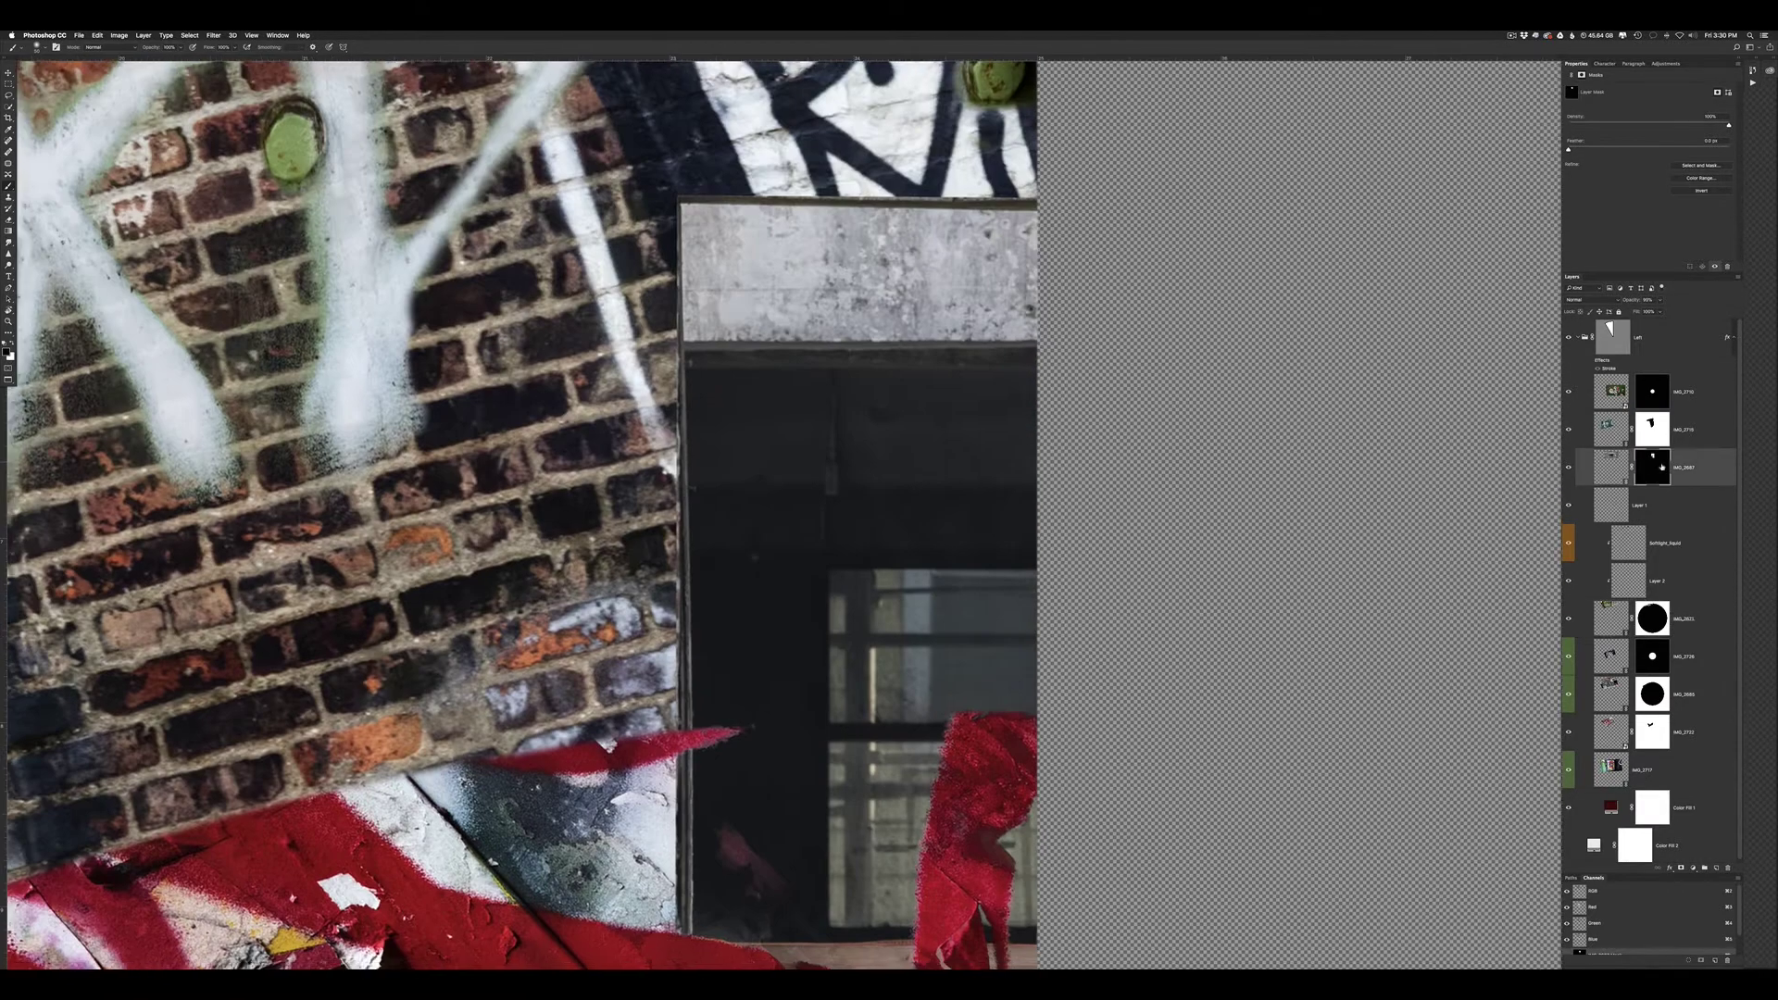
drag(1036, 202, 864, 215)
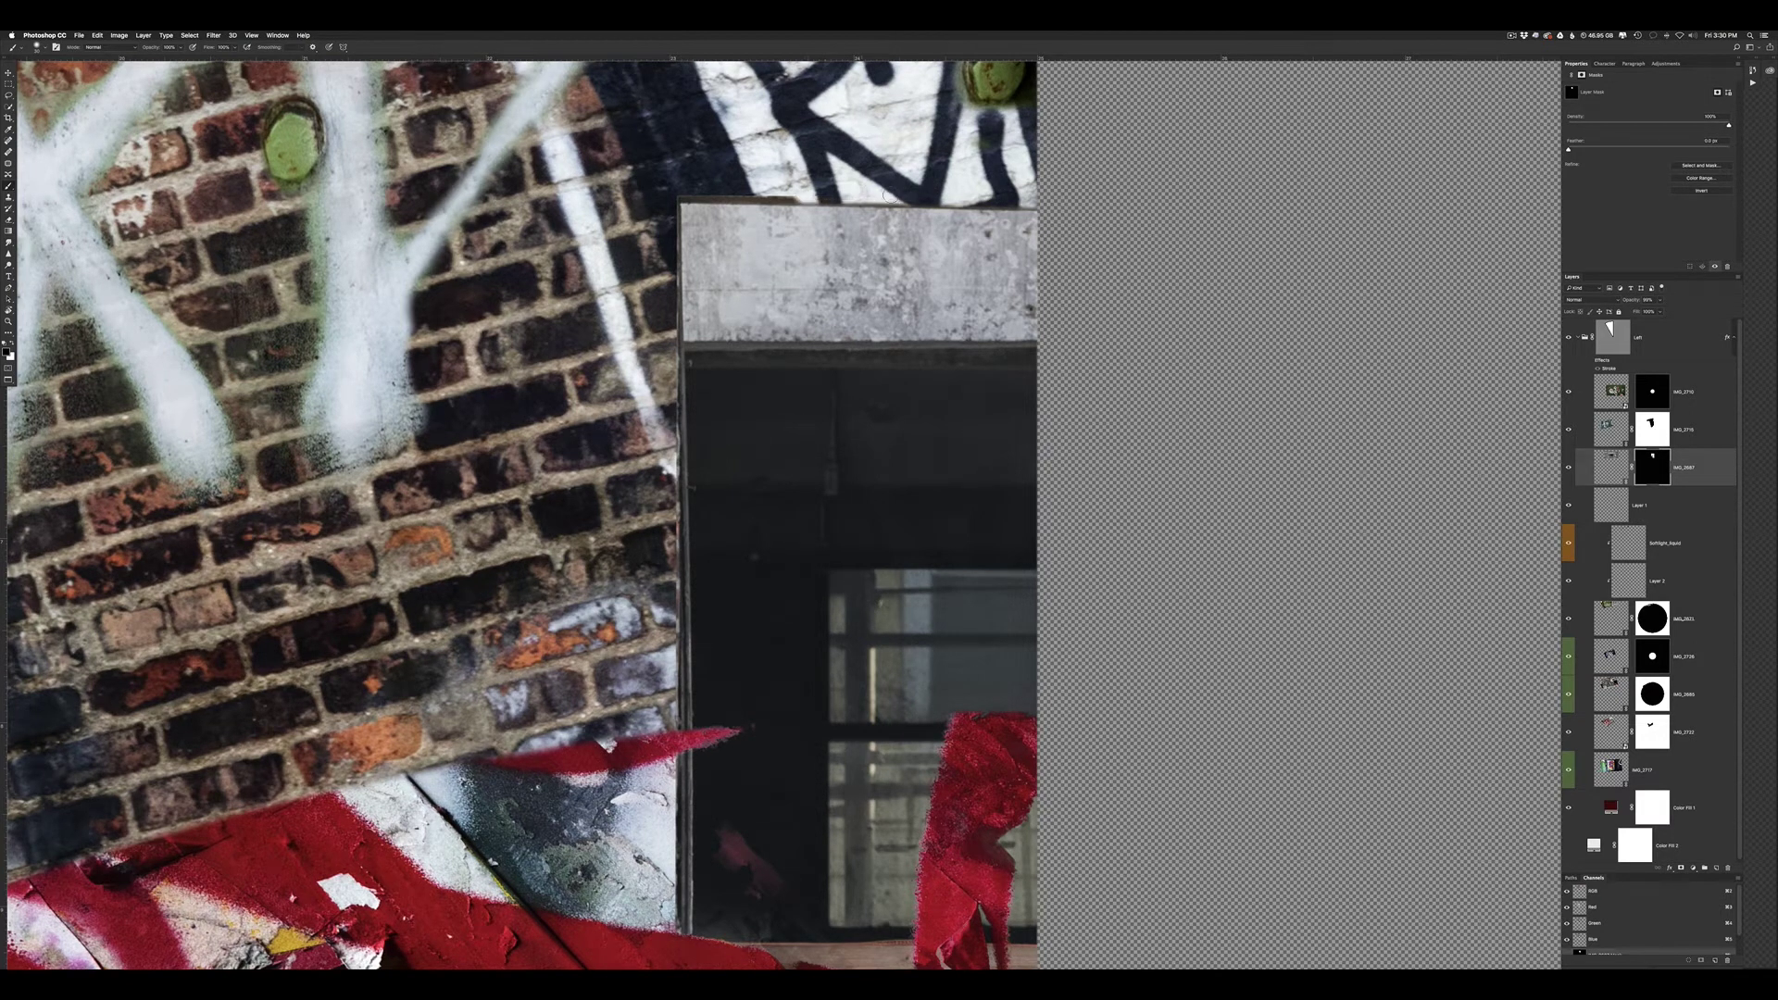
drag(796, 201, 1035, 206)
drag(768, 191, 1029, 204)
scroll(683, 732, down, 3)
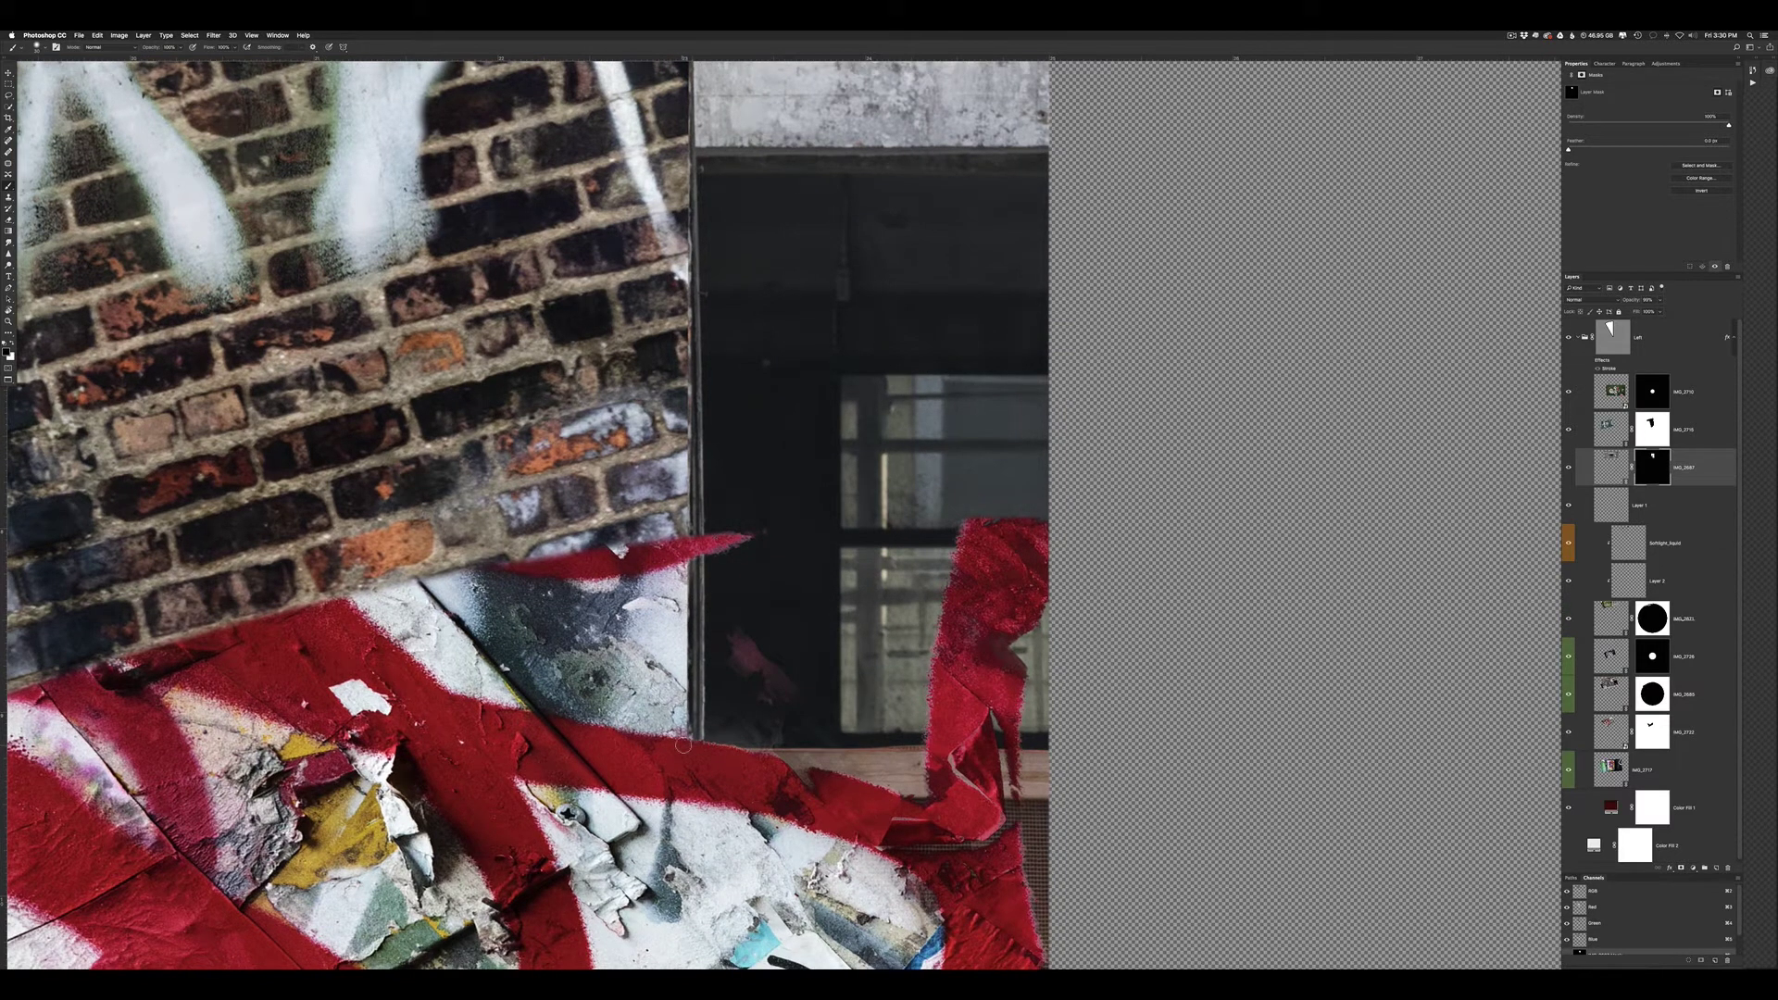
scroll(684, 744, down, 2)
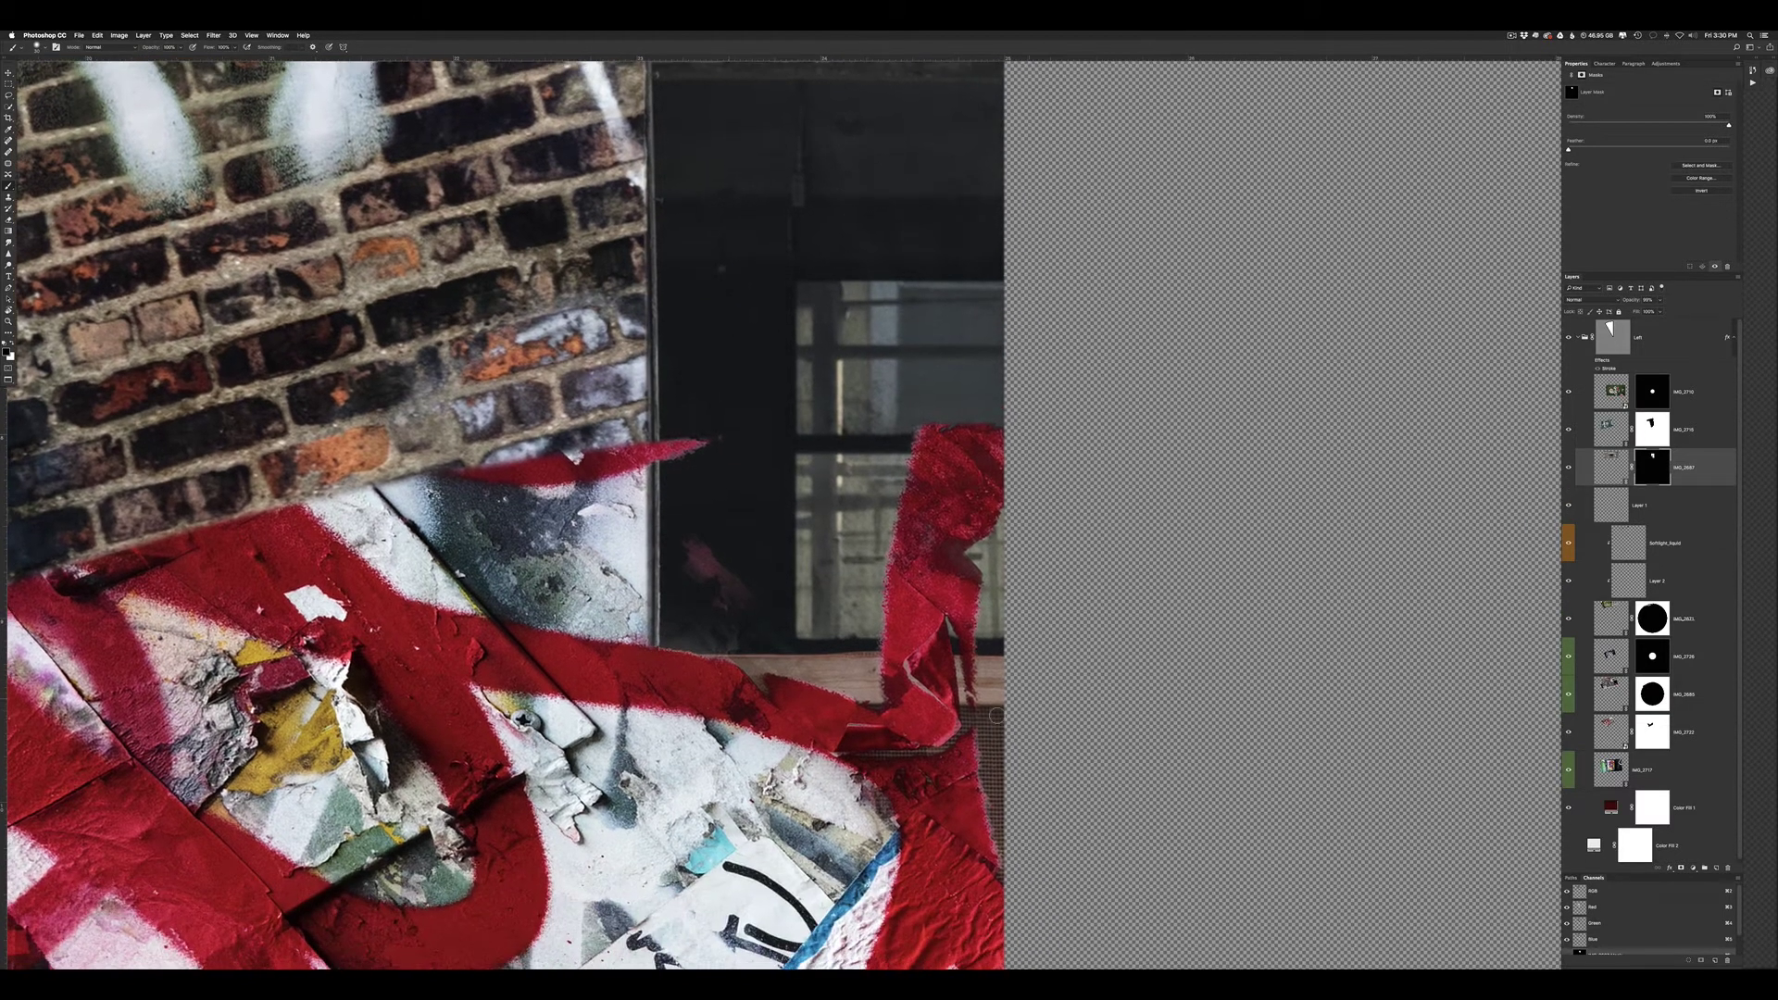
scroll(682, 476, up, 3)
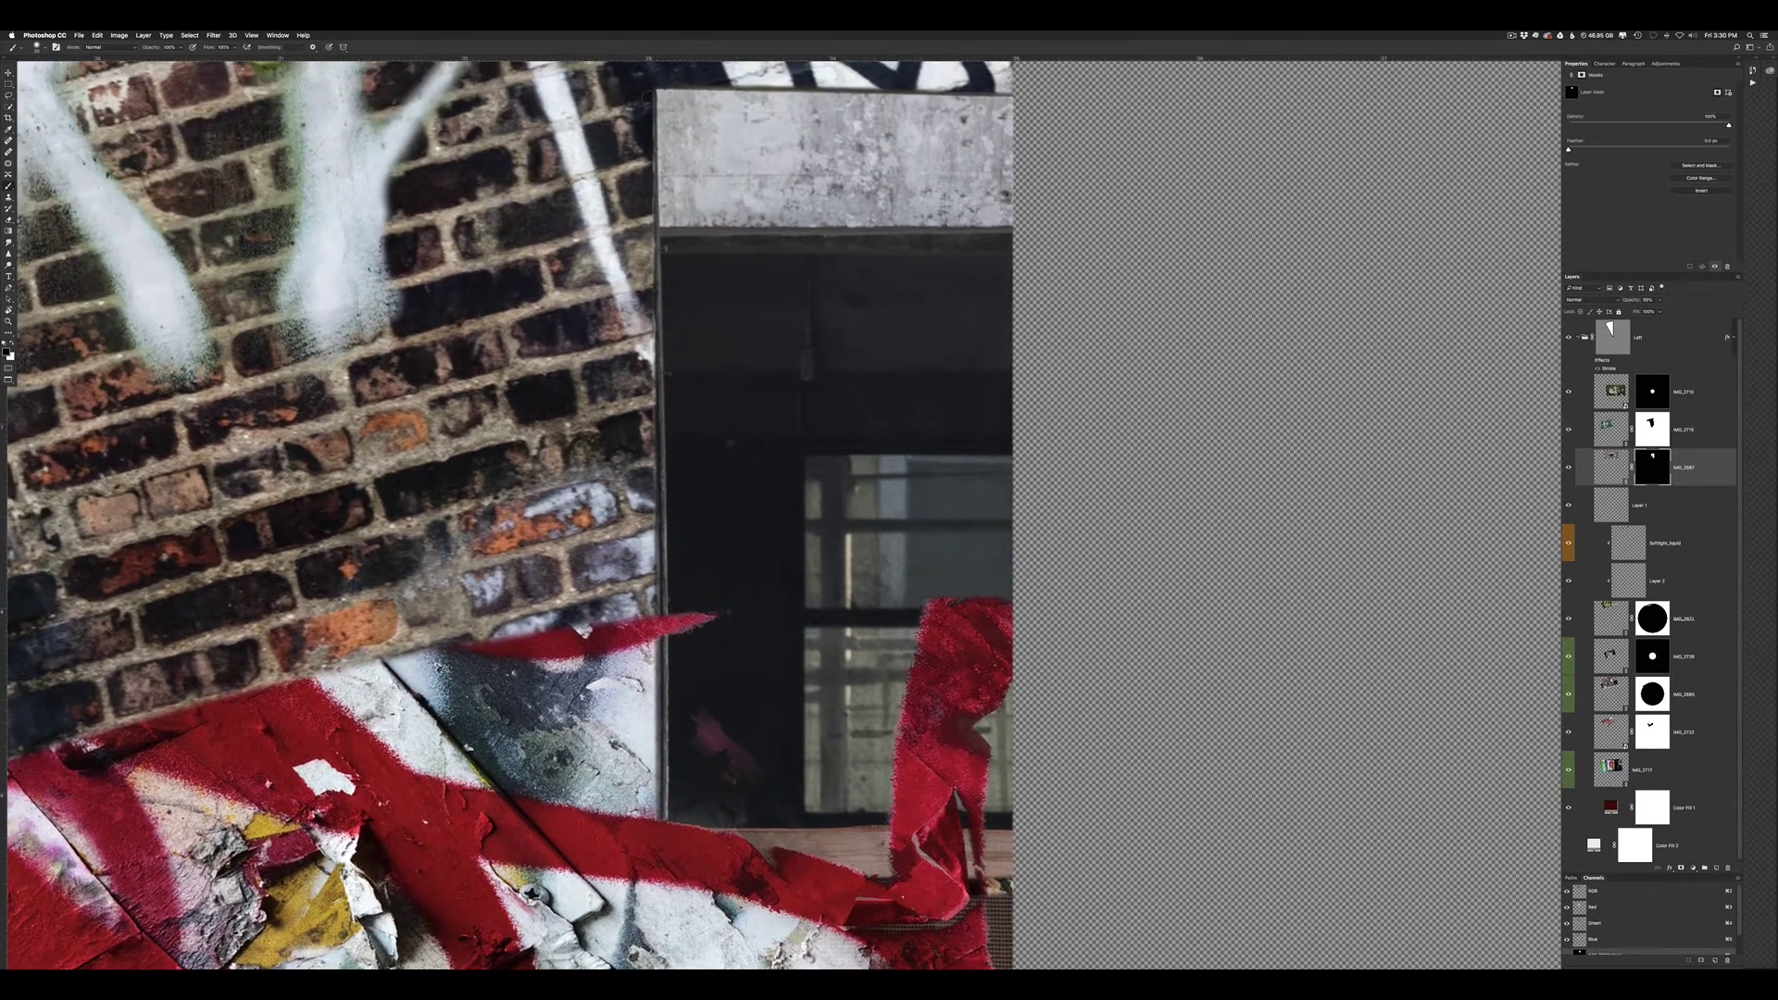
Brighten the dark window-edge seam and paint out the window's red reflection
drag(658, 500, 653, 819)
scroll(711, 292, up, 3)
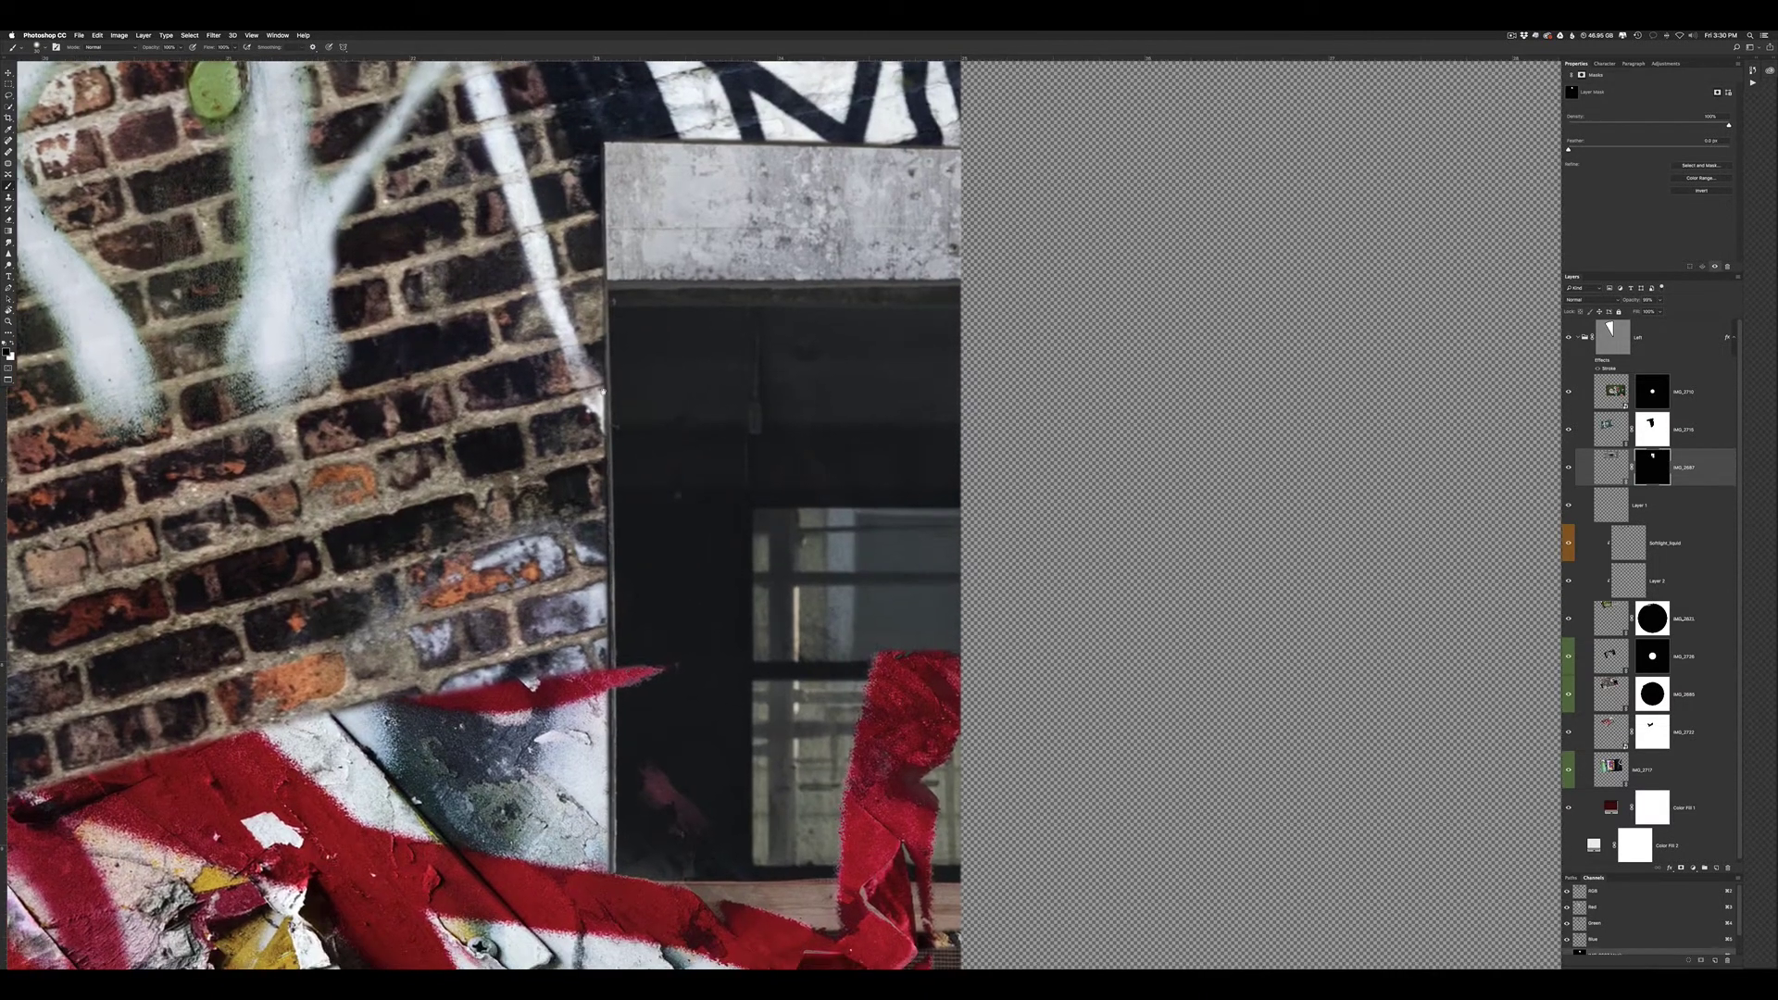
scroll(684, 756, down, 6)
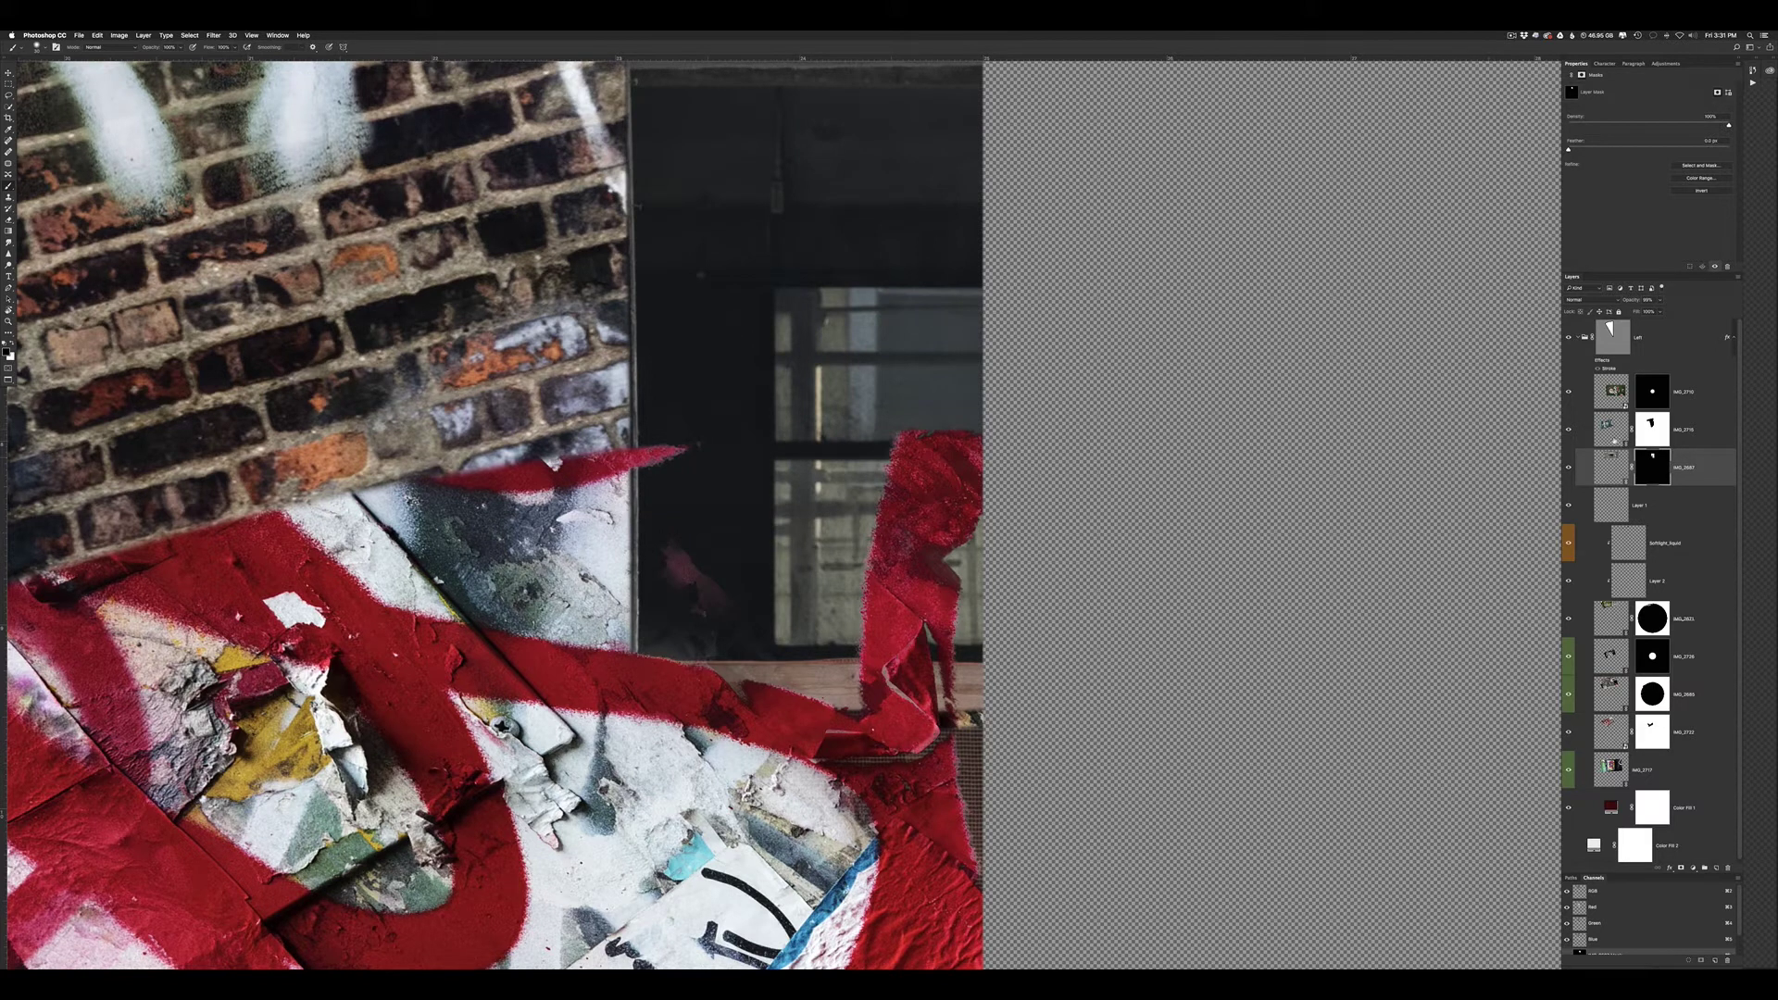
click(1568, 430)
key(x)
mouse_move(675, 541)
mouse_down()
mouse_move(687, 614)
mouse_move(738, 576)
mouse_up()
drag(676, 633, 708, 648)
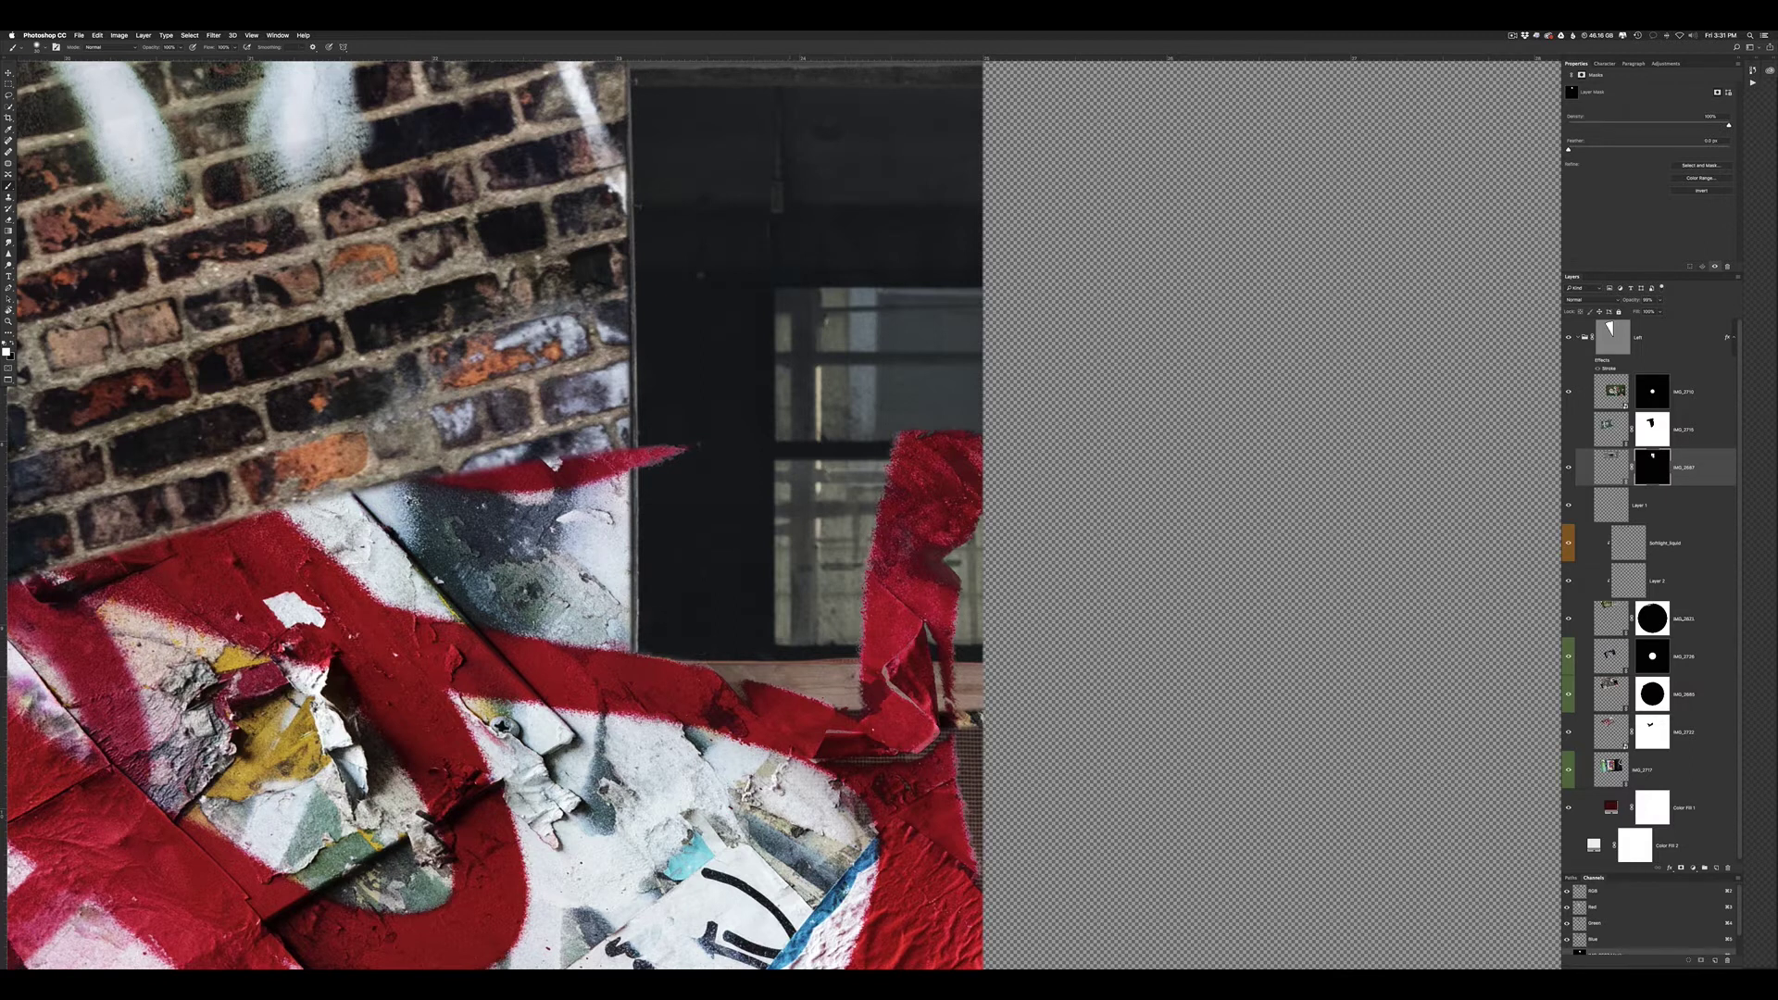
Mask the area along the red tape's right edge, resizing the brush and comparing the stroke
scroll(491, 509, down, 5)
scroll(491, 509, down, 1)
key(x)
mouse_move(847, 468)
mouse_down()
mouse_move(905, 451)
mouse_move(905, 372)
mouse_move(810, 484)
mouse_move(839, 545)
mouse_up()
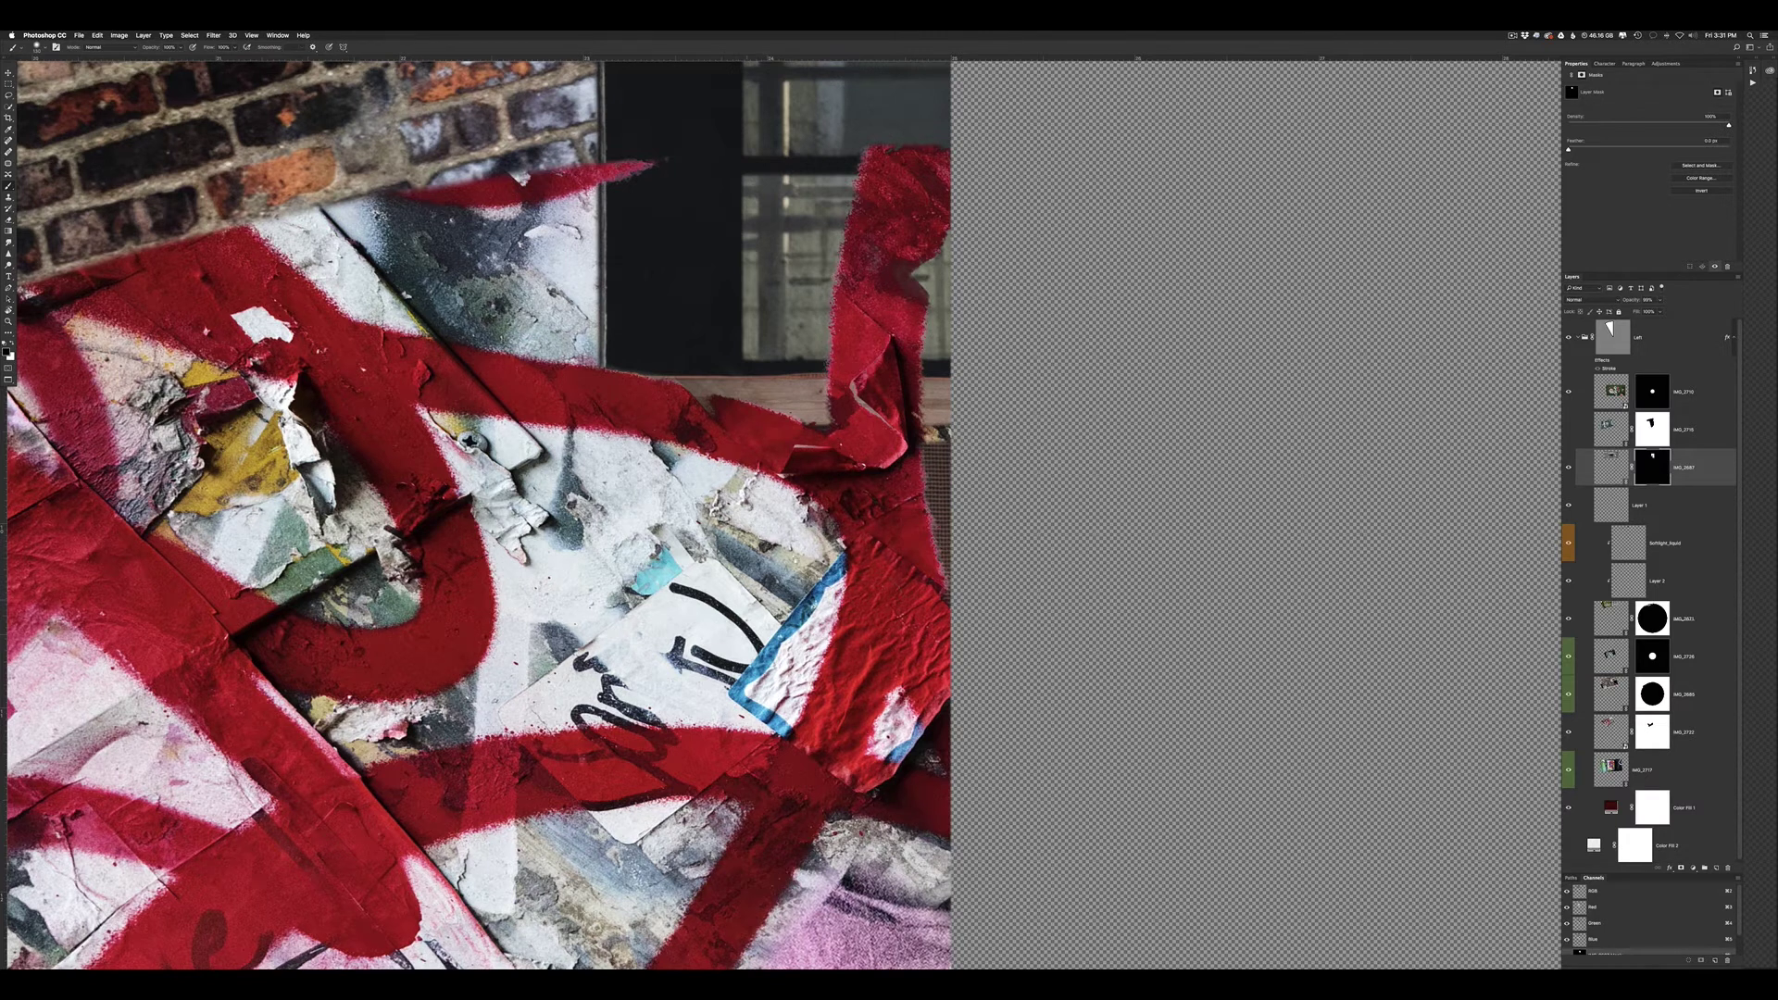
scroll(824, 611, up, 5)
drag(695, 484, 723, 471)
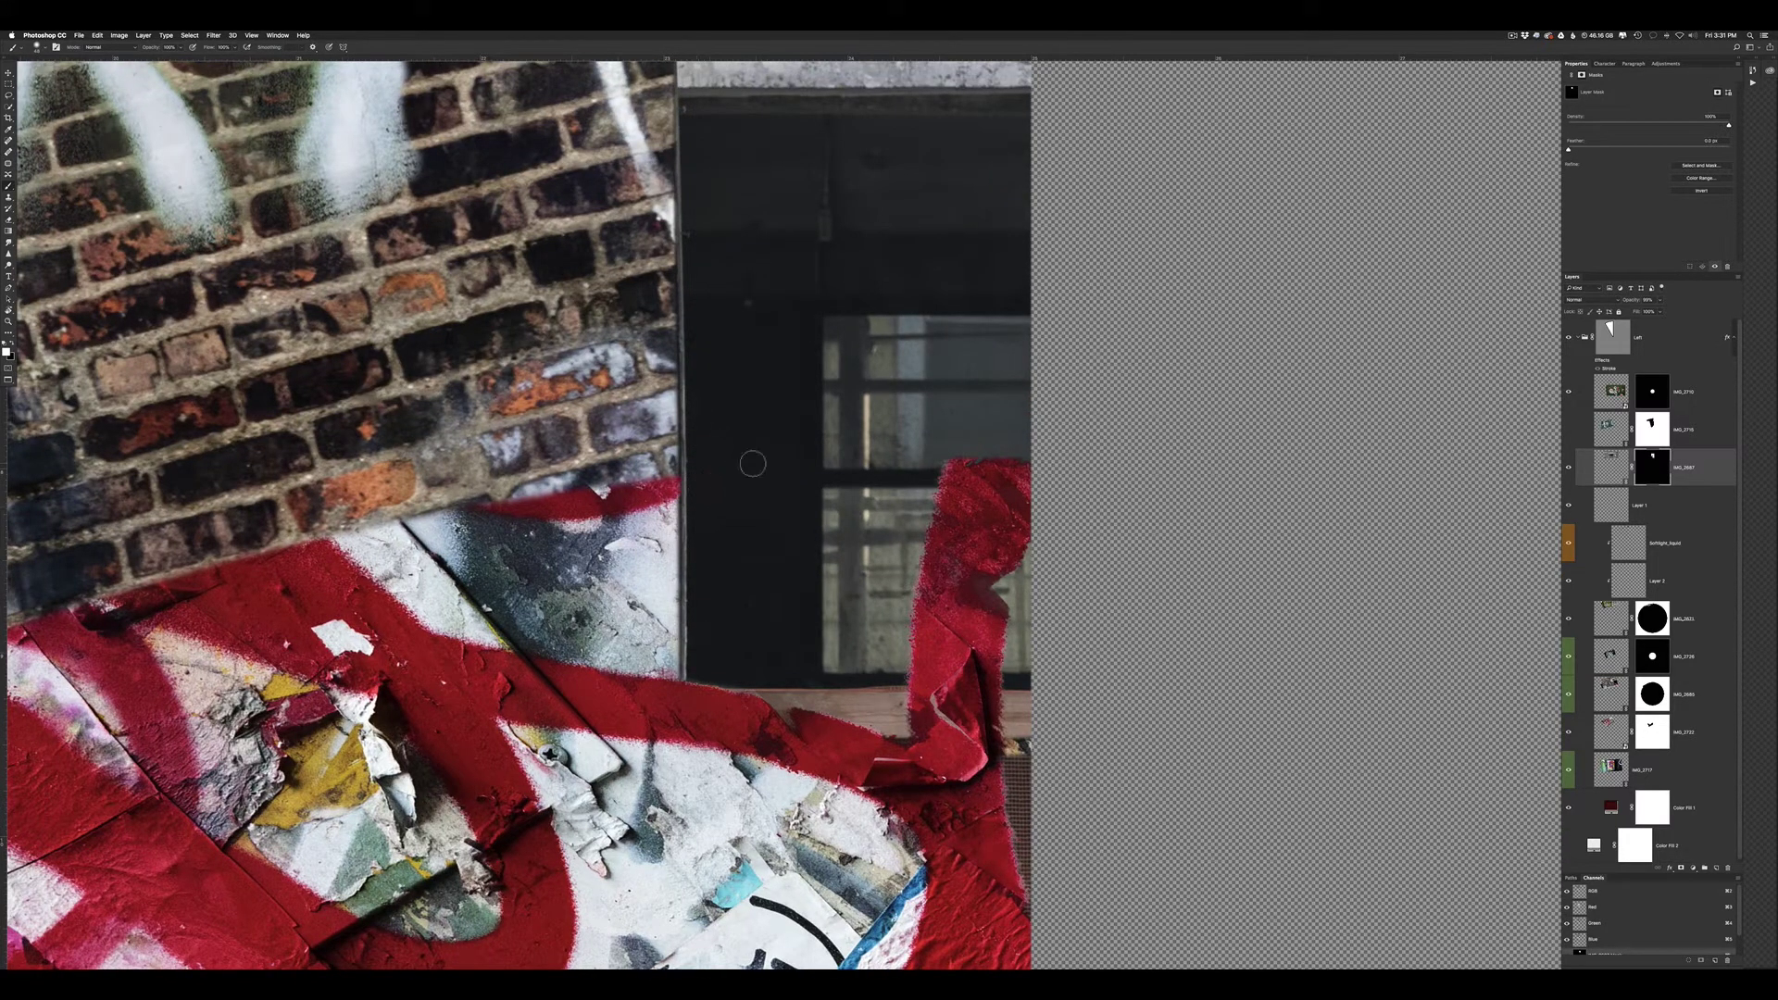
scroll(711, 603, left, 5)
key(ctrl+z)
key(ctrl+z)
key(ctrl+z)
key(ctrl+z)
key(ctrl+z)
key(ctrl+z)
key(ctrl+z)
scroll(979, 773, right, 3)
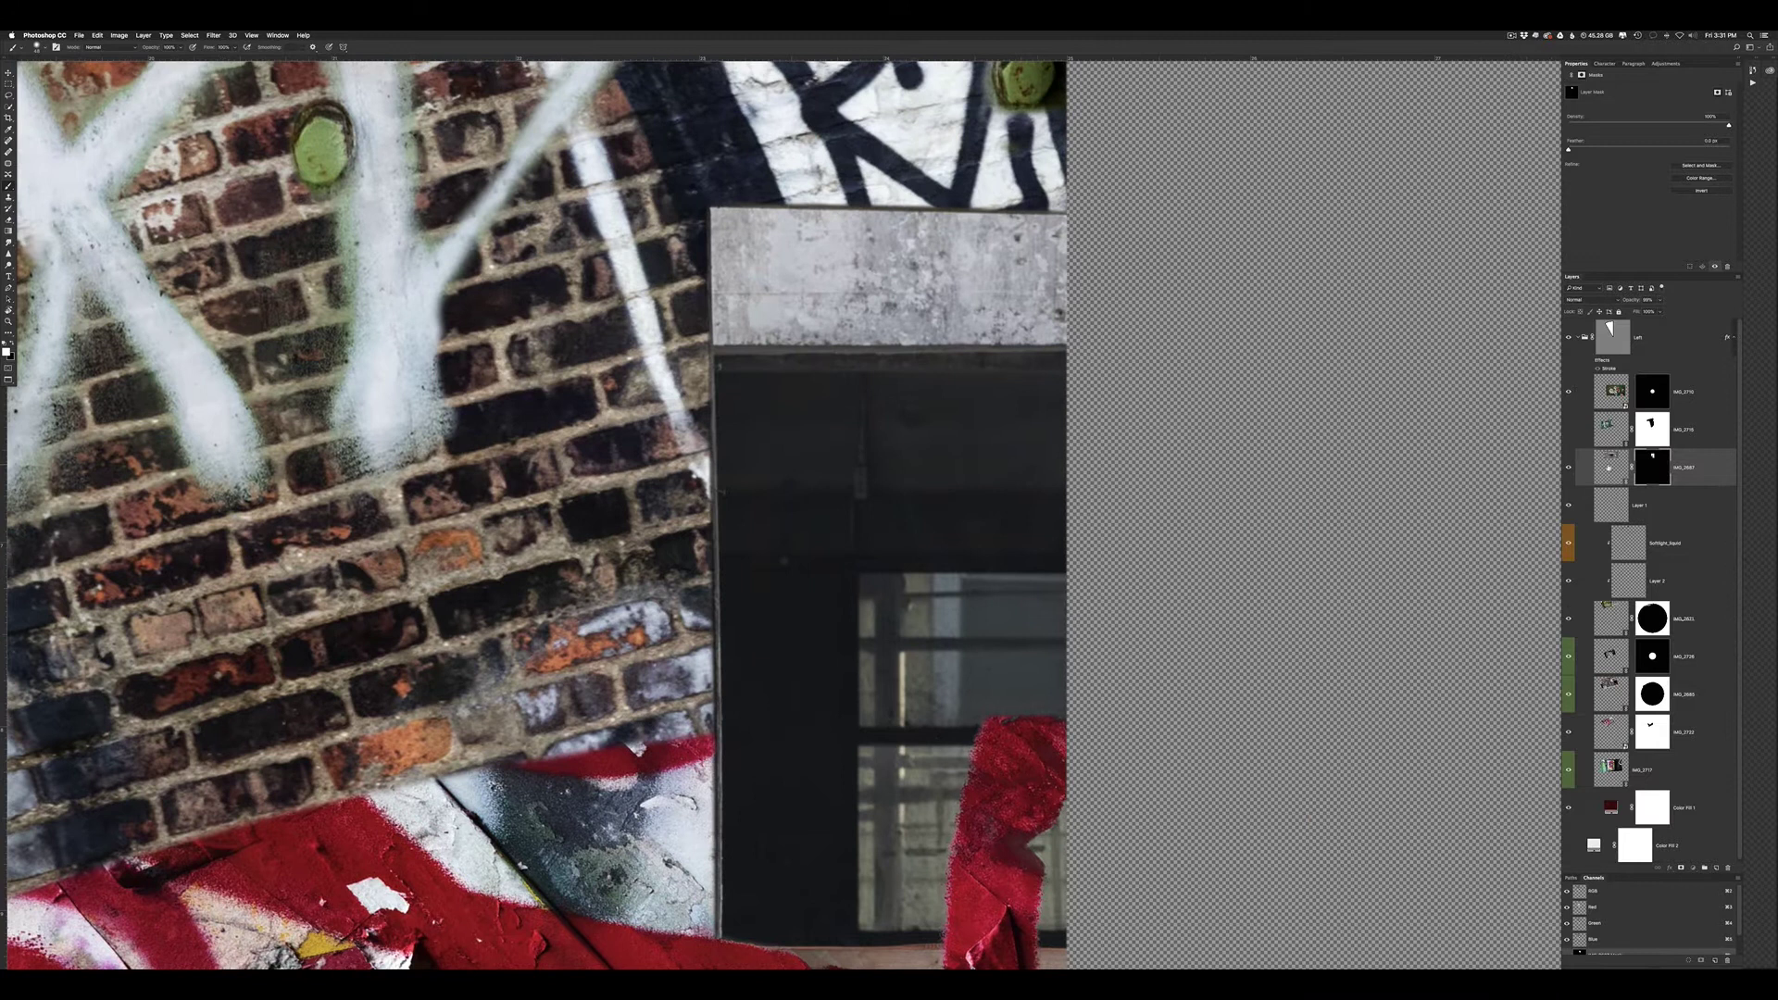
scroll(685, 612, down, 5)
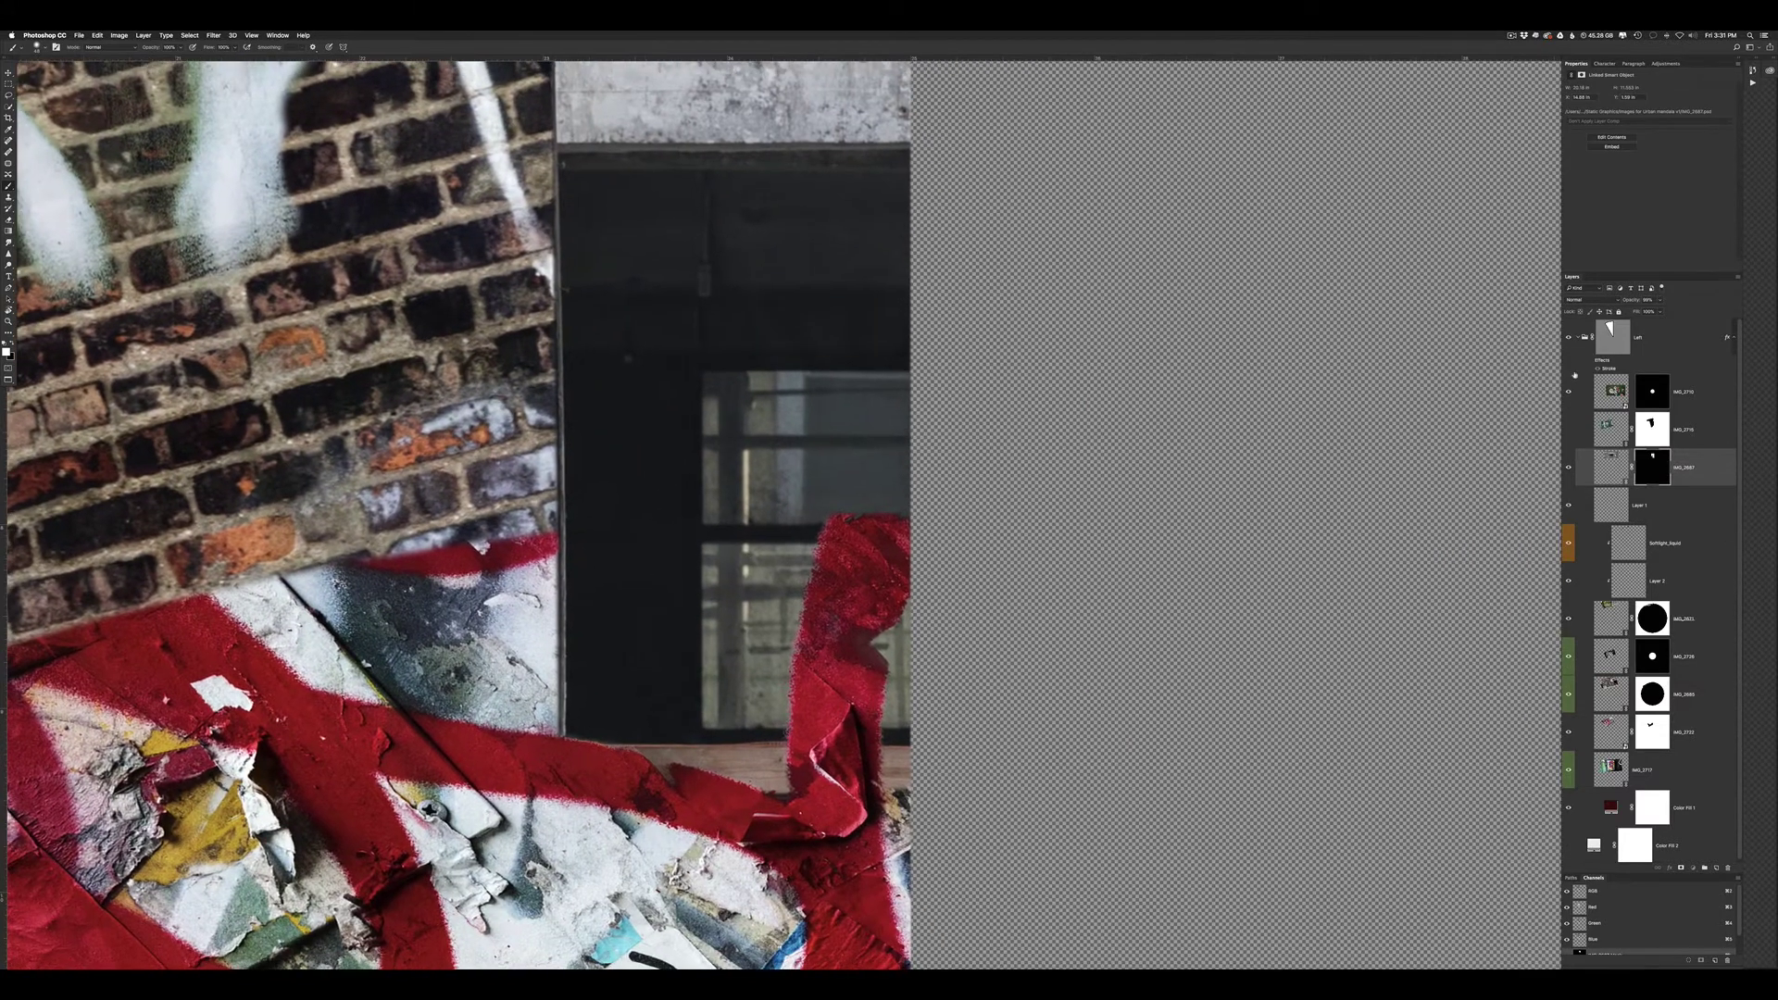
Put the wall photo in a new group named cc with a Curves adjustment layer
click(1608, 467)
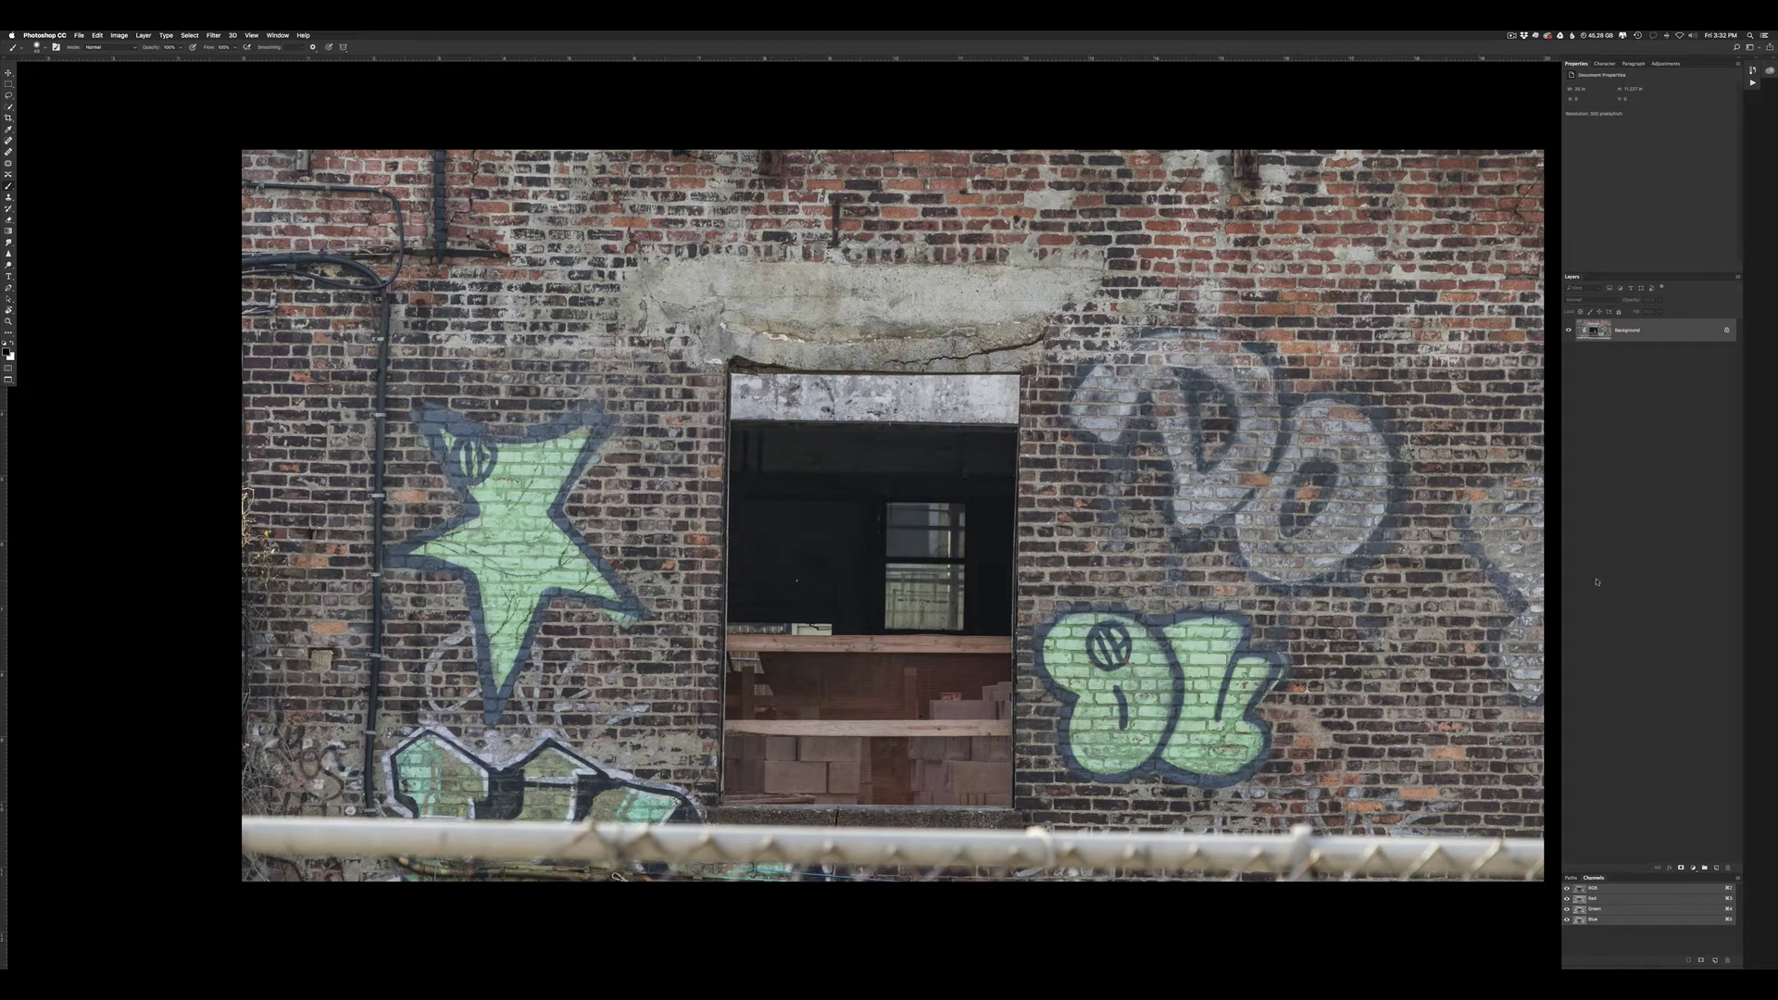
key(ctrl+g)
click(620, 358)
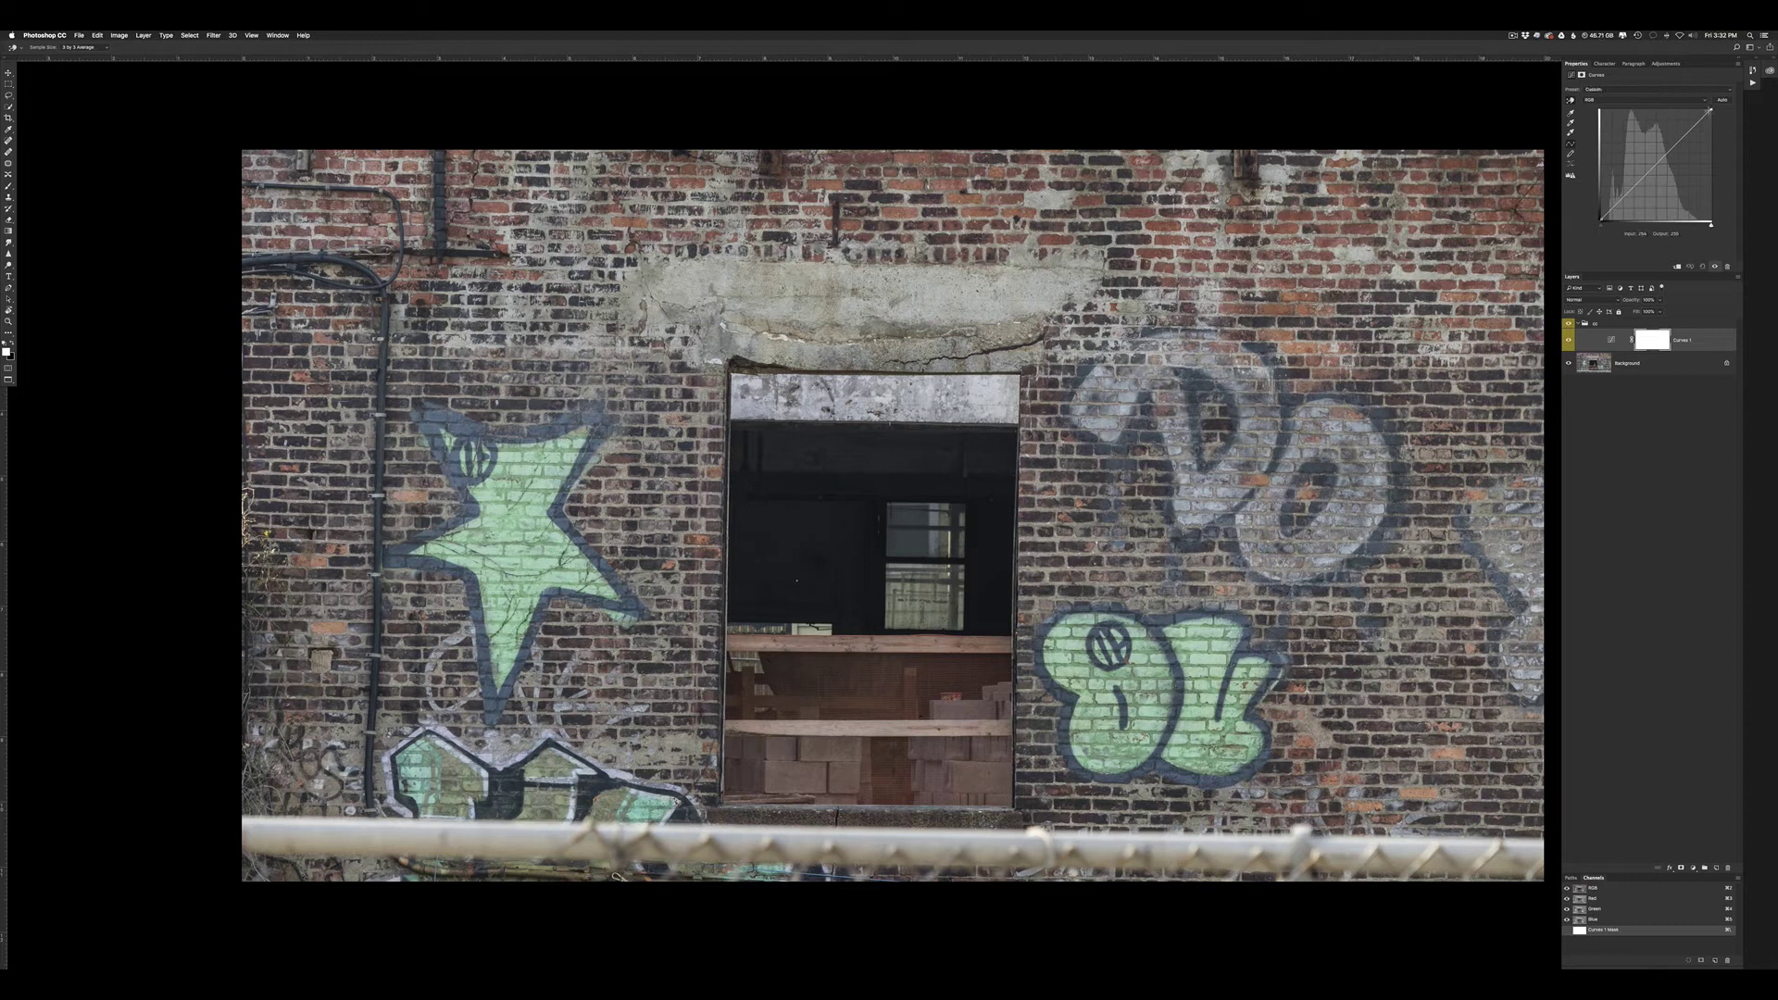
Boost contrast by pulling in the Curves black and white points and lifting the midtones
drag(1711, 224, 1697, 224)
drag(1670, 140, 1667, 132)
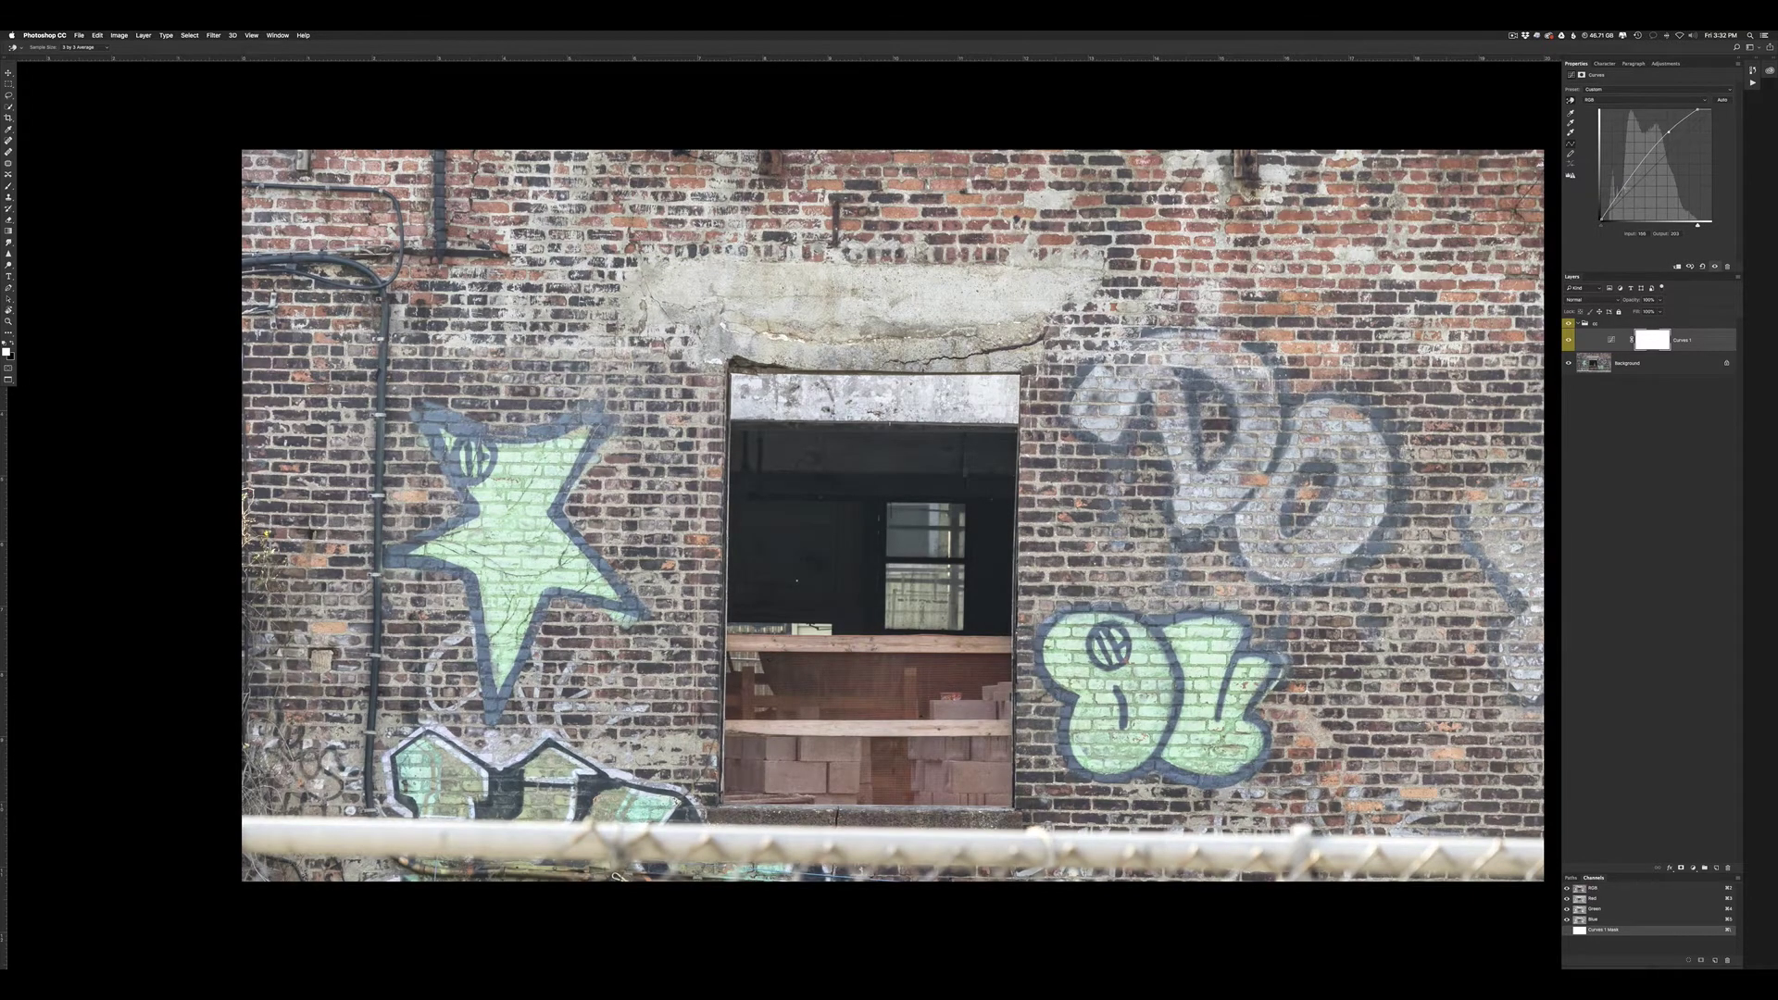
drag(1600, 225, 1615, 225)
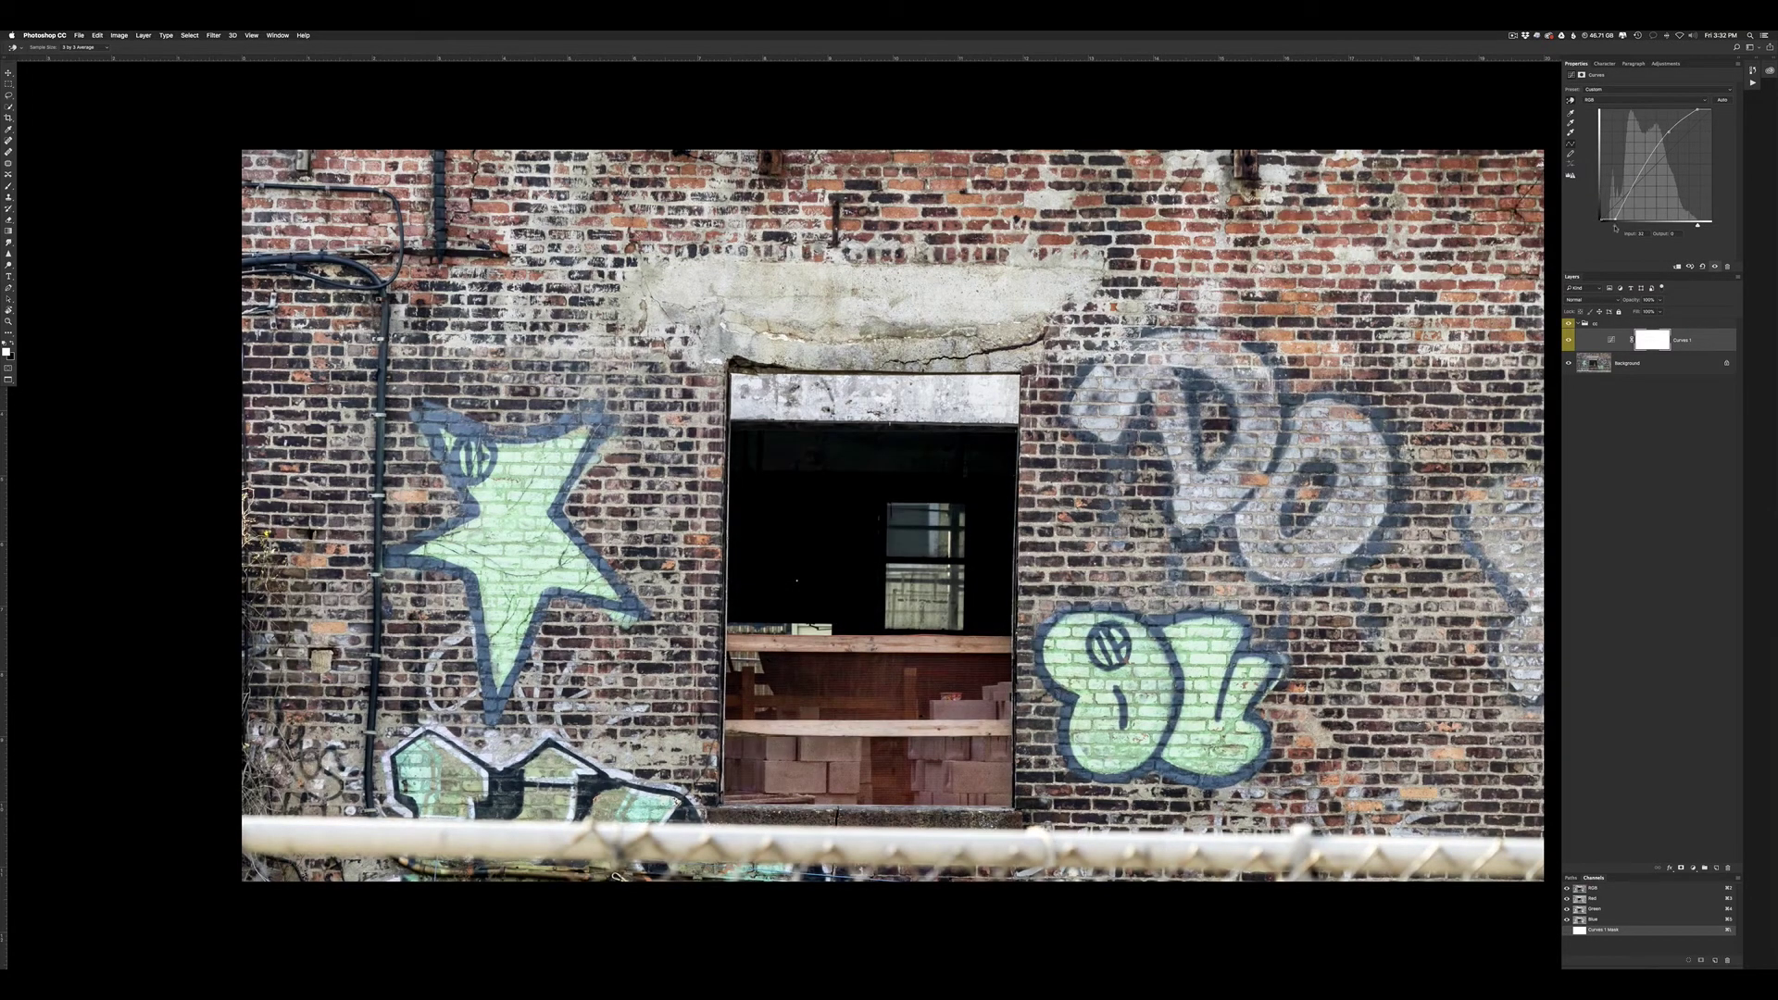
drag(1632, 189, 1632, 192)
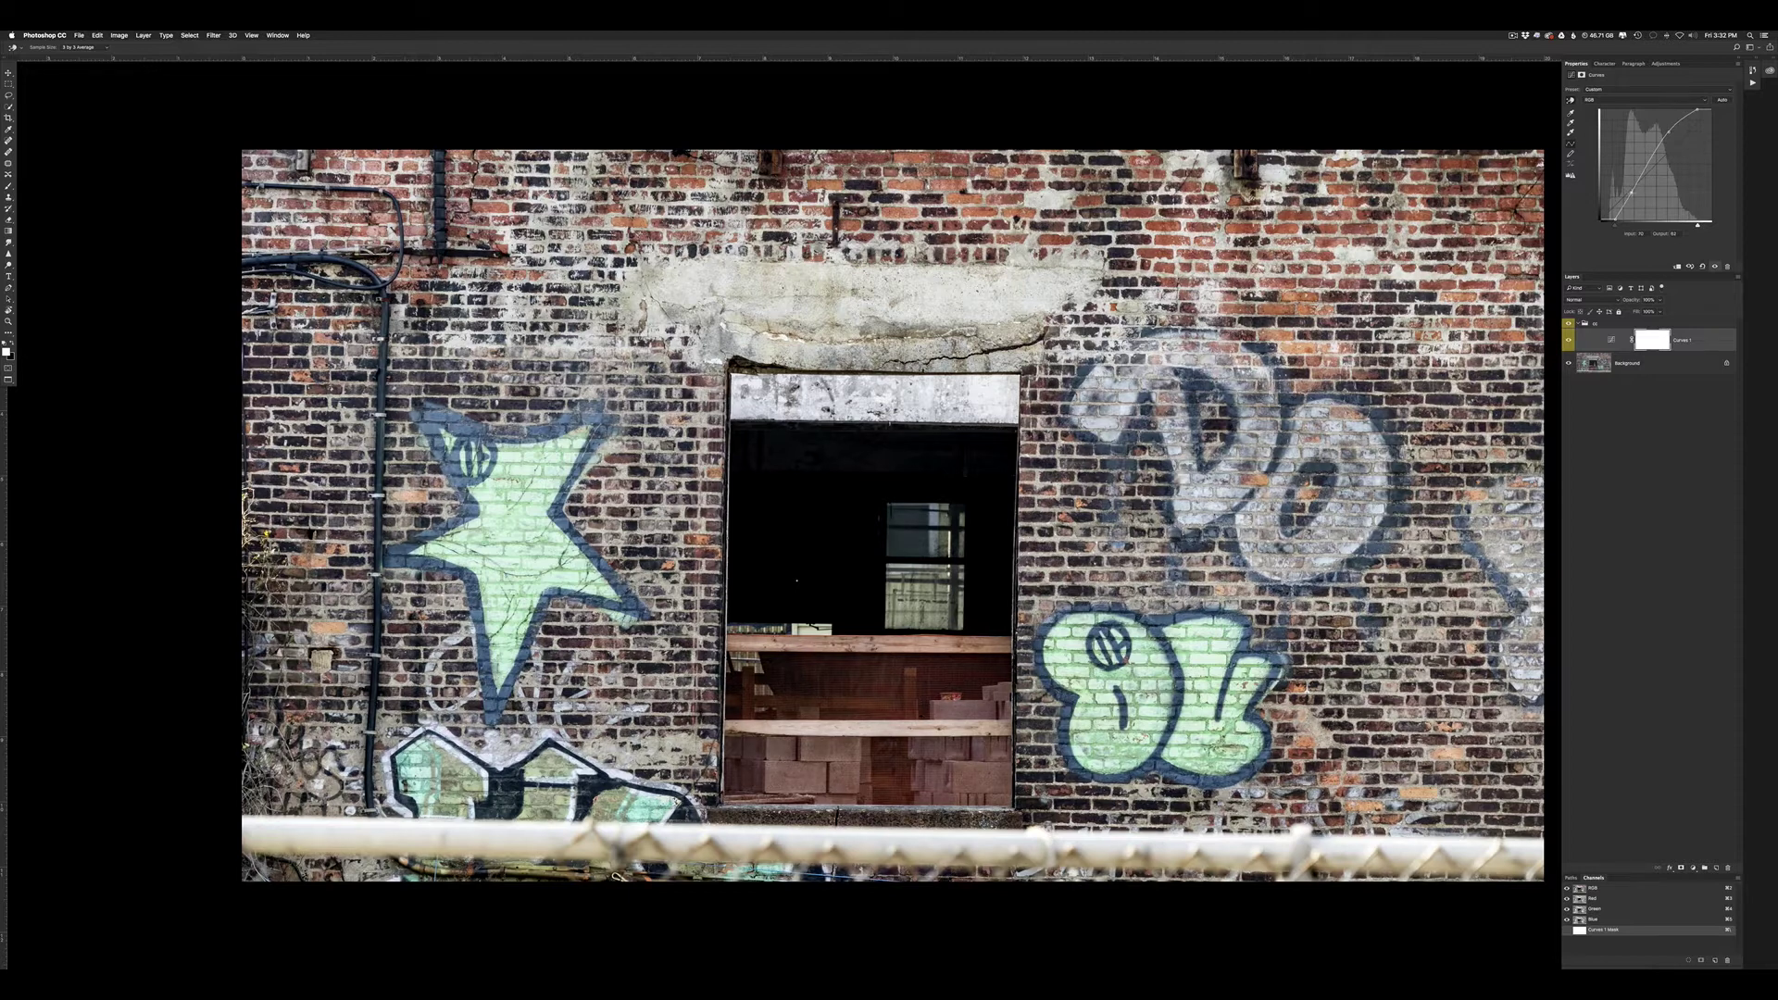
scroll(914, 510, up, 3)
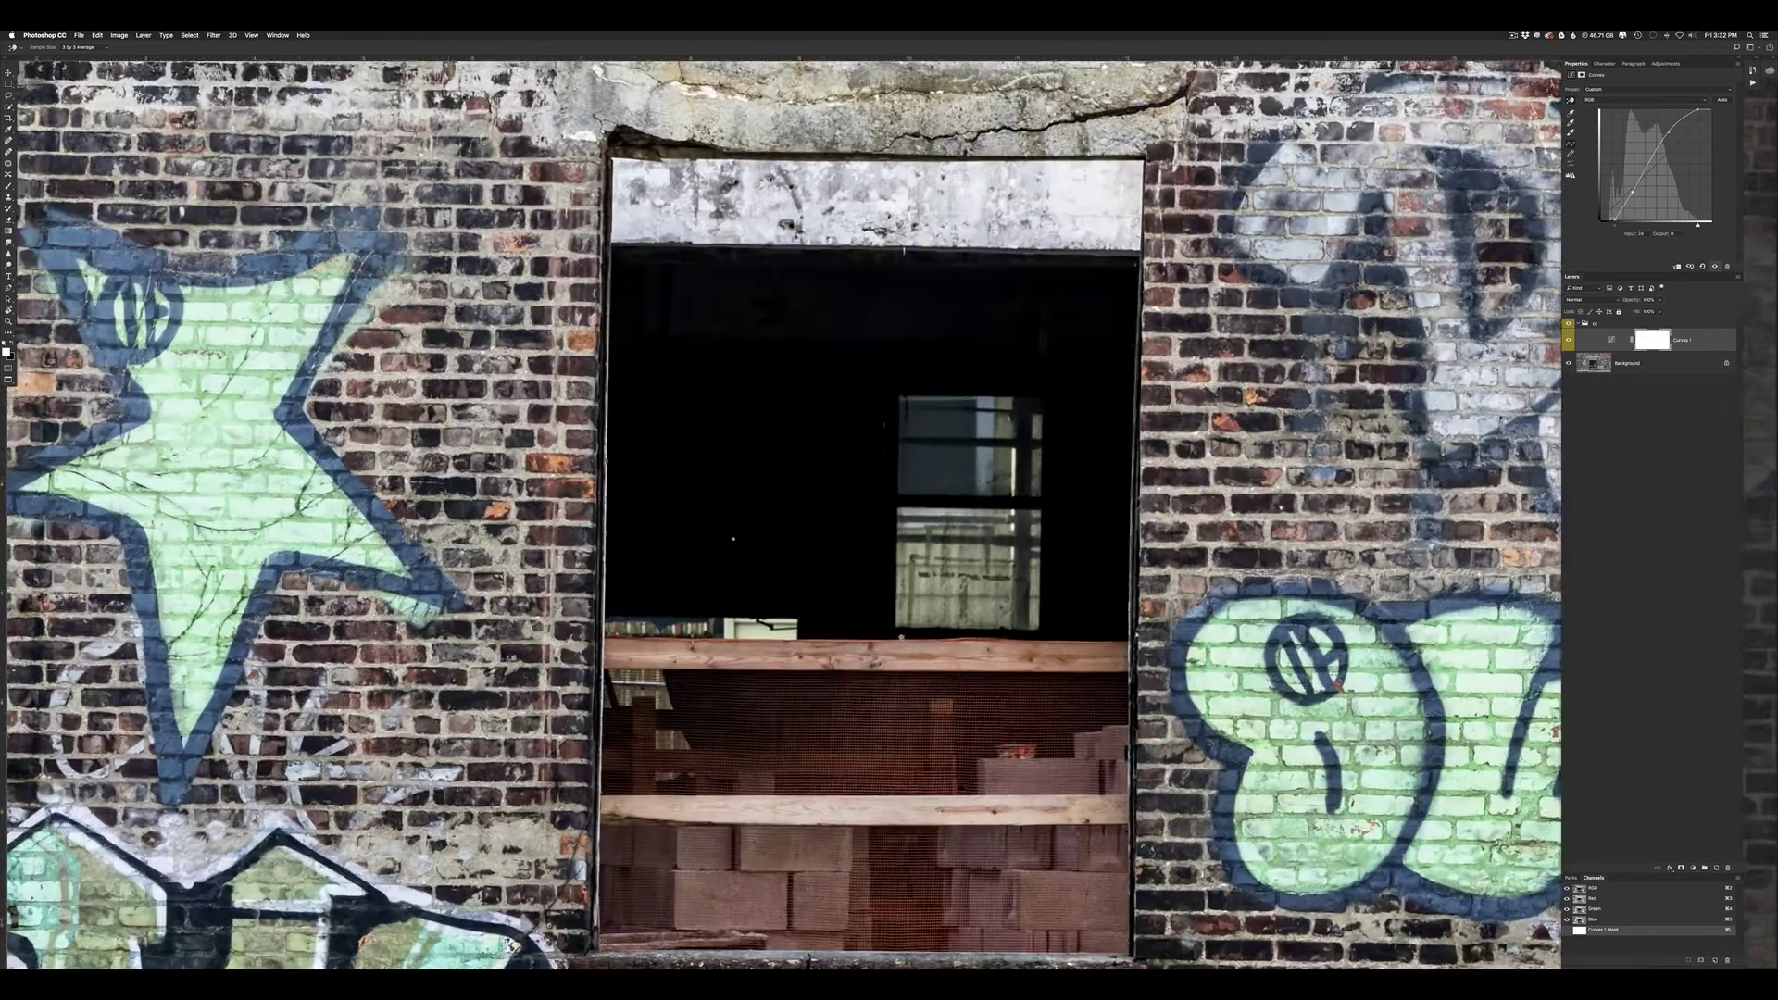
scroll(914, 509, up, 2)
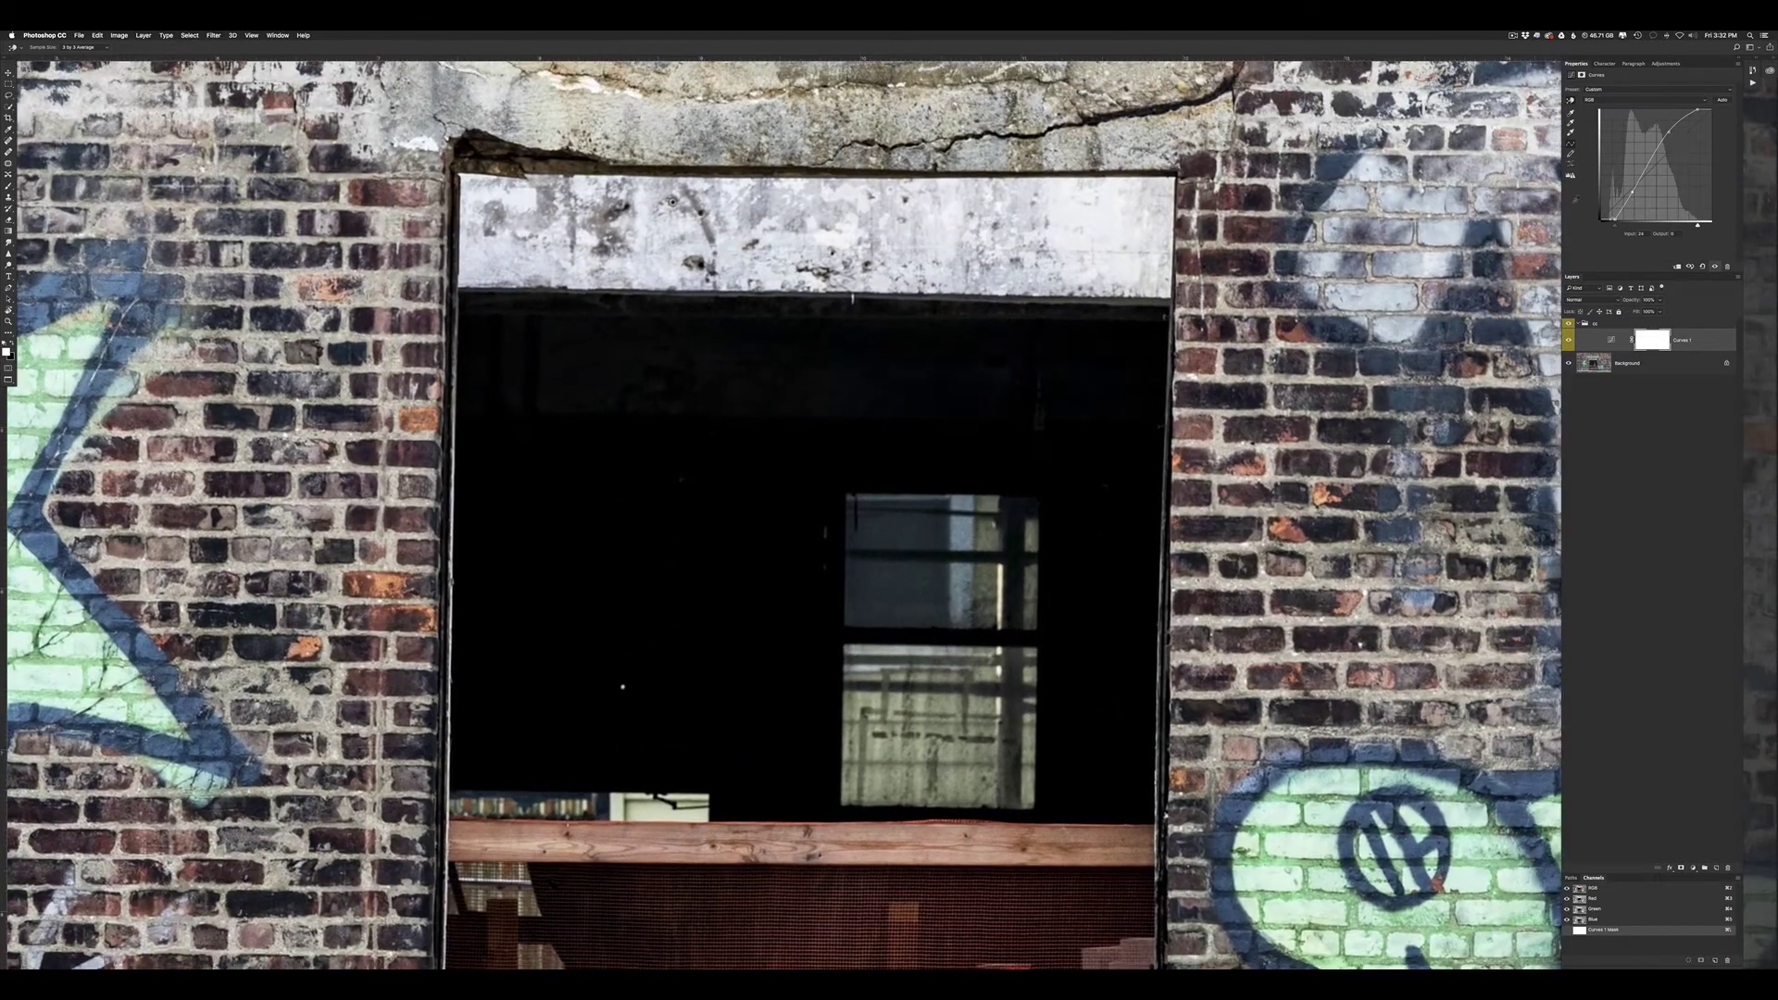
drag(1665, 133, 1601, 220)
scroll(783, 512, left, 5)
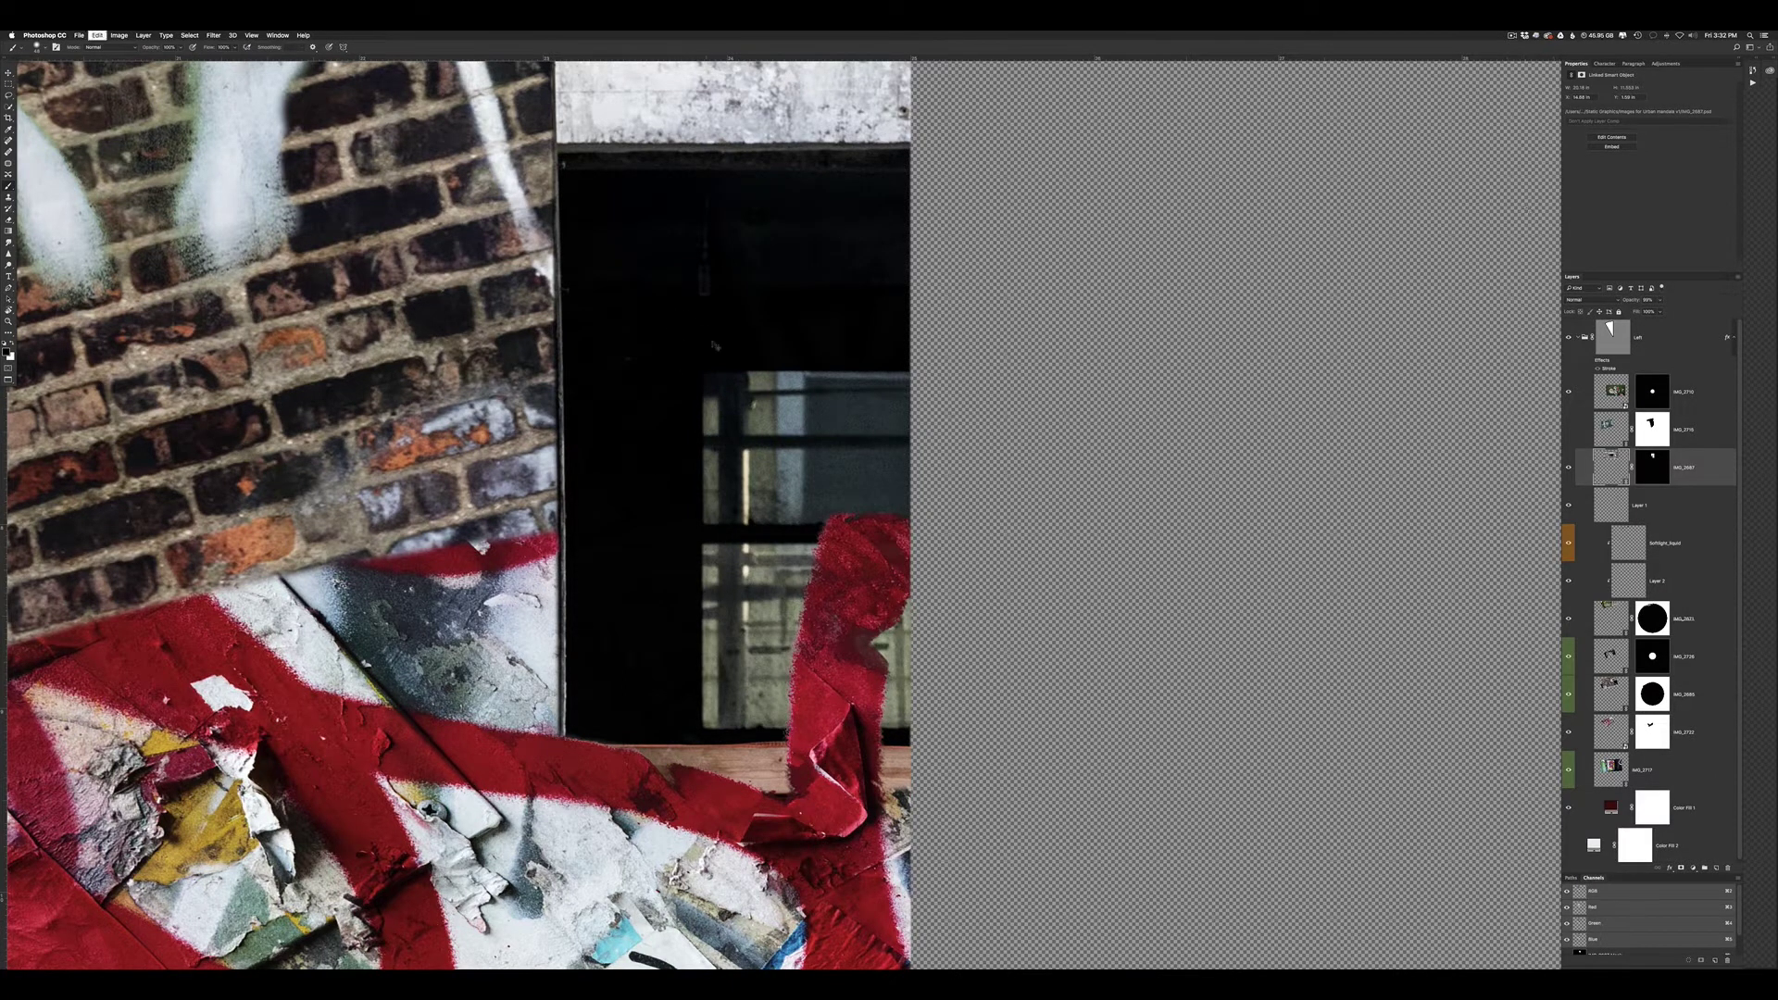
Show the IMG_2715 door photo layer and make it the active layer
scroll(887, 510, down, 5)
scroll(440, 565, down, 5)
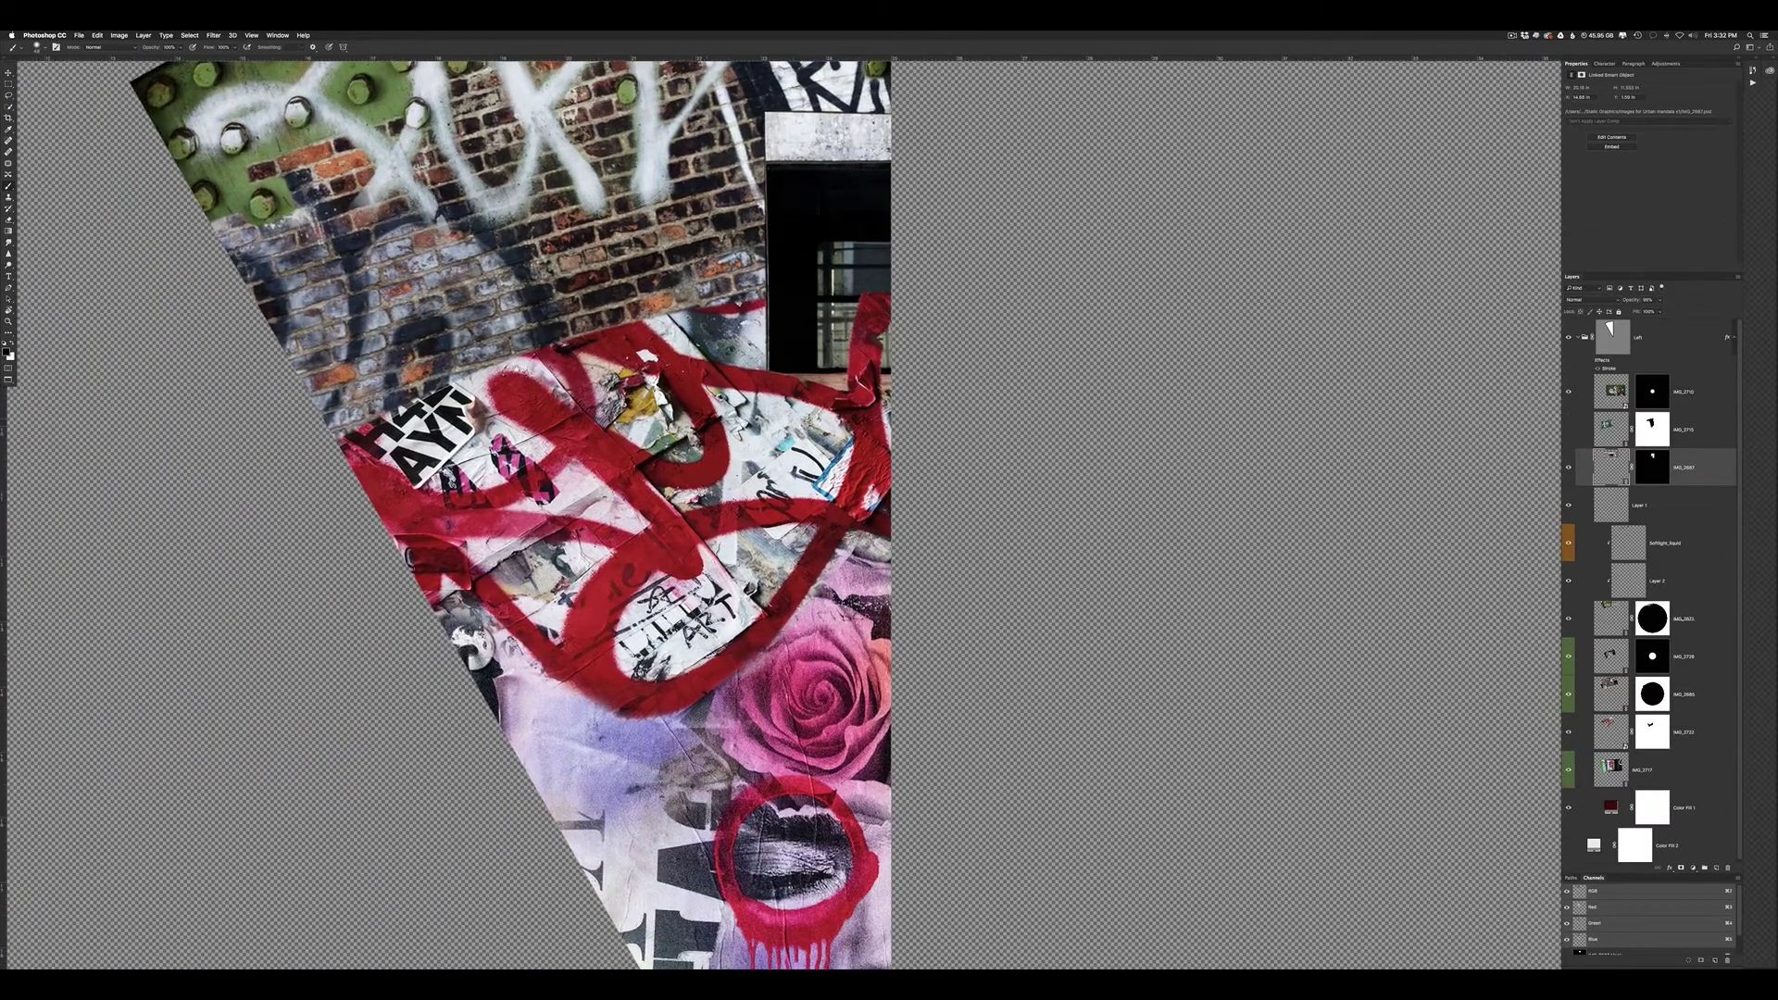
scroll(440, 564, left, 5)
scroll(440, 564, down, 2)
scroll(441, 564, right, 2)
scroll(441, 564, down, 3)
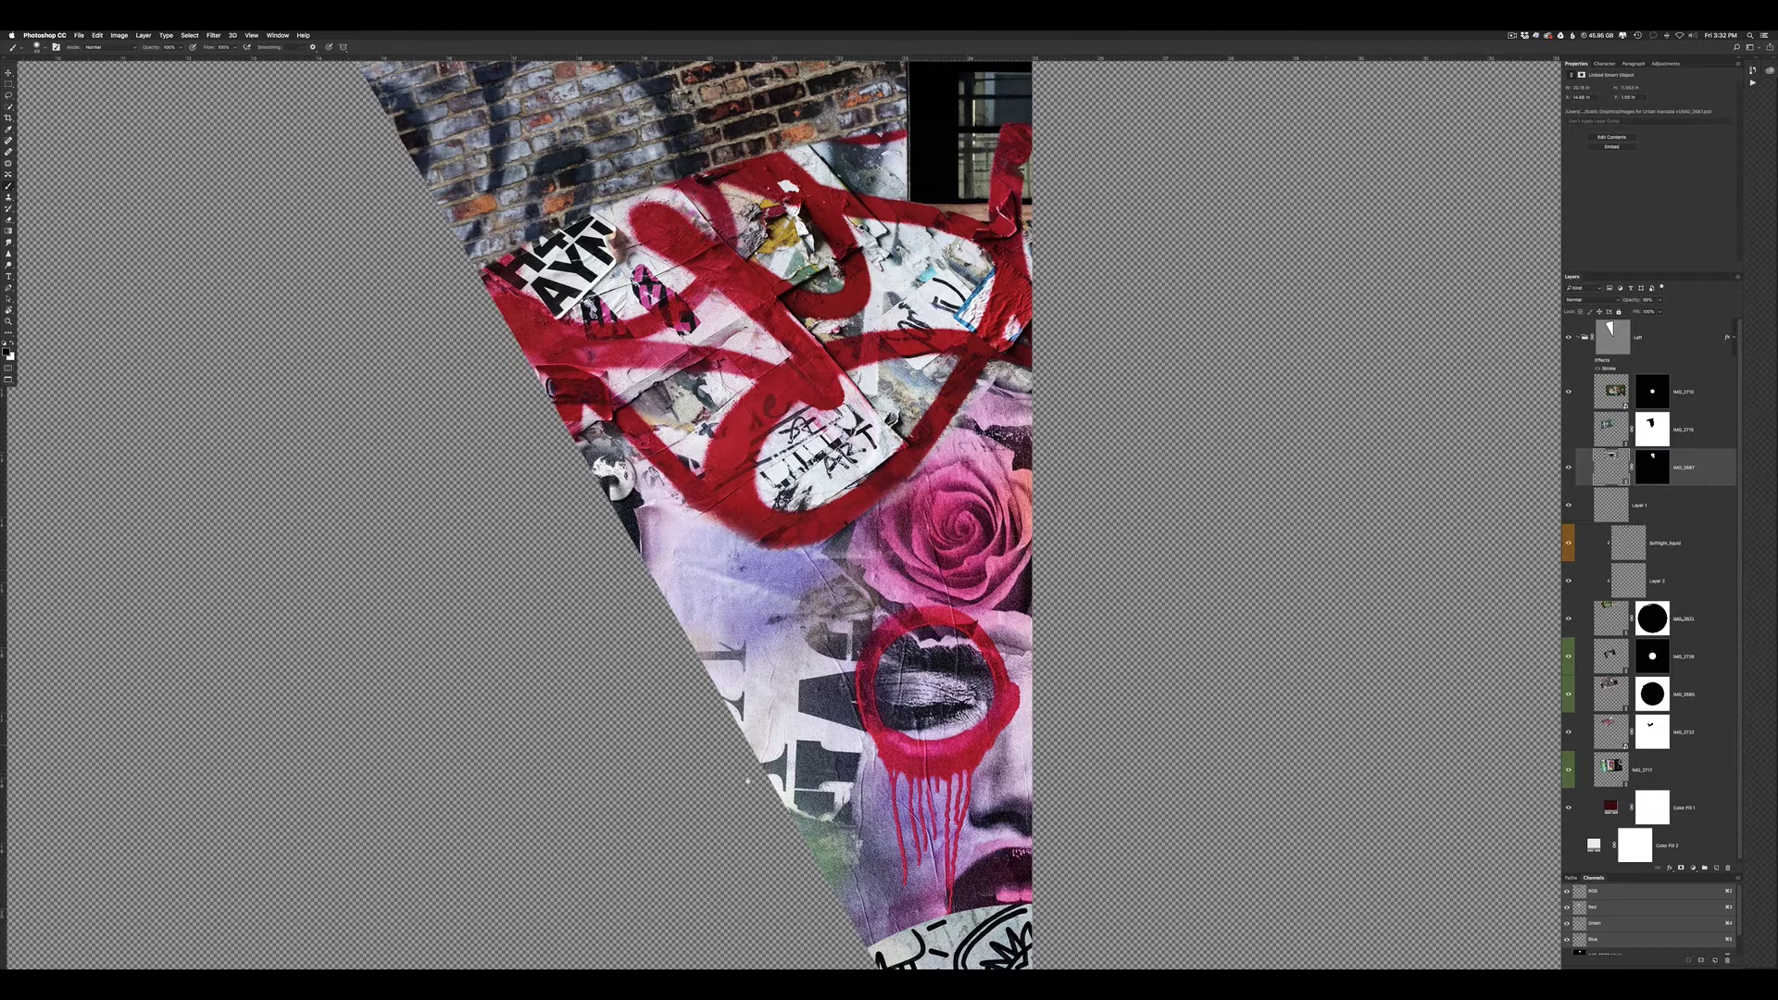
scroll(774, 509, down, 5)
scroll(774, 508, down, 2)
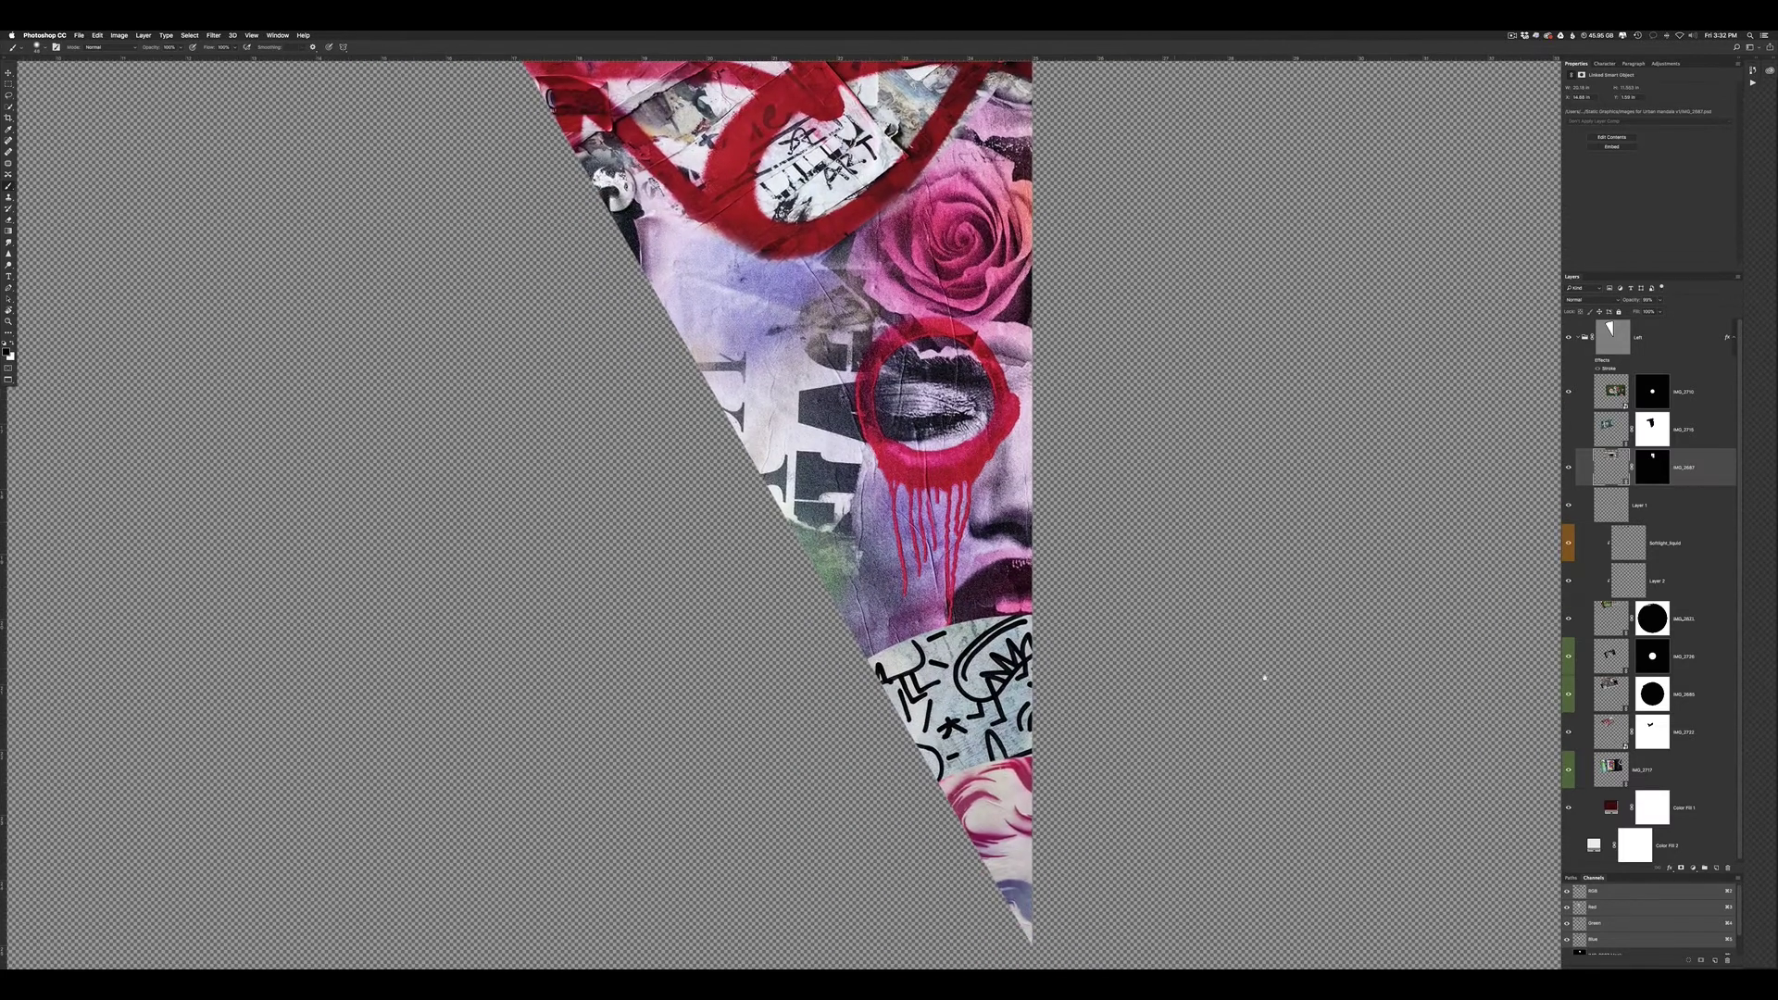
click(1569, 427)
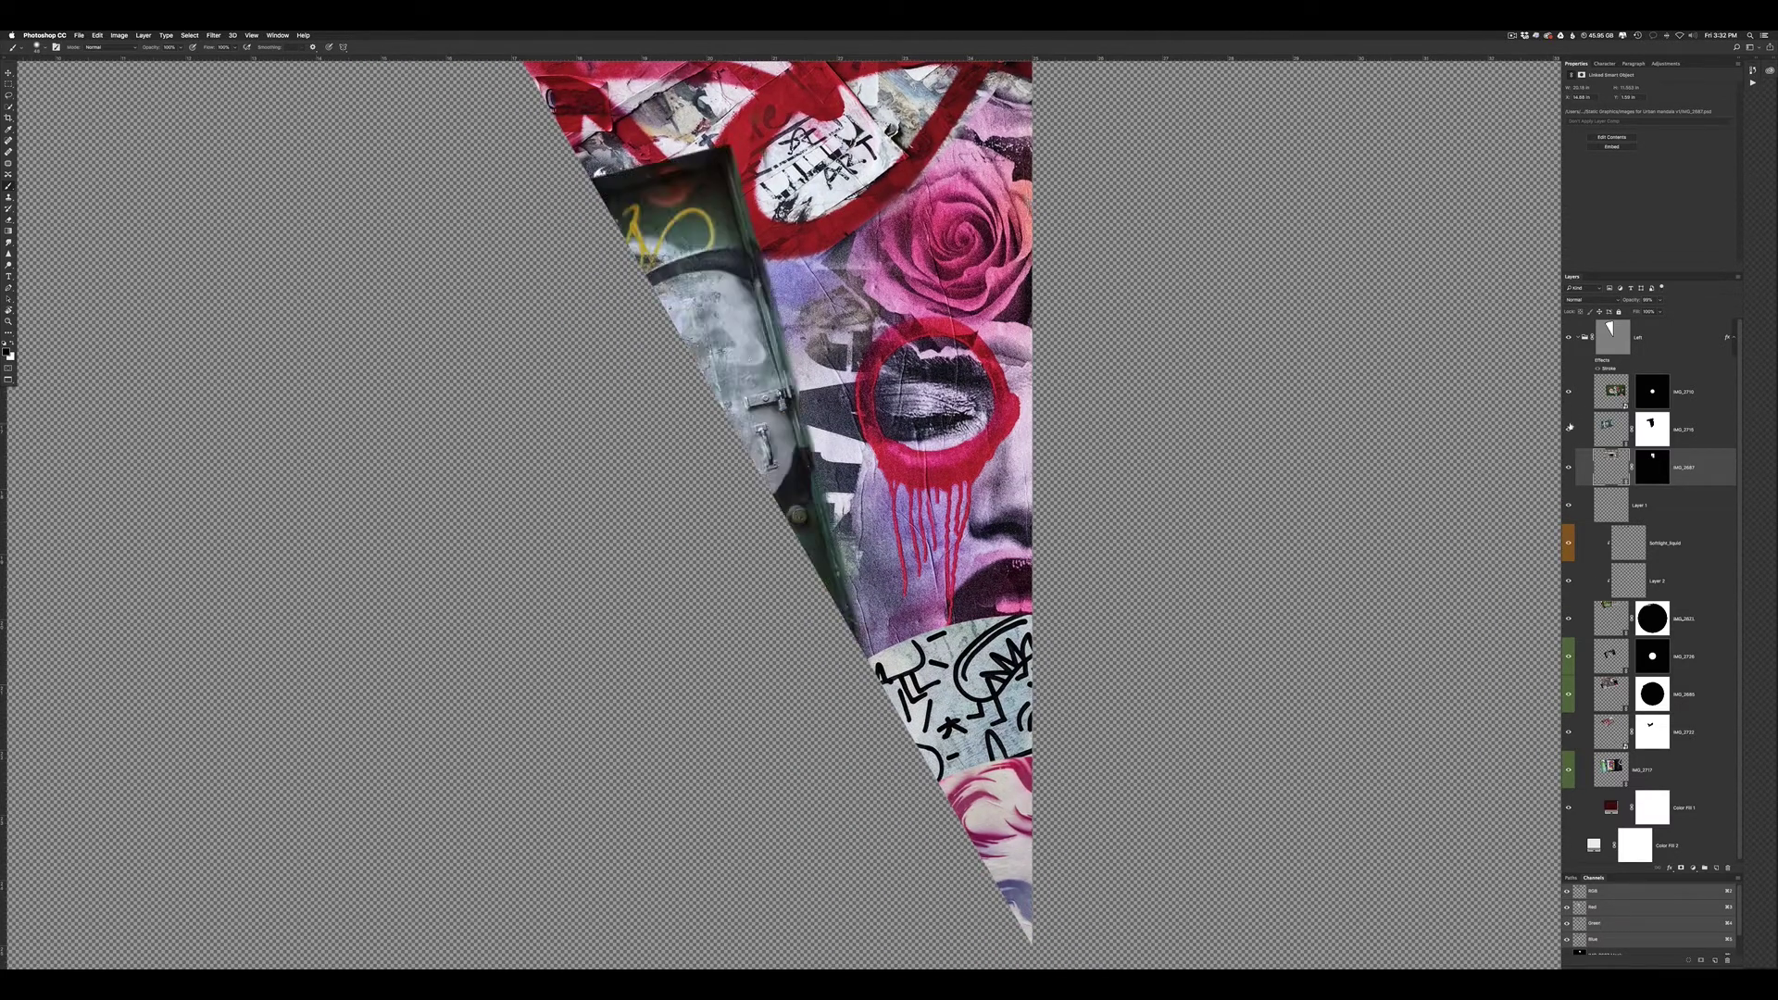
click(1623, 432)
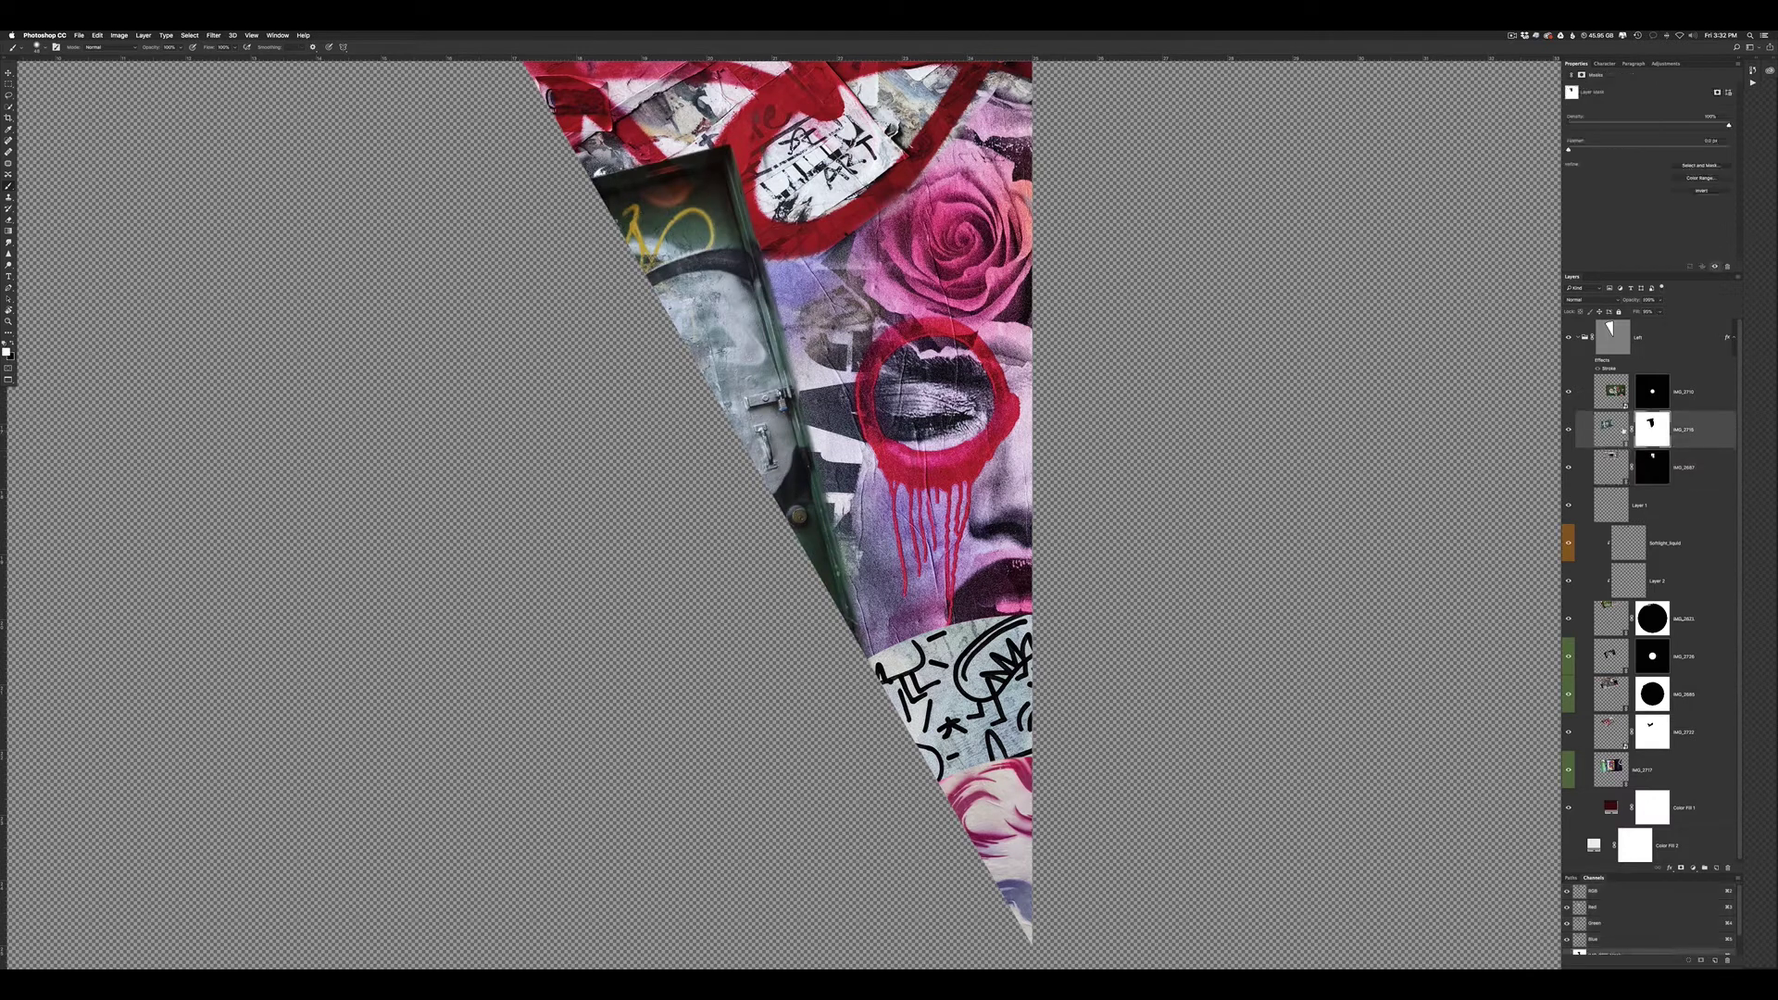
Paint black on the mask just above the door's top edge, then restore the paint colours
scroll(740, 138, up, 3)
scroll(741, 138, up, 2)
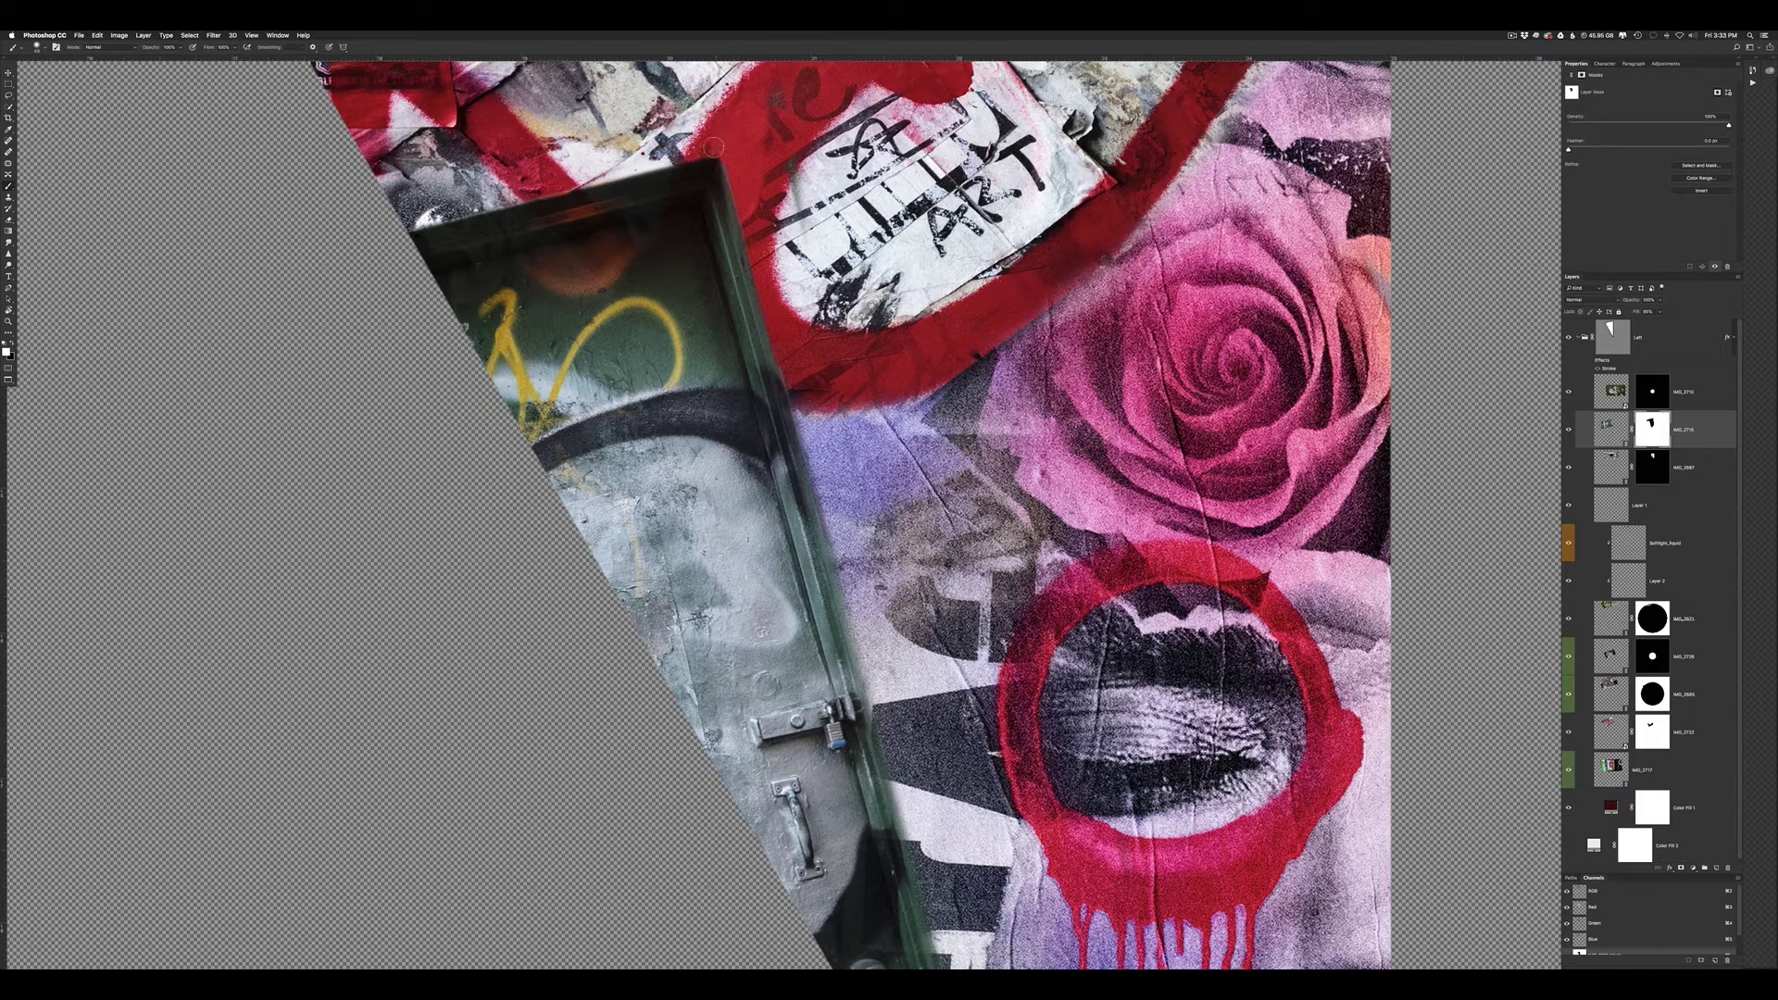
key(x)
drag(687, 156, 653, 164)
key(x)
key(x)
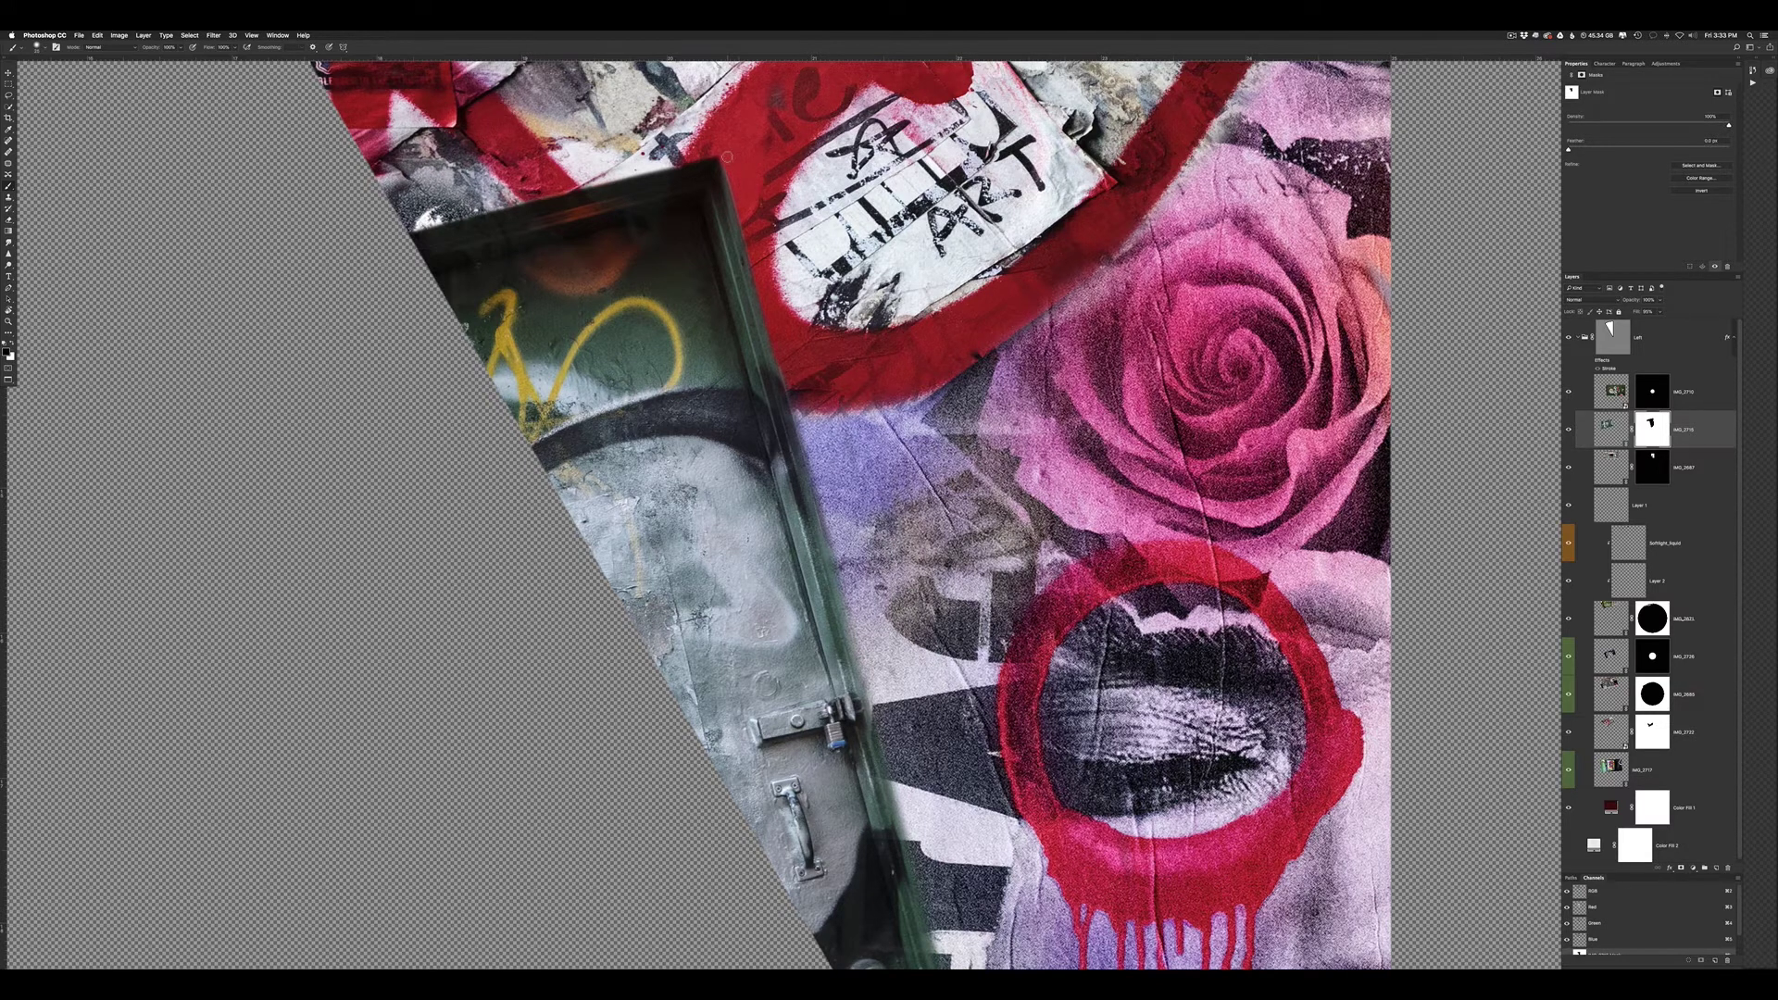
scroll(783, 514, down, 5)
scroll(782, 514, down, 3)
scroll(782, 514, up, 8)
scroll(783, 513, right, 2)
scroll(616, 192, down, 3)
scroll(616, 192, right, 3)
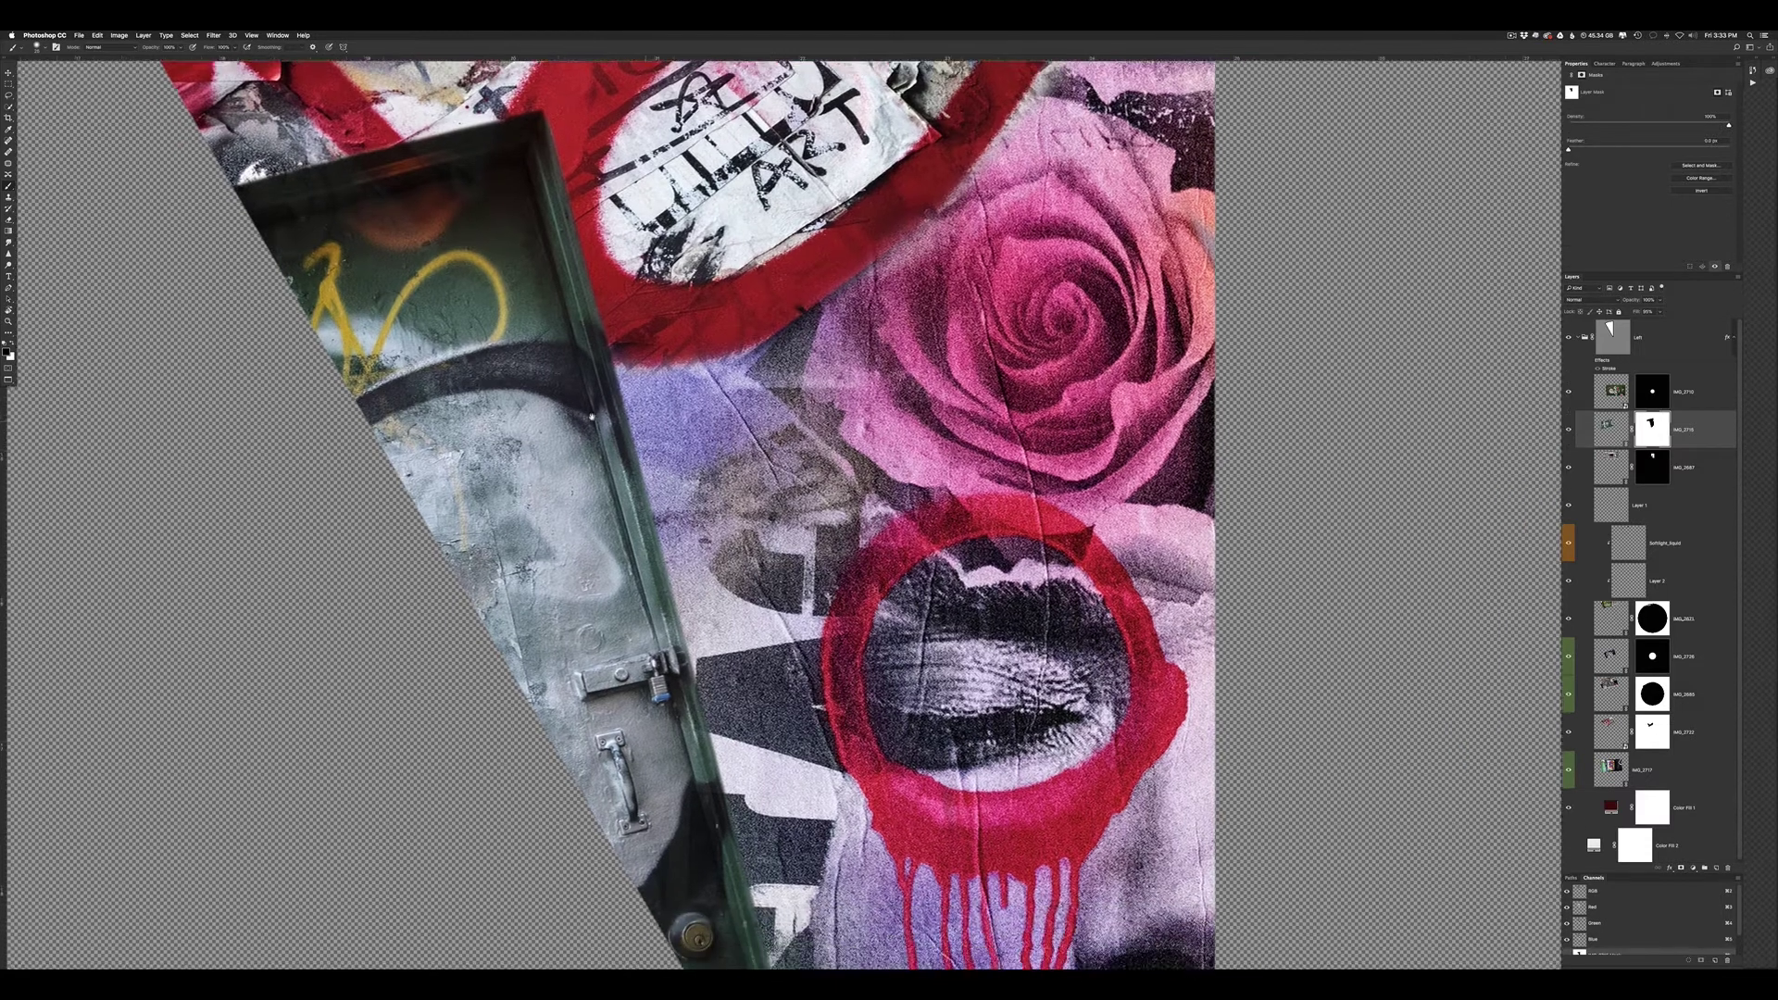
scroll(583, 222, right, 1)
scroll(550, 247, down, 2)
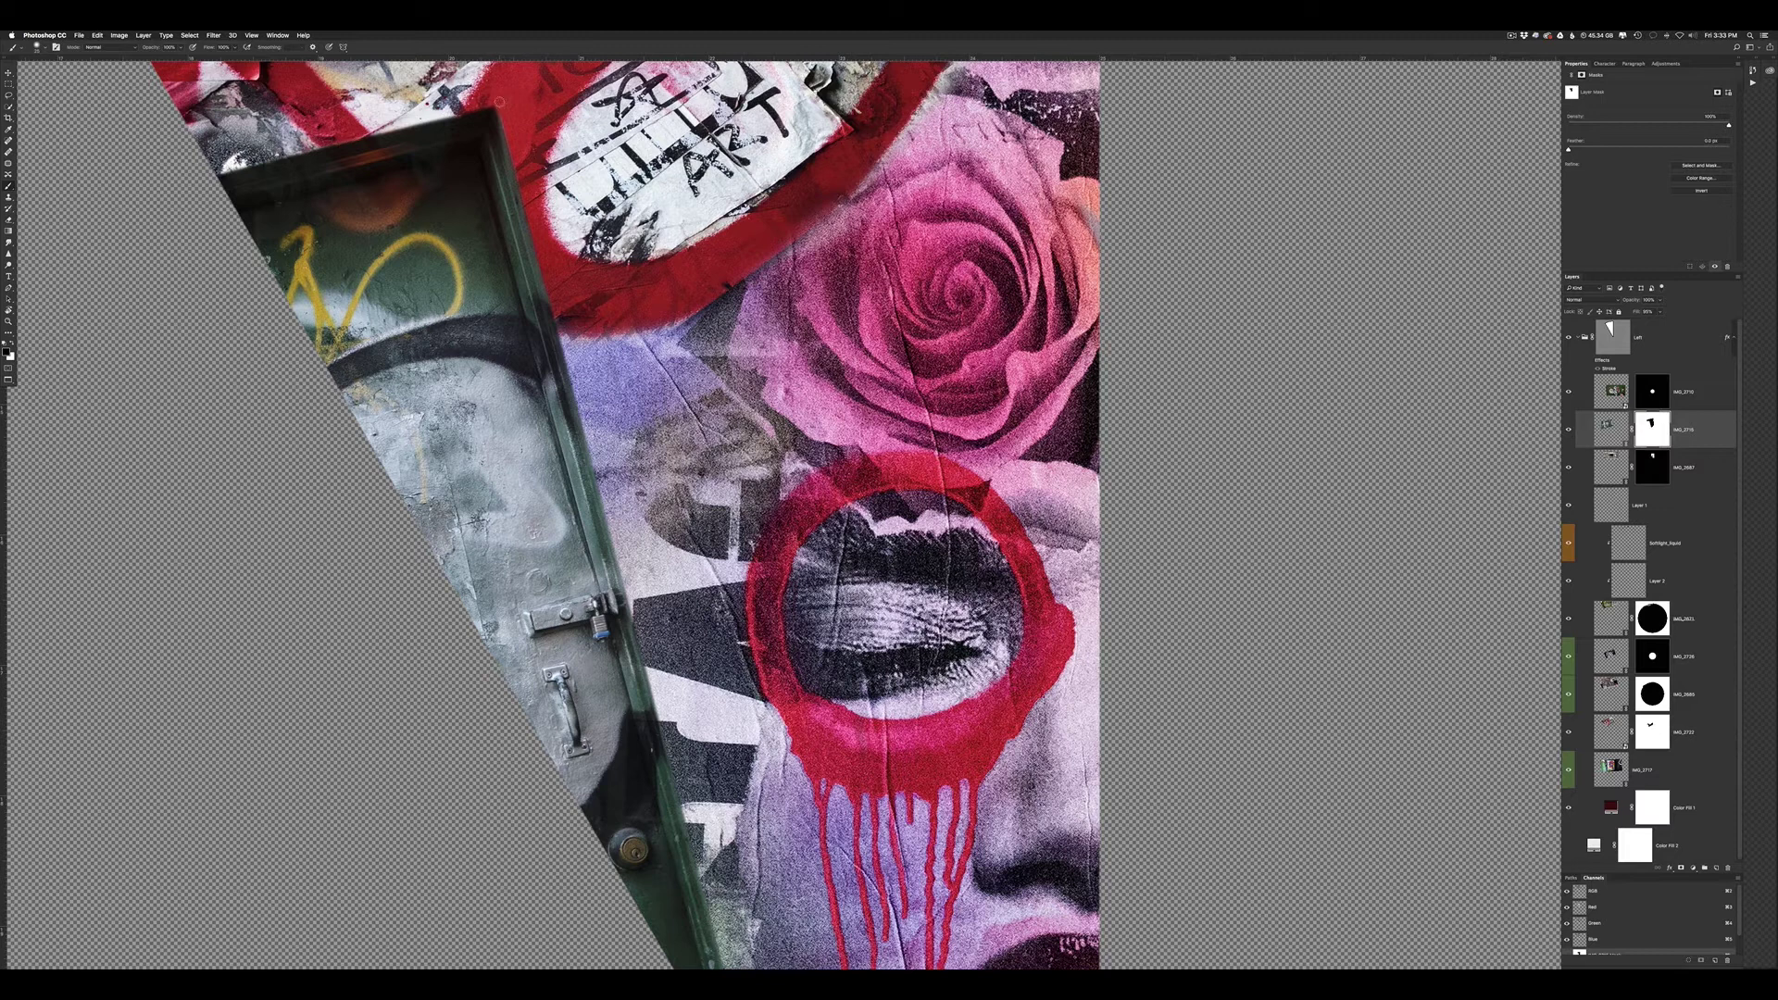
scroll(537, 309, down, 7)
scroll(537, 310, right, 2)
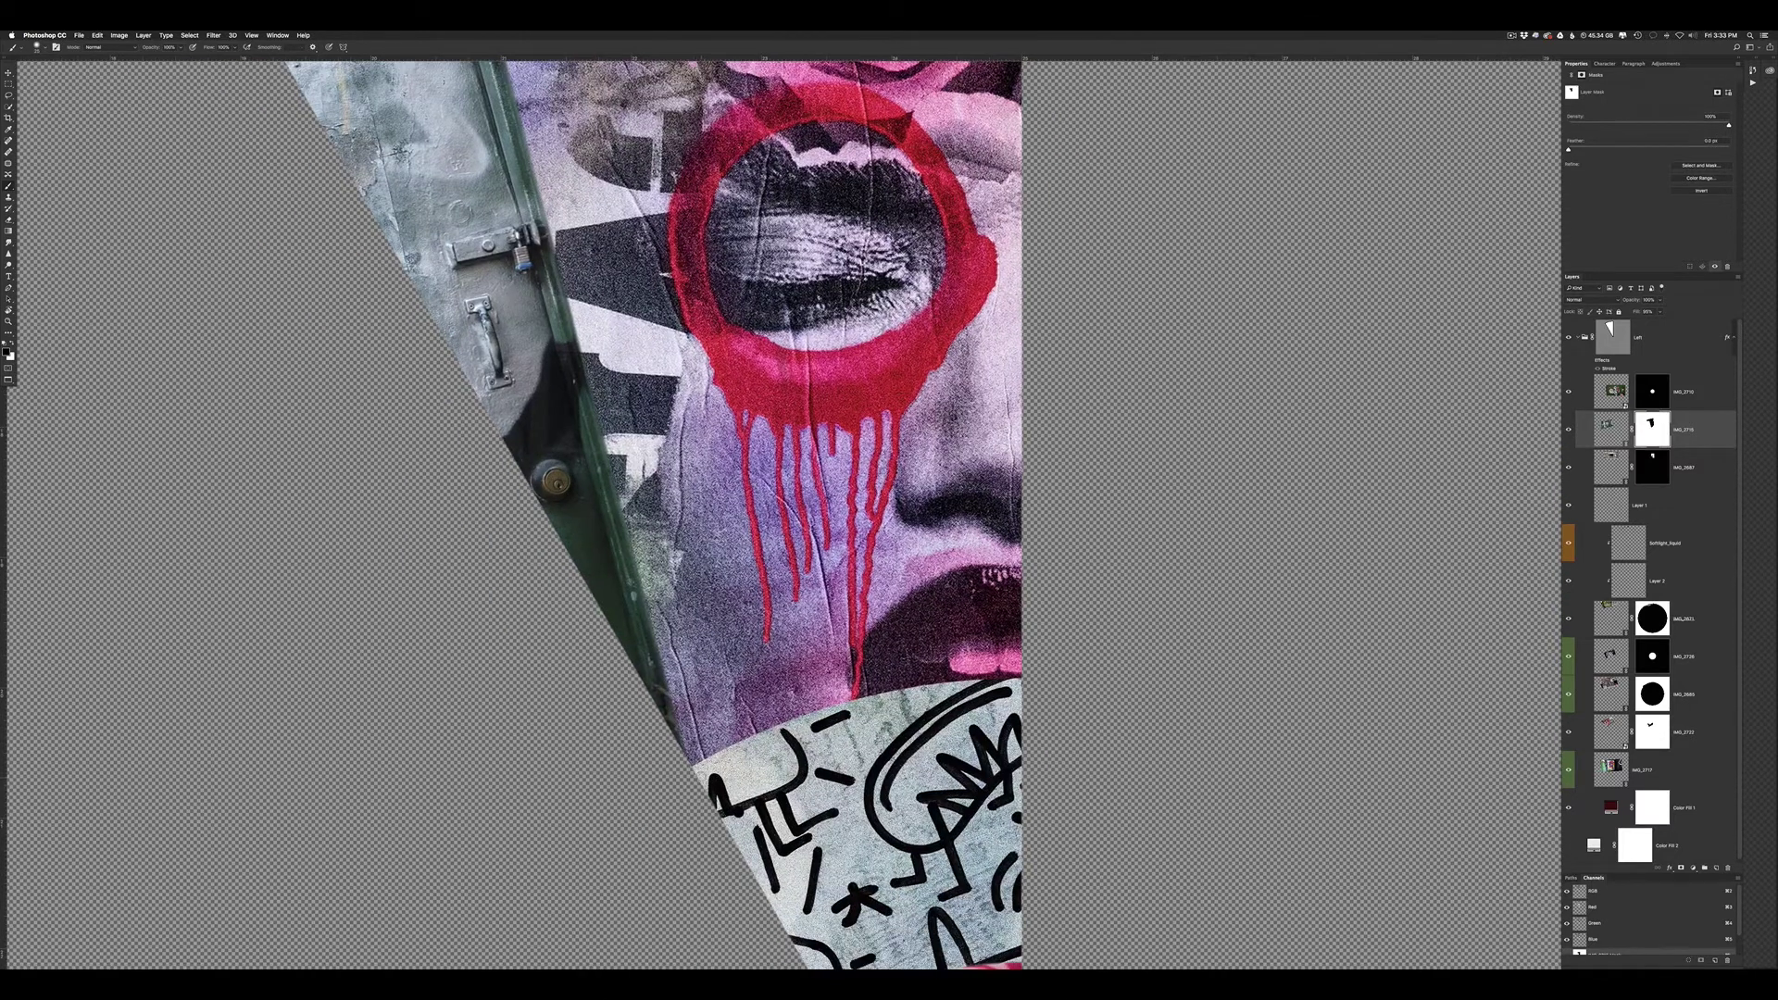
scroll(589, 398, up, 6)
scroll(589, 398, left, 2)
scroll(630, 278, up, 2)
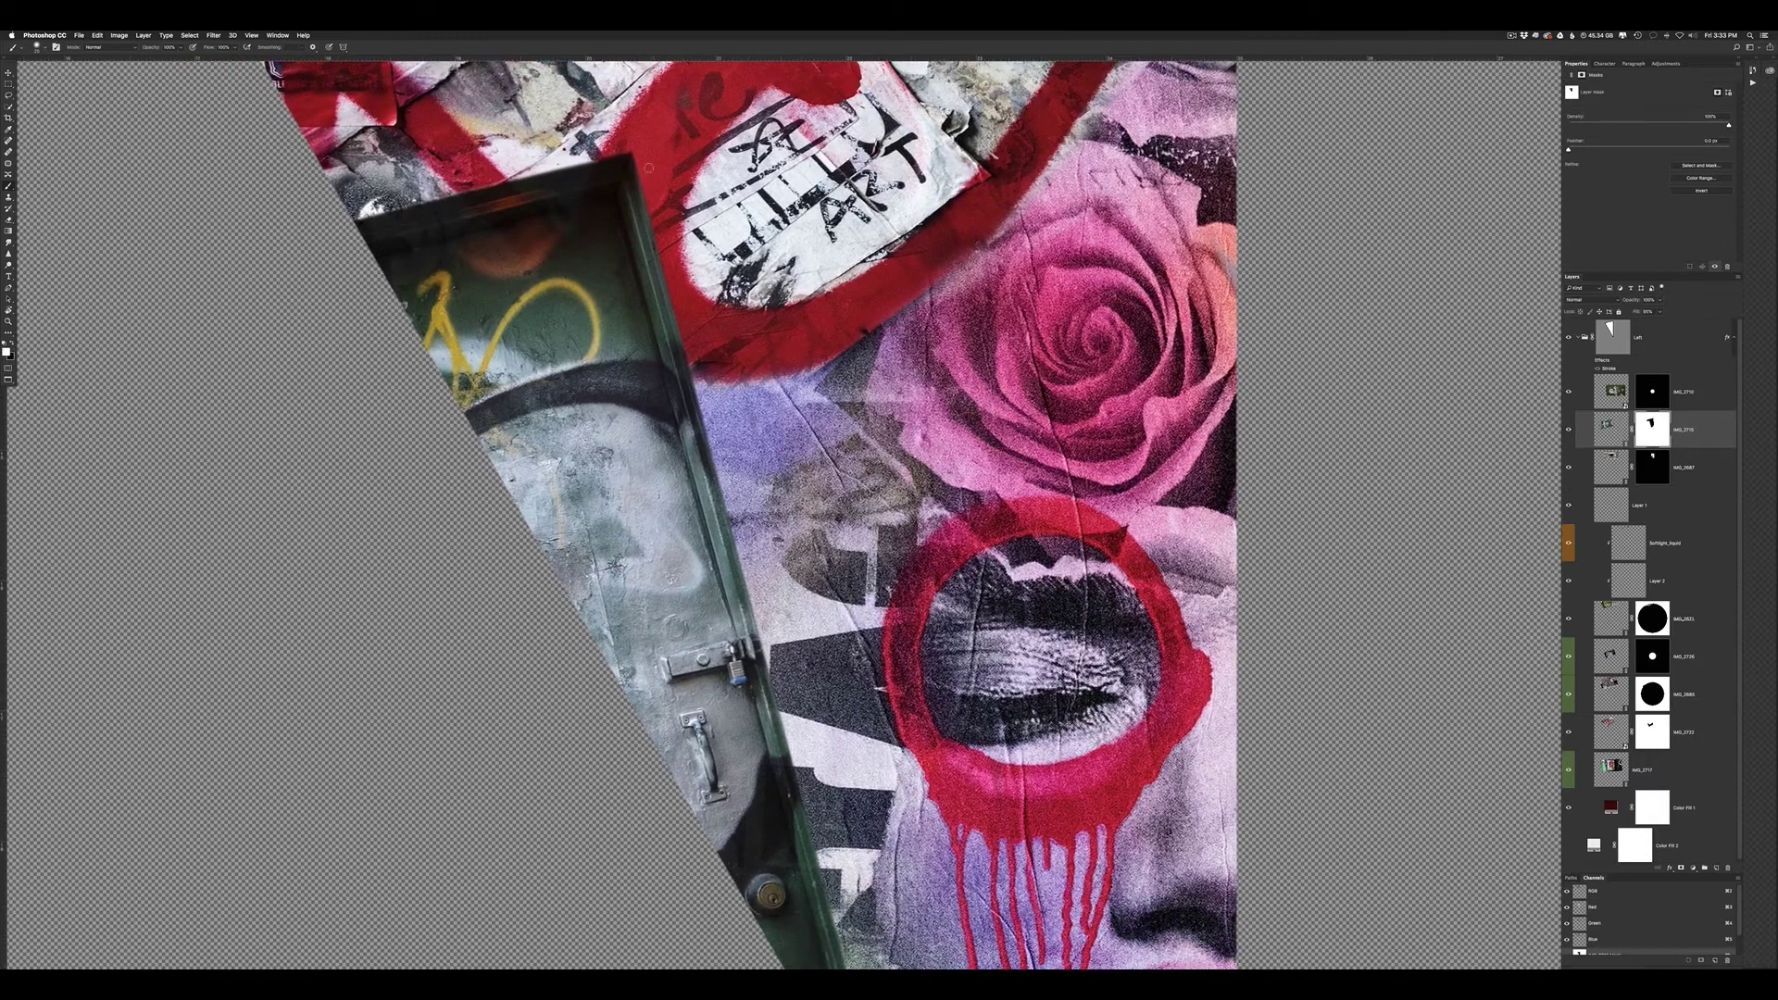
scroll(662, 232, down, 10)
scroll(662, 231, right, 1)
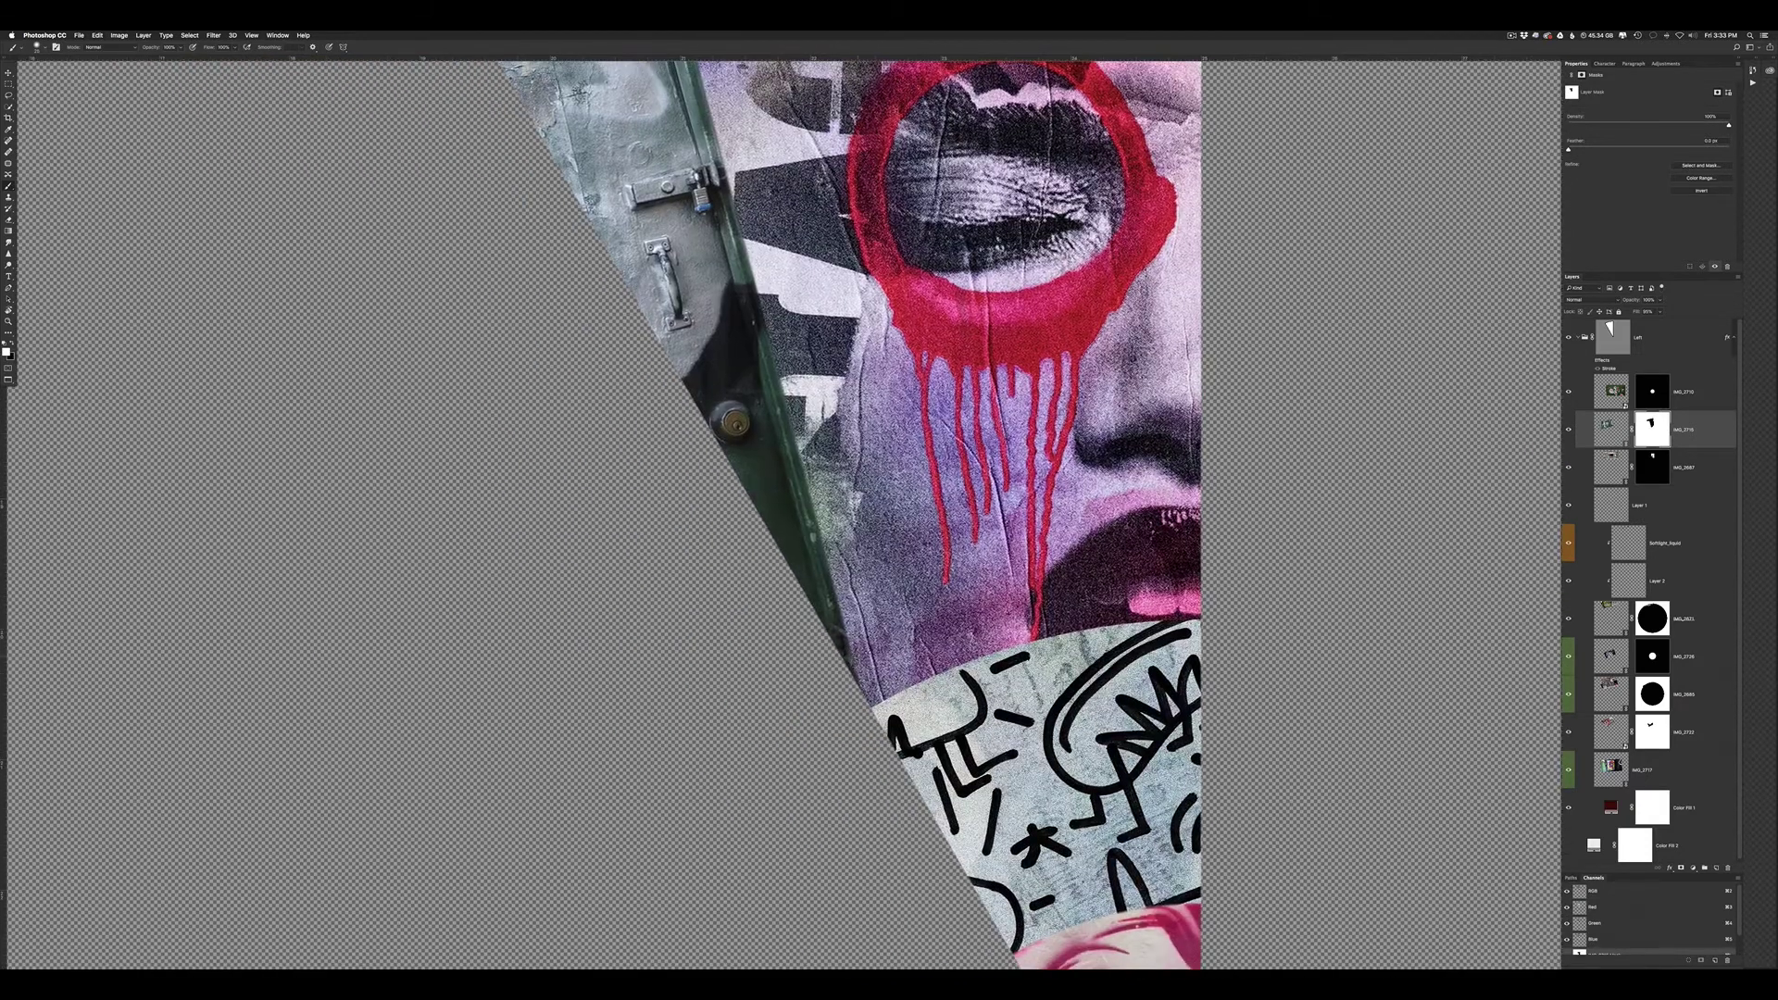
scroll(787, 509, up, 9)
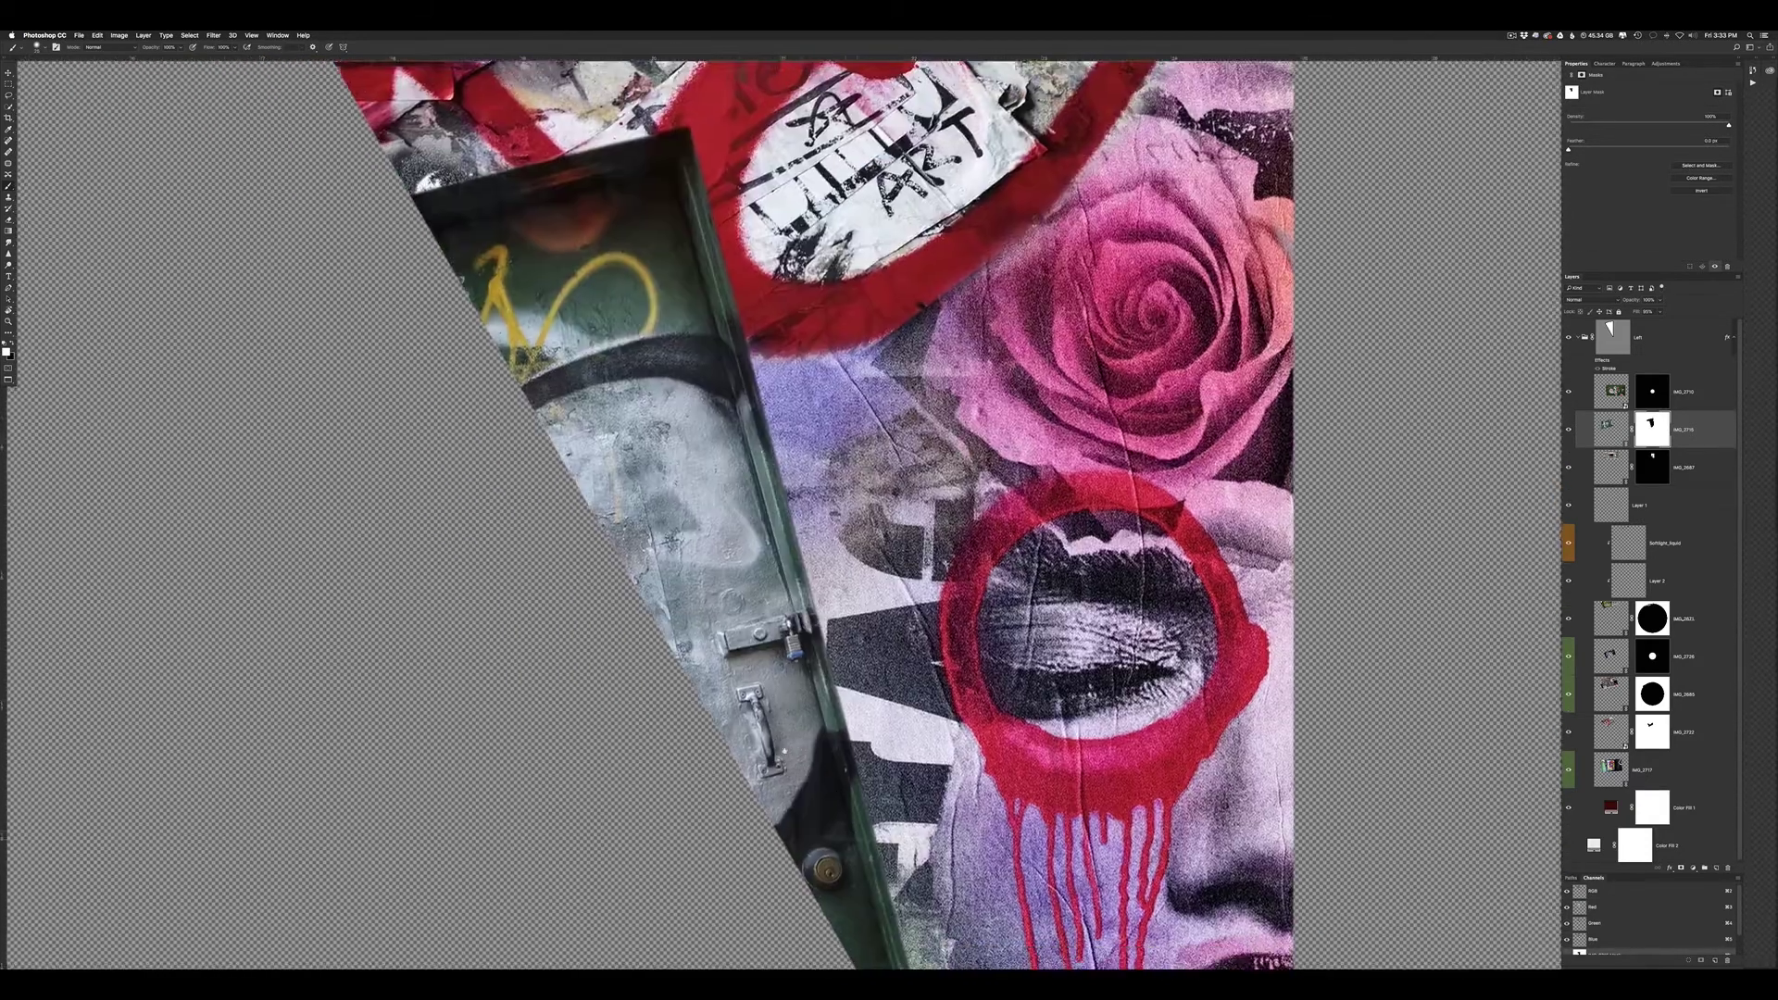
scroll(787, 509, up, 5)
scroll(787, 509, down, 8)
scroll(787, 509, down, 8)
scroll(787, 509, right, 2)
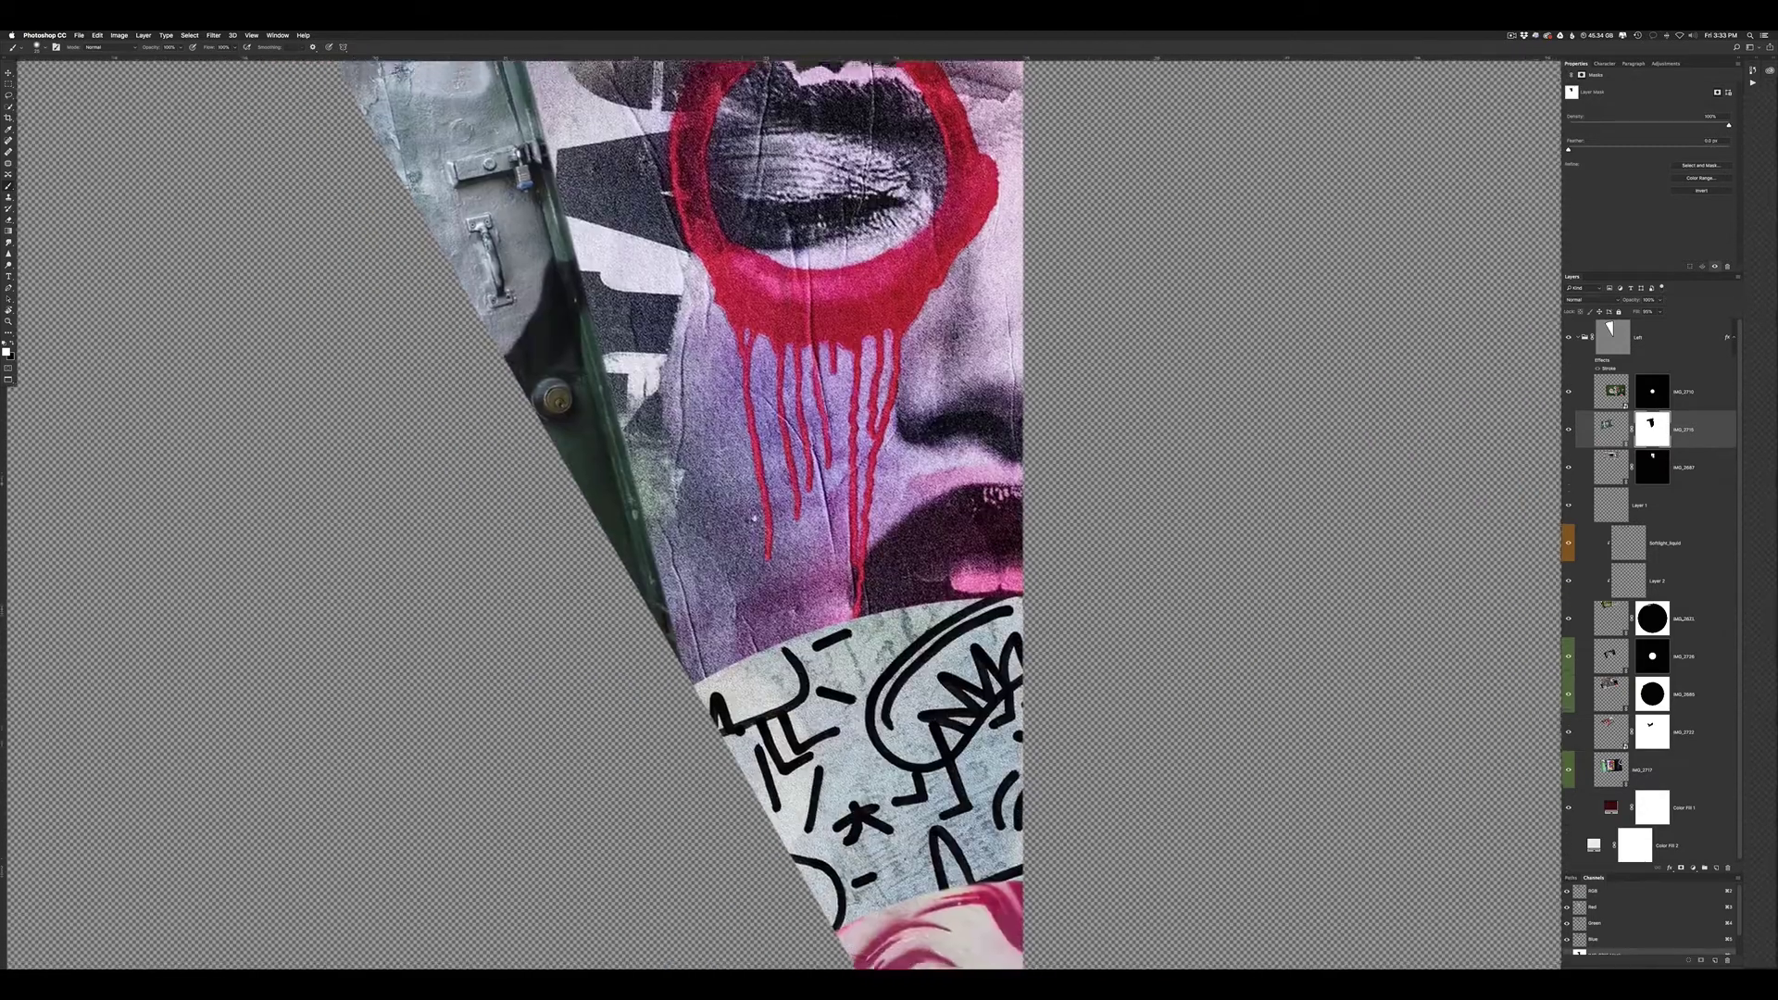
scroll(787, 509, right, 3)
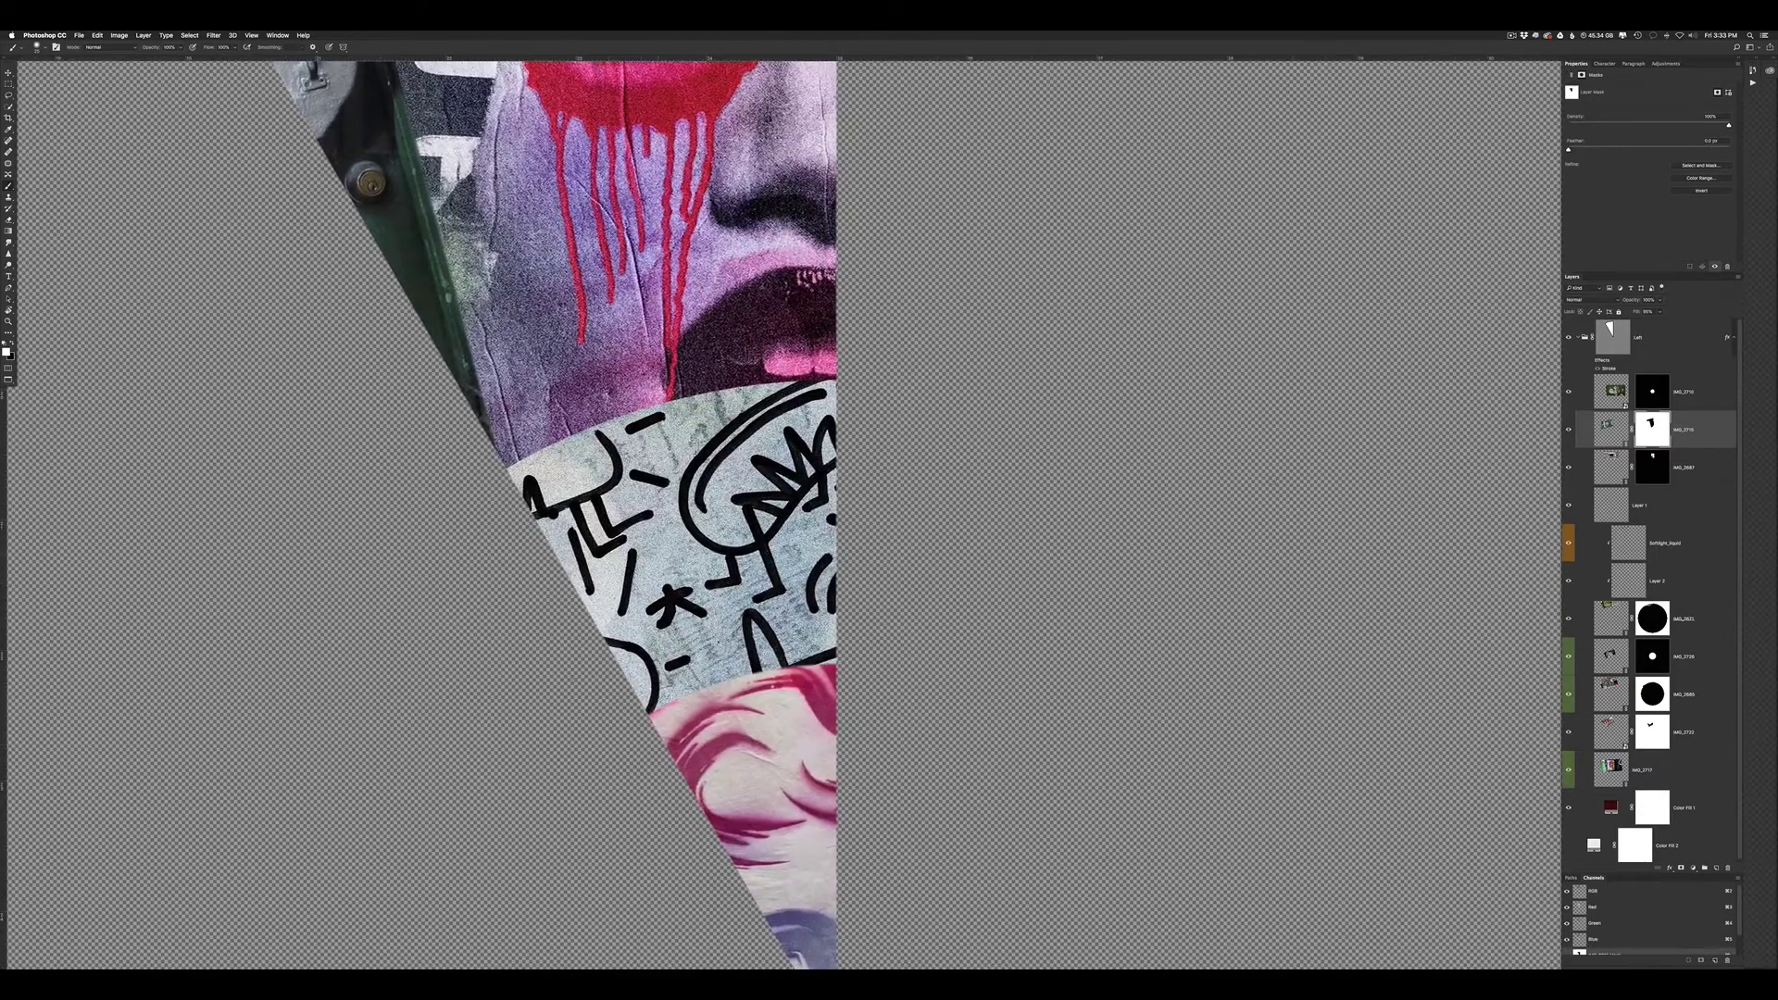
scroll(685, 491, down, 2)
scroll(685, 491, right, 1)
scroll(685, 491, down, 4)
scroll(685, 490, right, 1)
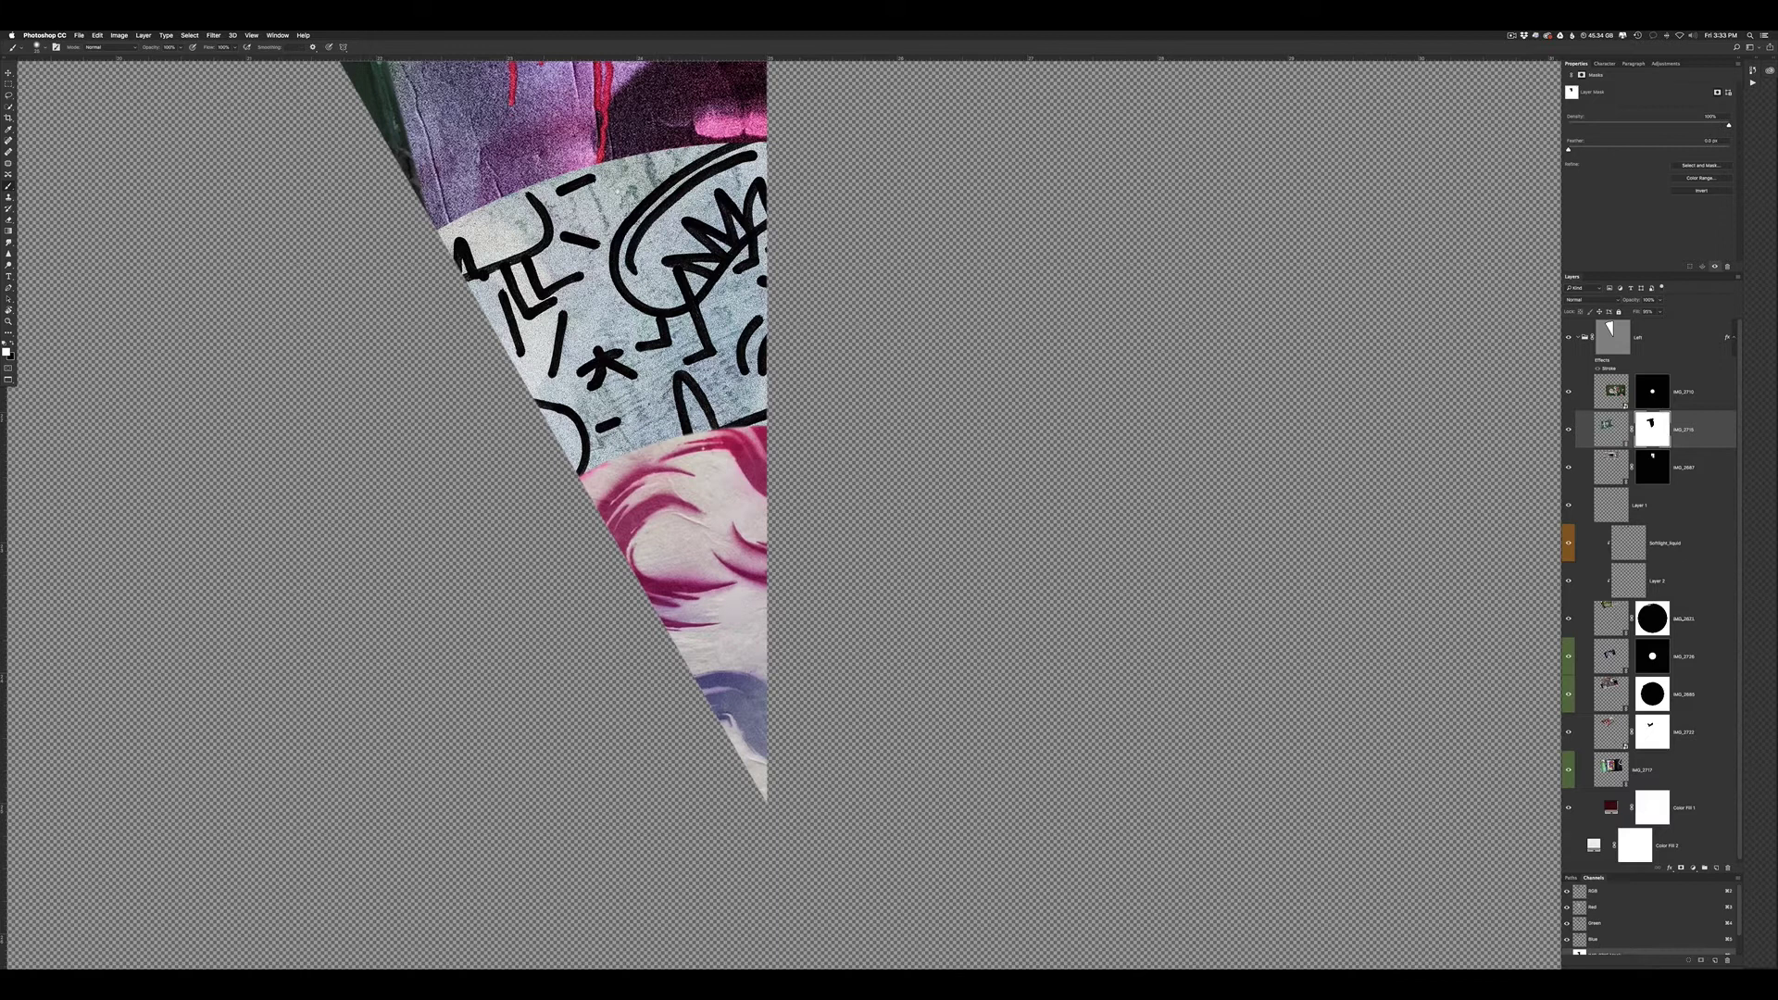
scroll(751, 214, up, 2)
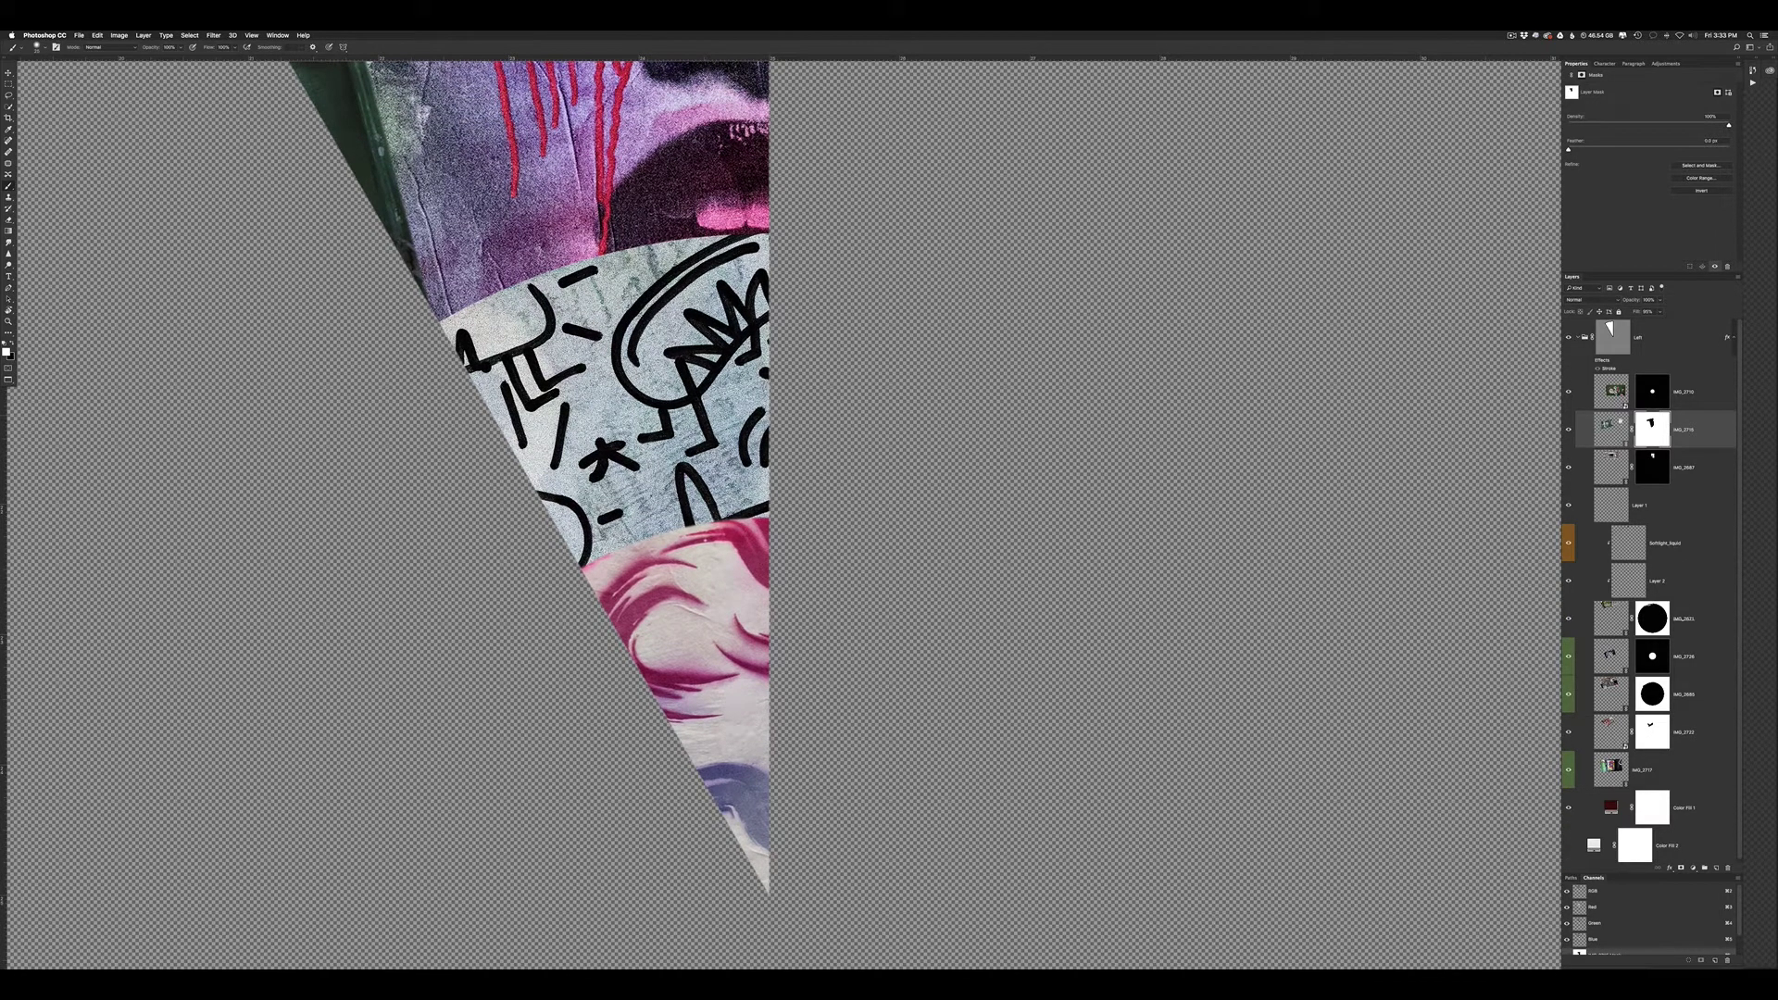
click(1568, 656)
Compare the doodle sticker and face photo layers, then select IMG_2717
click(1568, 656)
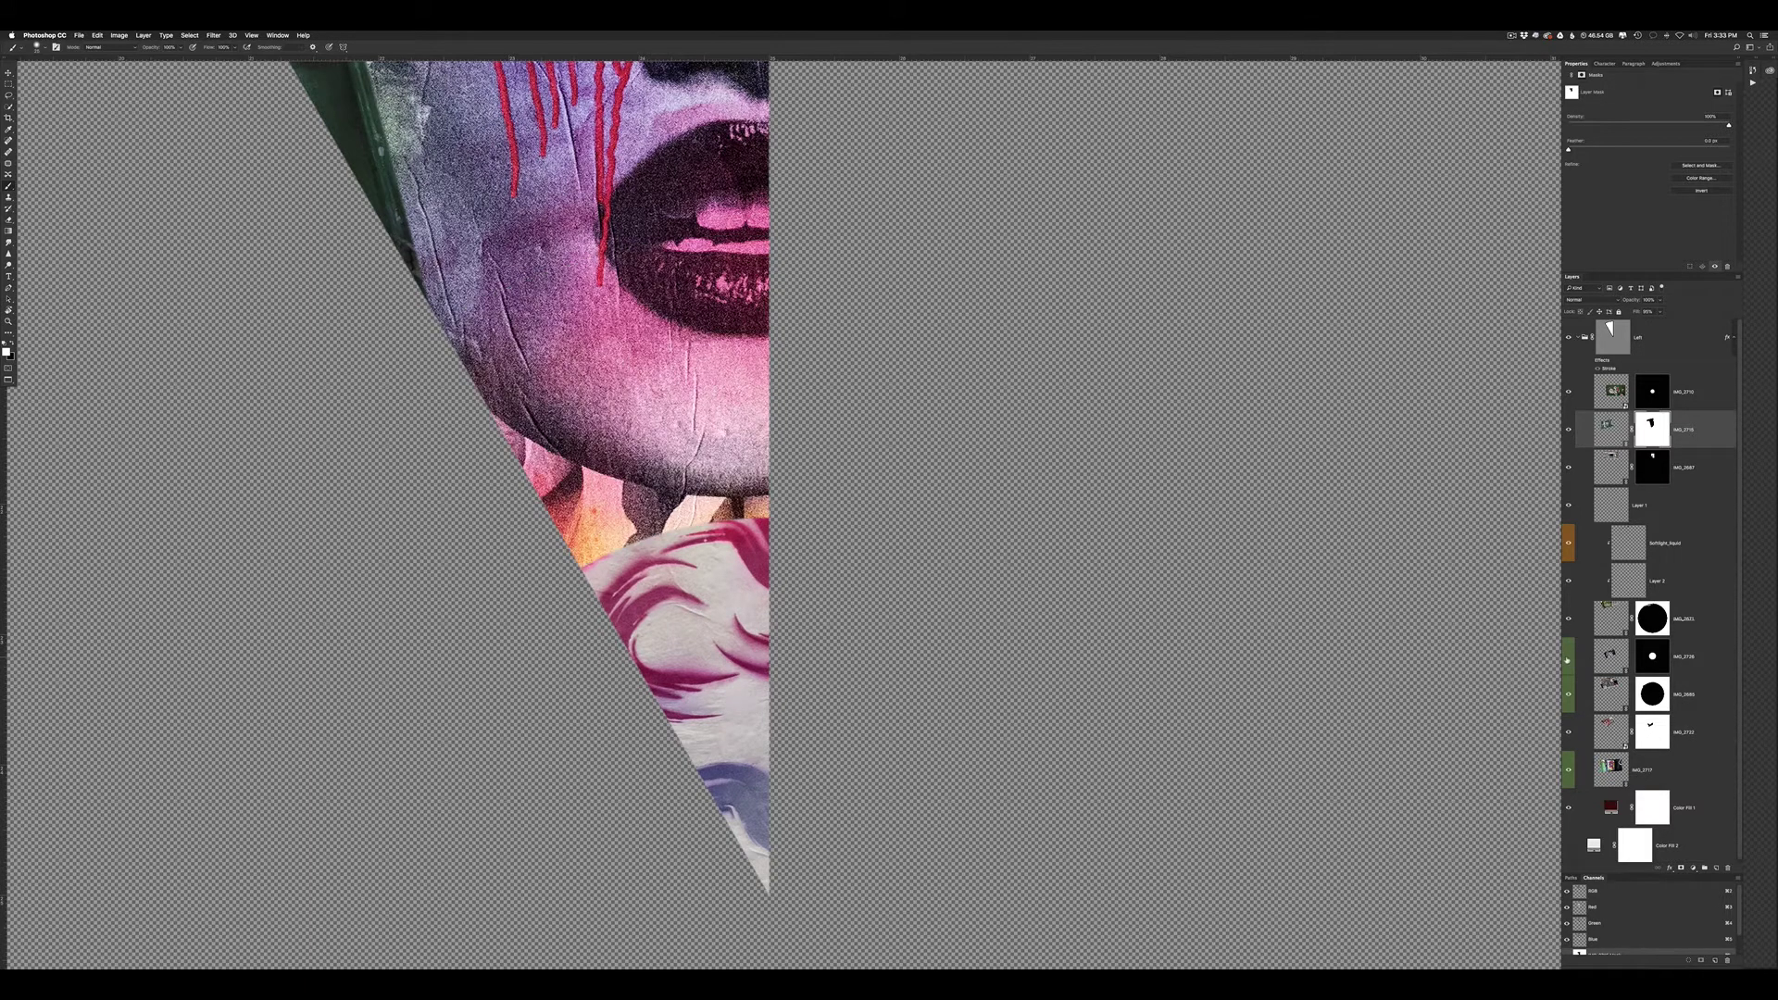
click(1566, 658)
click(1569, 657)
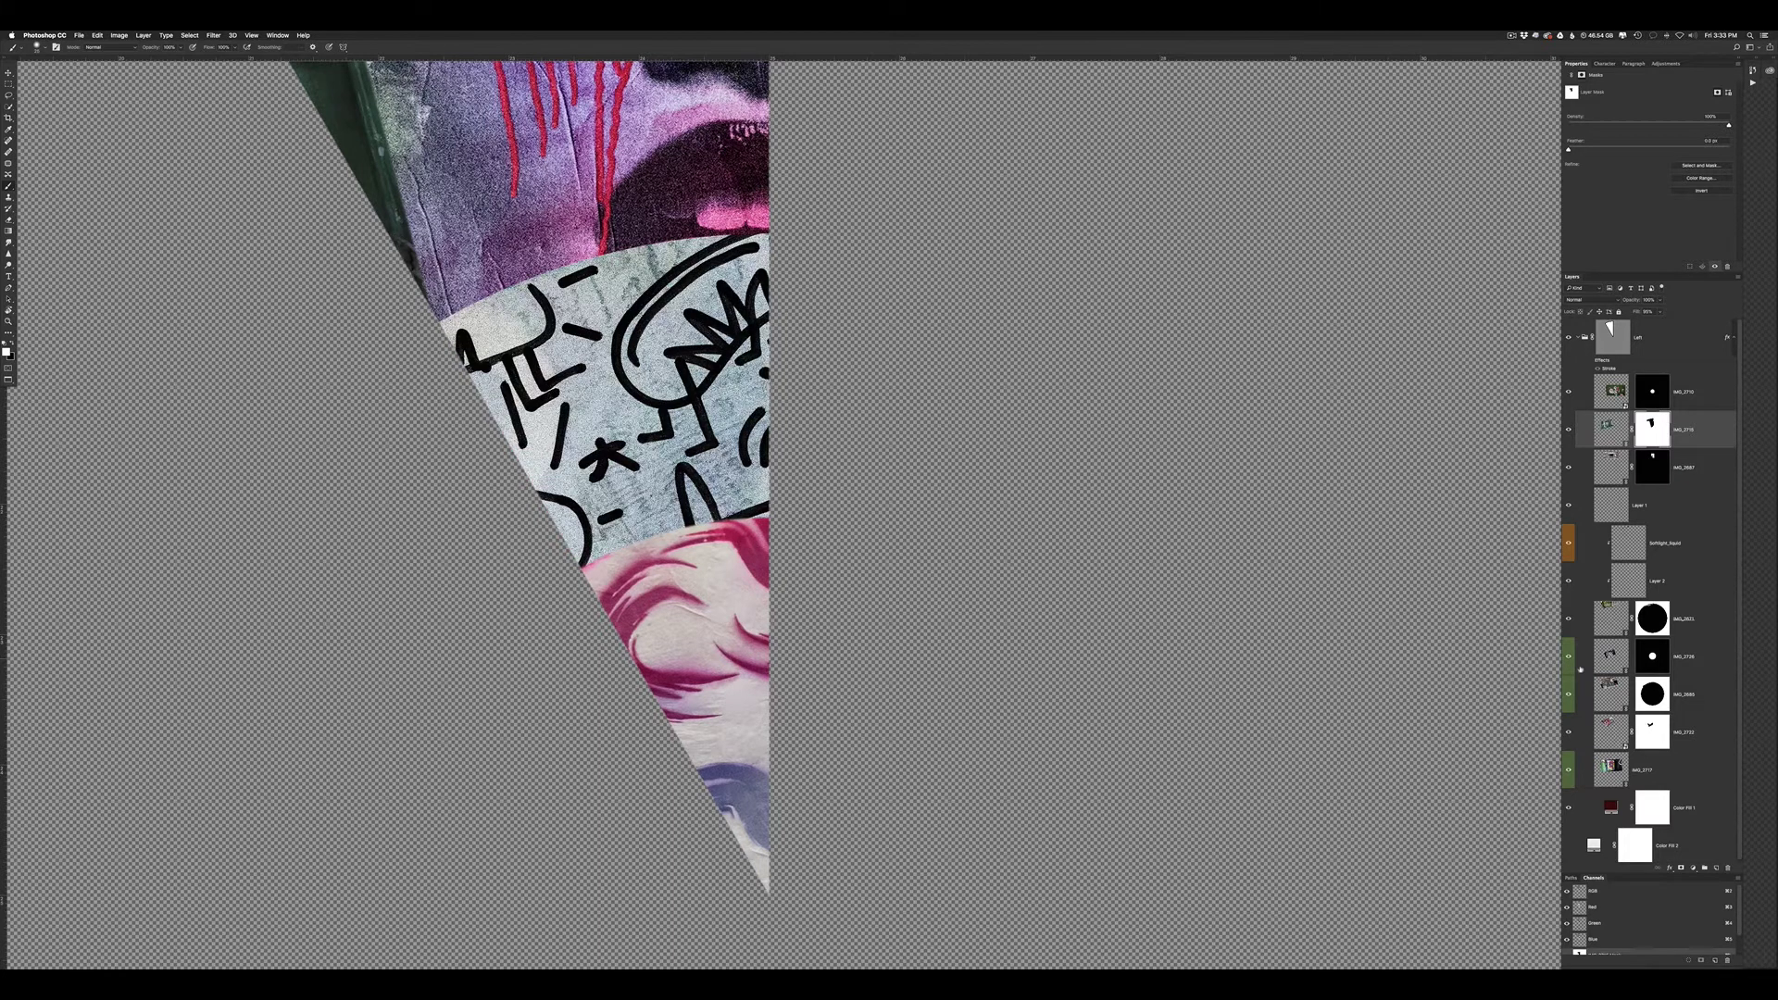
click(1570, 769)
click(1592, 754)
scroll(618, 460, up, 5)
Nudge the face photo left, right and slightly up inside the wedge
key(v)
drag(753, 348, 735, 348)
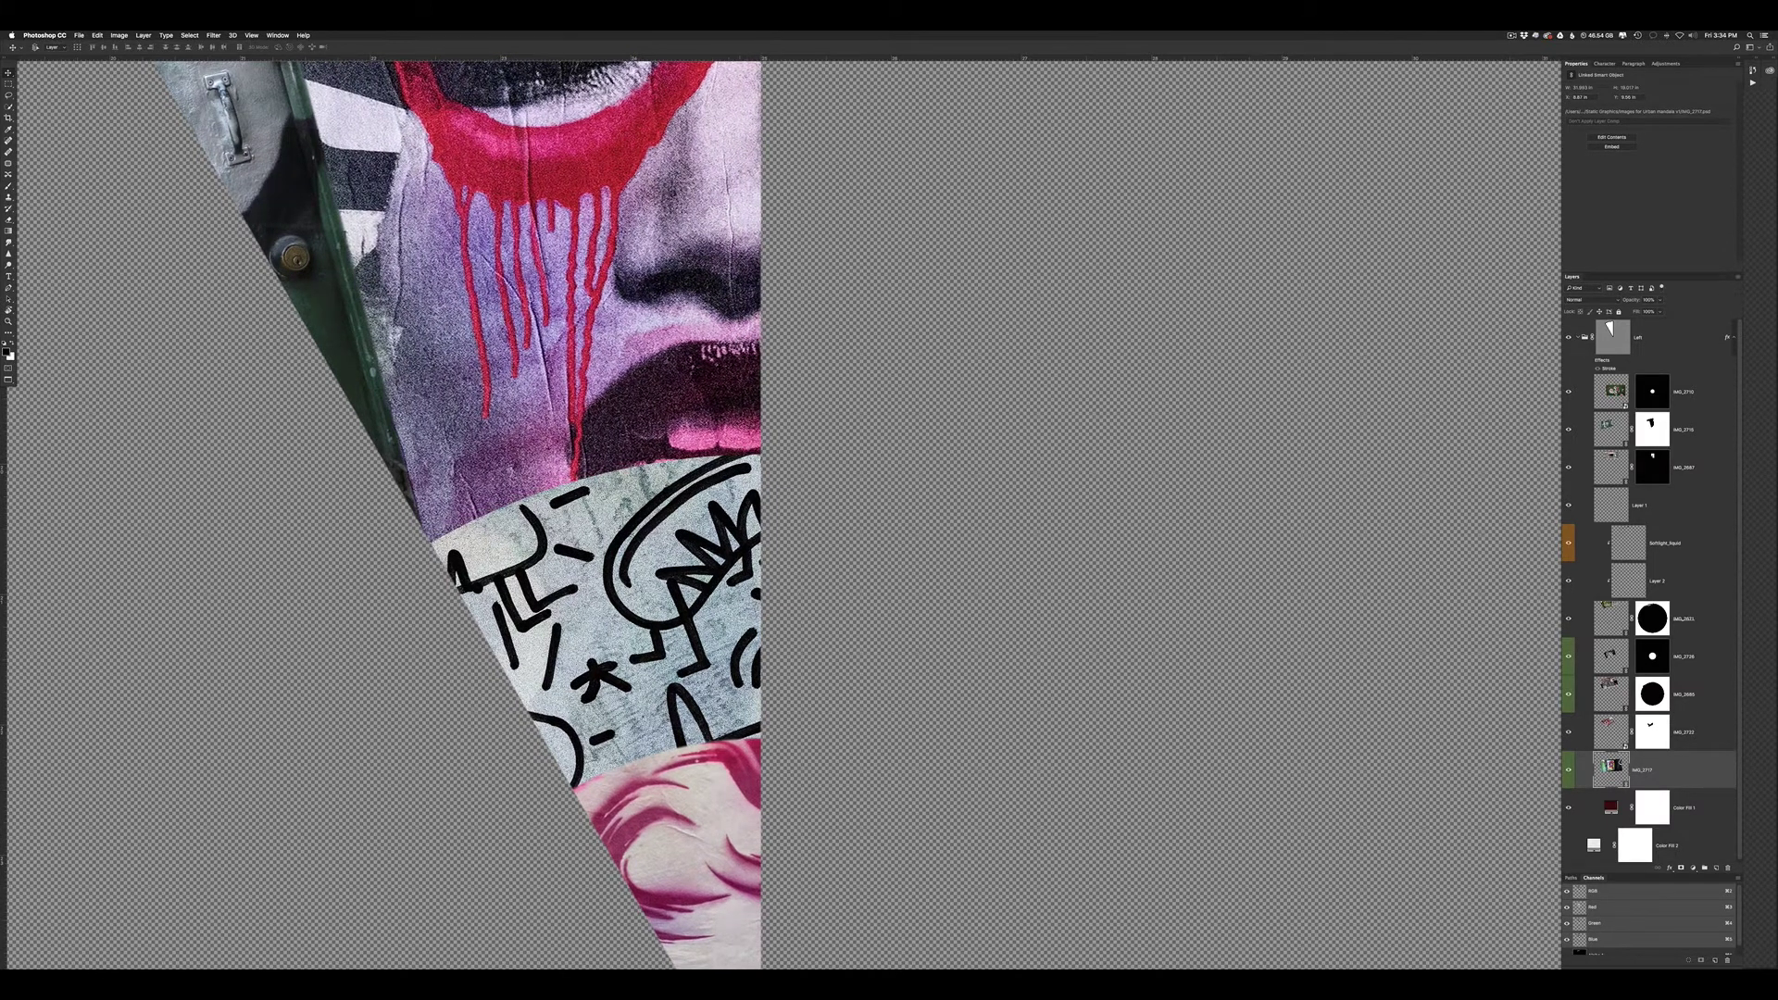
drag(738, 337, 761, 336)
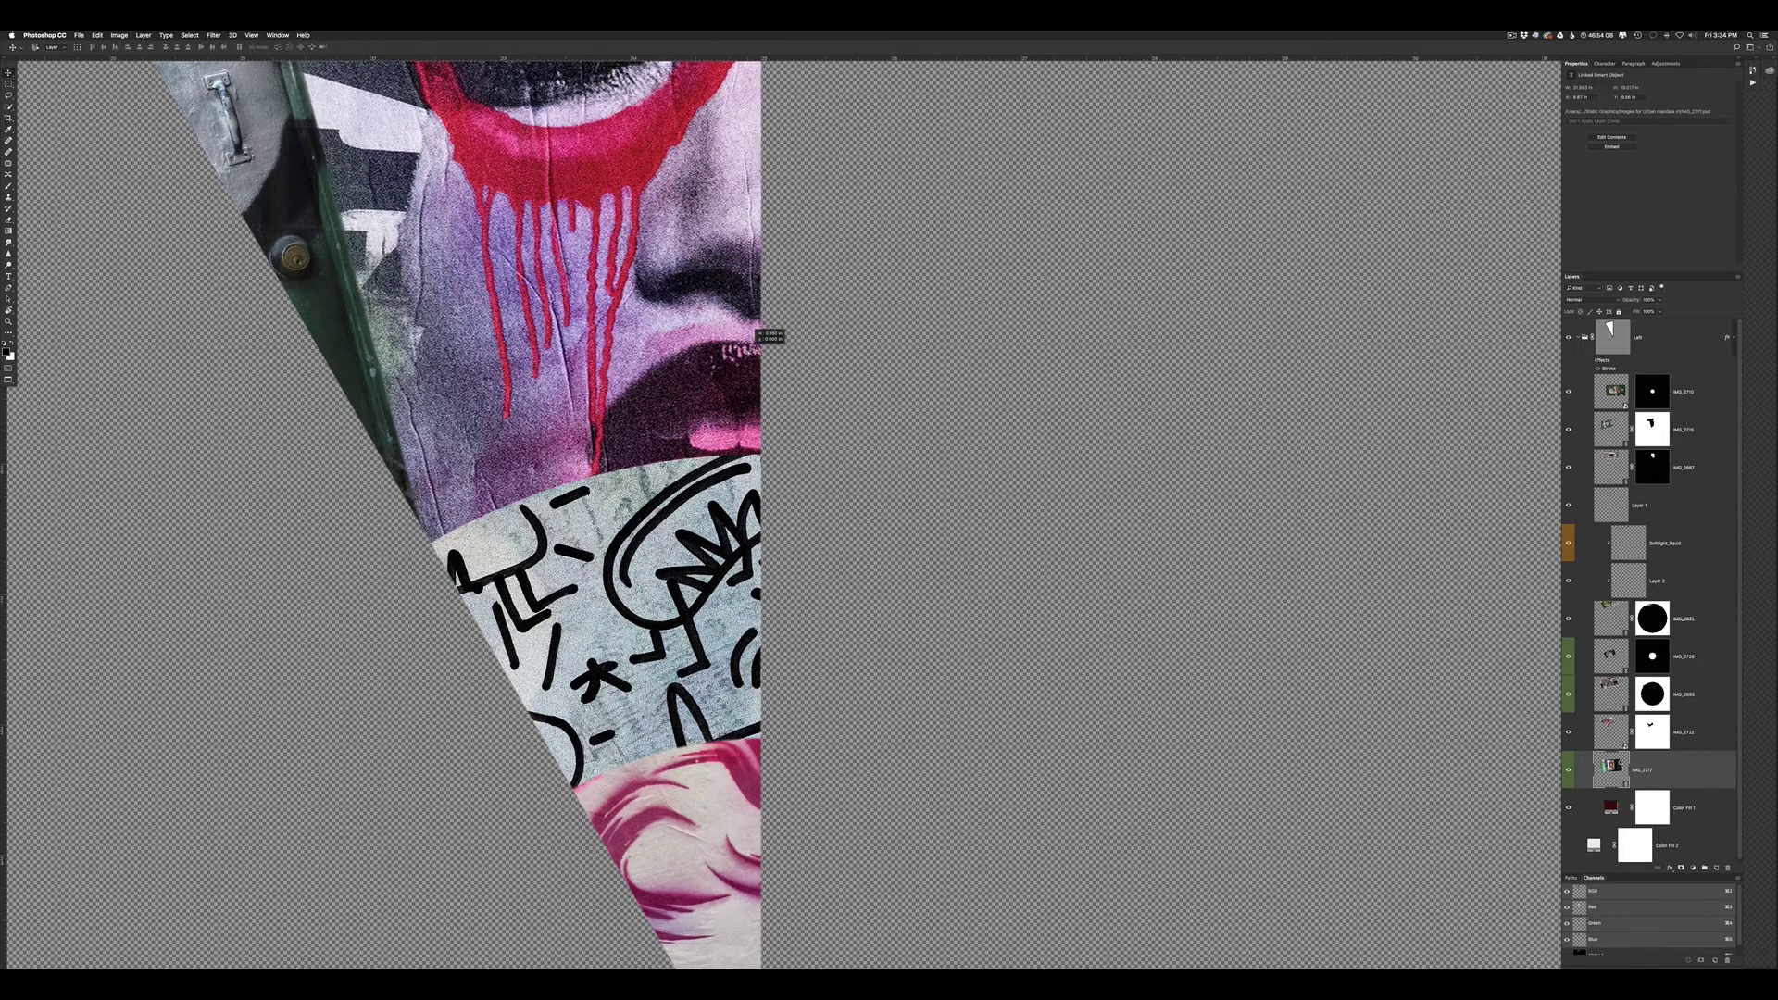
drag(761, 335, 765, 335)
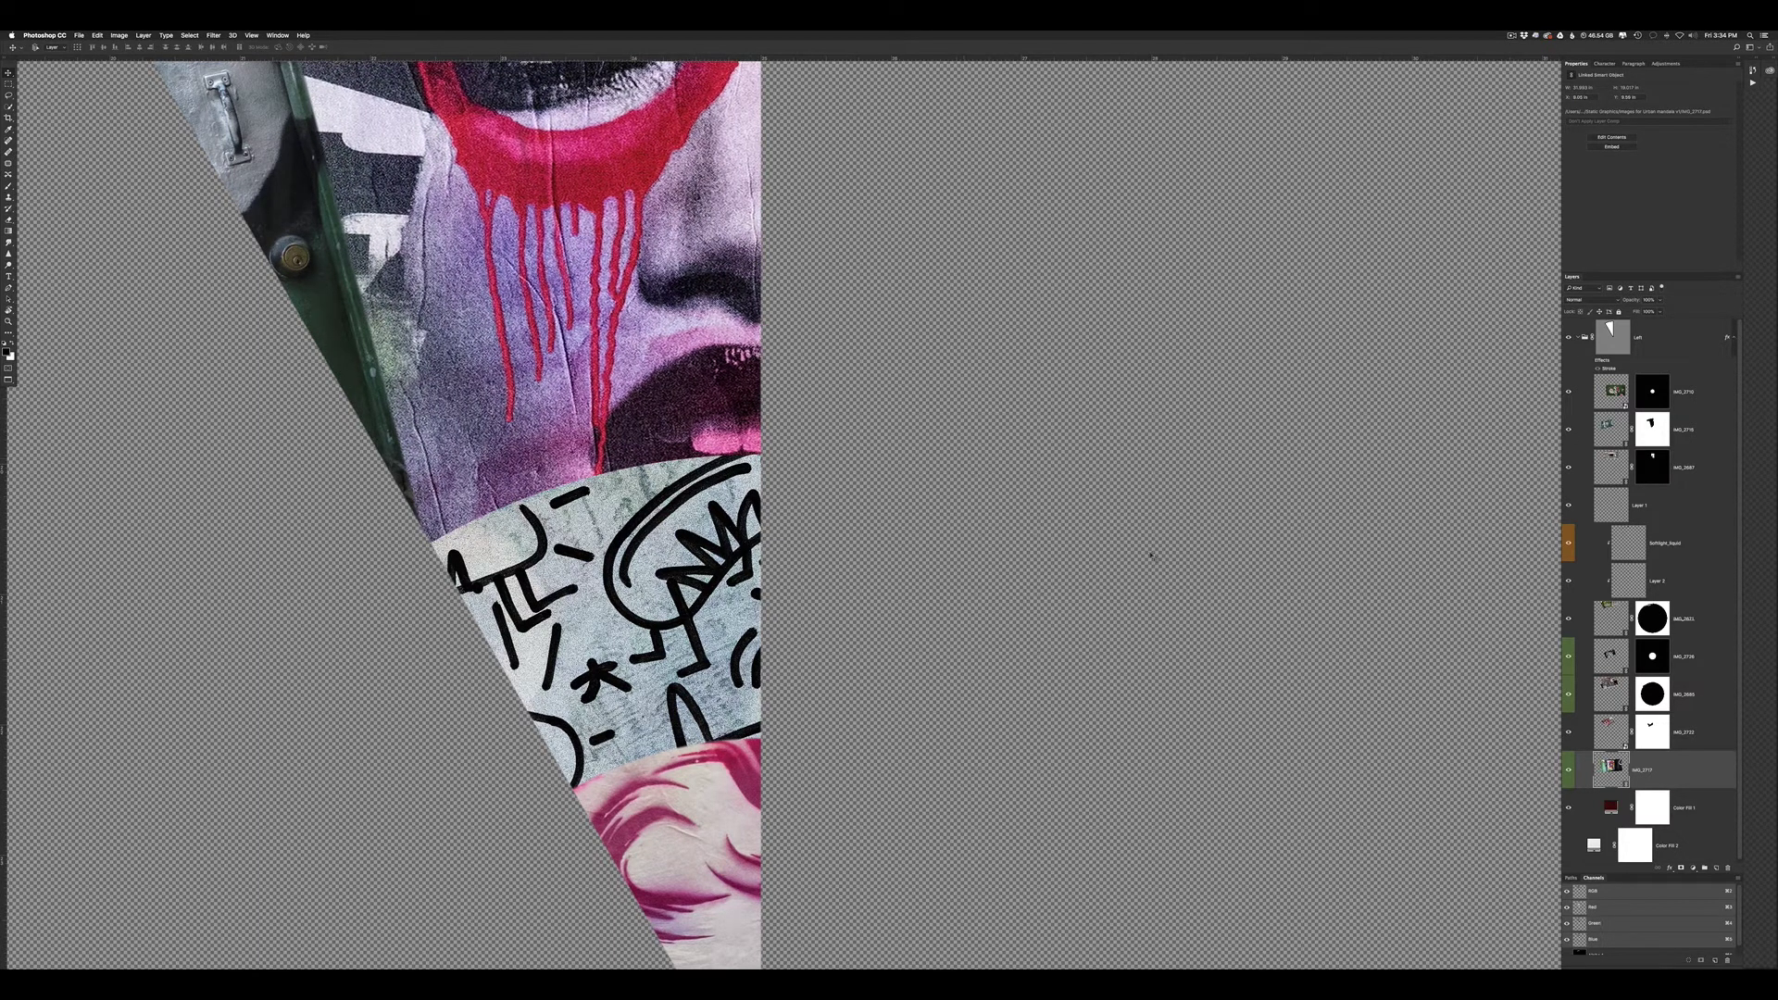
scroll(389, 509, up, 5)
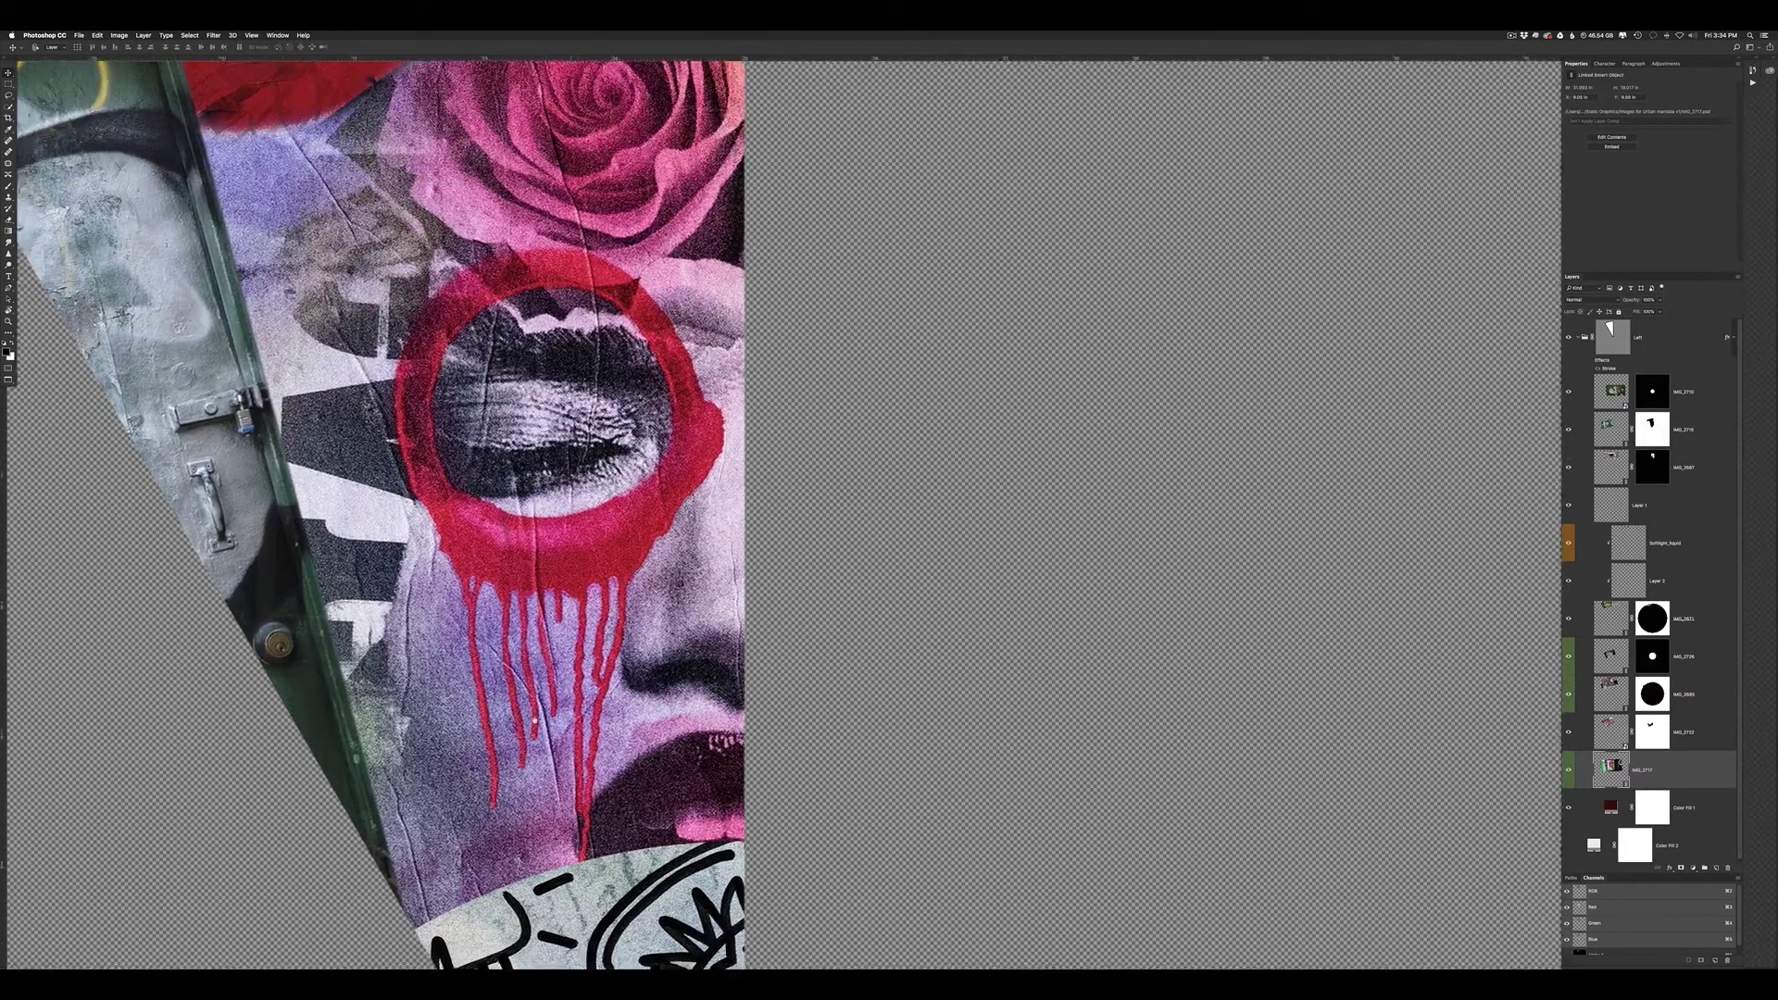
scroll(389, 509, down, 3)
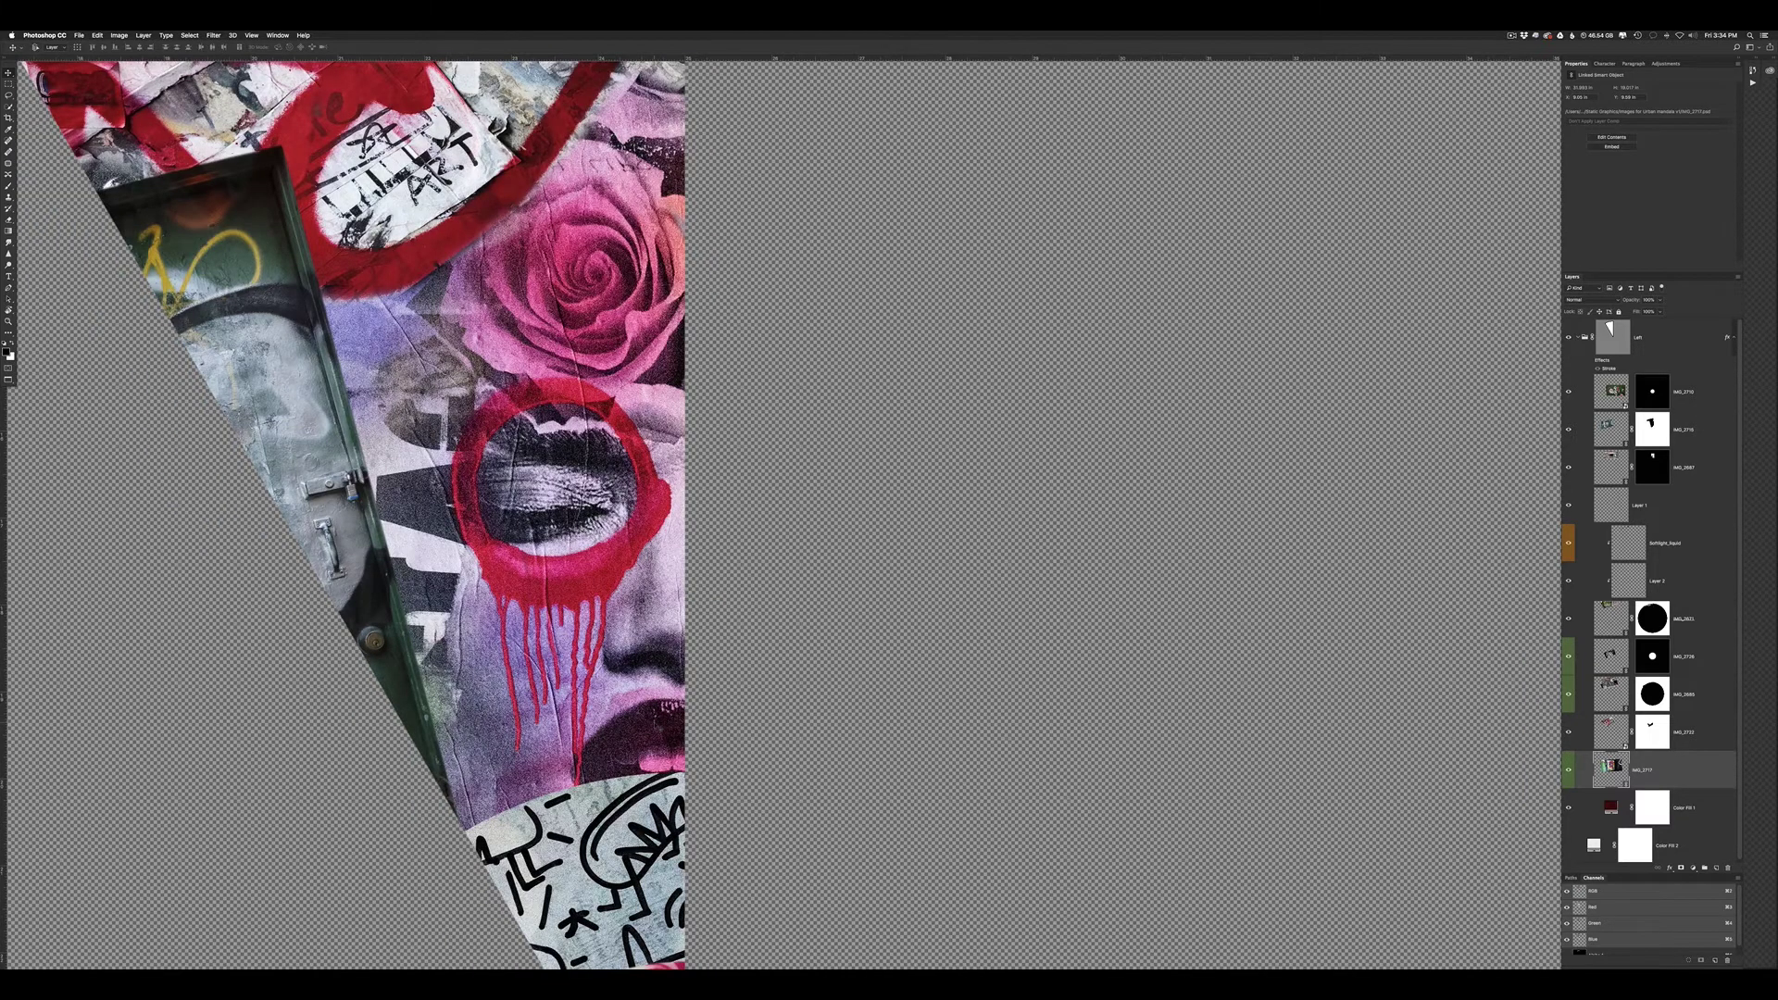
drag(657, 728, 657, 717)
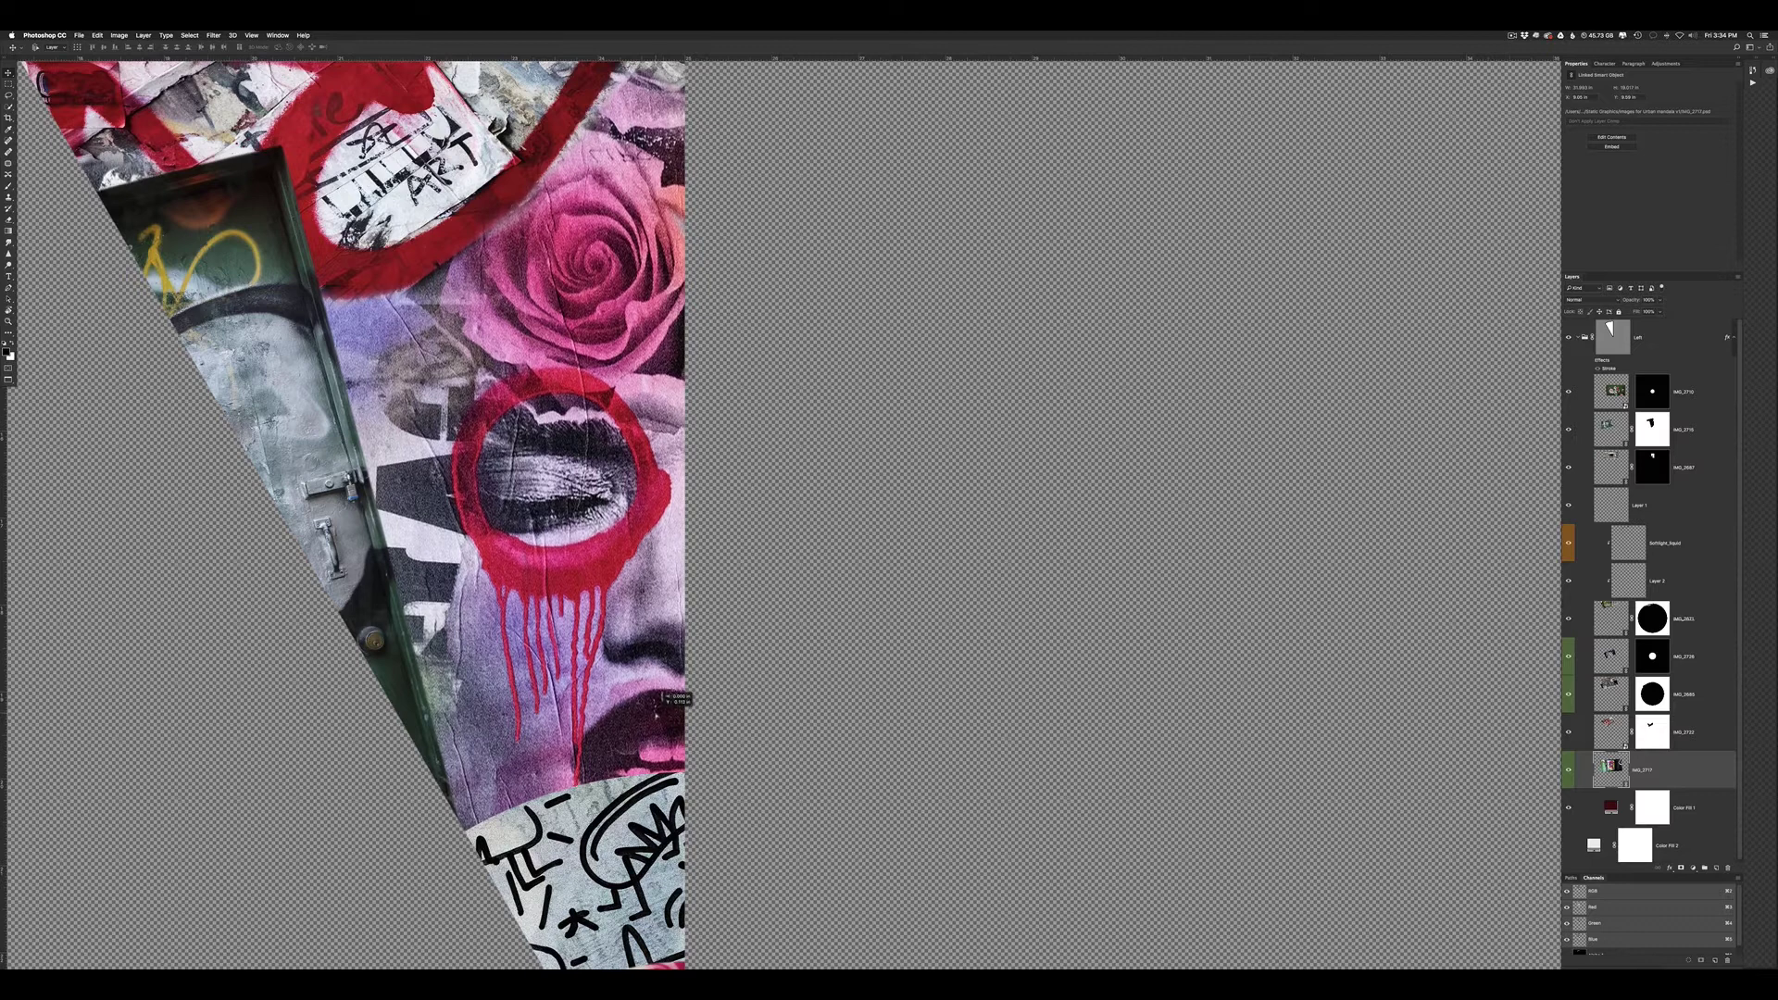
scroll(708, 861, up, 3)
scroll(727, 741, up, 2)
scroll(746, 602, up, 2)
scroll(771, 449, up, 2)
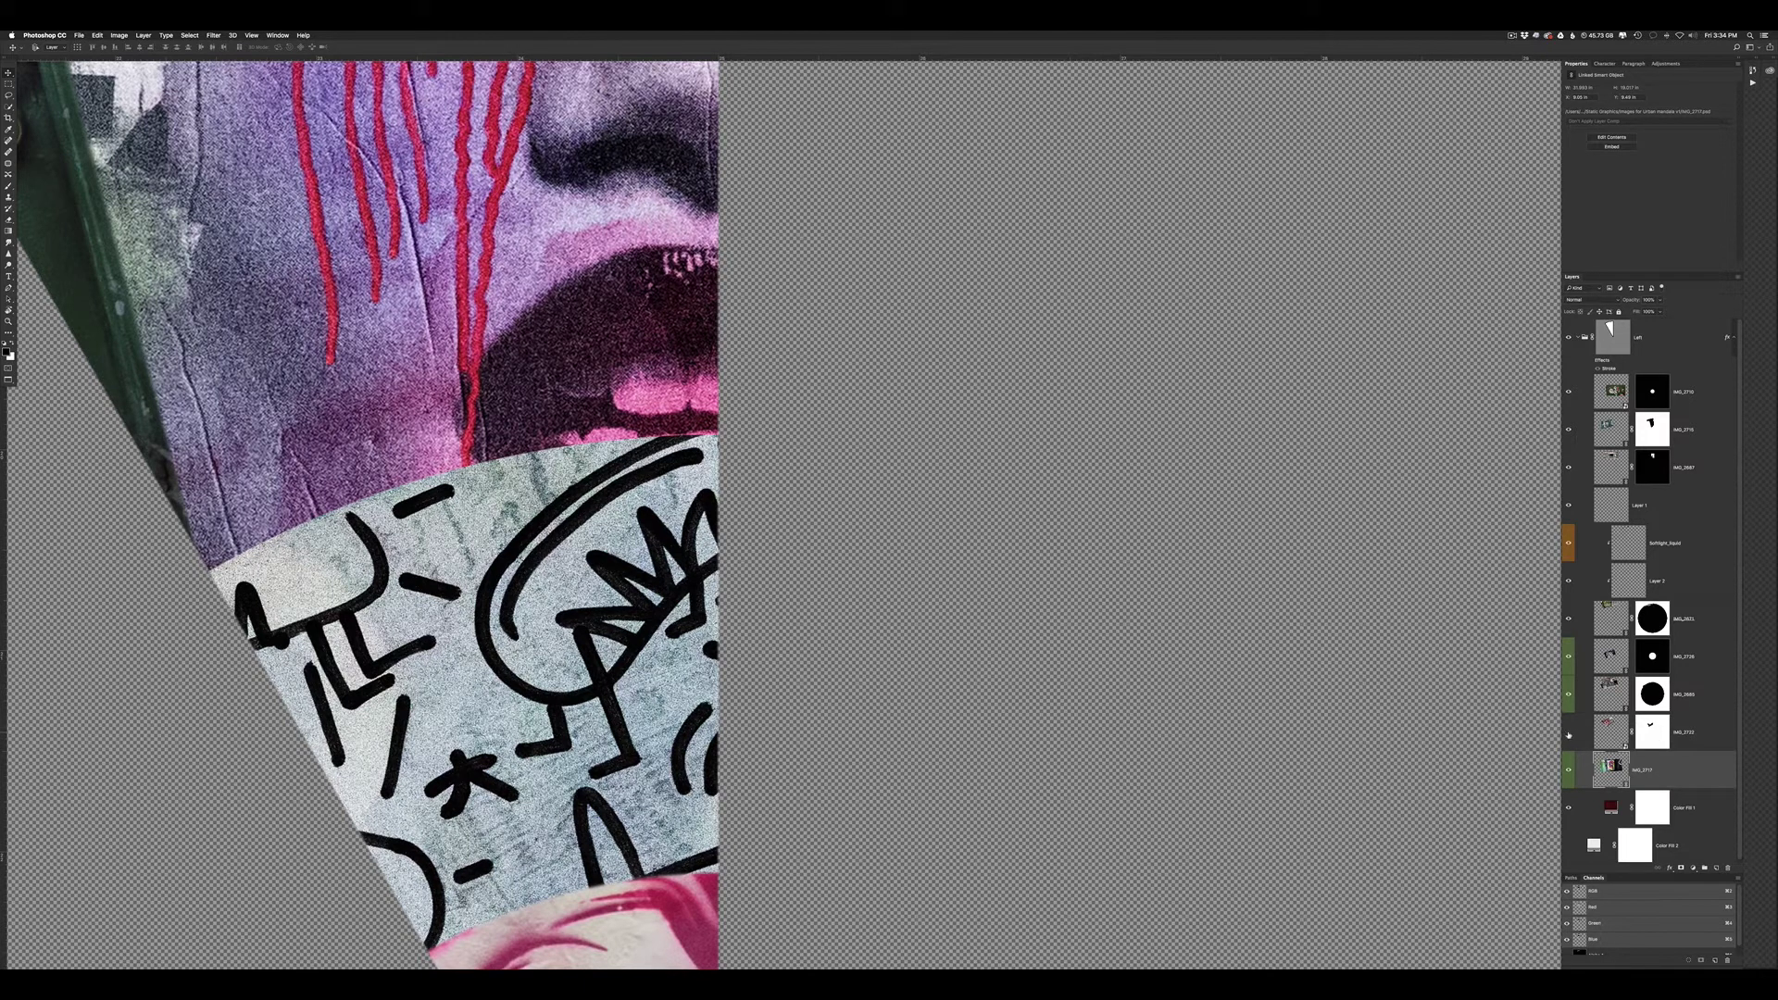
On the doodle layer's mask, reveal more of its top edge and hide the ragged top-left edge
click(1568, 656)
click(1569, 657)
click(1652, 656)
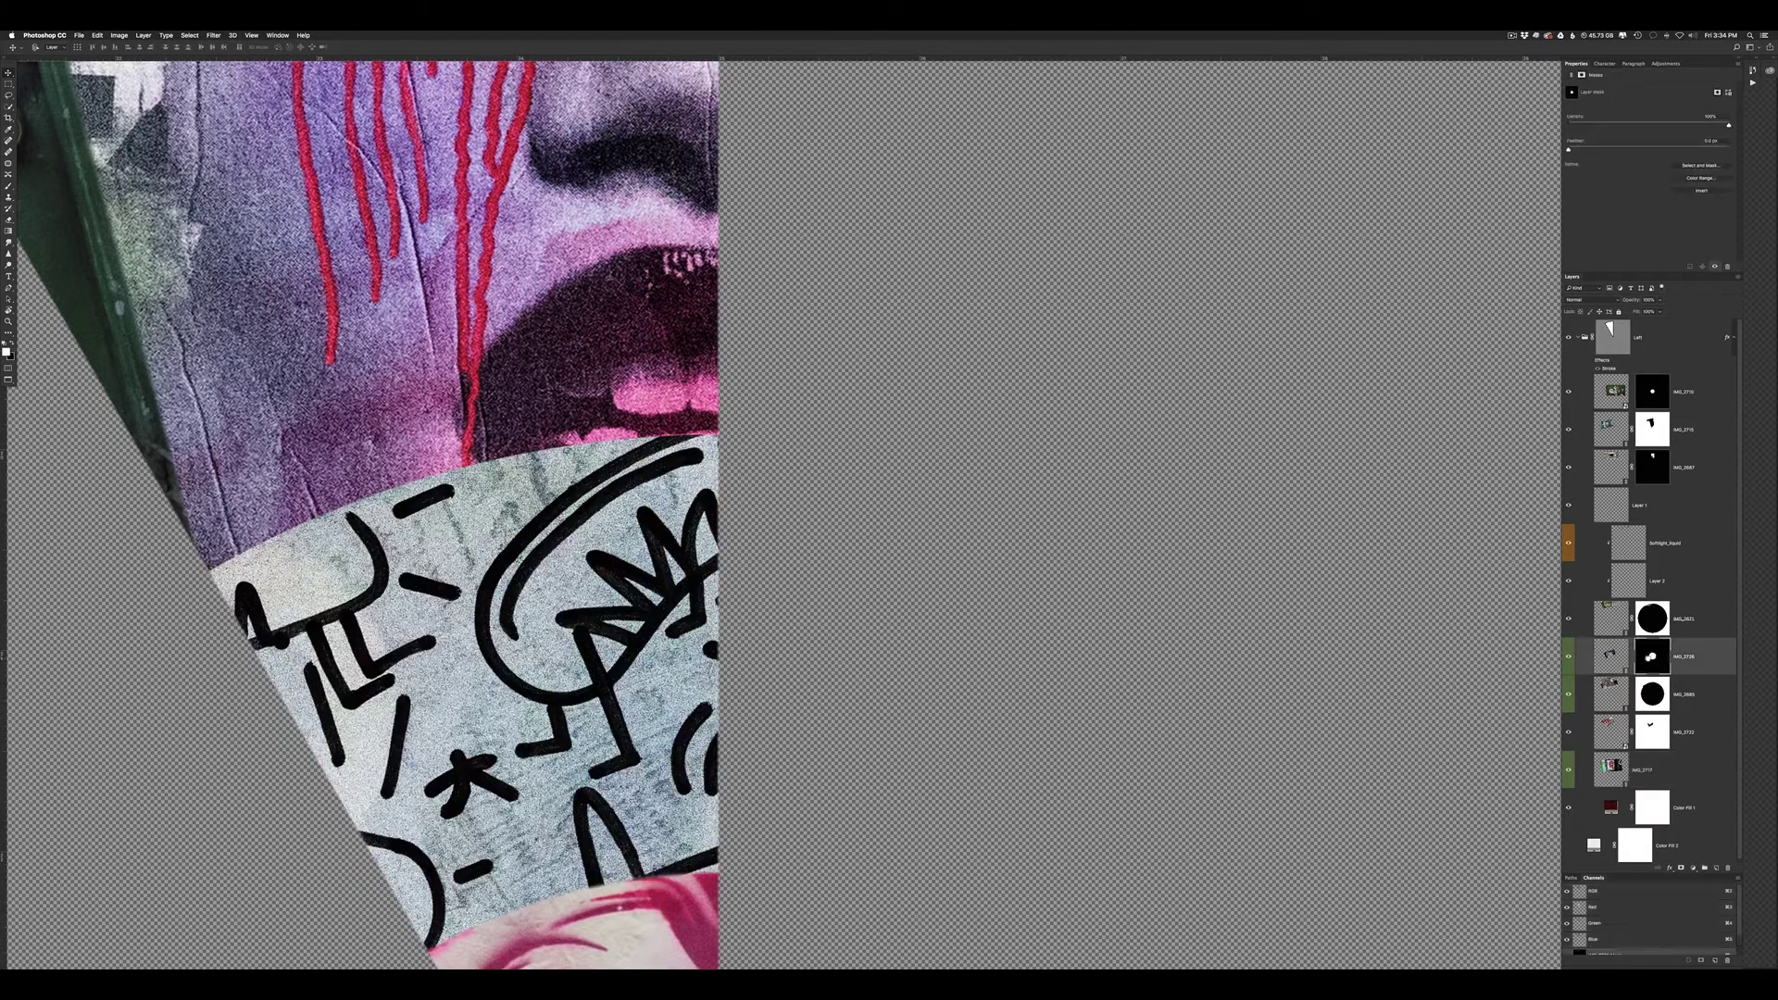
key(b)
mouse_move(669, 437)
mouse_down()
mouse_move(709, 427)
mouse_move(537, 472)
mouse_move(595, 469)
mouse_move(482, 467)
mouse_move(560, 504)
mouse_move(218, 574)
mouse_move(236, 593)
mouse_move(347, 532)
mouse_move(269, 612)
mouse_move(347, 533)
mouse_up()
key(x)
scroll(463, 509, down, 3)
drag(528, 356, 361, 398)
scroll(463, 509, down, 5)
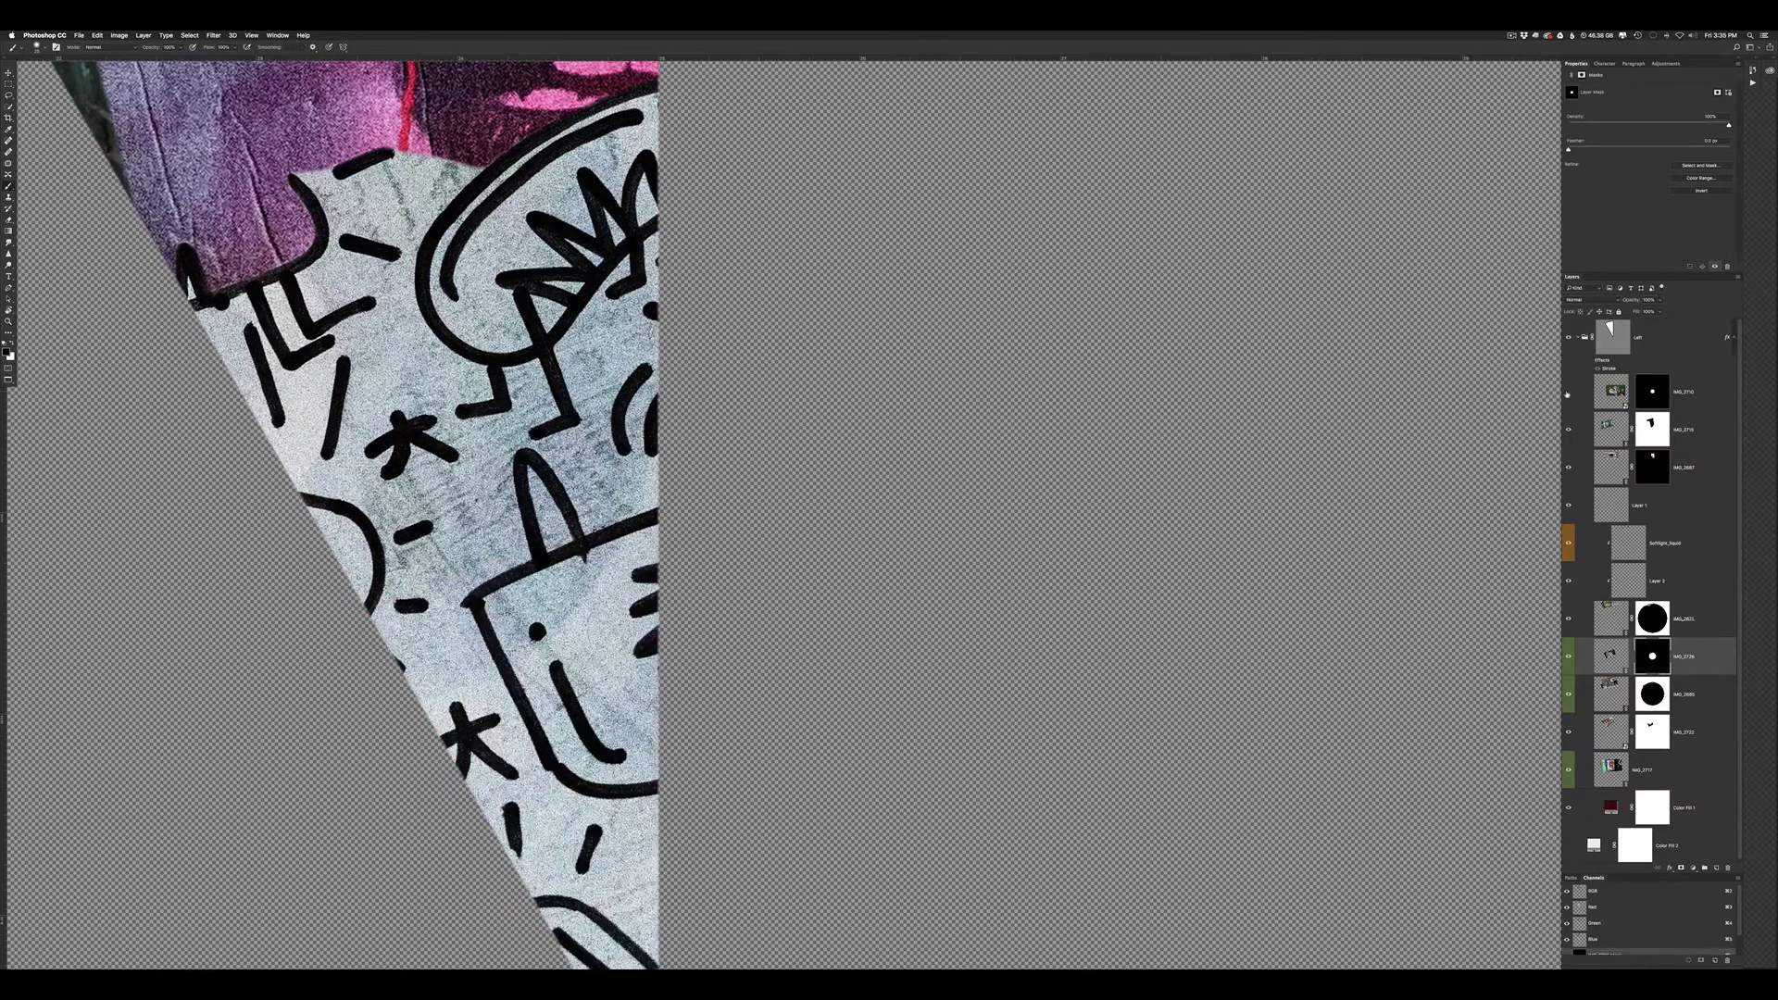
Mask away bits along the doodle's lower edge on the IMG_2710 layer
super+click(518, 555)
mouse_move(500, 560)
mouse_down()
mouse_move(625, 532)
mouse_move(389, 611)
mouse_move(564, 560)
mouse_up()
scroll(658, 819, down, 3)
scroll(657, 819, left, 3)
scroll(657, 819, left, 1)
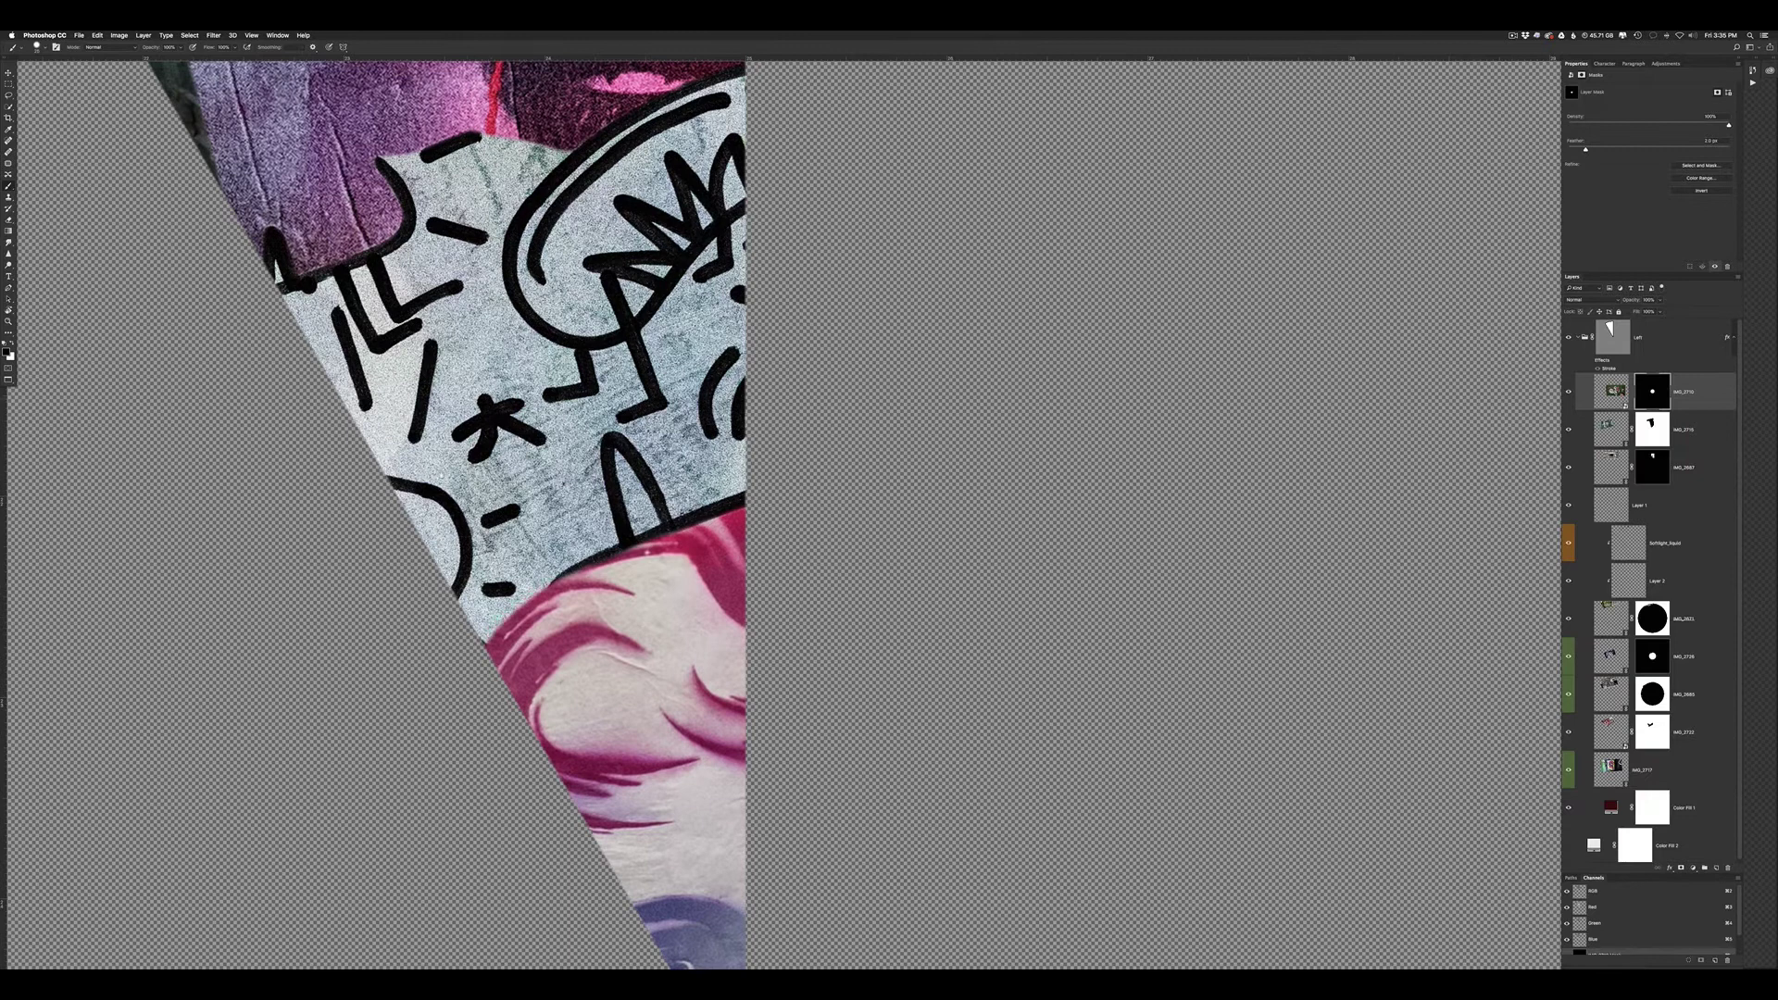
scroll(546, 602, left, 4)
scroll(777, 533, up, 5)
scroll(777, 532, left, 2)
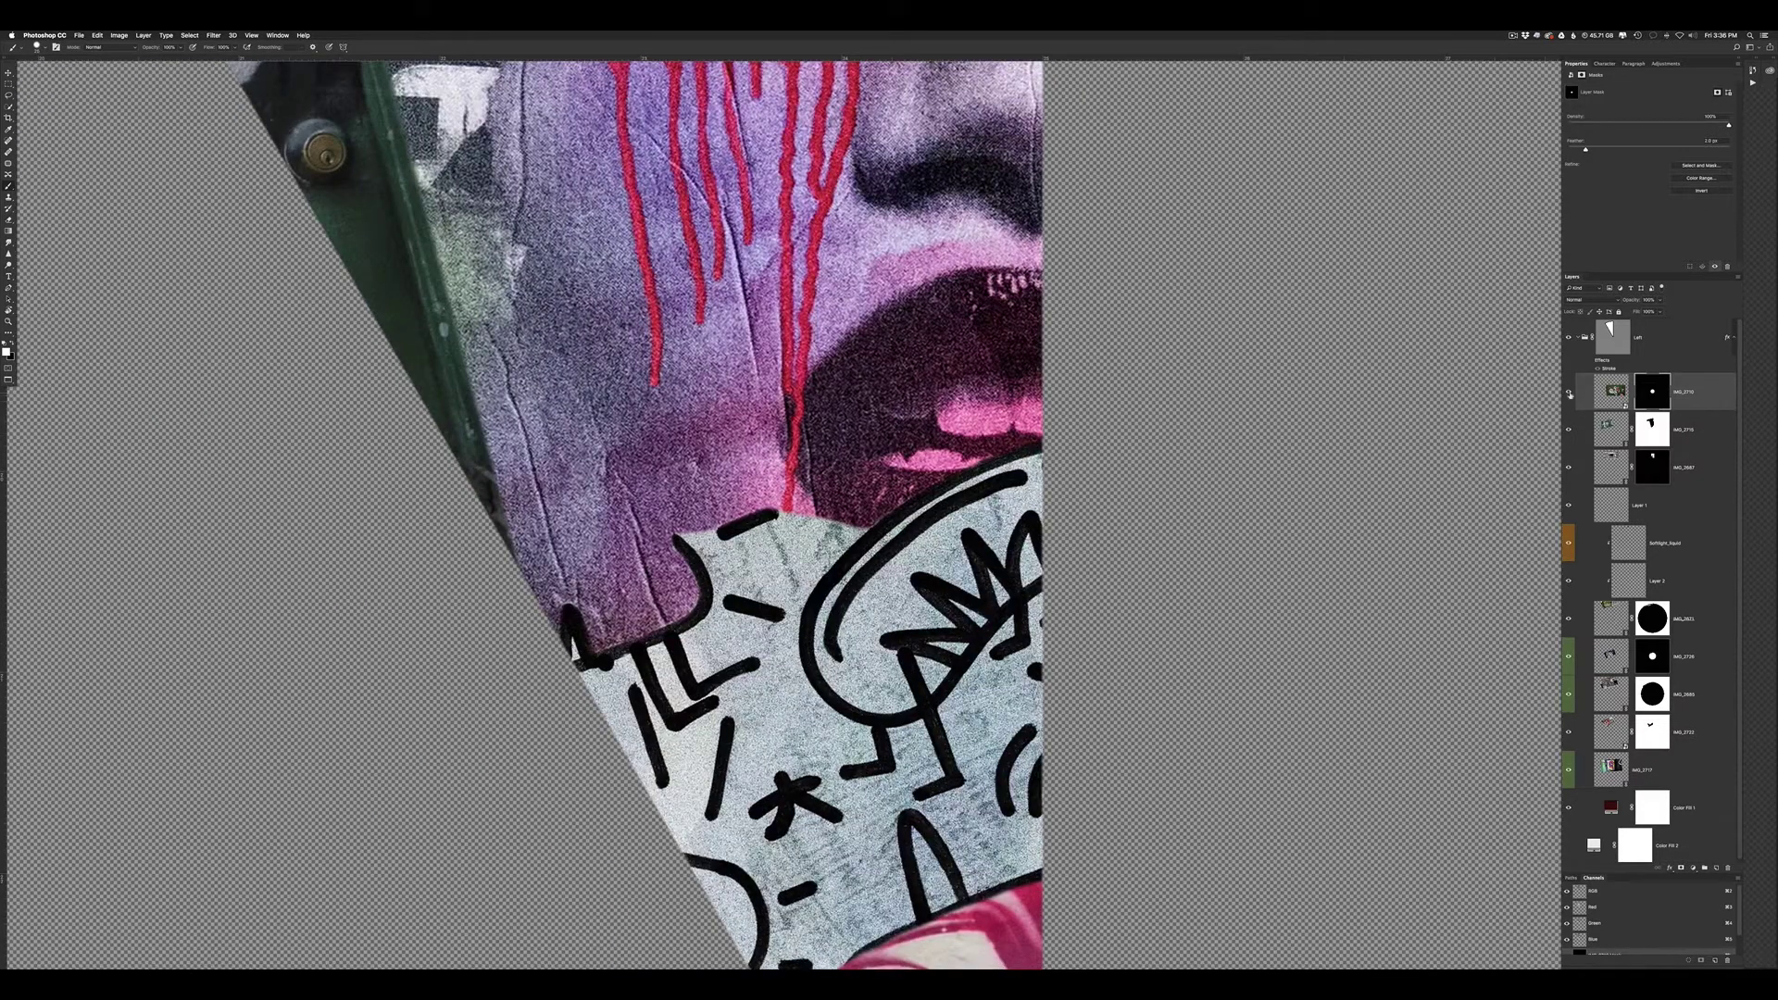
Hide the face photo IMG_2717 and reselect the doodle mask with black paint
click(1565, 769)
click(1652, 656)
key(x)
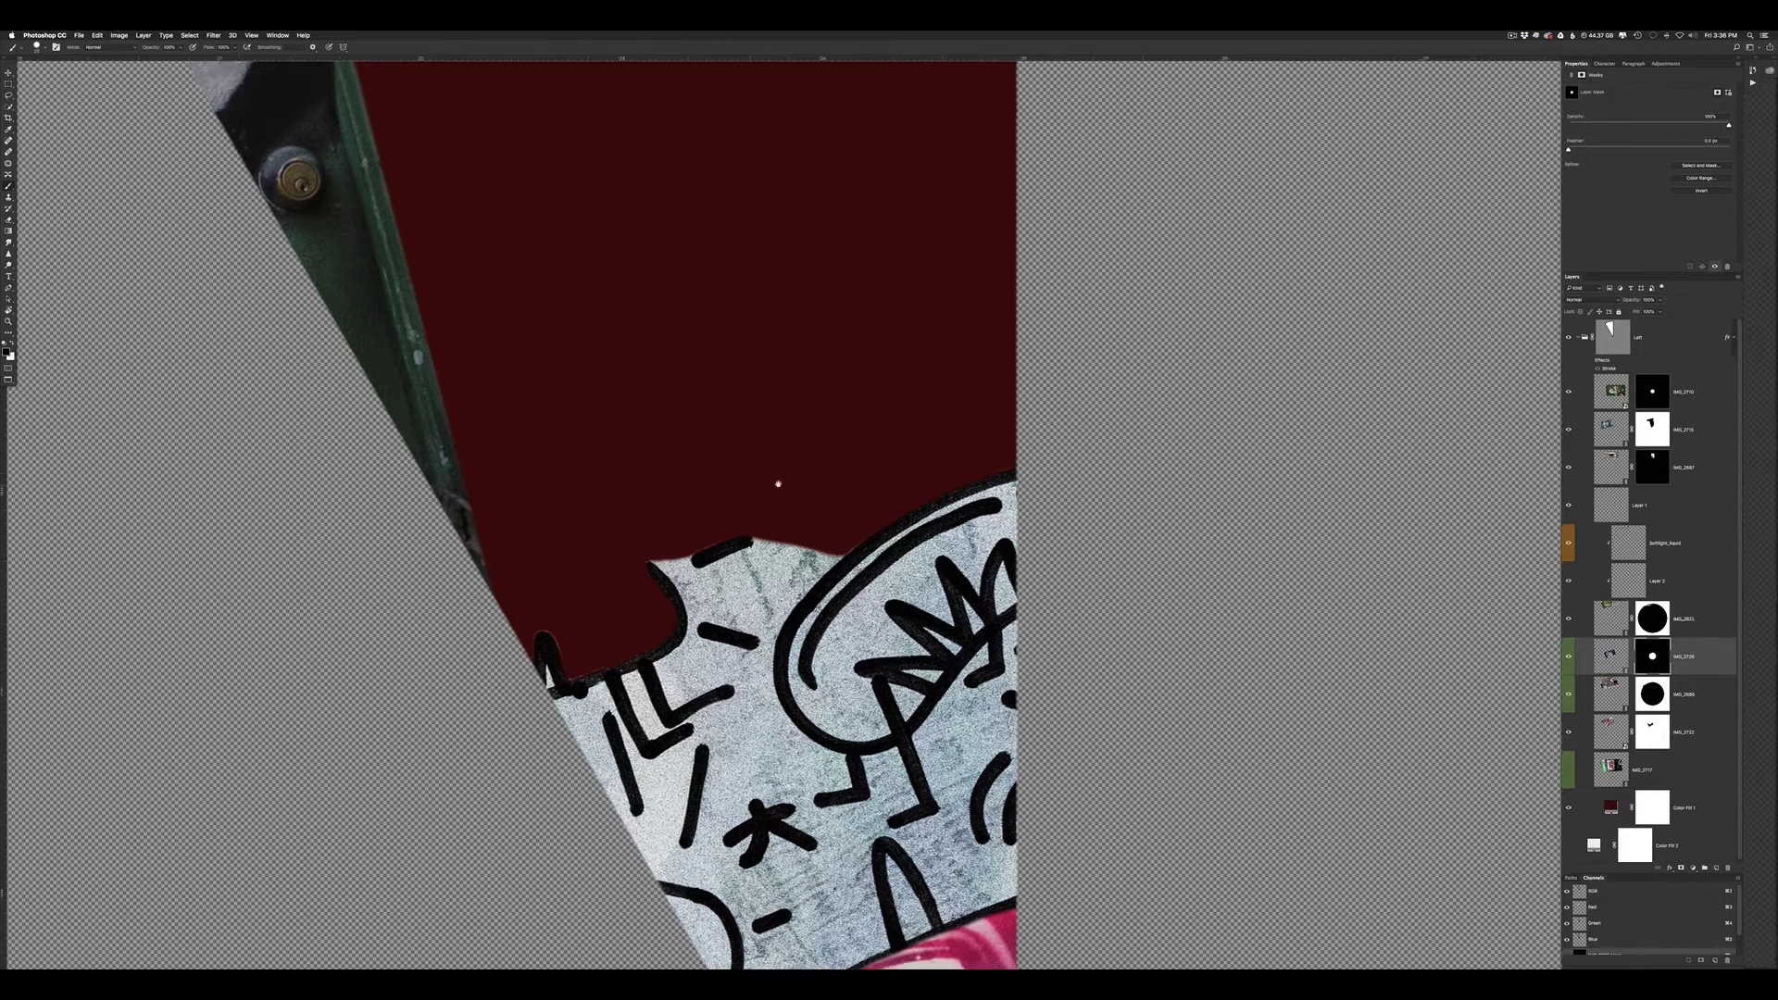
Show the face photo IMG_2717 again and list the layers stacked under the ART sticker
scroll(778, 485, up, 10)
scroll(623, 333, up, 10)
scroll(701, 647, right, 5)
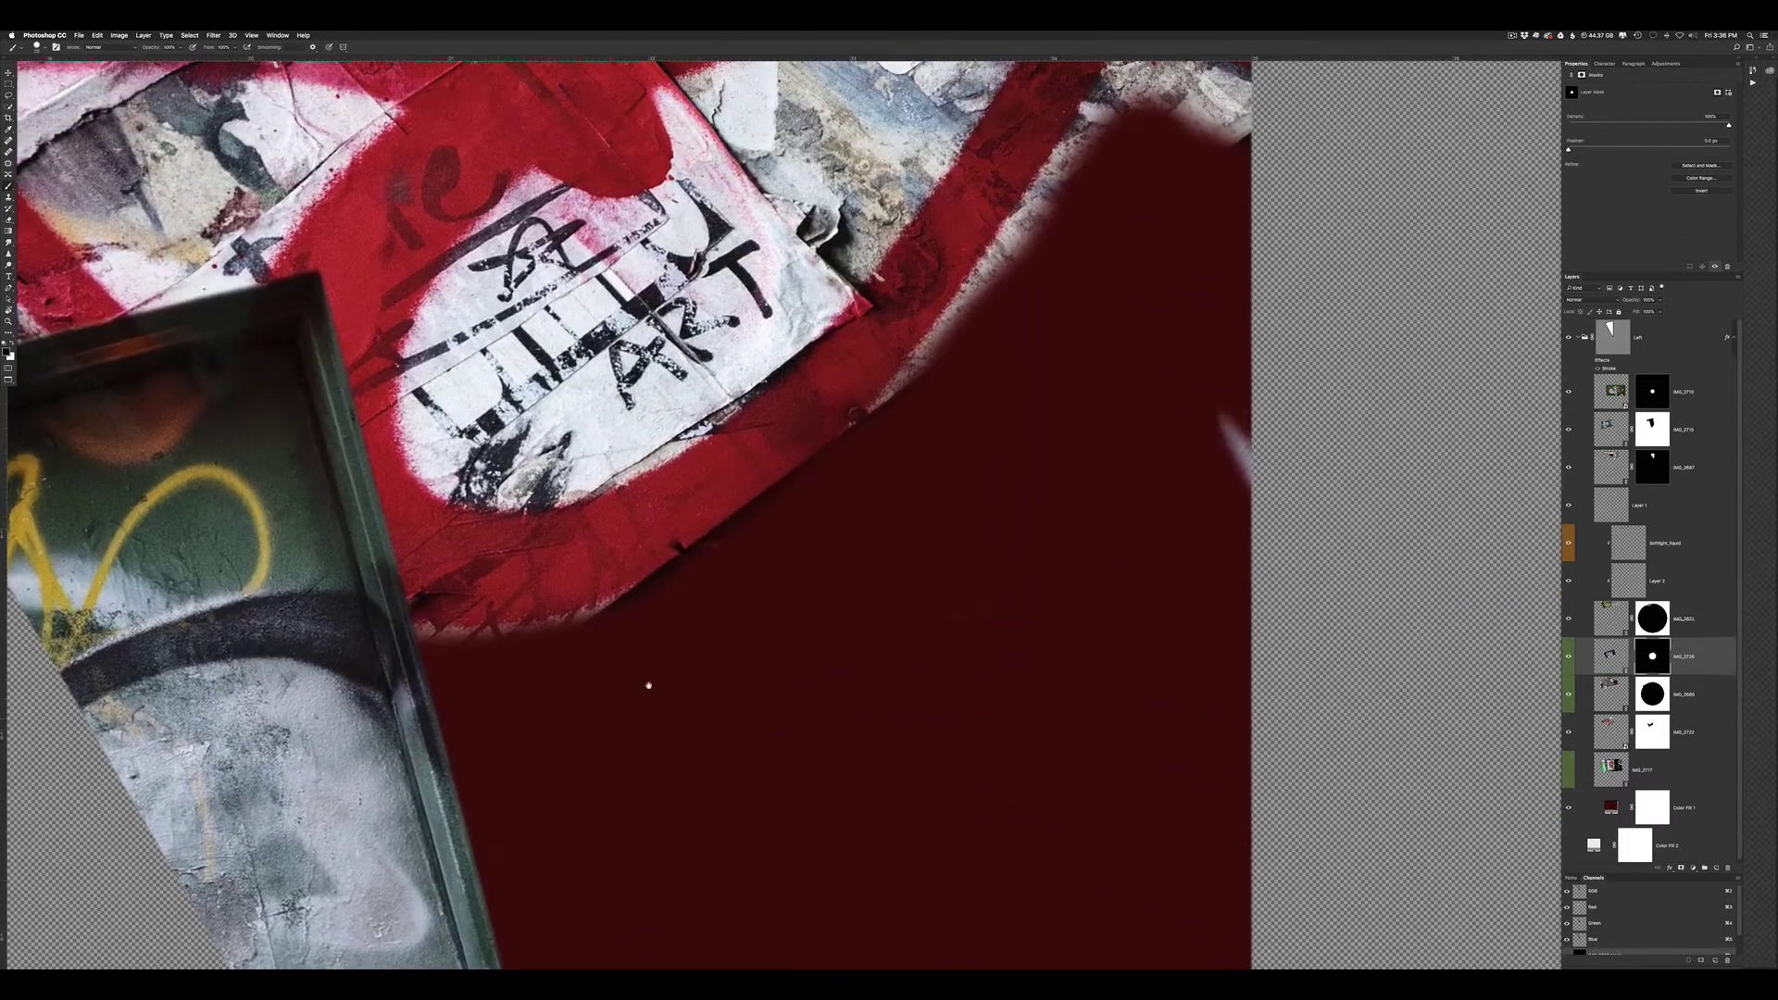
click(1568, 767)
key(v)
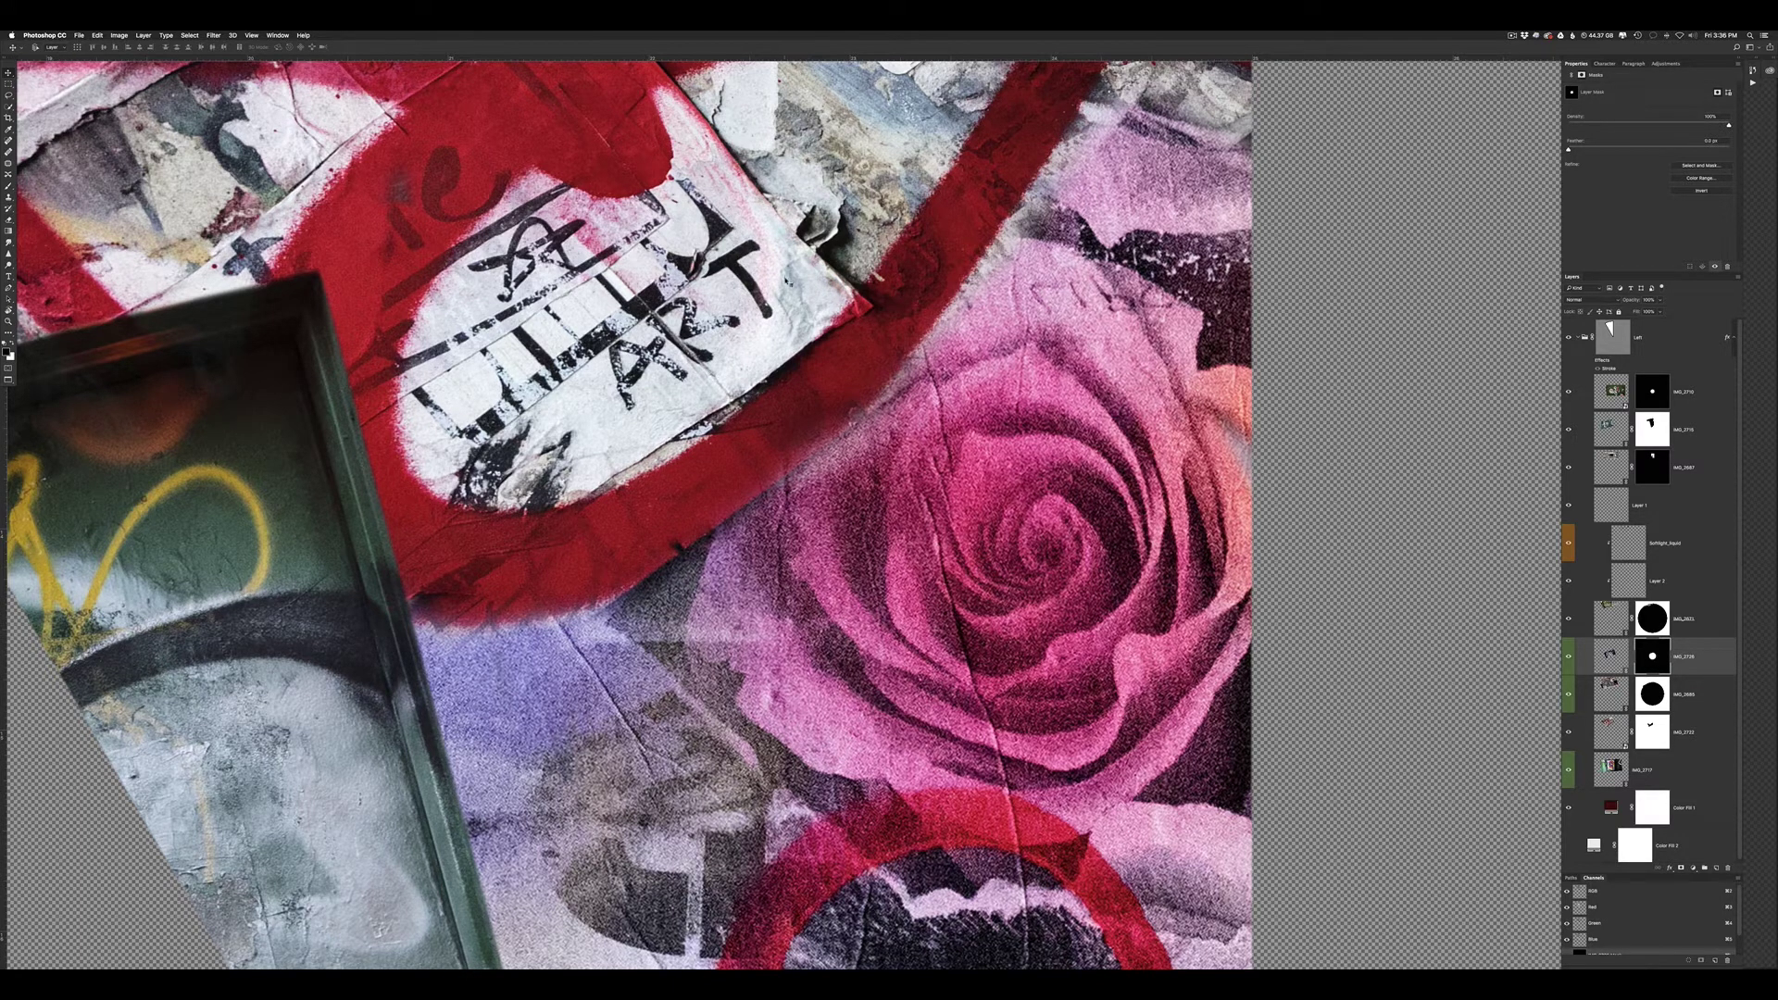
right_click(789, 283)
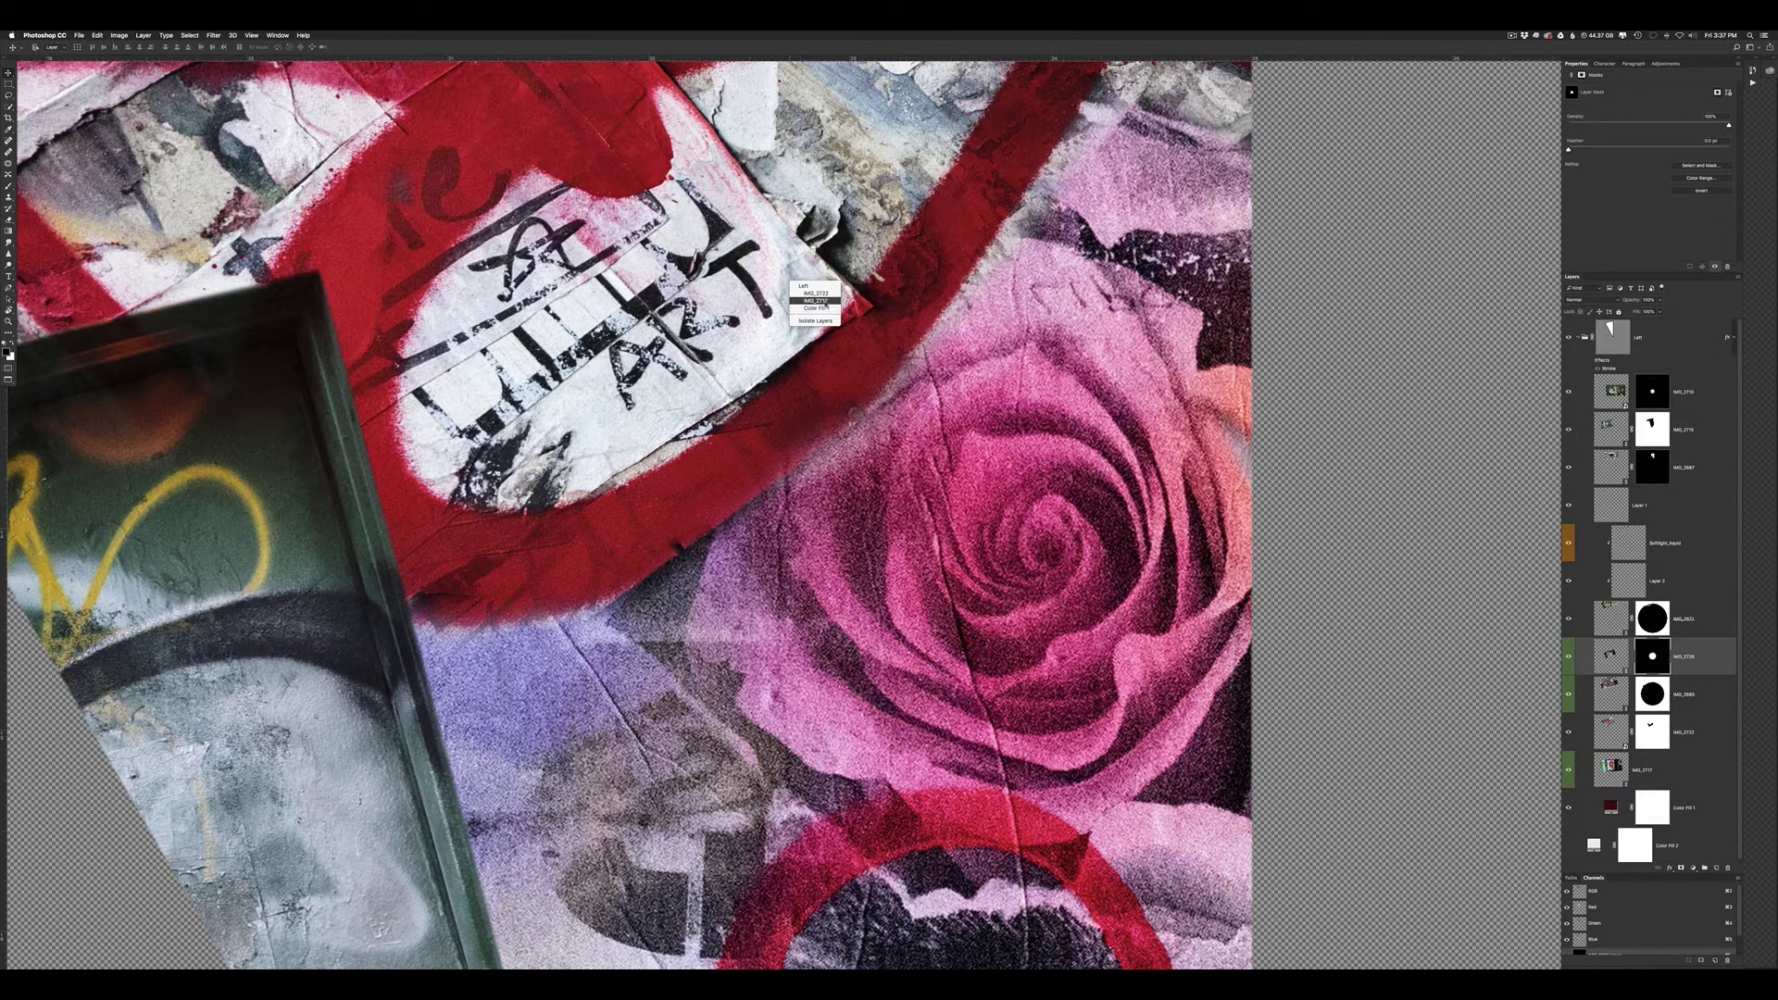
Pick IMG_2722 from the layer list and target its mask for brush painting
click(814, 293)
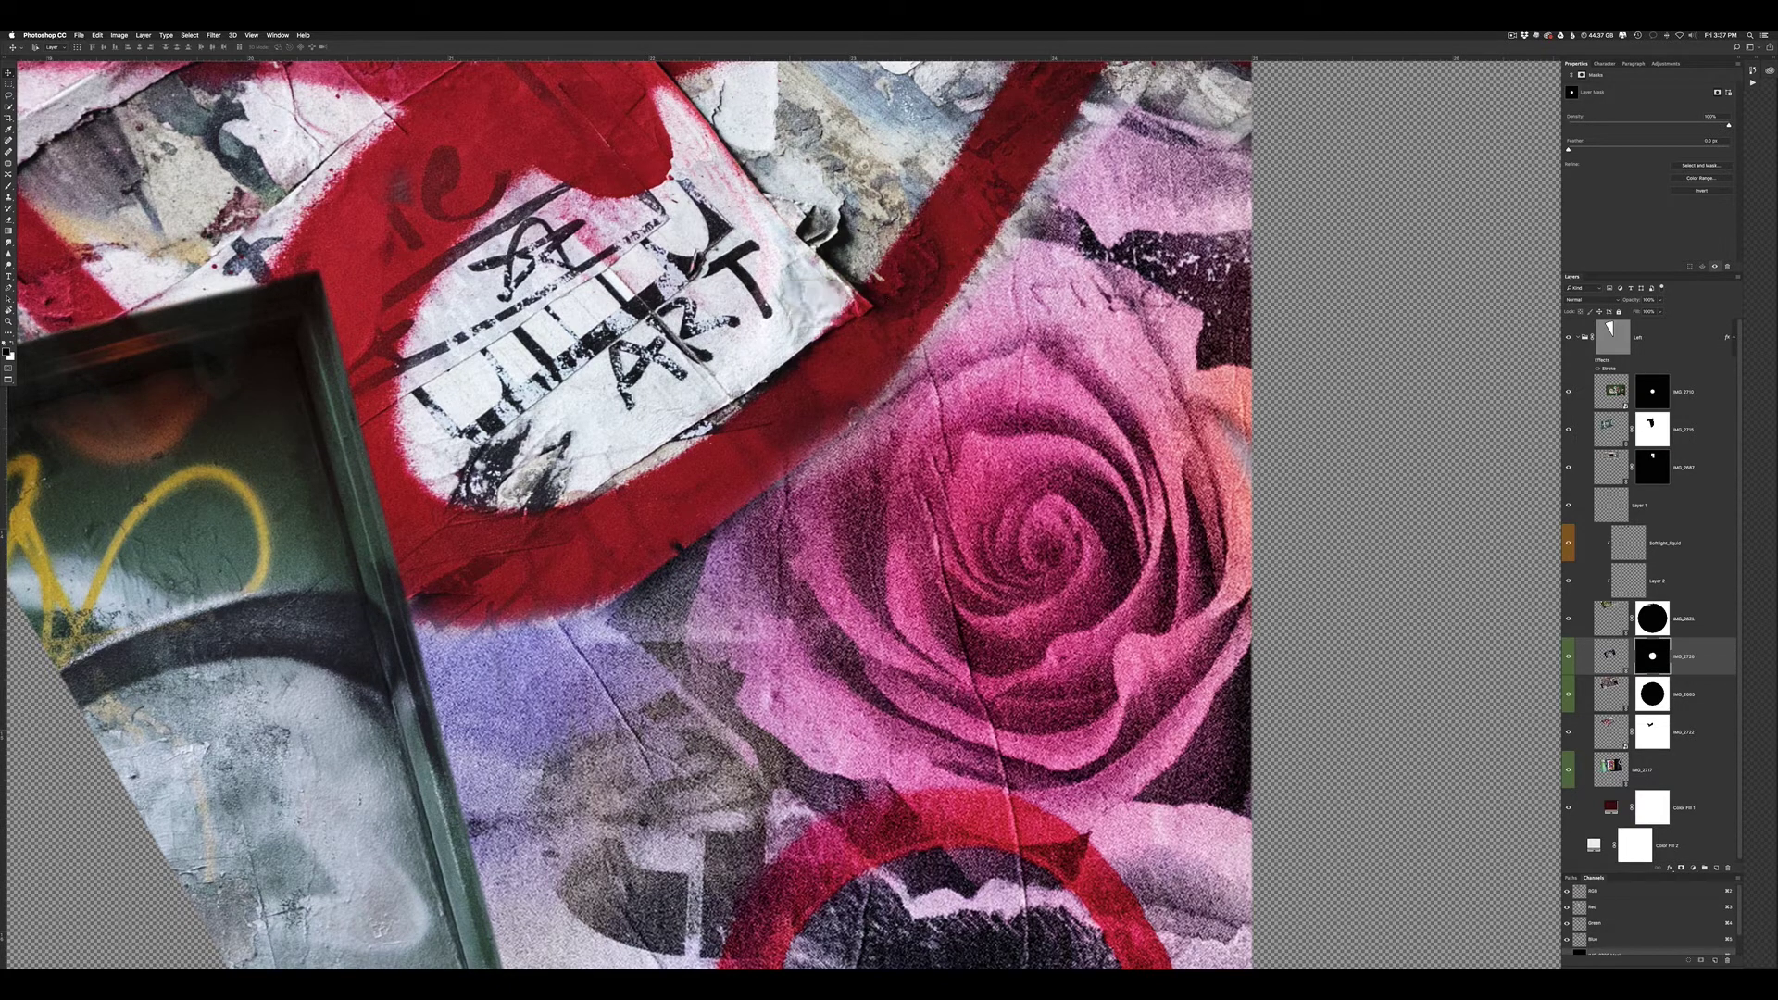
click(1568, 732)
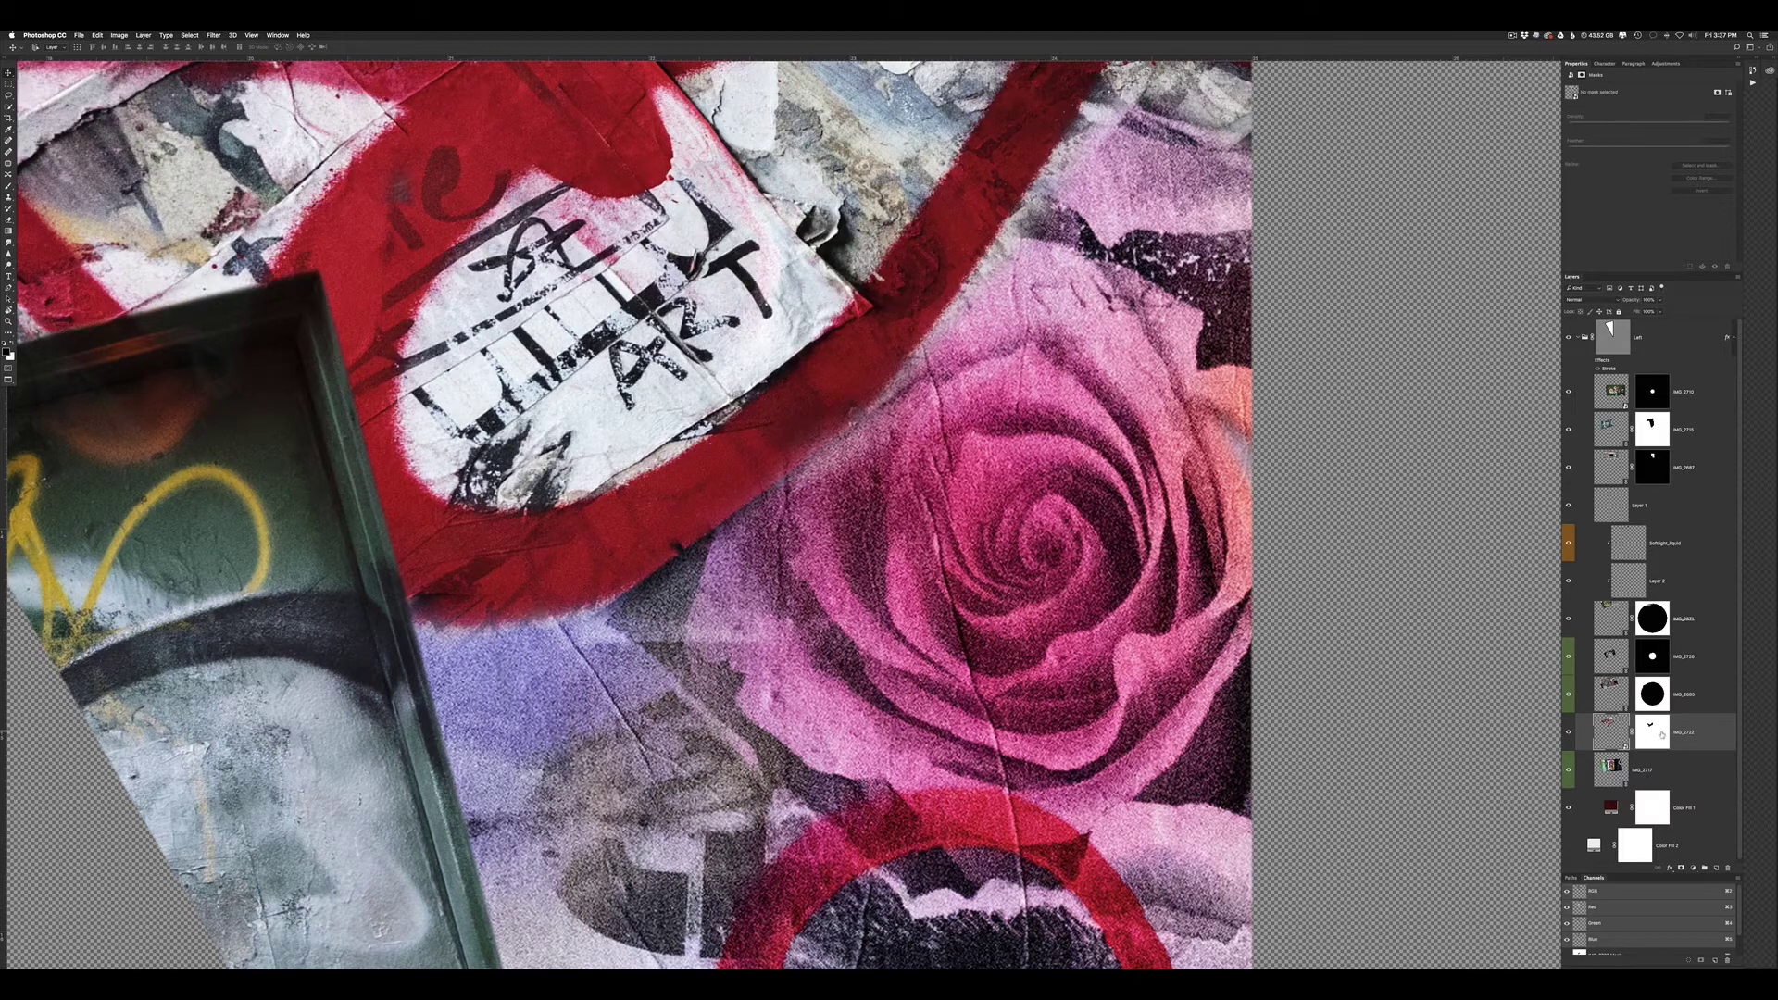
click(1661, 734)
key(b)
scroll(915, 309, up, 5)
drag(994, 203, 926, 278)
key(ctrl+z)
Reveal the pink rose texture over the grey rubble, then restore the red stripe's lower edge
key(x)
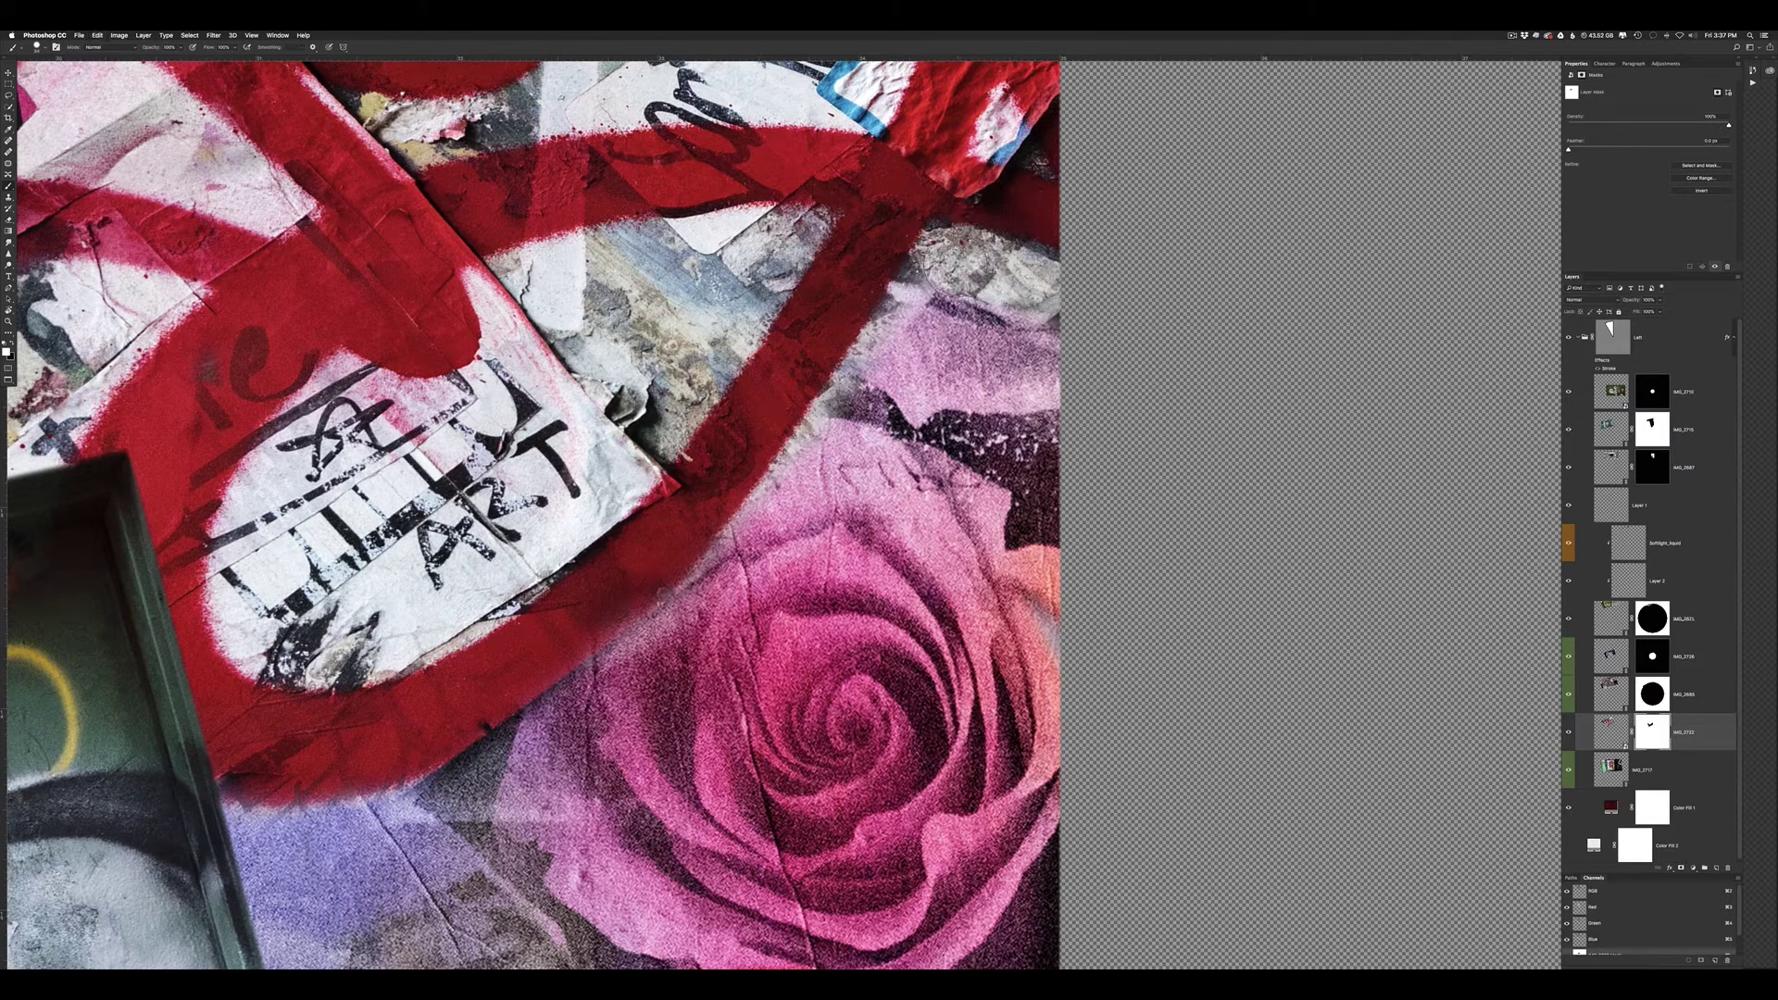
drag(954, 291, 893, 421)
key(ctrl+z)
drag(918, 289, 880, 389)
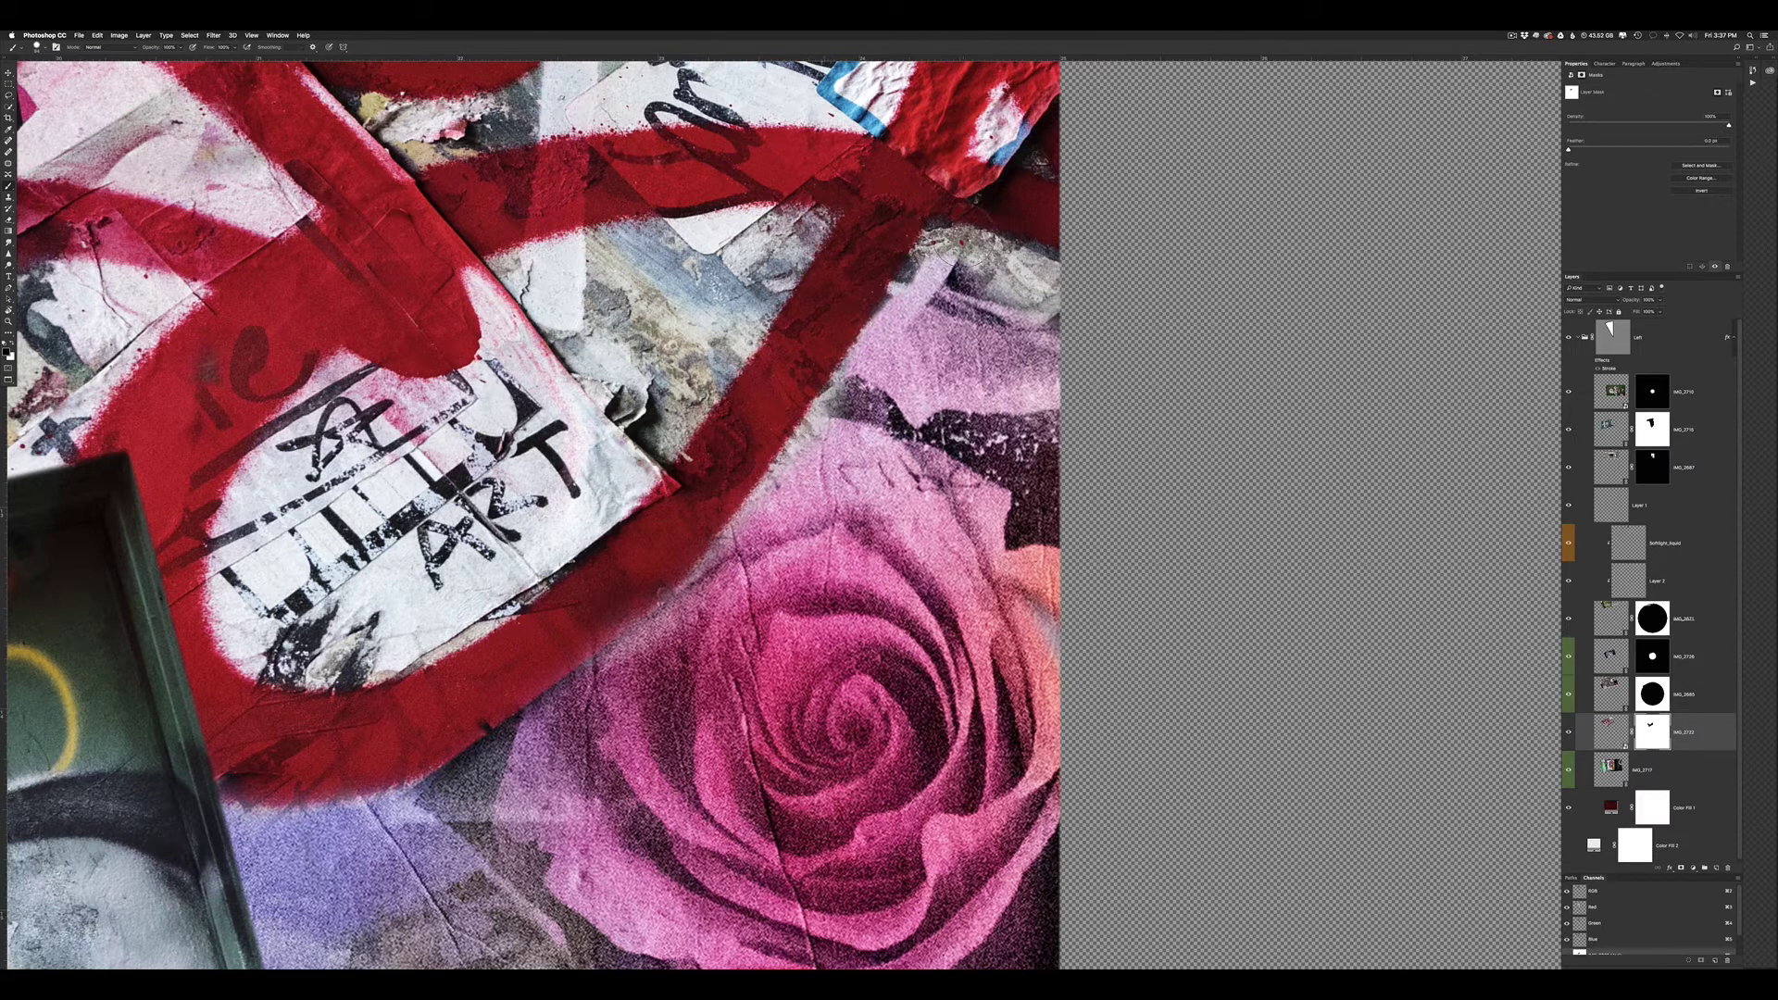
drag(935, 265, 1036, 296)
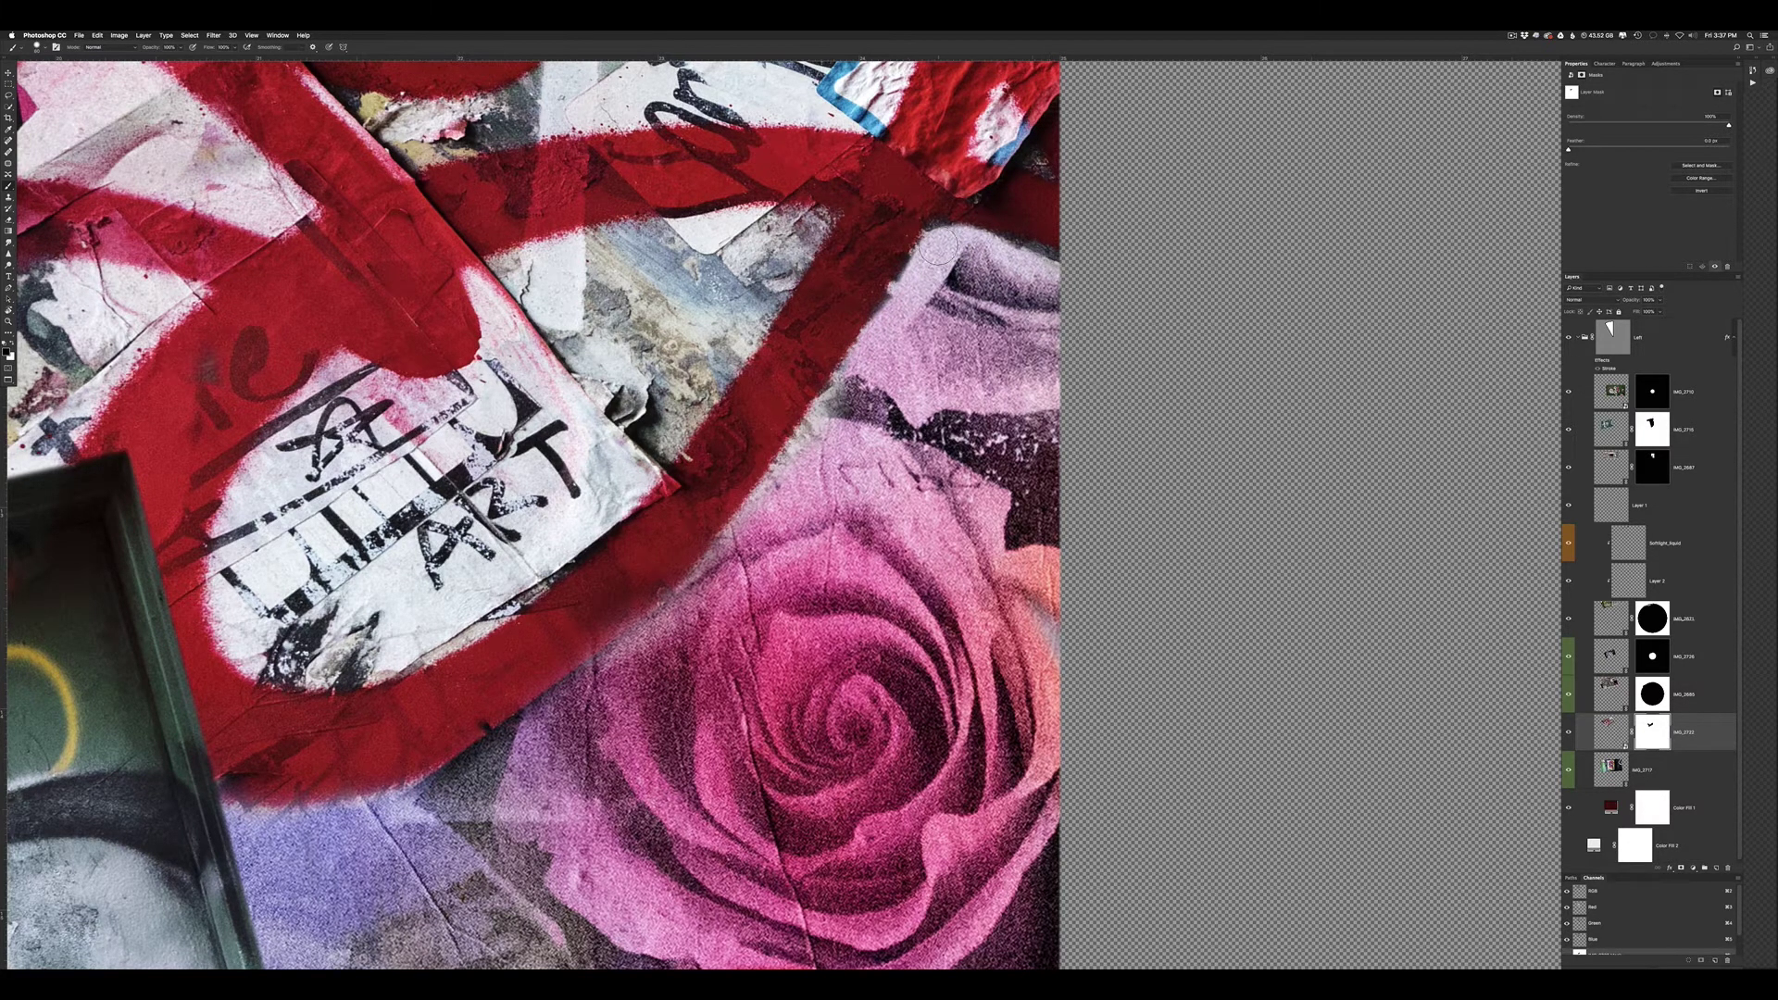
drag(965, 251, 670, 644)
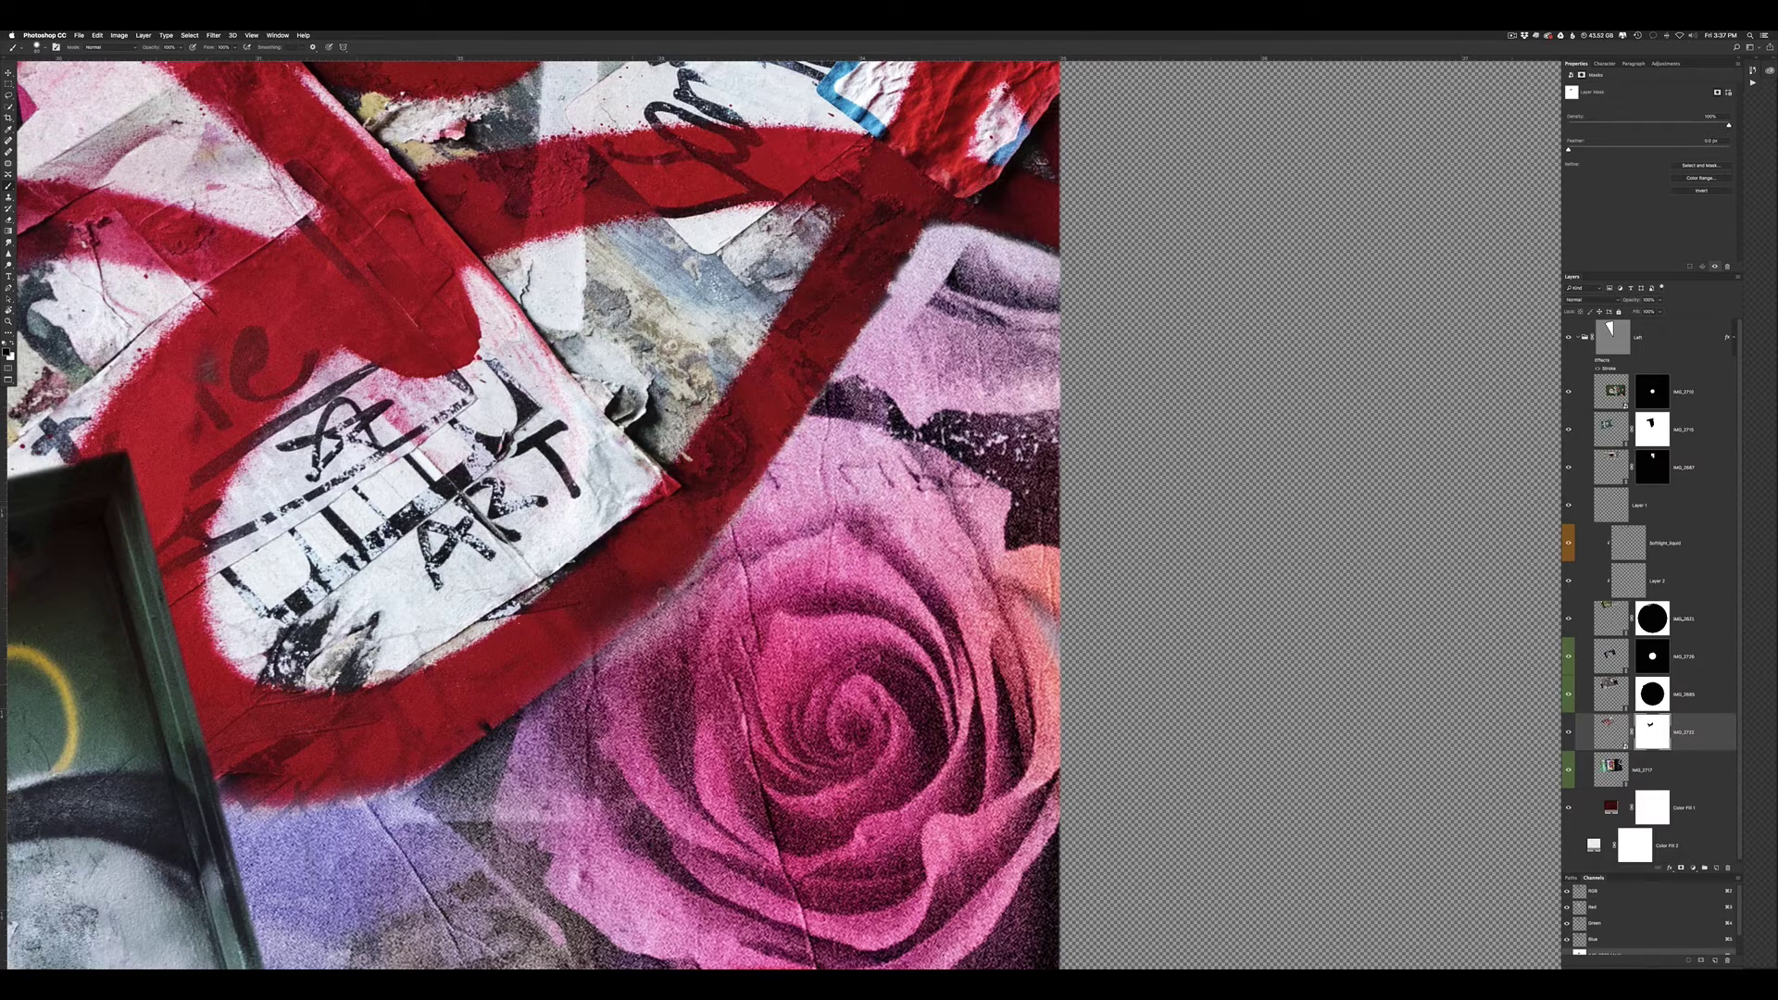
key(x)
mouse_move(676, 541)
mouse_down()
mouse_move(347, 791)
mouse_move(463, 745)
mouse_move(667, 583)
mouse_up()
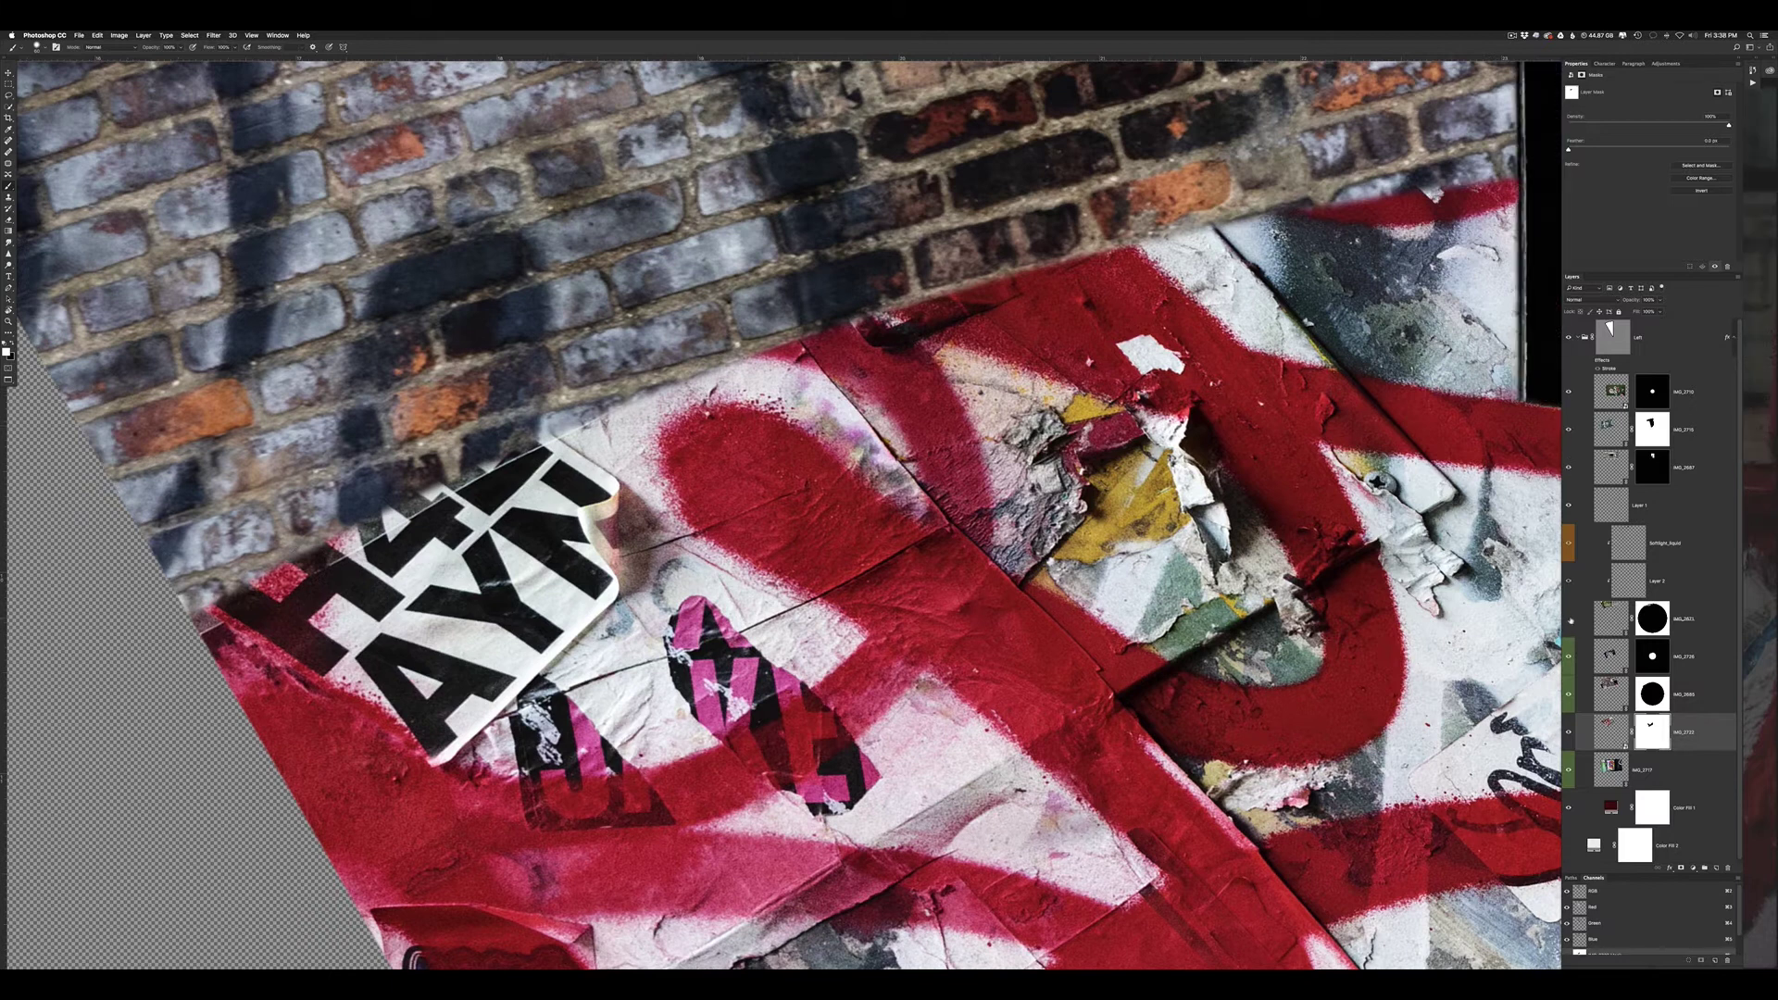
Select the IMG_2685 layer mask with the whole composite in view
click(1567, 656)
click(1571, 692)
key(ctrl+0)
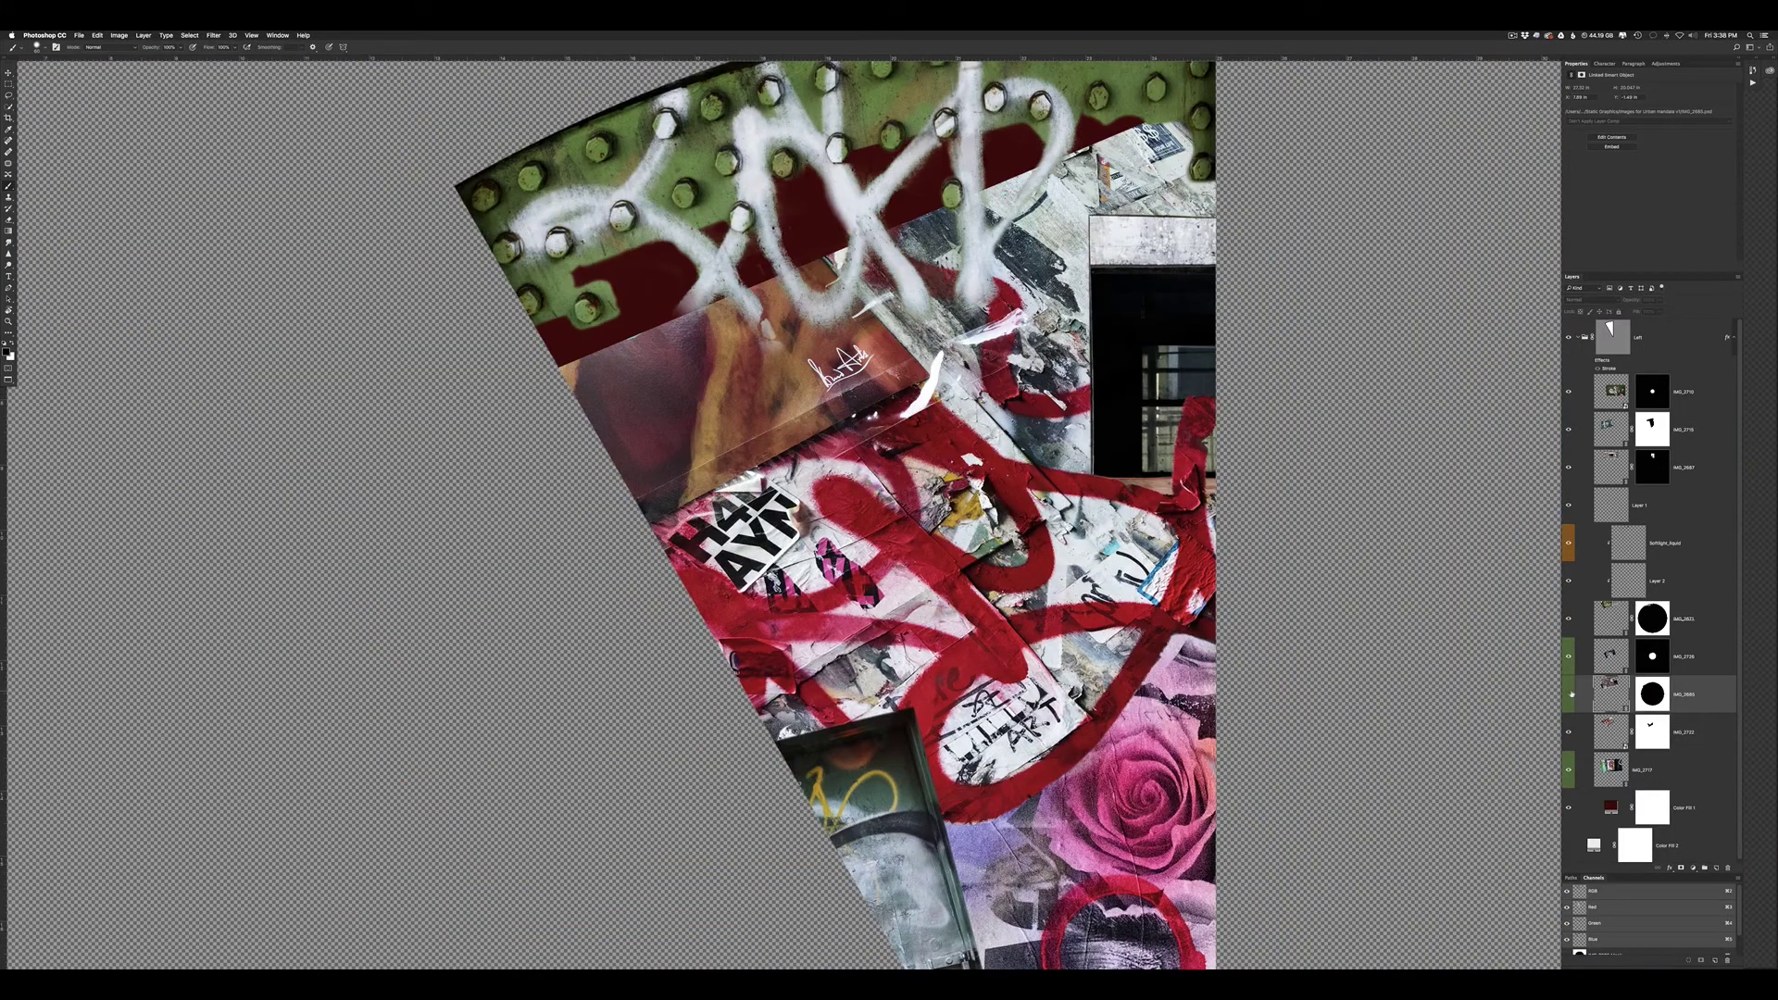
click(1652, 694)
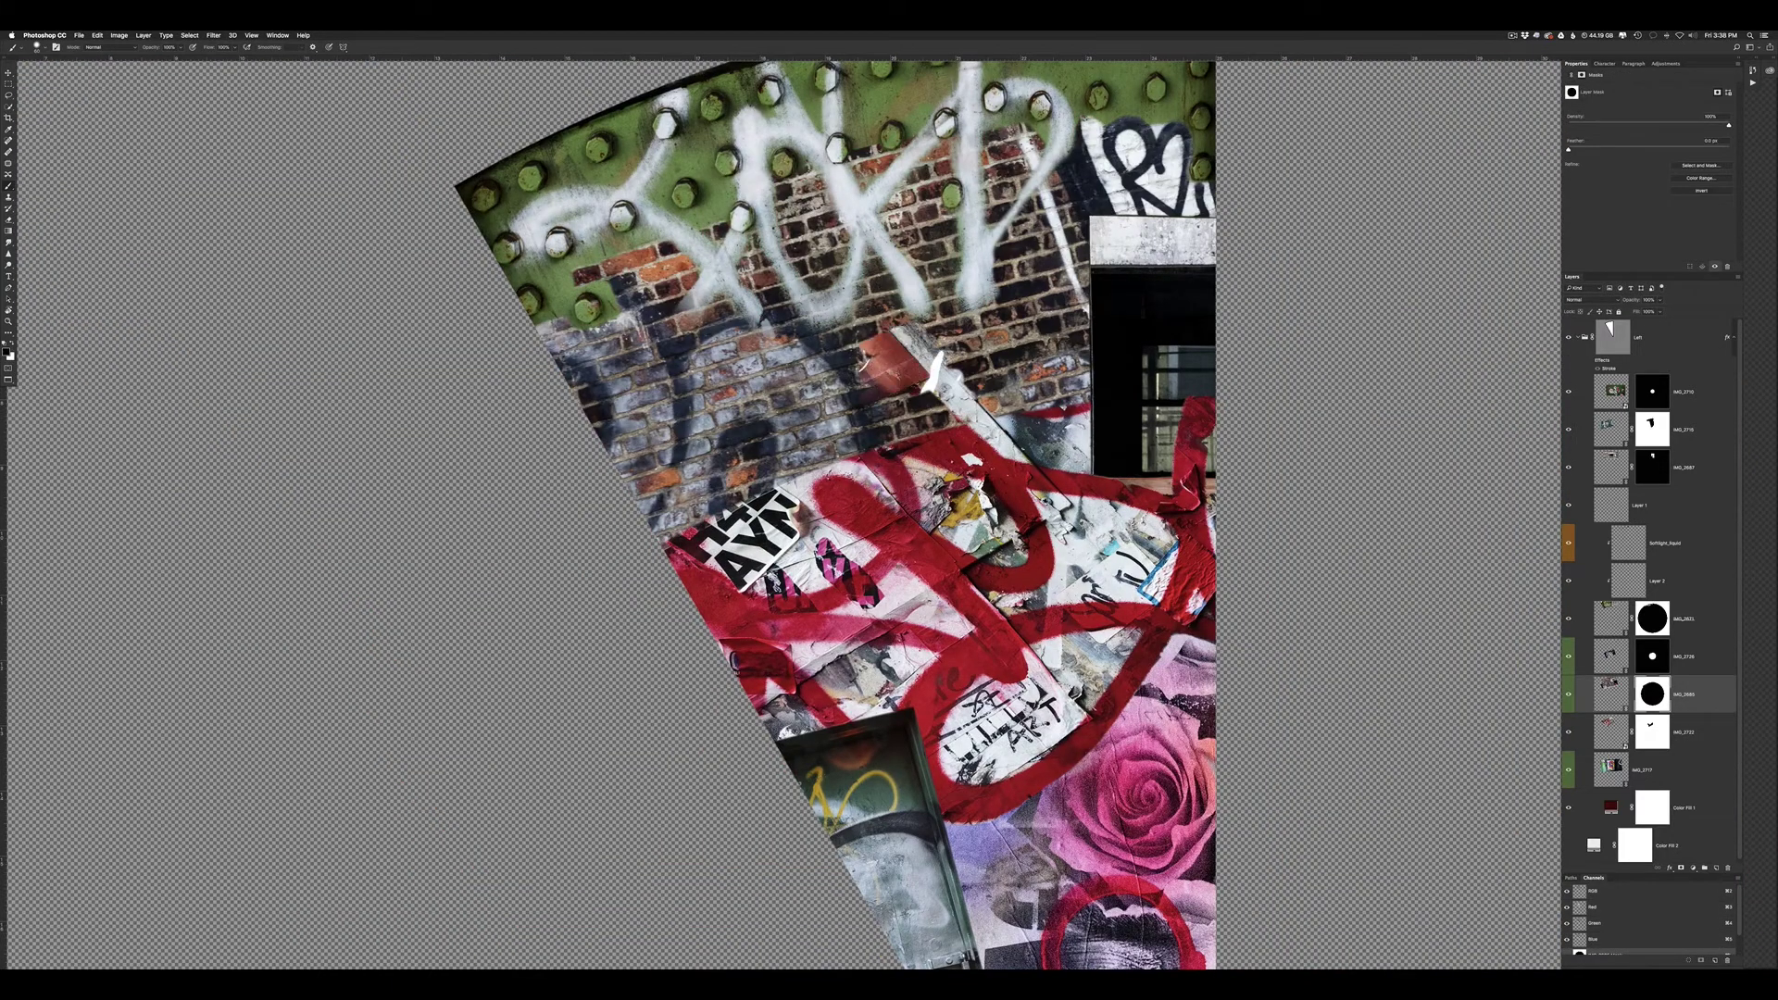
scroll(812, 484, up, 3)
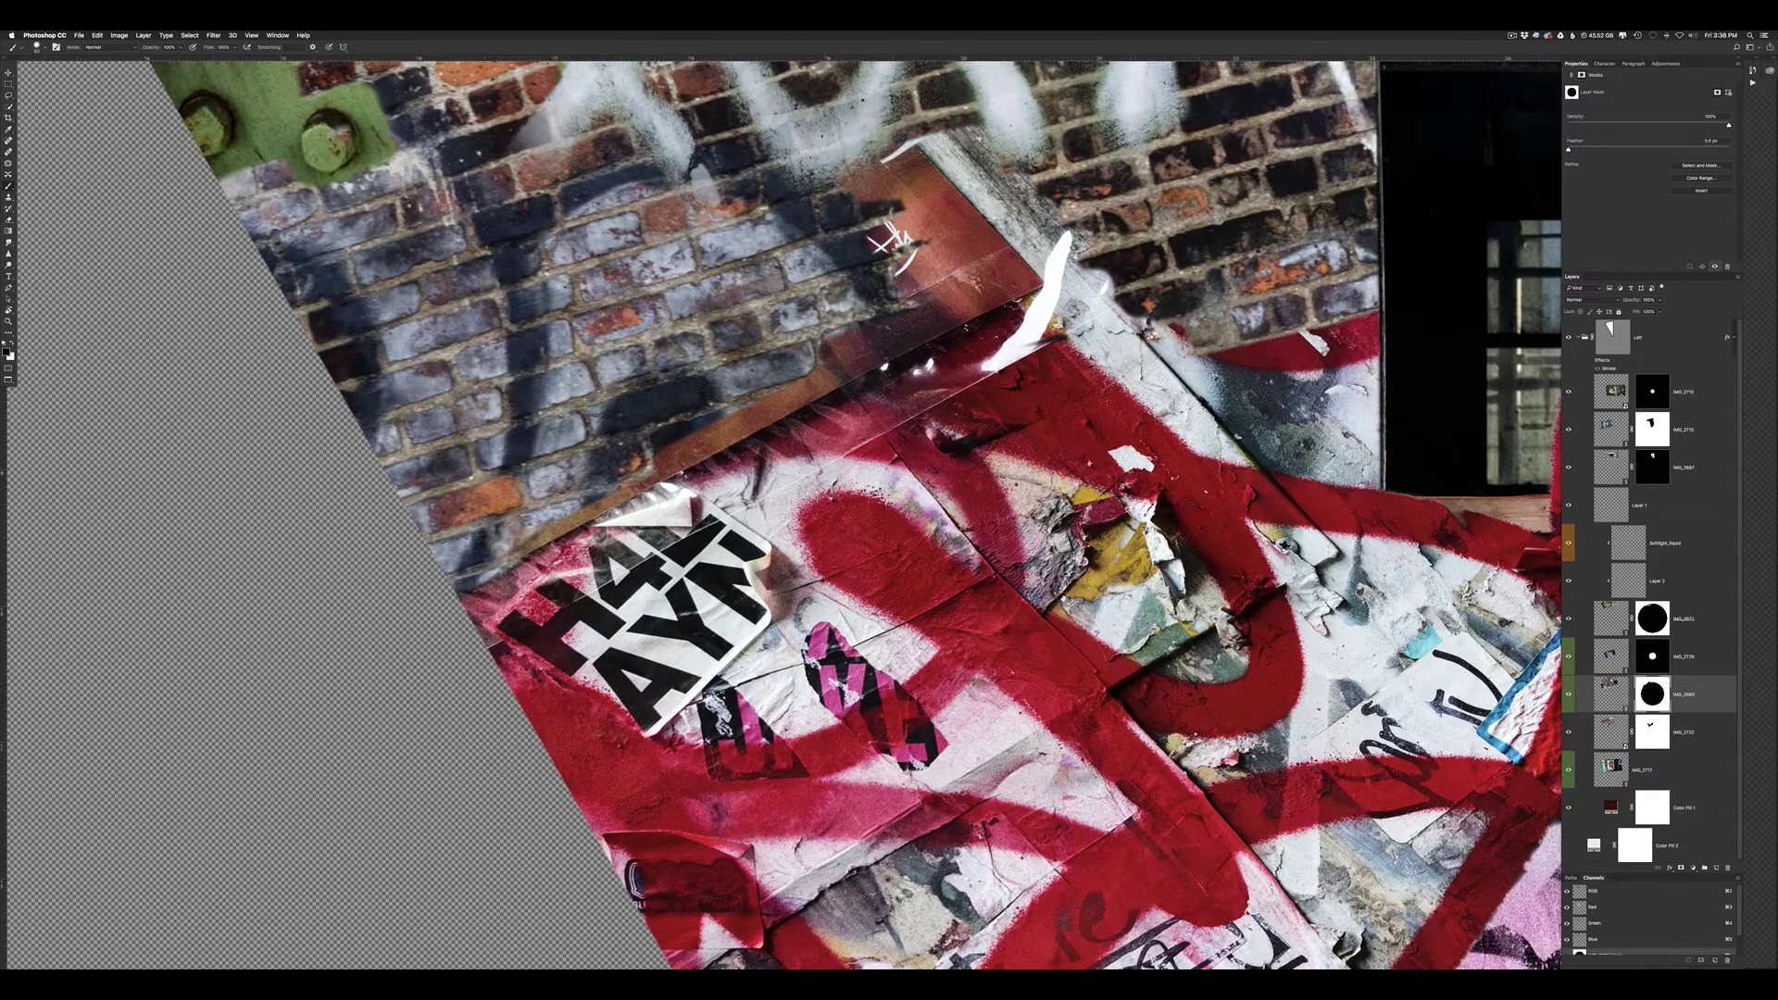
scroll(812, 483, up, 1)
Brush more brick wall back above the poster's top edge, then re-target the layer image
drag(601, 454, 1213, 407)
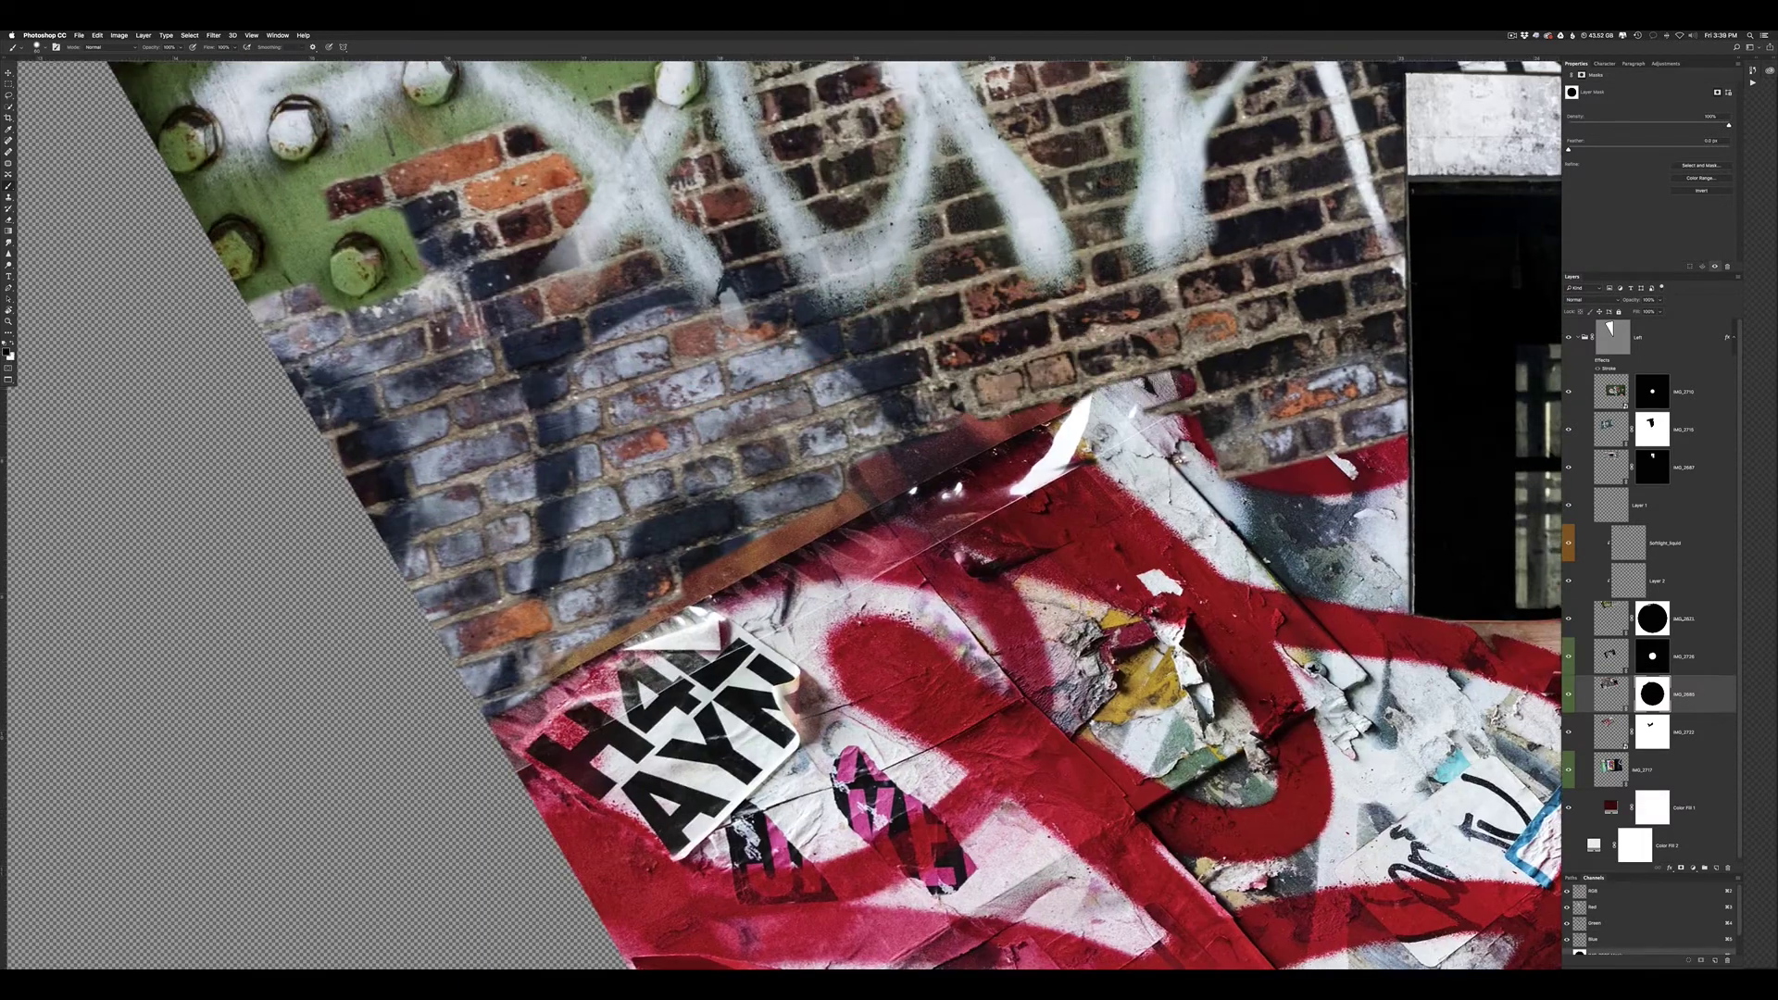
key(x)
drag(546, 680, 944, 463)
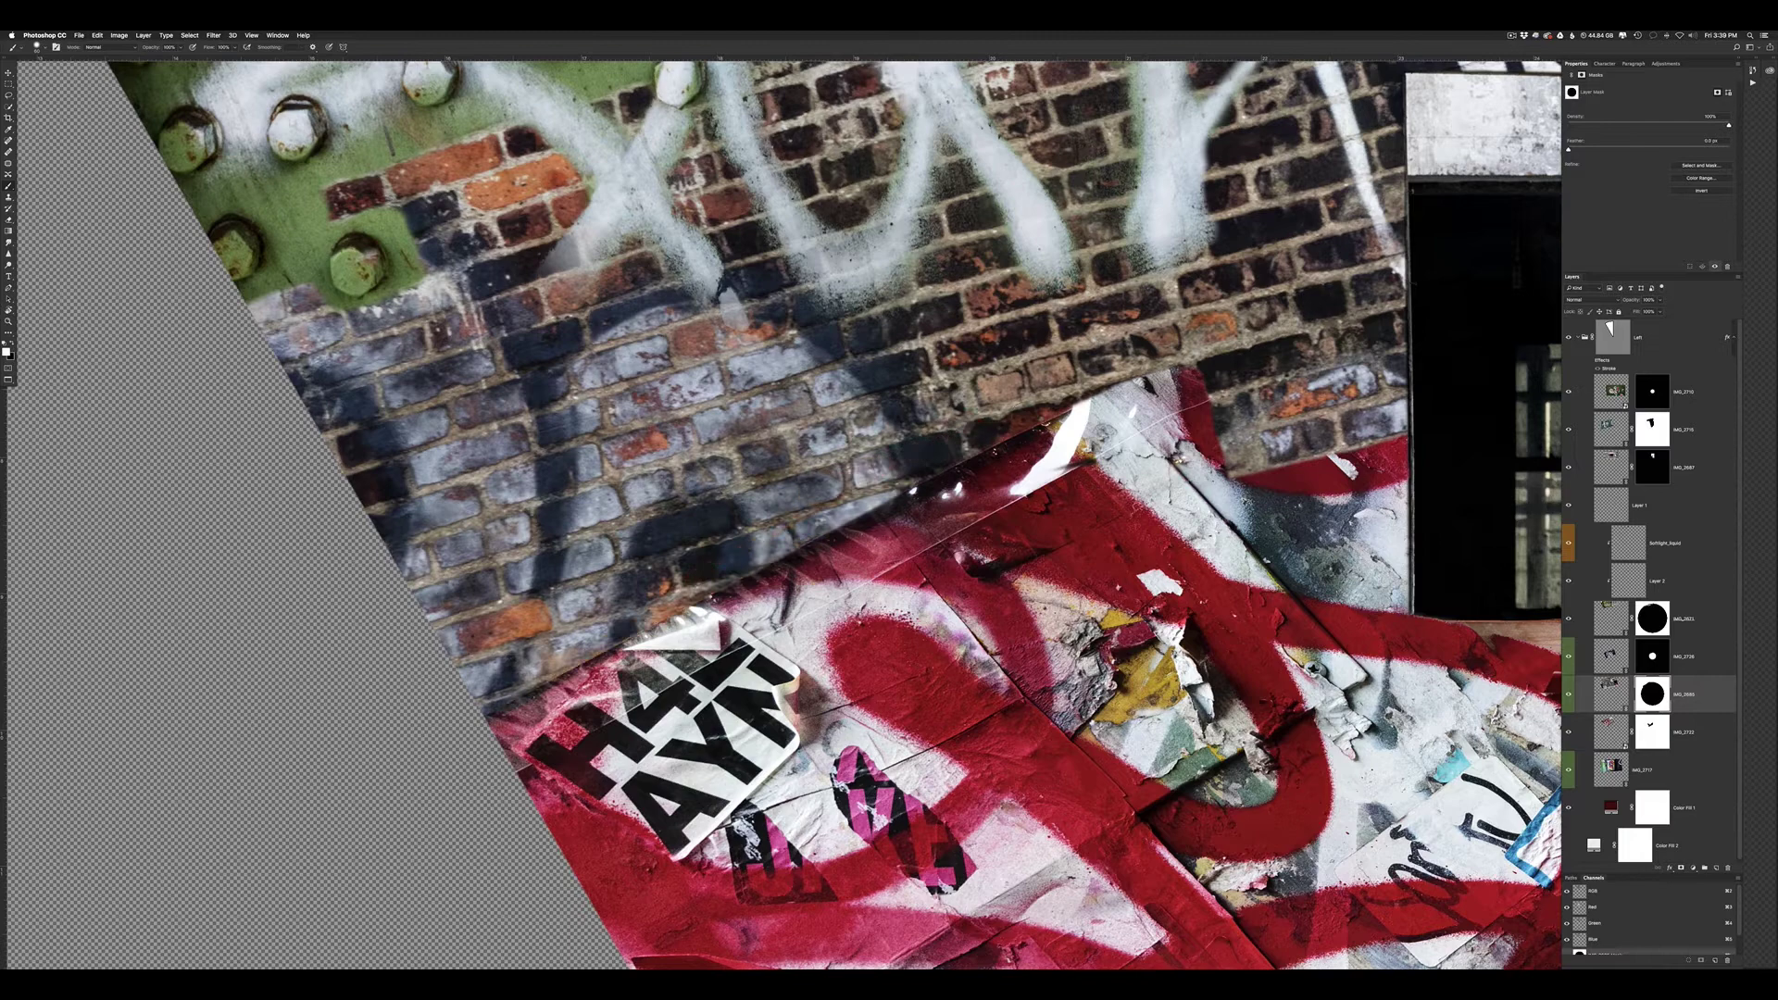
drag(1129, 408, 676, 602)
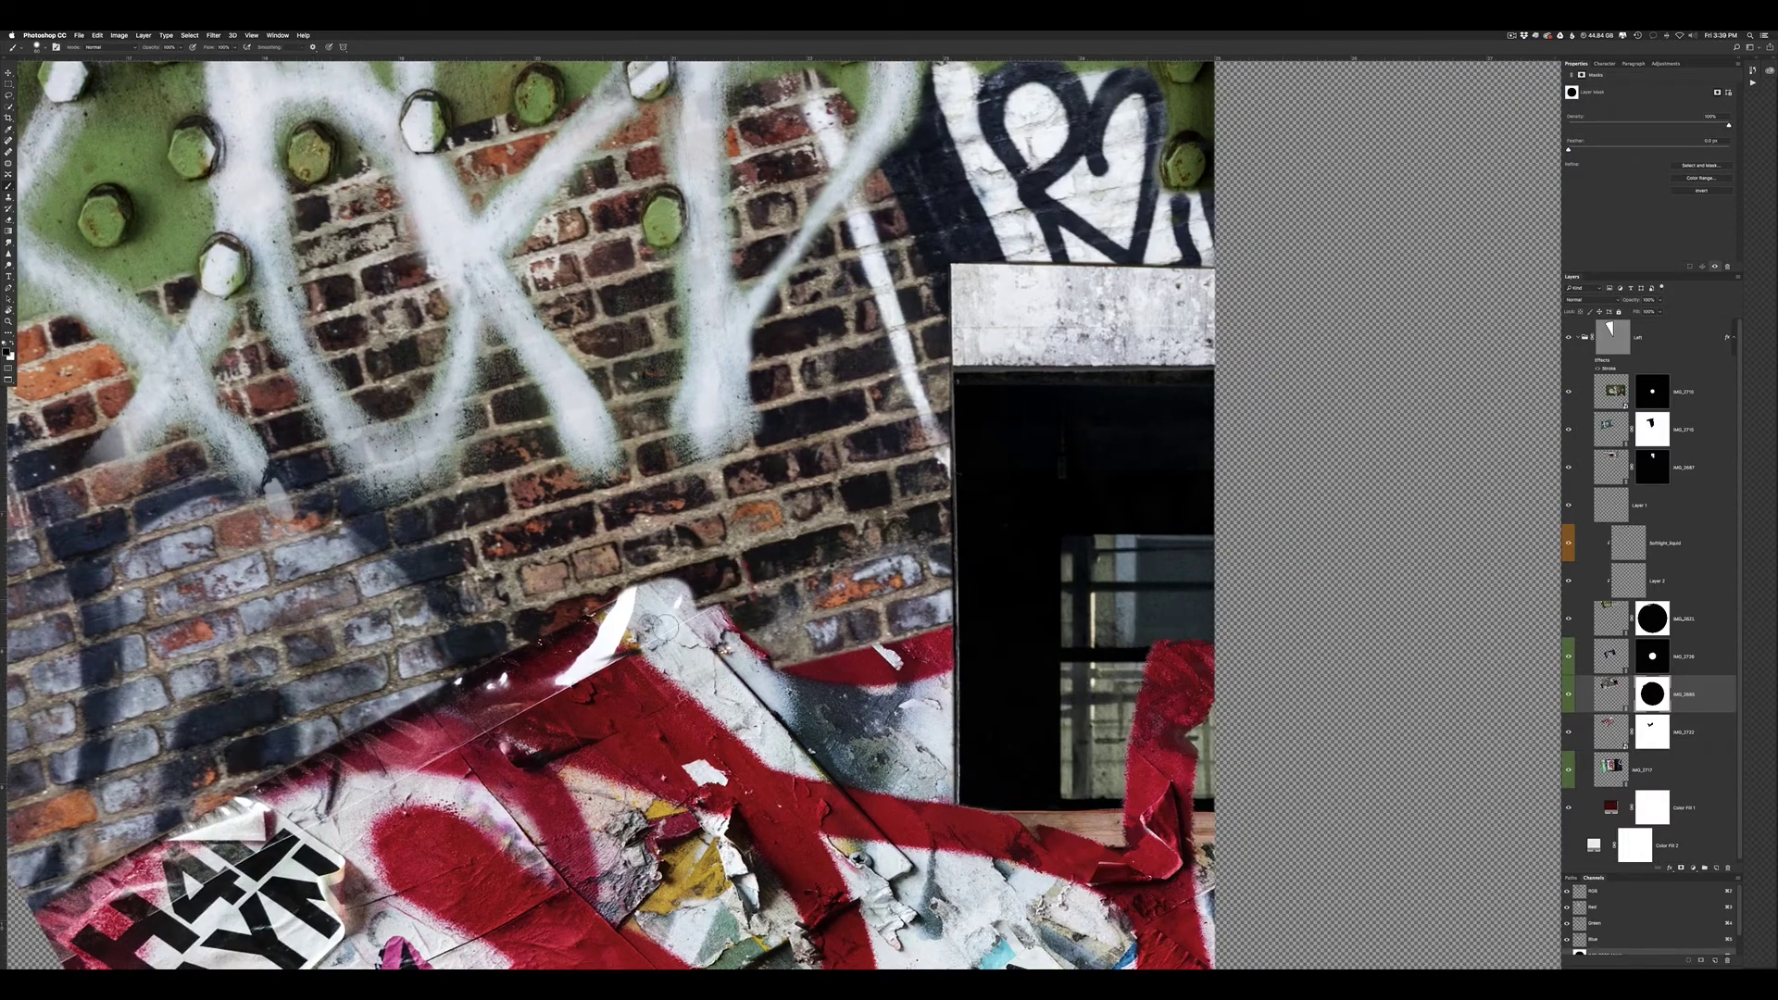
scroll(640, 285, down, 3)
scroll(639, 285, down, 3)
scroll(640, 285, down, 2)
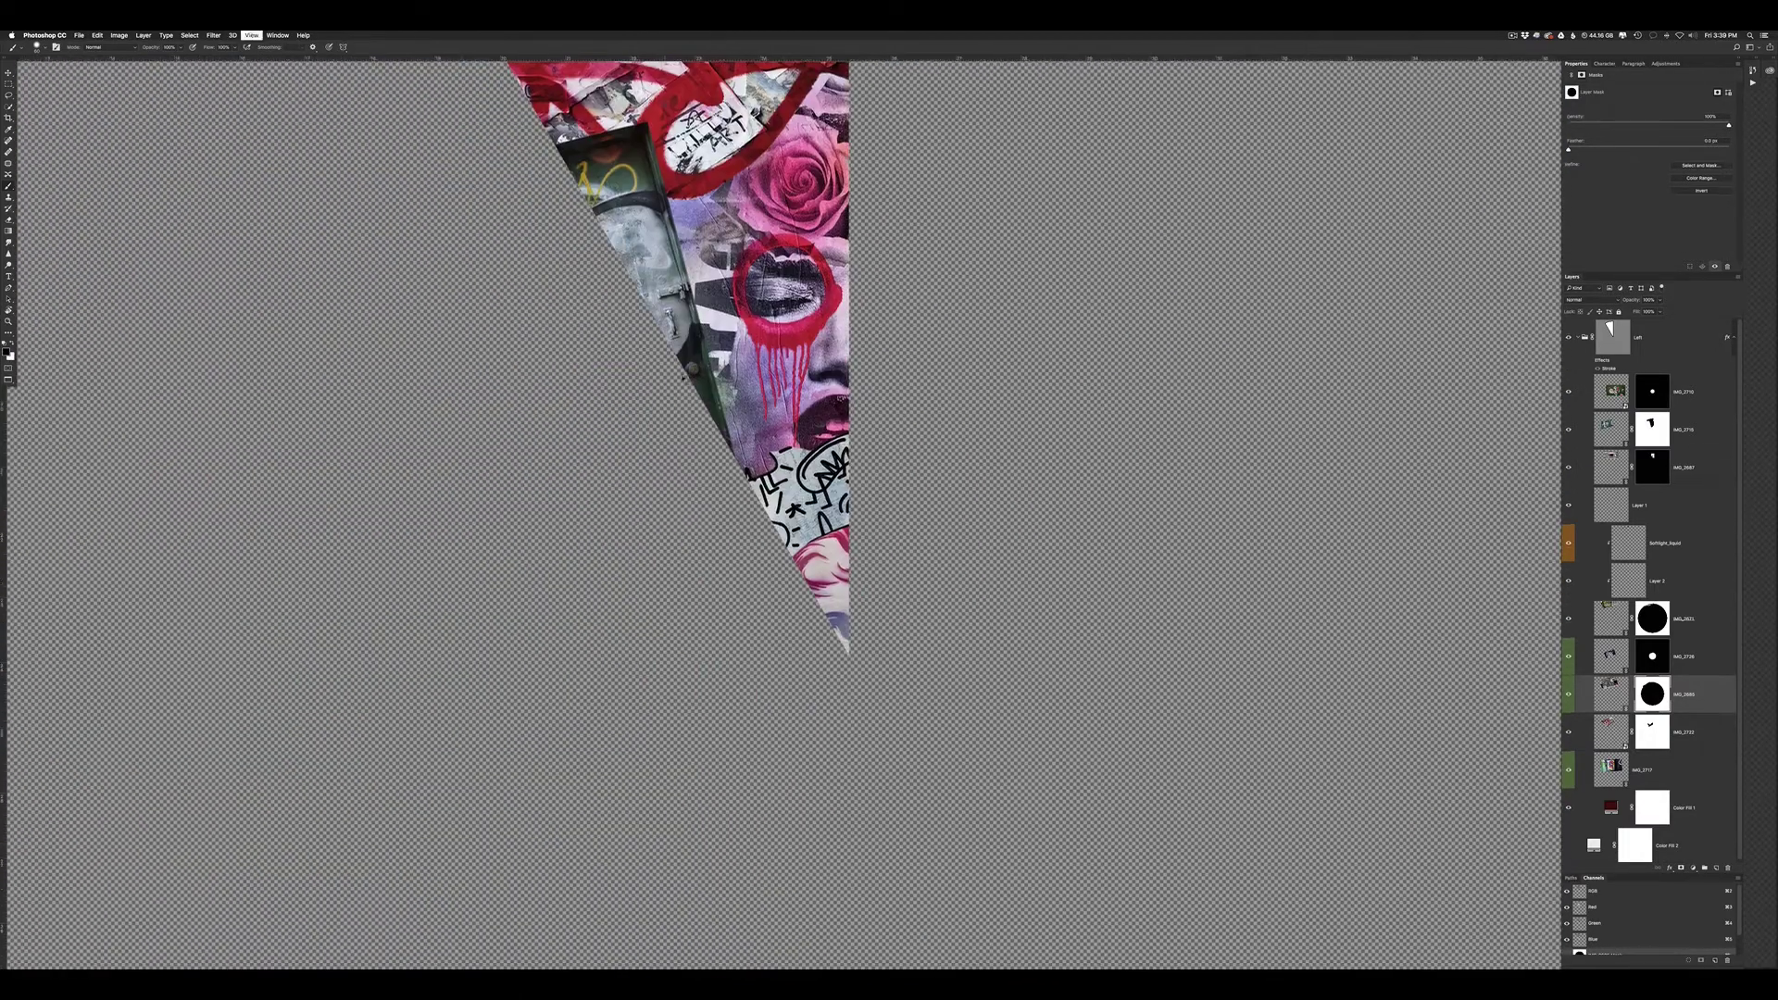
scroll(640, 285, down, 3)
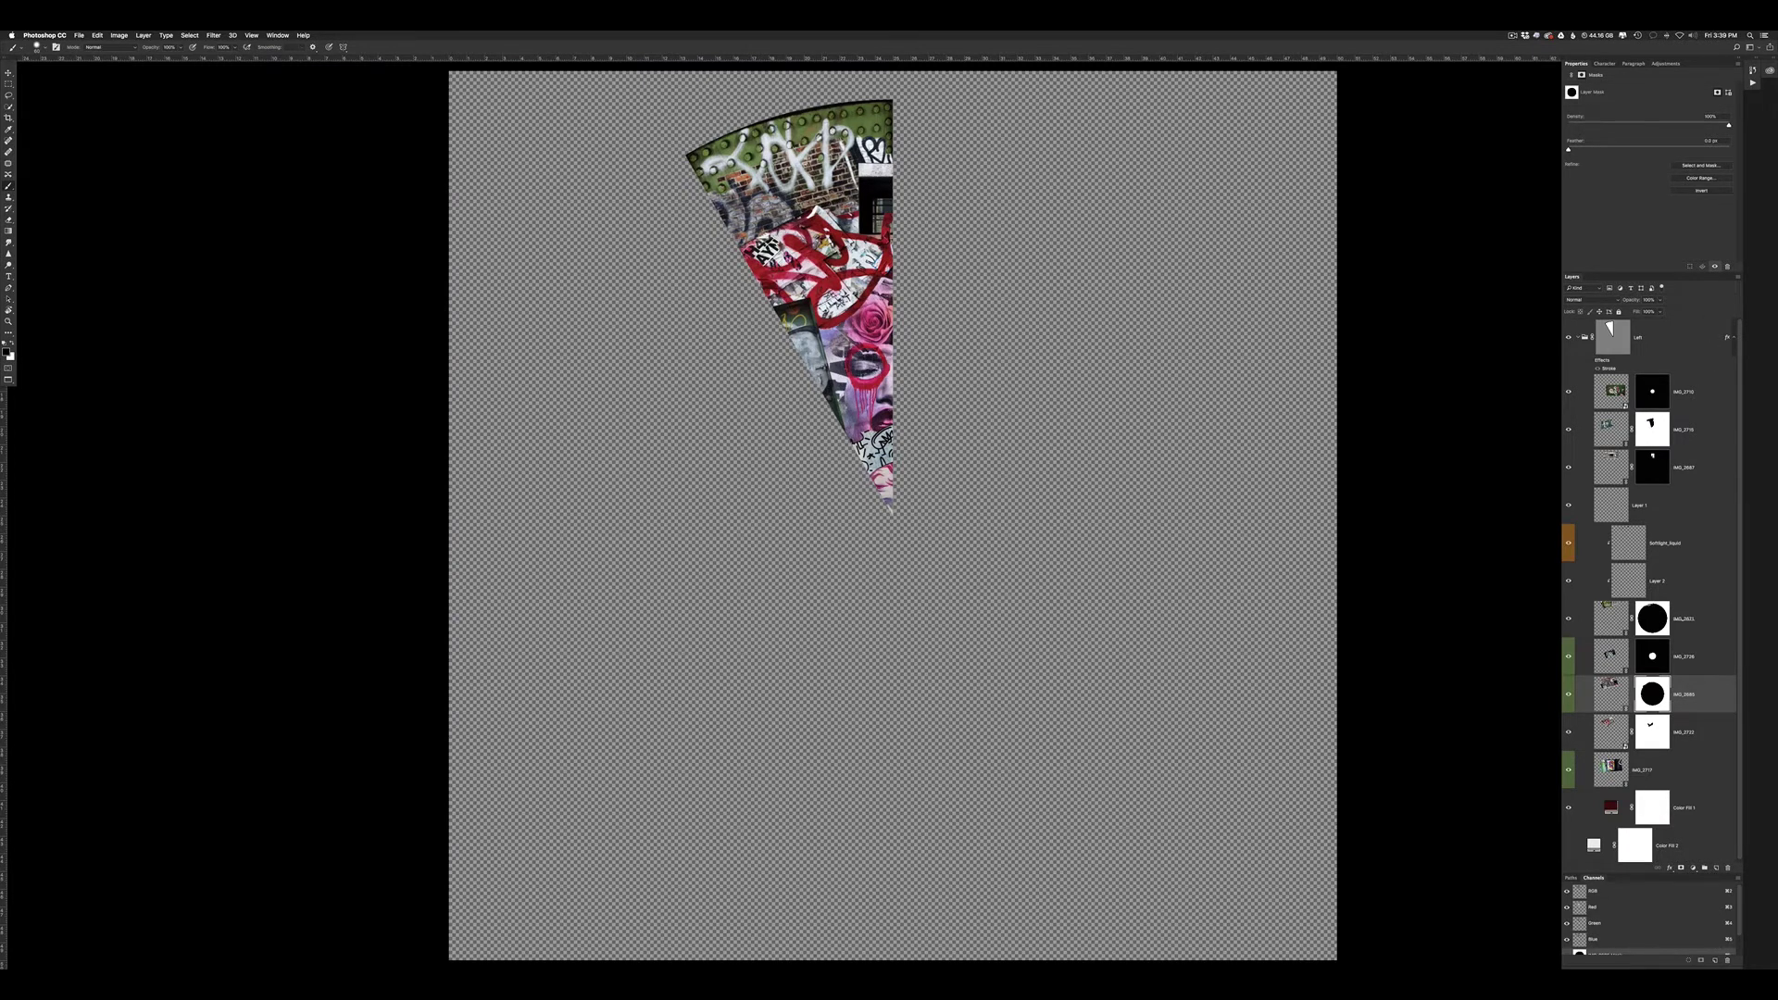
scroll(629, 301, up, 1)
scroll(629, 301, up, 4)
scroll(629, 300, up, 1)
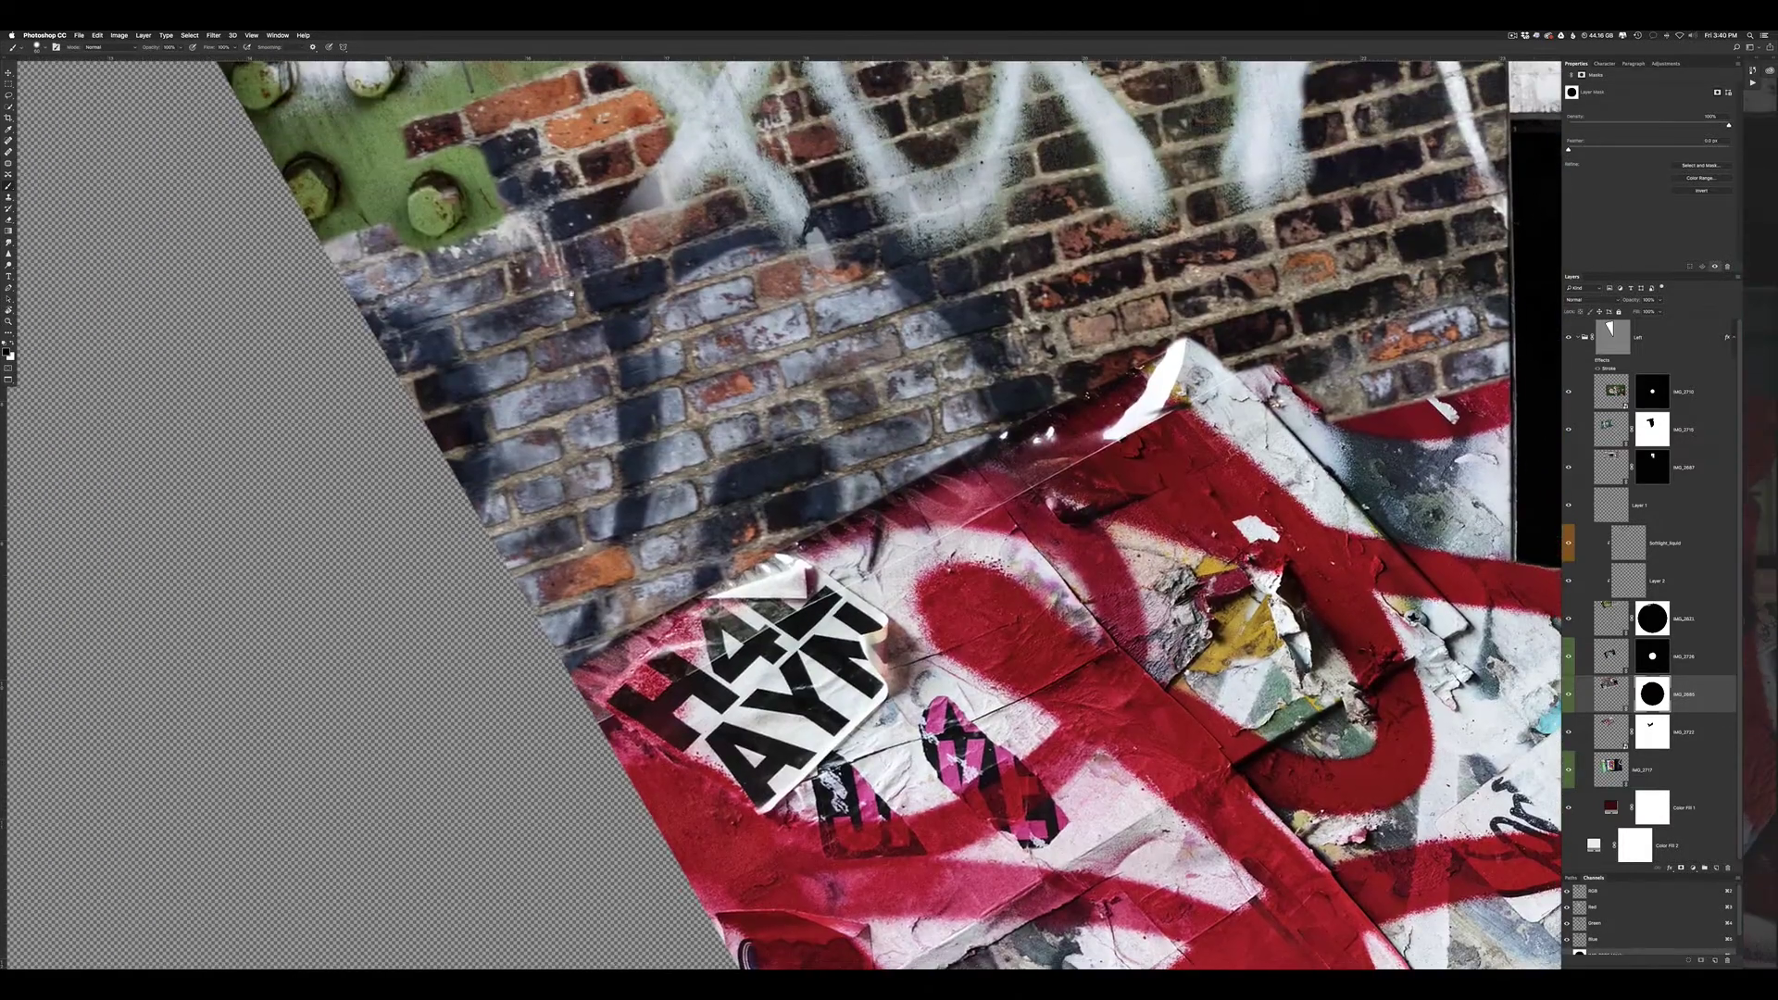
key(v)
click(1596, 677)
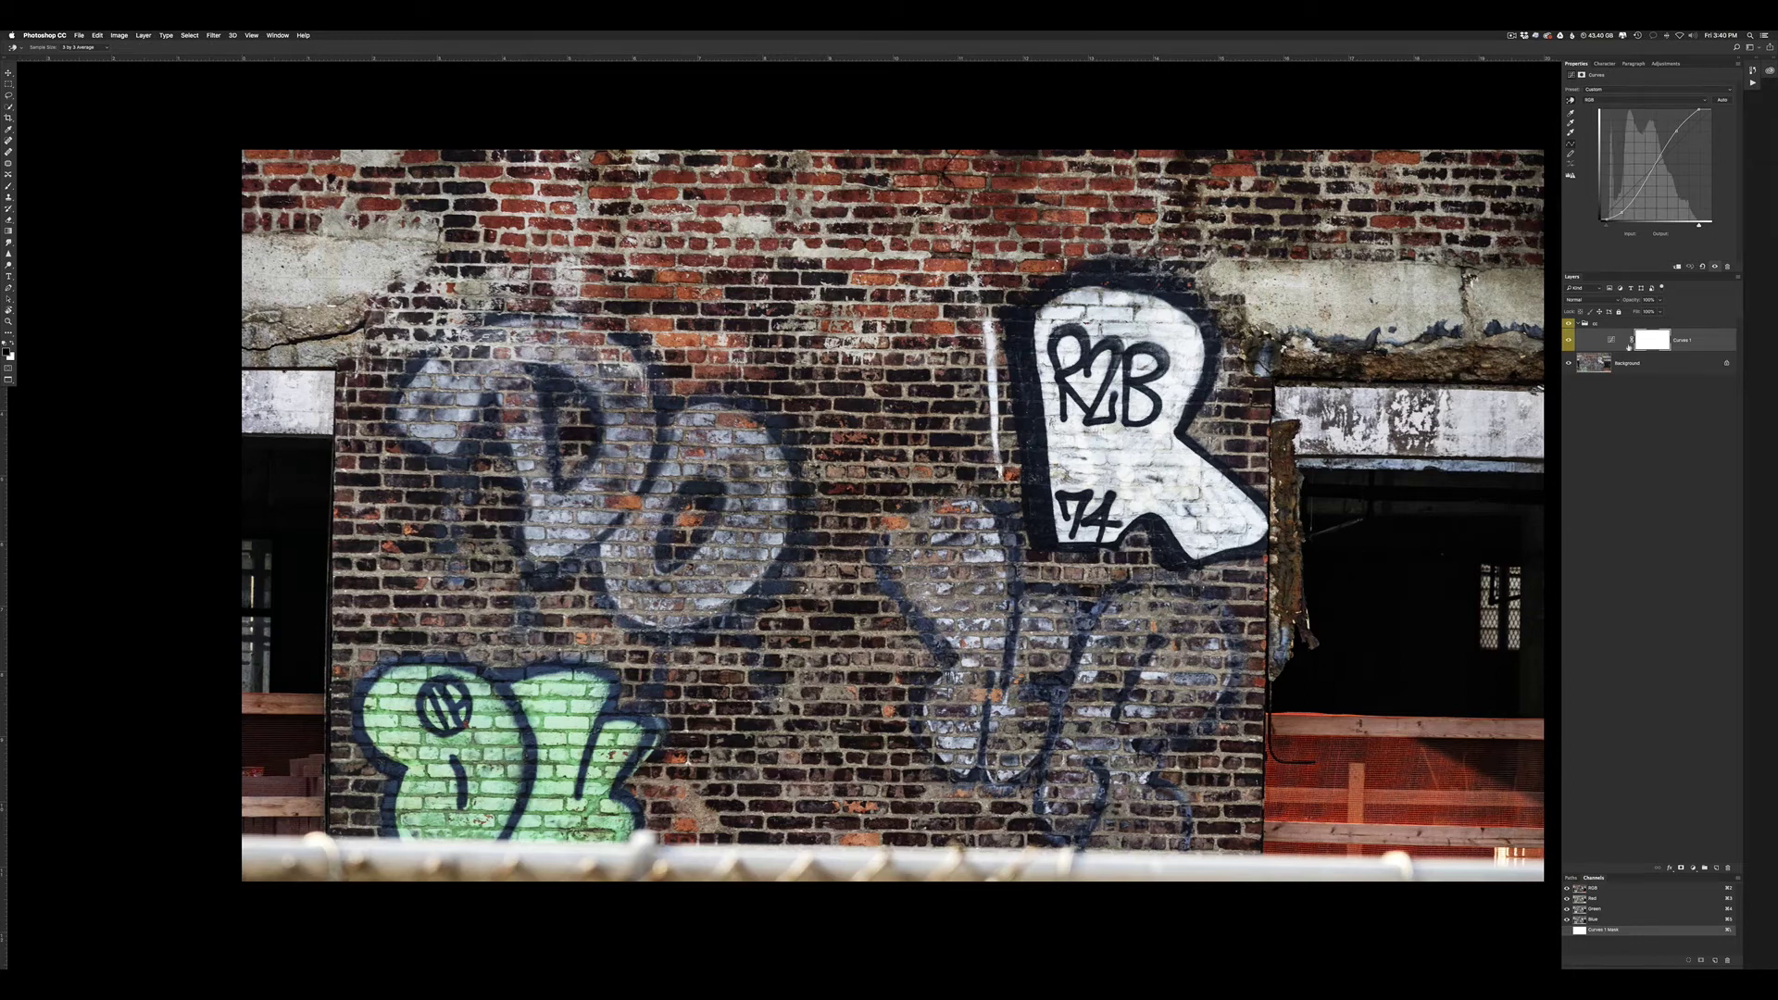
Place the Softlight_liquid layer above the wall photo's Background layer for brushing
click(1603, 374)
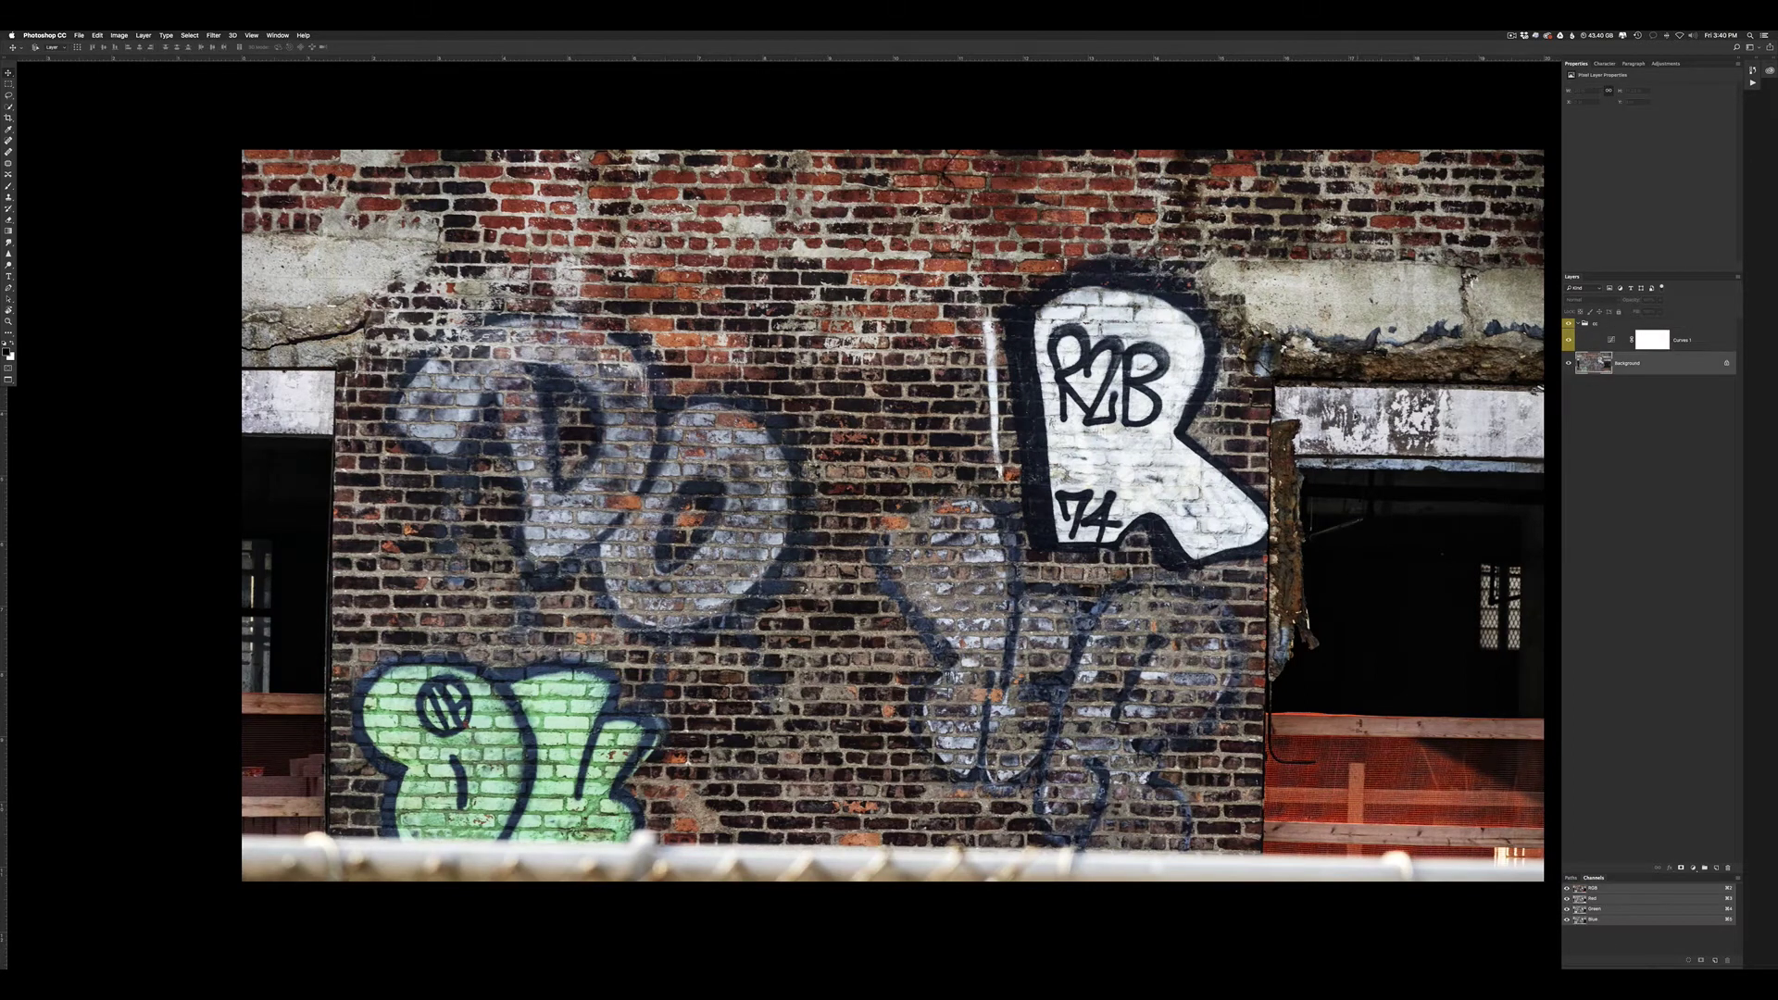
drag(1355, 420, 1537, 387)
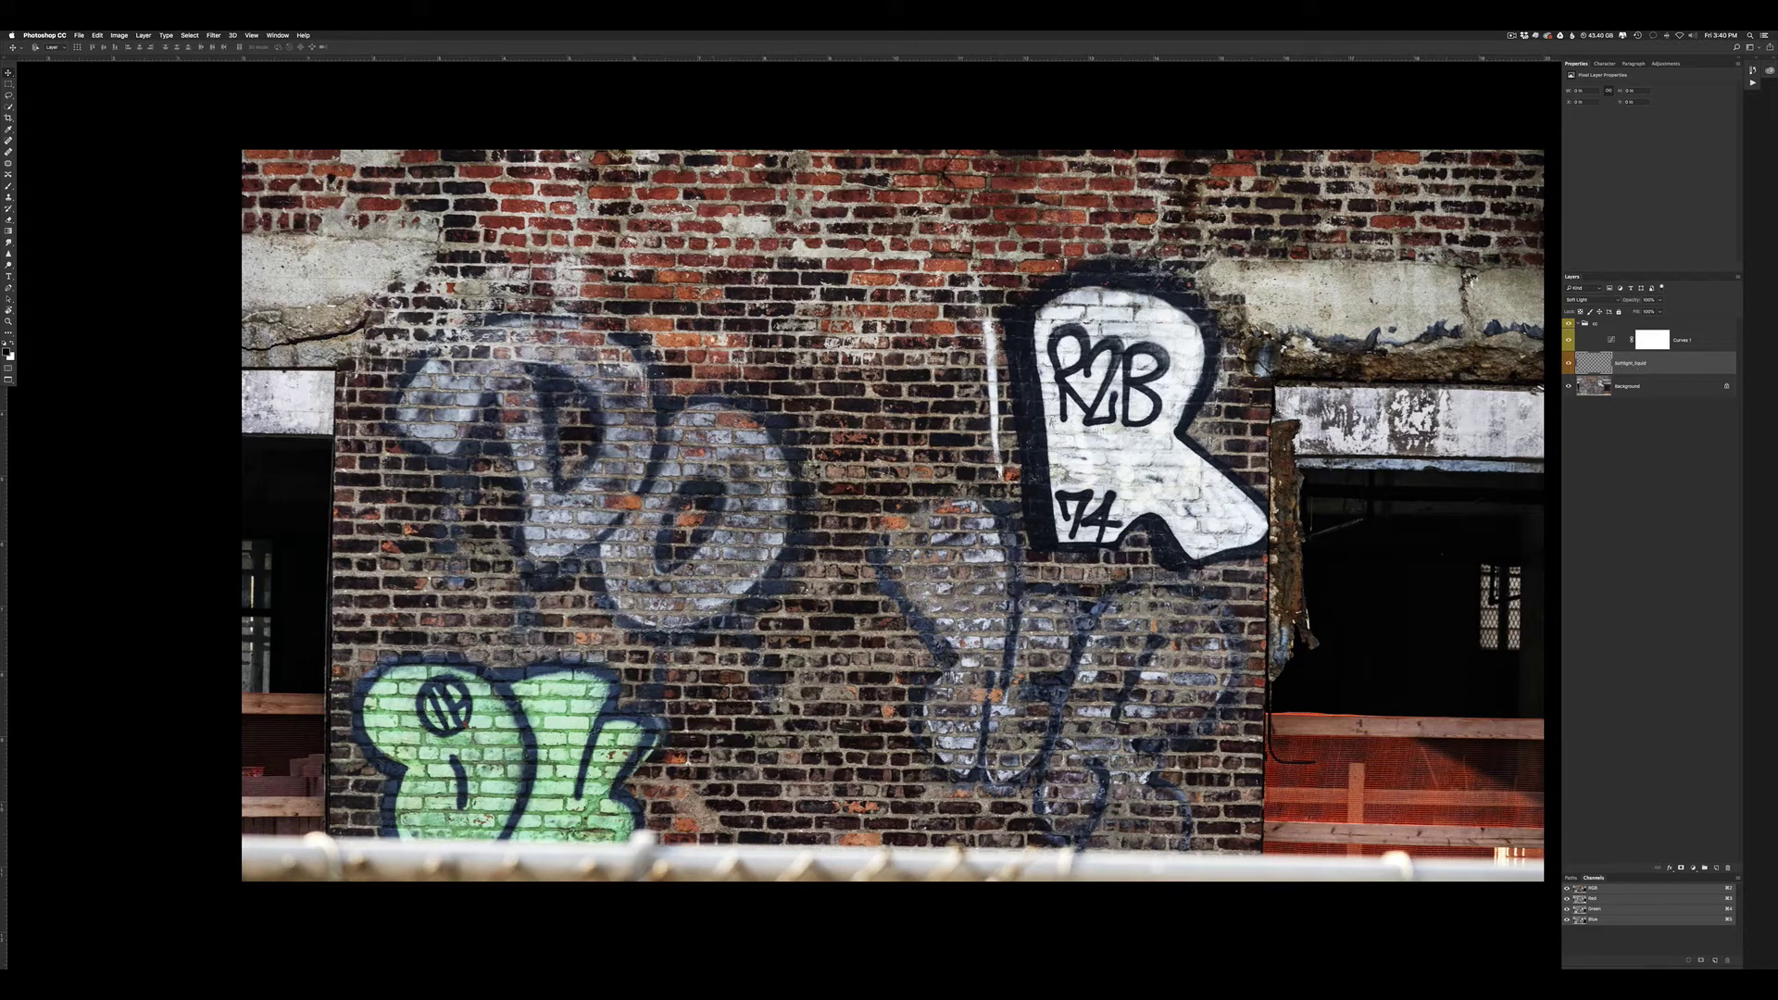
key(b)
scroll(704, 370, up, 5)
Test a light and a dark stroke on the wall, undo both, and set 10% brush opacity
drag(685, 389, 729, 355)
key(ctrl+z)
key(x)
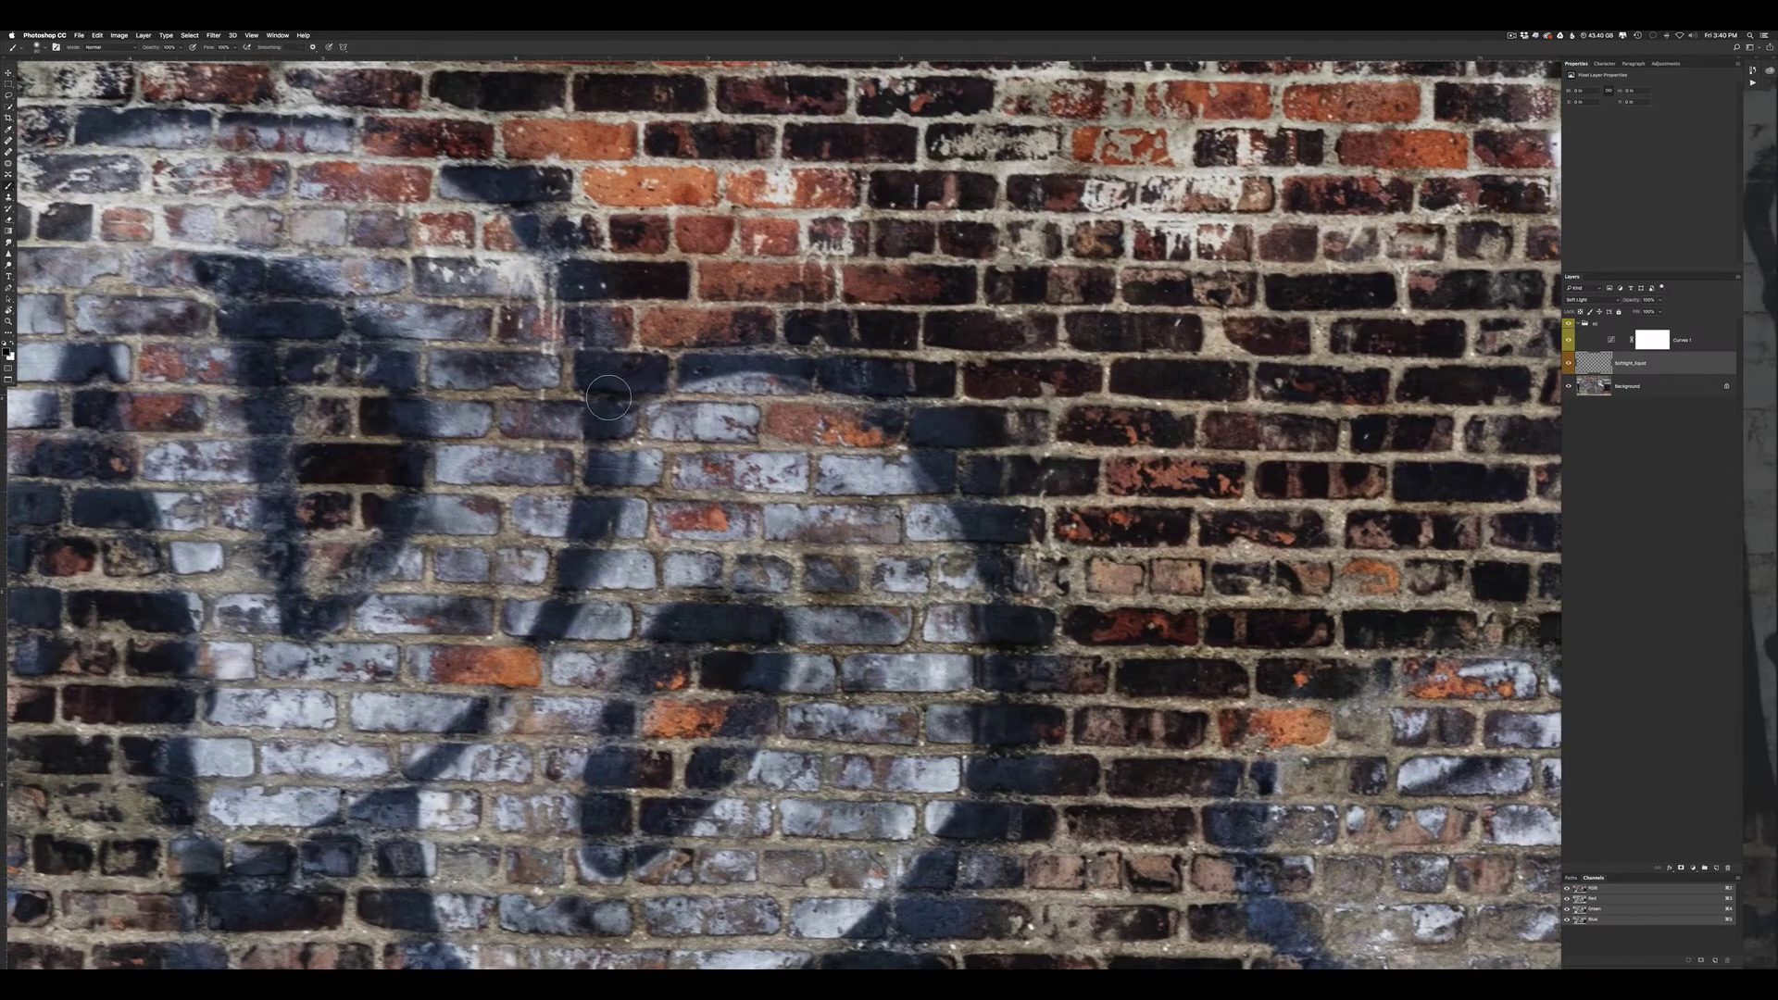
drag(614, 396, 787, 343)
key(ctrl+z)
key(1)
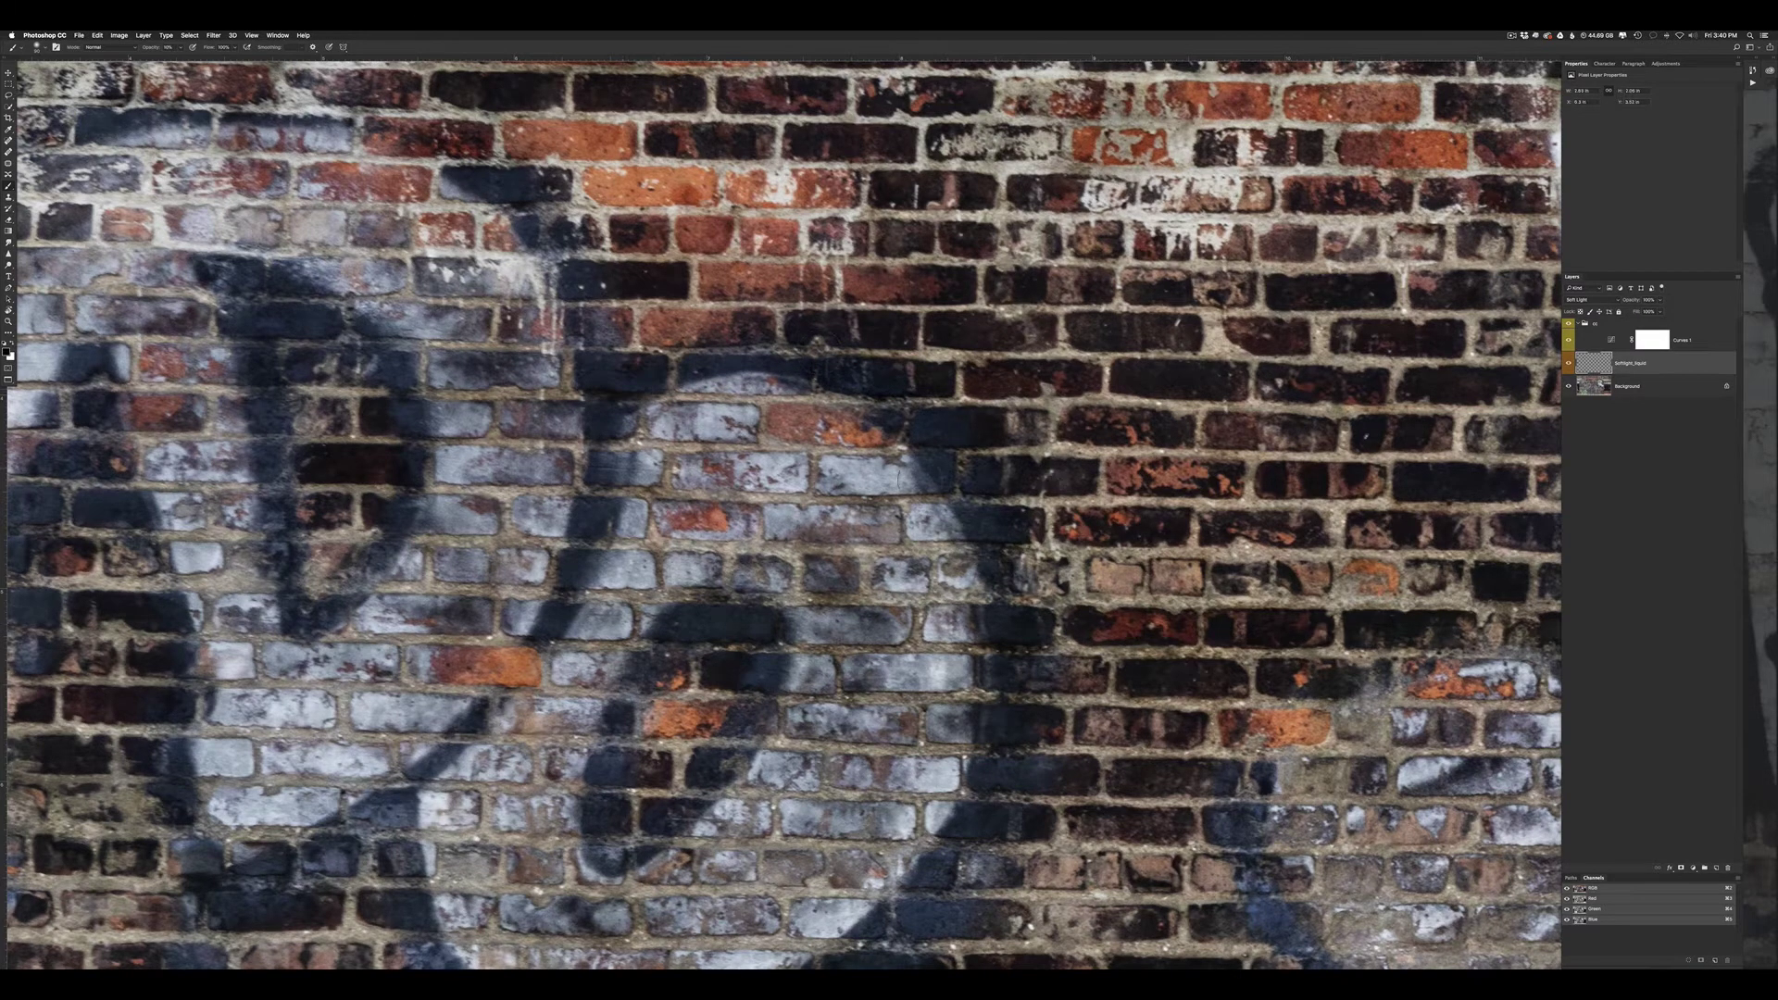
Paint faint white strokes down the wall and over the D graffiti at 20% opacity
key(ctrl+minus)
key(ctrl+minus)
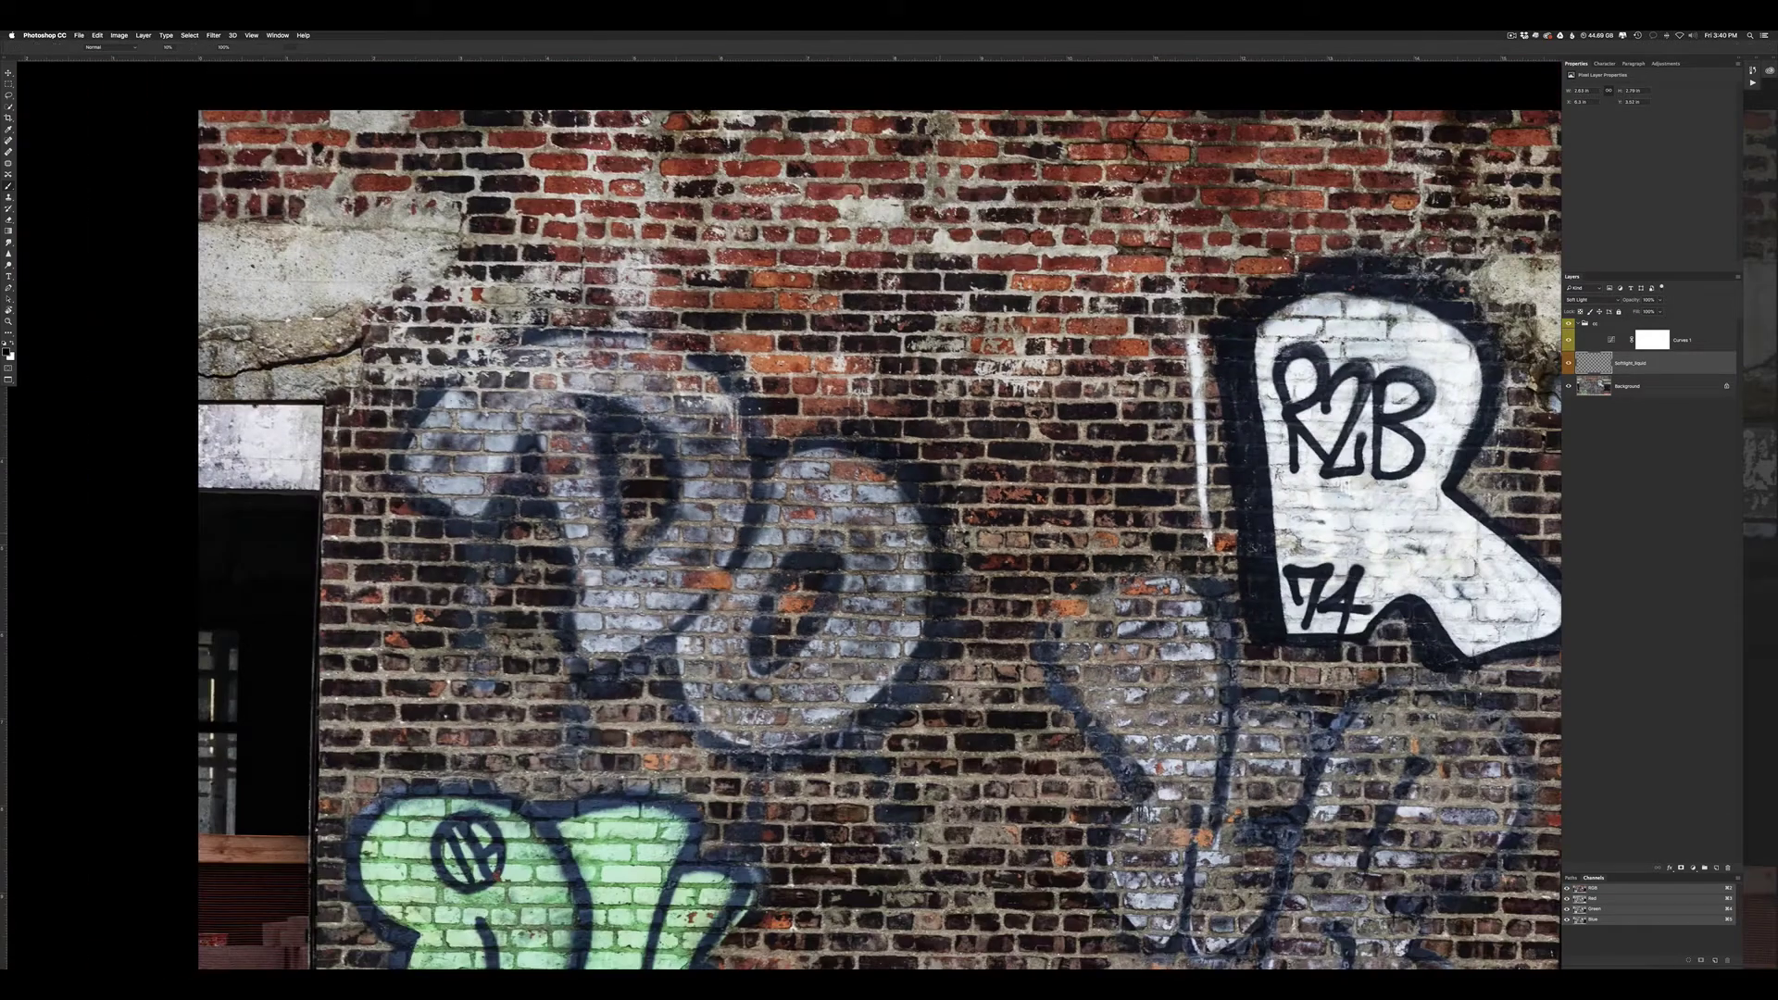
key(x)
drag(814, 500, 880, 648)
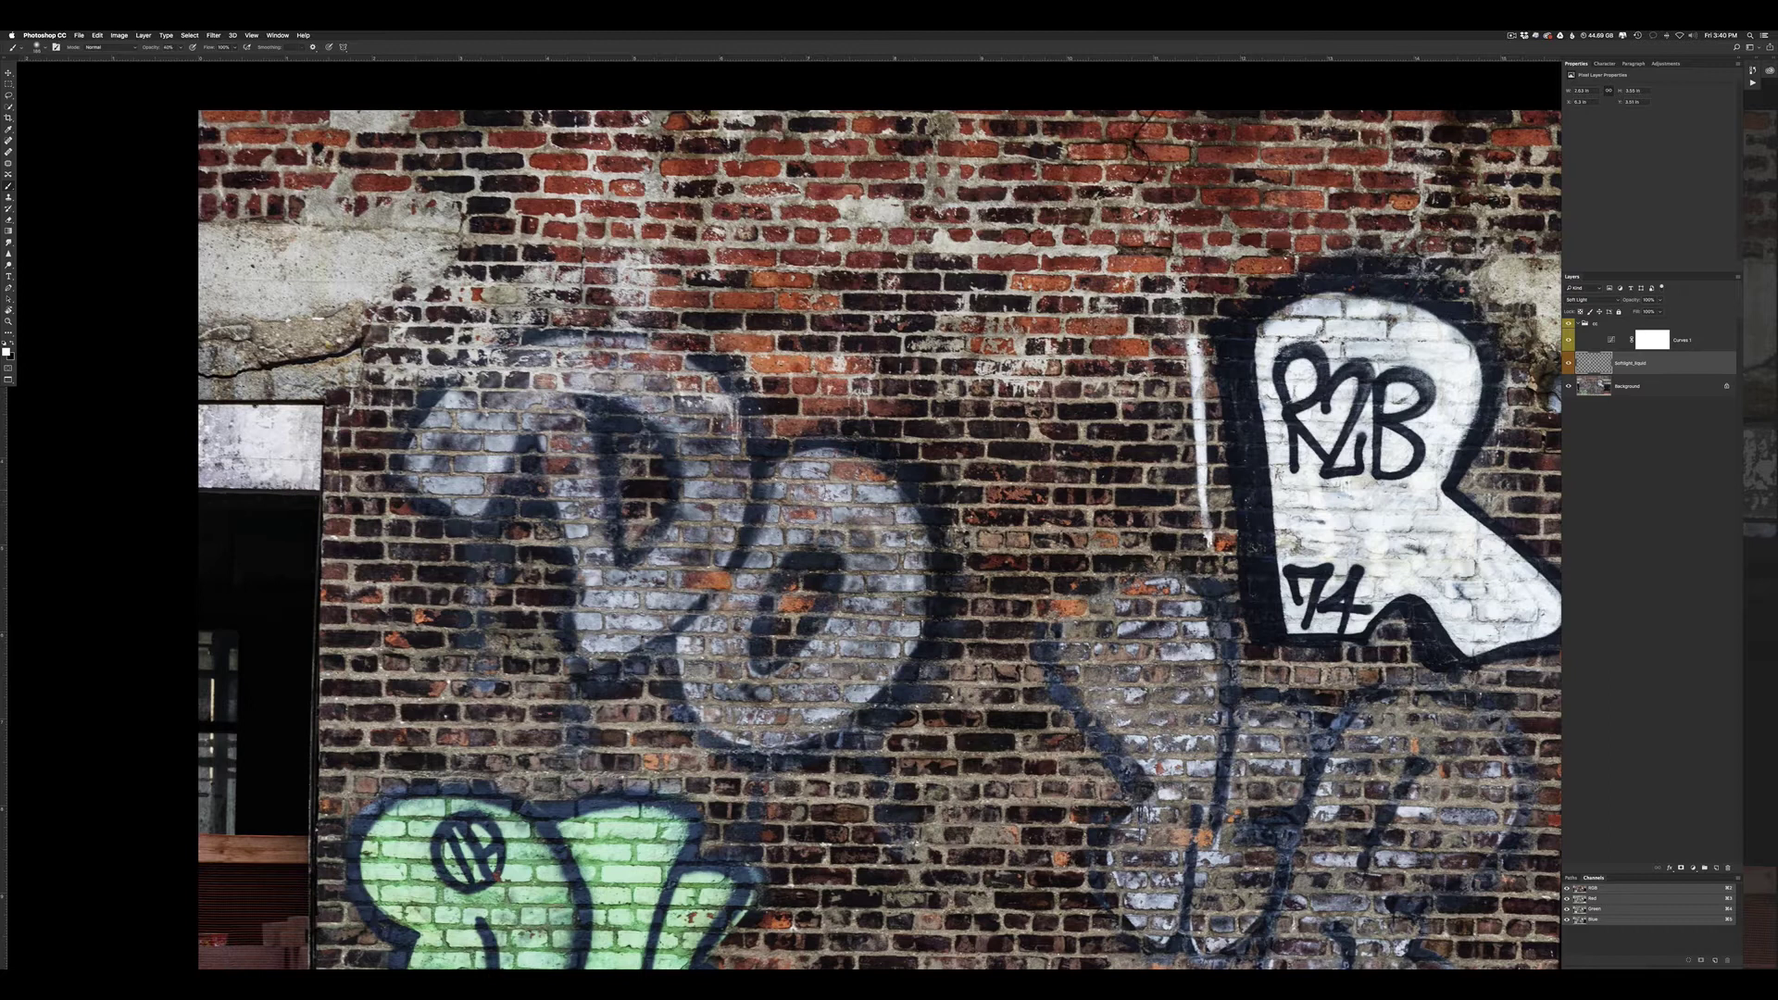
drag(785, 508, 856, 648)
key(super+z)
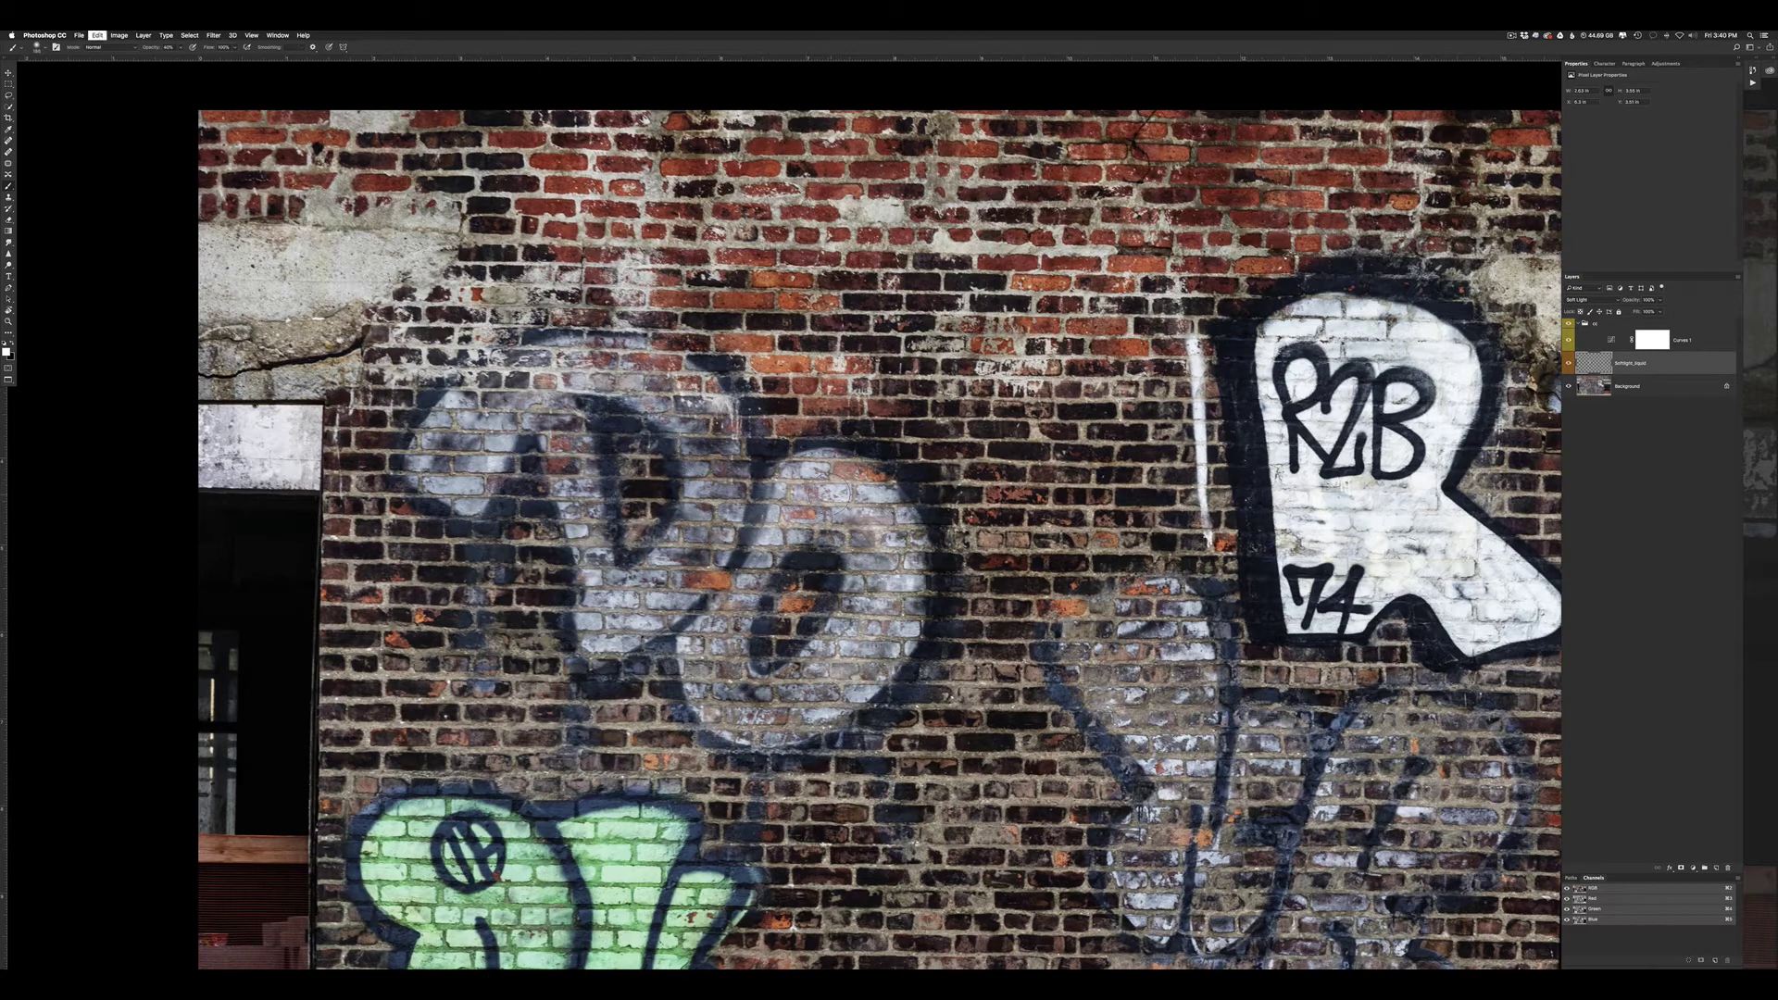
key(2)
drag(787, 482, 889, 713)
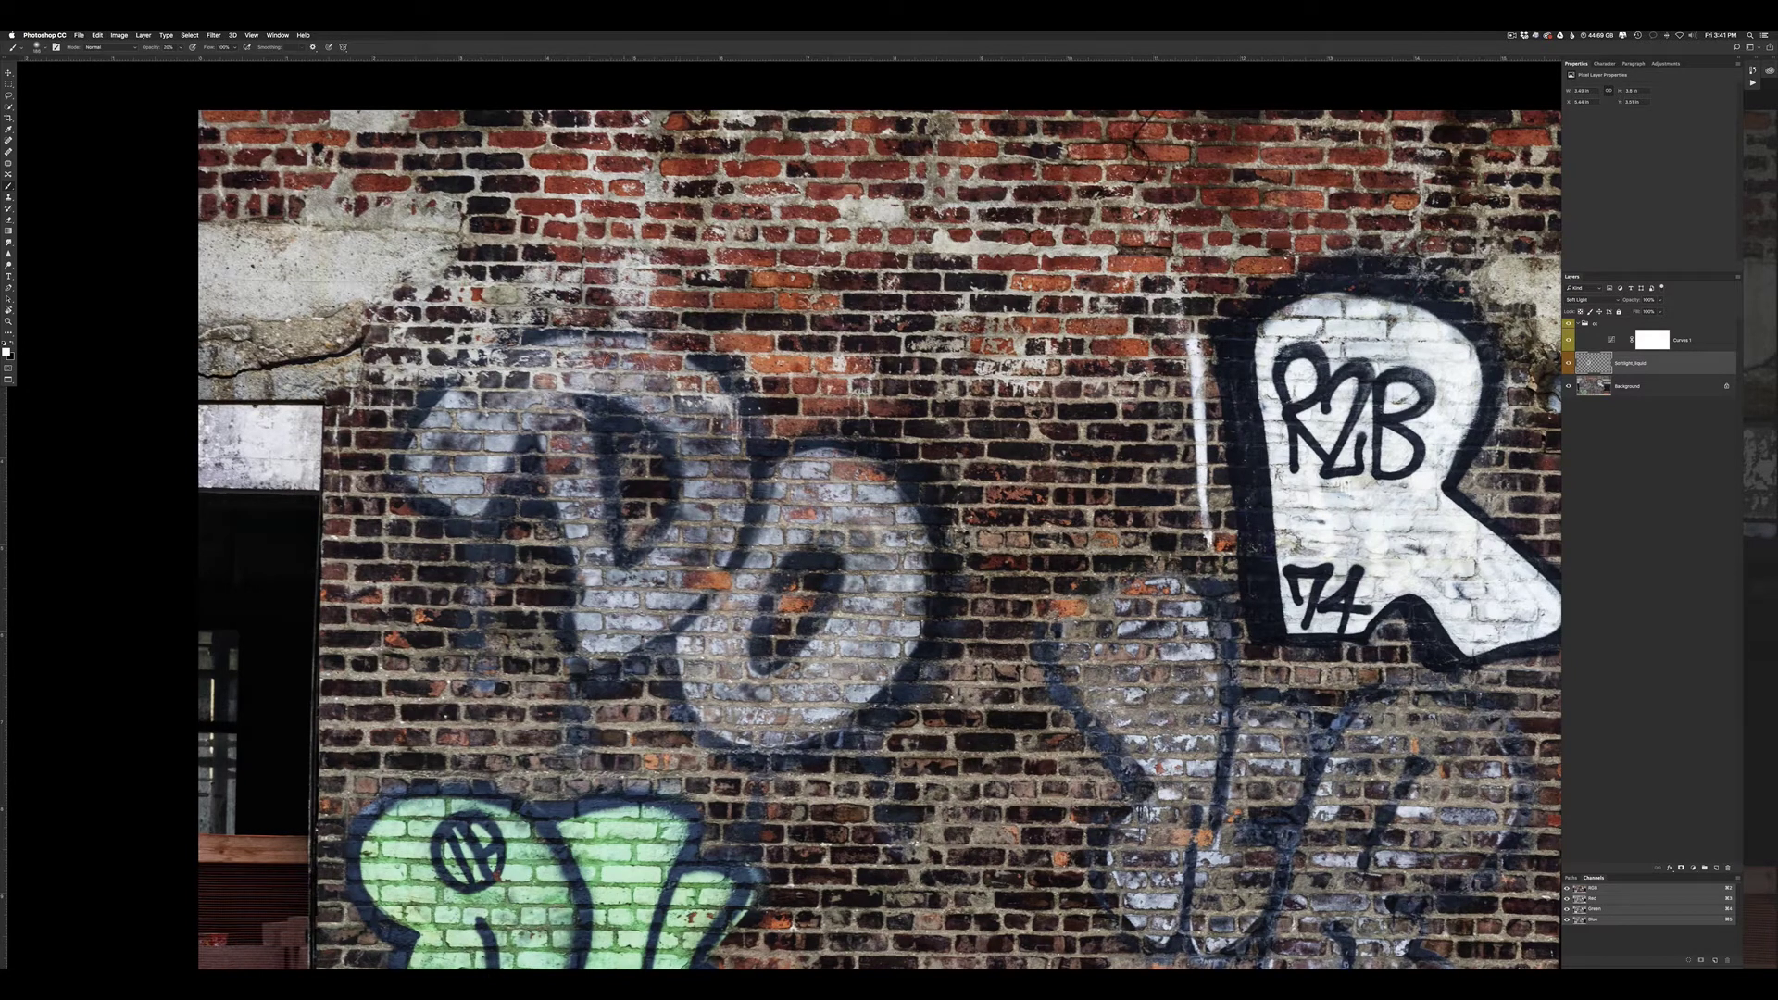
drag(703, 361, 574, 629)
Add more faint white highlights over the D and up the brick wall
scroll(756, 445, right, 1)
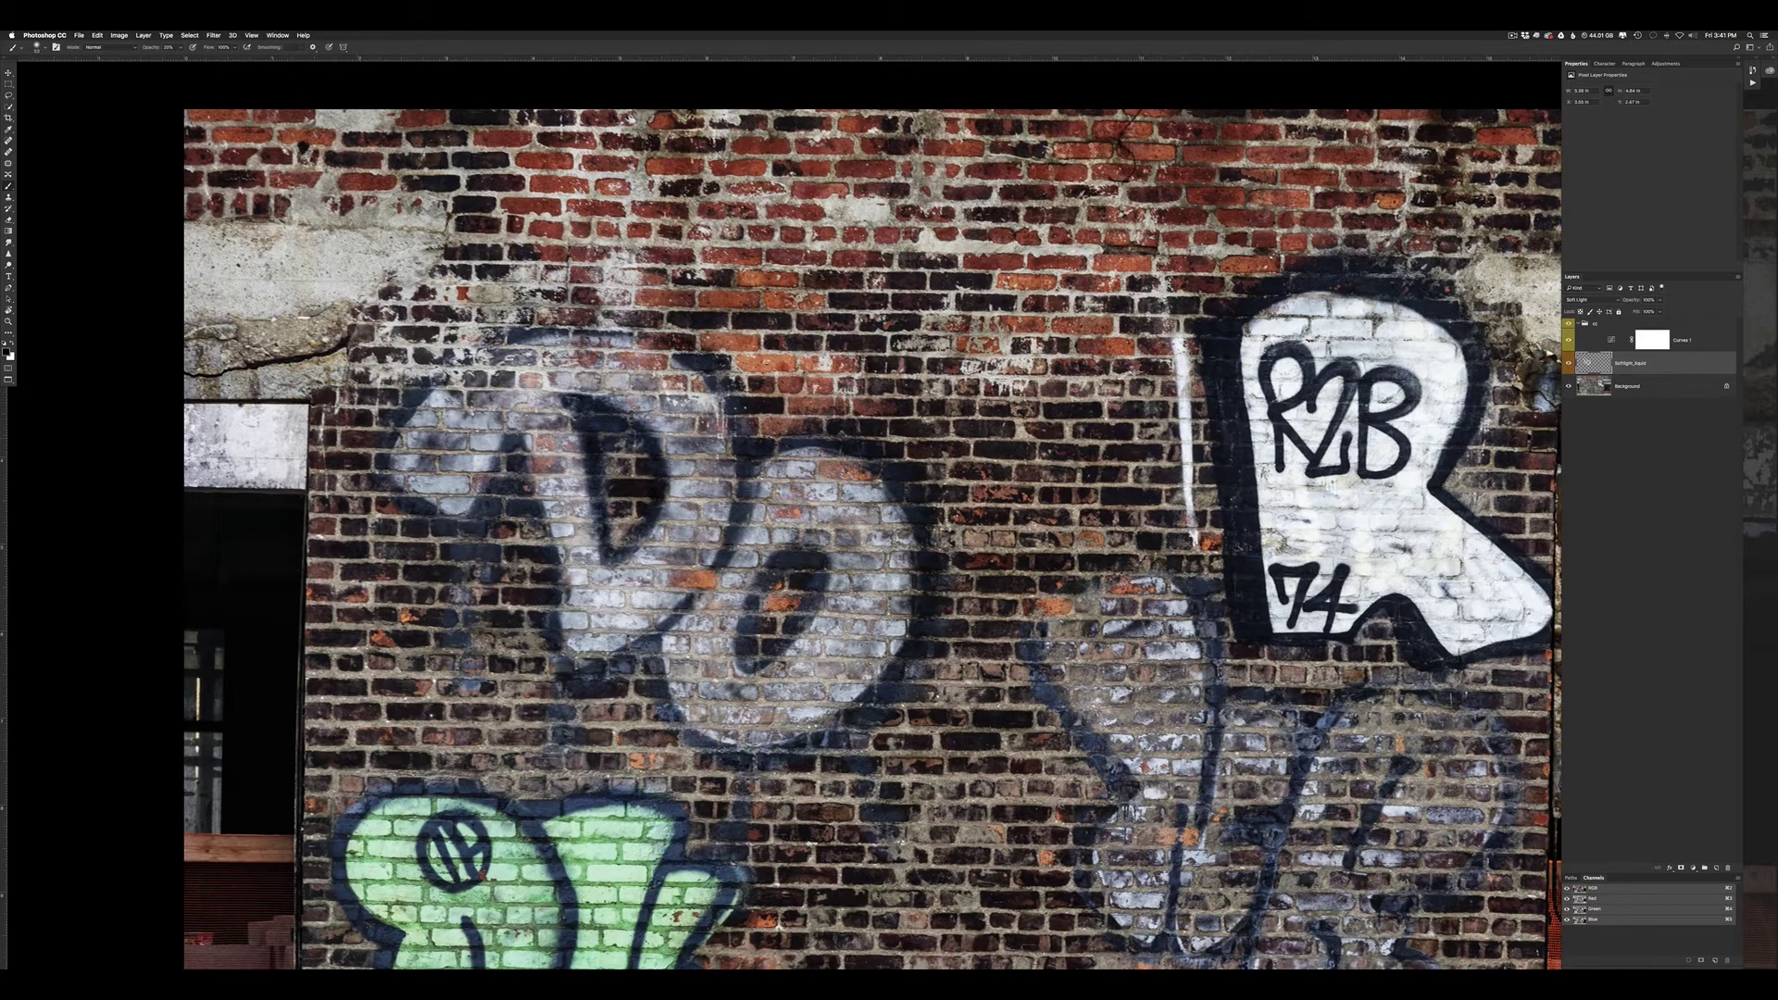
drag(630, 333, 518, 482)
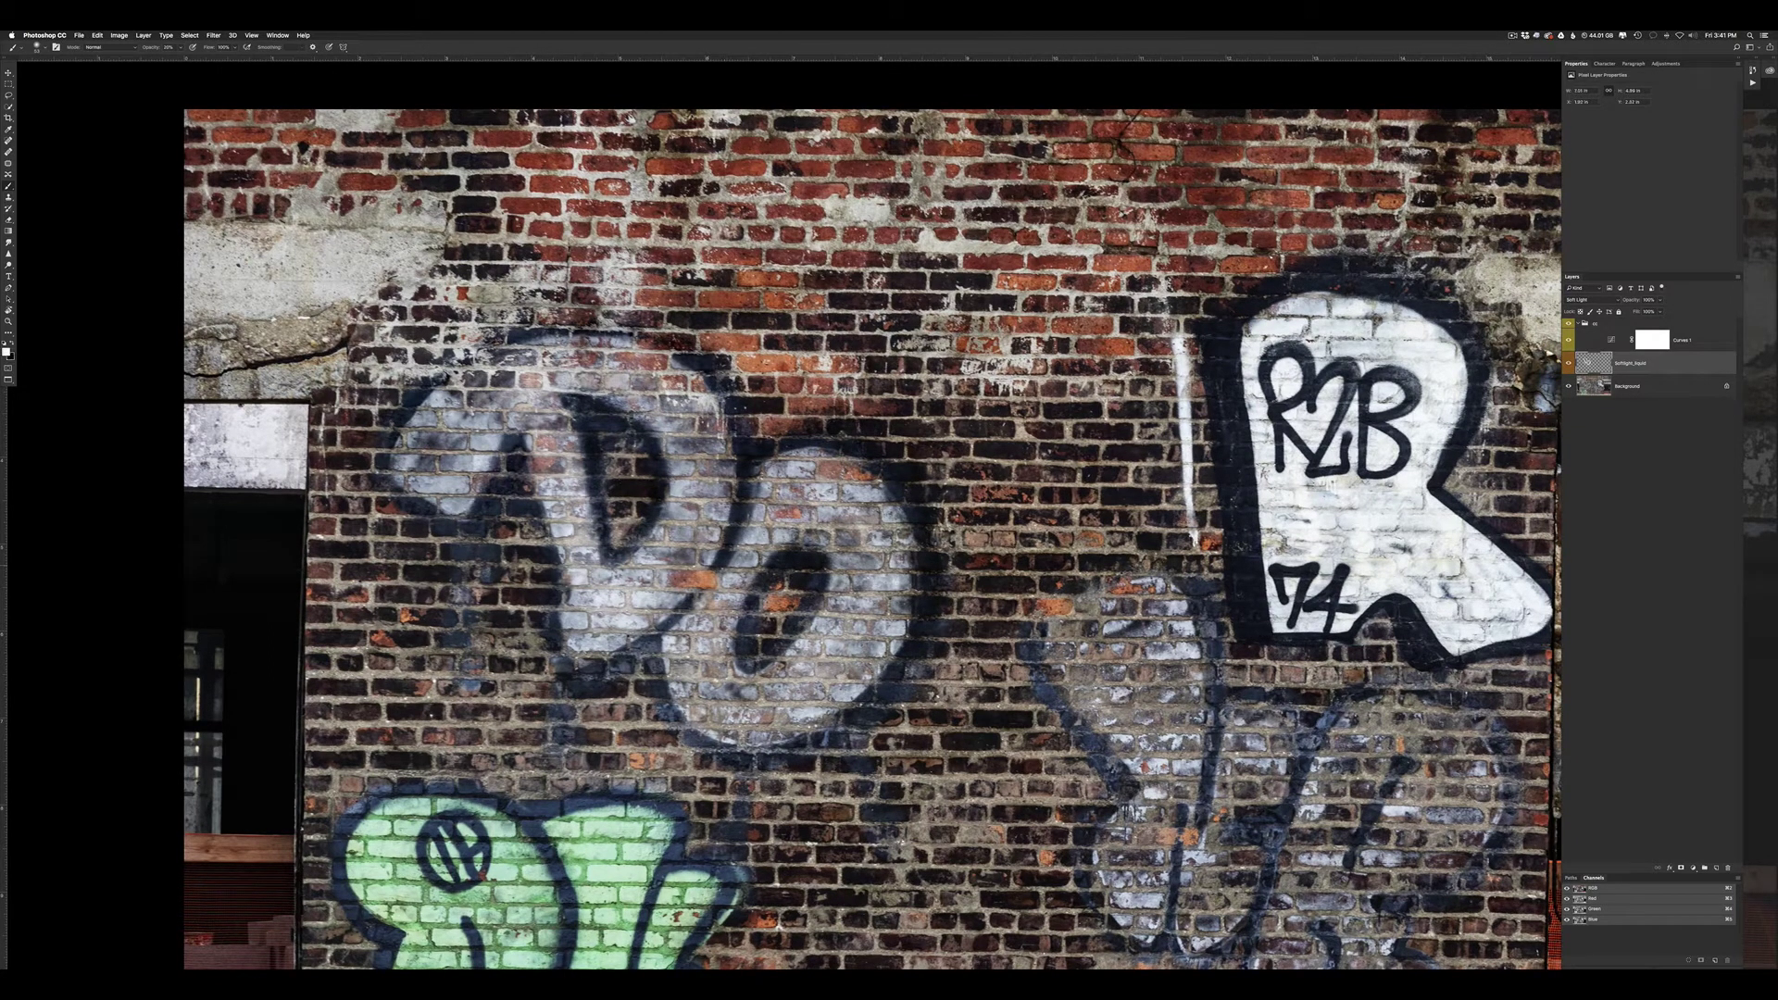
key(super+minus)
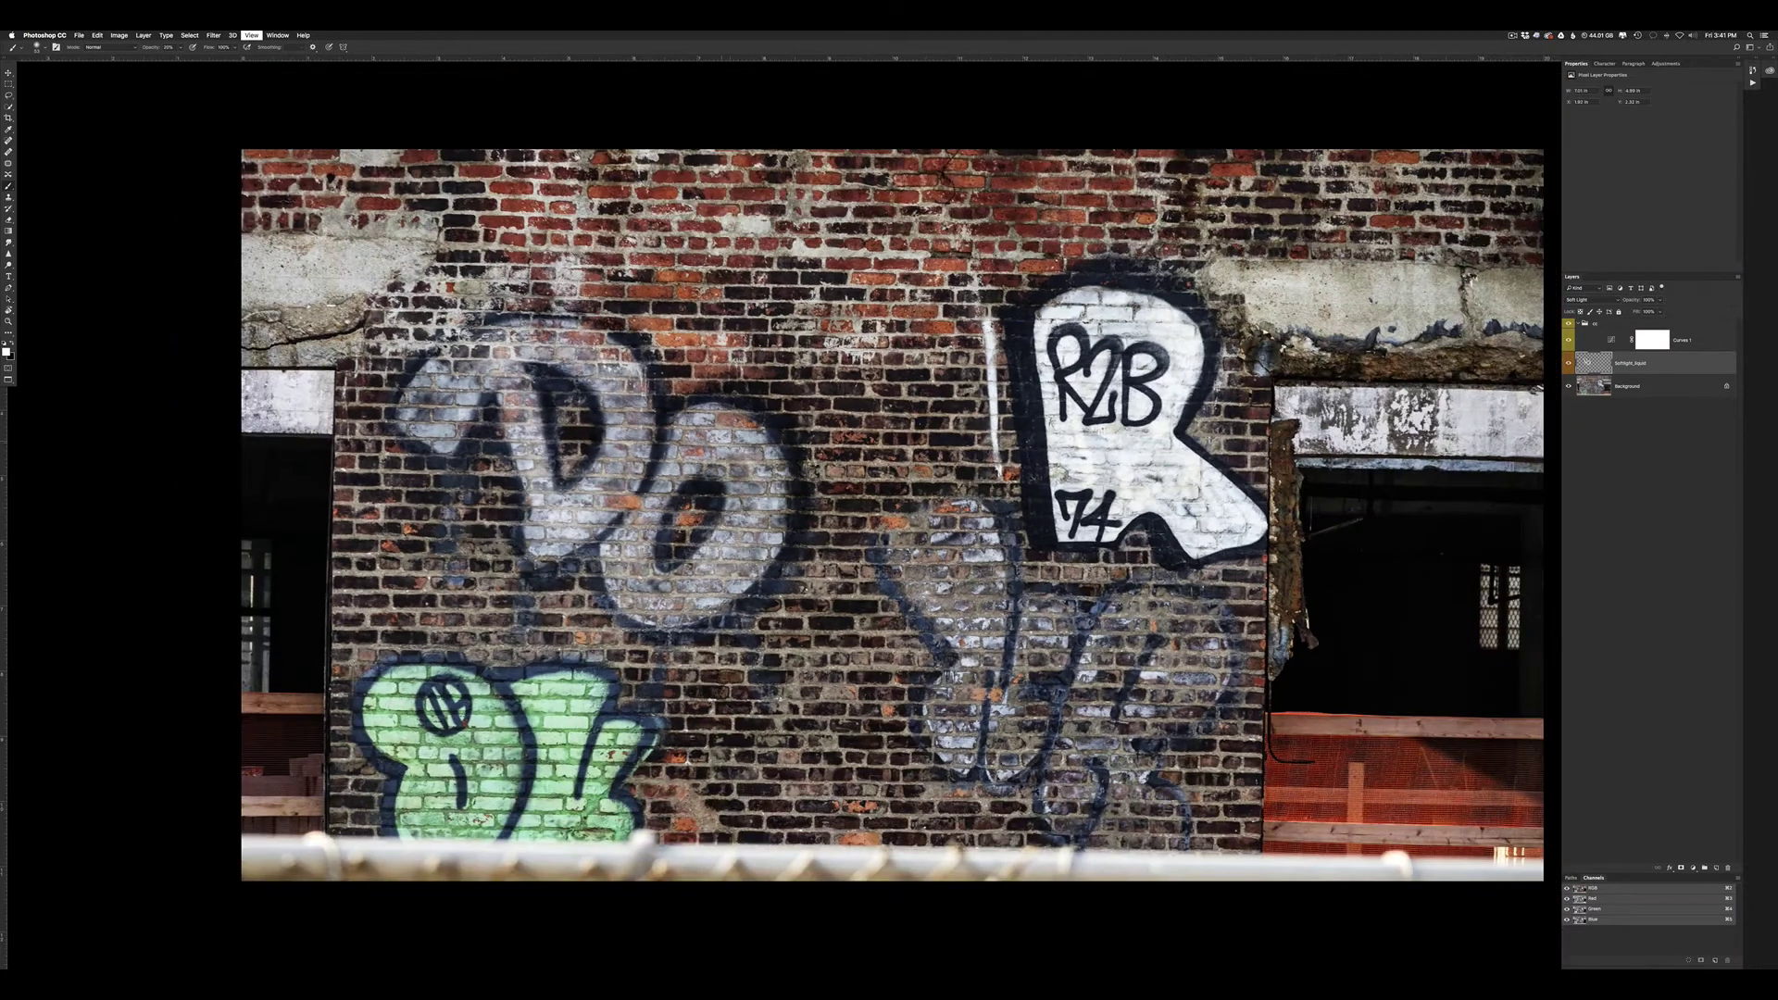
drag(731, 430, 762, 537)
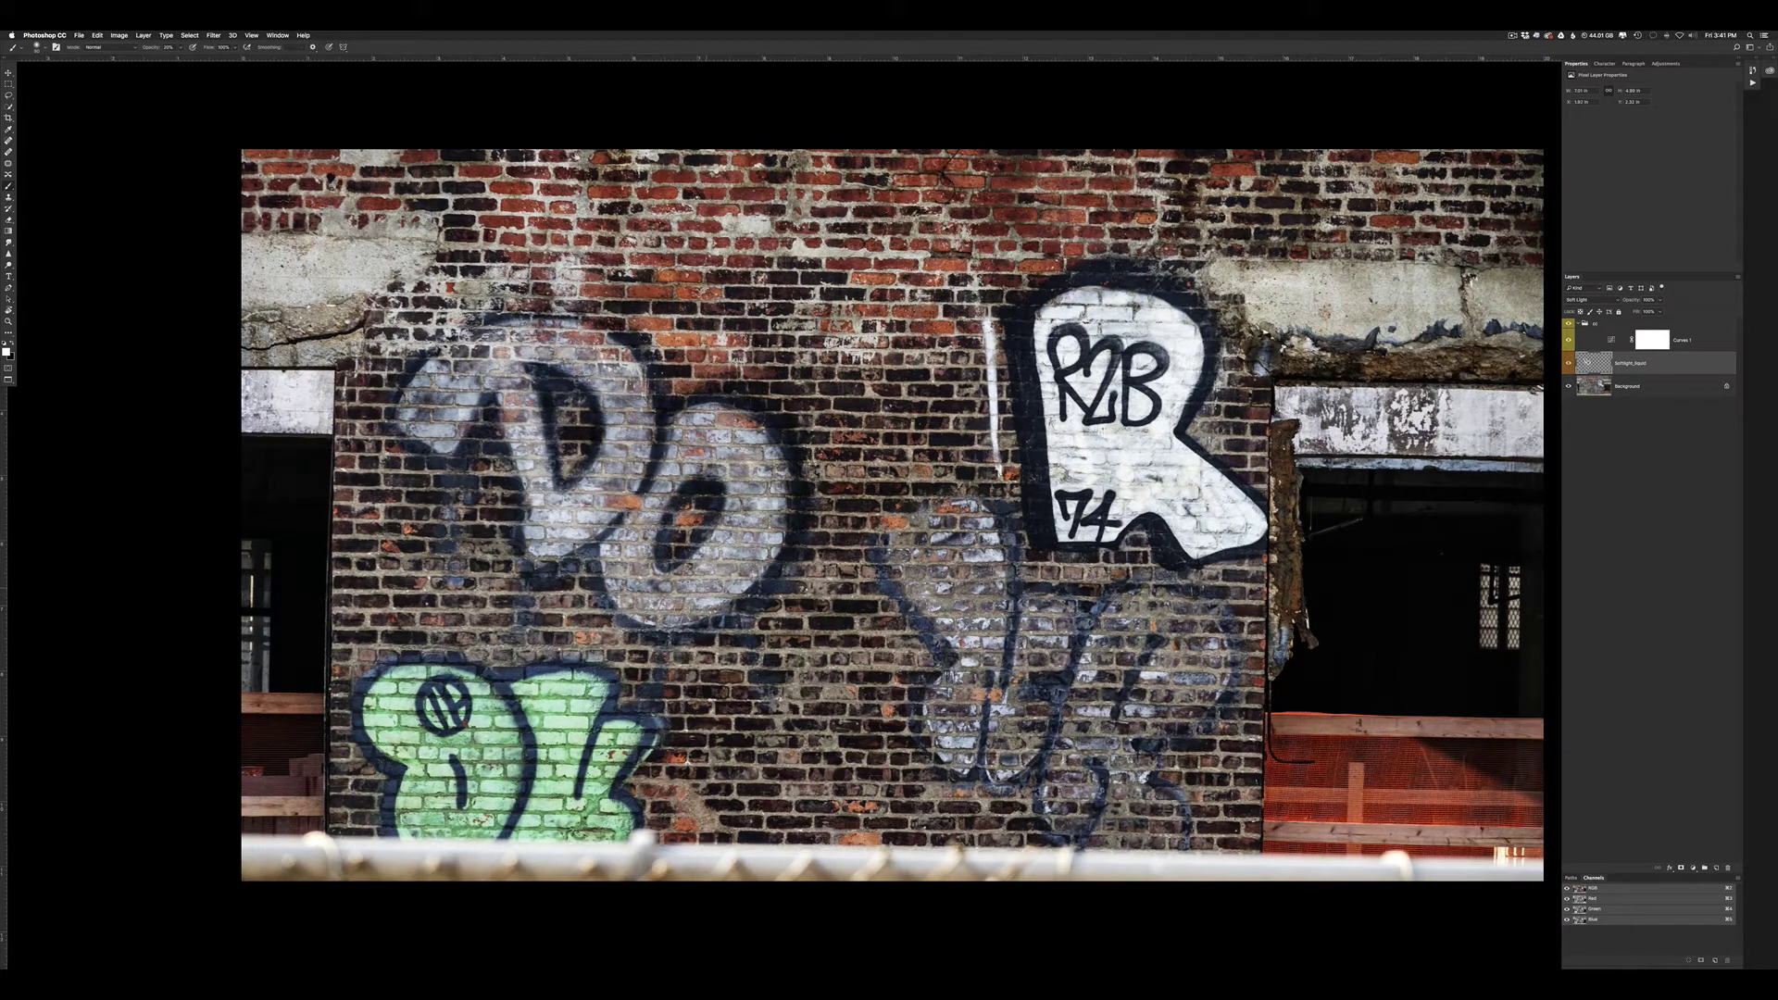
drag(662, 593, 620, 477)
mouse_move(597, 375)
mouse_down()
mouse_move(555, 357)
mouse_move(609, 436)
mouse_move(597, 472)
mouse_up()
Switch the painting colour to black at 10% brush opacity
key(x)
key(1)
scroll(556, 486, up, 2)
scroll(555, 486, right, 2)
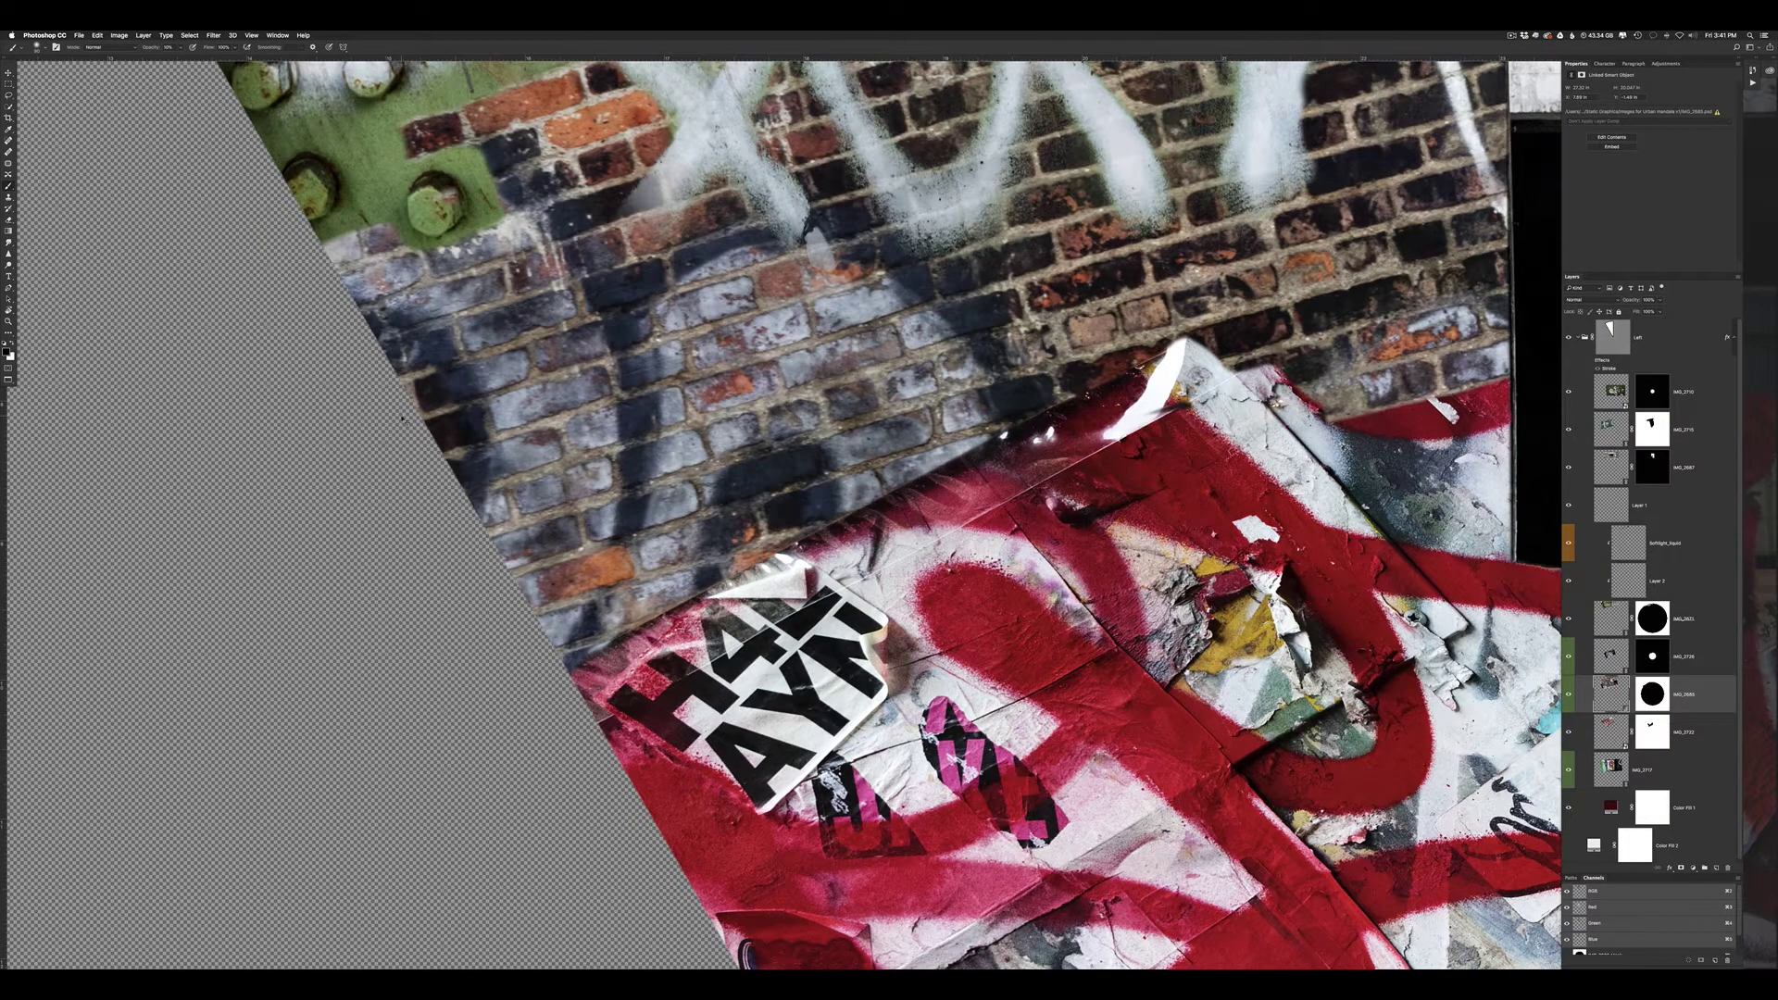
scroll(400, 416, down, 5)
scroll(403, 418, down, 5)
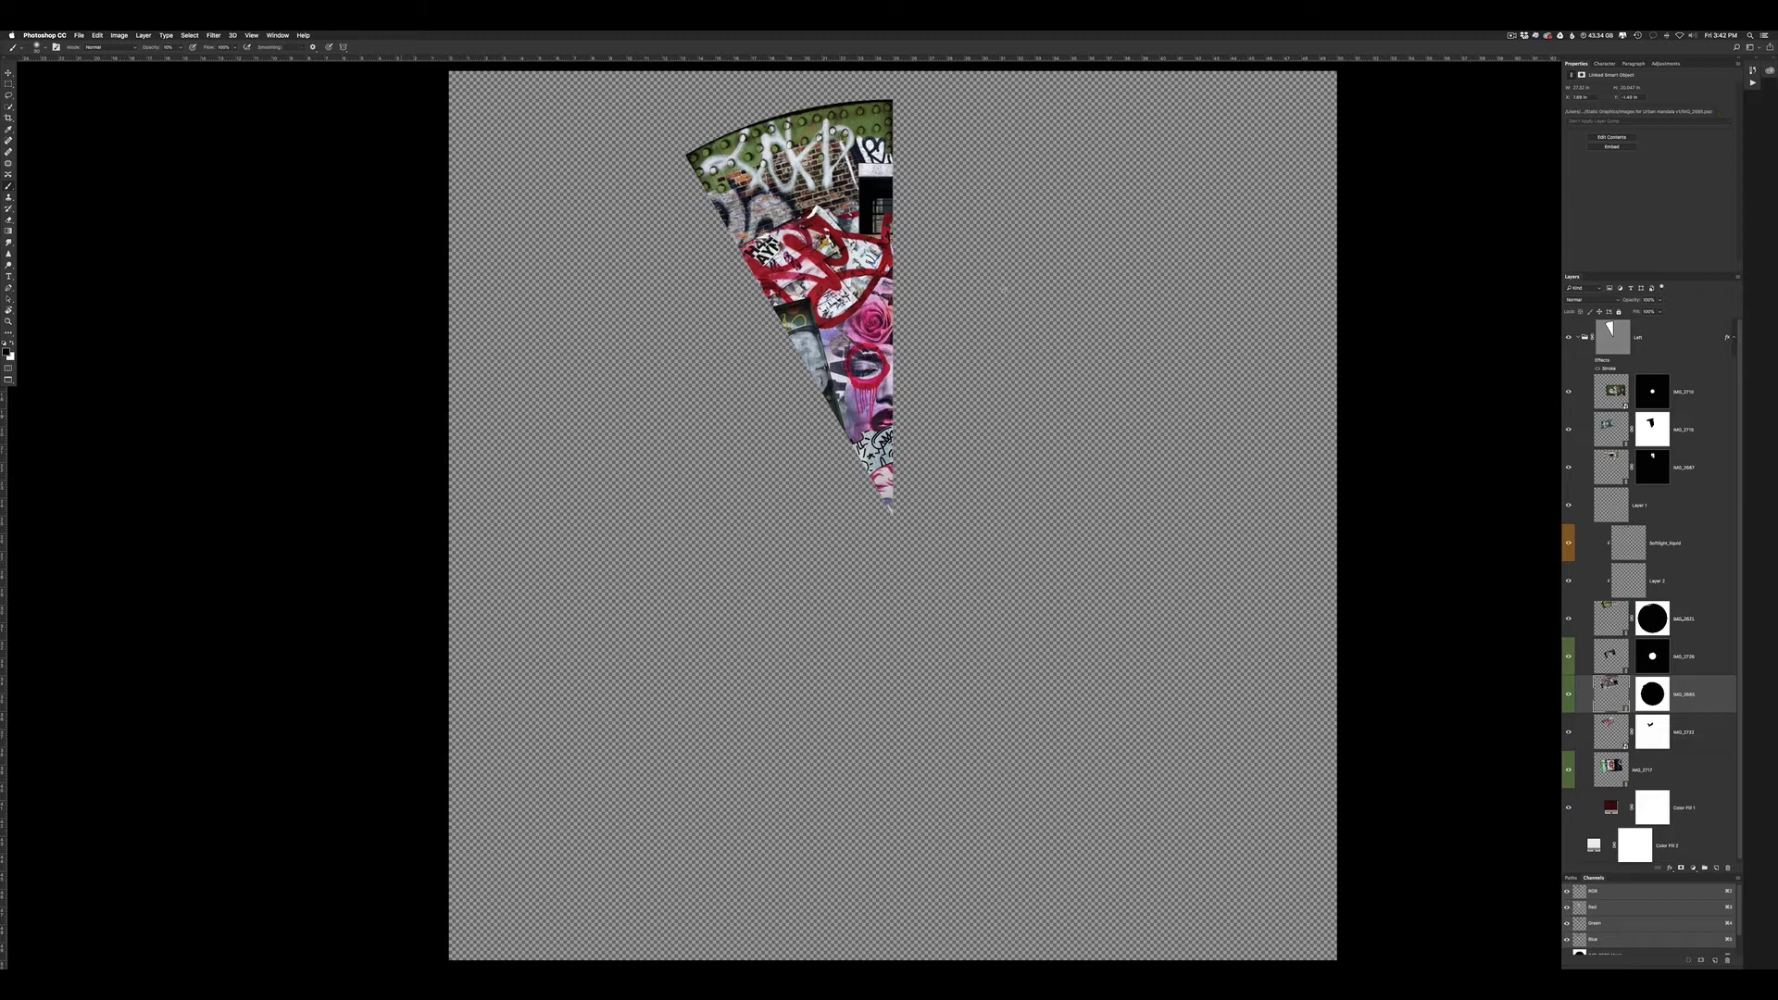
scroll(858, 324, up, 2)
scroll(858, 324, up, 2)
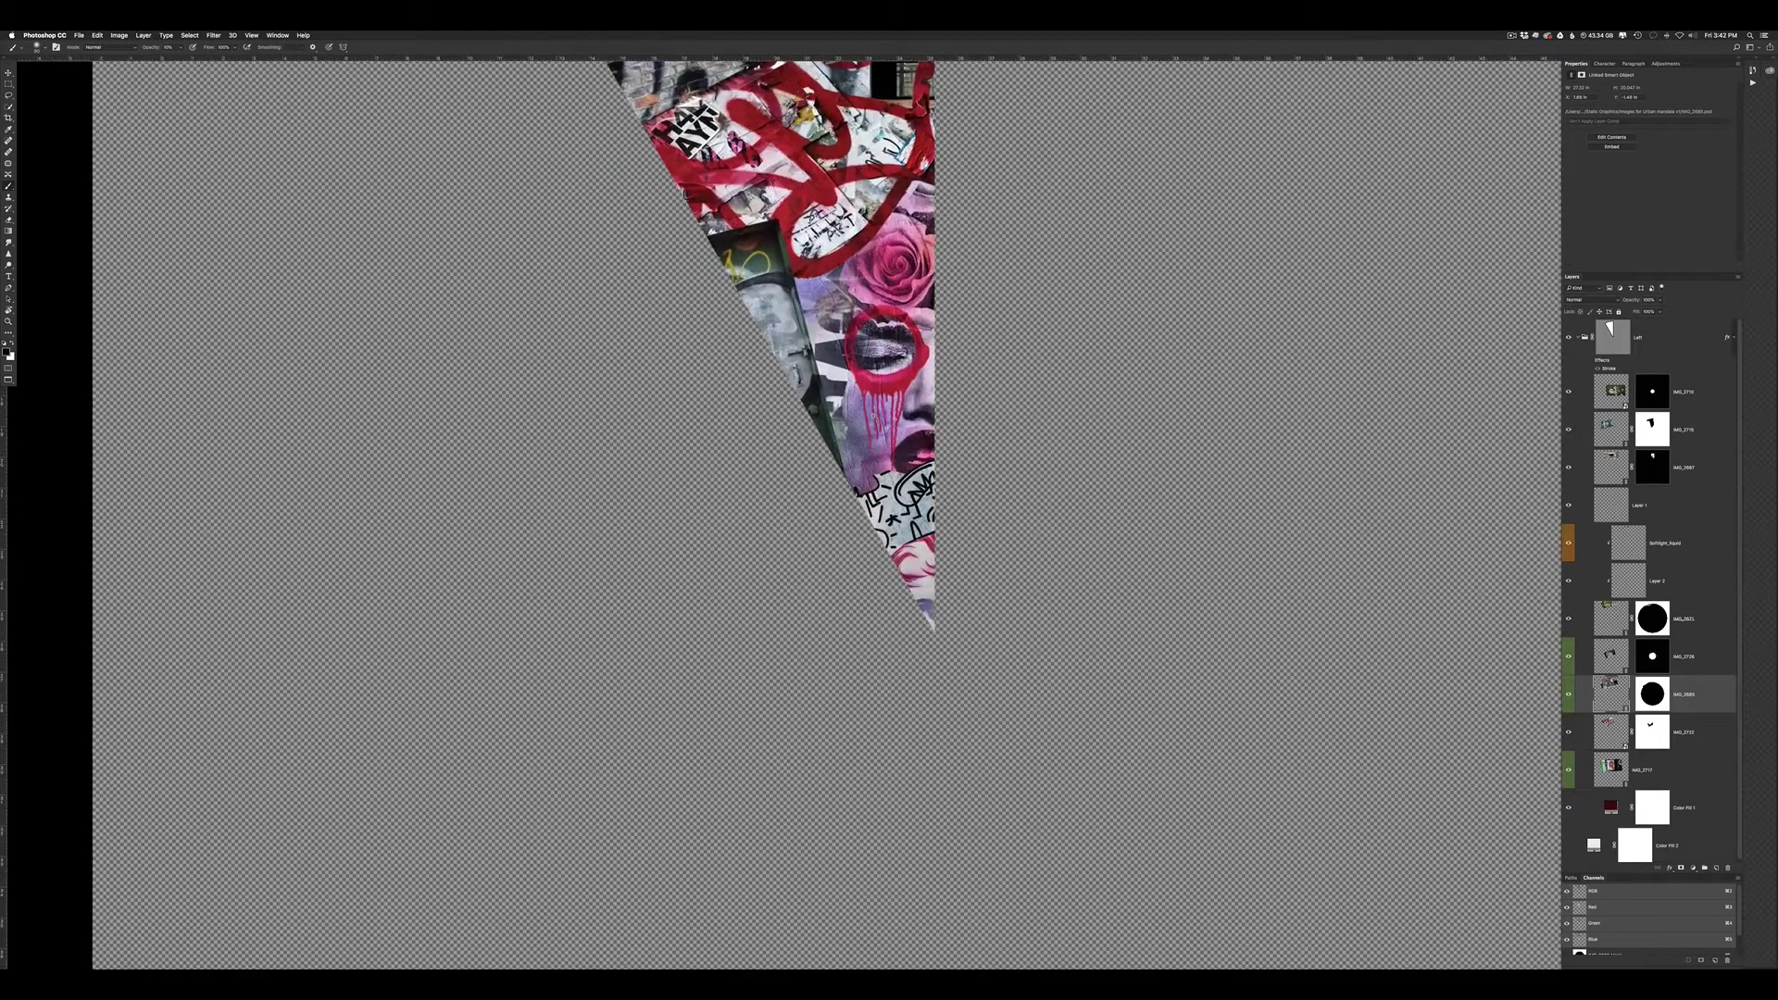
scroll(857, 324, up, 2)
scroll(857, 324, up, 2)
scroll(787, 509, up, 5)
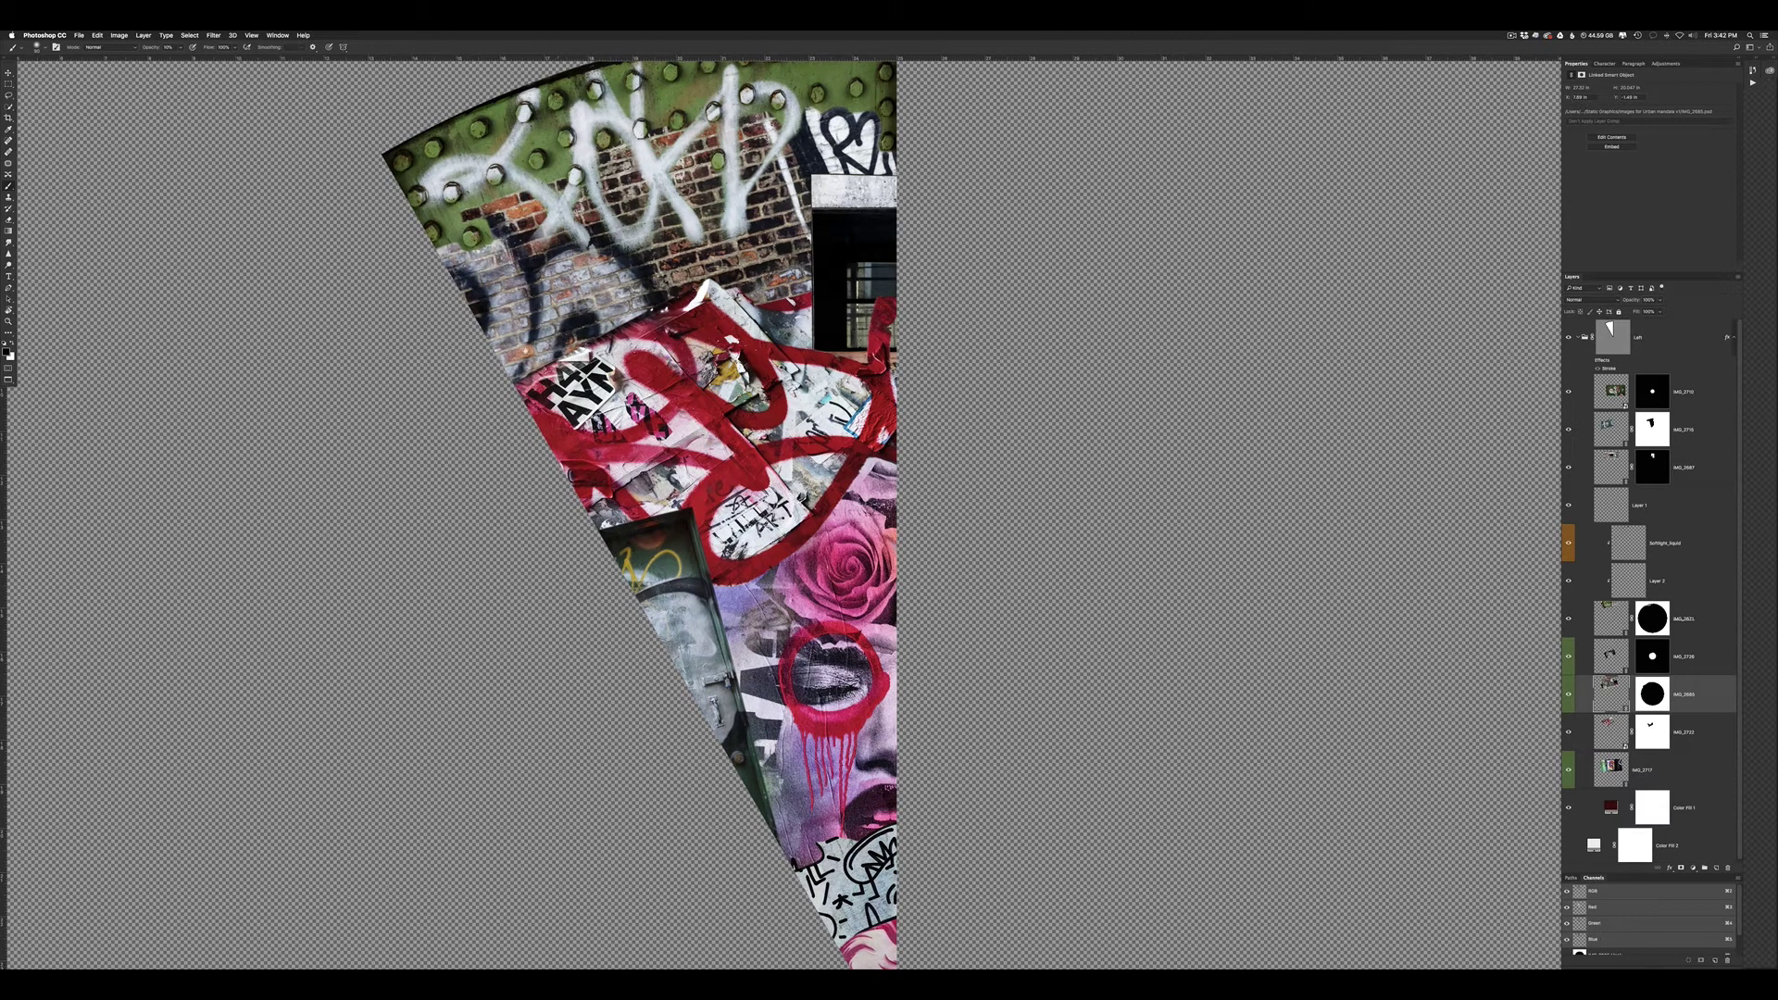
scroll(778, 509, down, 1)
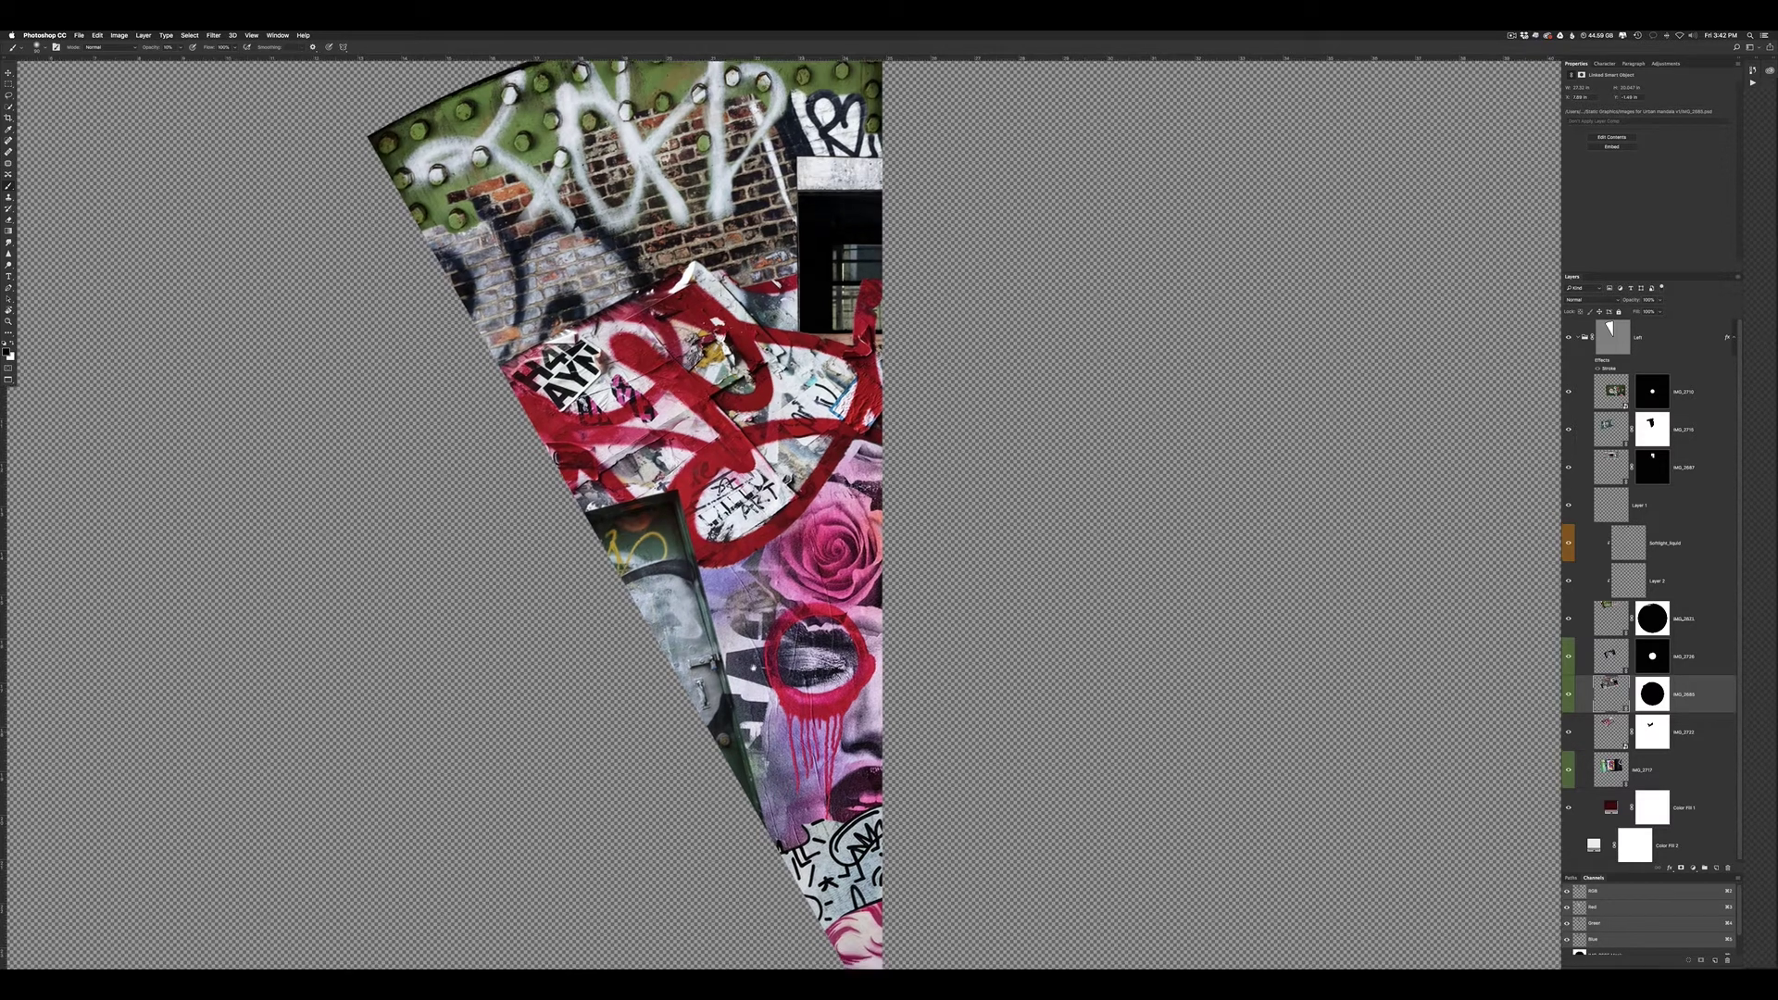
scroll(778, 509, down, 3)
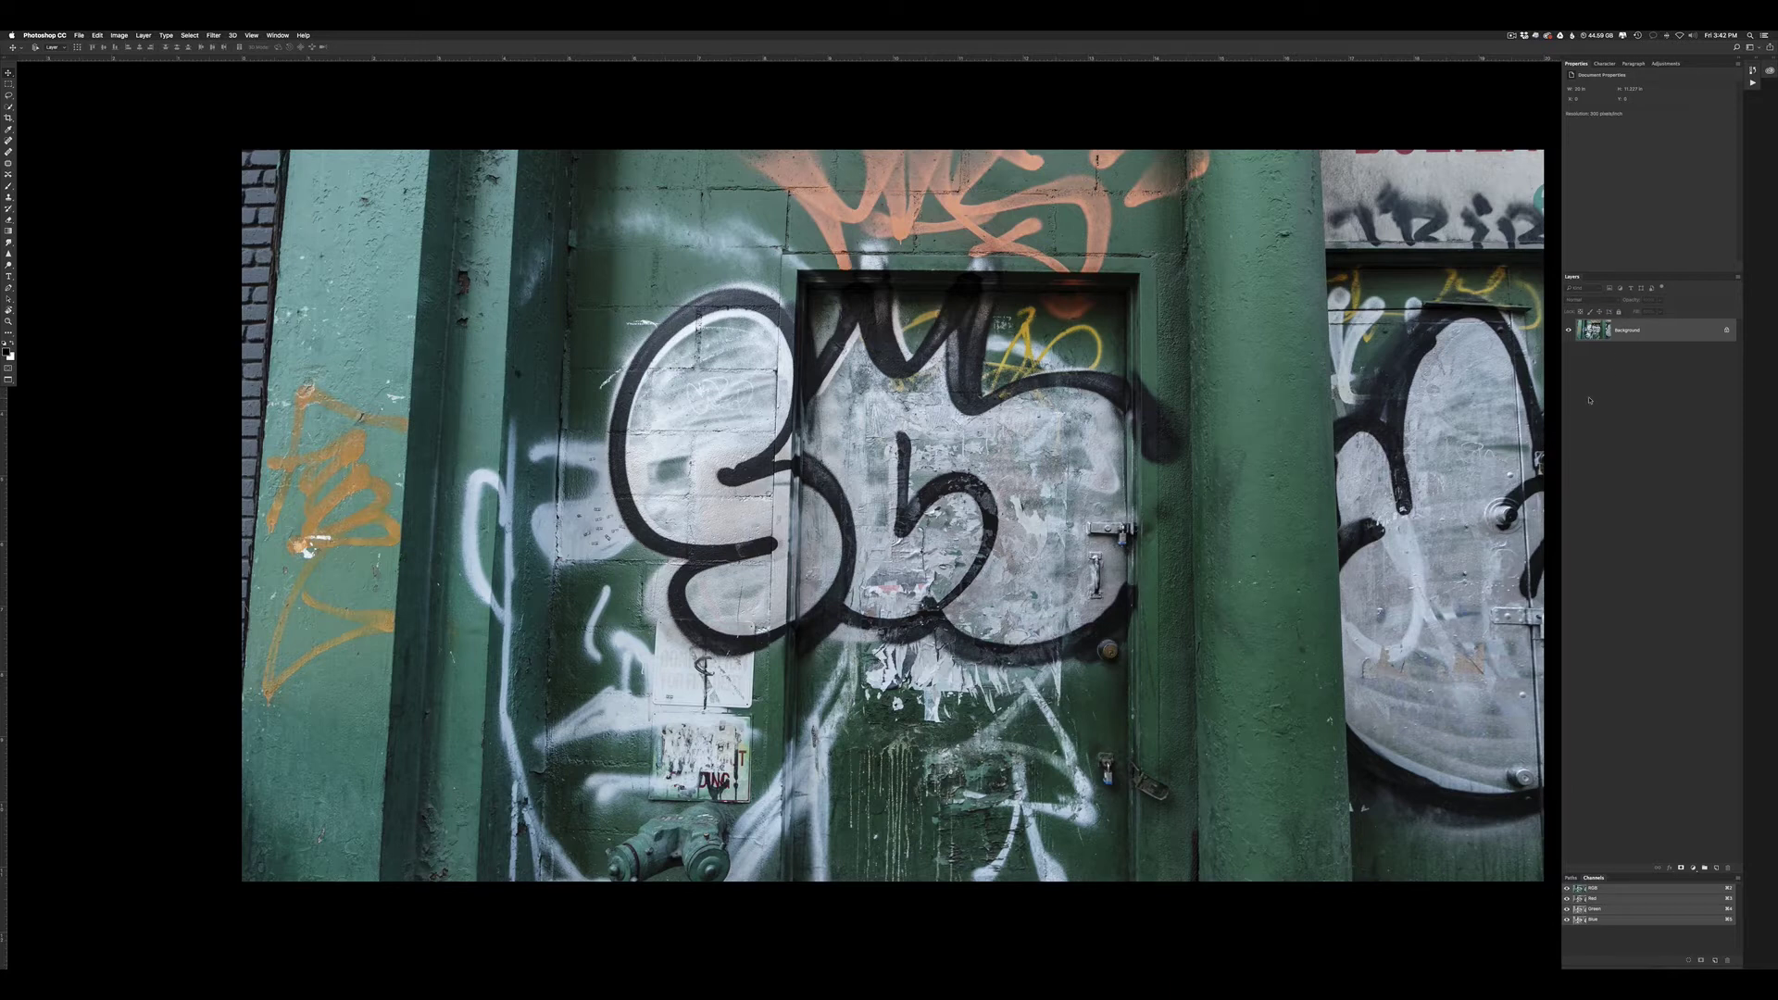
Add a grouped Curves adjustment that brightens the door photo and deepens its shadows
key(F2)
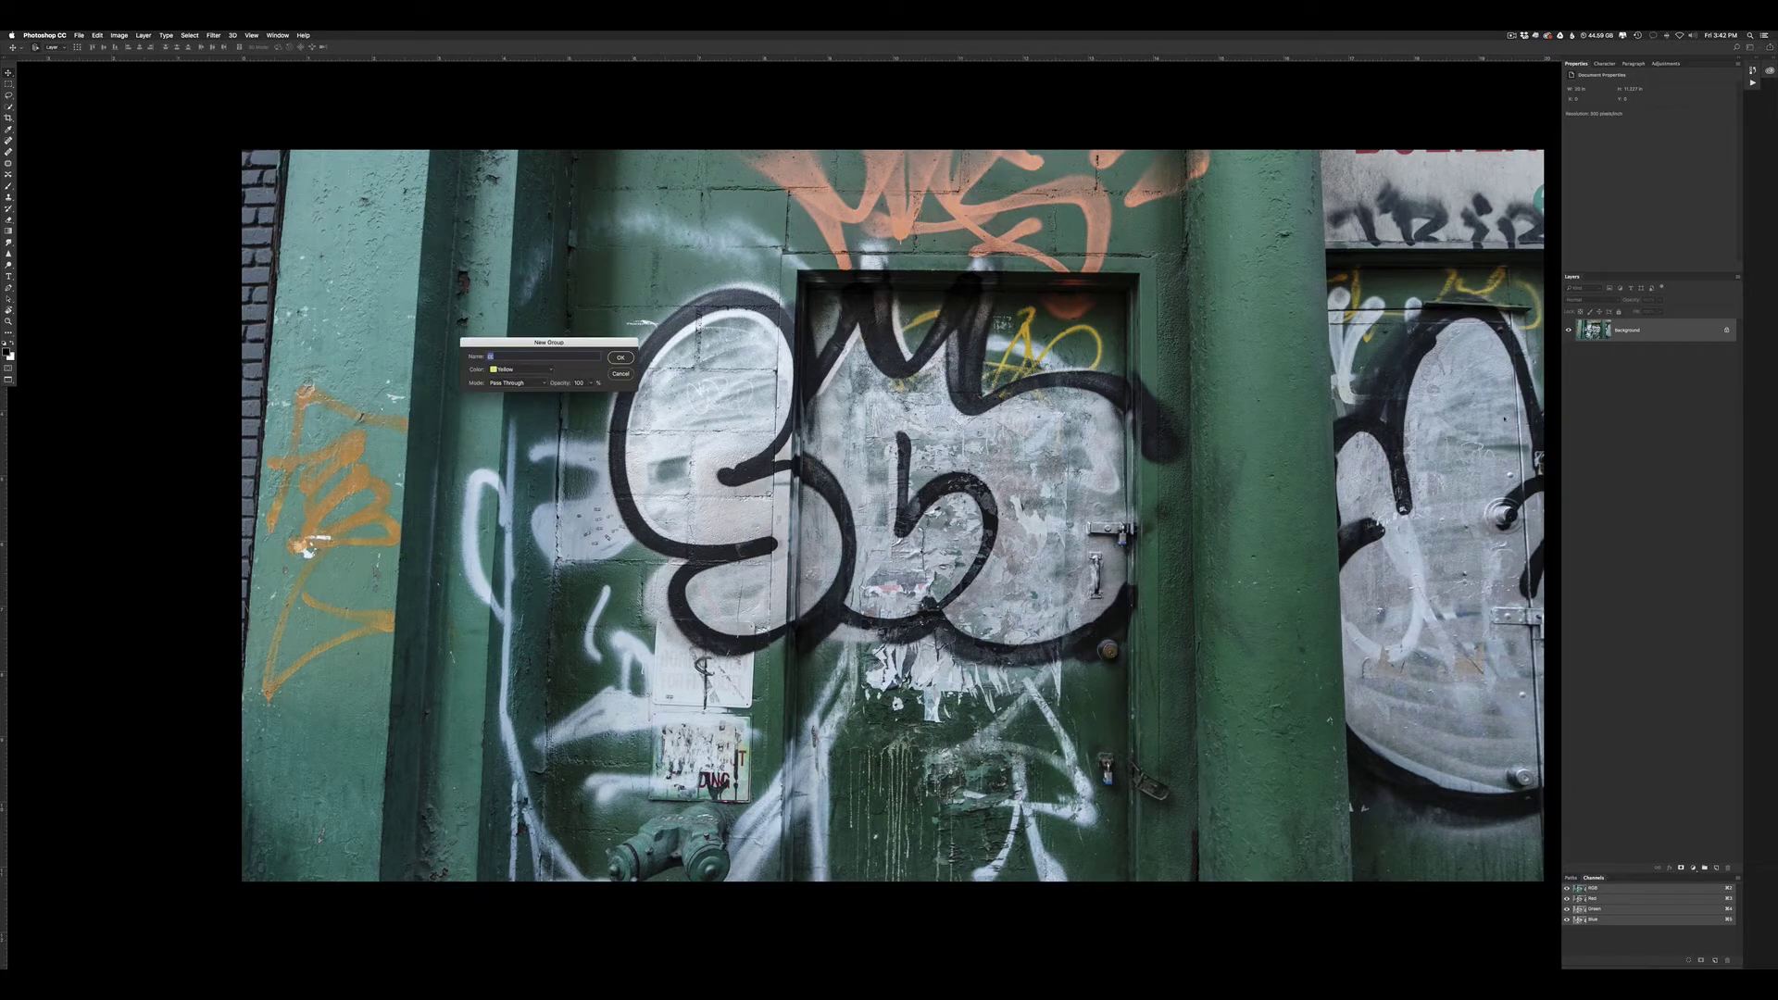
drag(1680, 142, 1680, 133)
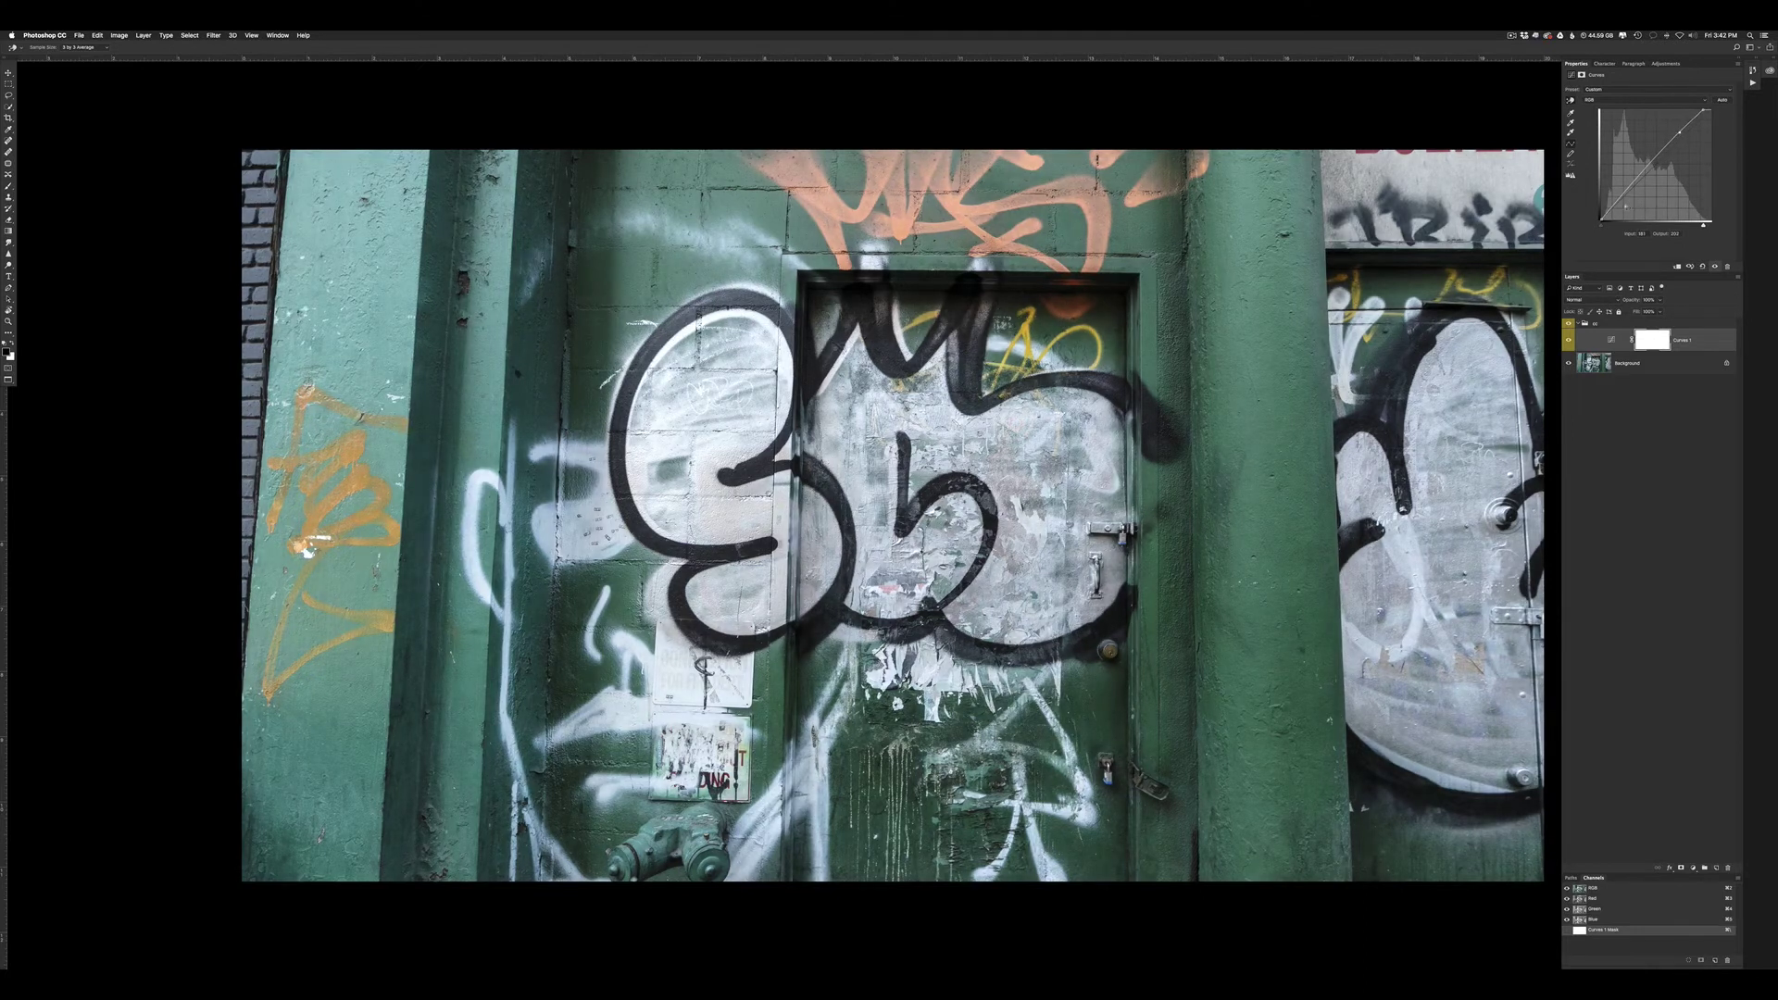
drag(1611, 207, 1605, 222)
Duplicate the door photo's Background layer
click(1645, 365)
key(v)
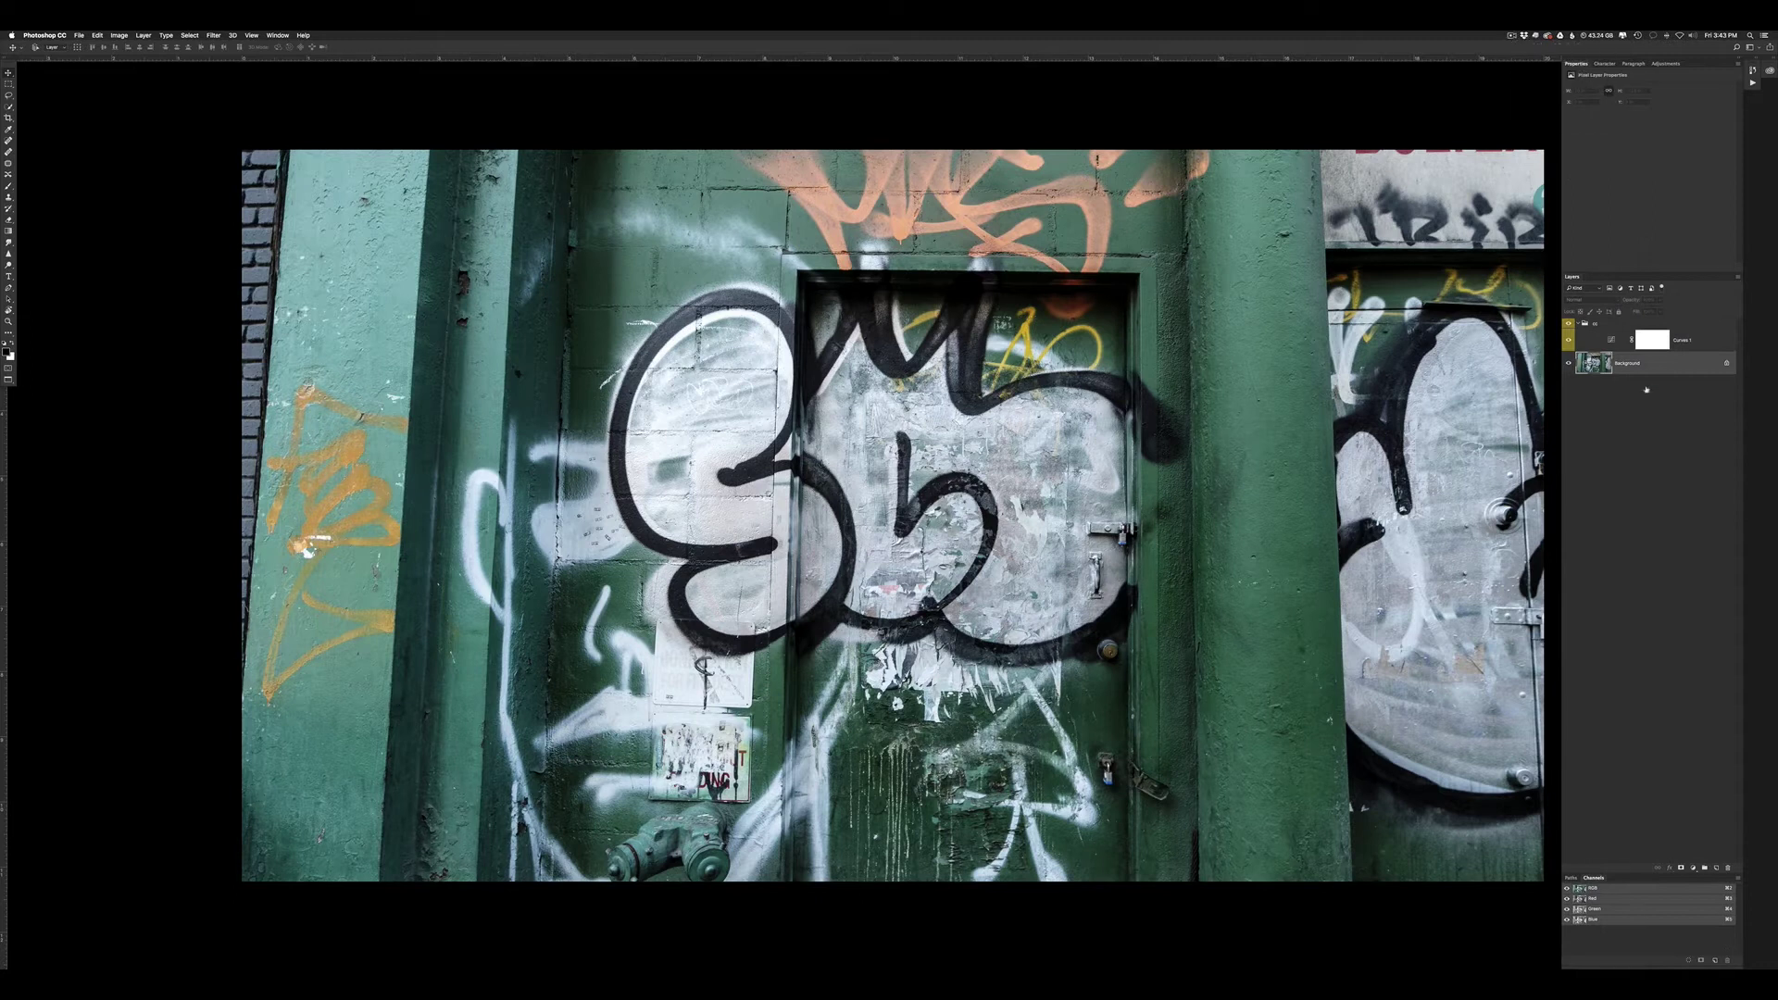
drag(1593, 364, 1716, 867)
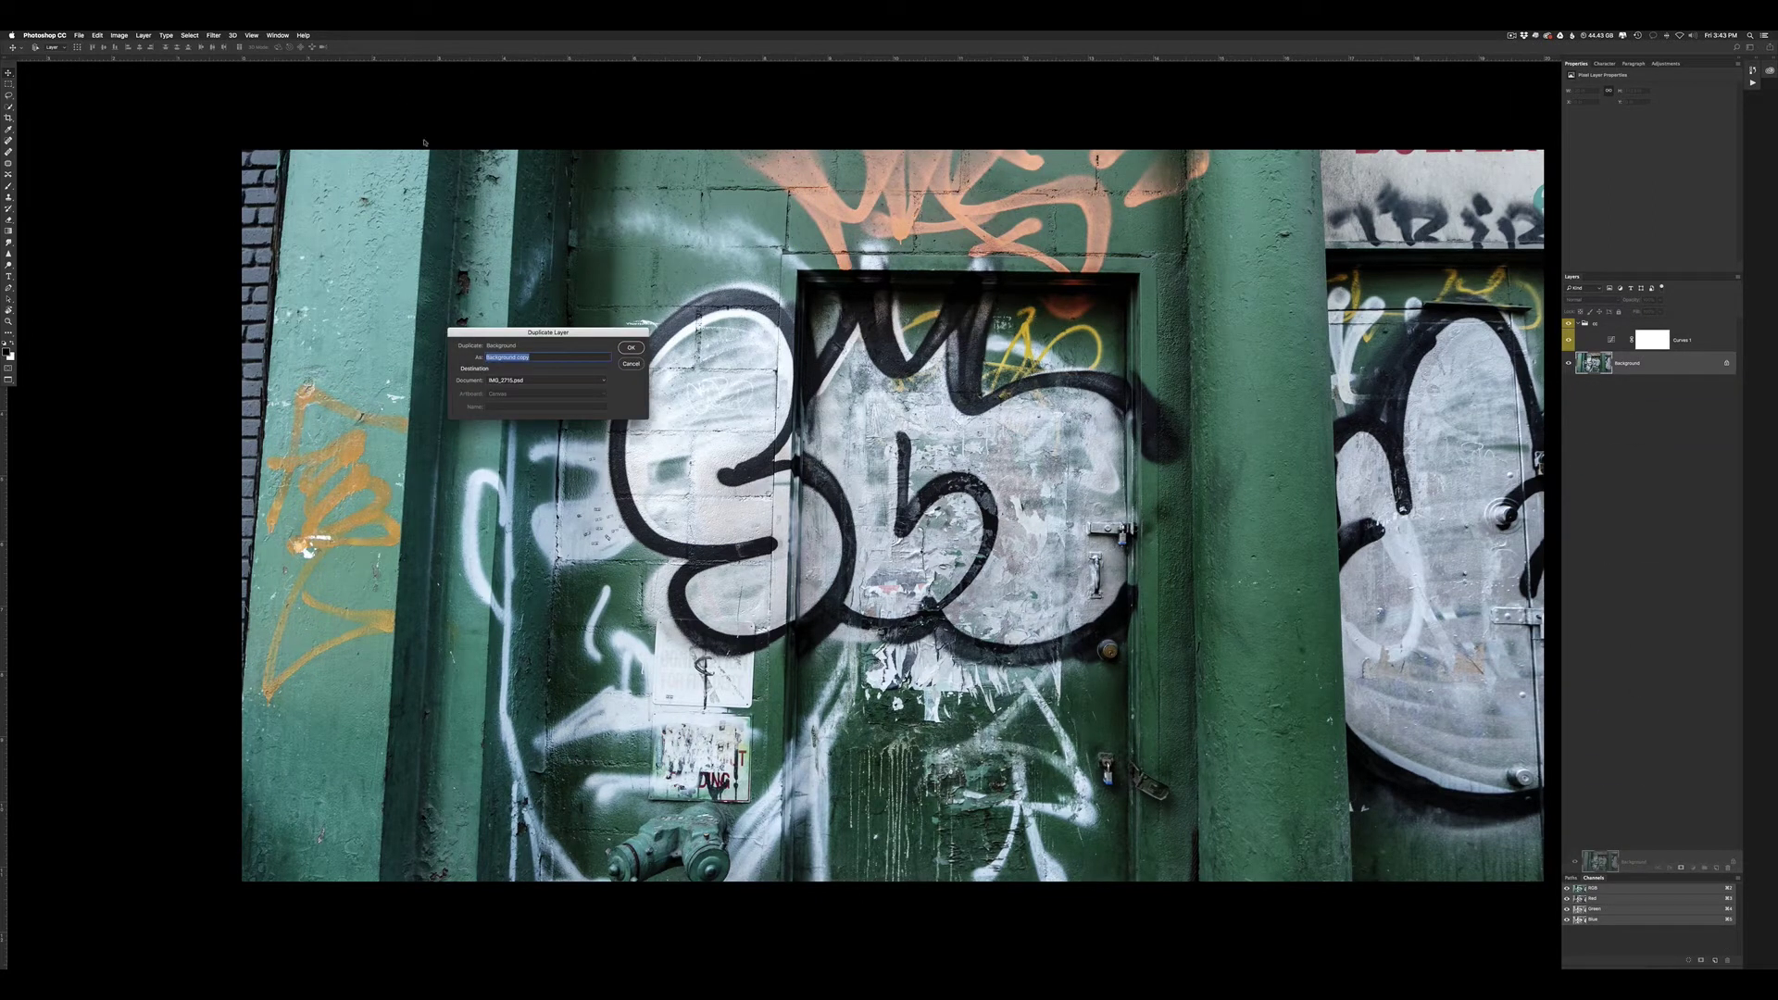
key(Return)
Sharpen the Background copy with Filter > Sharpen > Unsharp Mask
click(214, 35)
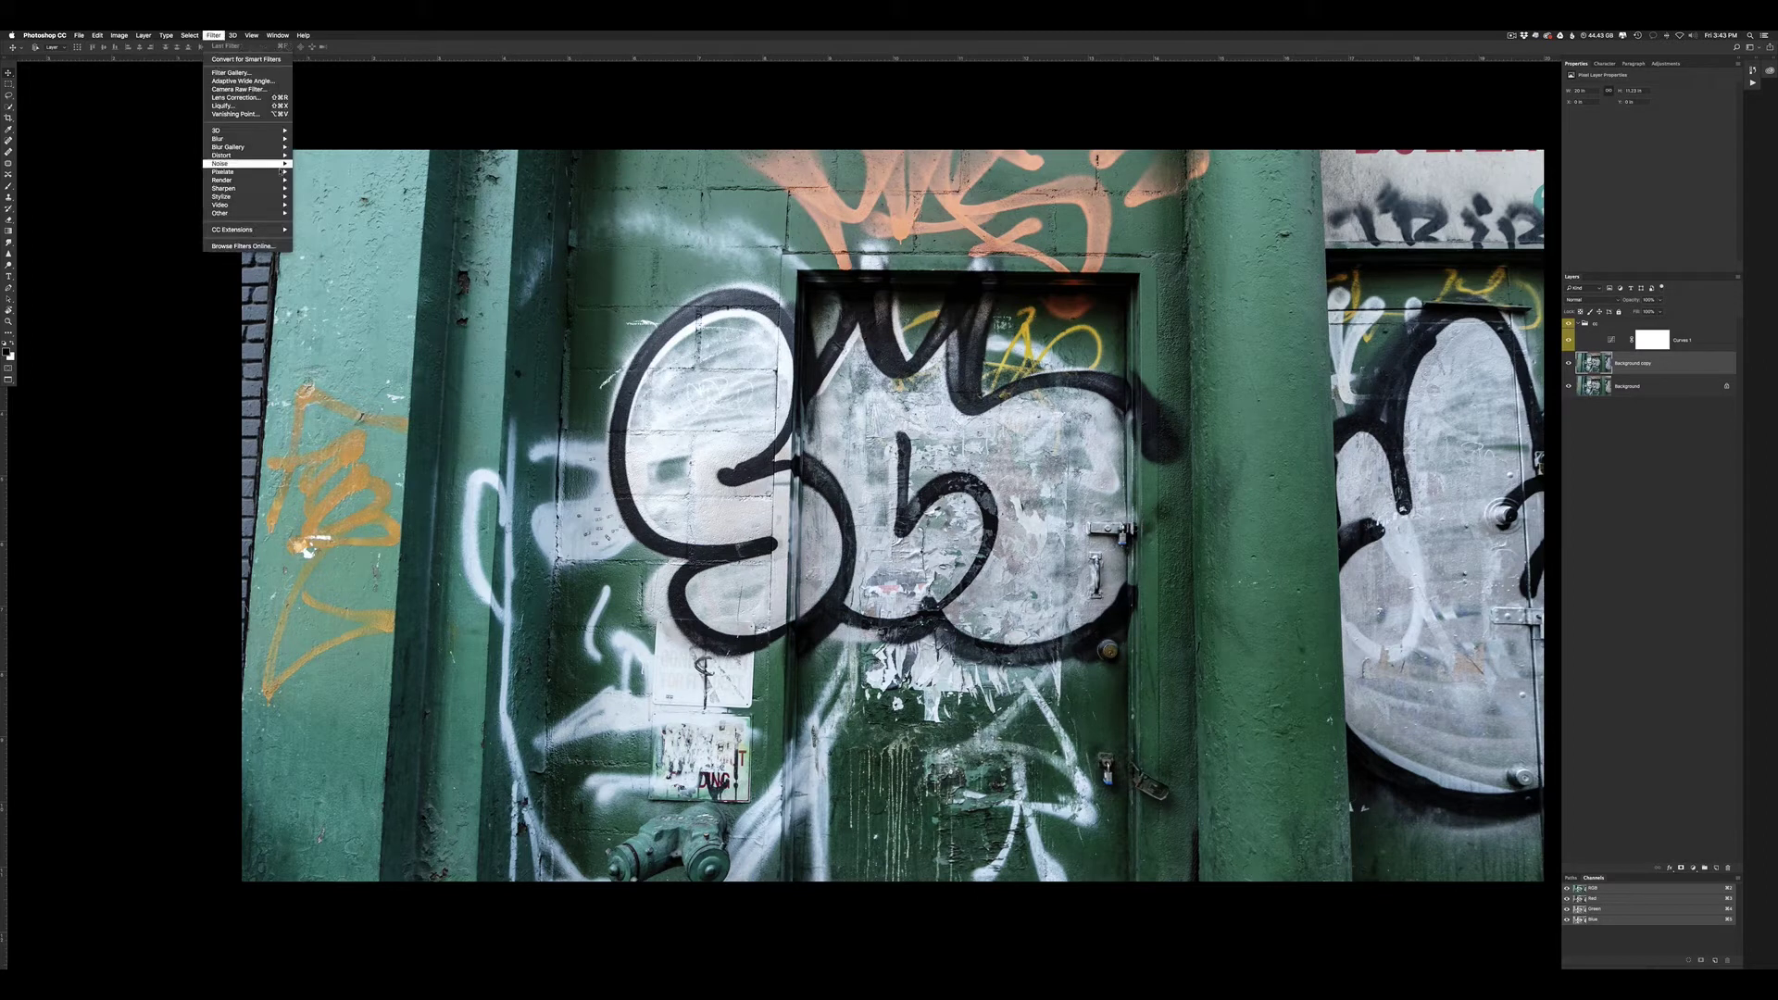
mouse_move(225, 187)
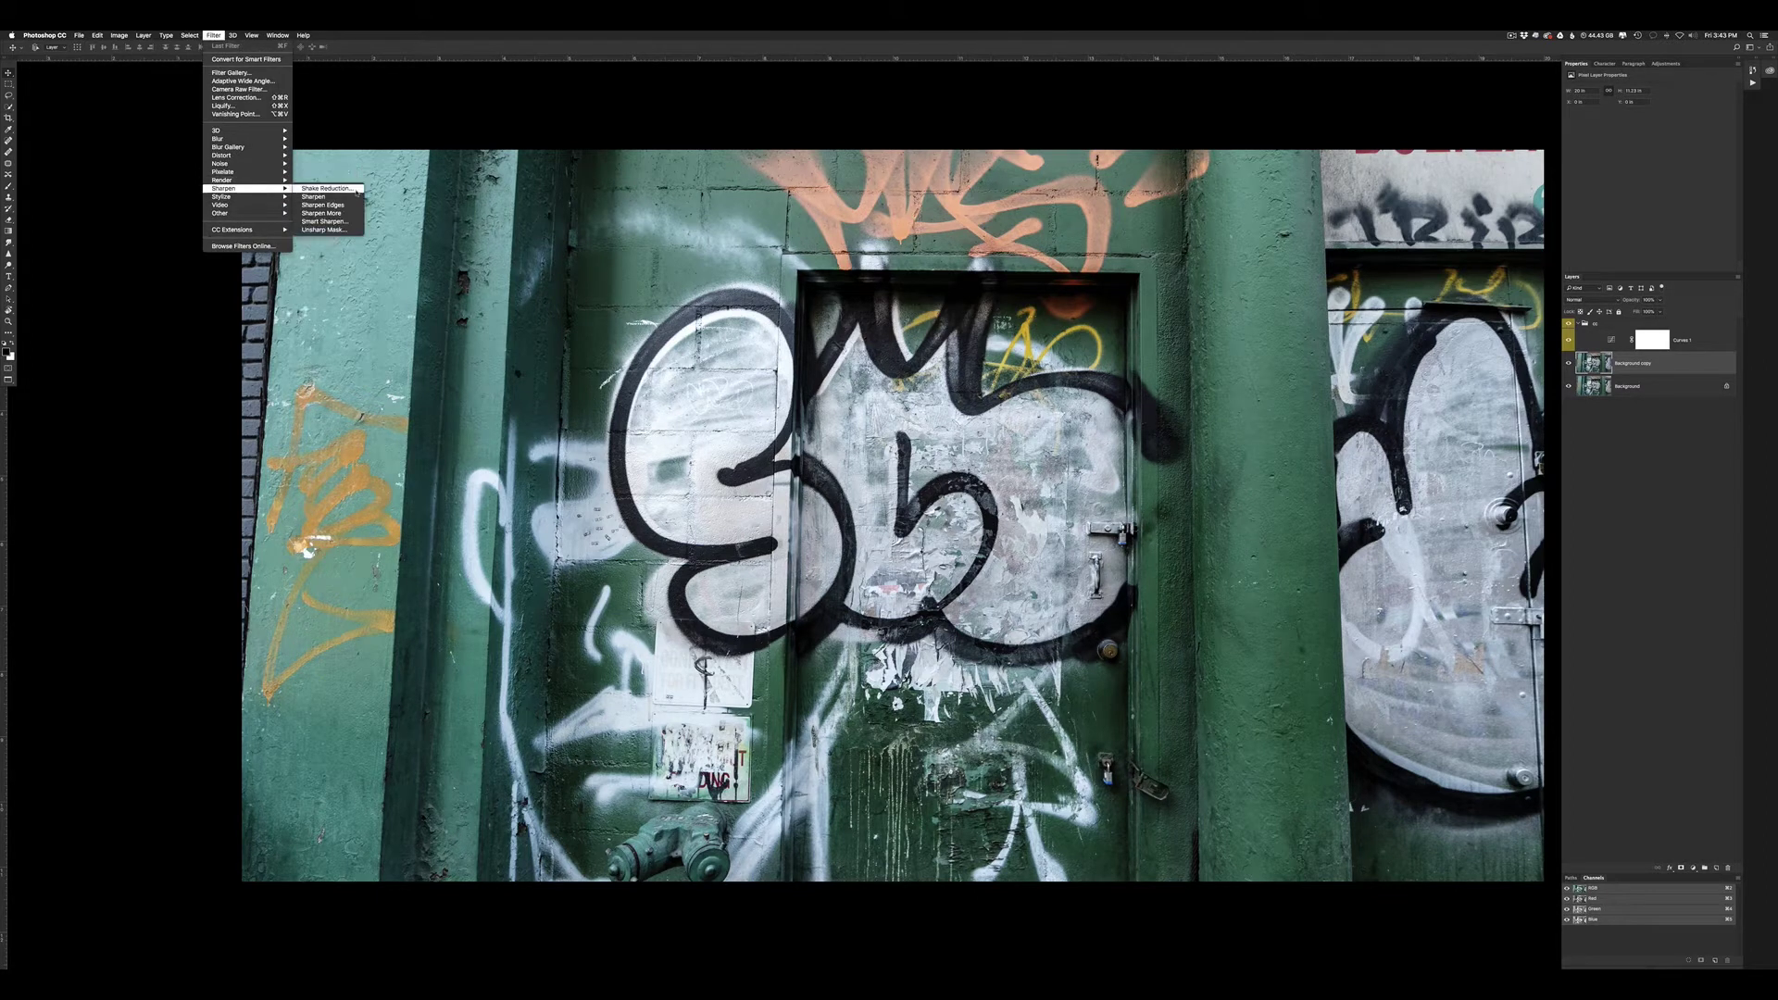
click(323, 230)
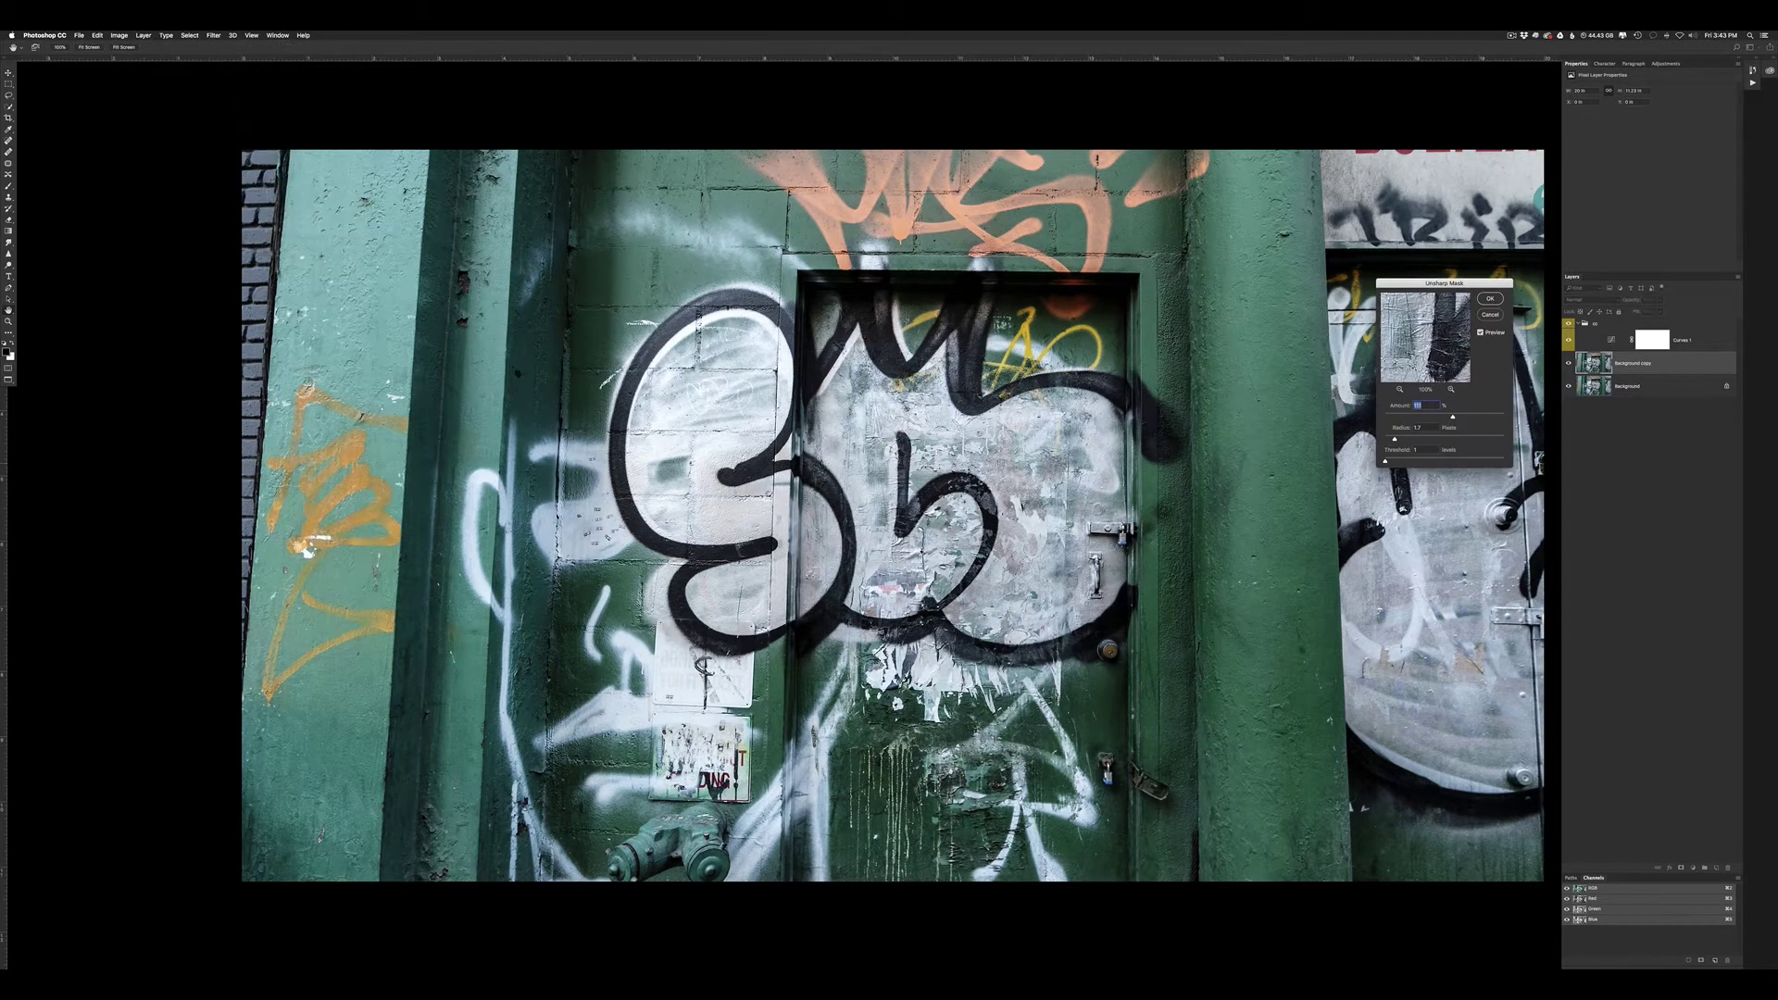
scroll(1165, 602, up, 2)
scroll(1165, 602, up, 1)
scroll(1165, 601, up, 1)
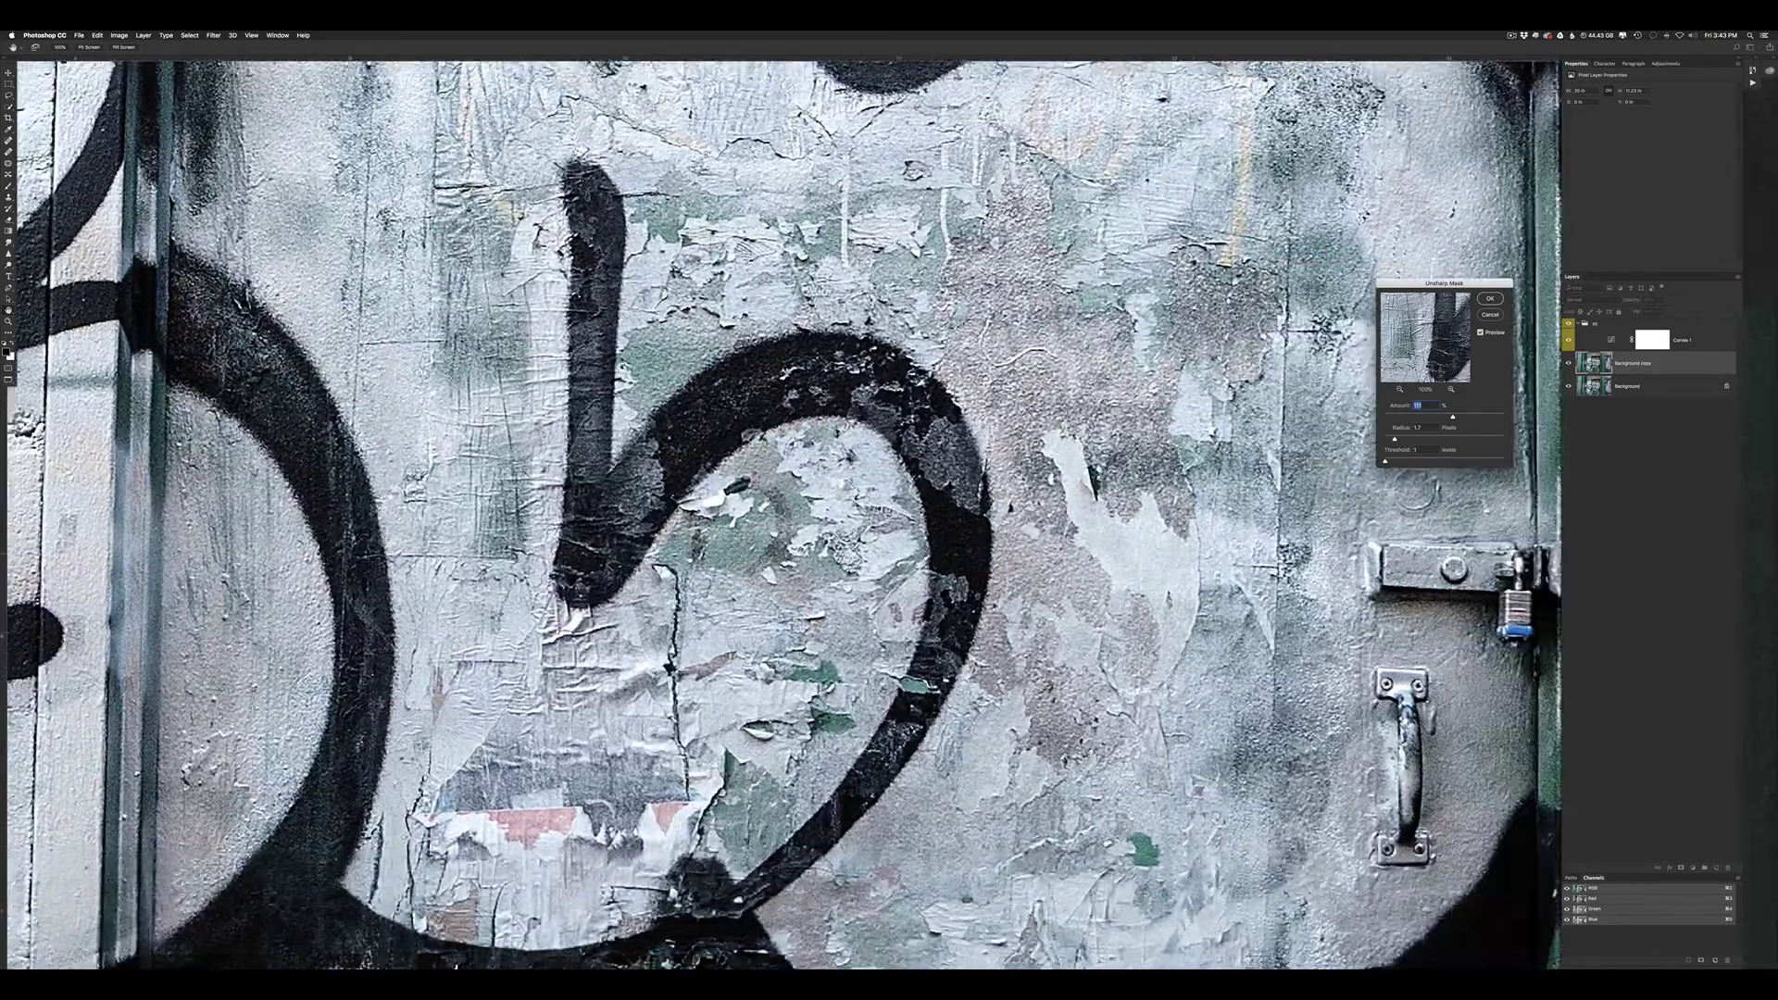
scroll(1166, 602, up, 1)
scroll(781, 514, down, 3)
click(1491, 299)
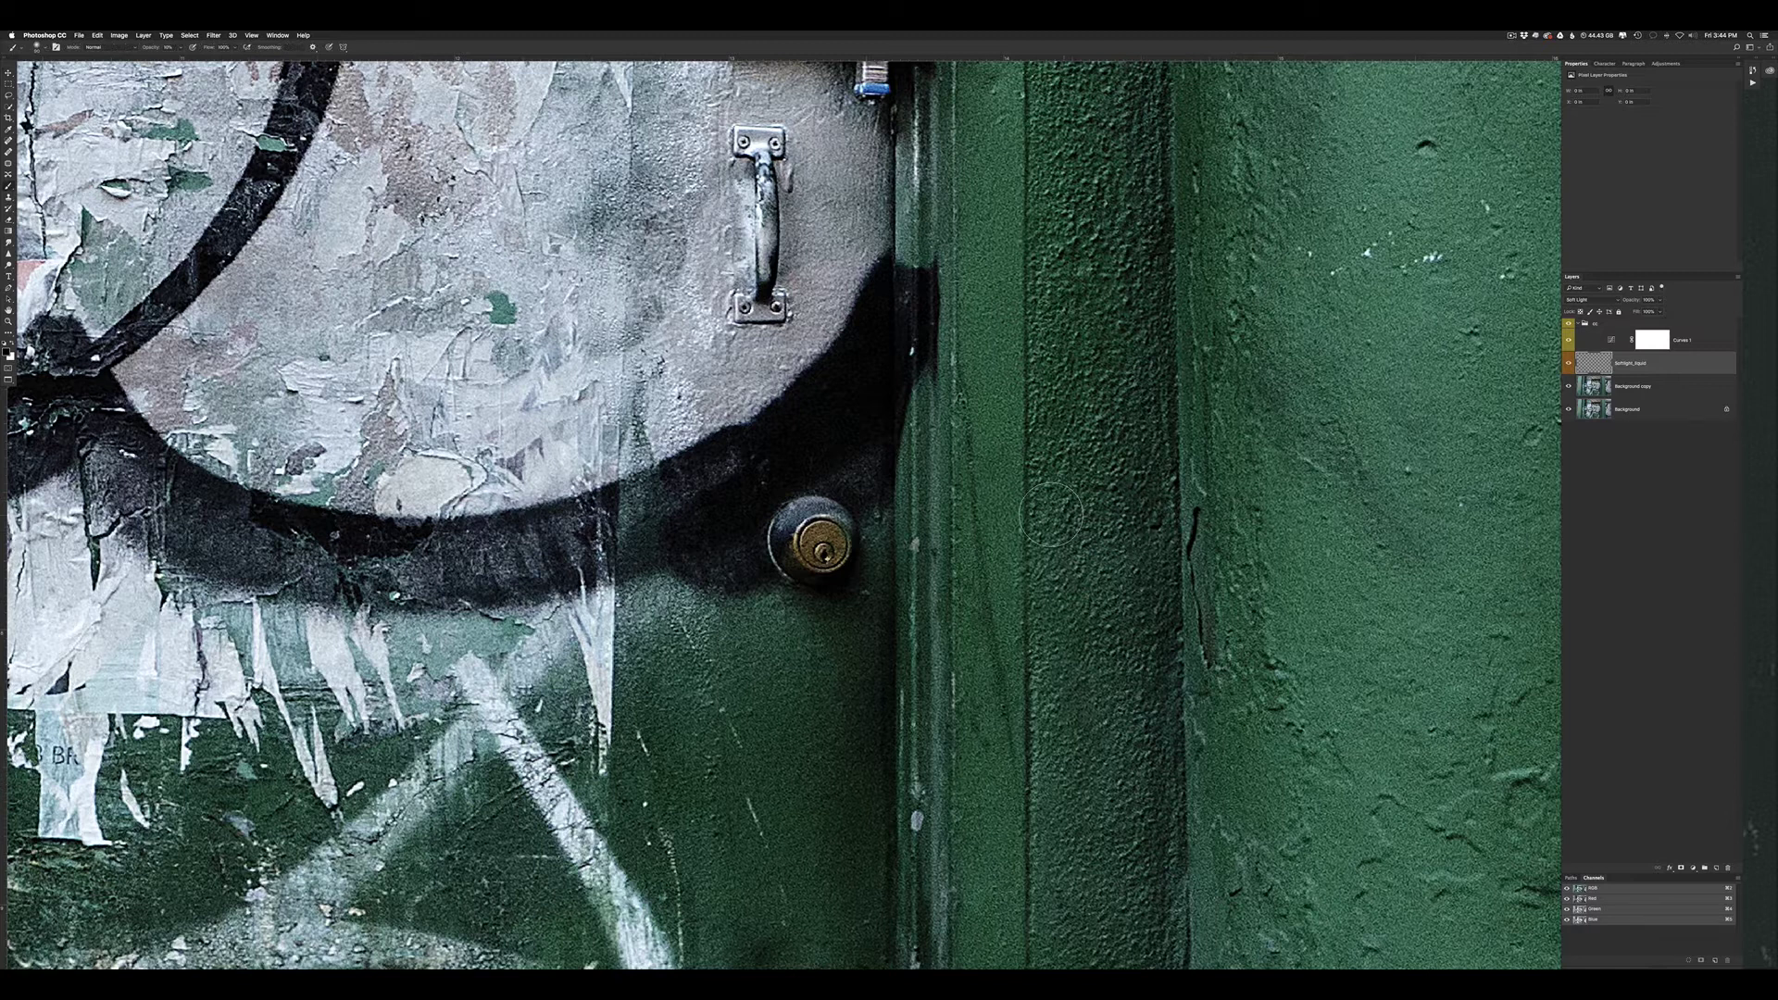
Brush soft white strokes across the door's top edge, centre, right and upper-left areas
key(x)
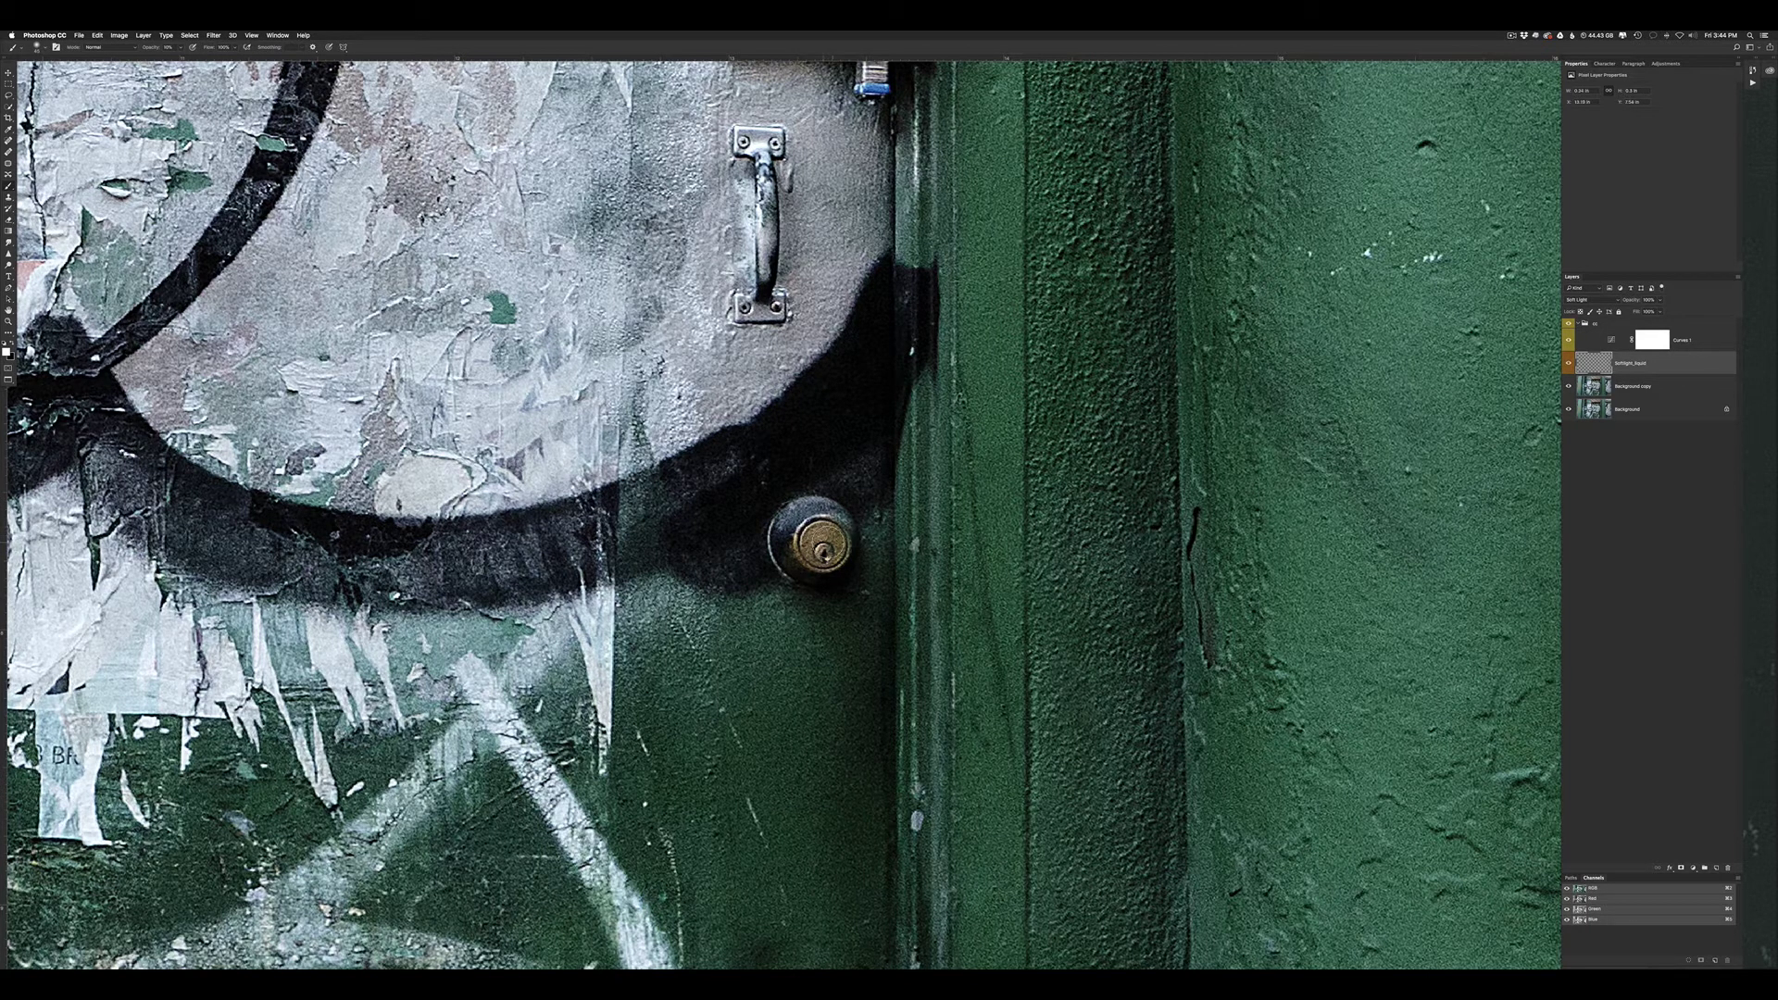
scroll(833, 556, up, 5)
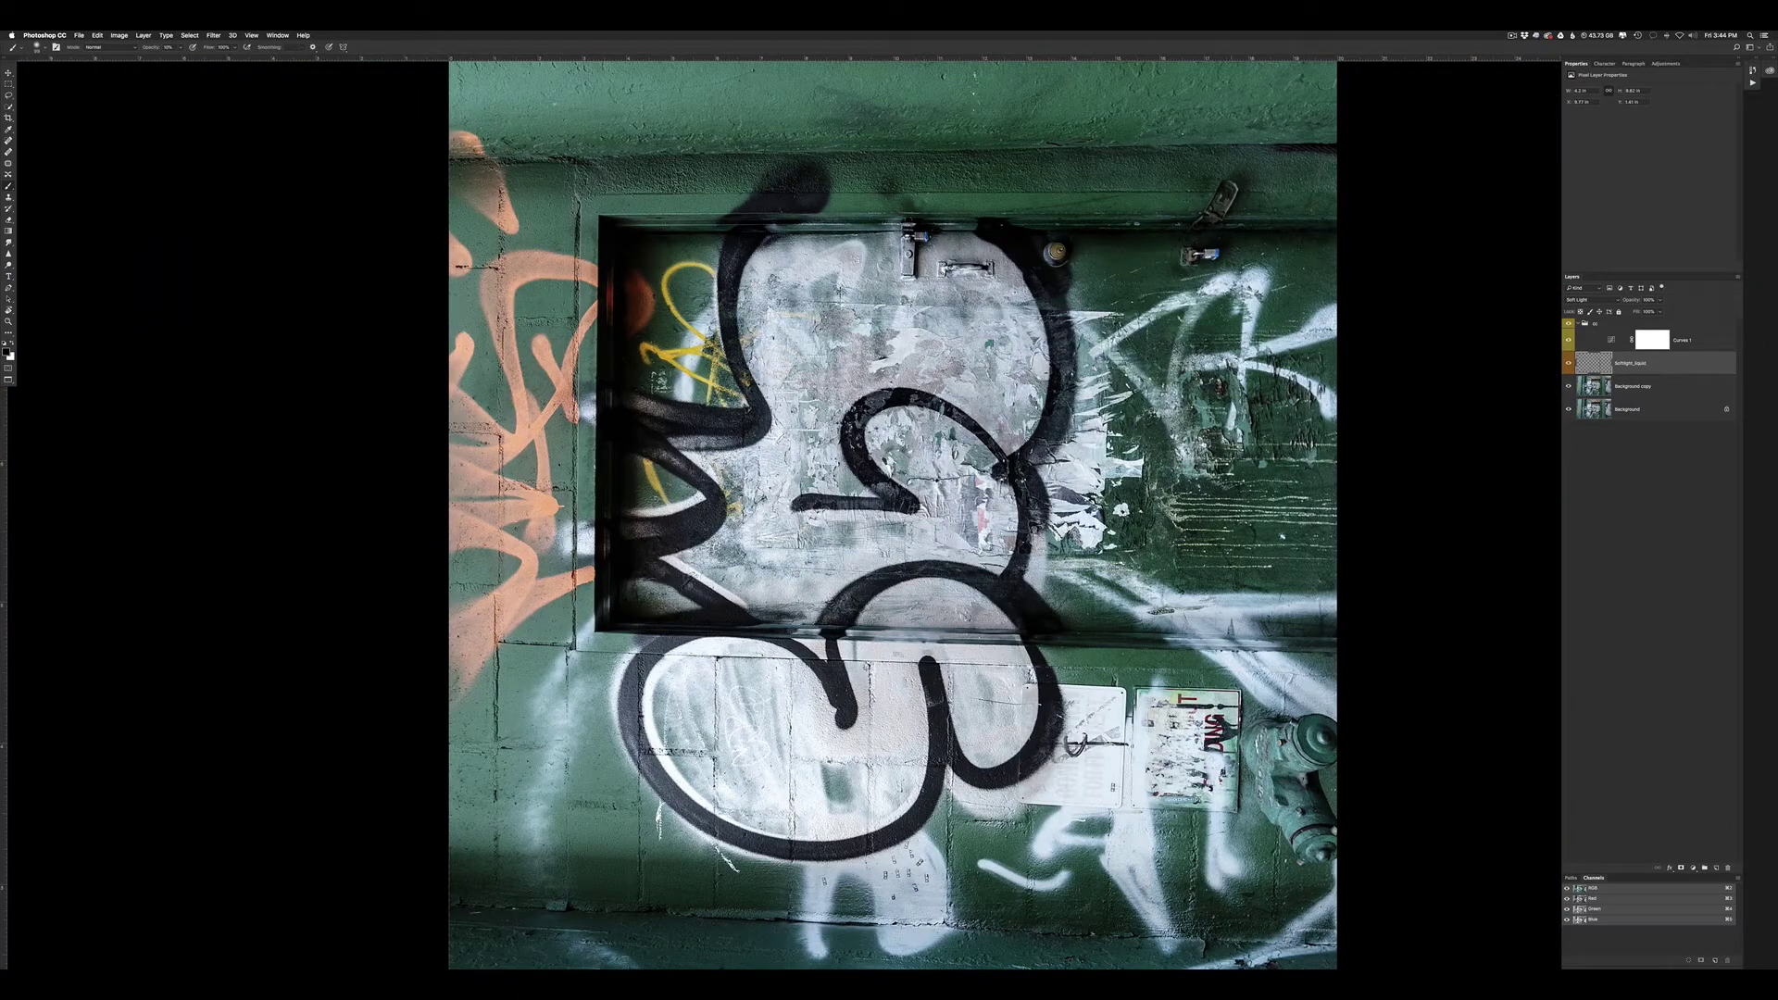
drag(947, 253, 900, 233)
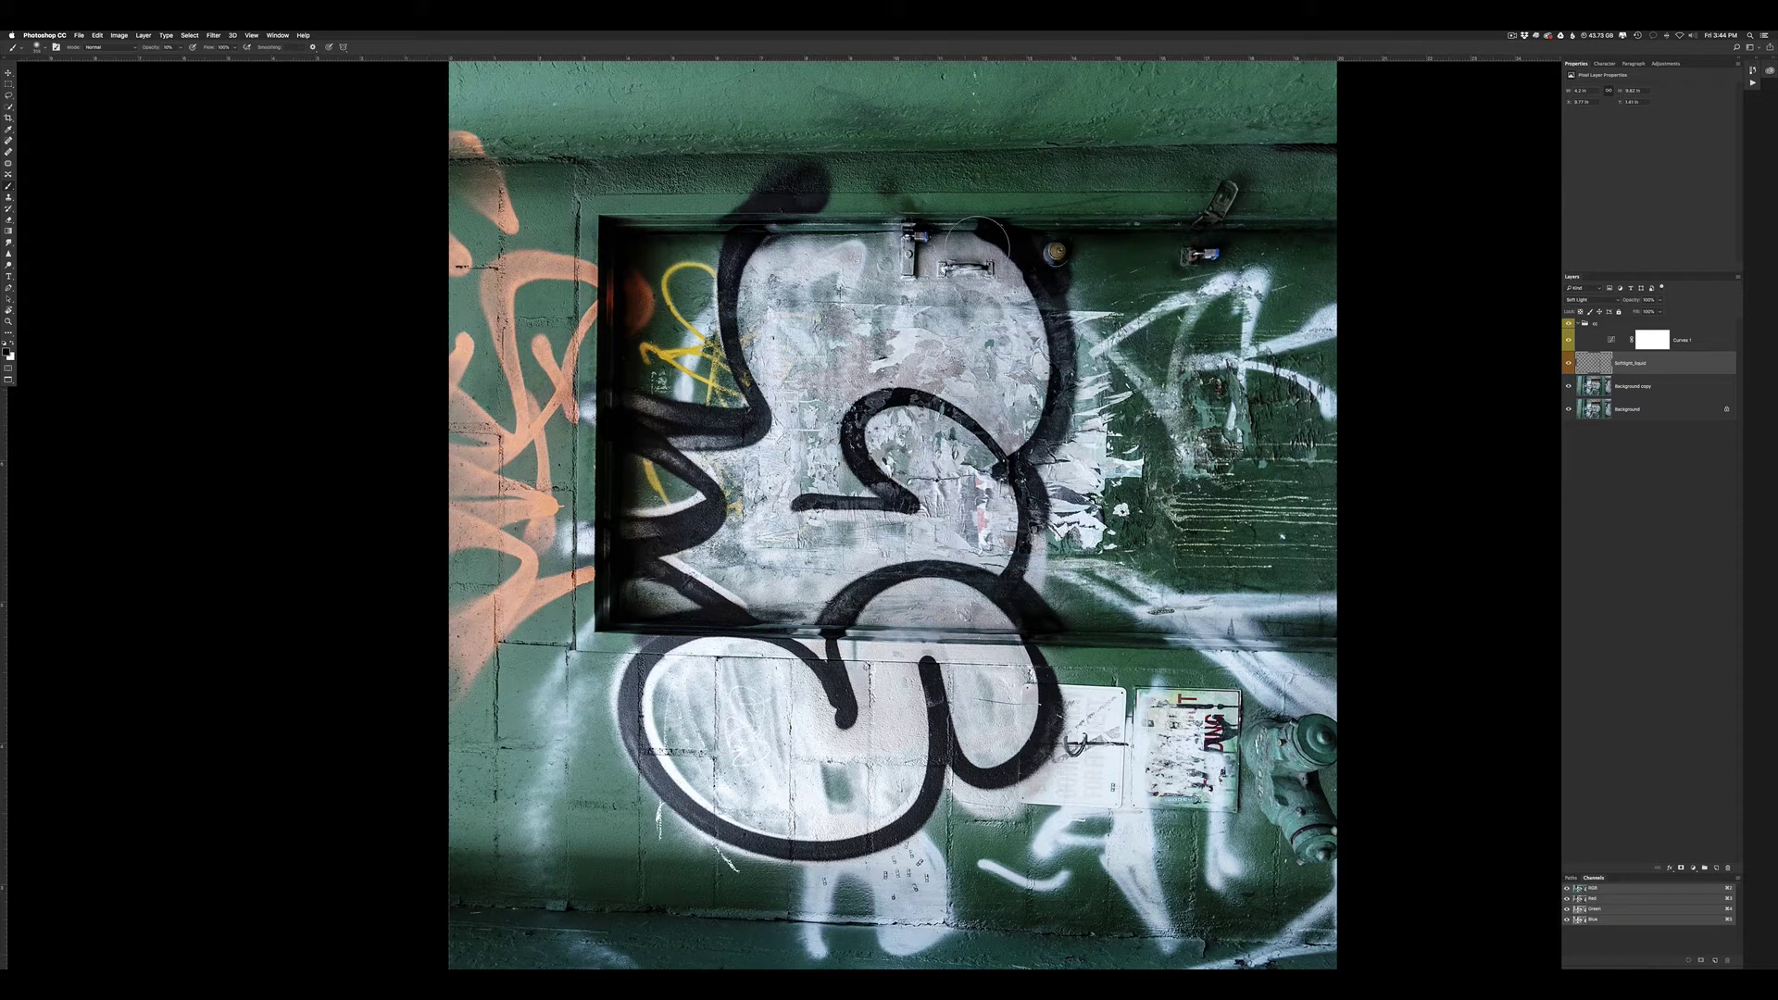
drag(651, 471, 700, 495)
drag(838, 315, 1219, 314)
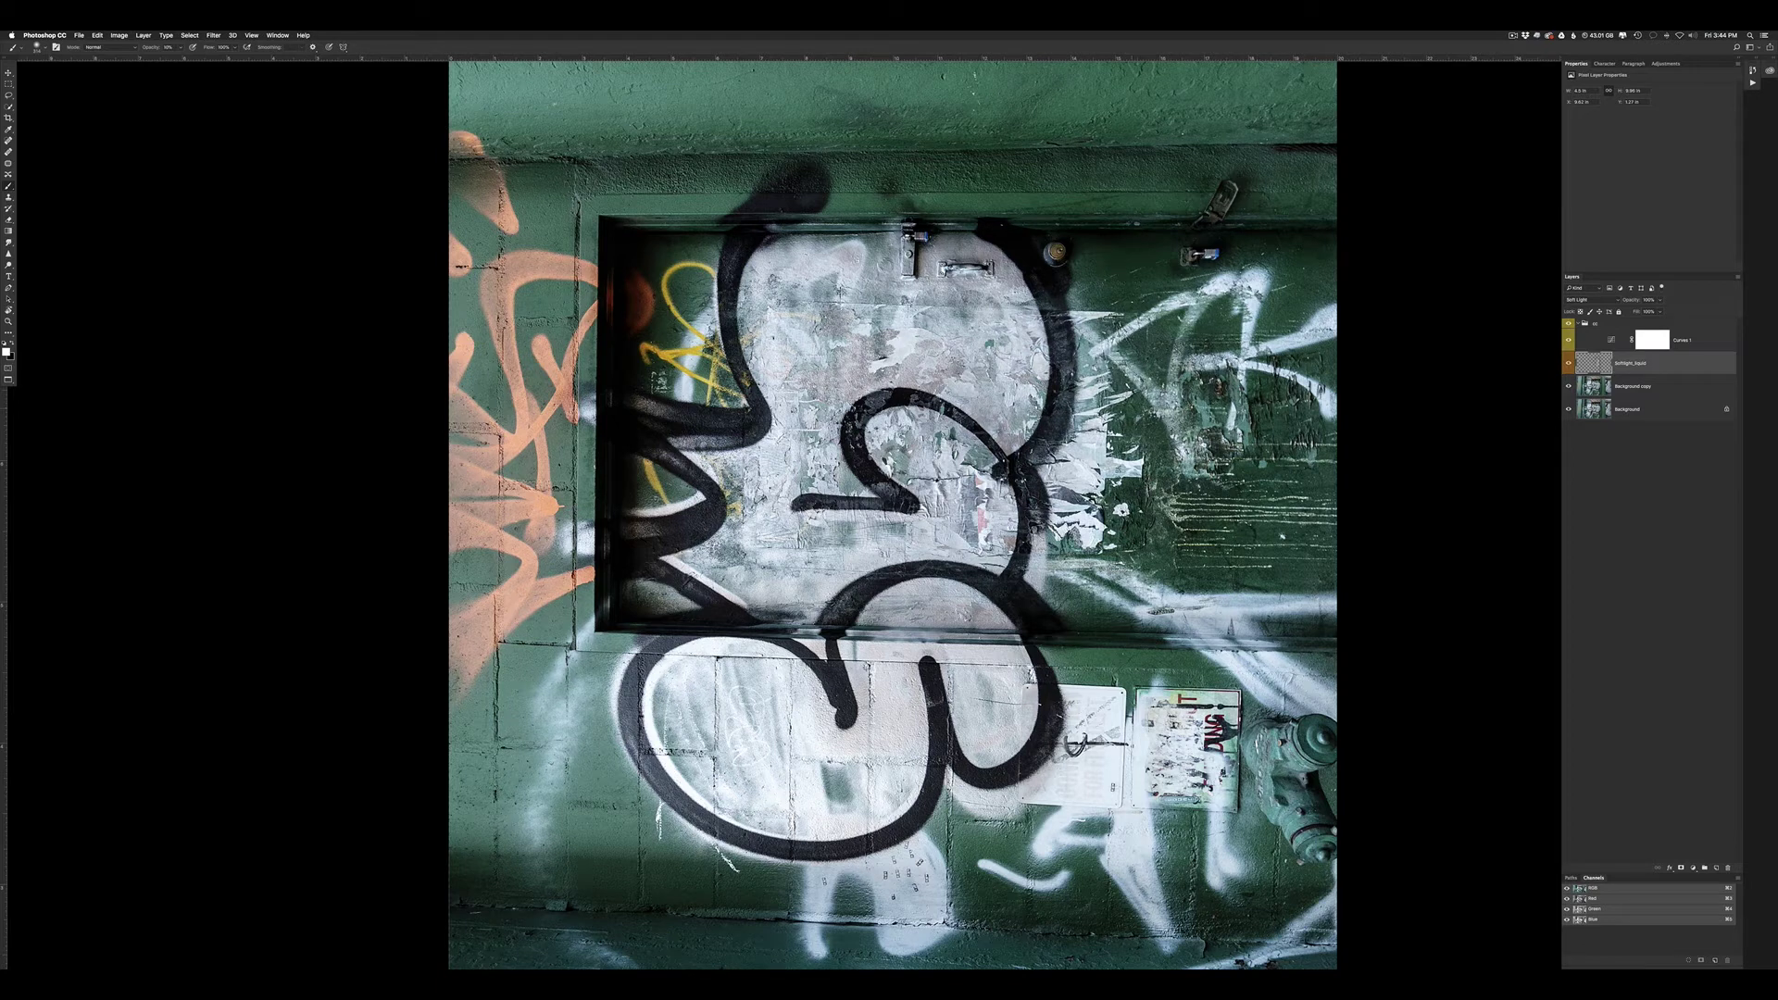
drag(777, 329, 750, 287)
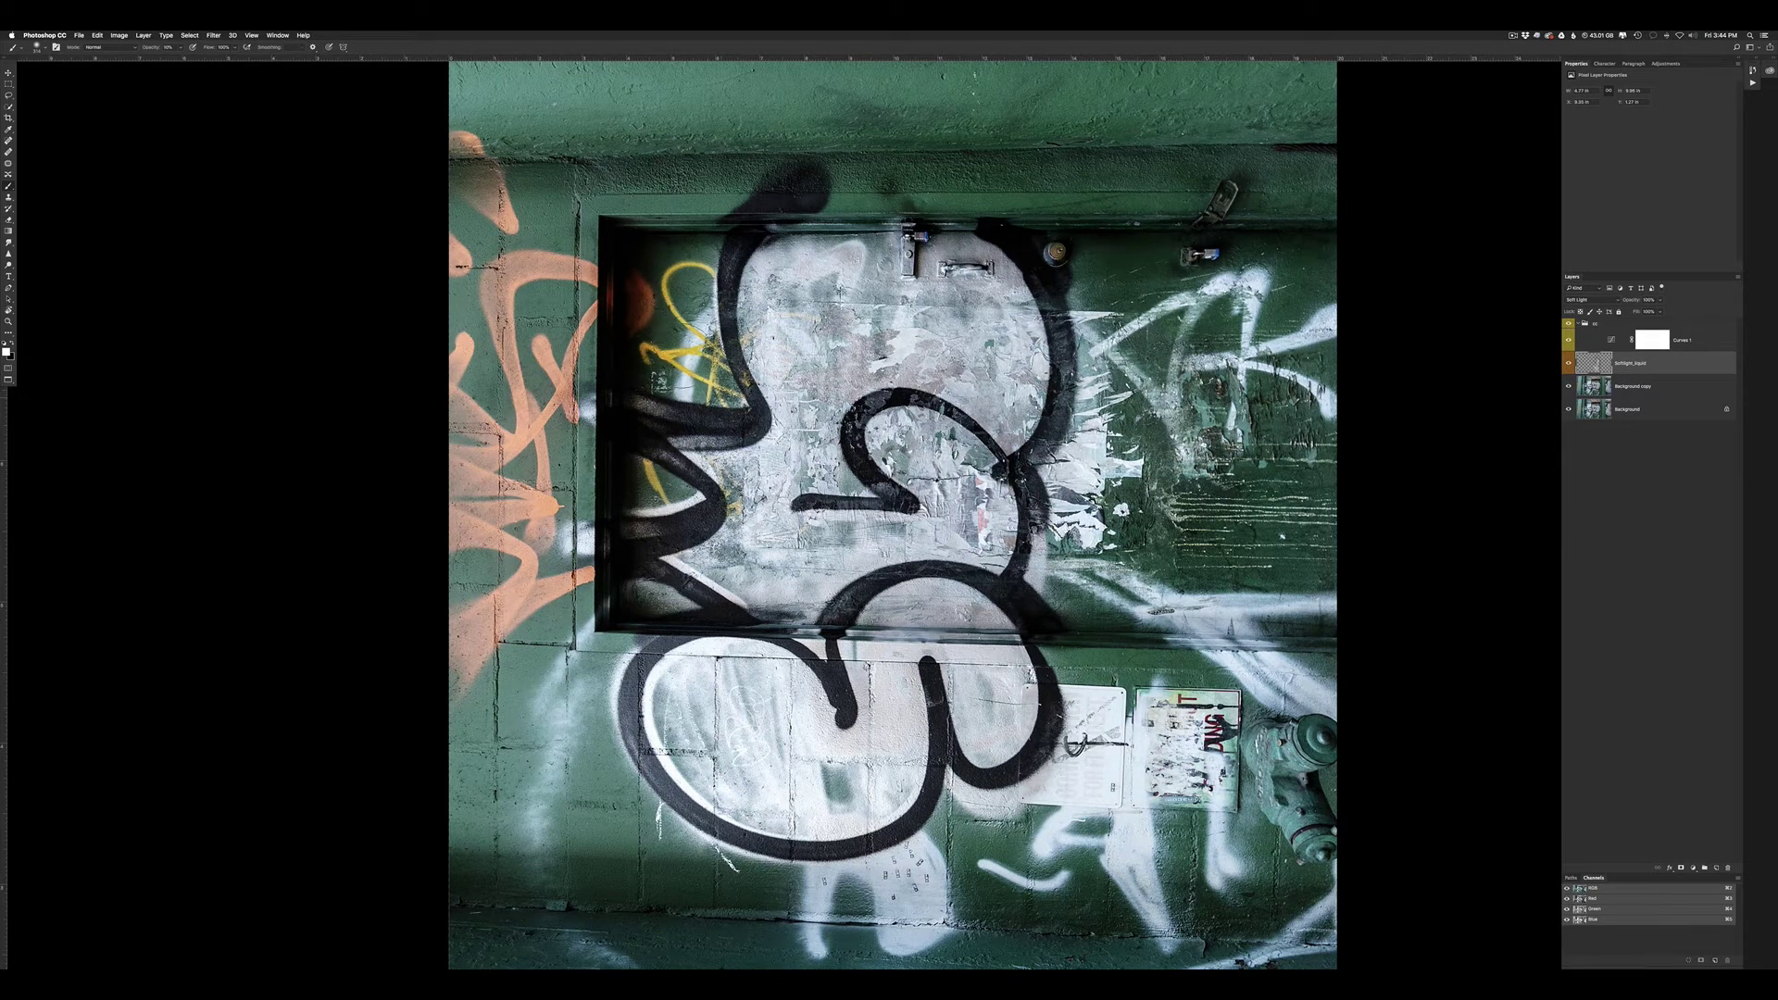
drag(648, 421, 689, 417)
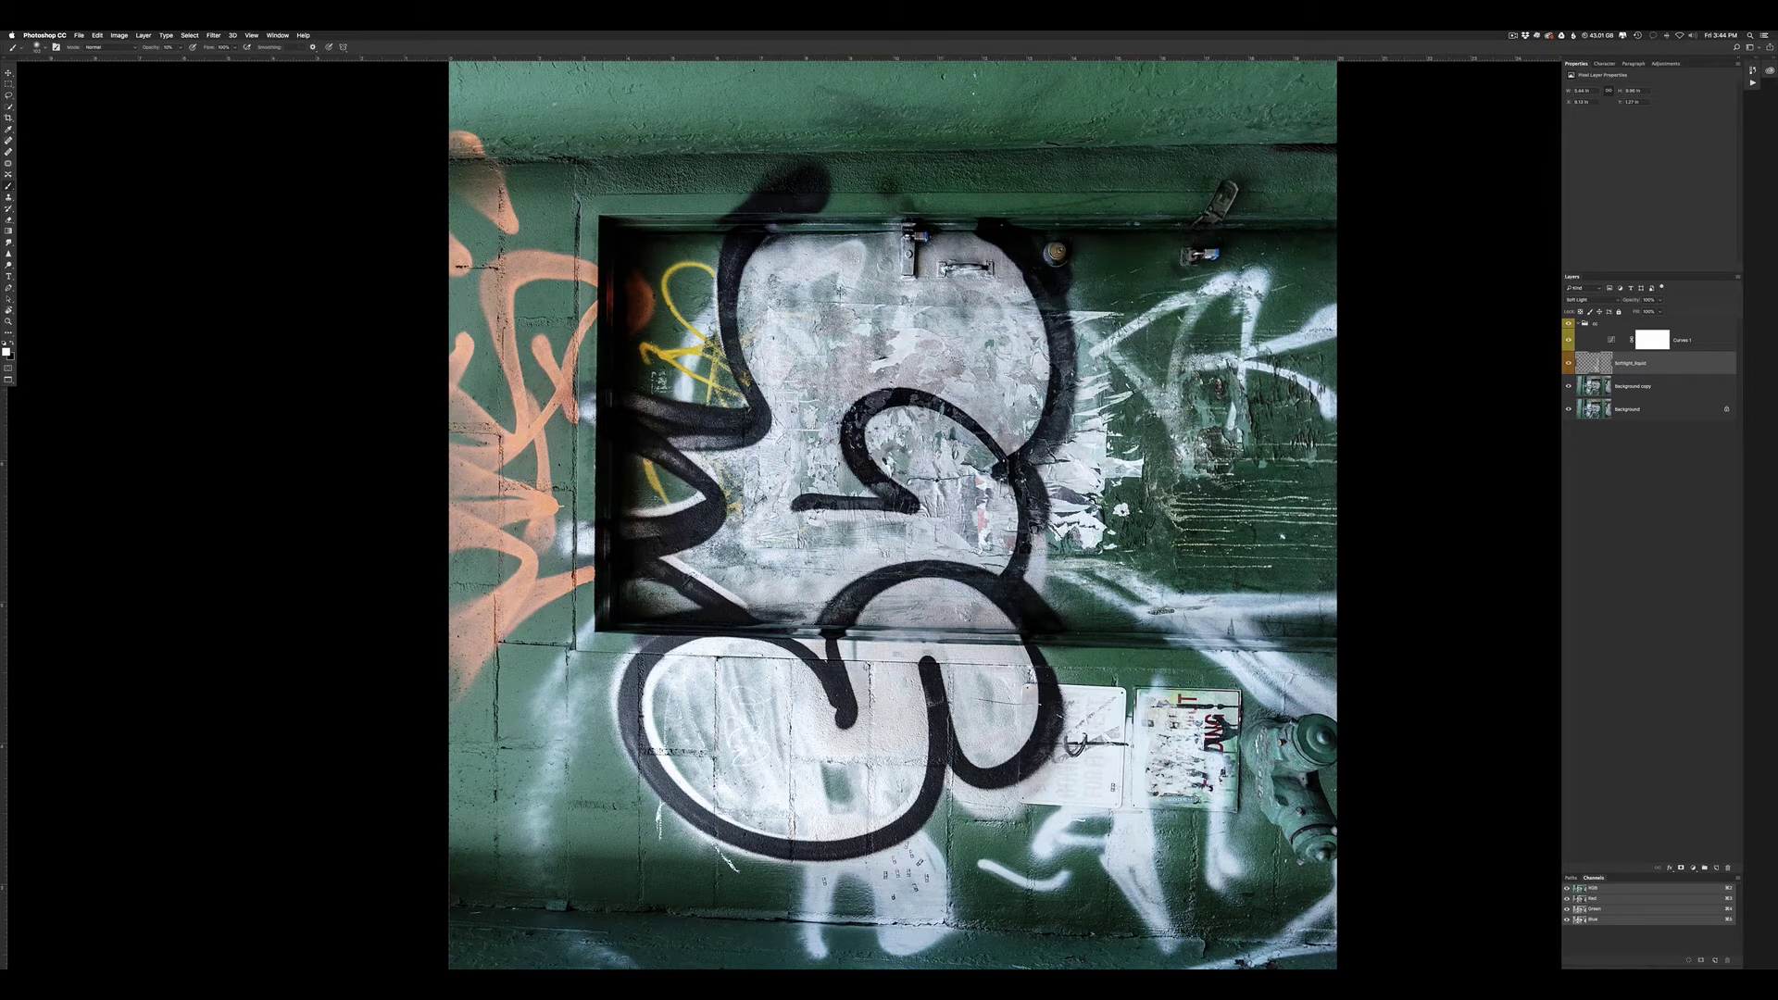
Switch to black and darken over the yellow graffiti and the right-hand wall
key(x)
key(x)
key(x)
drag(713, 398, 666, 259)
drag(1167, 333, 1161, 463)
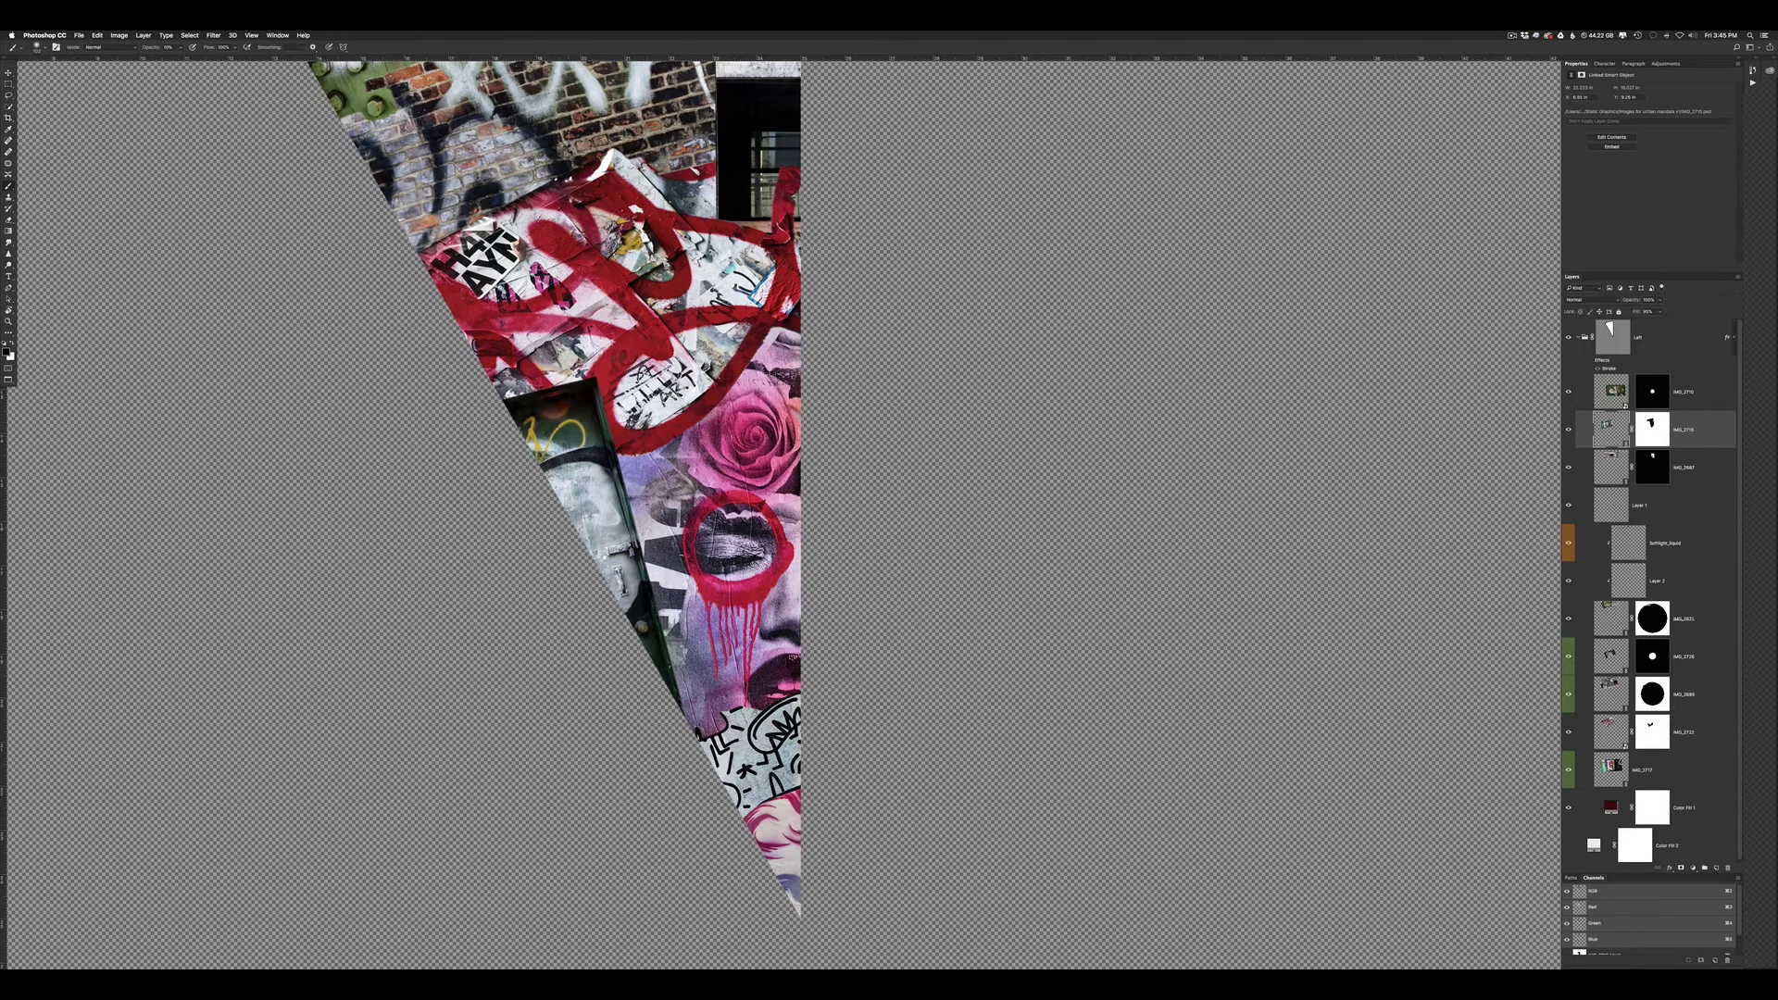
scroll(782, 509, down, 2)
scroll(783, 509, down, 3)
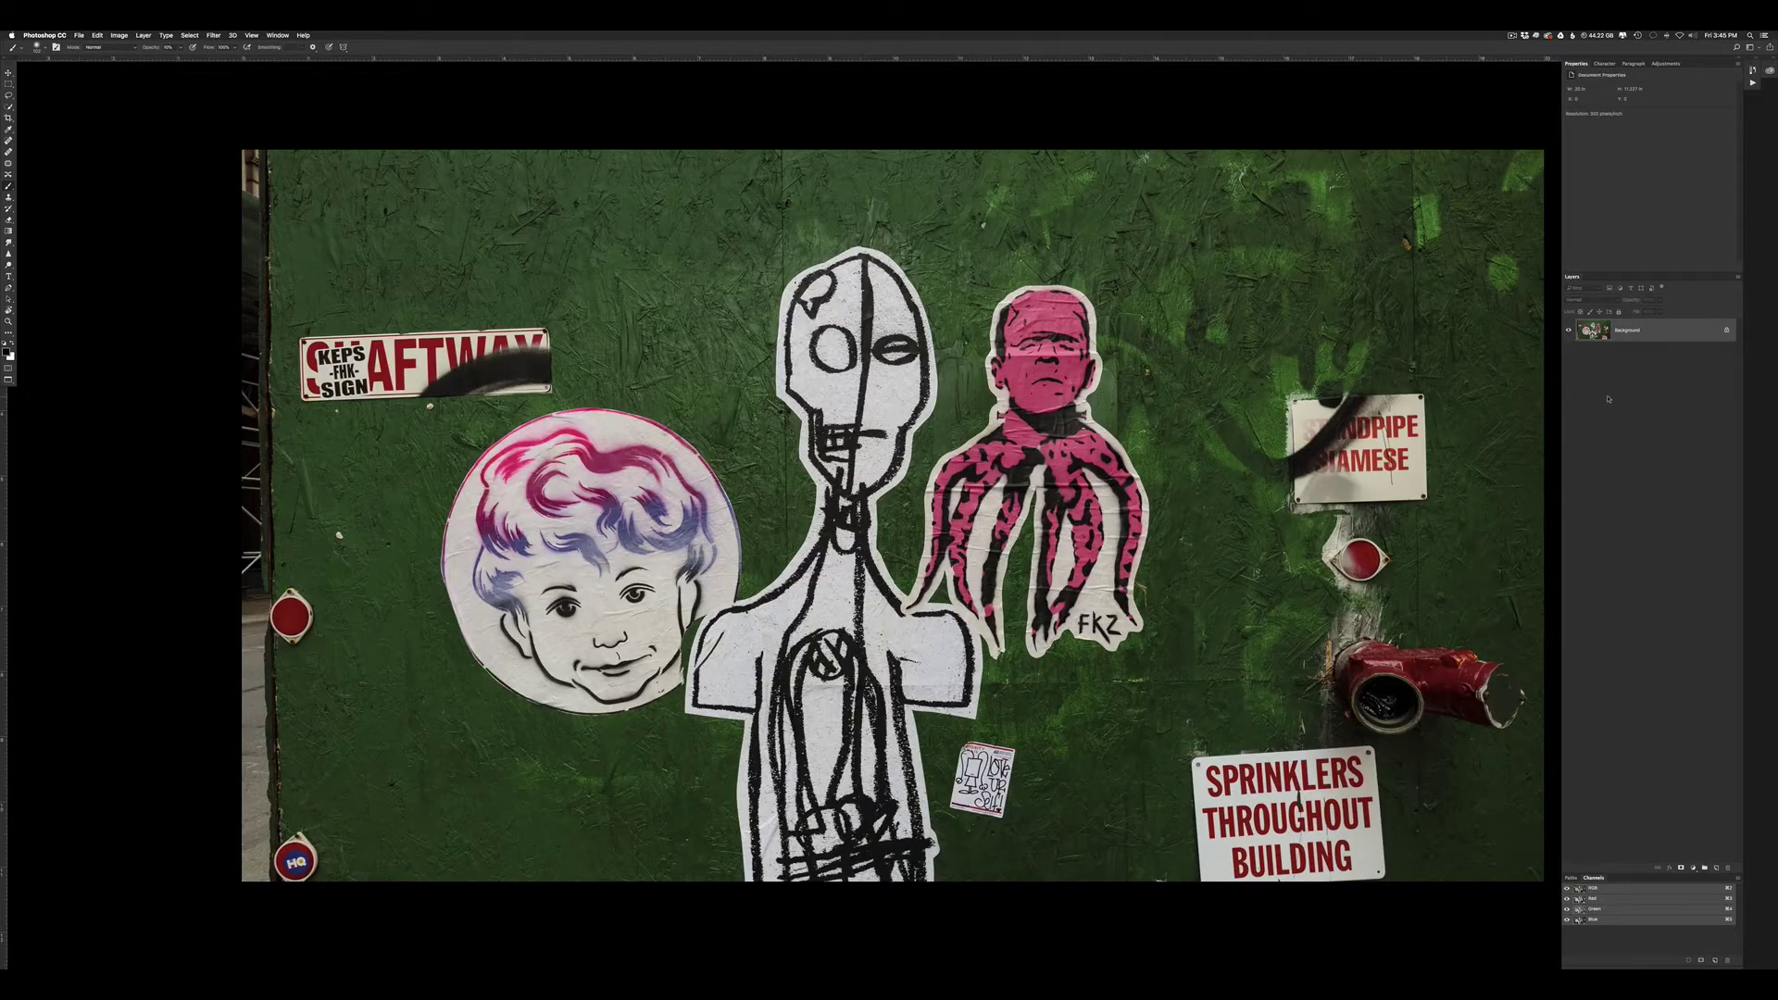
scroll(1056, 404, up, 5)
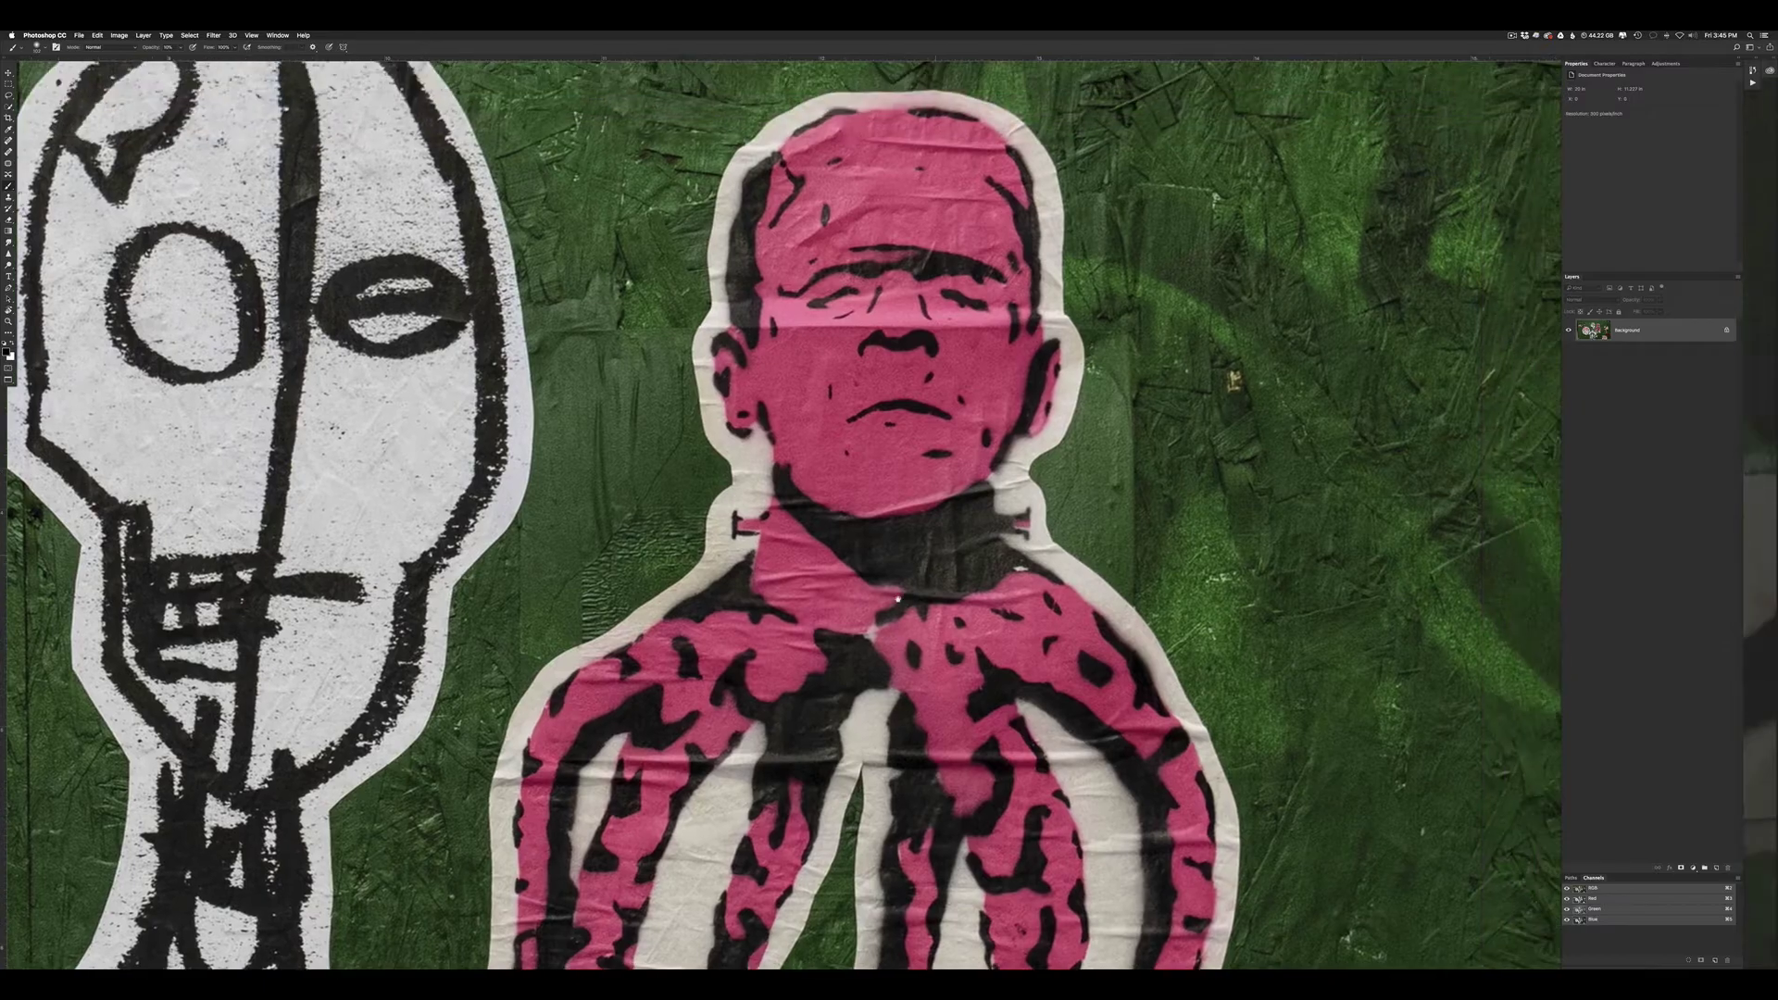
drag(1056, 405, 887, 623)
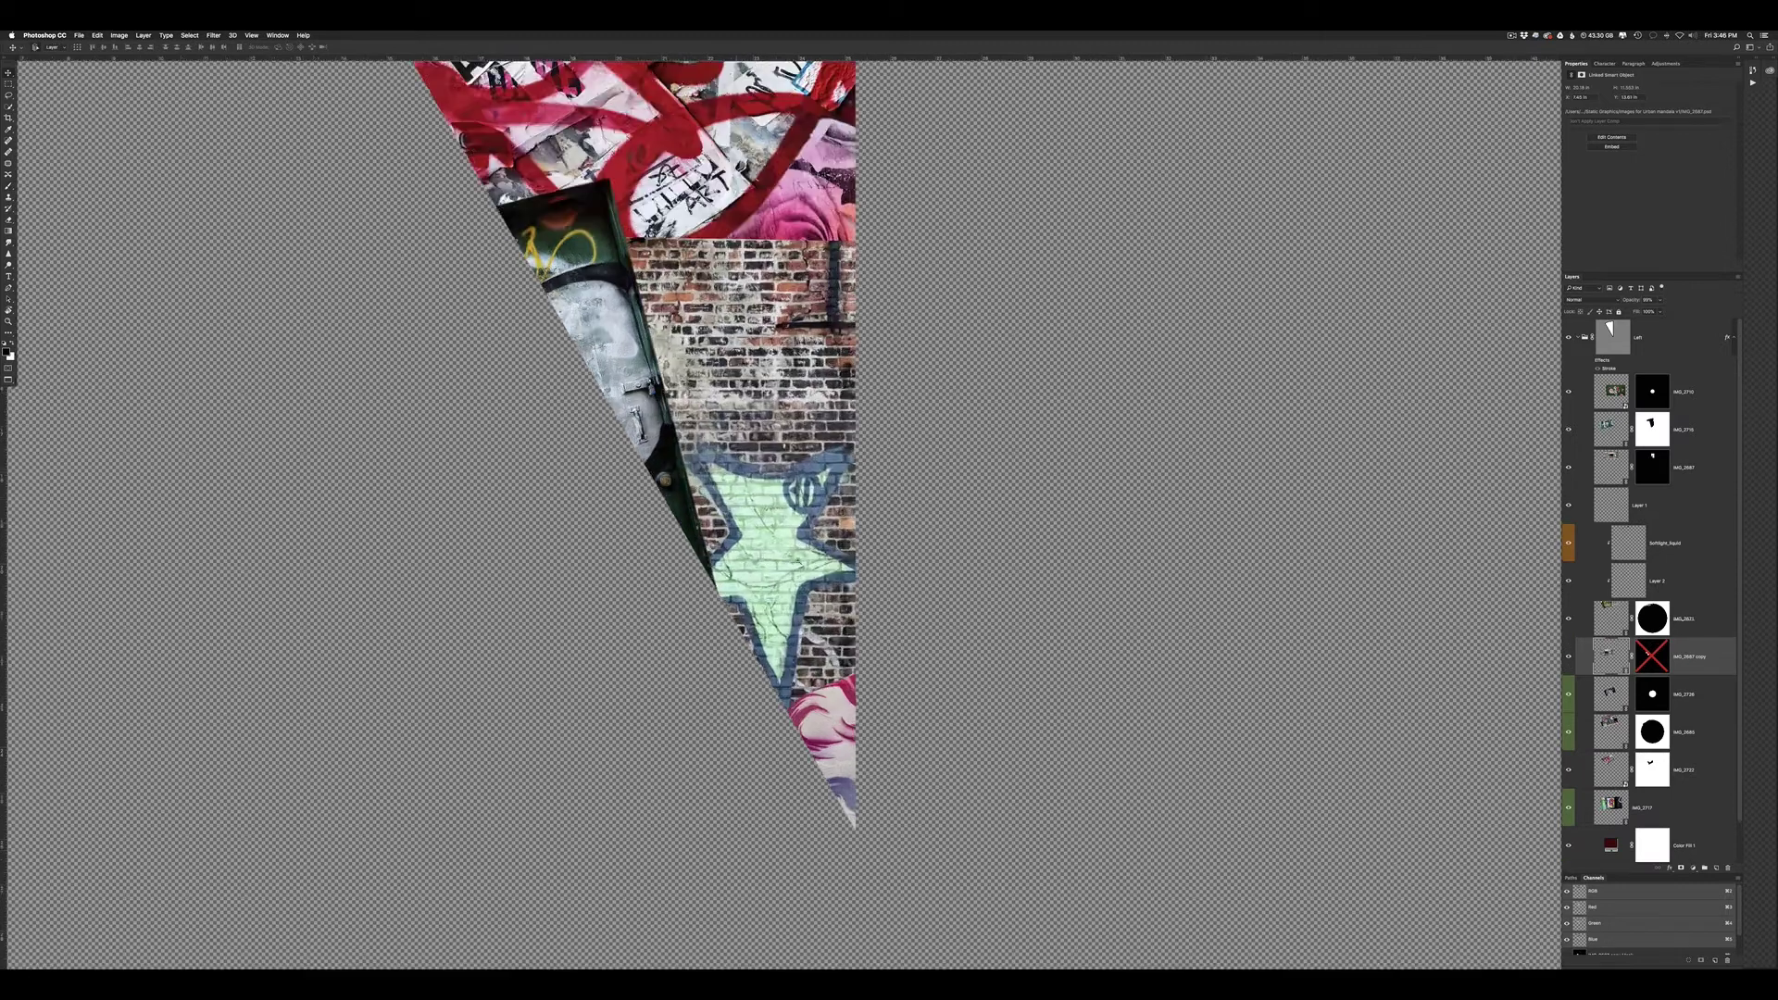
Rotate and position the brick wall photo so the green star sits in the wedge
key(ctrl+t)
mouse_move(1158, 587)
mouse_down()
mouse_move(1019, 643)
mouse_move(804, 564)
mouse_up()
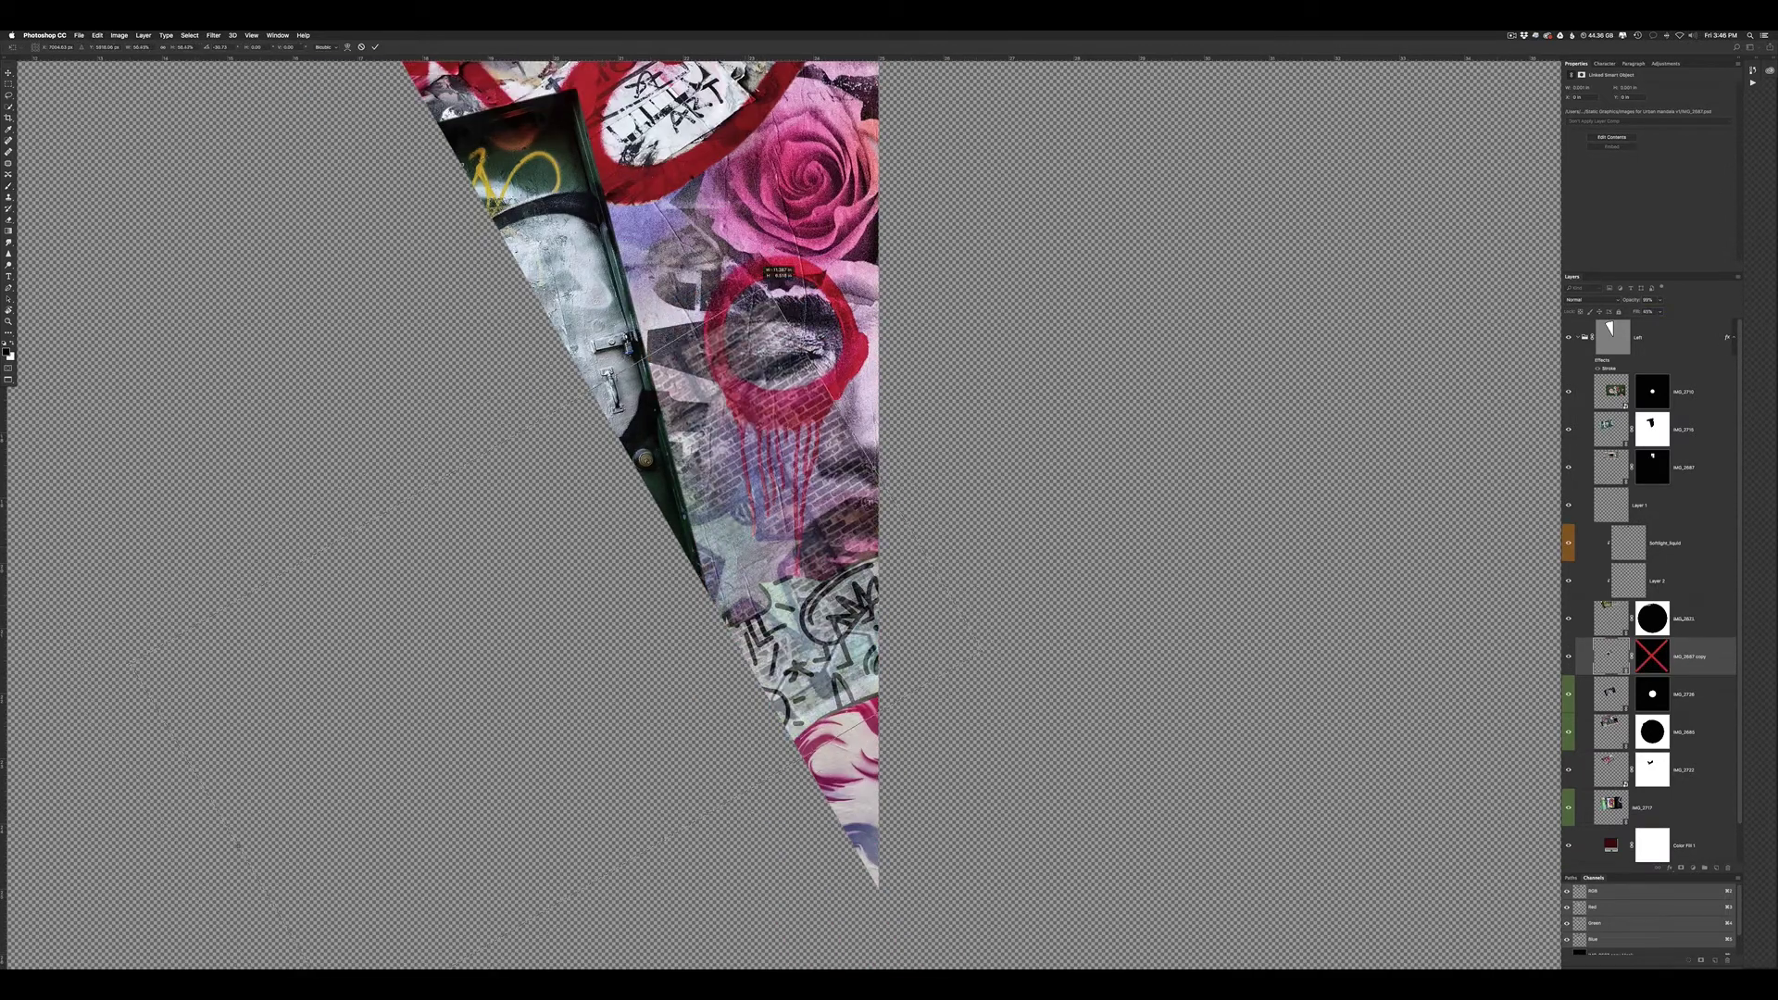
drag(804, 565, 833, 519)
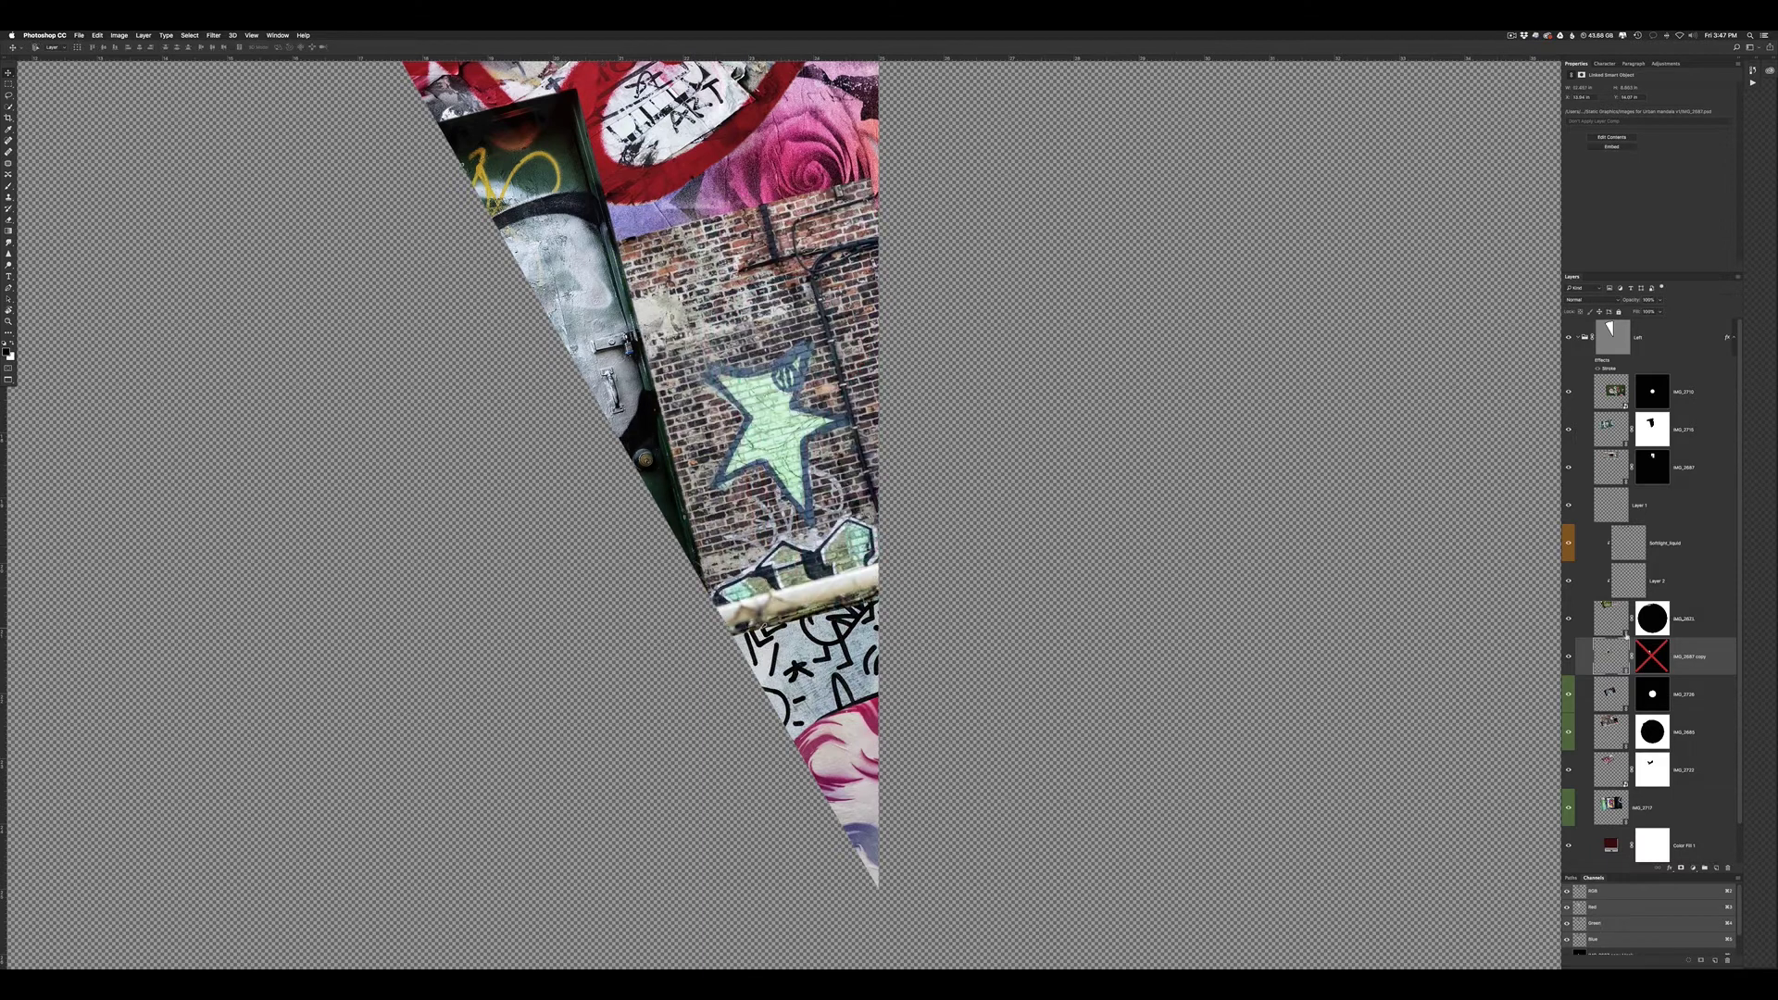
key(Return)
Quick-mask the star, mask the photo down to it, and move it lower in the wedge
key(b)
mouse_move(704, 435)
mouse_down()
mouse_move(856, 407)
mouse_move(666, 440)
mouse_move(704, 490)
mouse_move(583, 695)
mouse_move(741, 602)
mouse_move(888, 436)
mouse_move(740, 639)
mouse_move(907, 815)
mouse_up()
mouse_move(894, 556)
mouse_down()
mouse_move(824, 648)
mouse_move(870, 750)
mouse_up()
key(q)
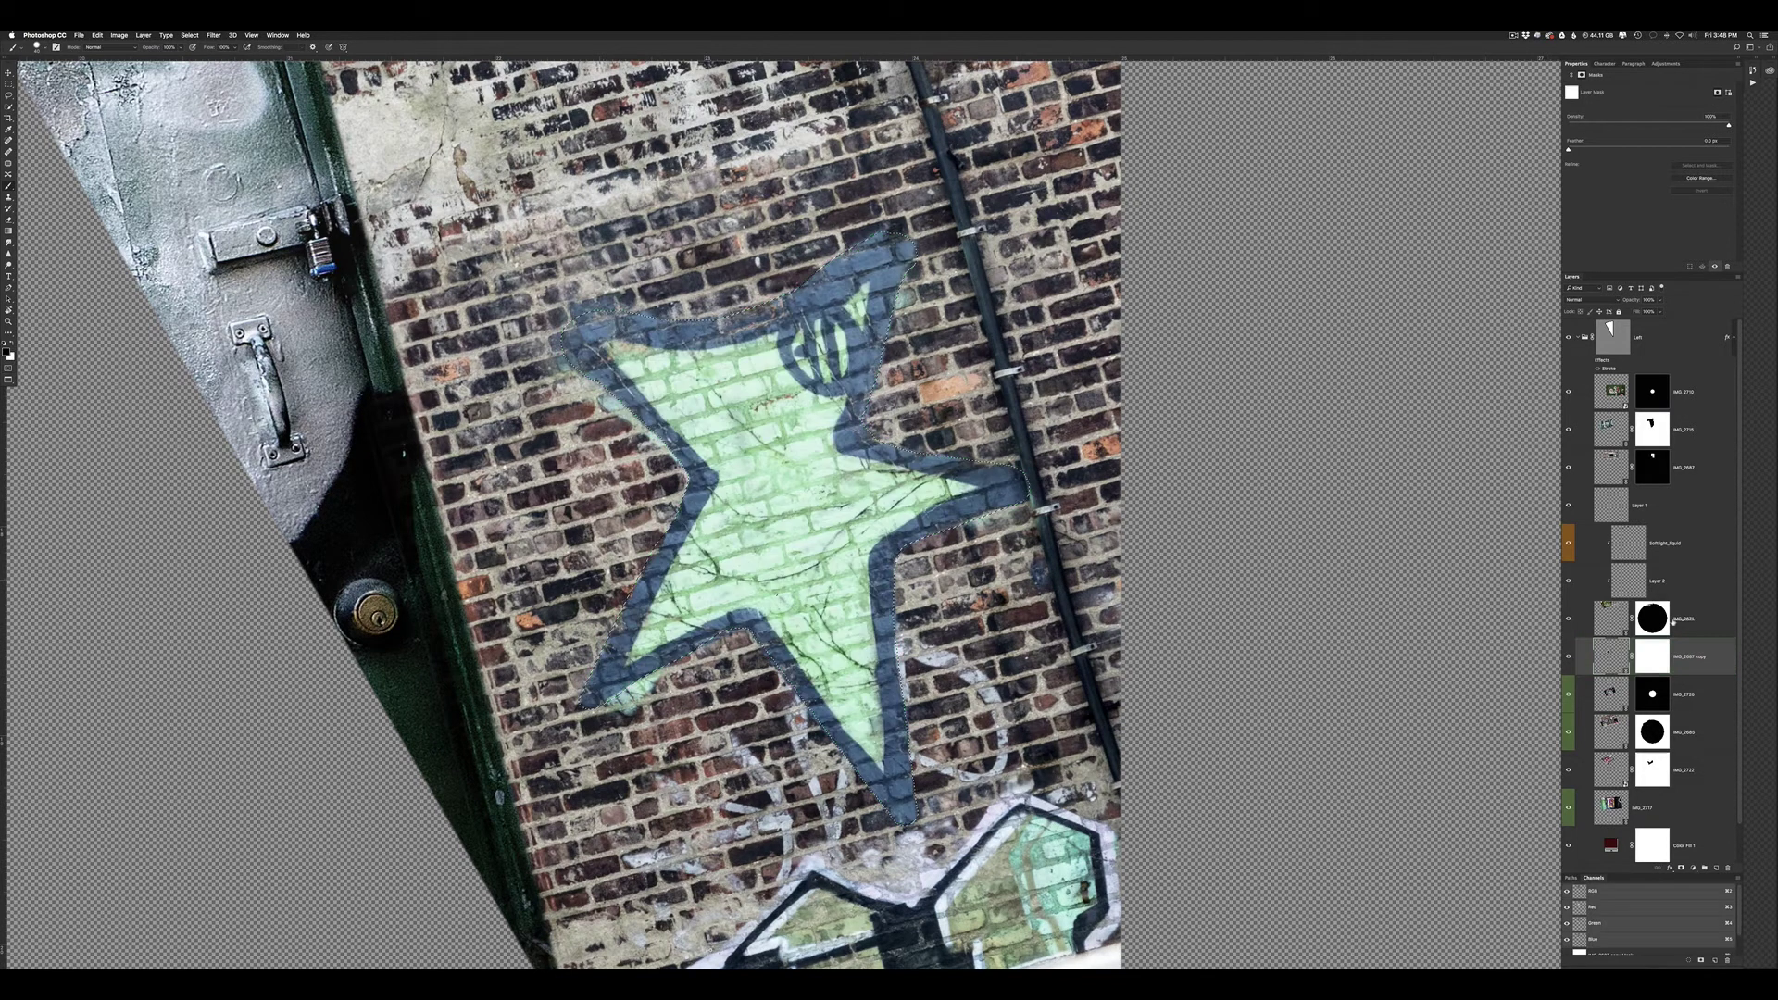
key(ctrl+shift+i)
key(Delete)
key(v)
key(ctrl+minus)
key(ctrl+minus)
drag(815, 555, 838, 752)
Apply a Curves adjustment that darkens and deepens the star's green
key(ctrl+m)
drag(892, 394, 1292, 385)
drag(1269, 456, 1269, 482)
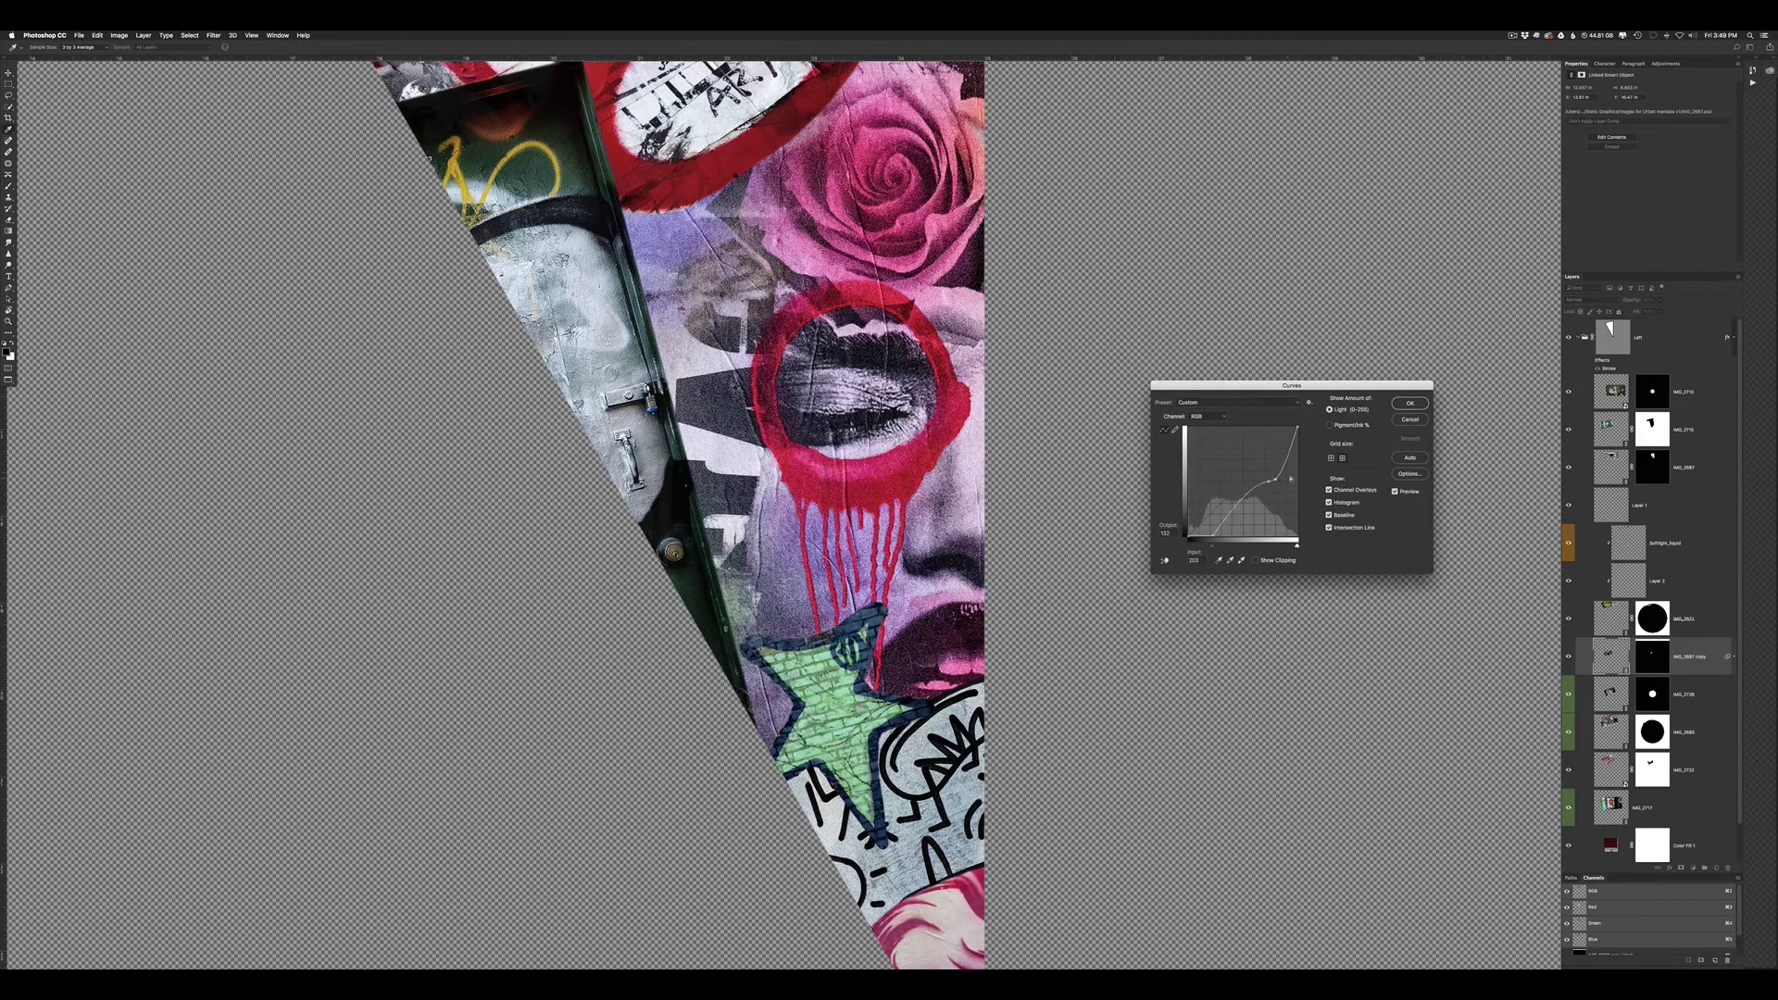
click(1410, 403)
Duplicate the Softlight_liquid layer above the IMG_2717 layer
click(1620, 808)
drag(1630, 543, 1630, 826)
key(b)
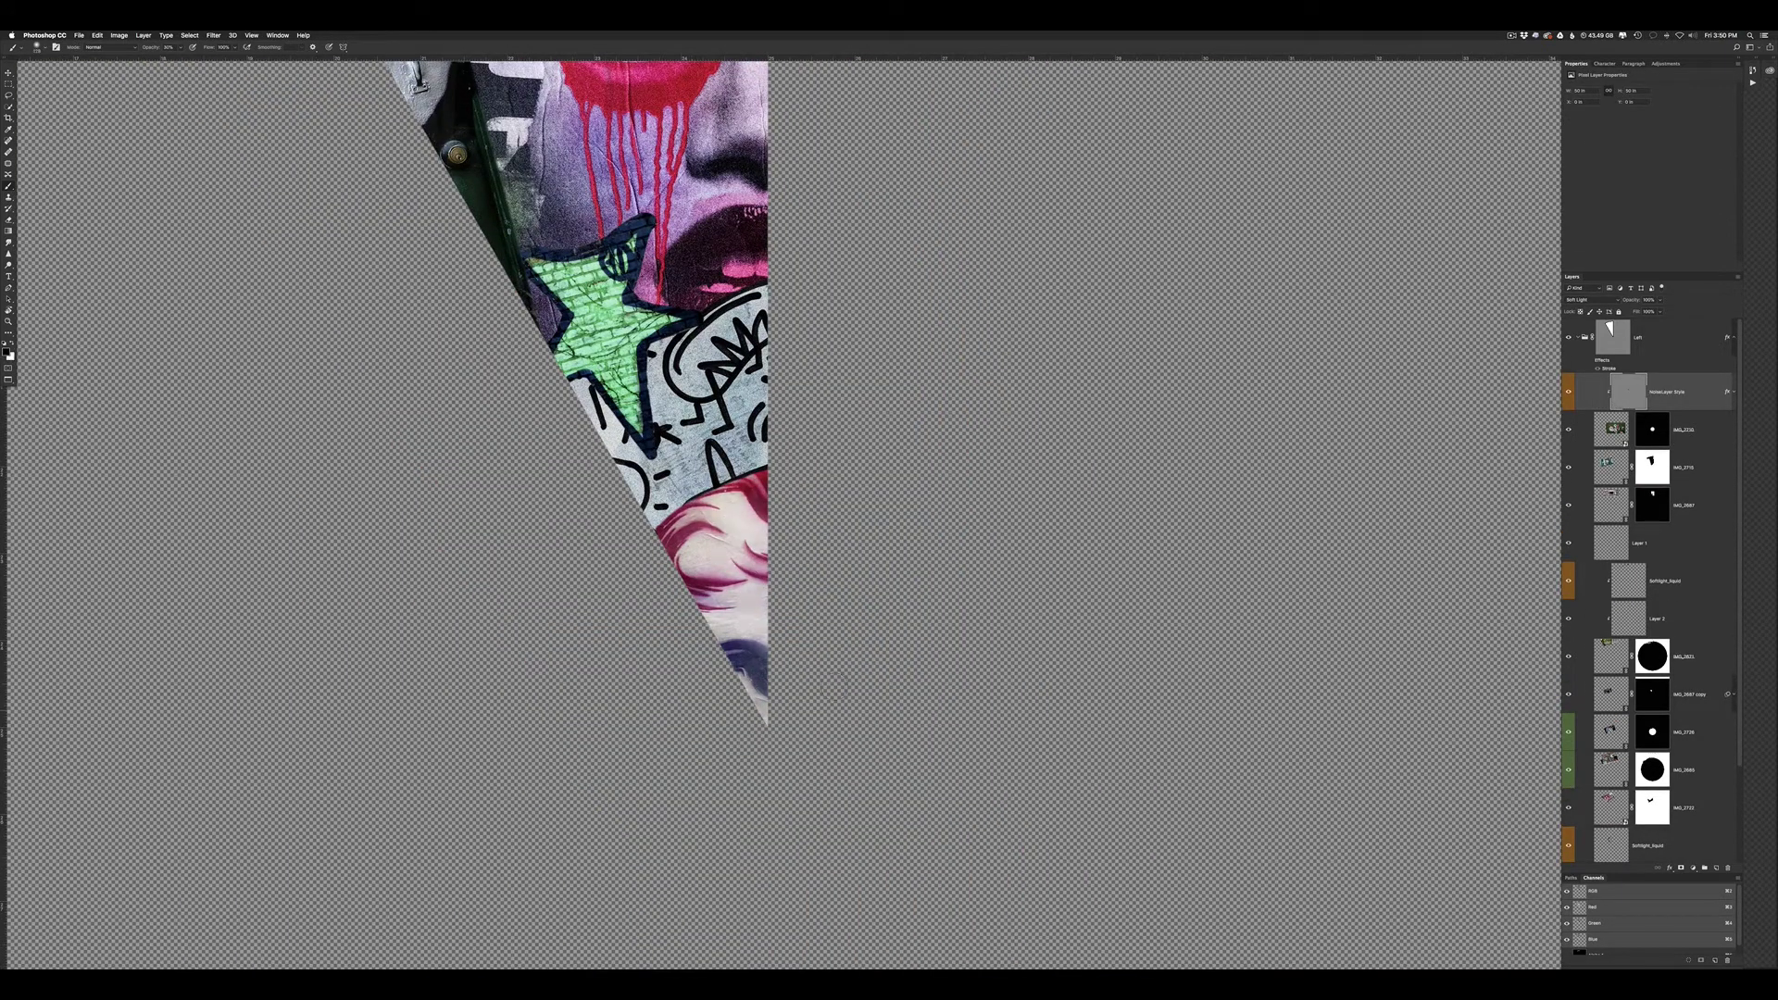
Set the IMG_2726 layer's blend mode to Overlay
click(1683, 732)
click(1588, 299)
click(1578, 393)
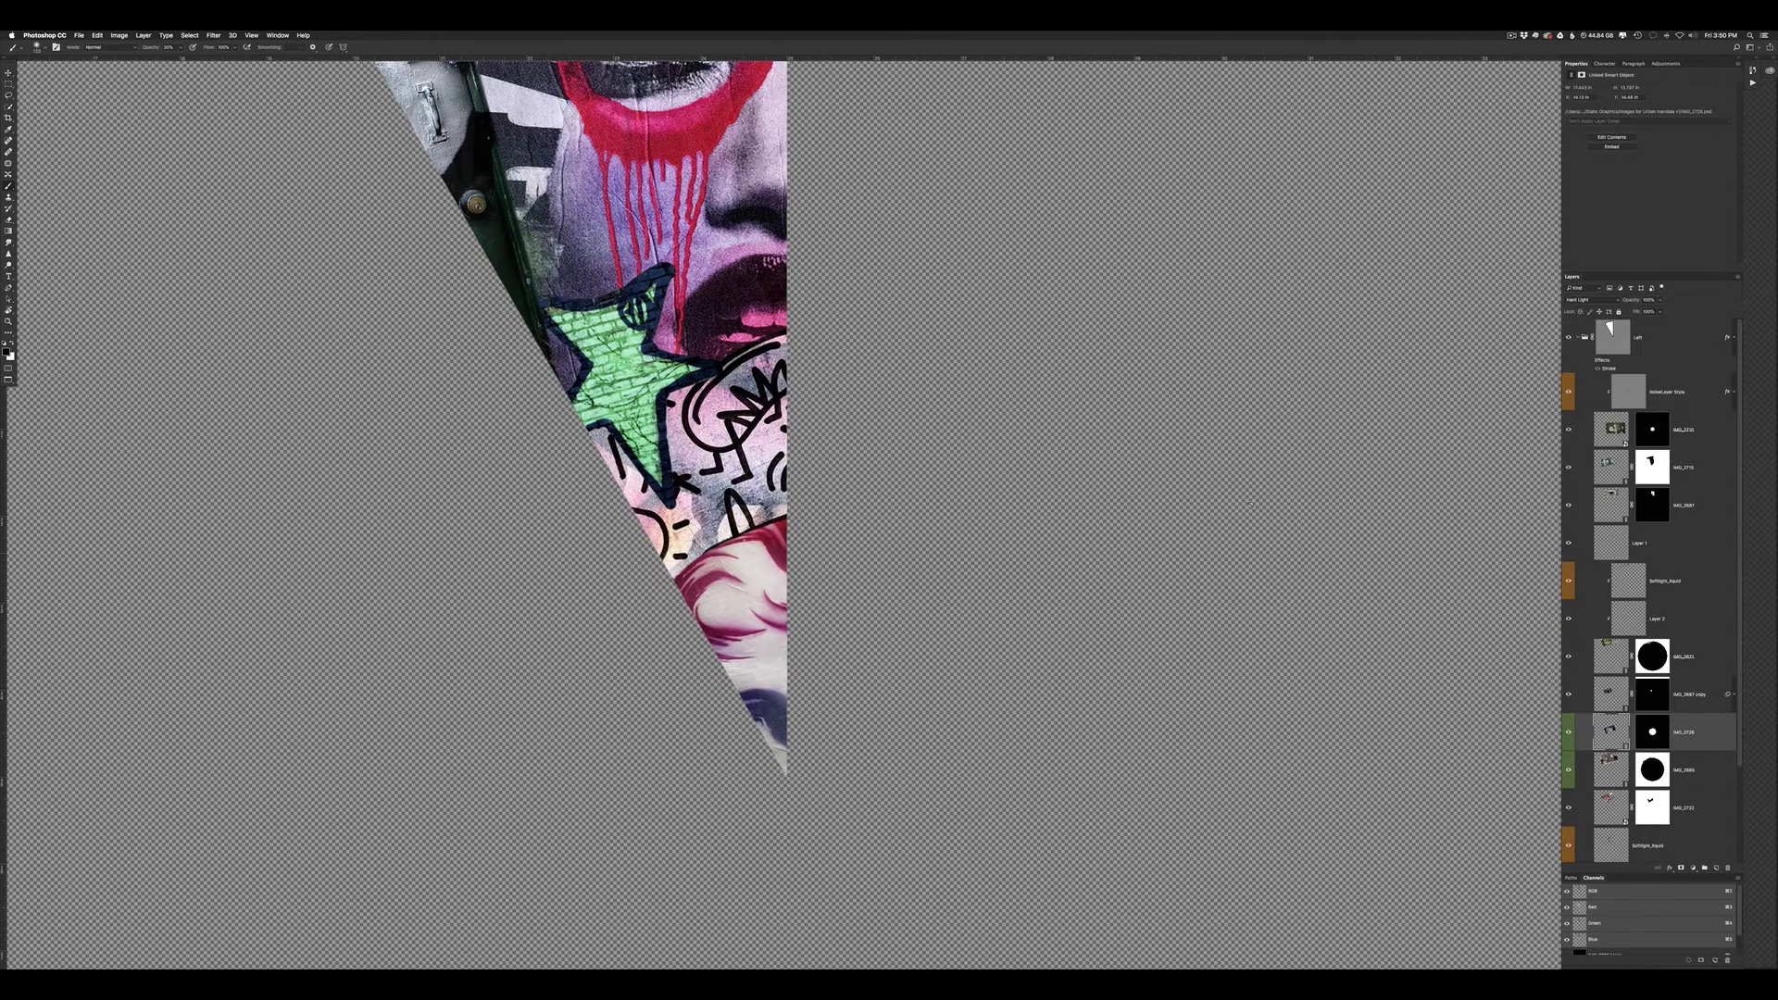
click(1588, 299)
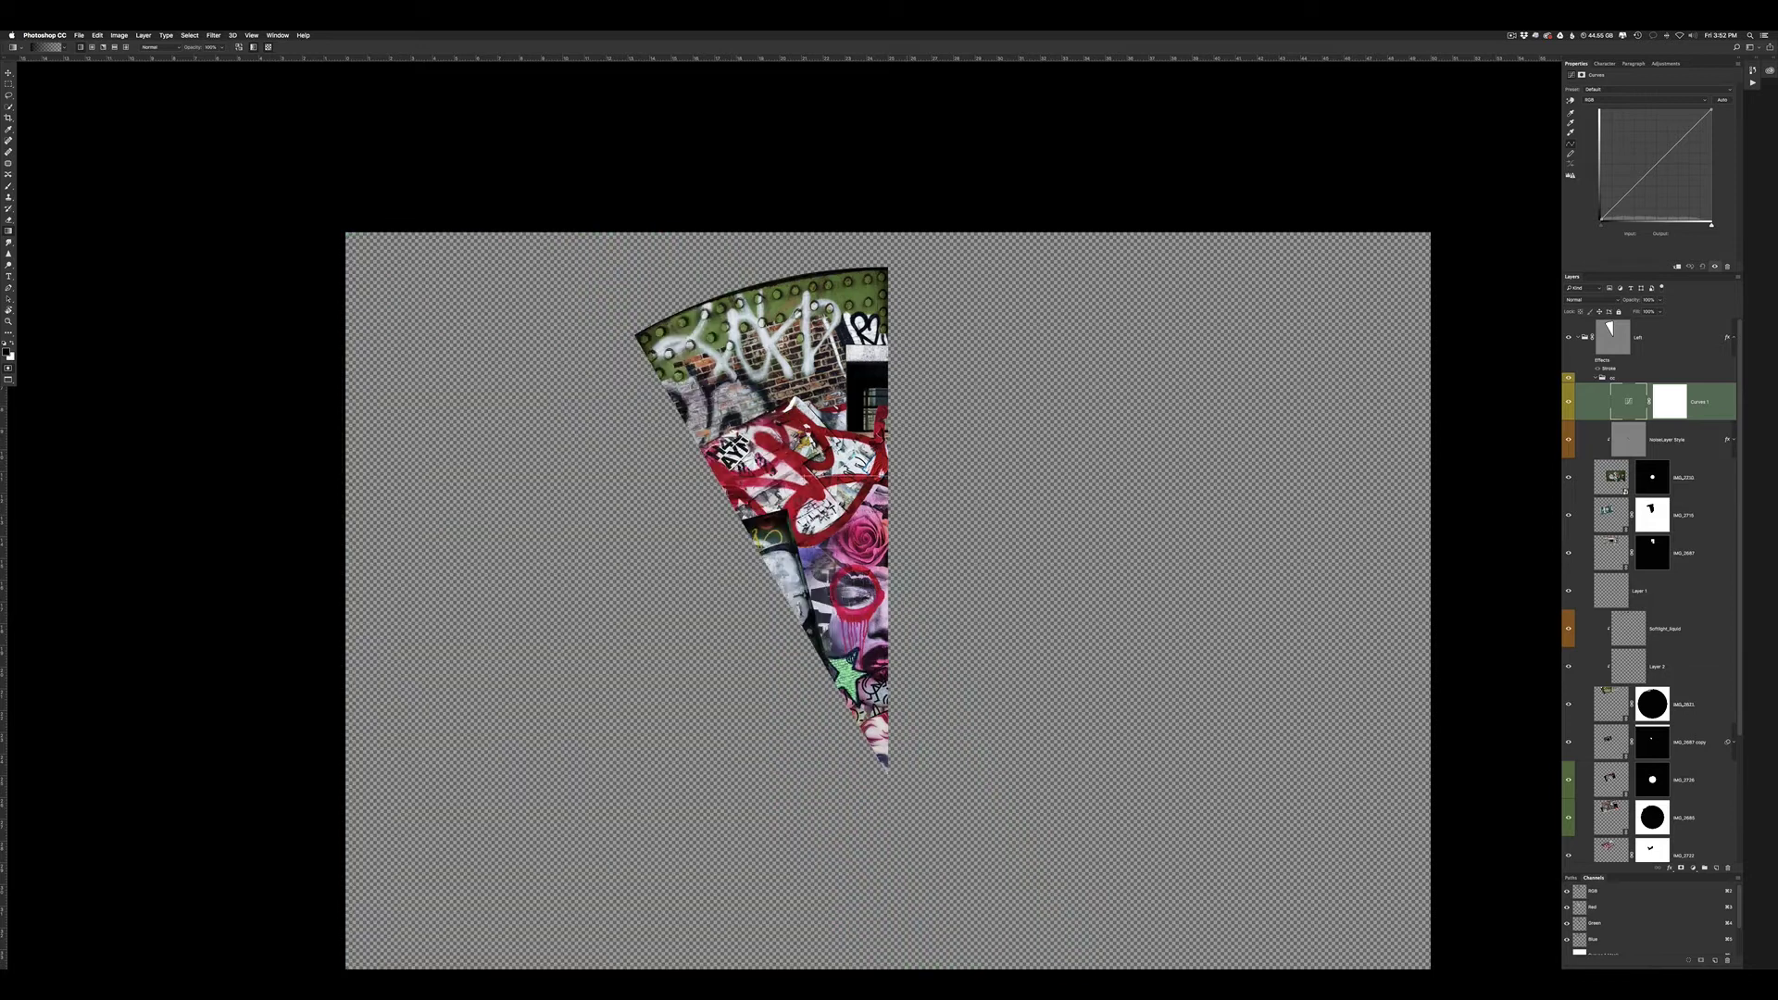
Shift the wedge shape right and shape a curves adjustment on the collage wedge
key(ctrl+t)
drag(781, 602, 830, 602)
key(Return)
drag(666, 685, 666, 729)
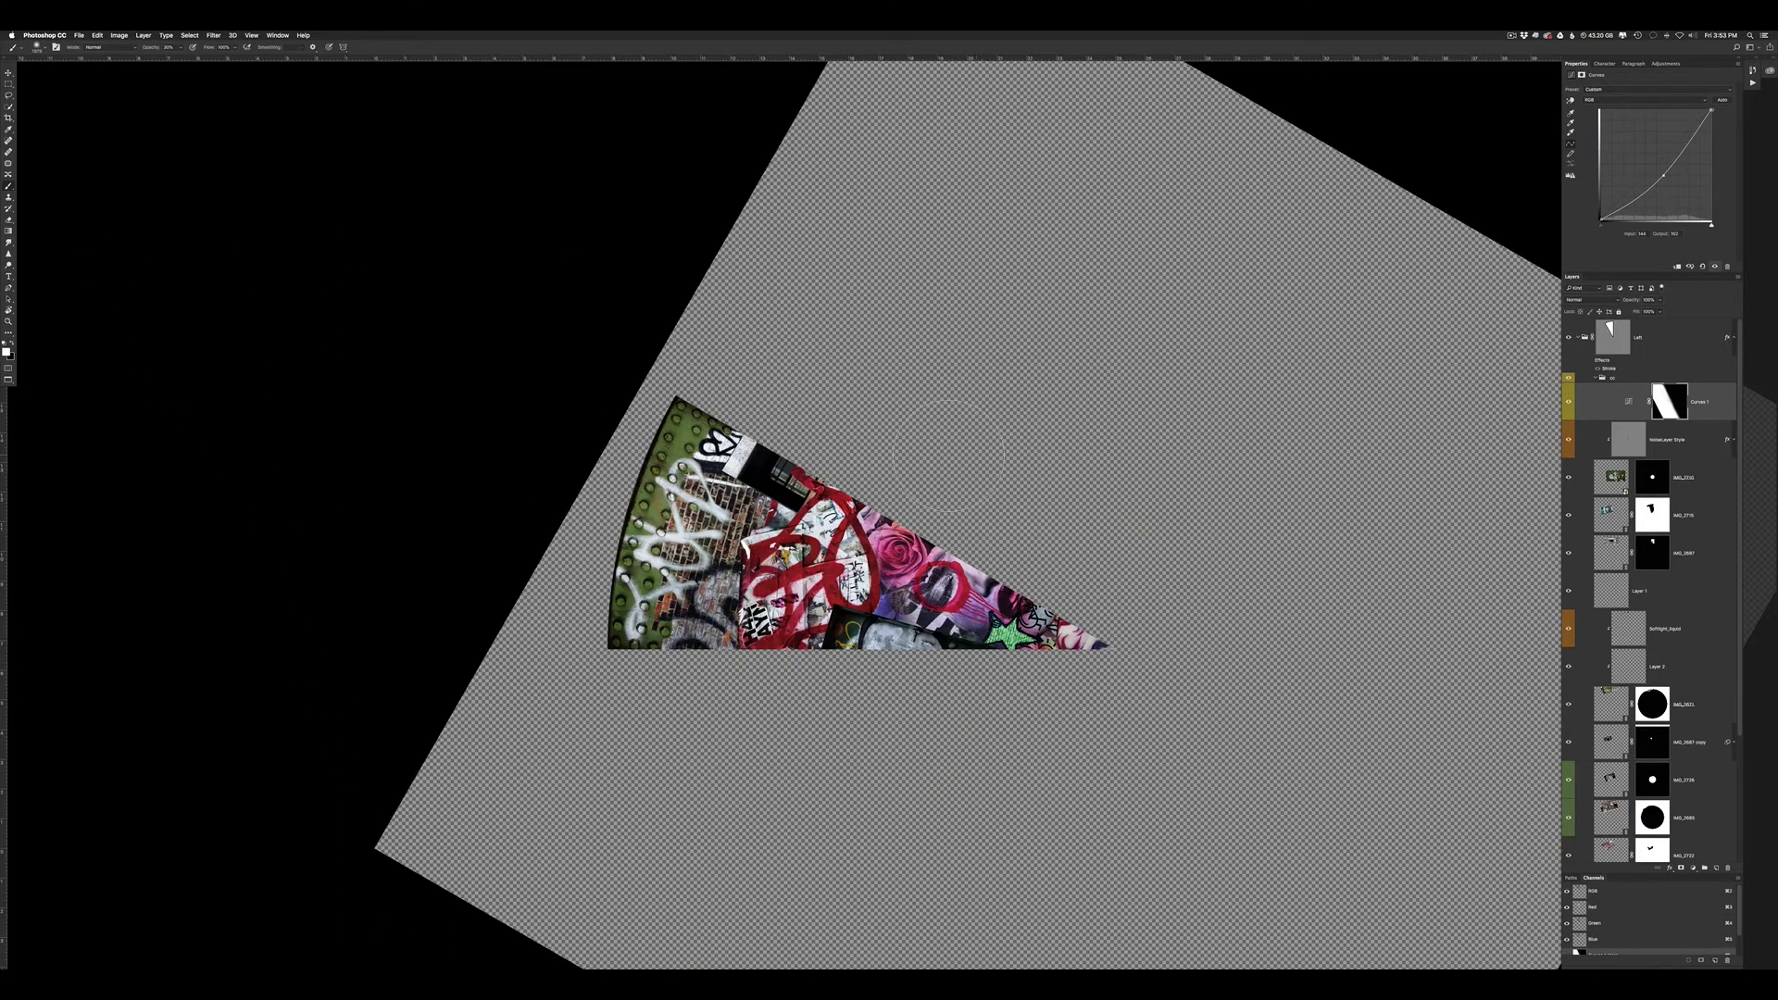
drag(1657, 152, 1654, 155)
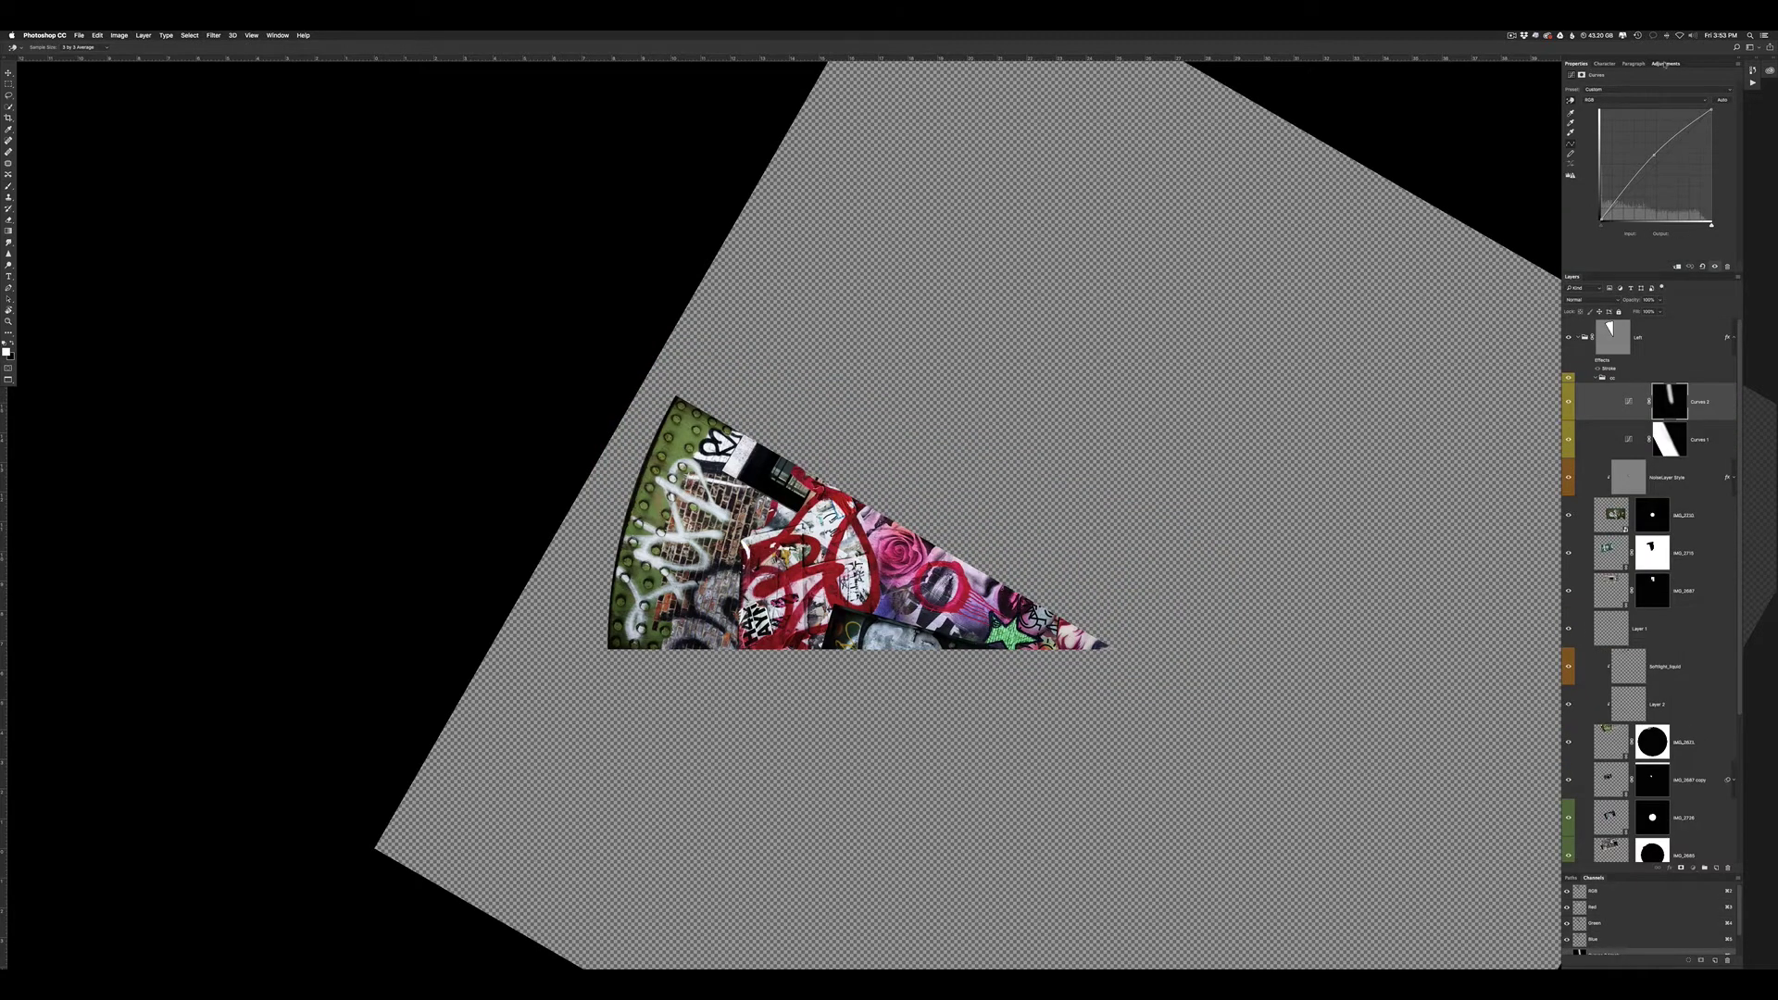
Add a black-masked Curves layer, paint small areas into it, and raise saturation to +11
key(ctrl+j)
key(ctrl+i)
key(b)
drag(676, 518, 712, 500)
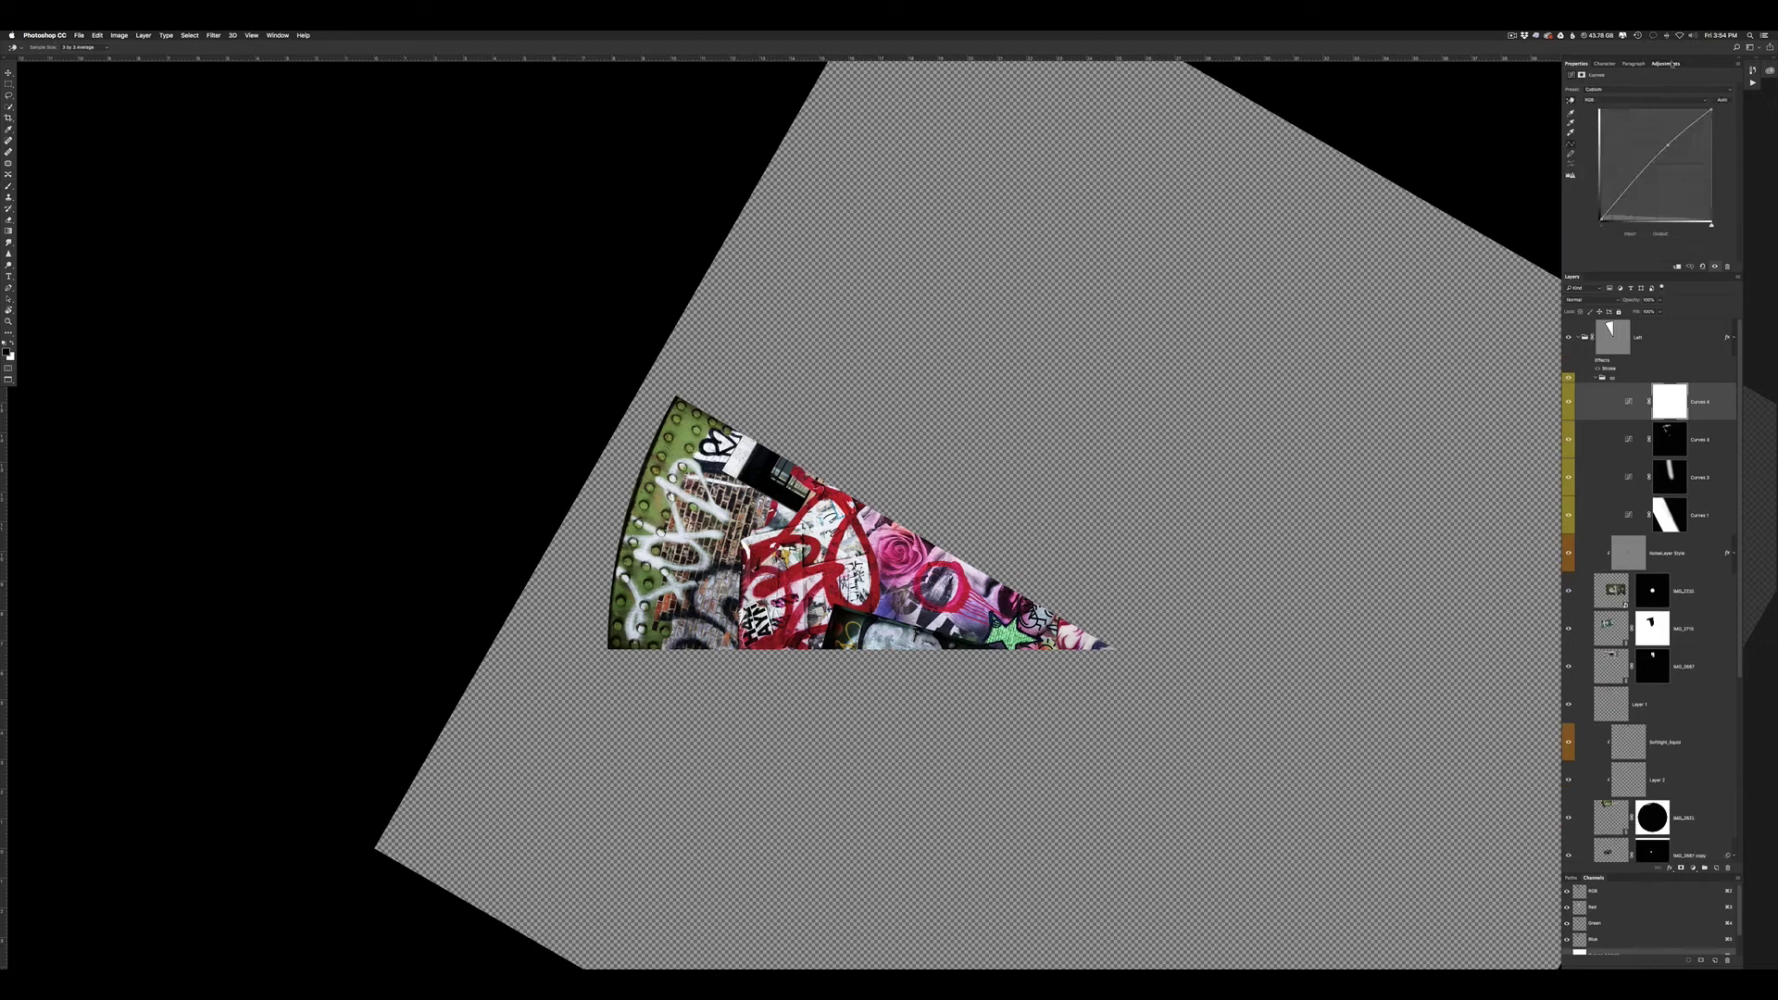
drag(1649, 135, 1658, 136)
Add another black-masked Curves layer and paint out parts of Curves 3's effect
key(ctrl+j)
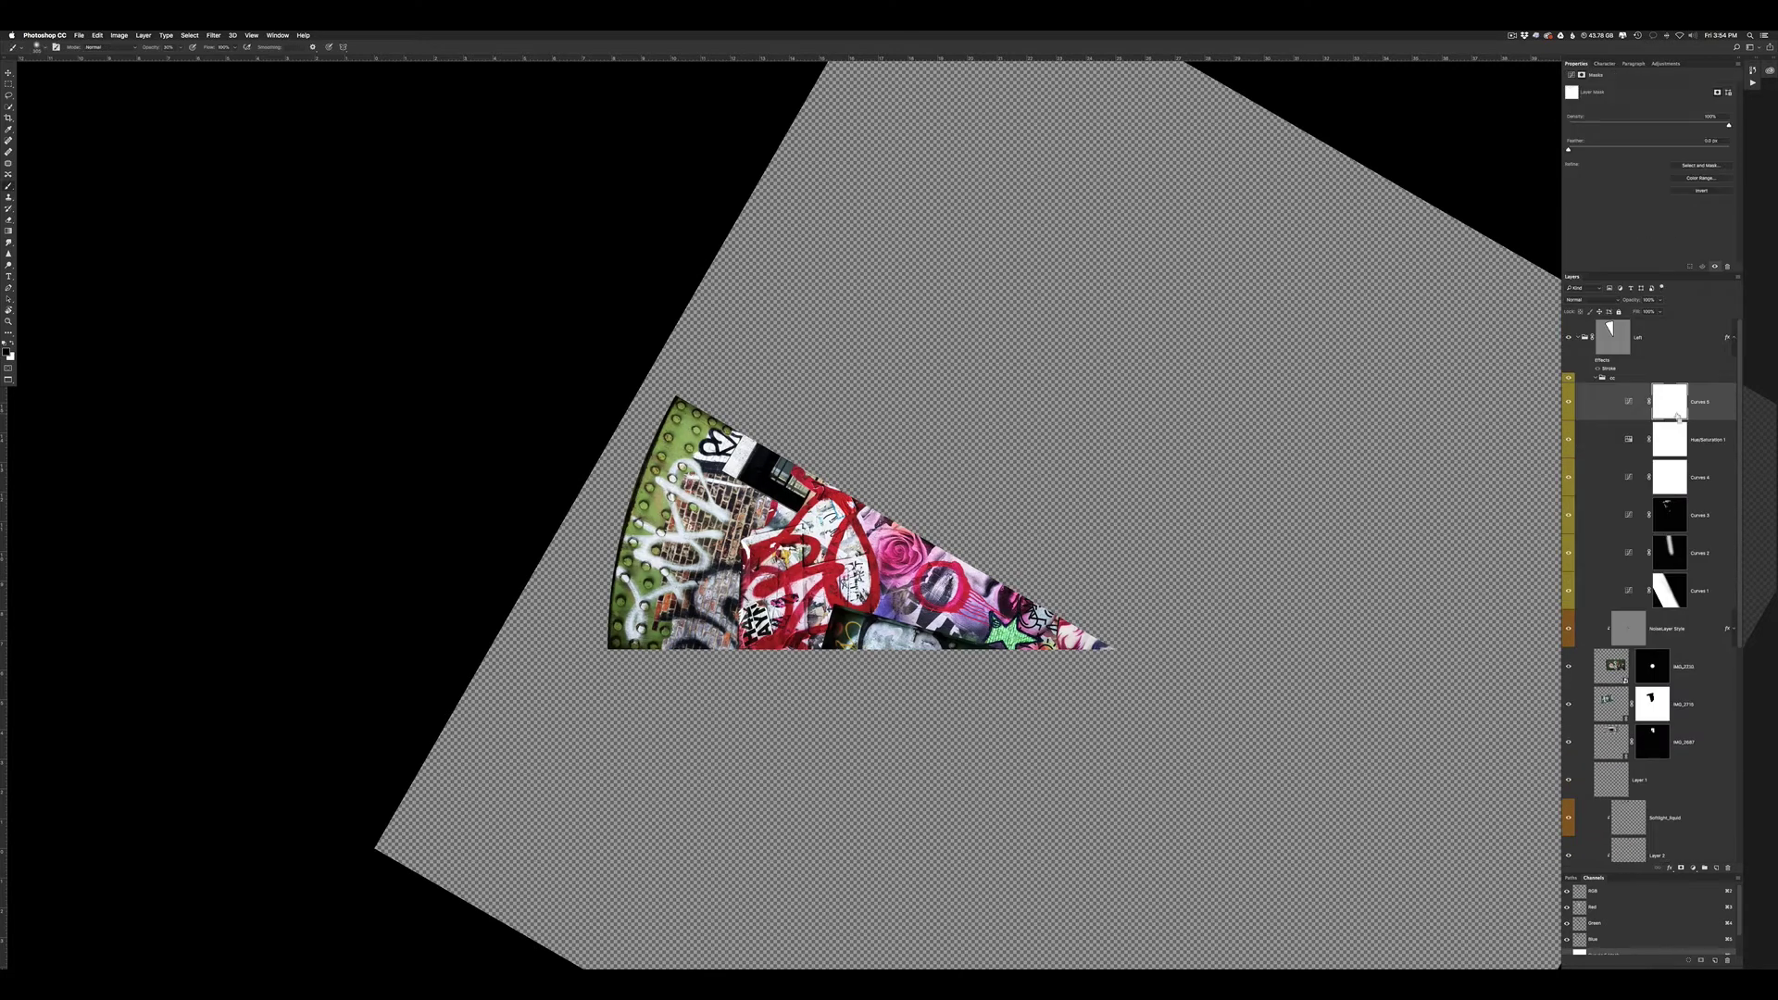
key(ctrl+i)
click(1669, 515)
key(b)
key(x)
drag(921, 570, 995, 639)
drag(884, 593, 805, 556)
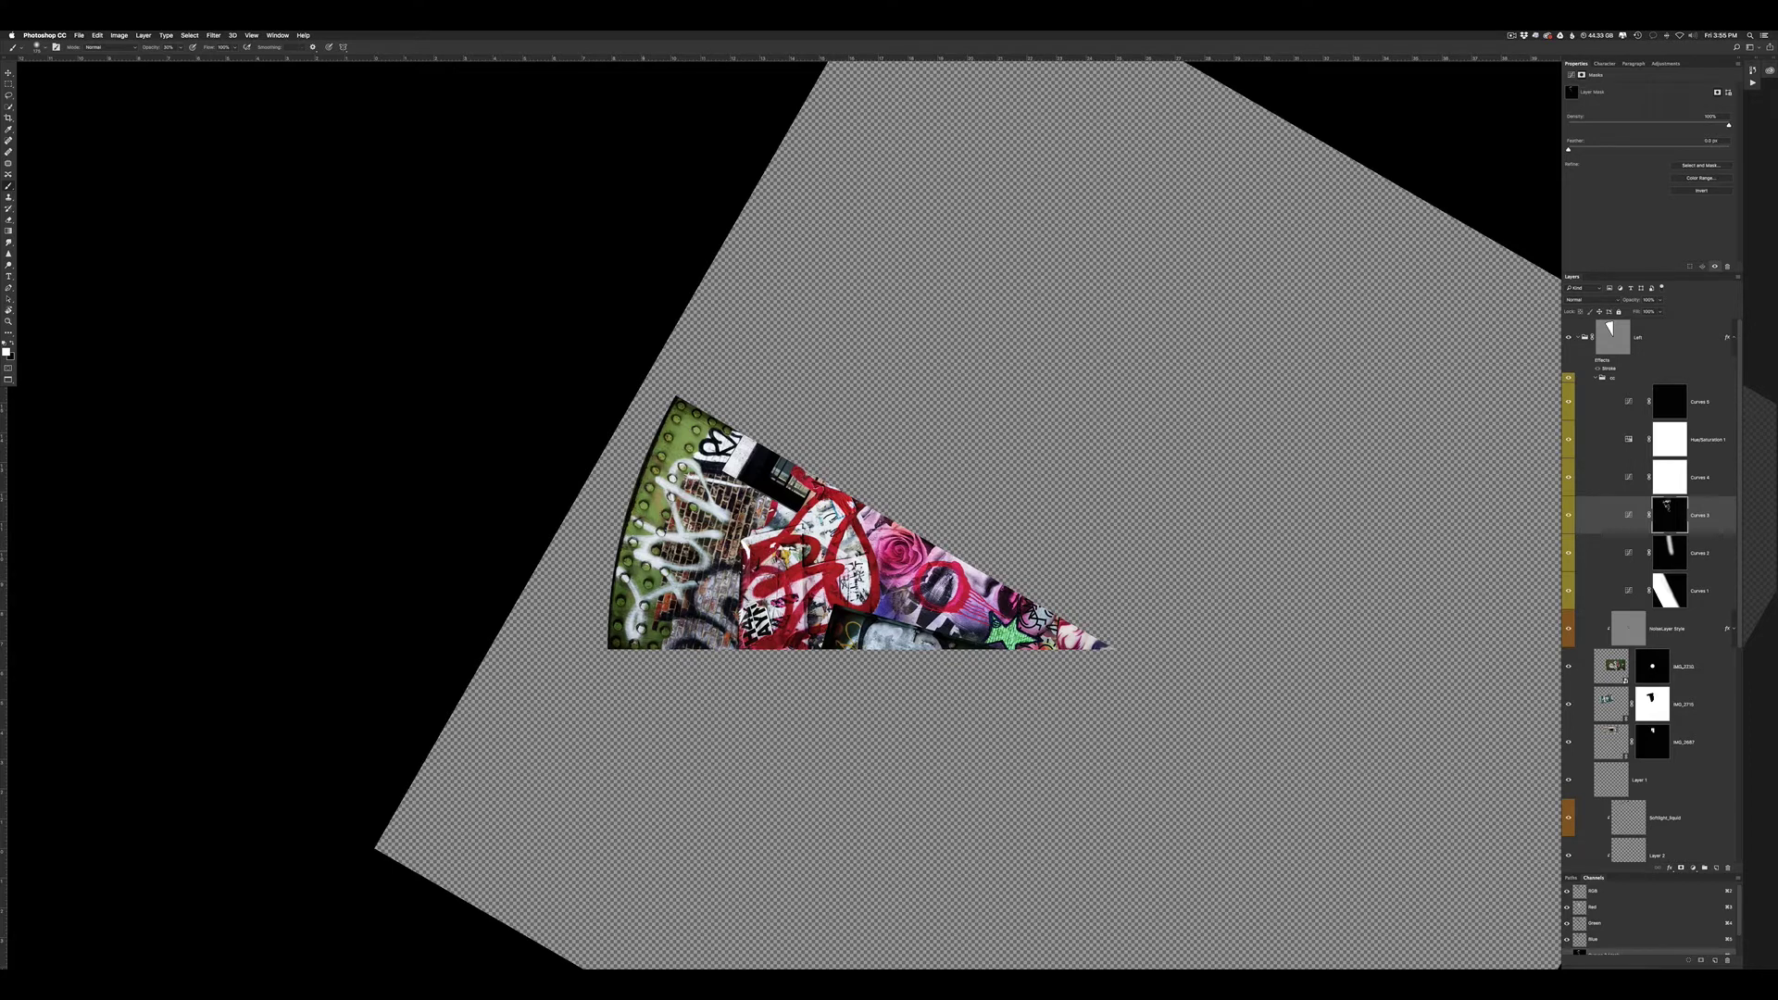
Move Curves 5 below Curves 4 and paint white on its mask at 20% to brighten spots
drag(1669, 401, 1660, 481)
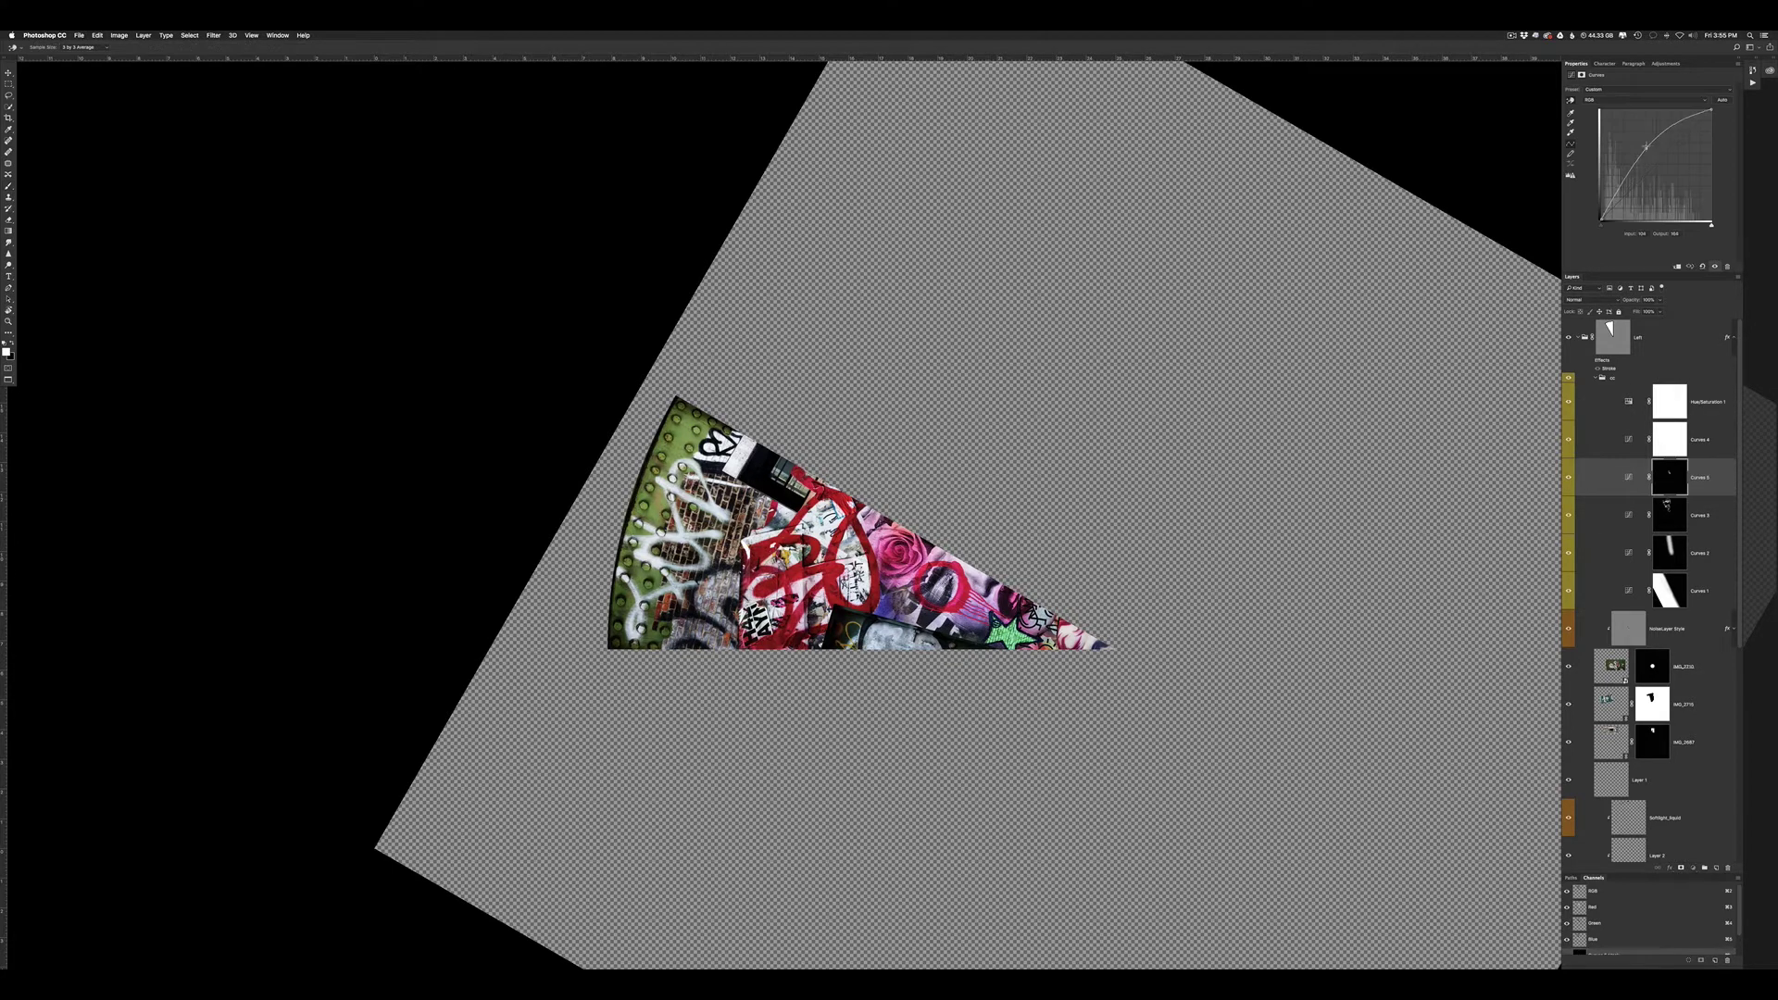
drag(931, 574, 1000, 620)
mouse_move(731, 574)
mouse_down()
mouse_move(703, 630)
mouse_move(708, 542)
mouse_up()
key(2)
drag(796, 484, 787, 556)
drag(753, 630, 900, 638)
drag(1023, 628, 1054, 634)
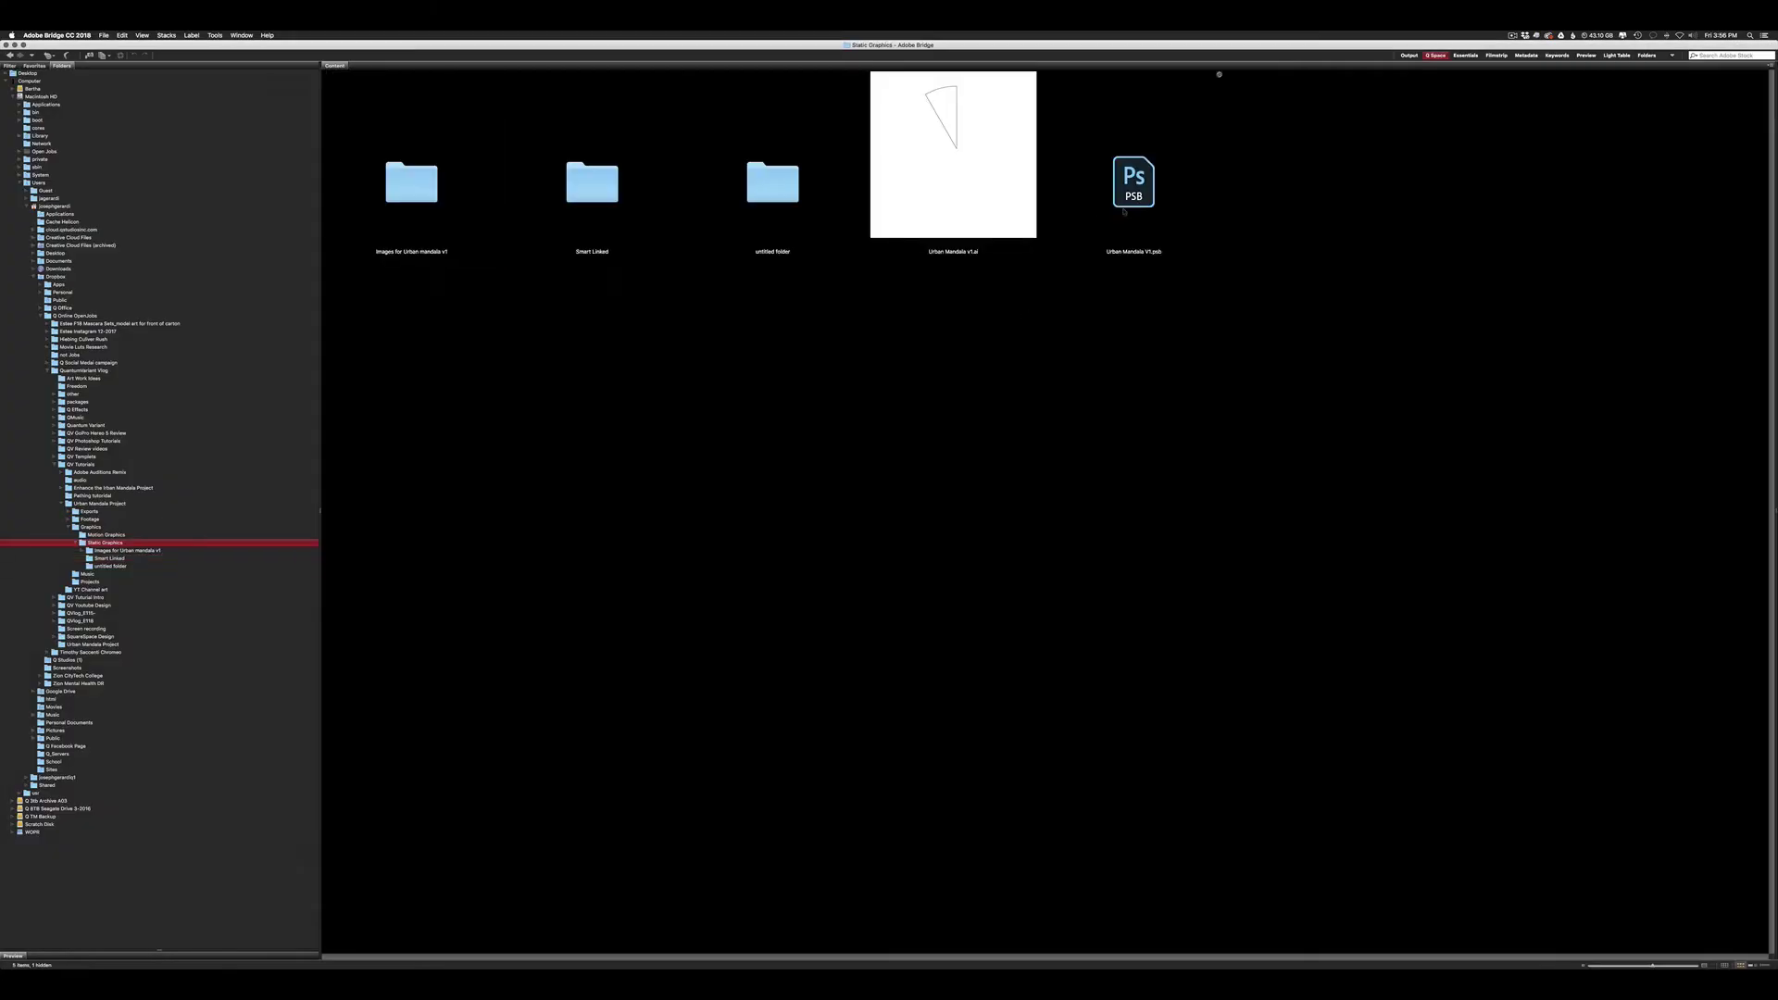
Open the Urban Mandala V1 document, then IMG_2720 from Bridge into Photoshop
double_click(1106, 204)
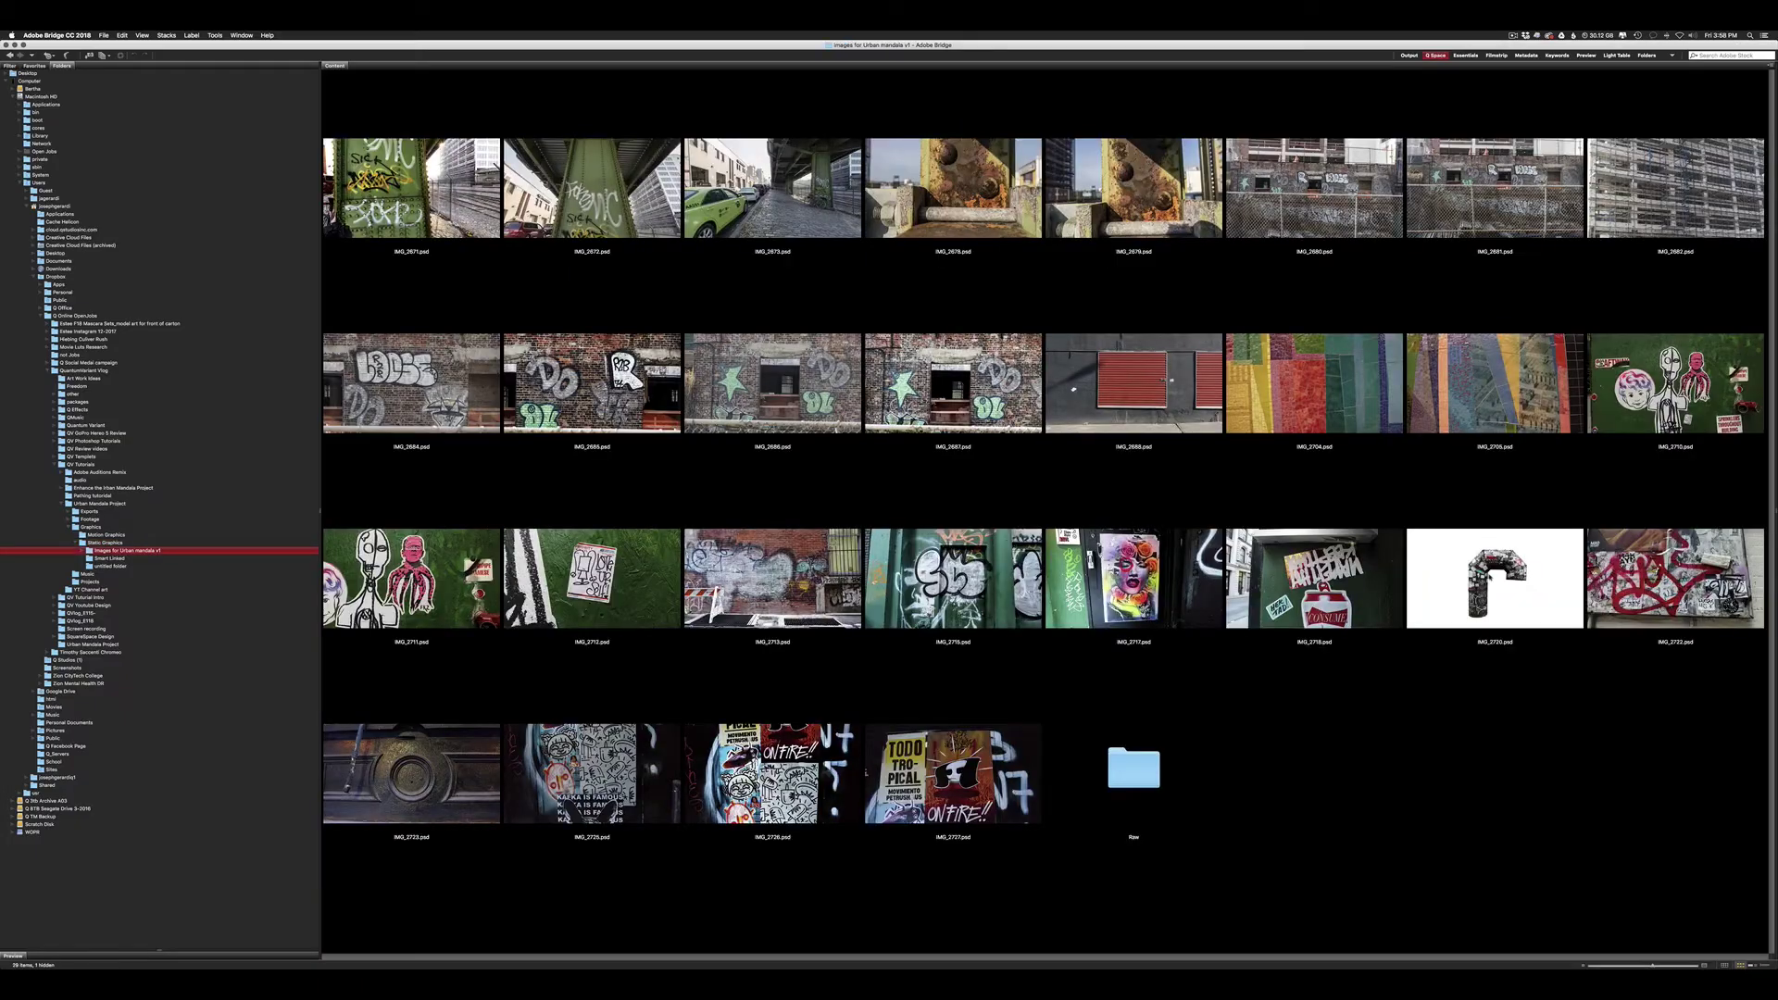
double_click(1494, 582)
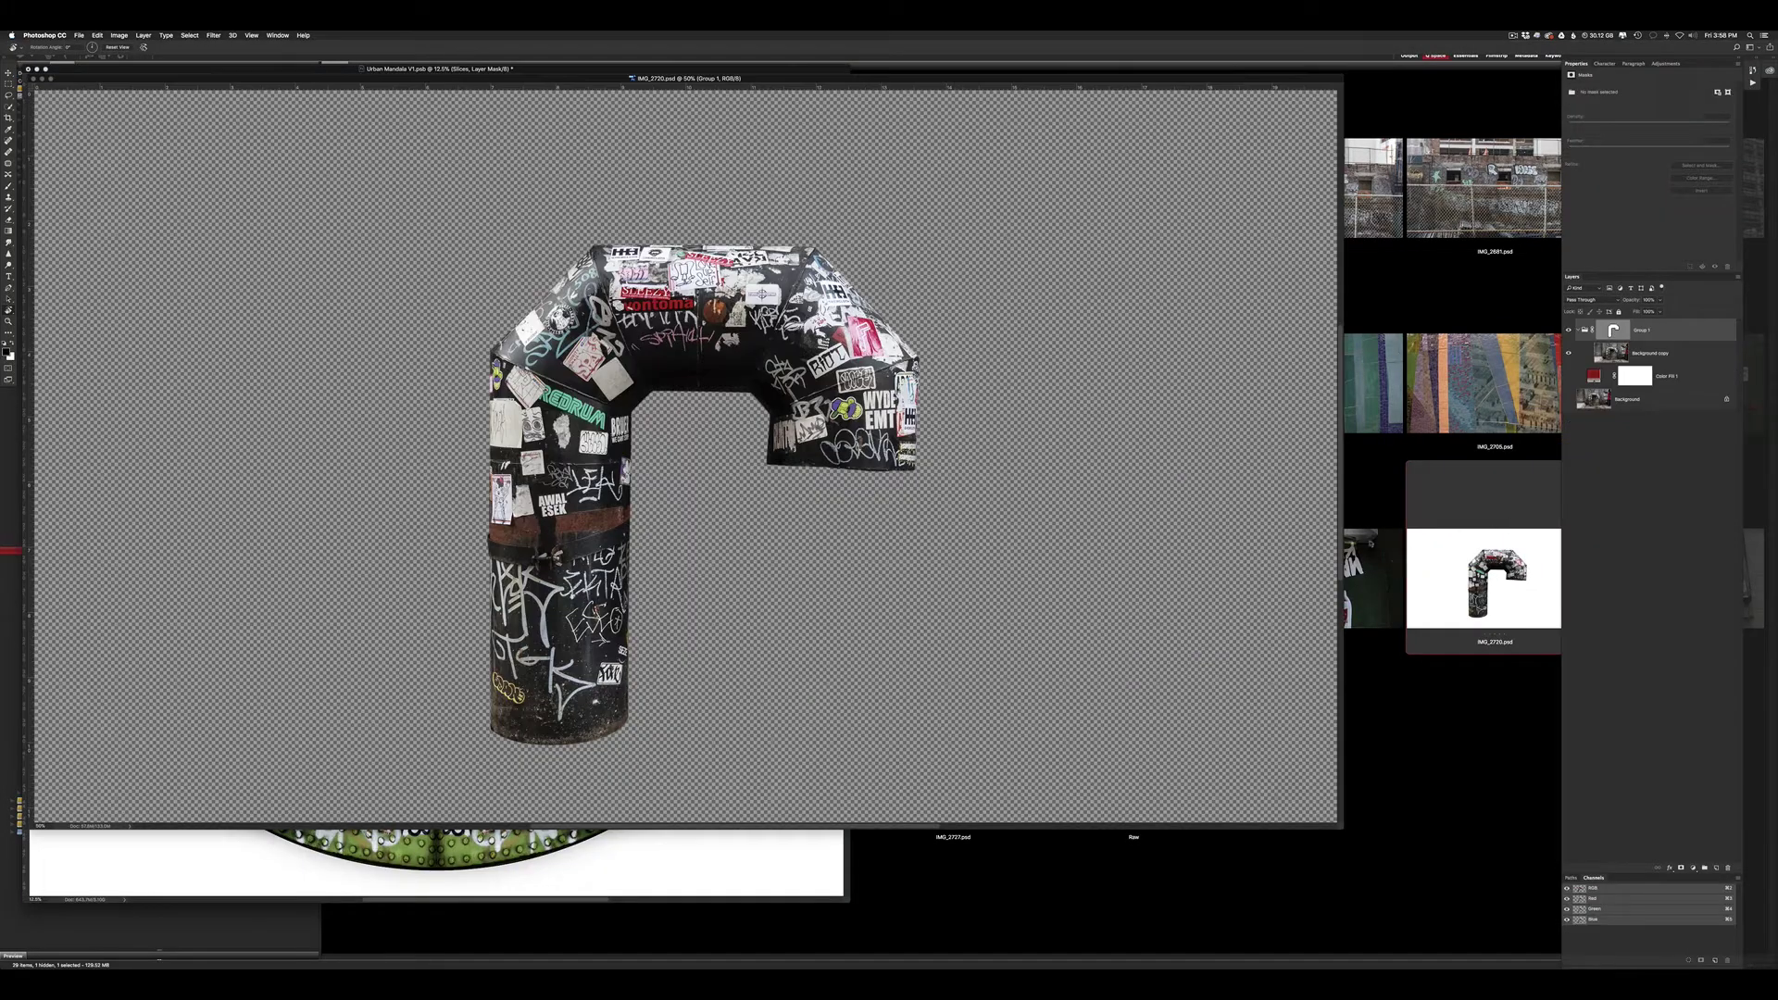
Group the Background copy with a Curves adjustment darkening the pipe's shadows and midtones
key(f)
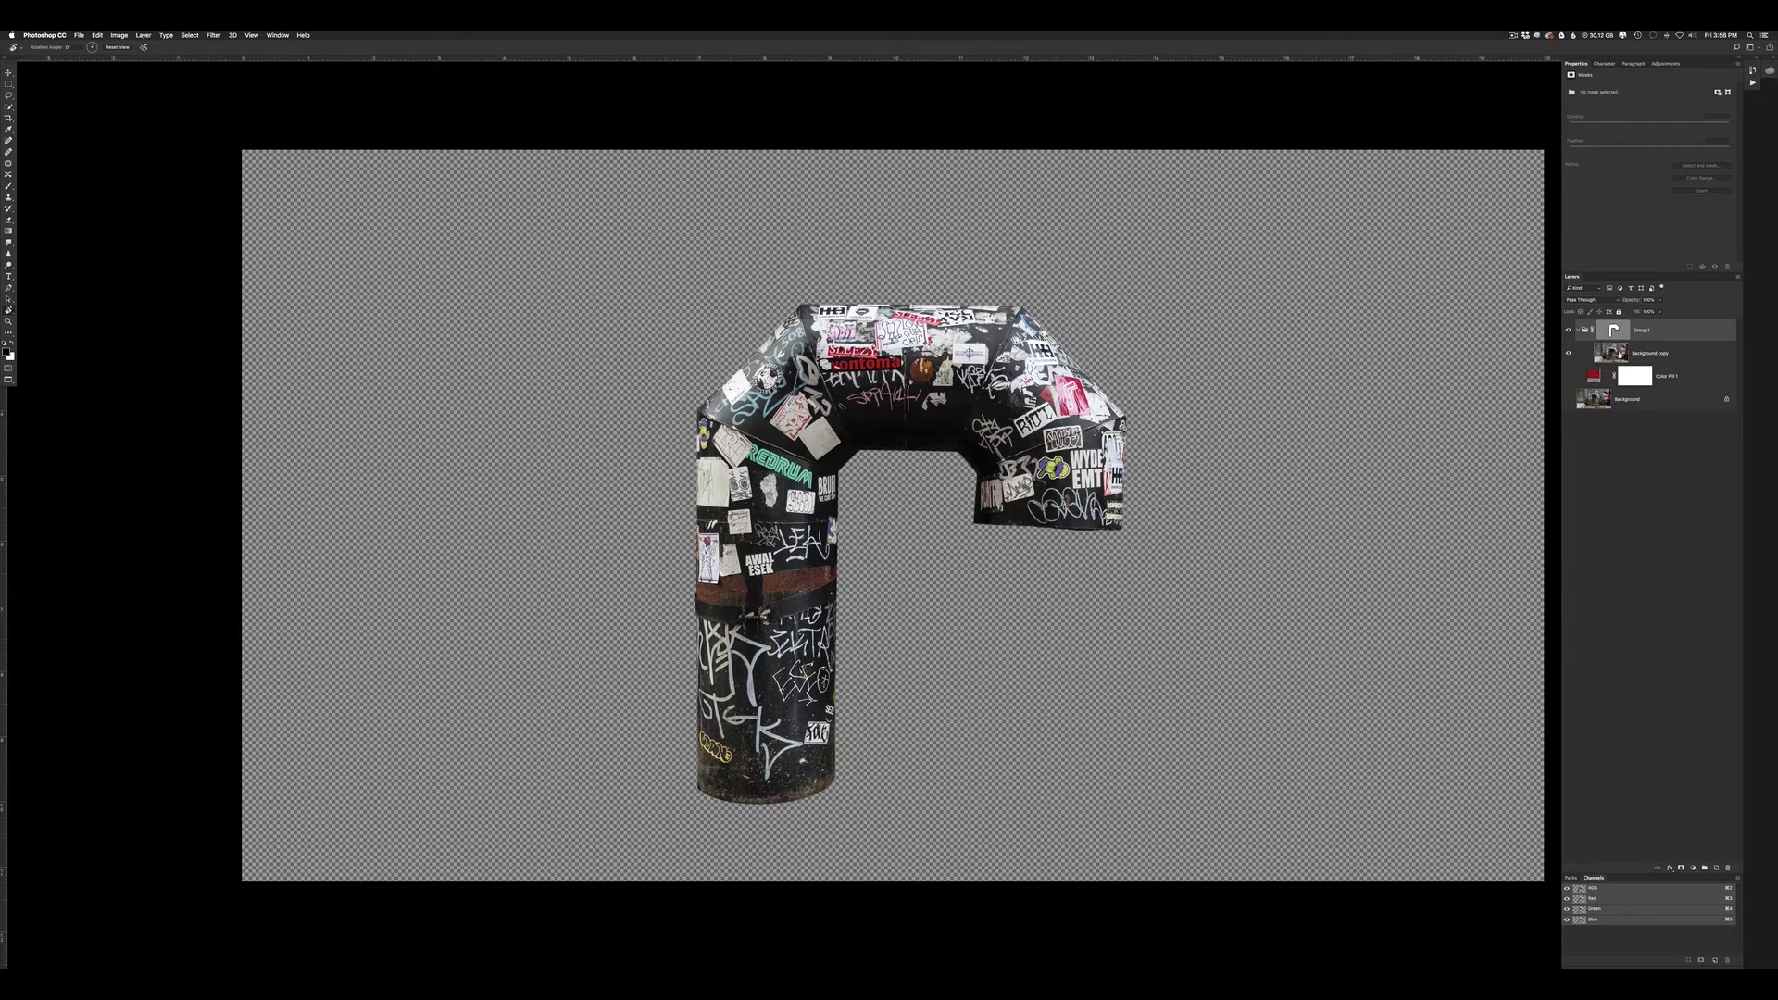
click(1613, 359)
key(ctrl+g)
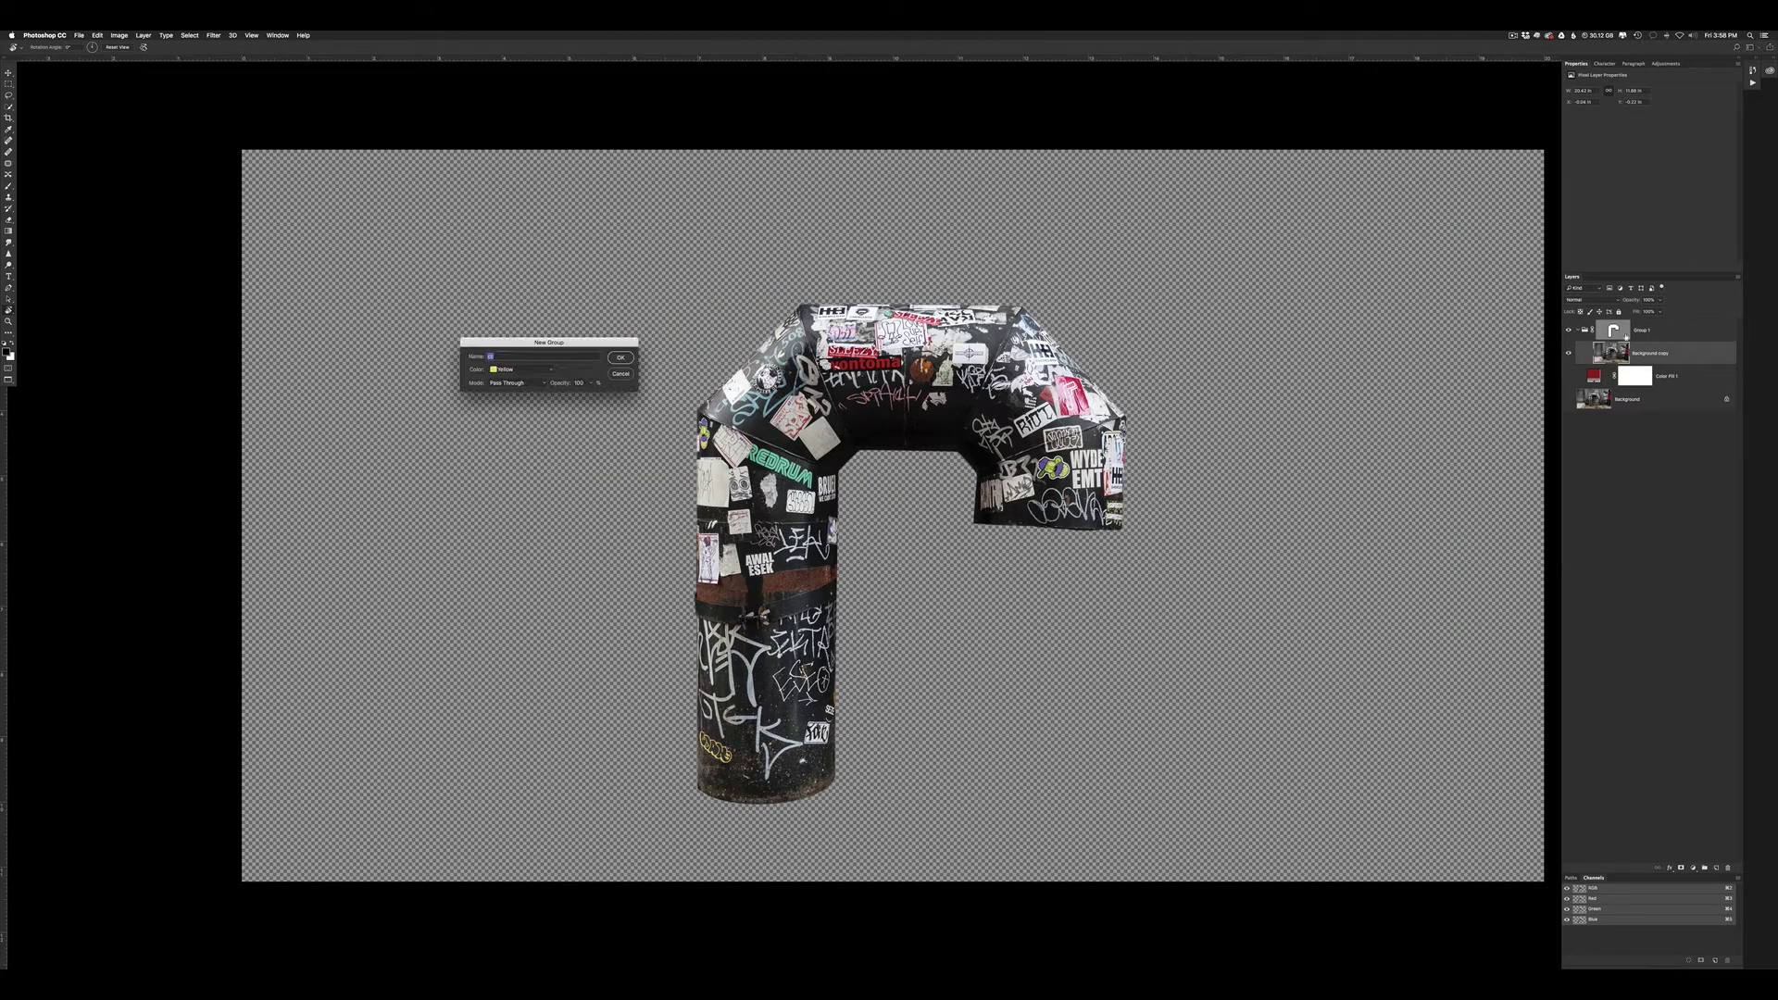
key(Return)
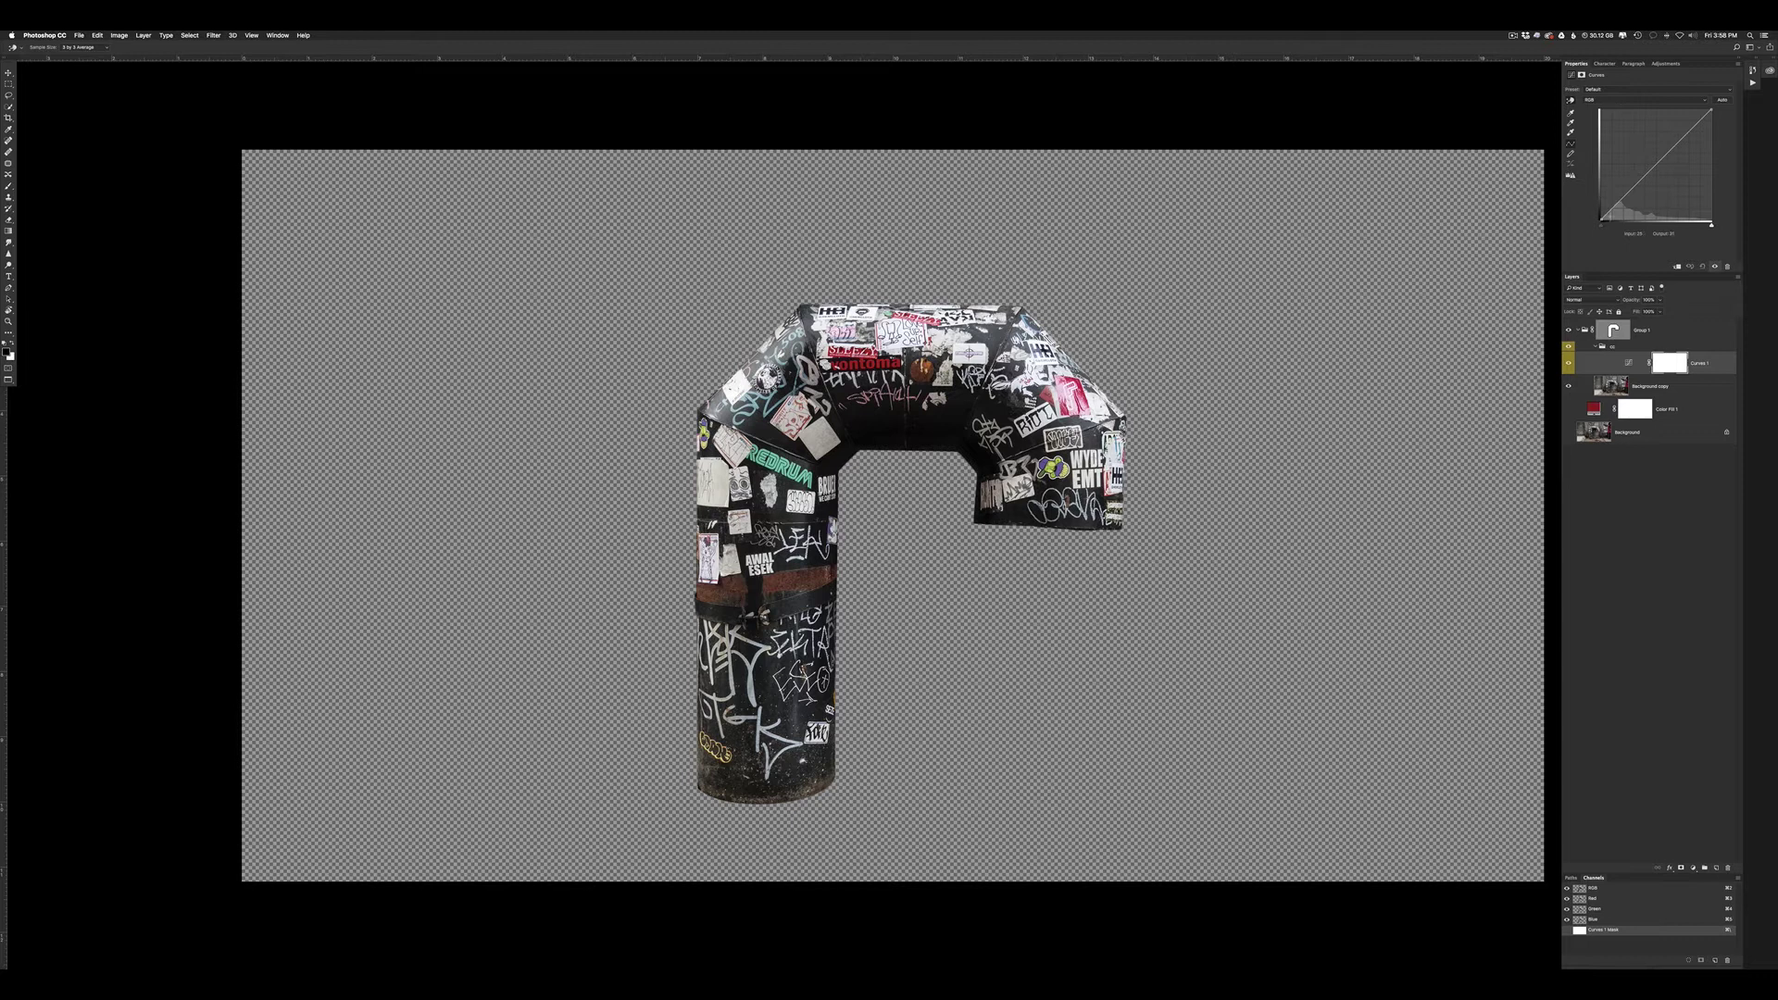
drag(1603, 224, 1608, 223)
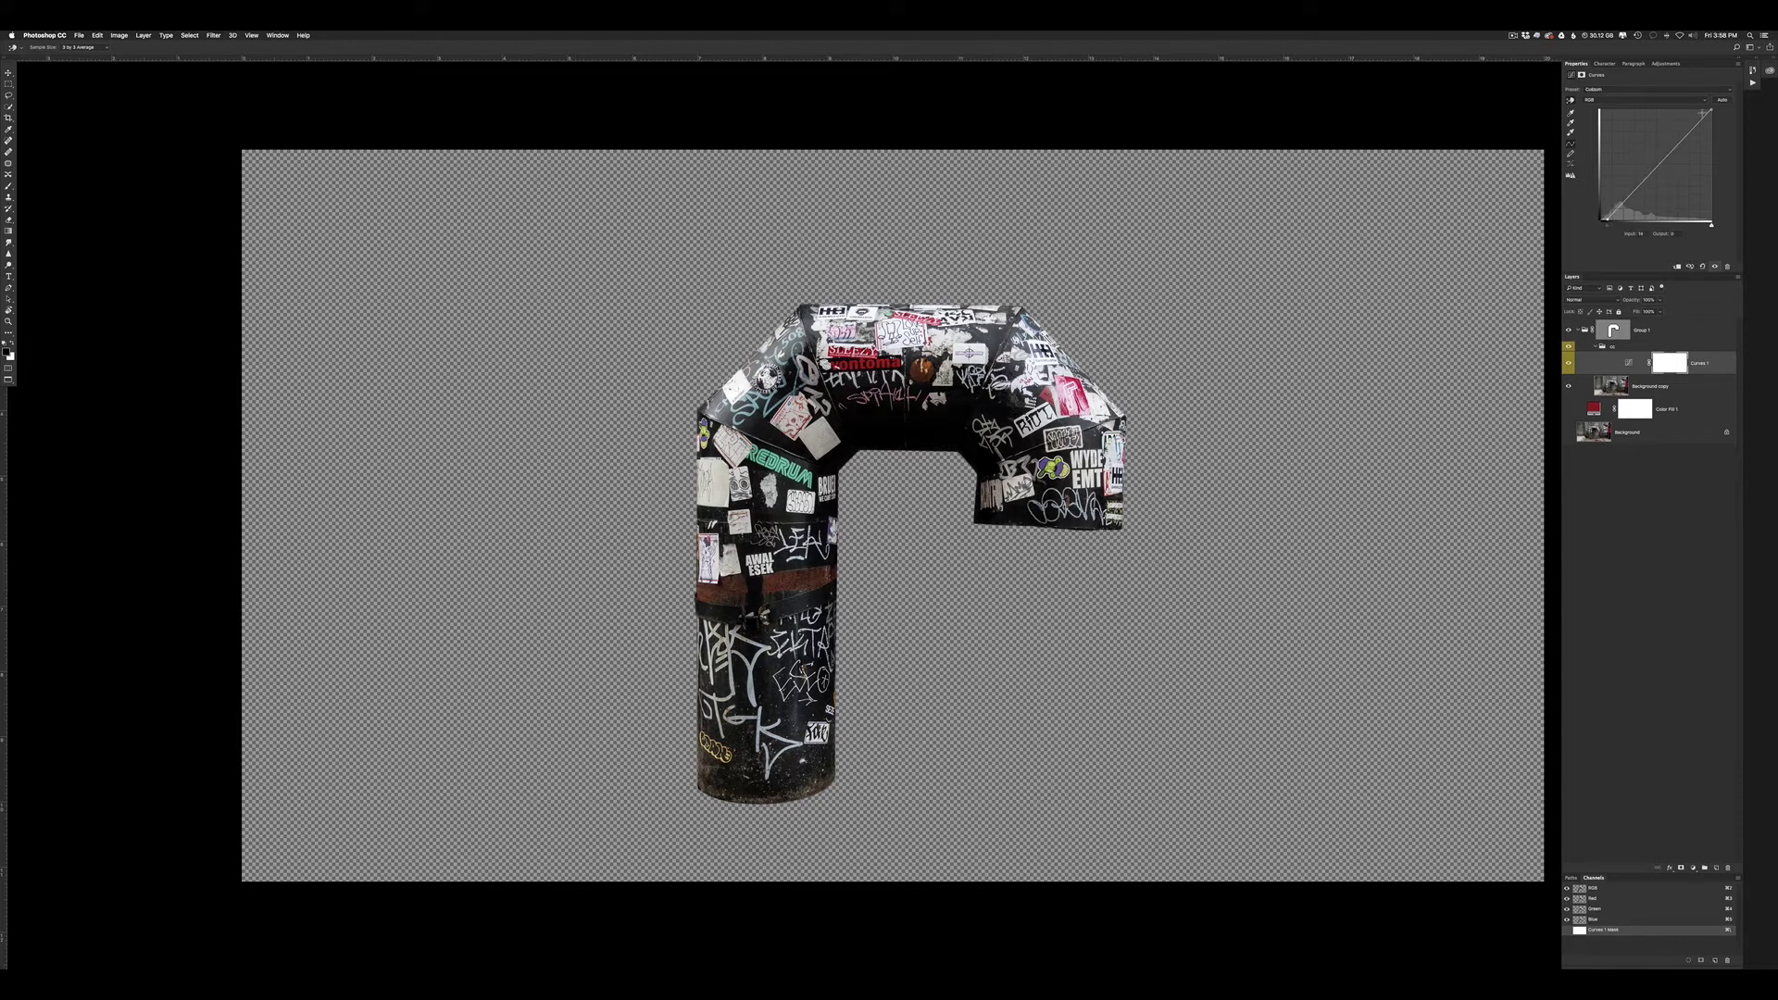
drag(1711, 109, 1711, 110)
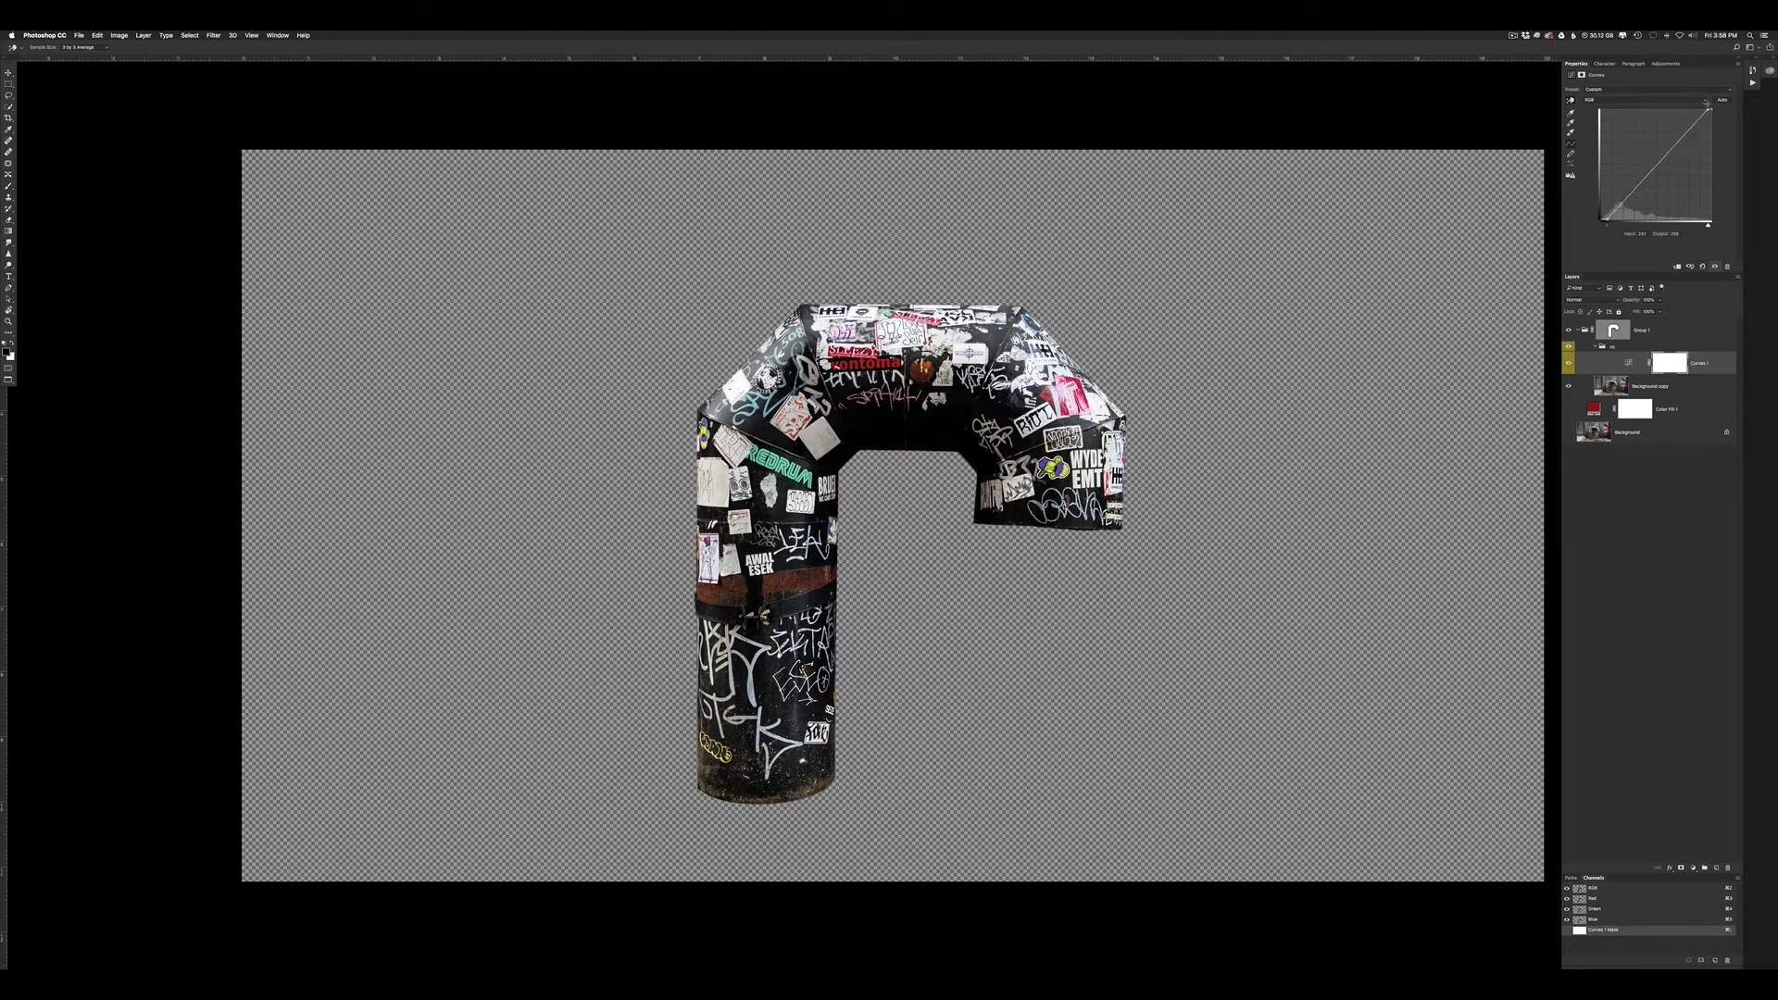
click(1681, 136)
drag(1625, 195, 1626, 201)
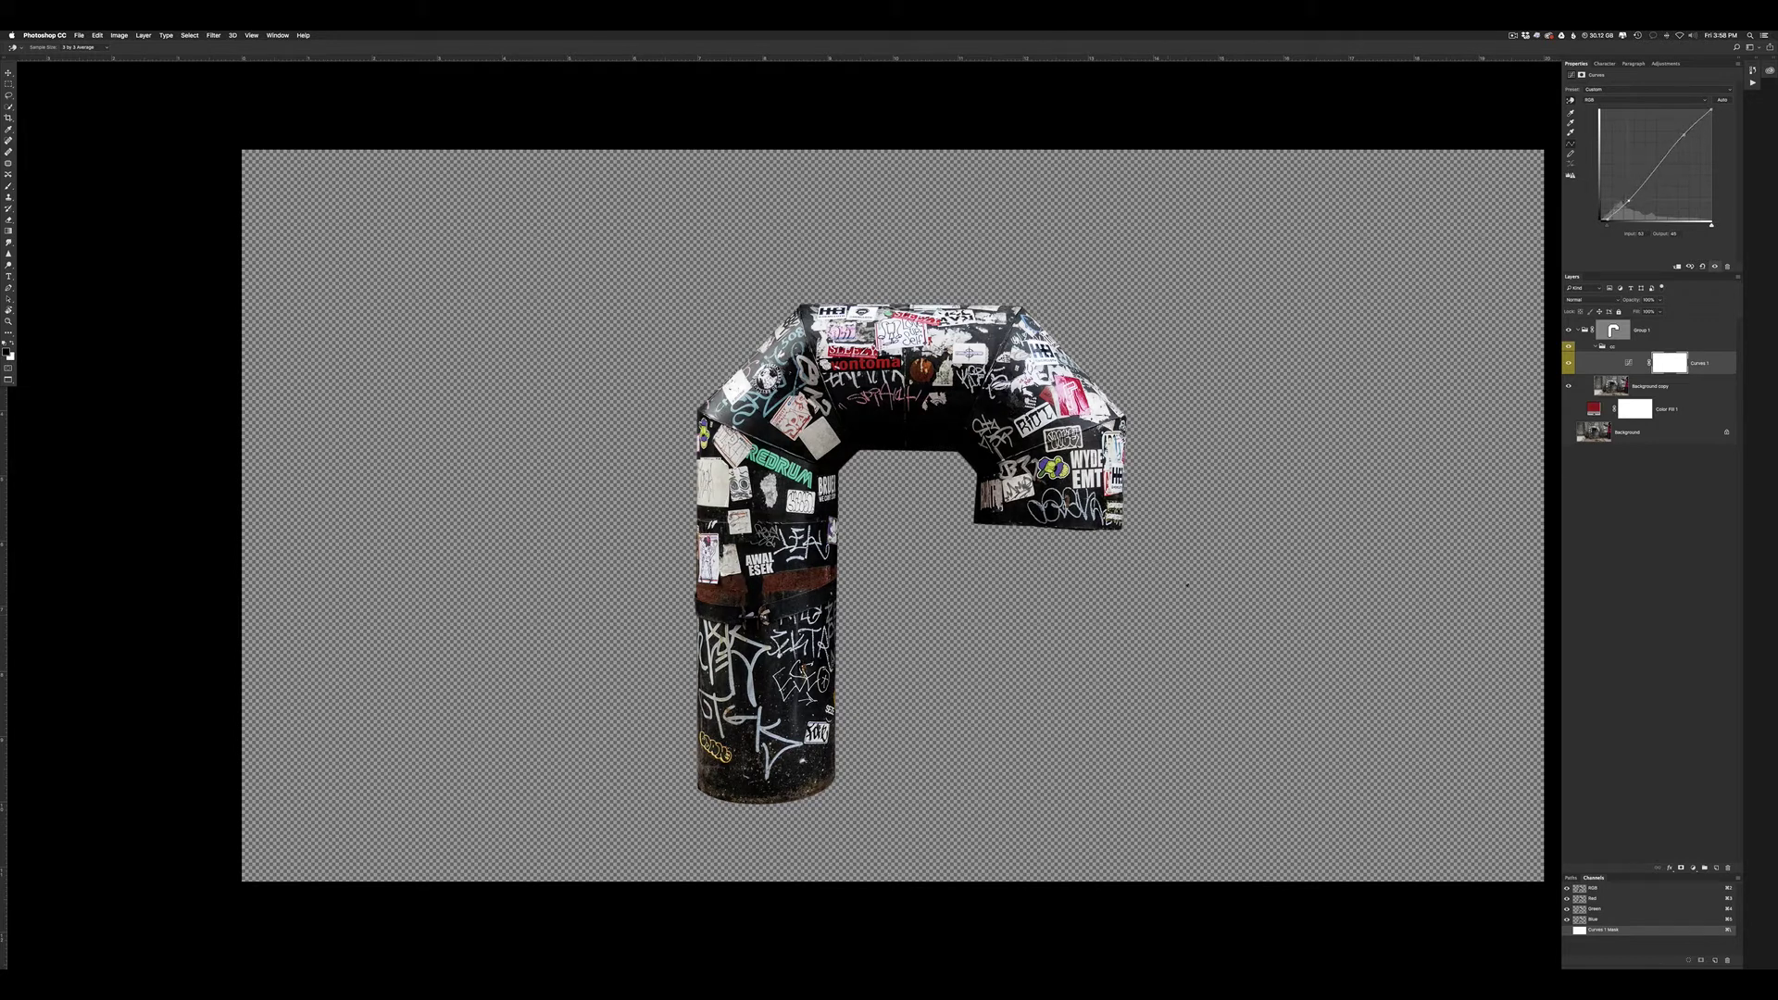
Crop the pipe image to a 1:1 square close around it and darken it slightly more
key(c)
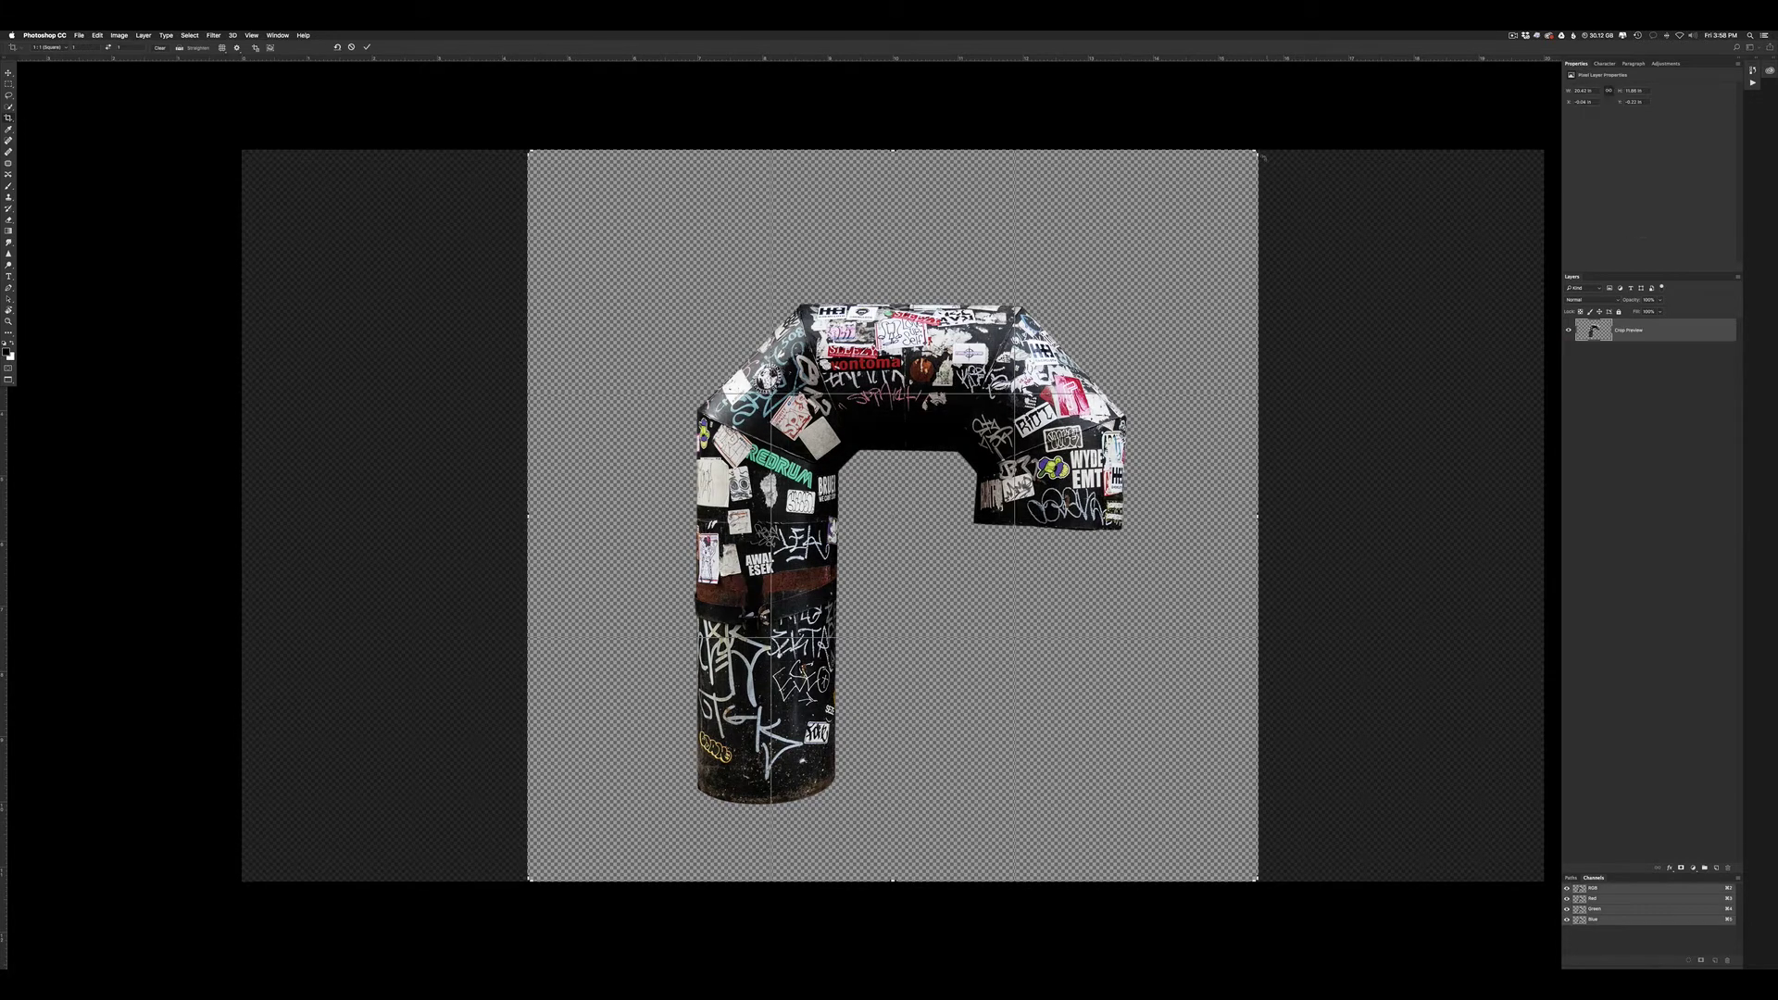
drag(1256, 151, 1209, 165)
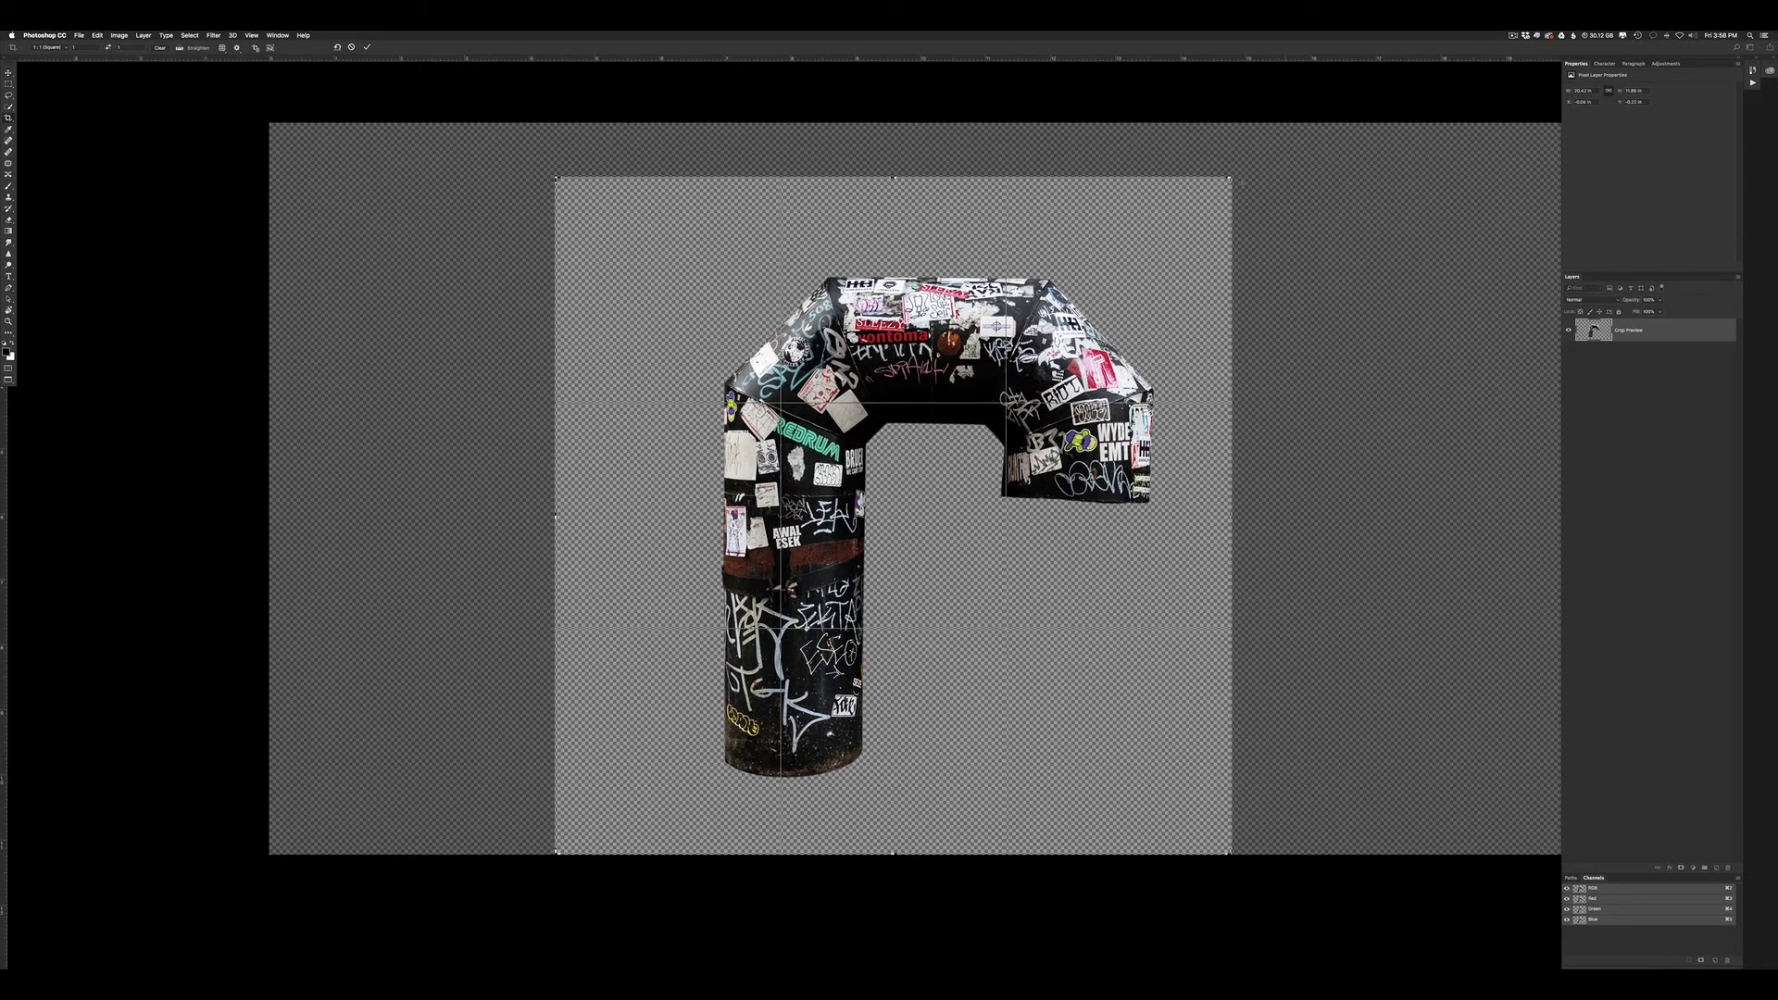
drag(1209, 164, 1230, 174)
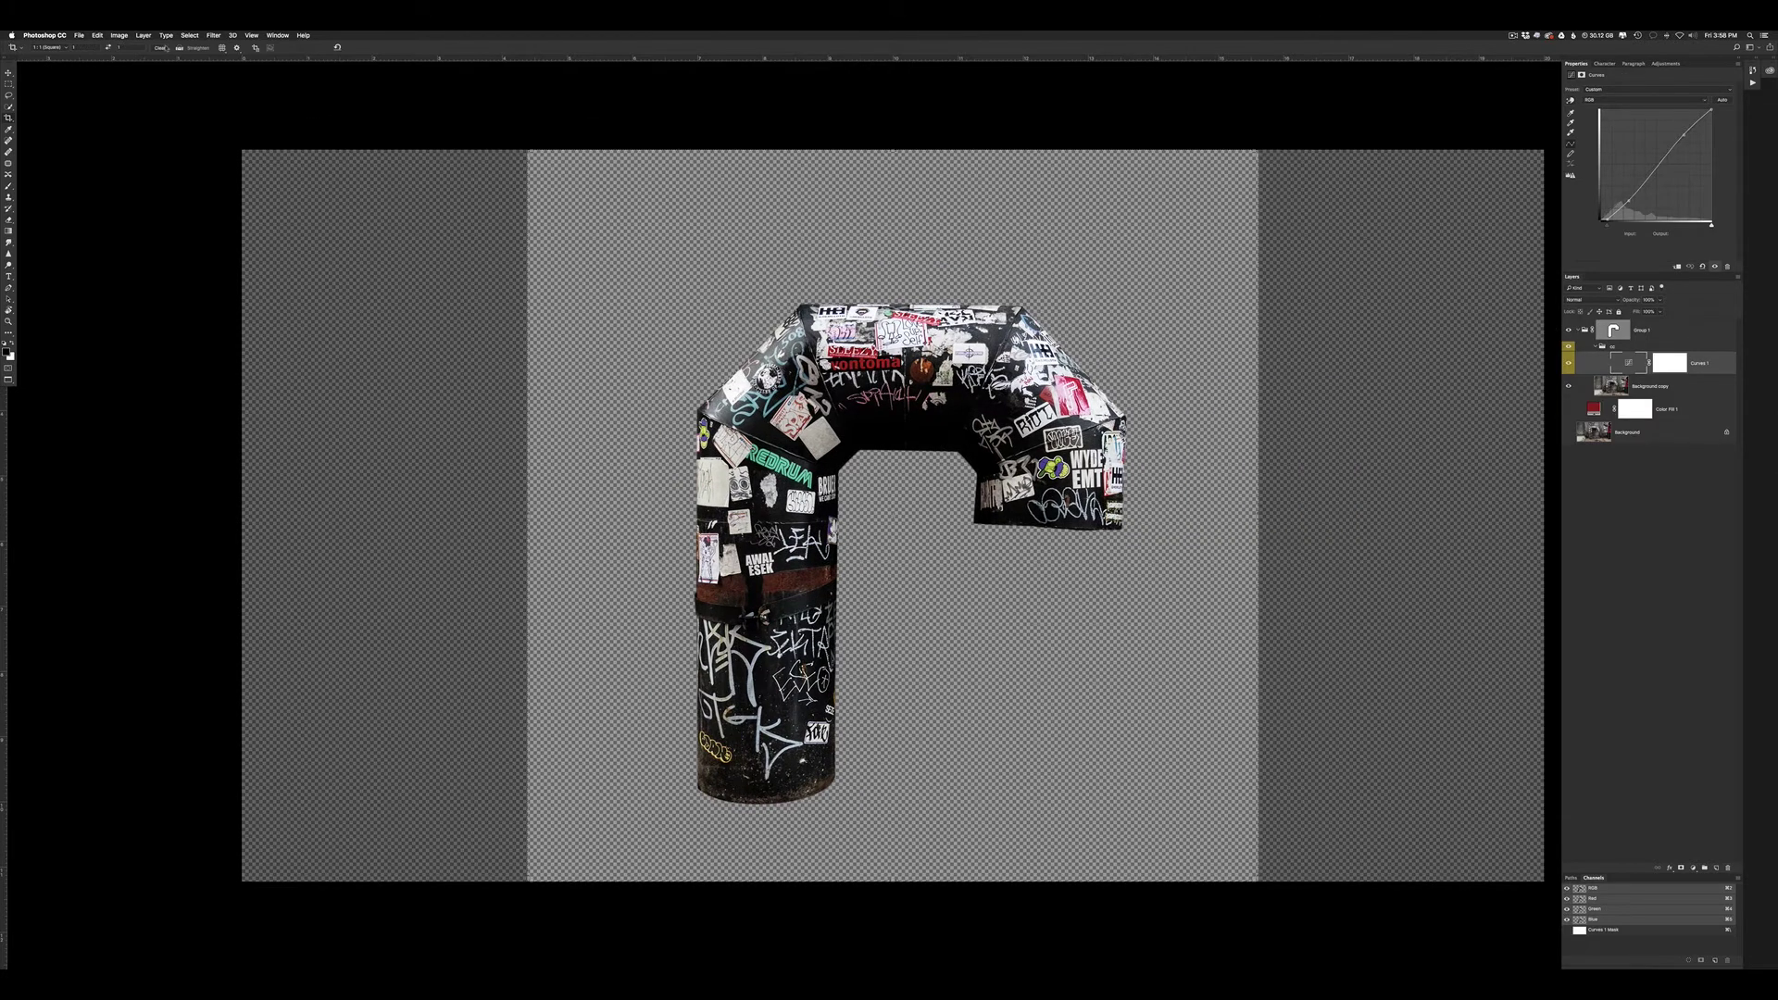
key(Return)
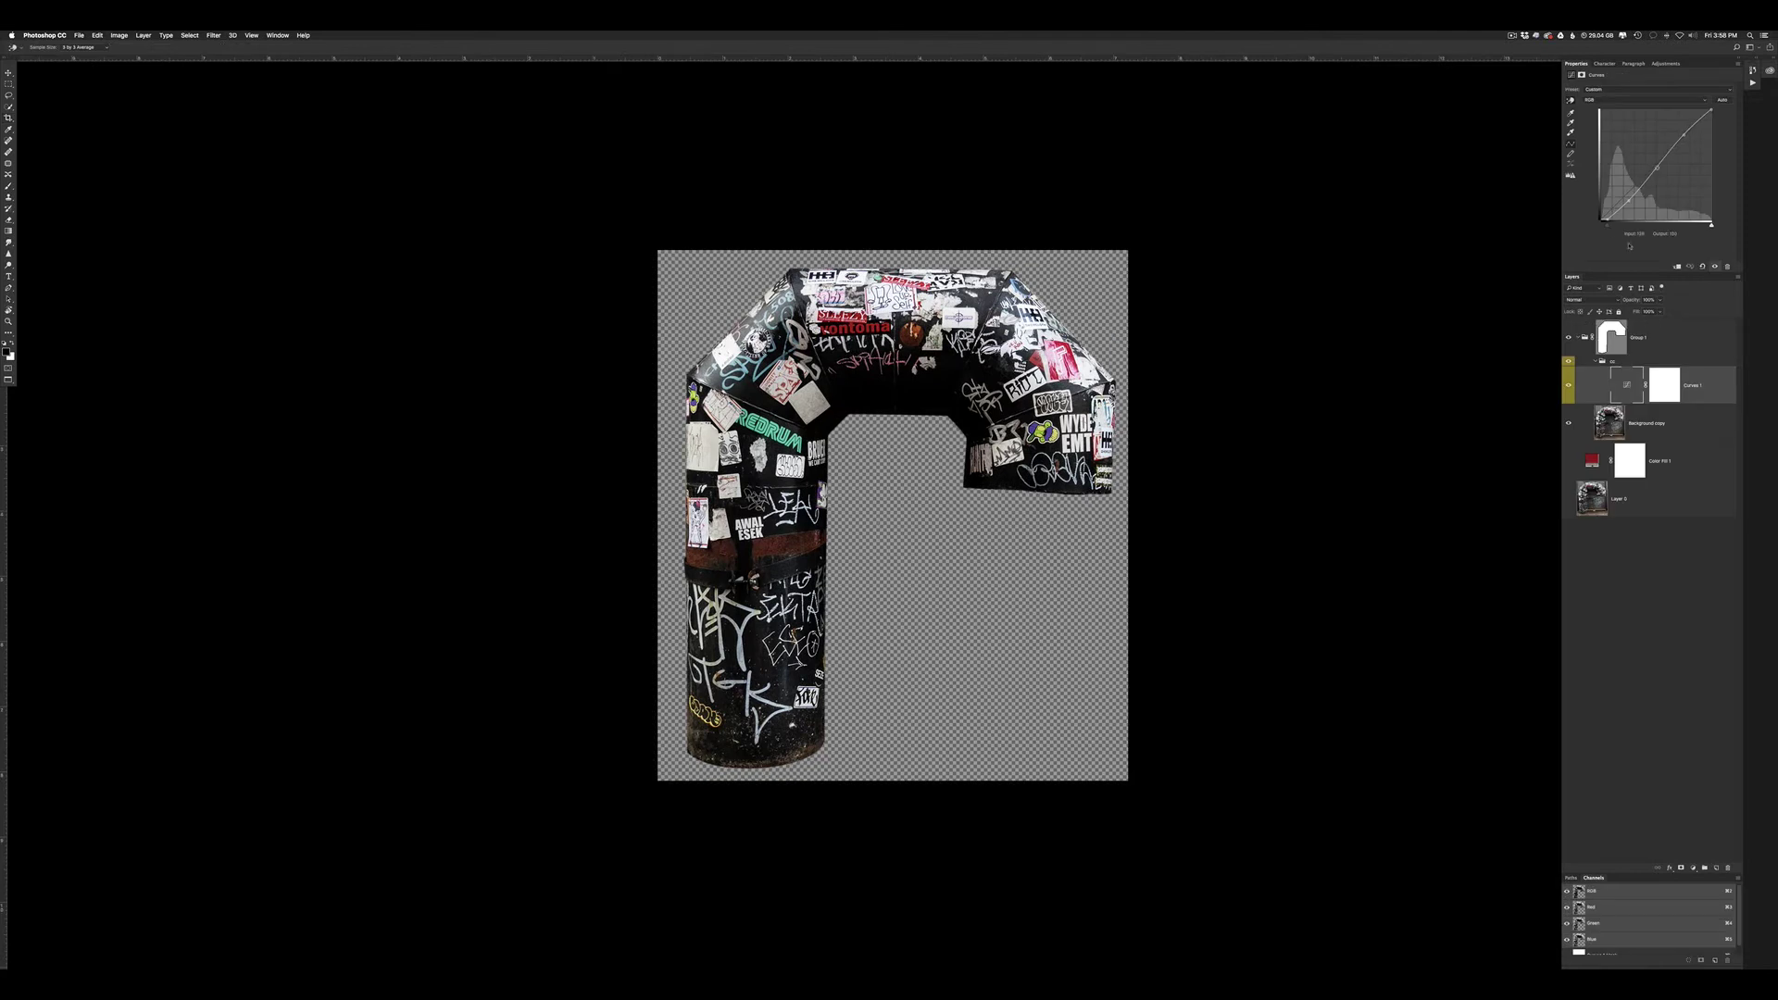
drag(1634, 187, 1634, 206)
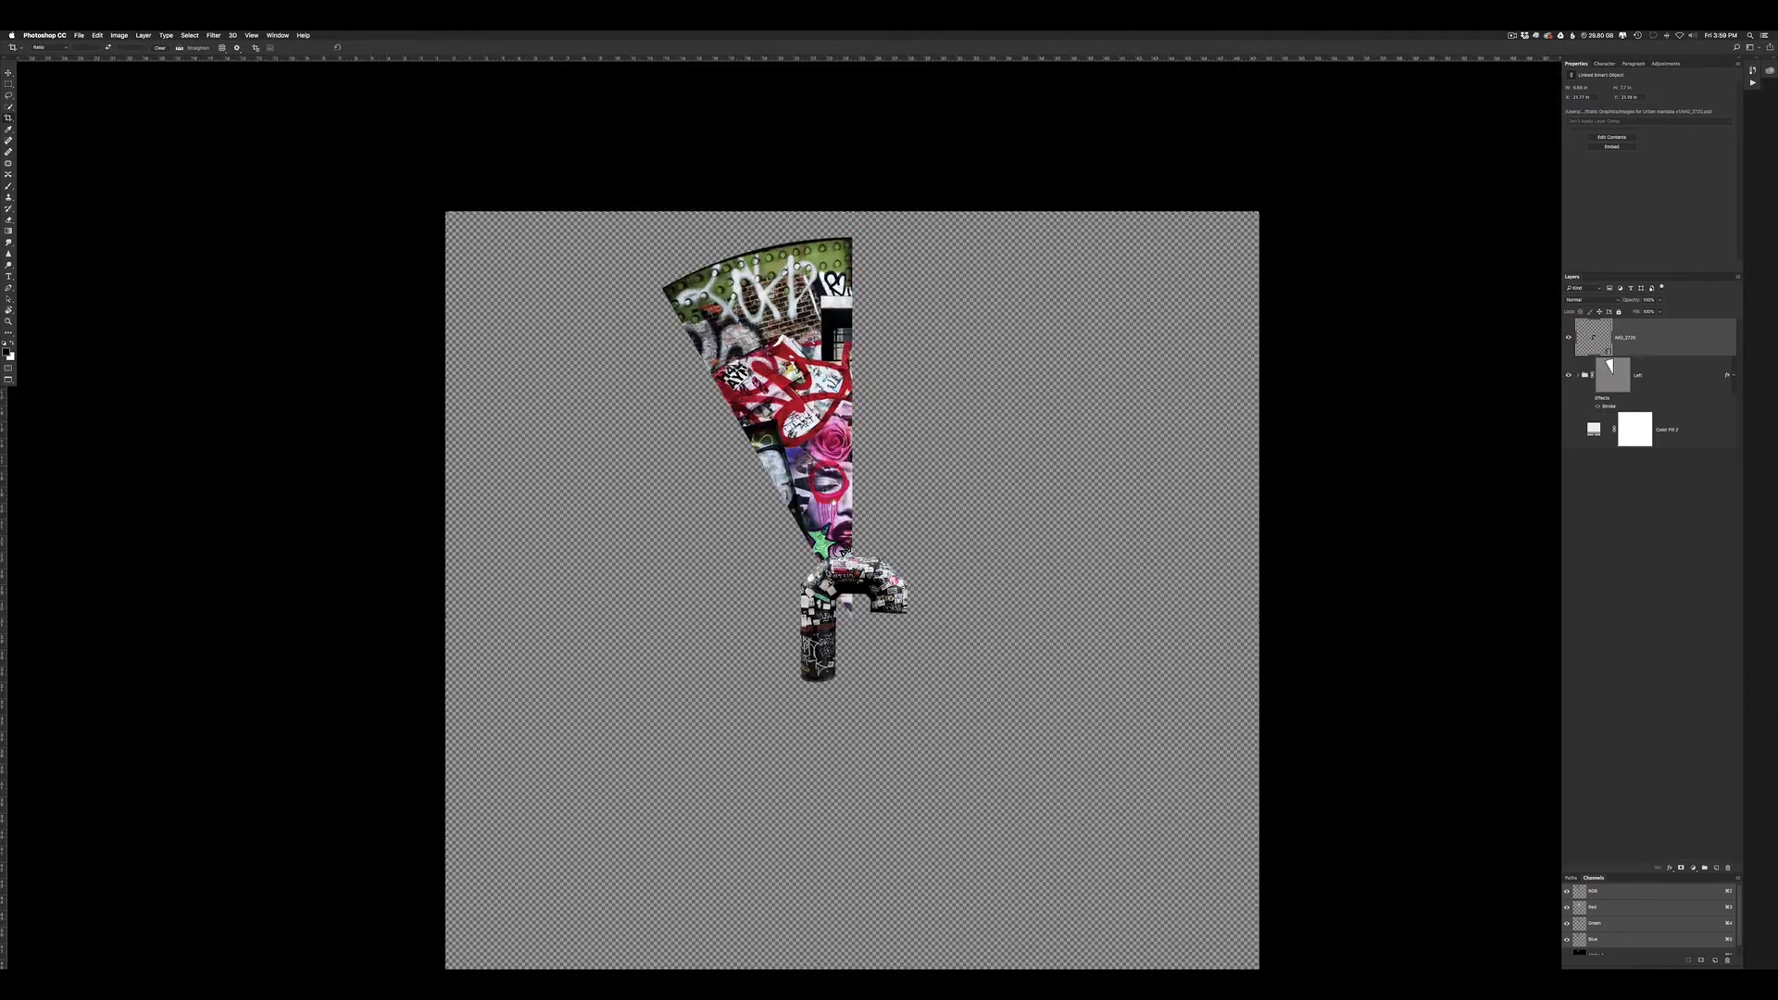
Move the placed pipe up, flip it horizontally, and seat it atop the wedge's black column
drag(847, 639, 913, 221)
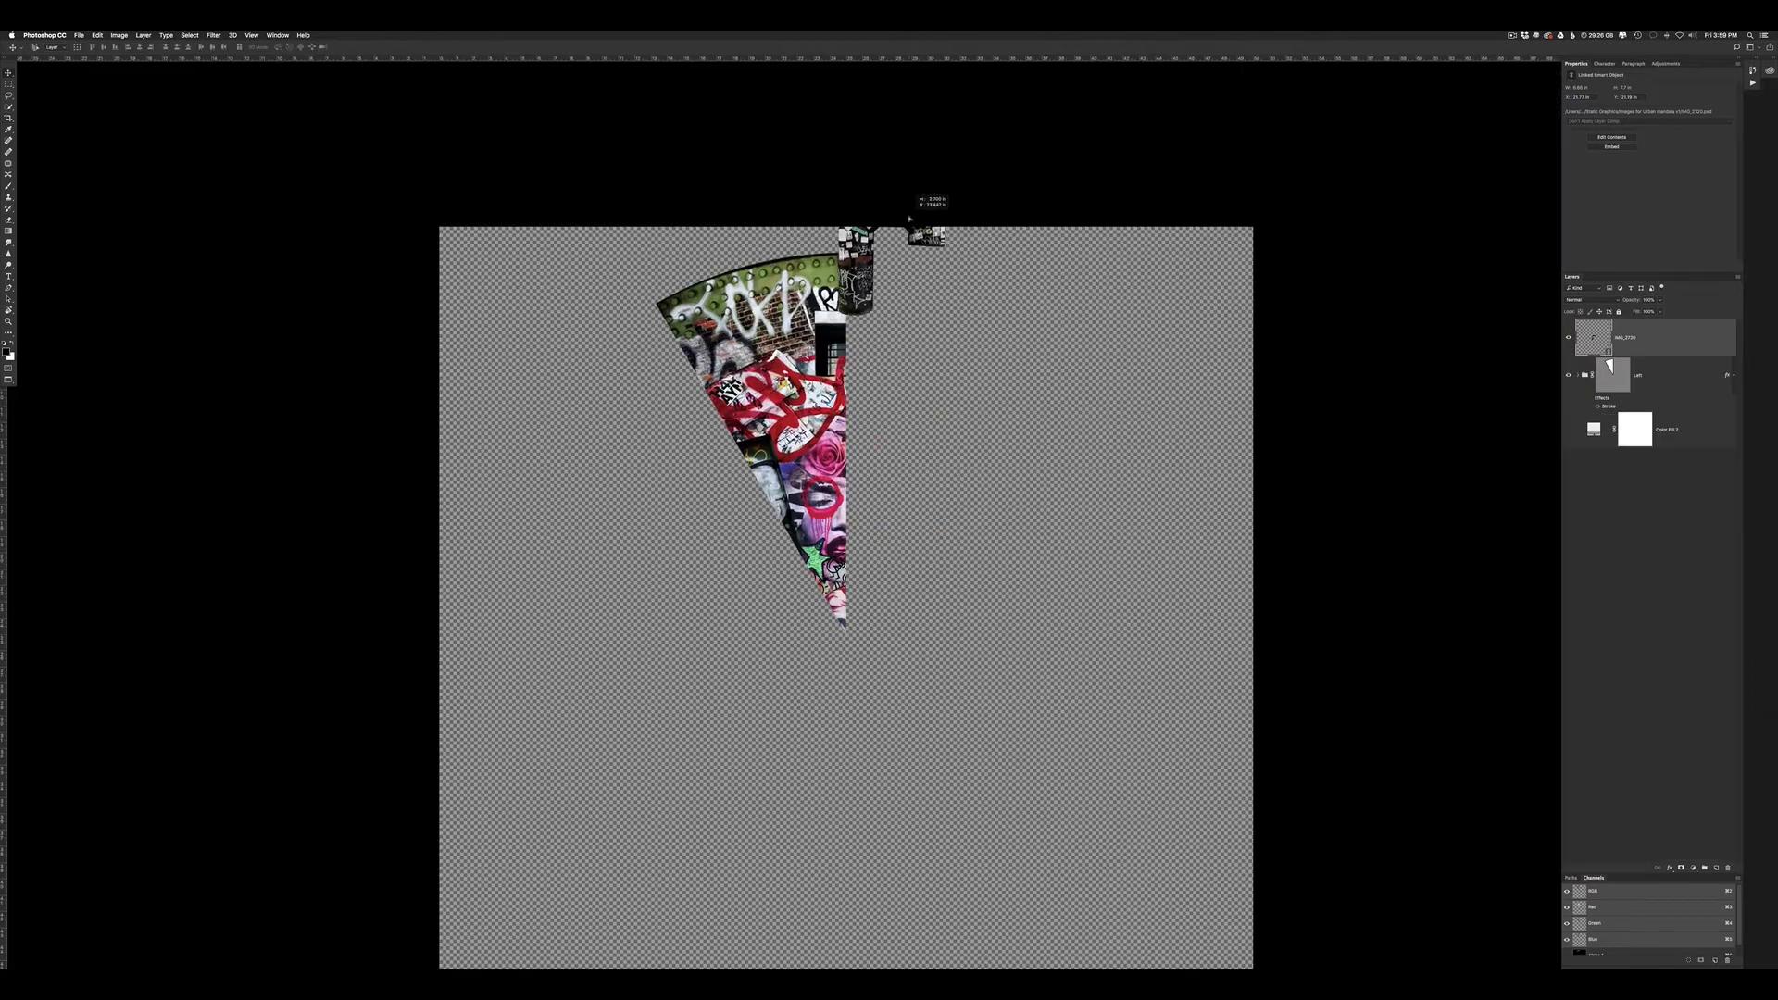
scroll(829, 196, up, 3)
drag(823, 463, 863, 400)
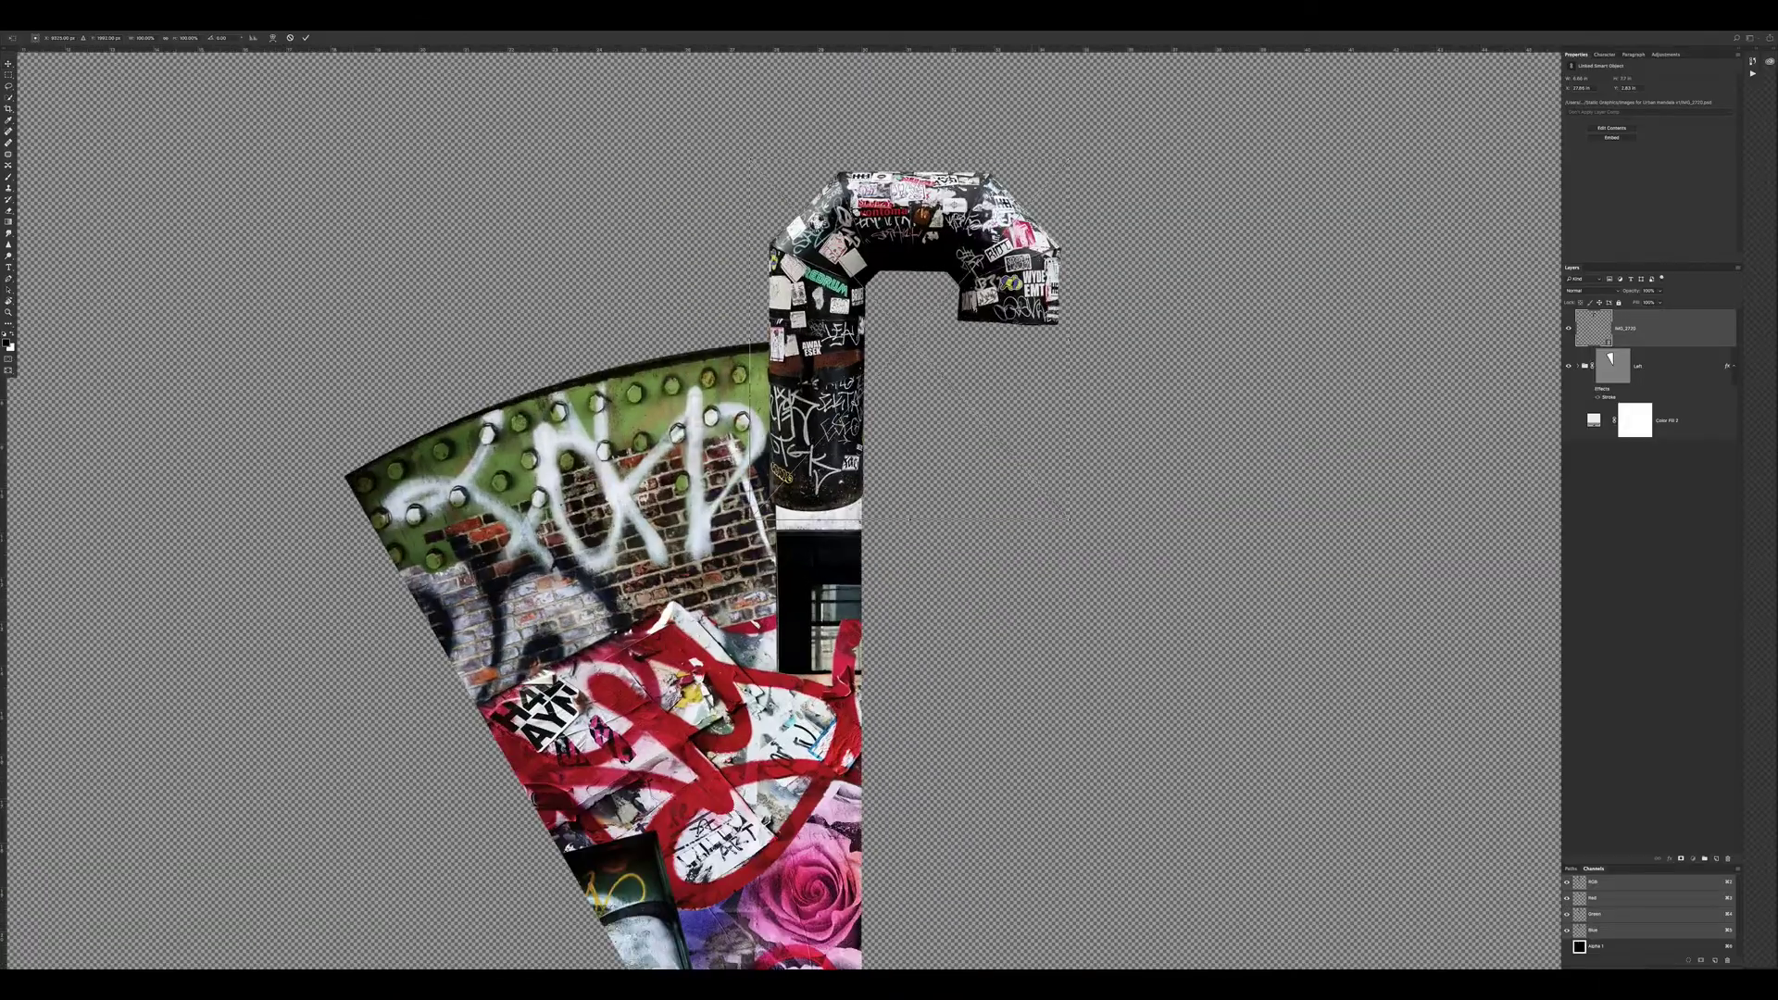
drag(1042, 379, 842, 418)
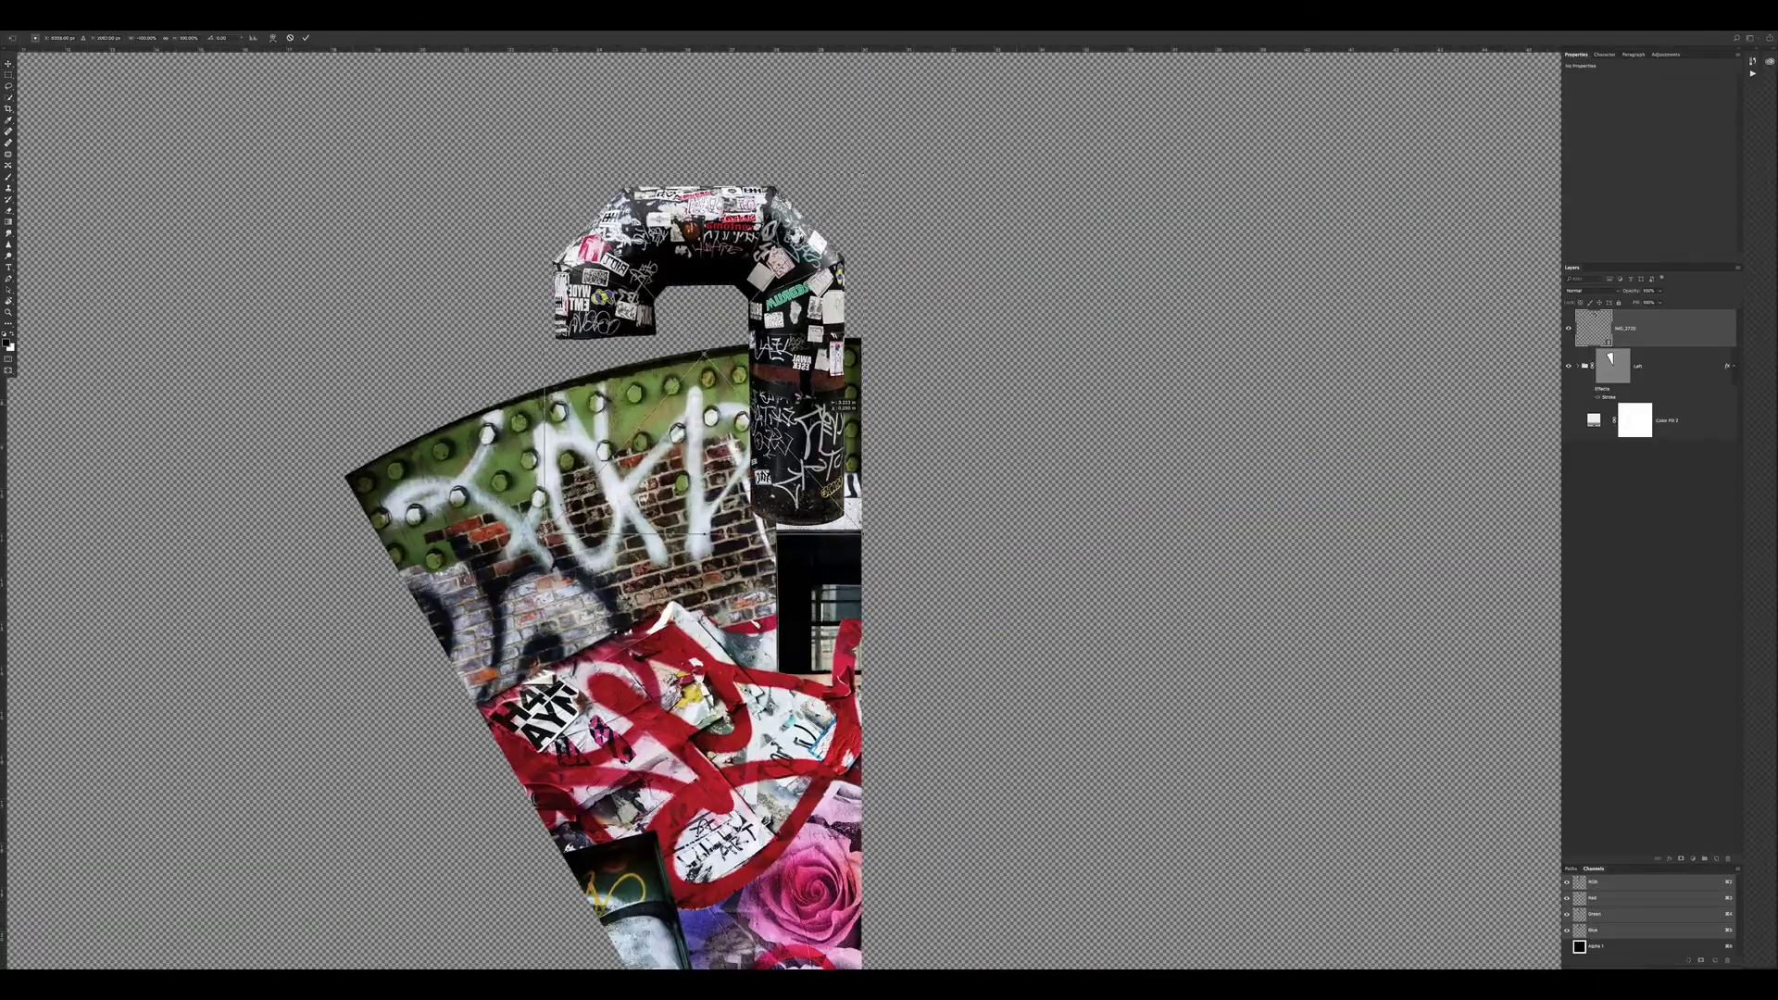
Commit the pipe placement, mask the IMG_2720 layer, toggle it to compare, and exit full screen
key(Return)
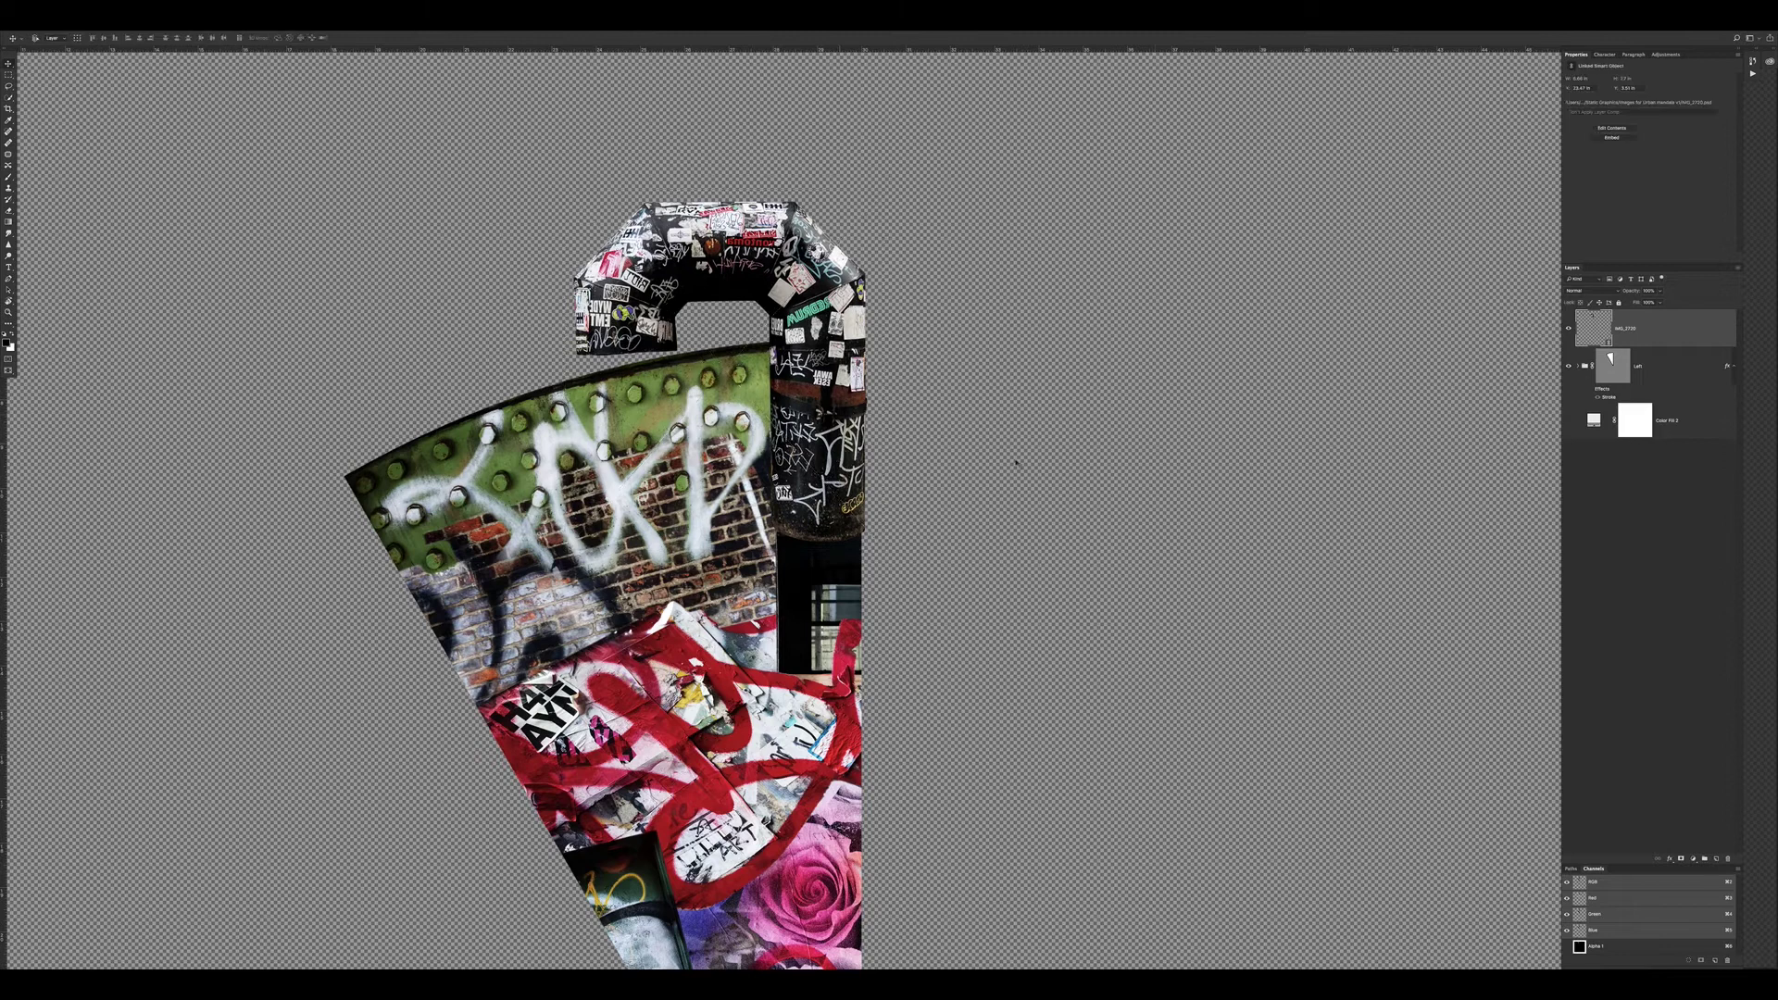
alt+scroll(779, 512, up, 5)
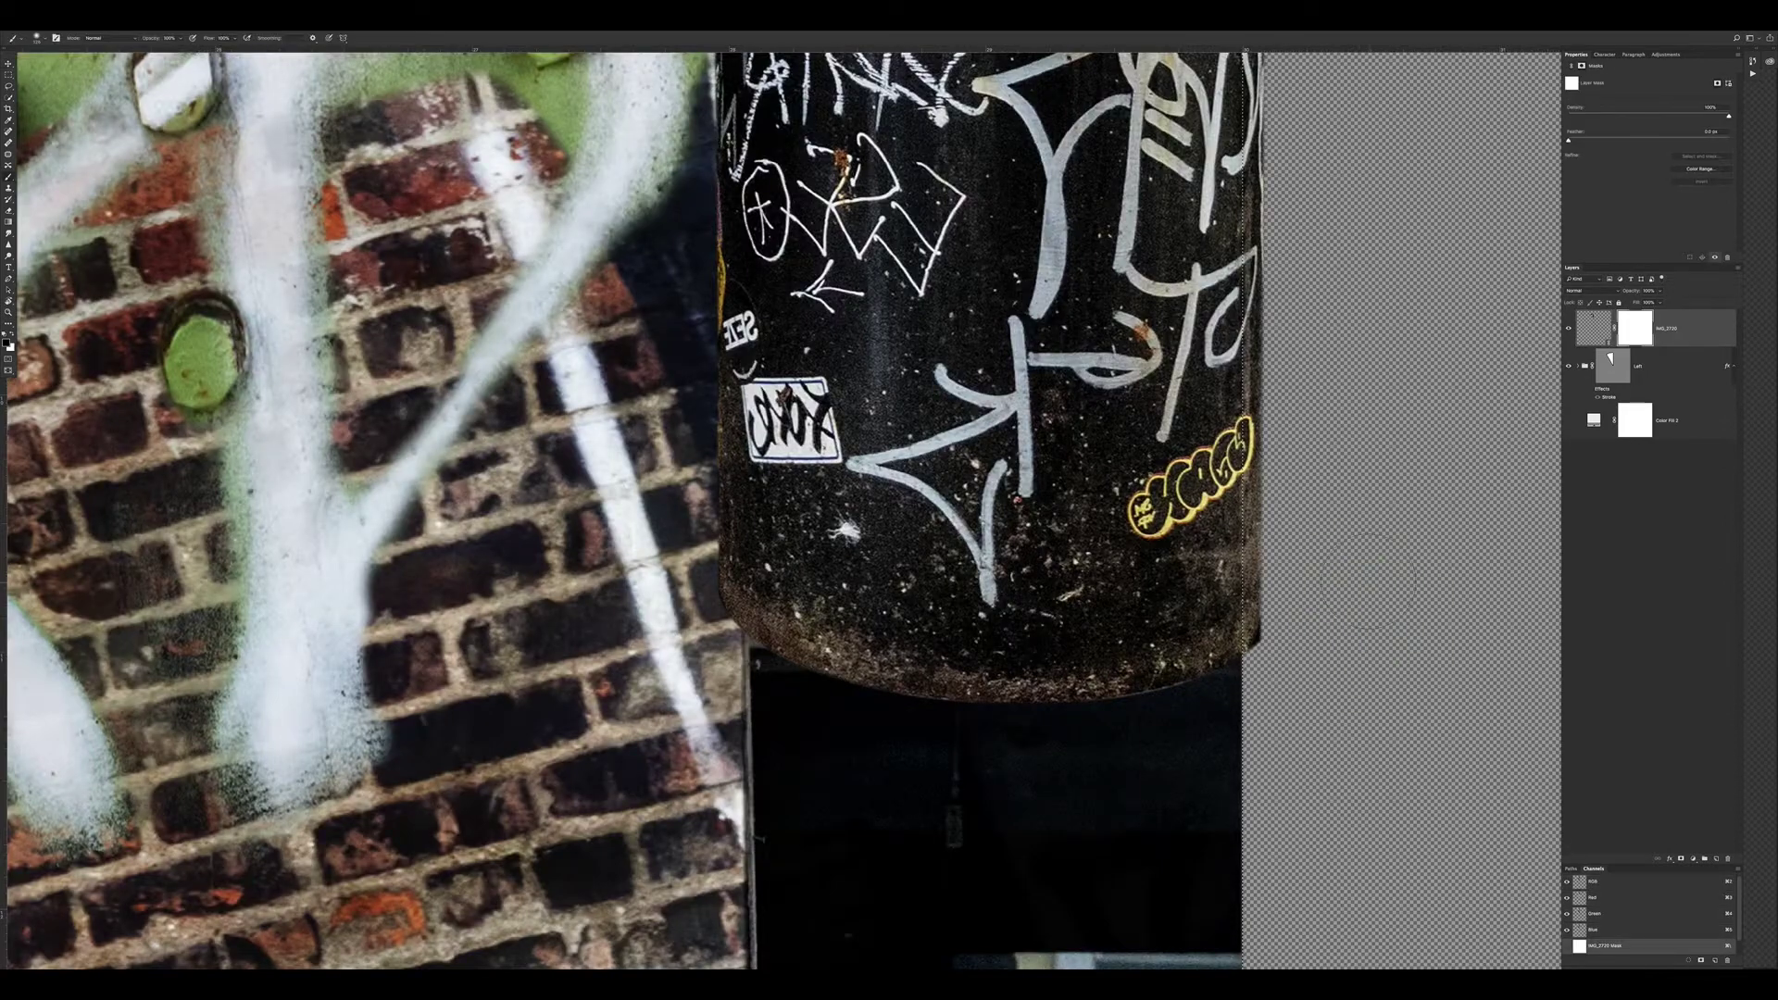
scroll(1226, 602, up, 5)
scroll(926, 657, up, 5)
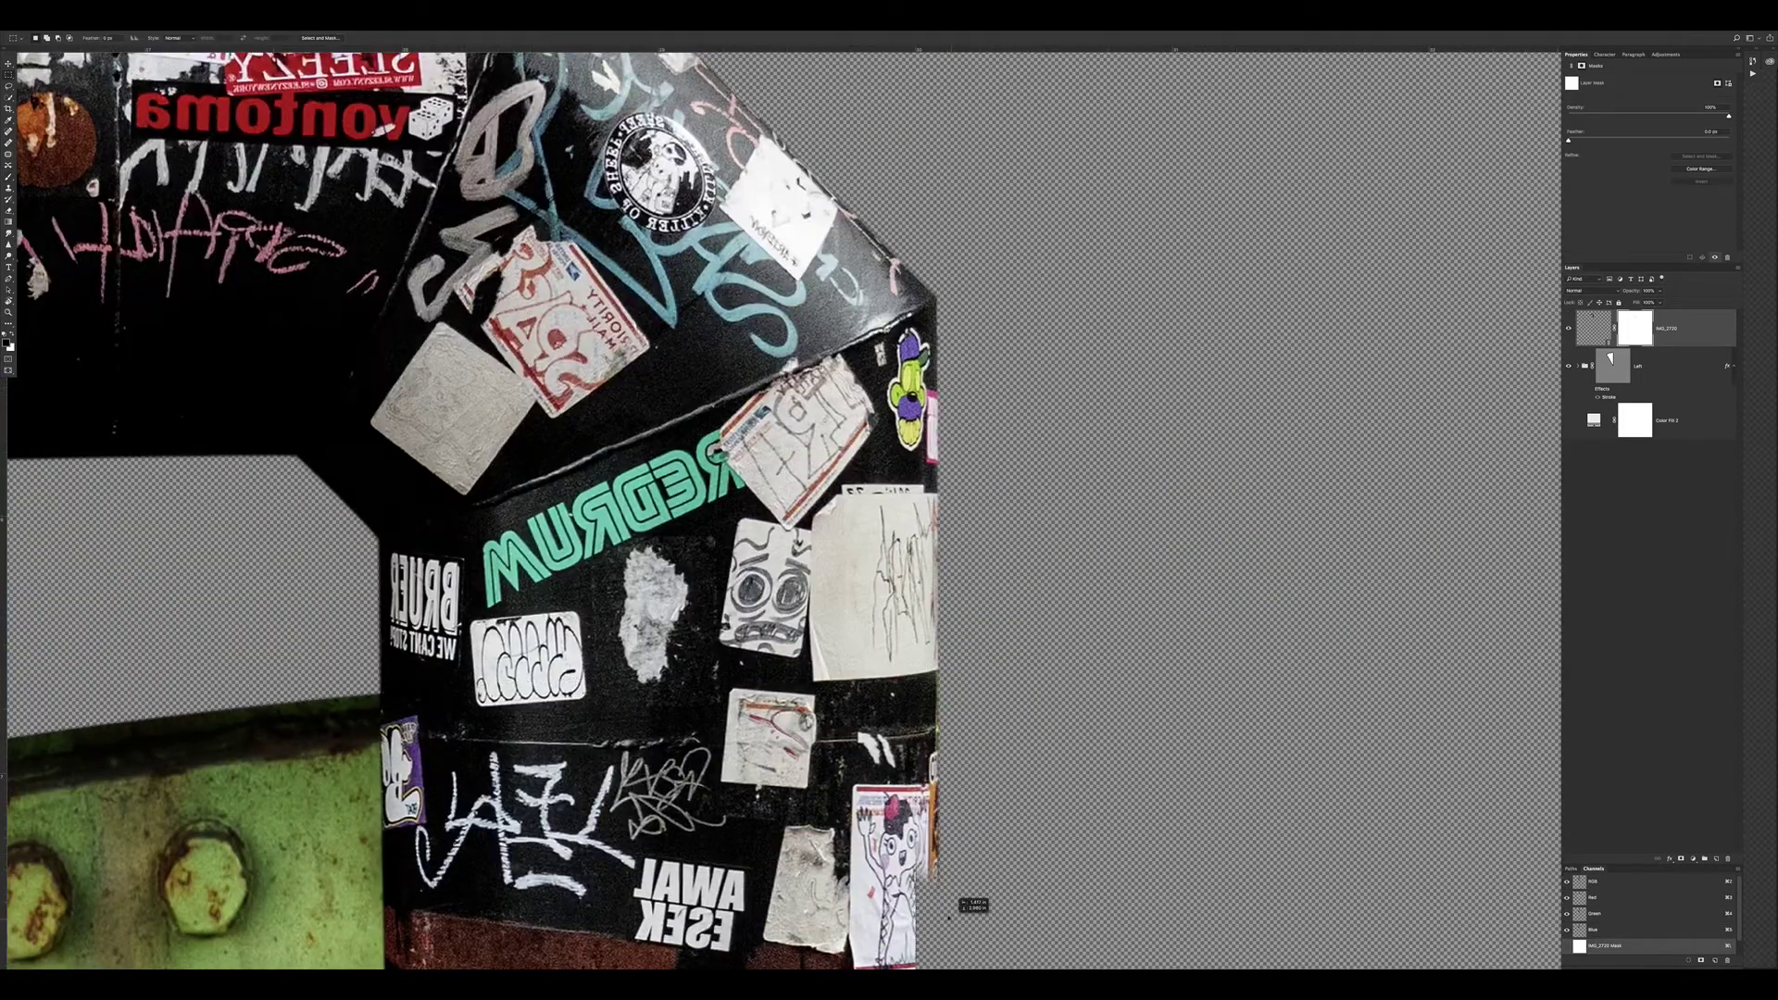
scroll(1231, 165, down, 2)
click(1568, 327)
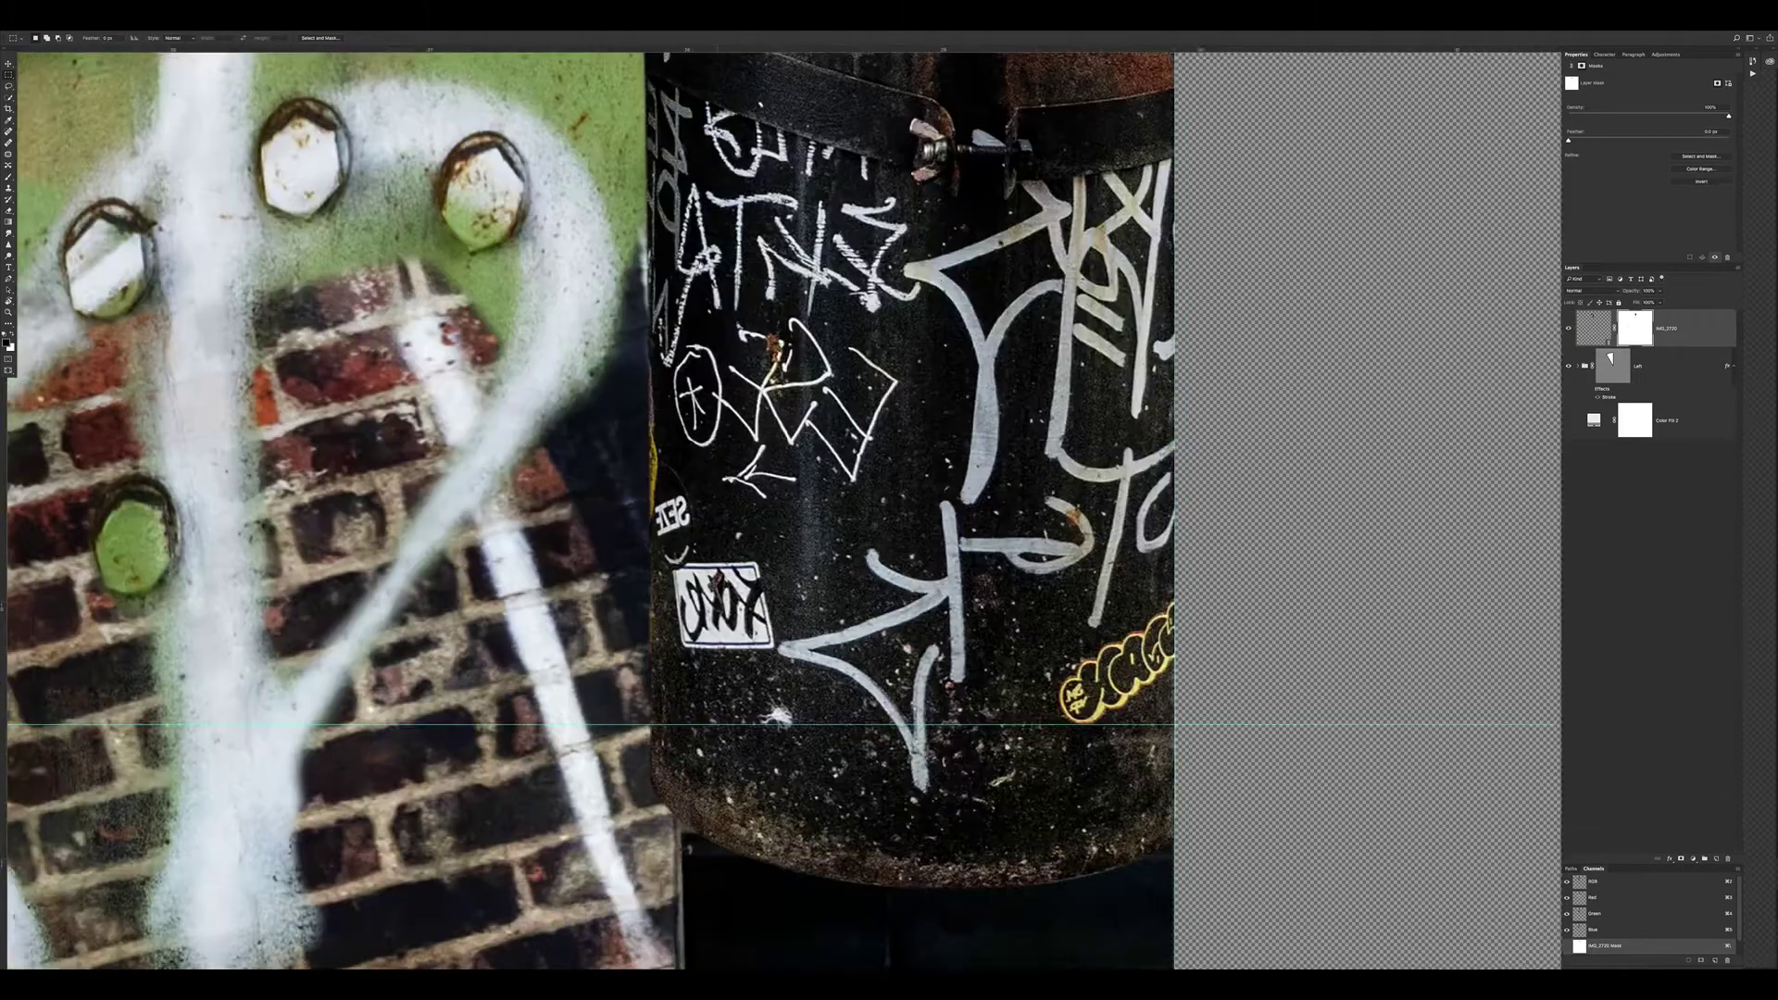
scroll(653, 618, down, 5)
click(1568, 327)
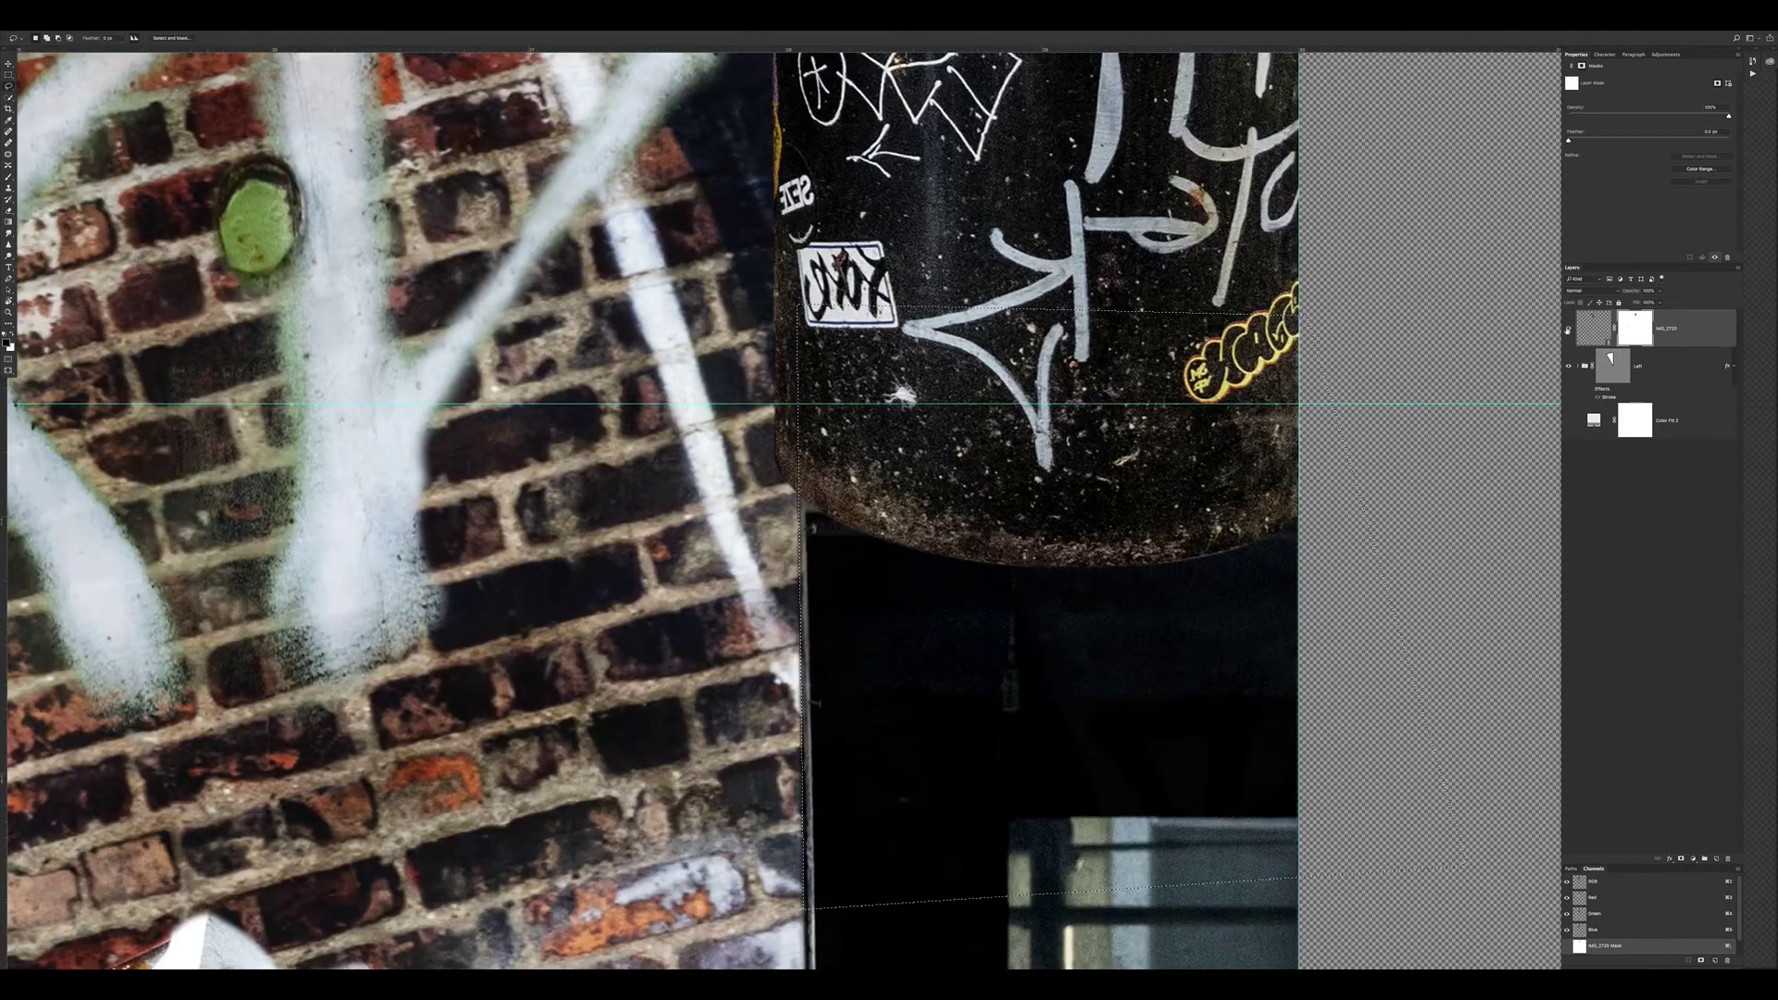
key(ctrl+0)
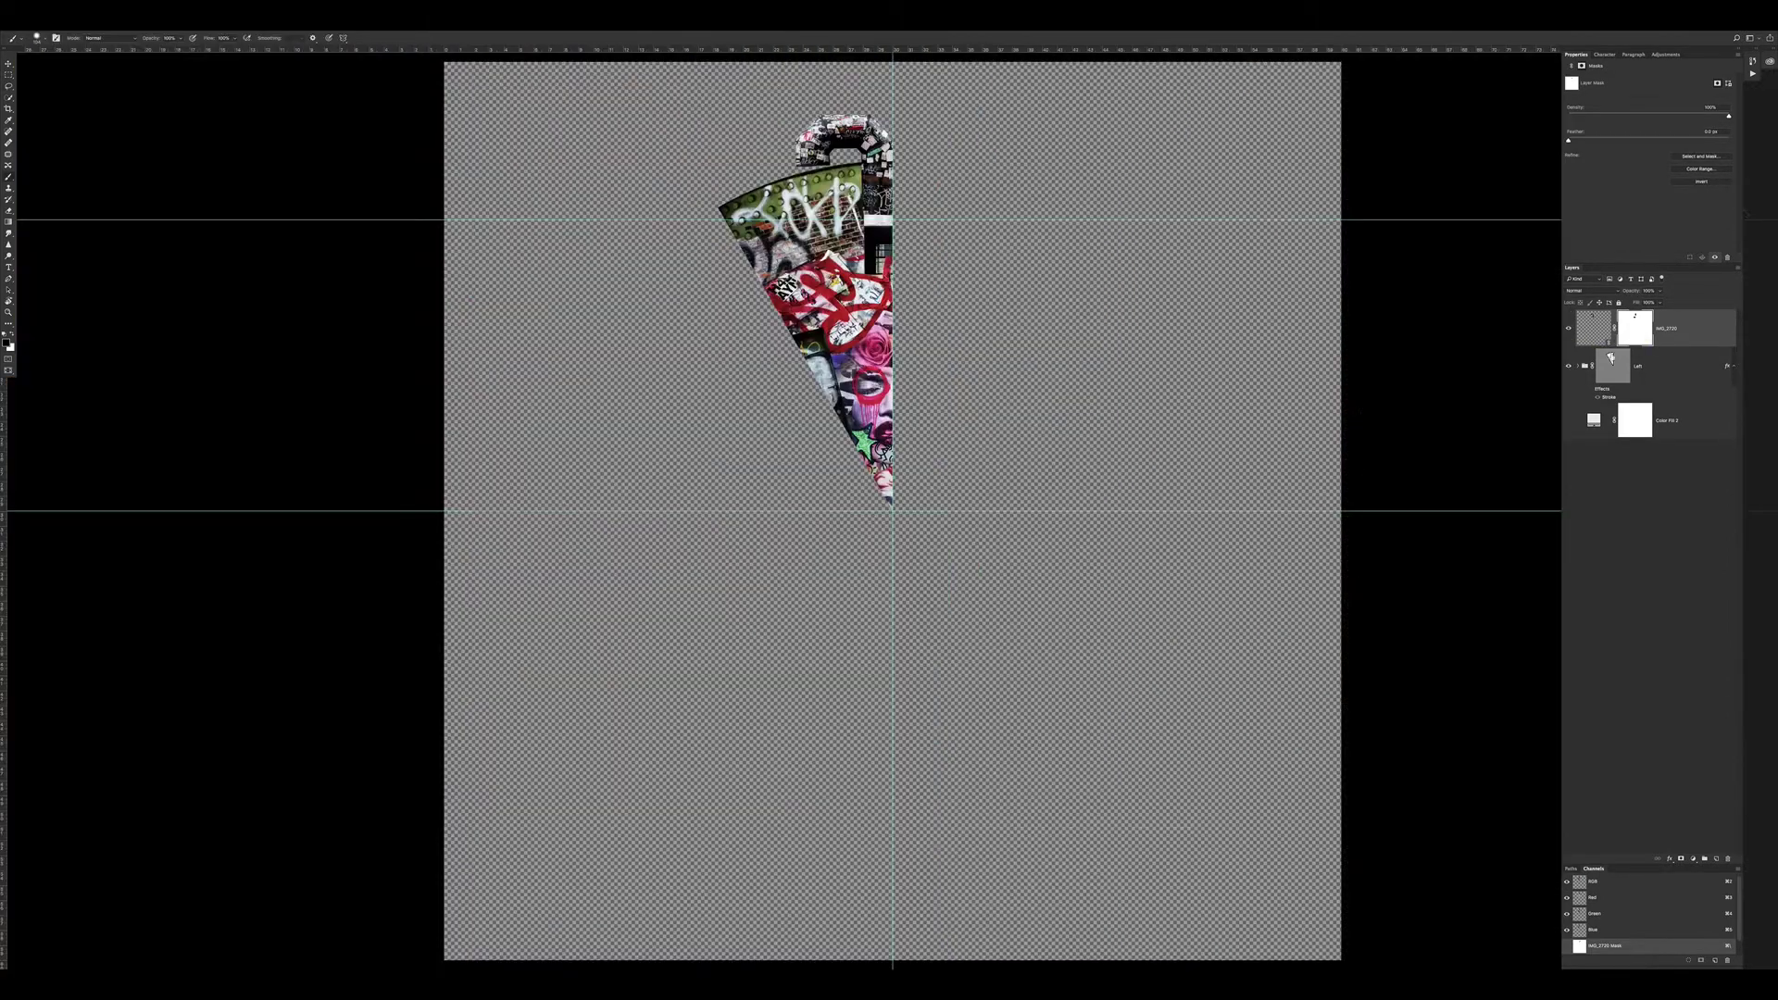
key(f)
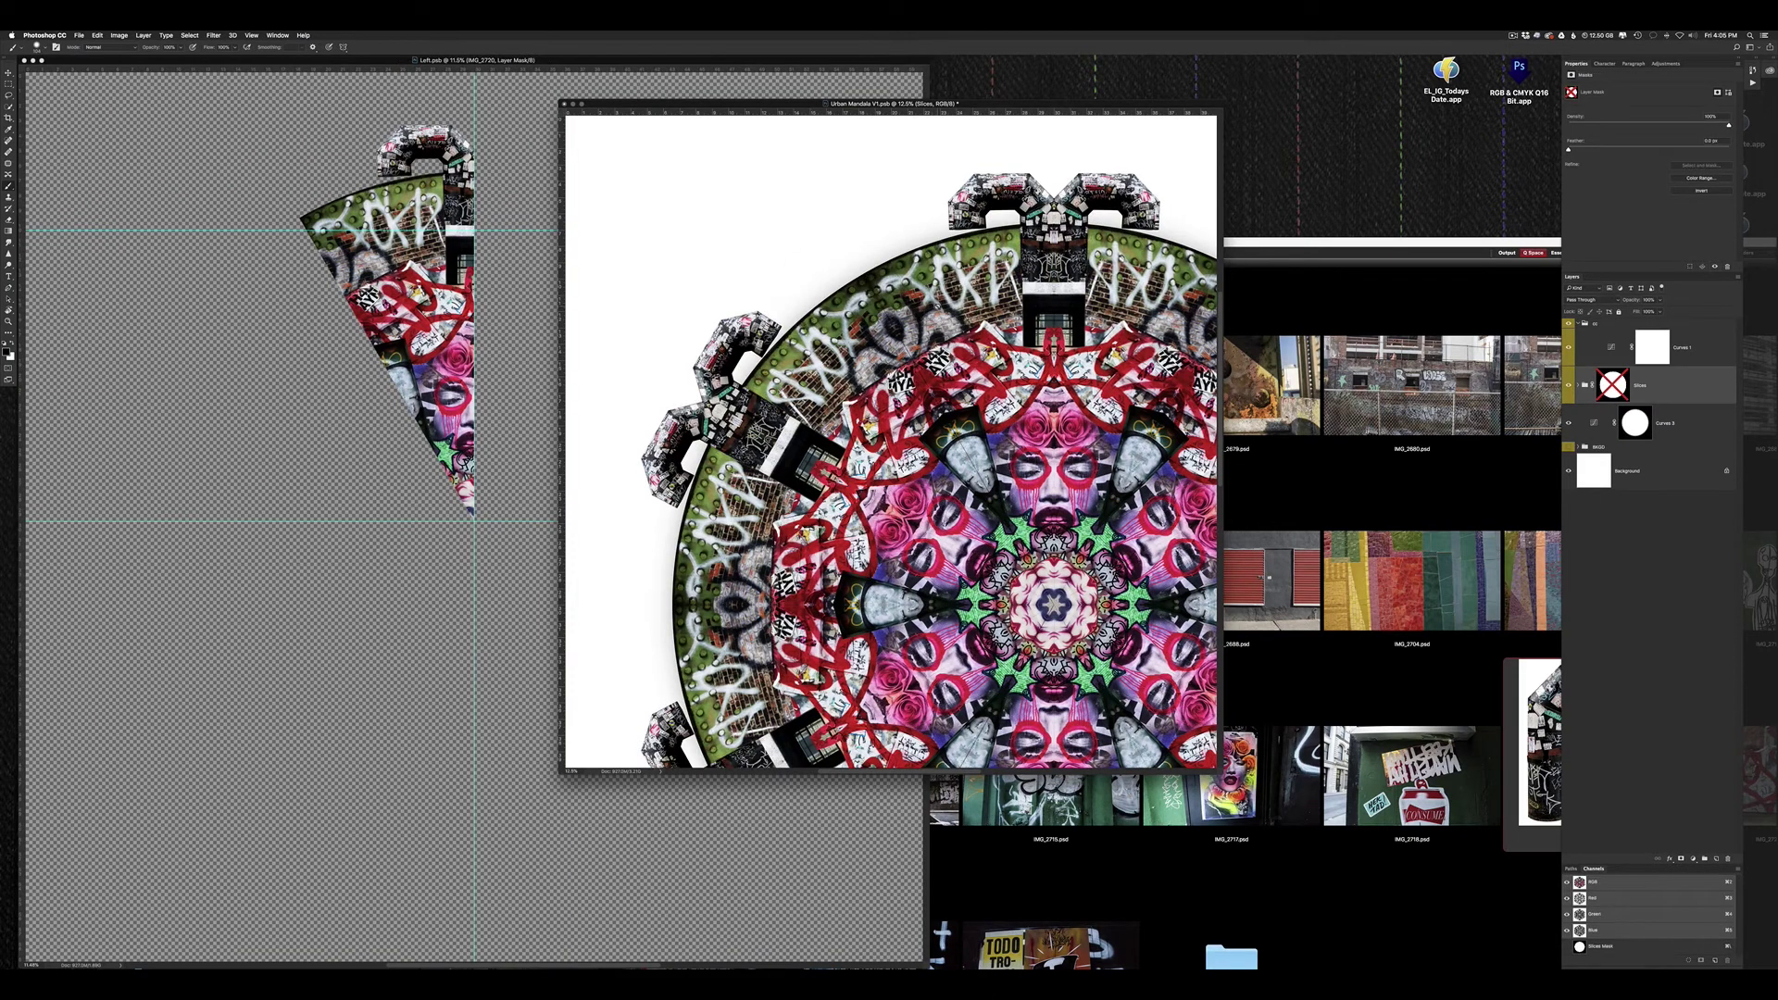
Open the red shutter photo full screen and straighten it slightly with Free Transform
double_click(1271, 580)
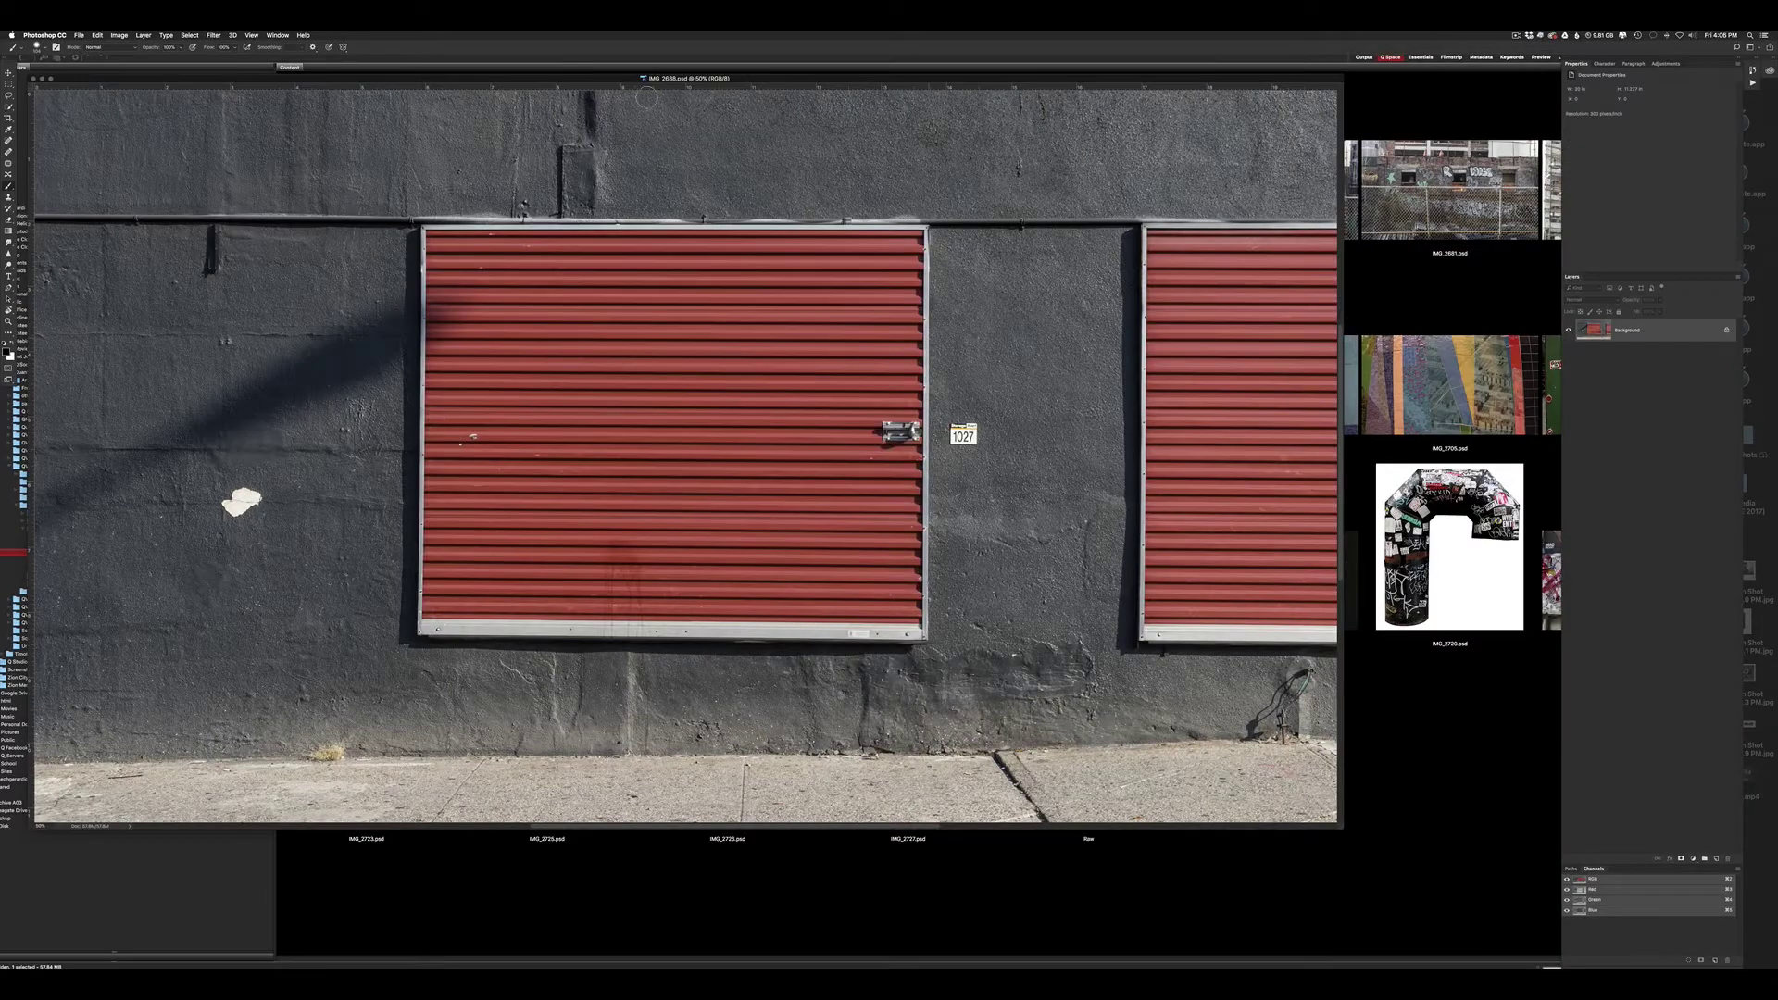
key(f)
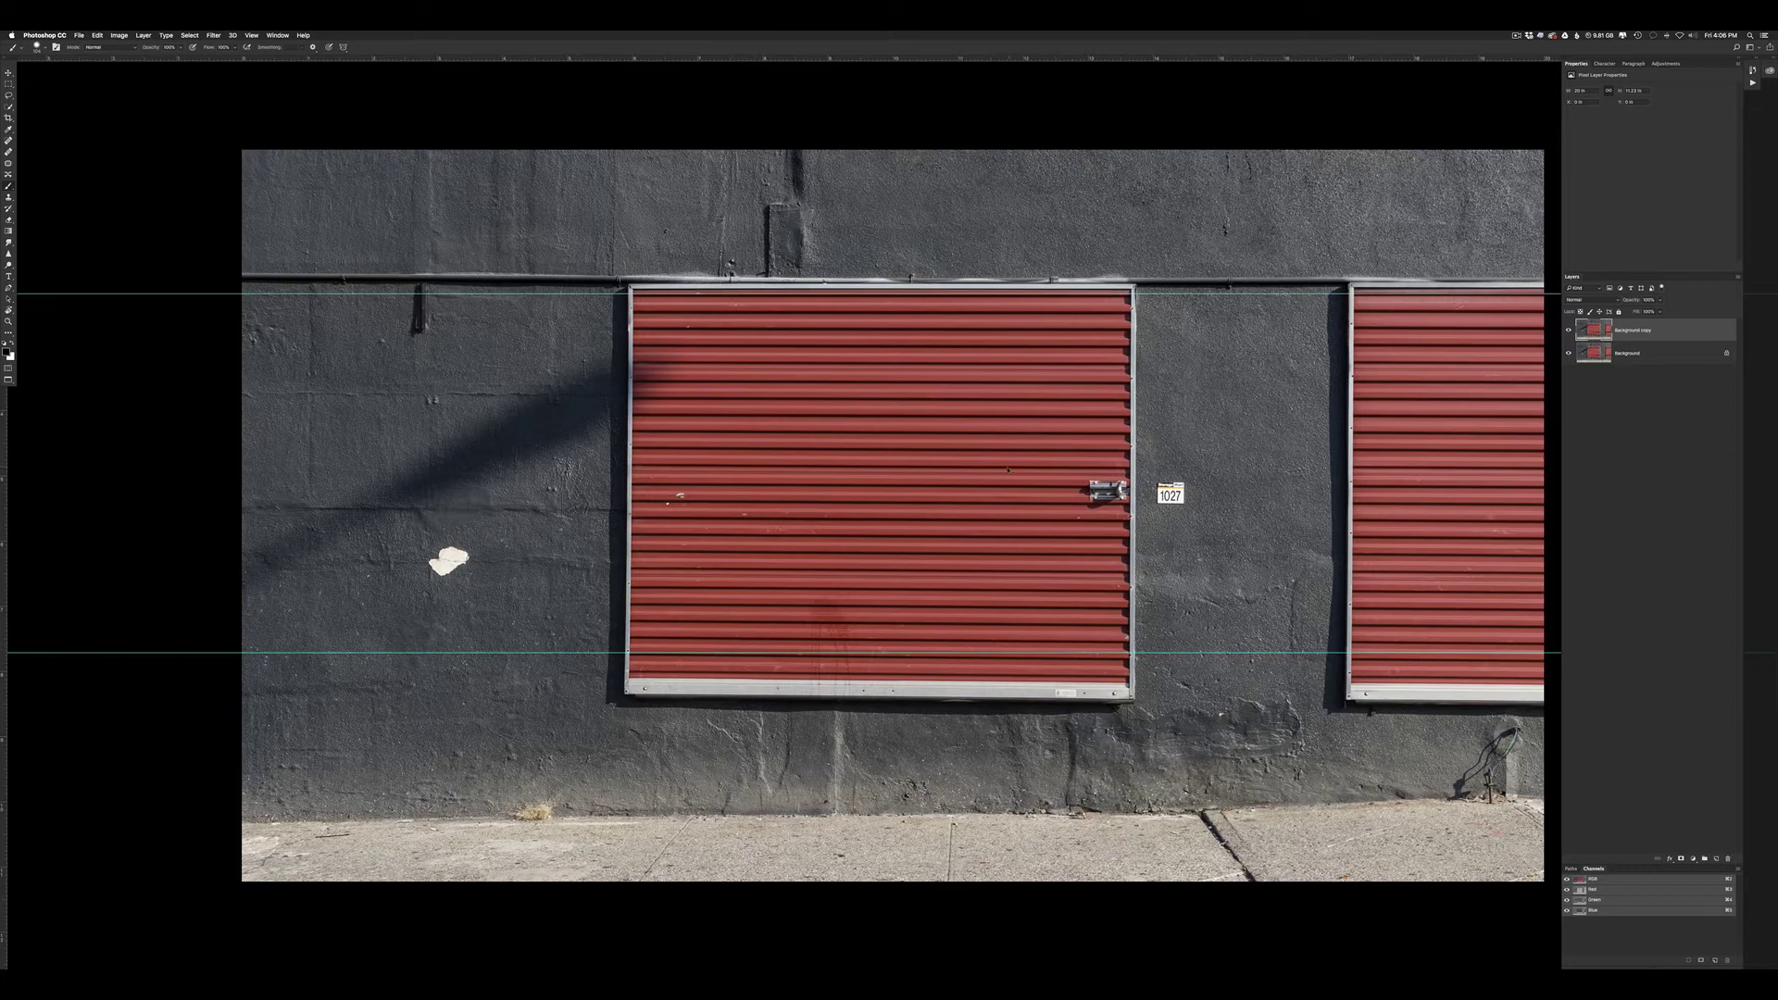
key(ctrl+t)
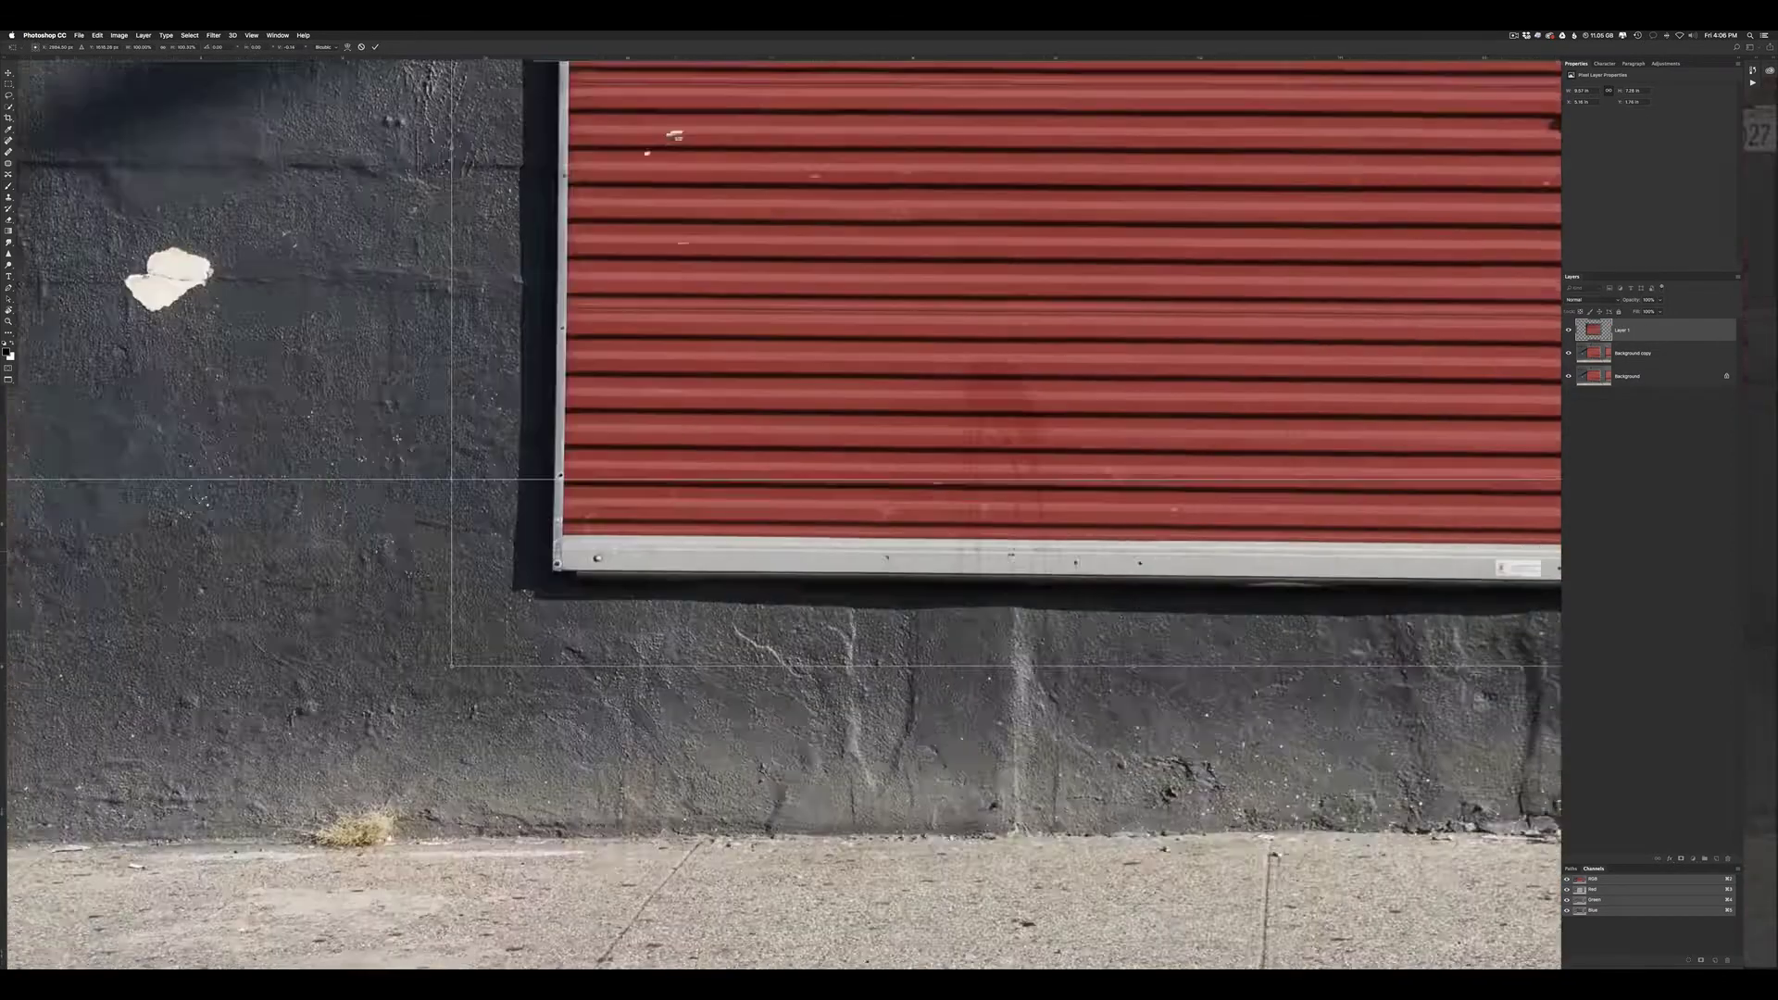
drag(1315, 689, 1299, 681)
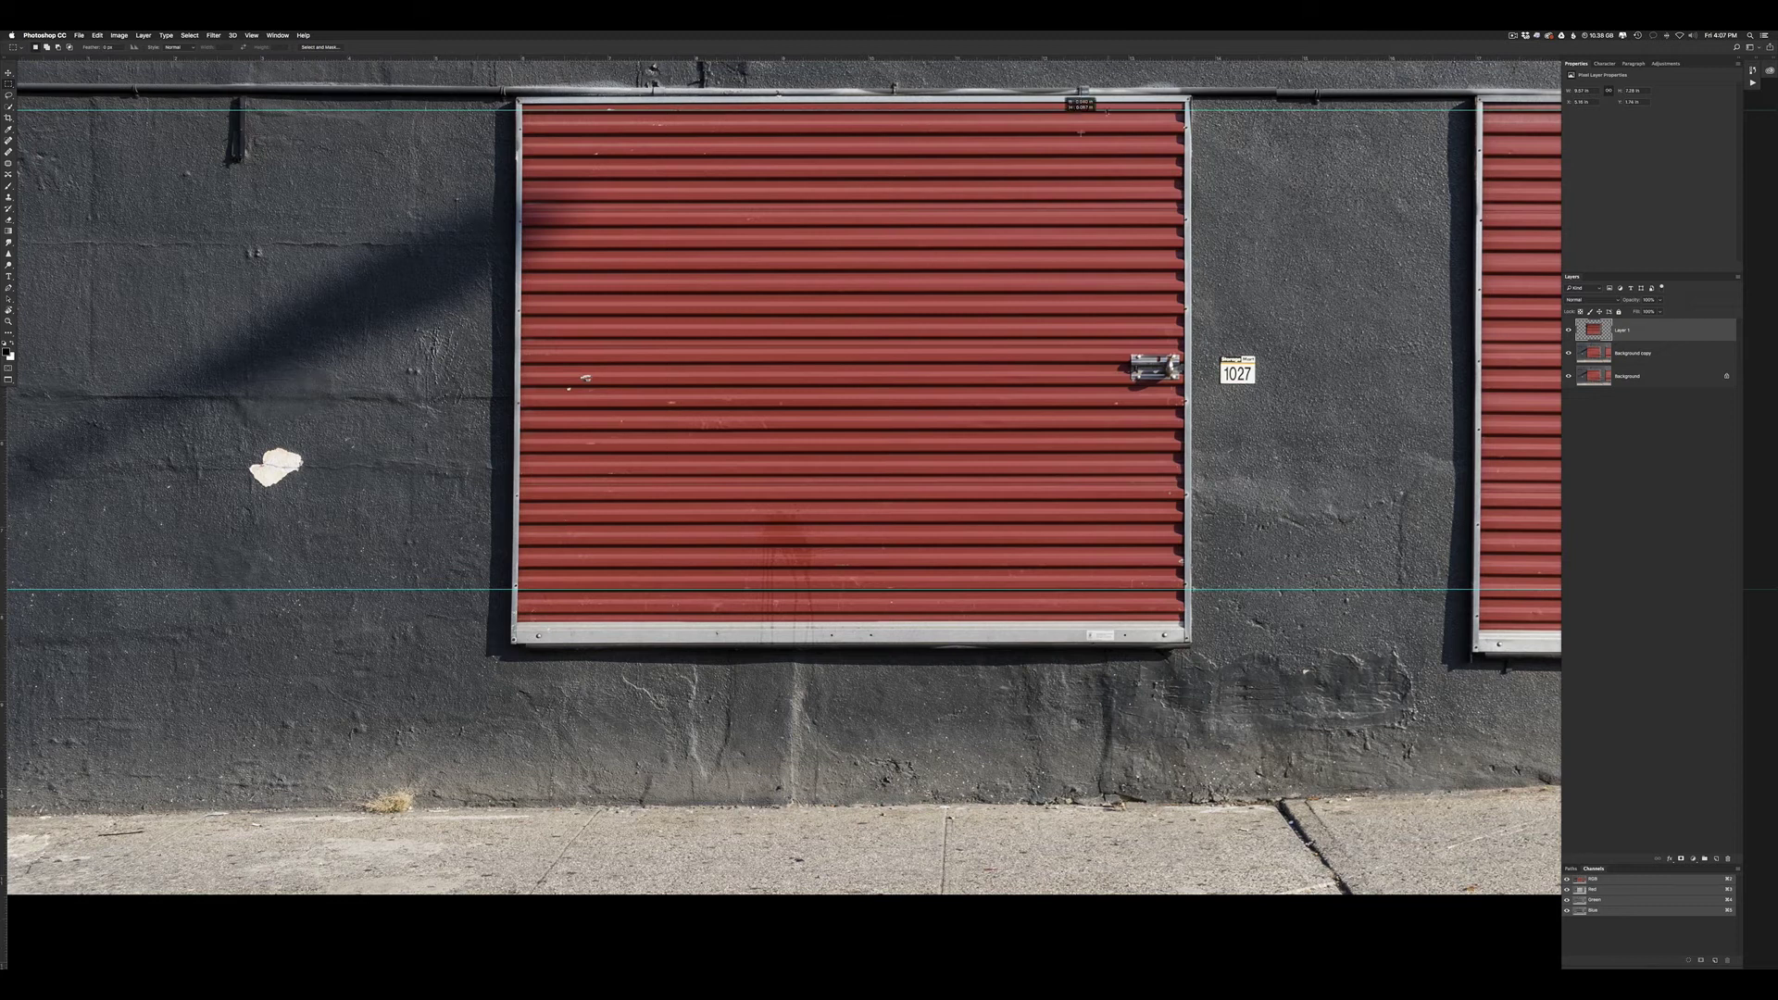
Copy the door area to its own layer and apply Polar Coordinates to the stripes
key(ctrl+j)
alt+click(1568, 330)
key(Escape)
click(1592, 333)
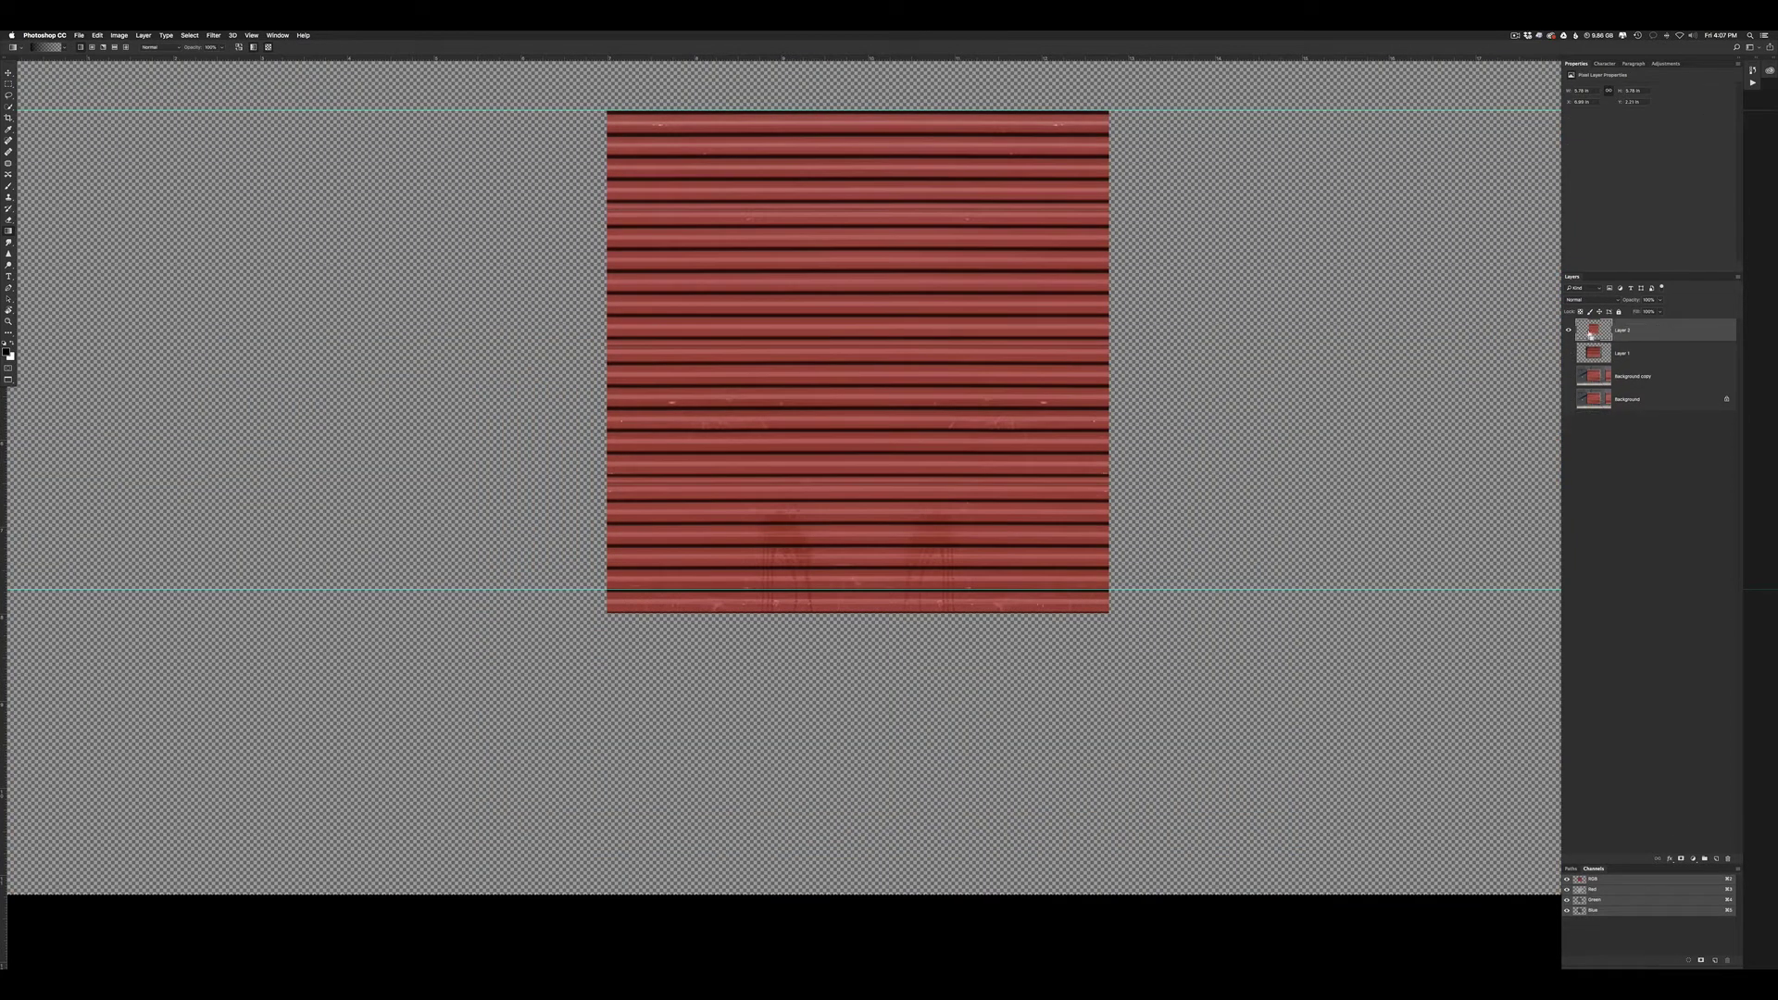
click(212, 35)
click(324, 172)
key(Return)
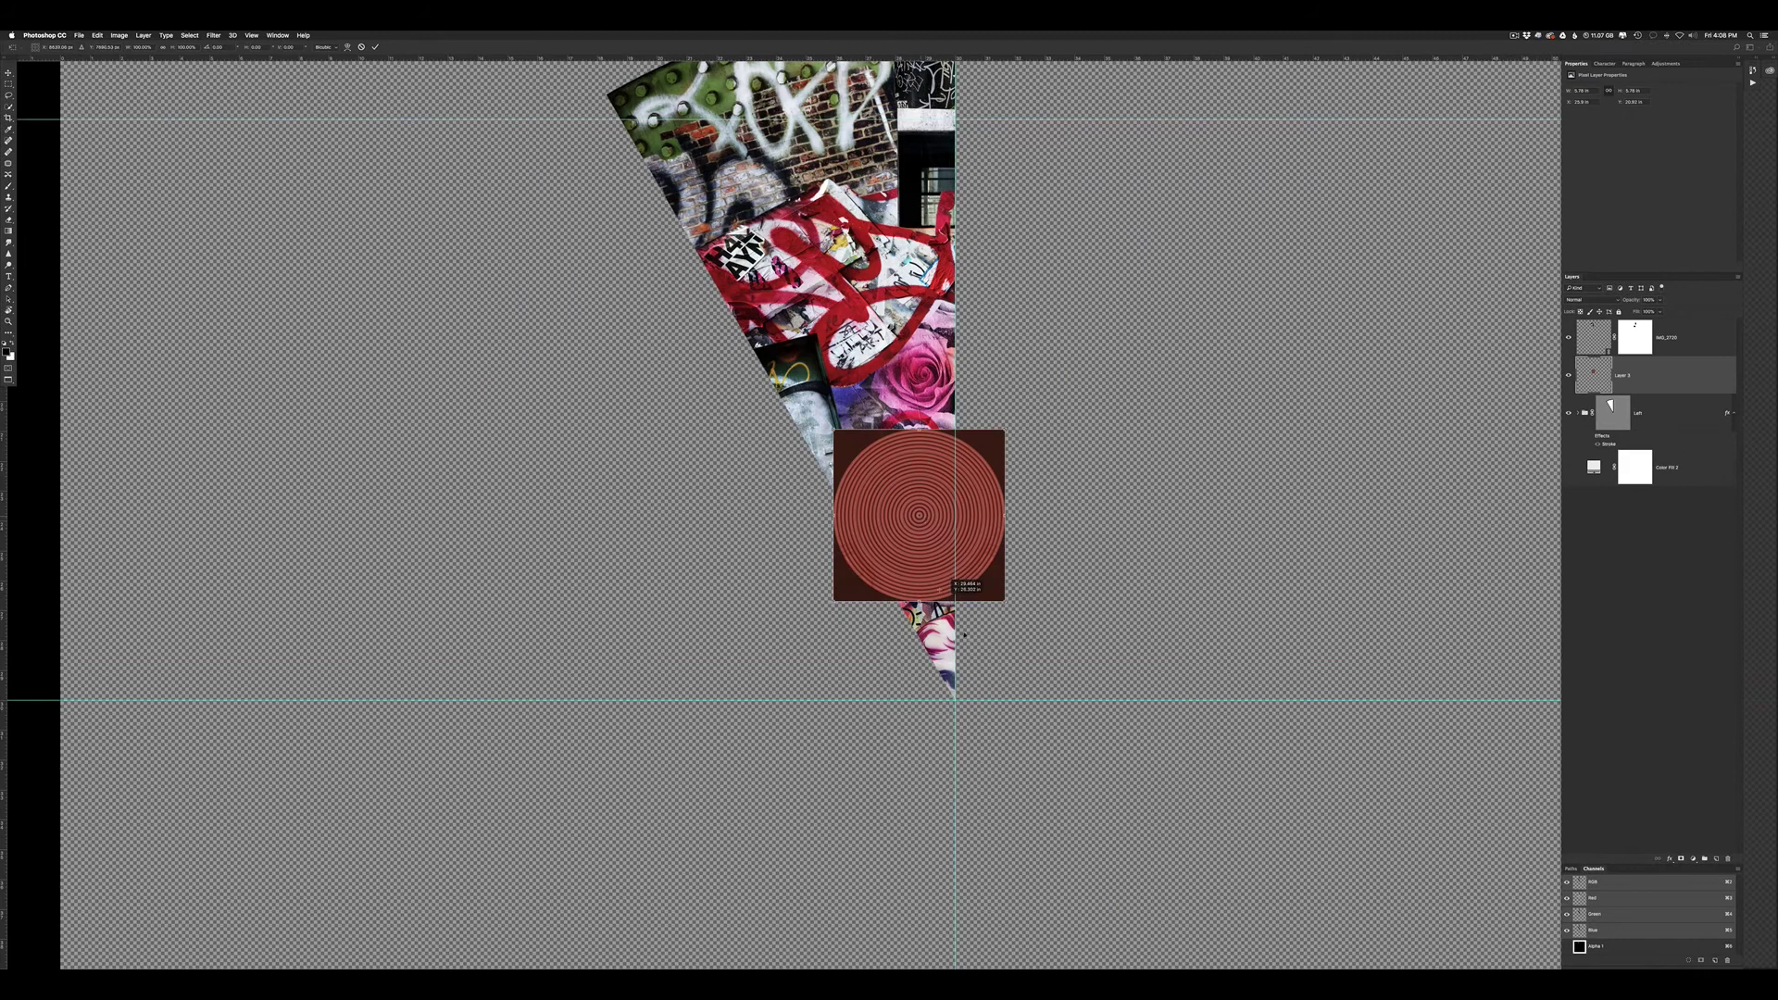
Centre the ring square on the guide intersection and commit its placement
drag(919, 516, 981, 727)
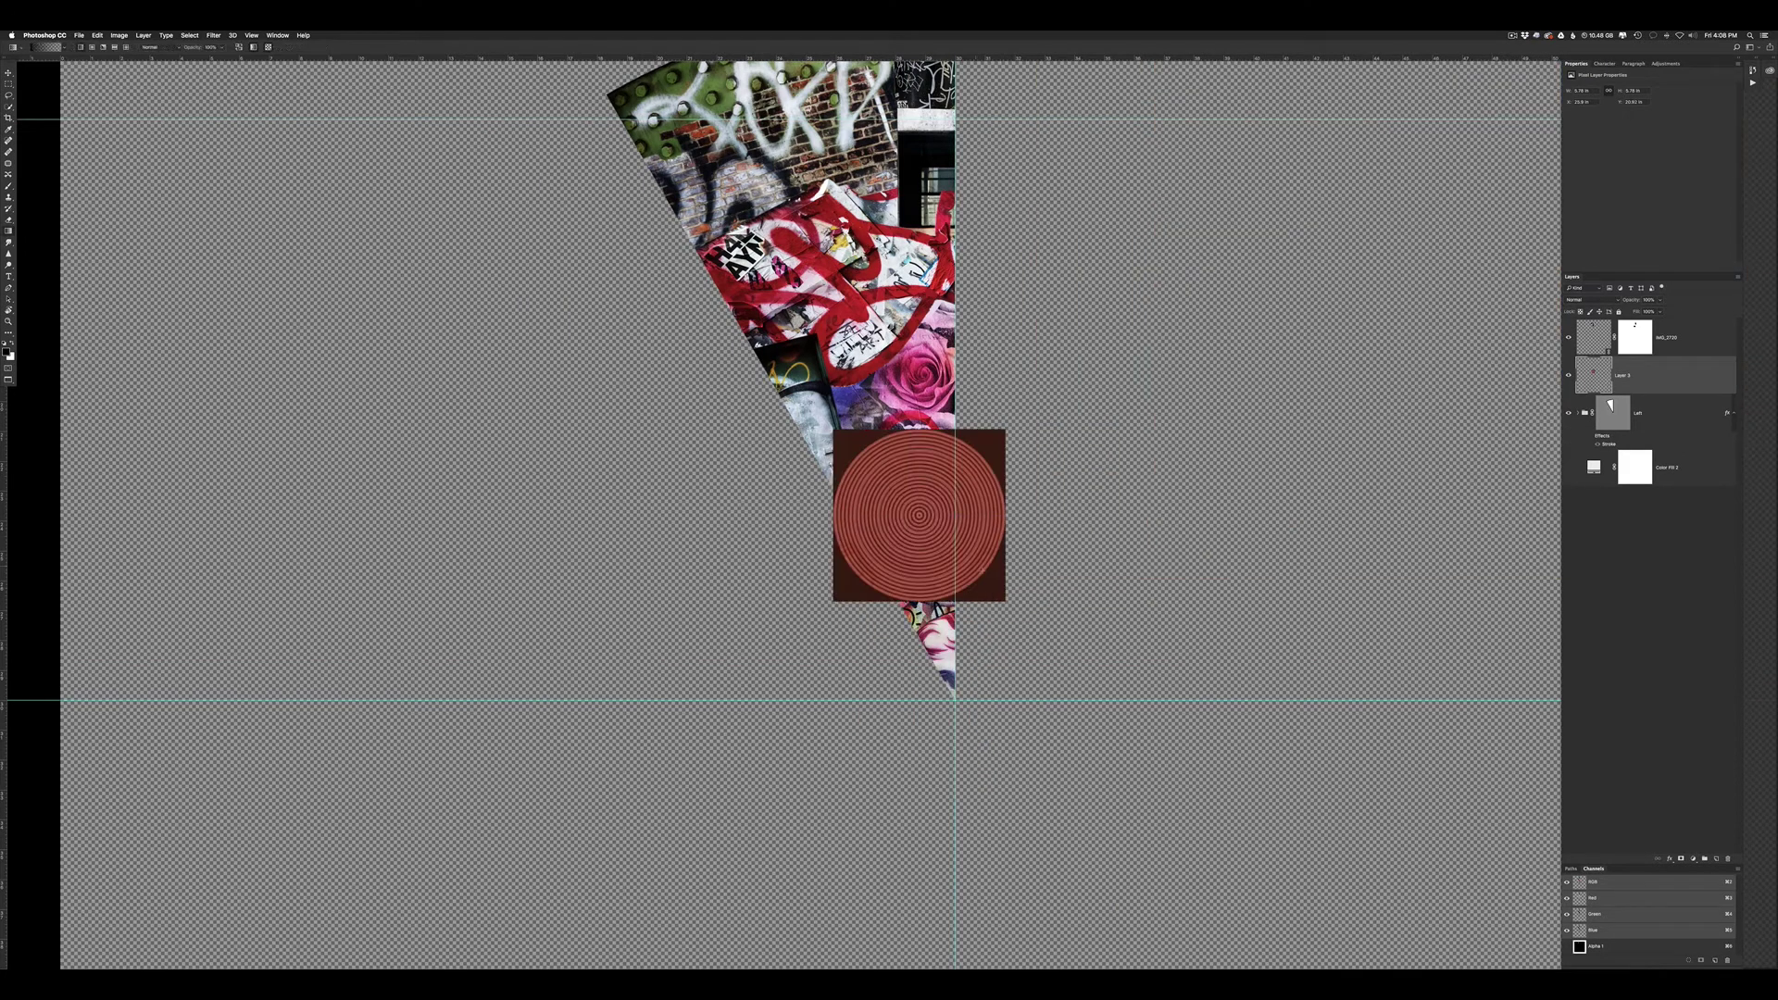
scroll(958, 700, up, 10)
key(Return)
scroll(999, 716, down, 10)
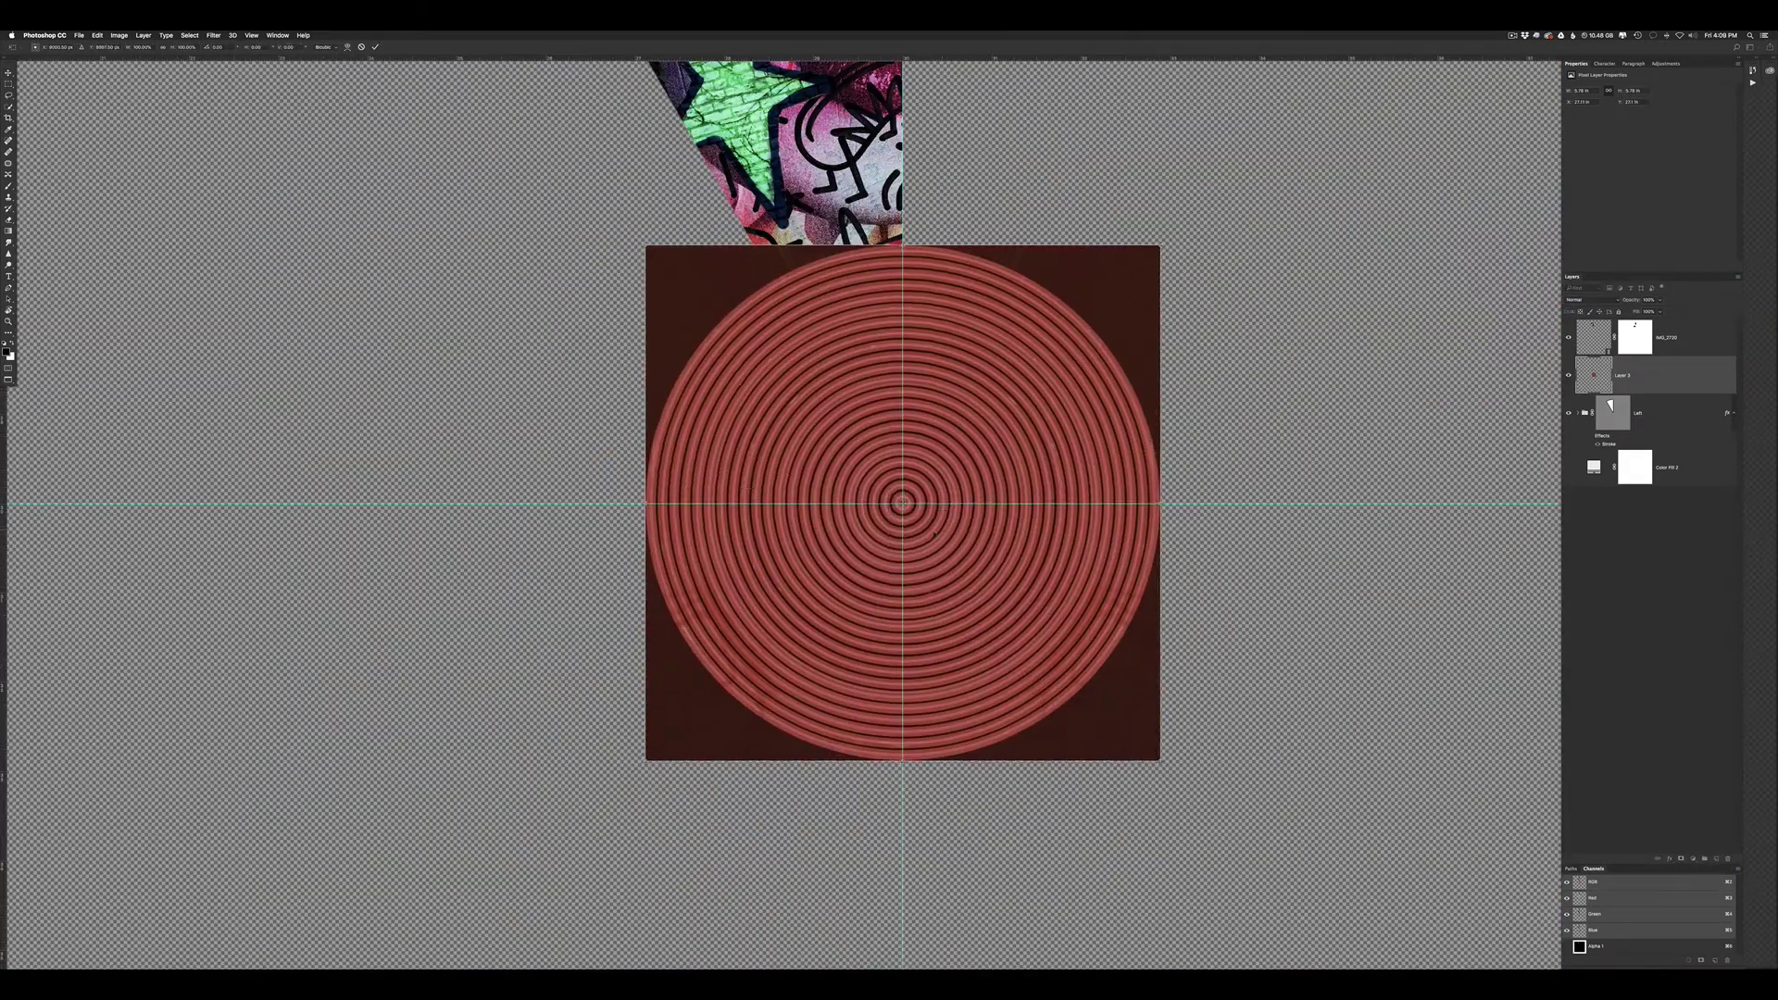
Move the ring layer into the wedge's clipped stack, set it to Soft Light and add a mask
mouse_move(1630, 375)
mouse_down()
mouse_move(1637, 641)
mouse_move(1630, 426)
mouse_up()
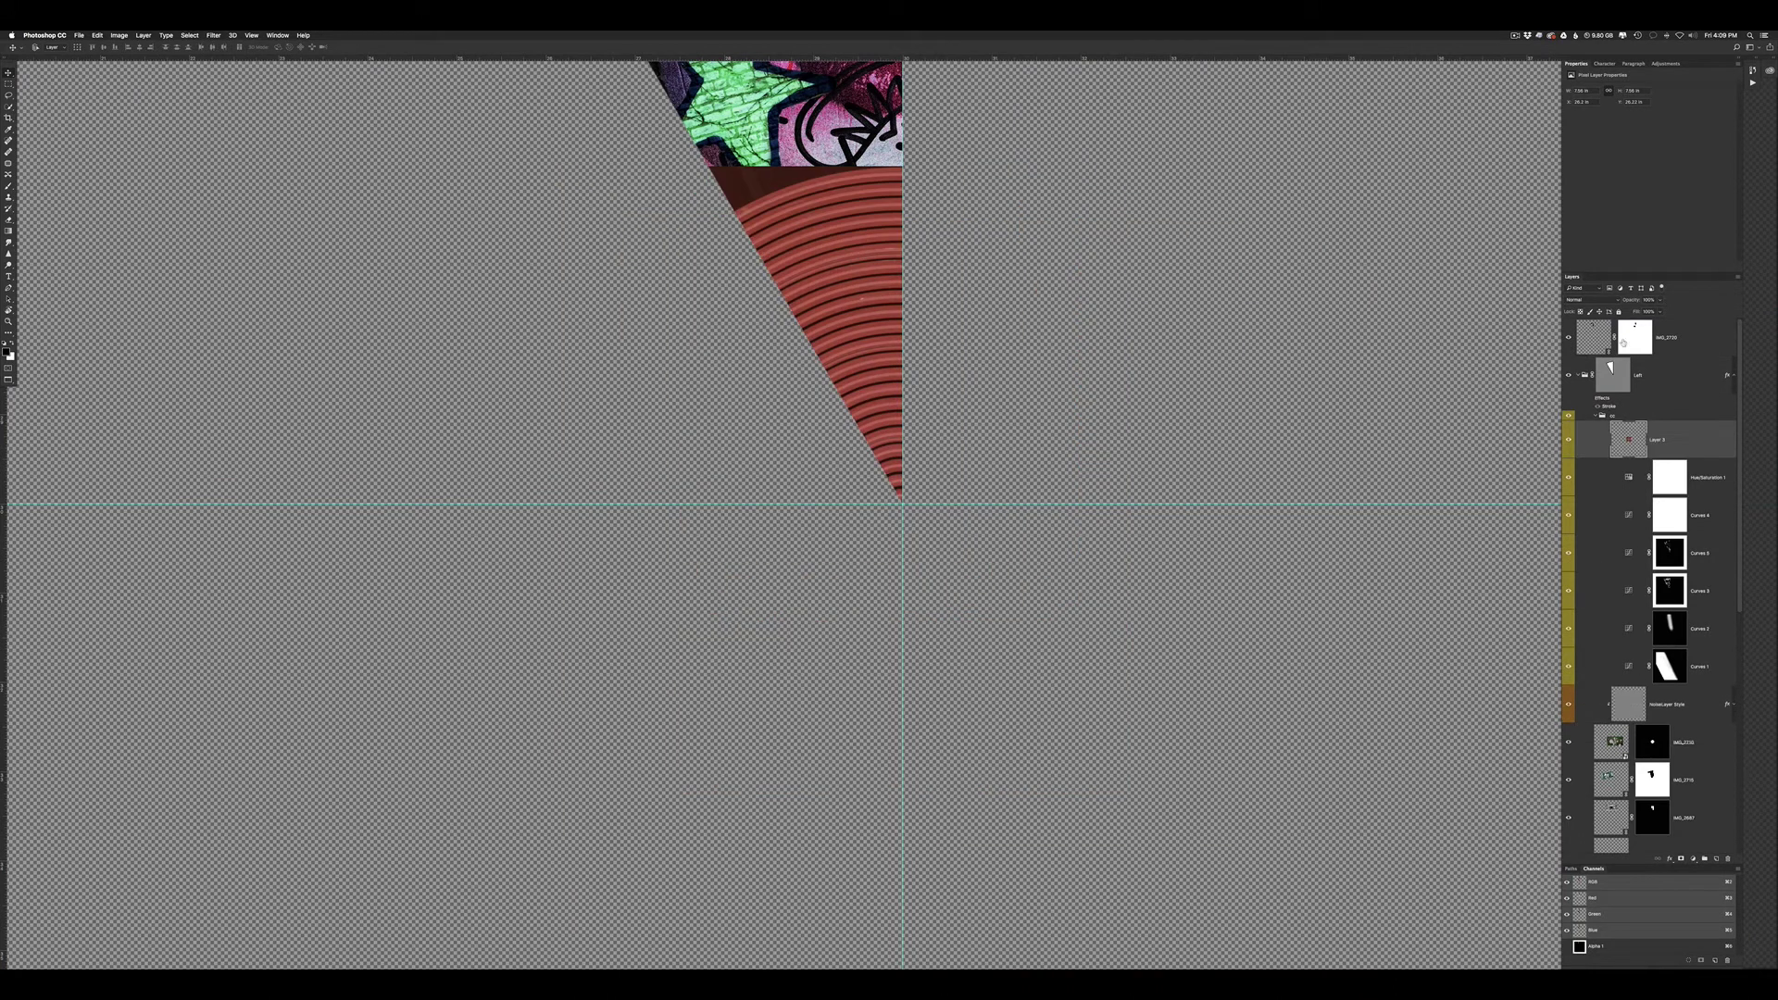
click(1577, 389)
key(ctrl+t)
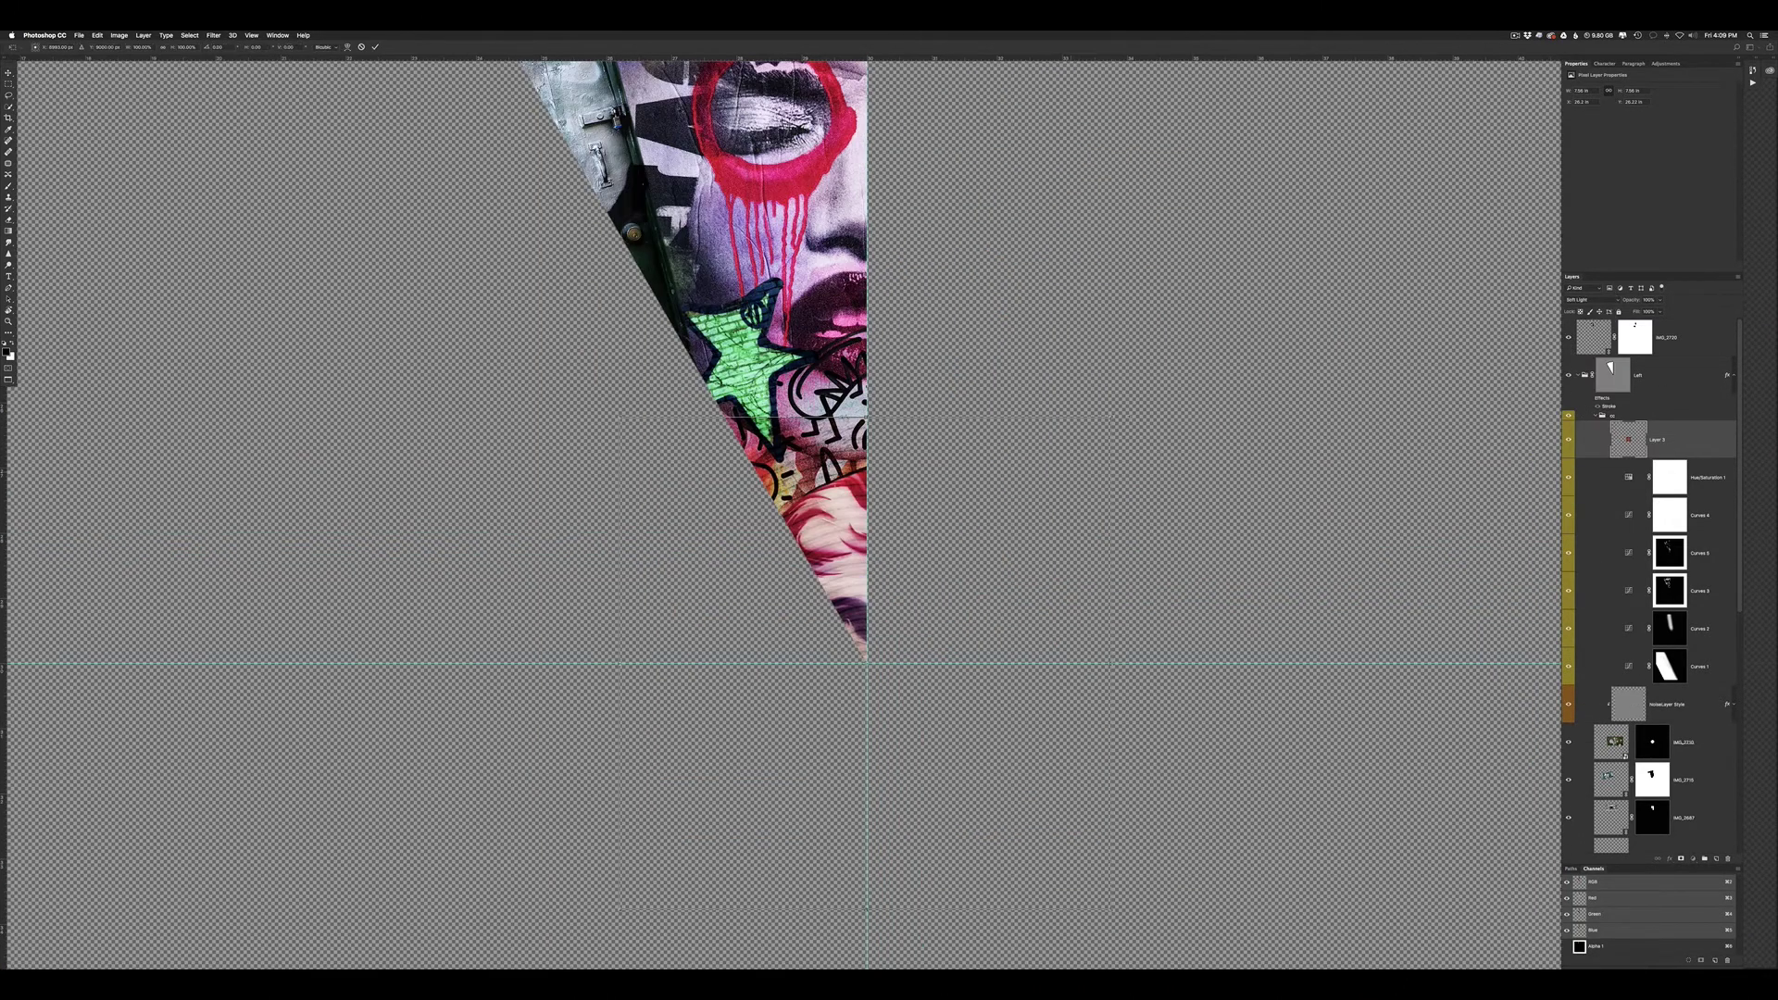
click(1680, 858)
key(b)
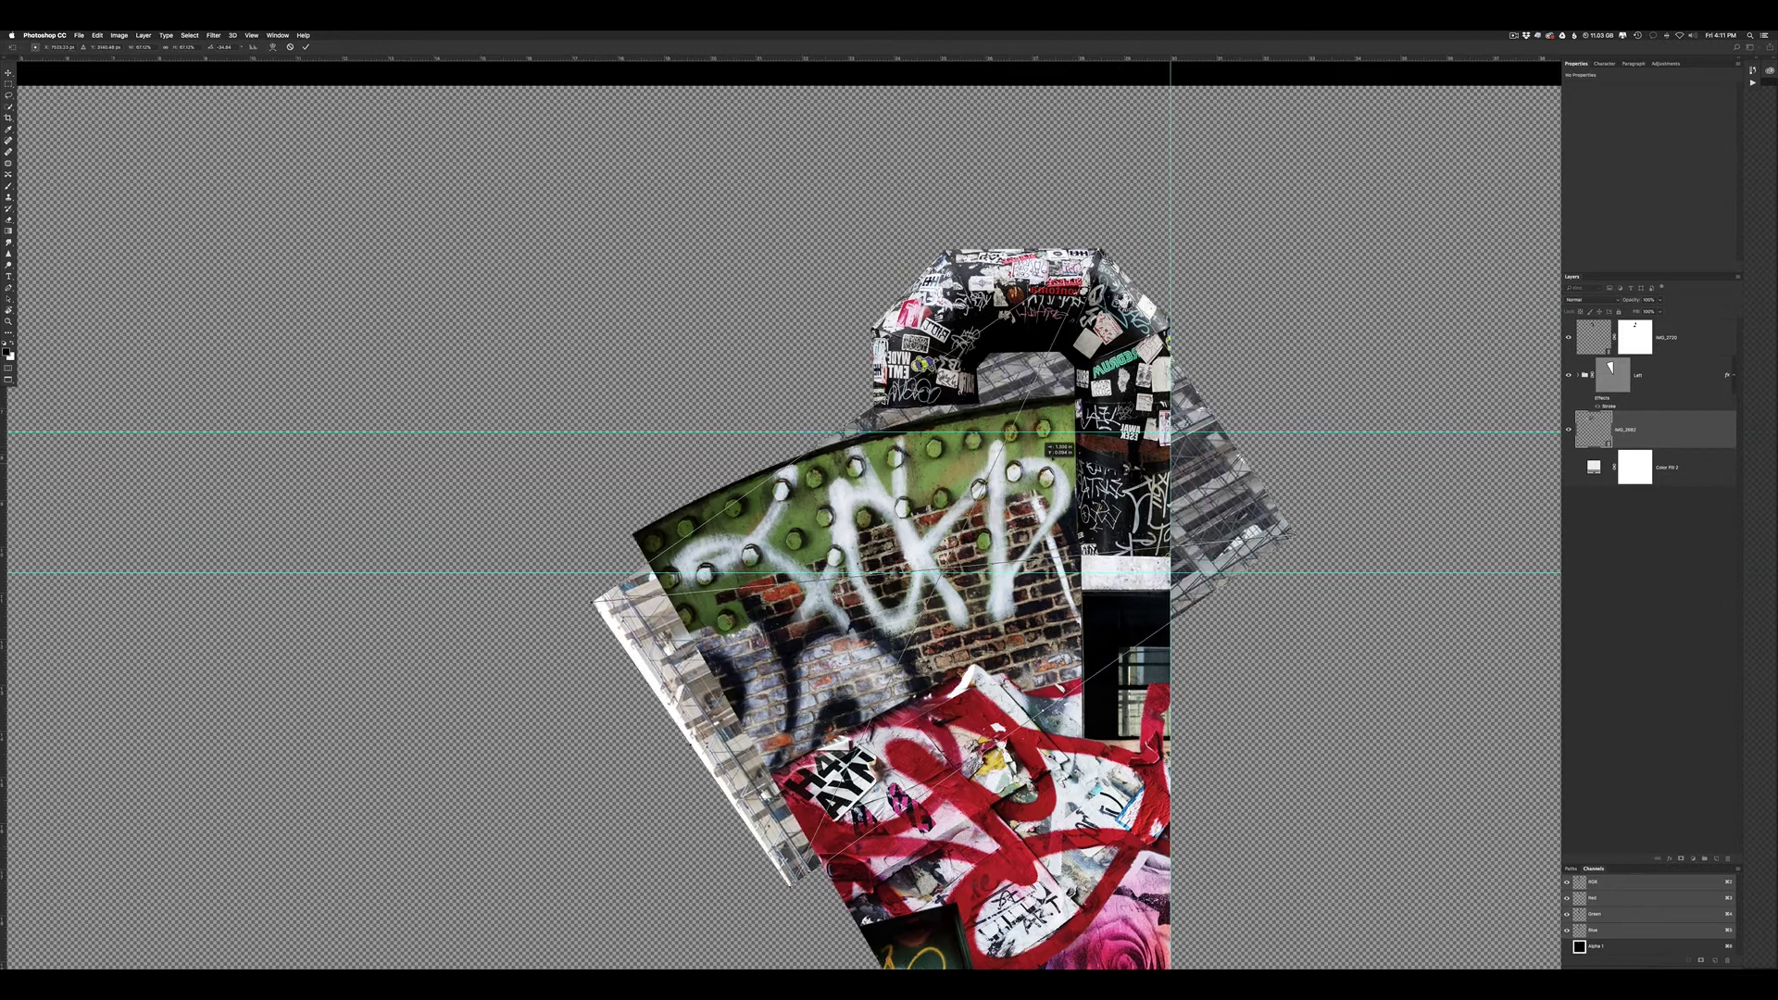
Rotate the scaffolding photo further and shift it down-right behind the wedge
drag(606, 789, 386, 787)
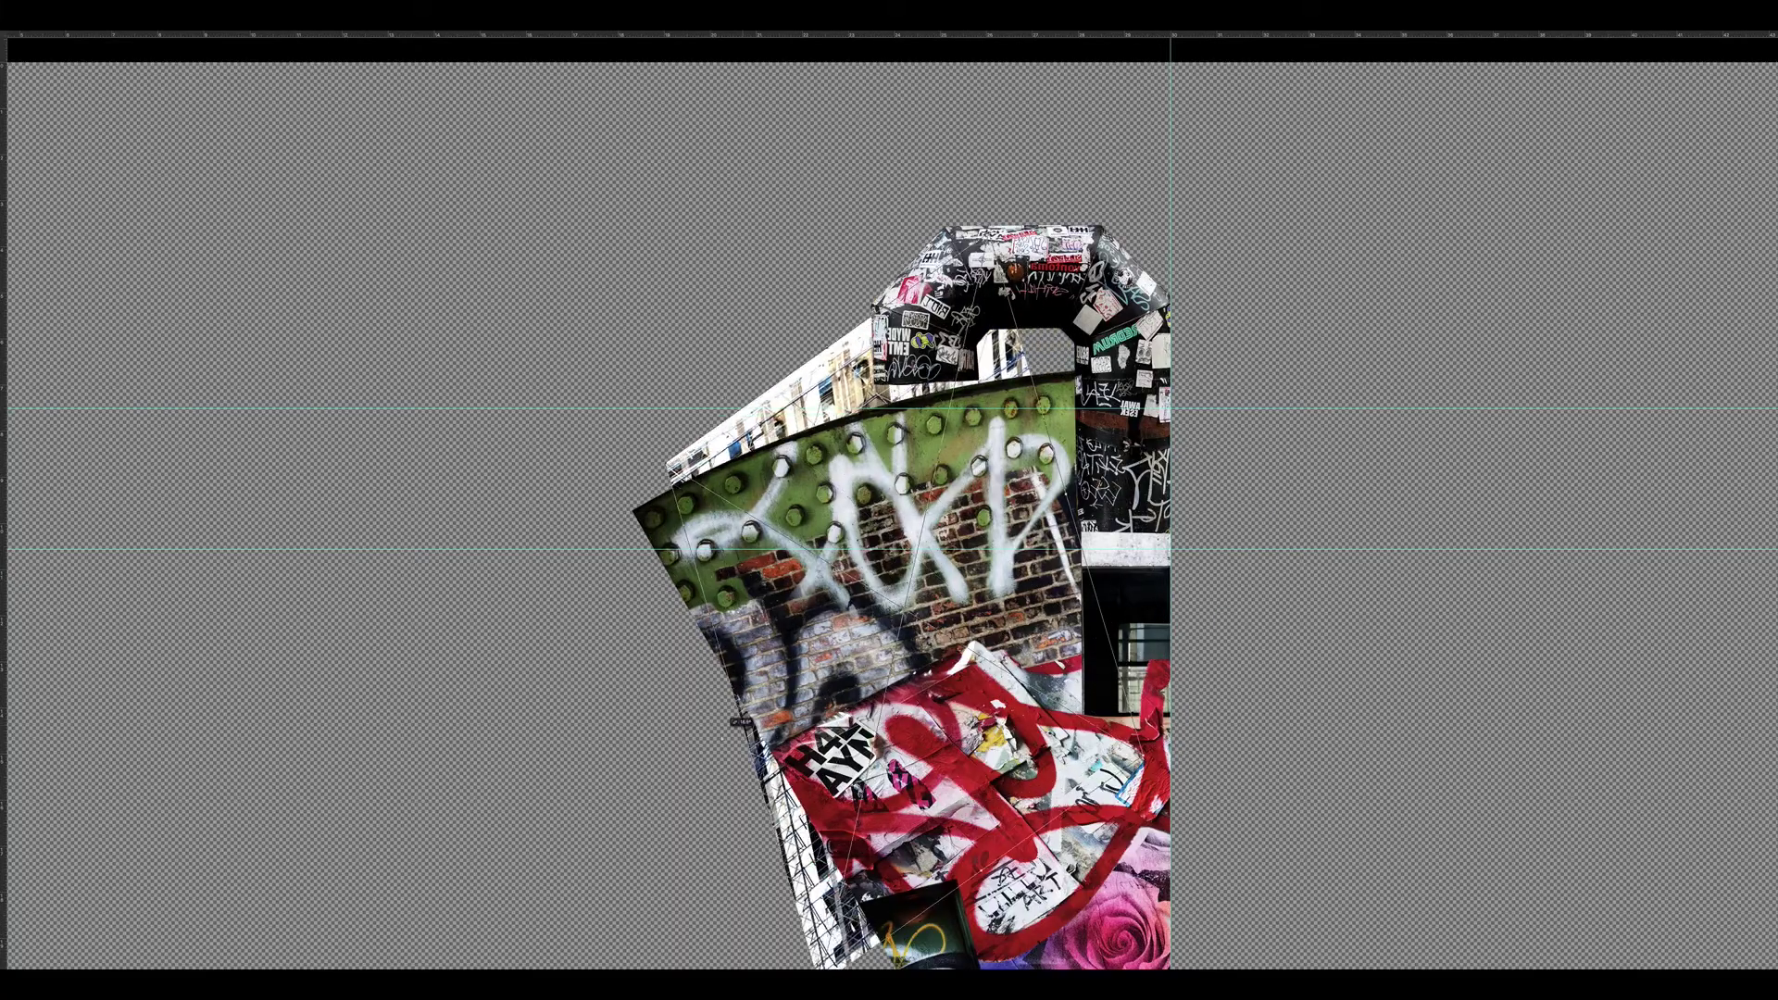
drag(738, 721, 734, 798)
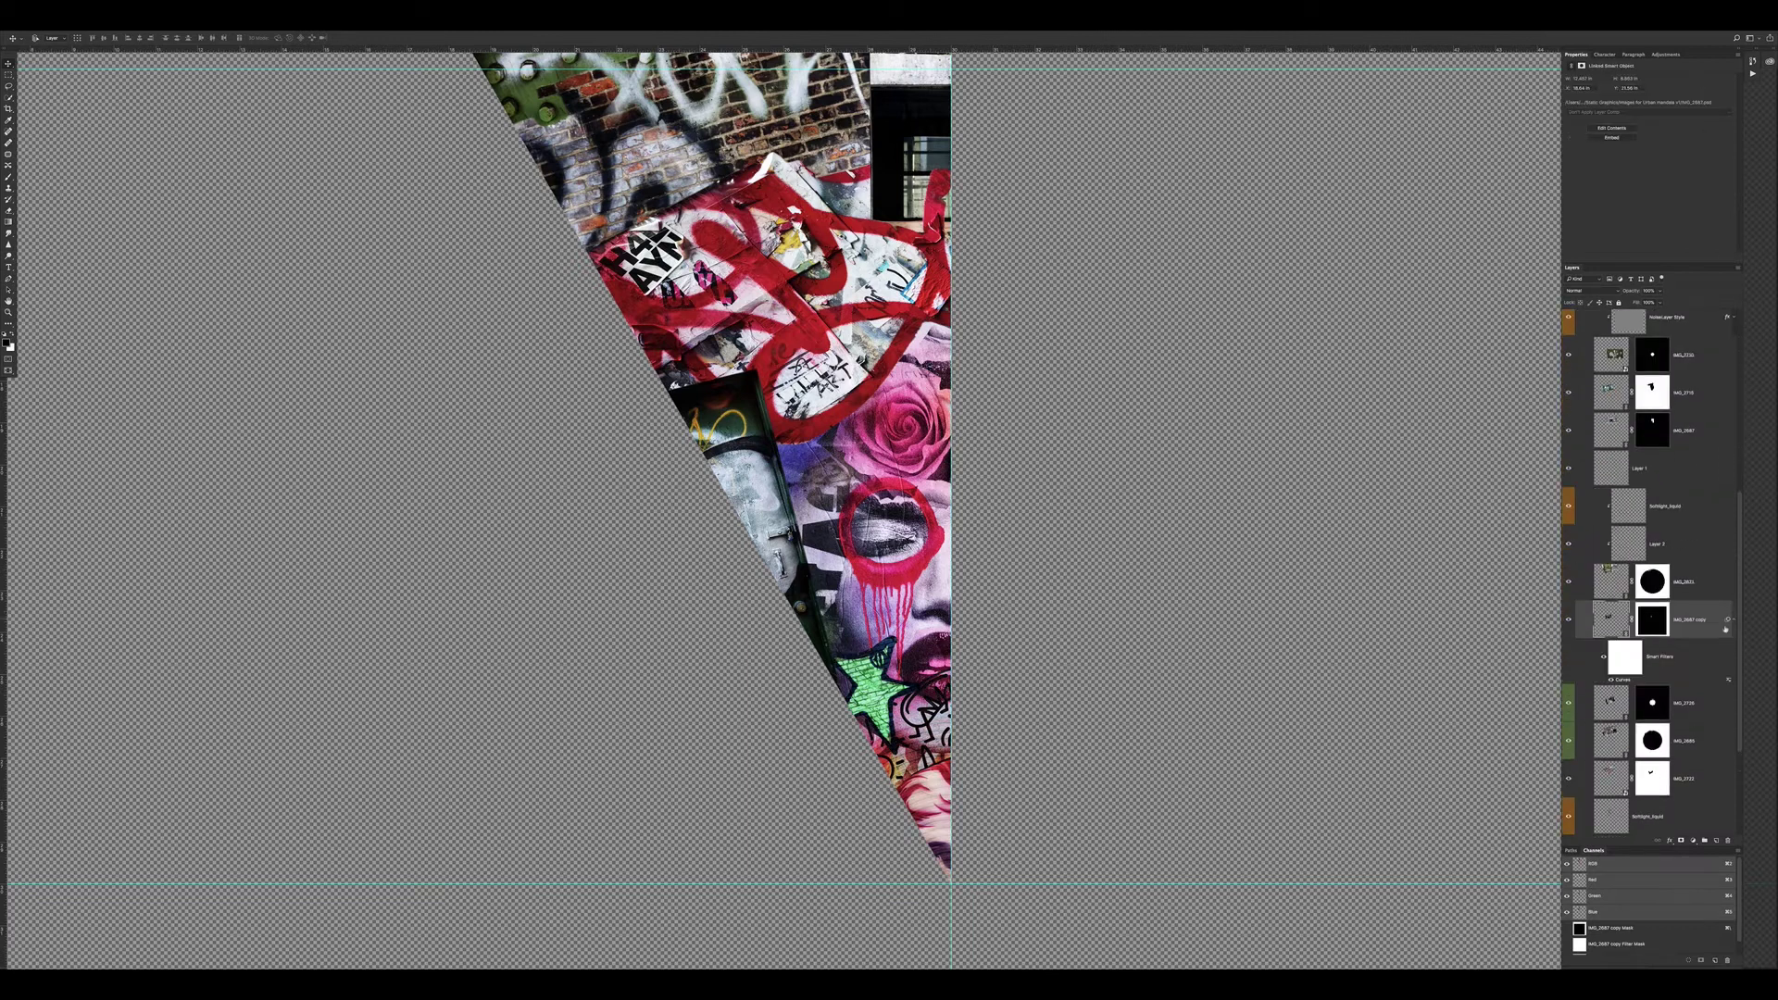
Confirm the Curves tweak and add a Hue/Saturation smart filter to the photo layer
key(Return)
key(ctrl+u)
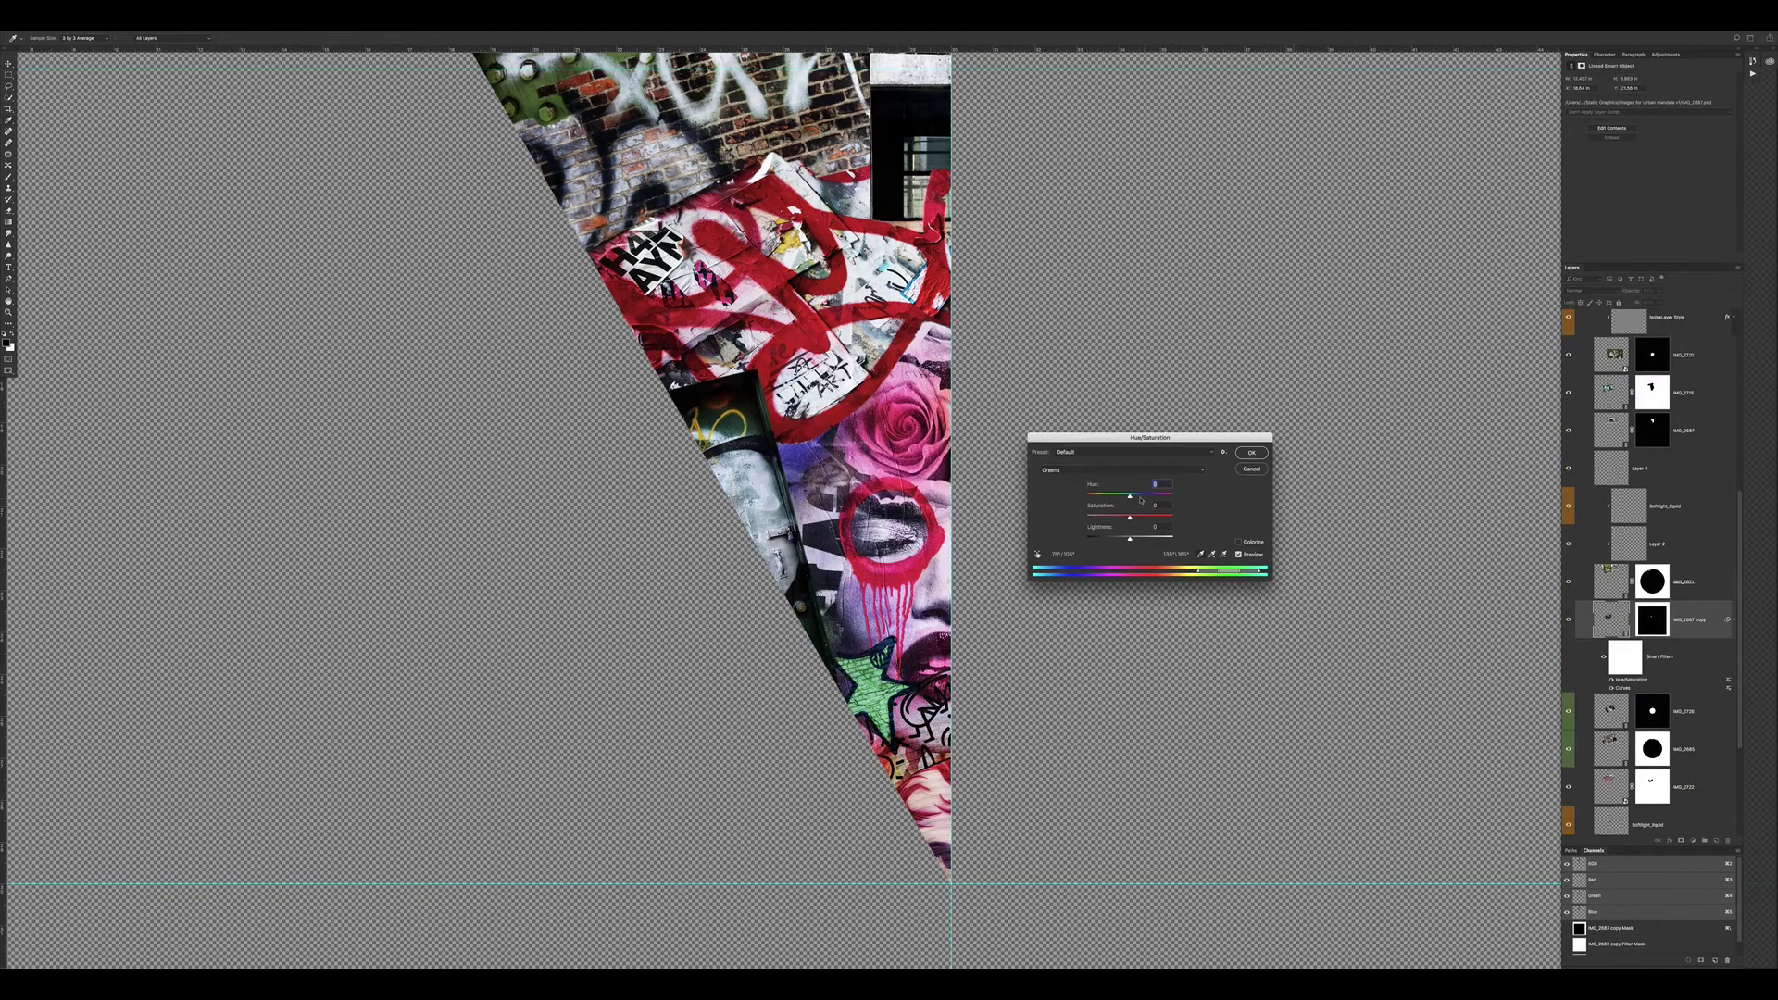
click(1251, 453)
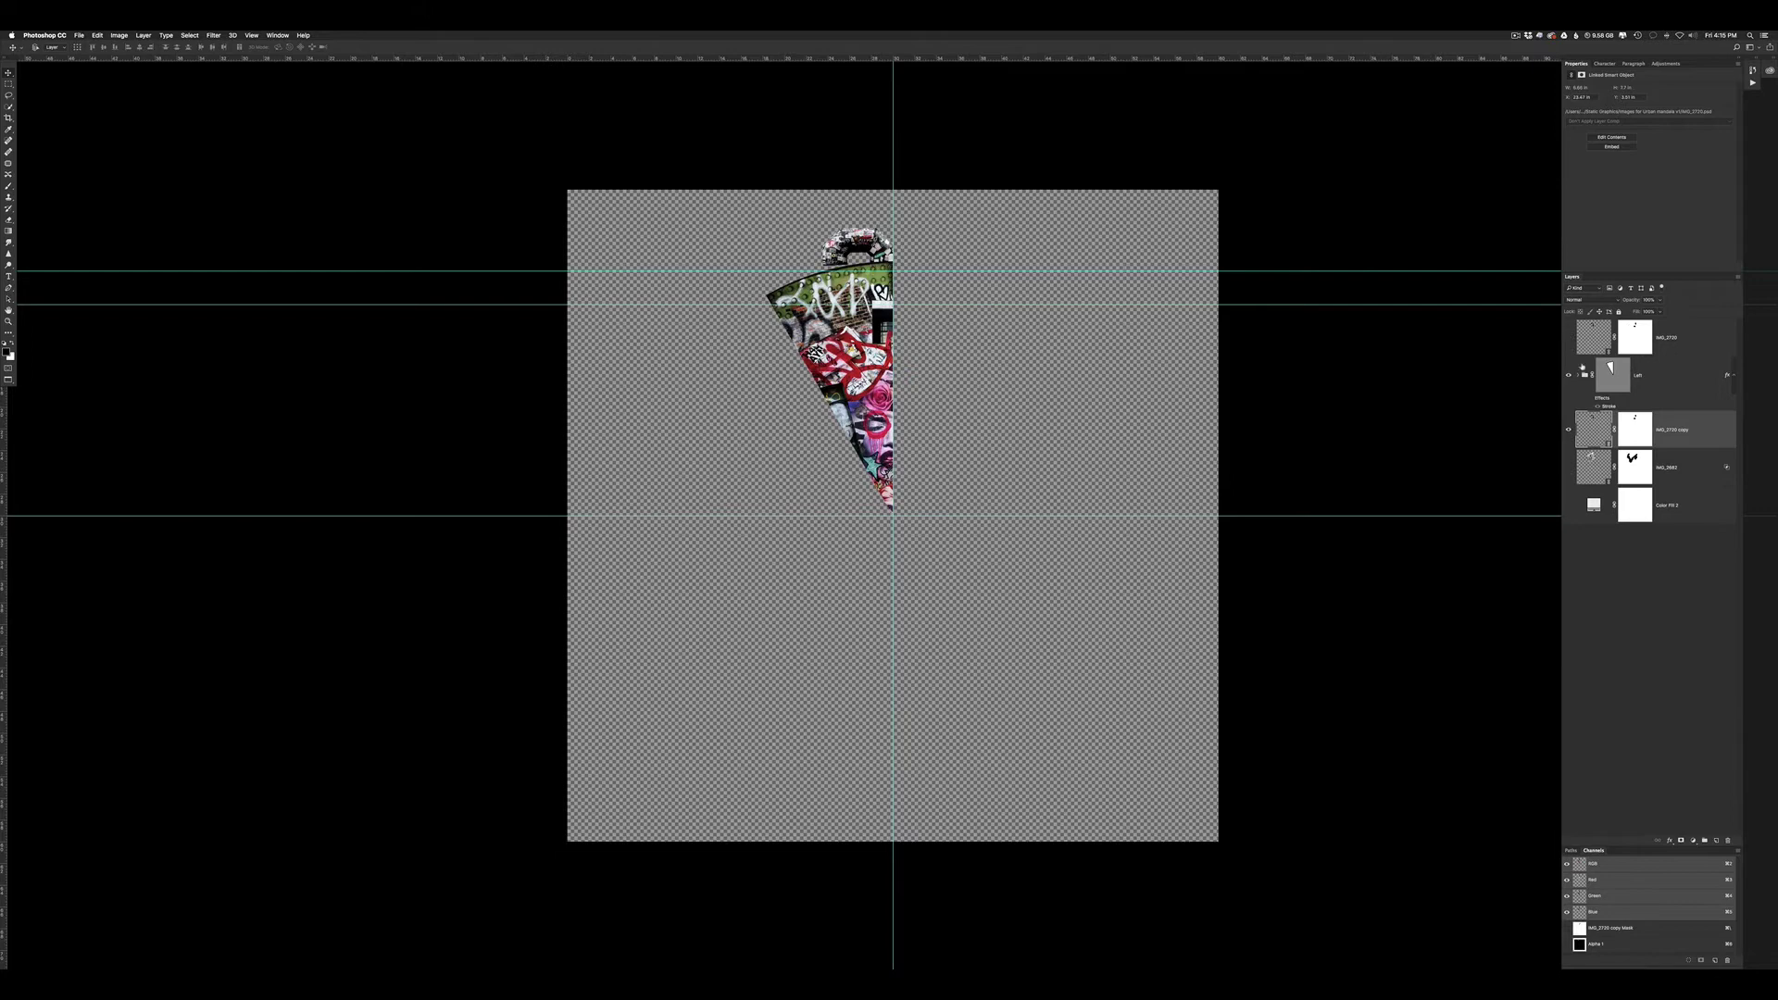
Enlarge the sticker arch piece to about 168%, nudge it up-right and trim it slightly
scroll(872, 237, up, 5)
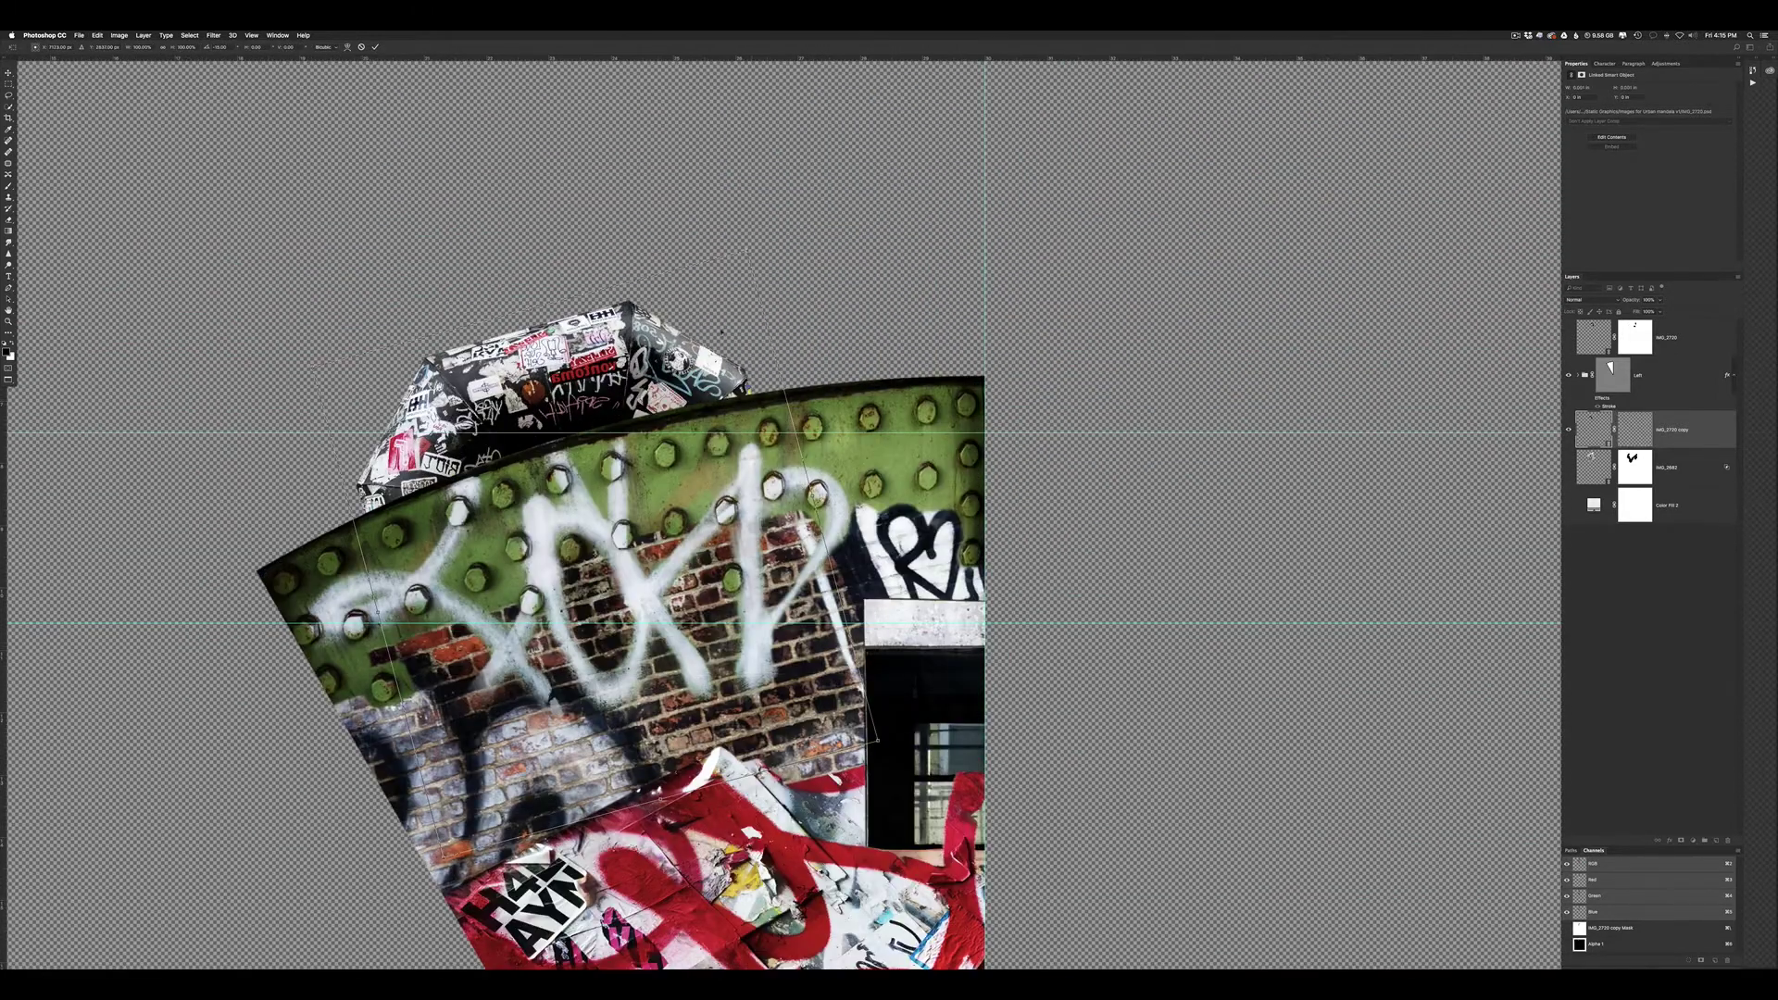
mouse_move(1102, 791)
mouse_down()
mouse_move(1023, 804)
mouse_move(613, 467)
mouse_up()
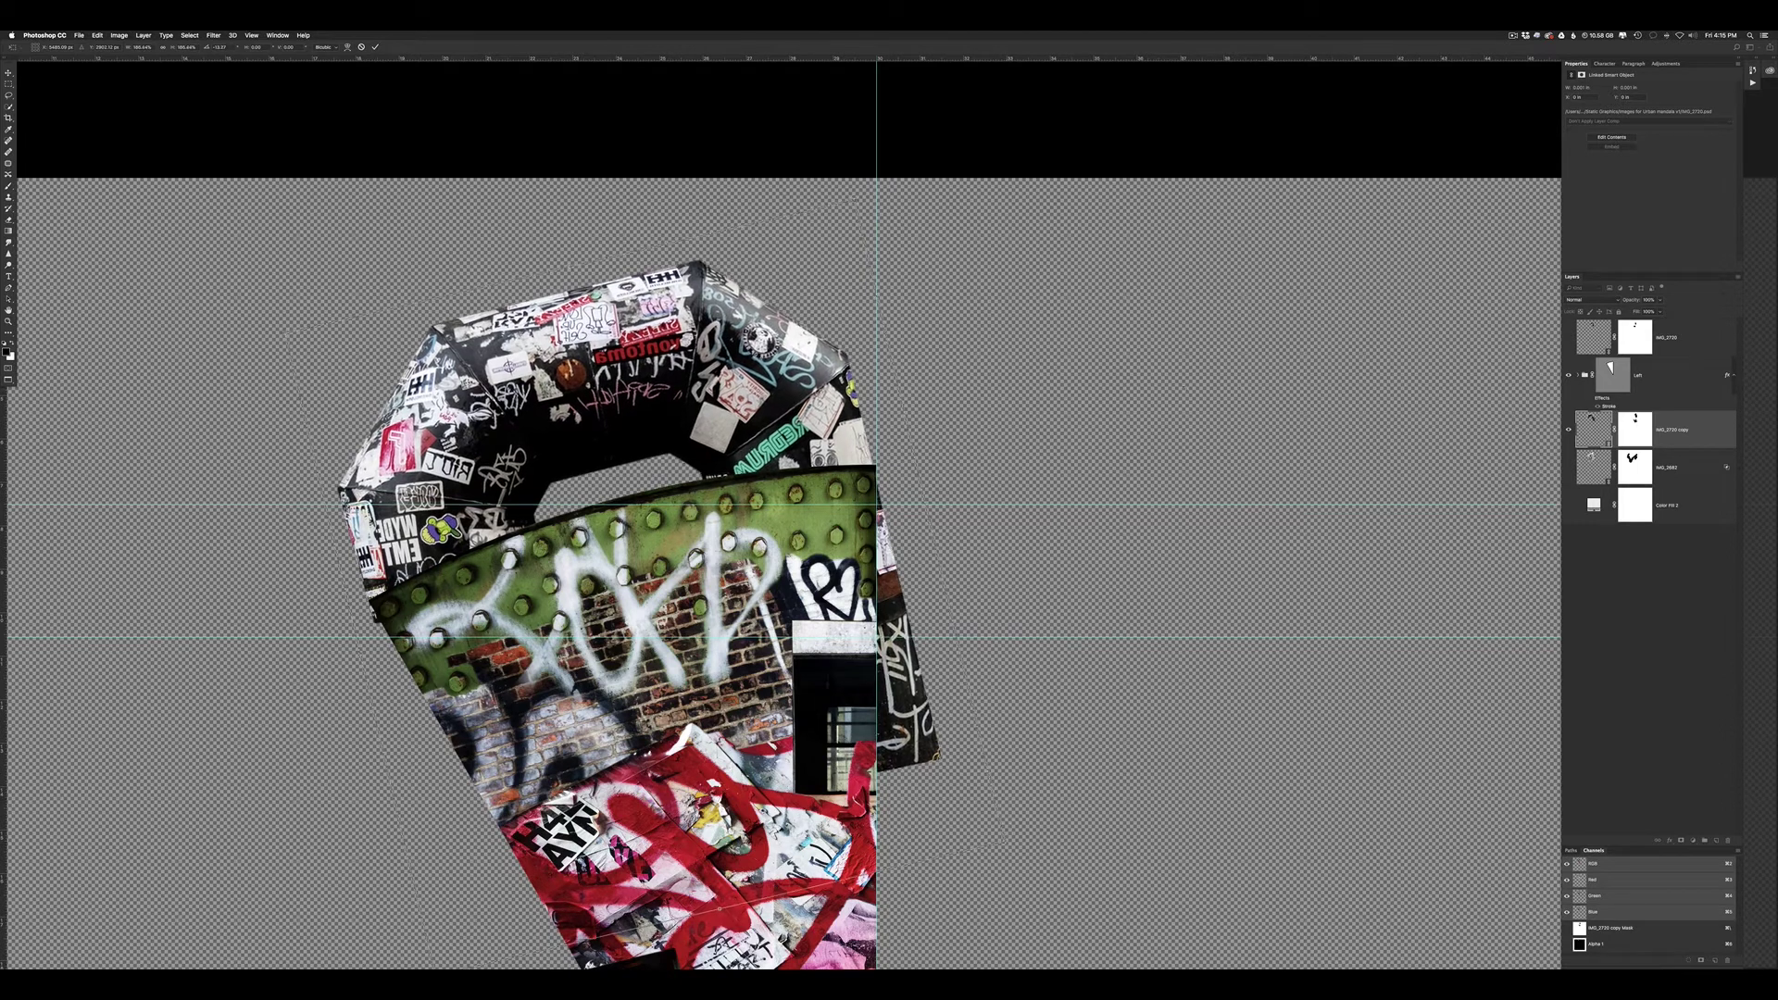
drag(613, 467, 618, 464)
drag(861, 211, 847, 221)
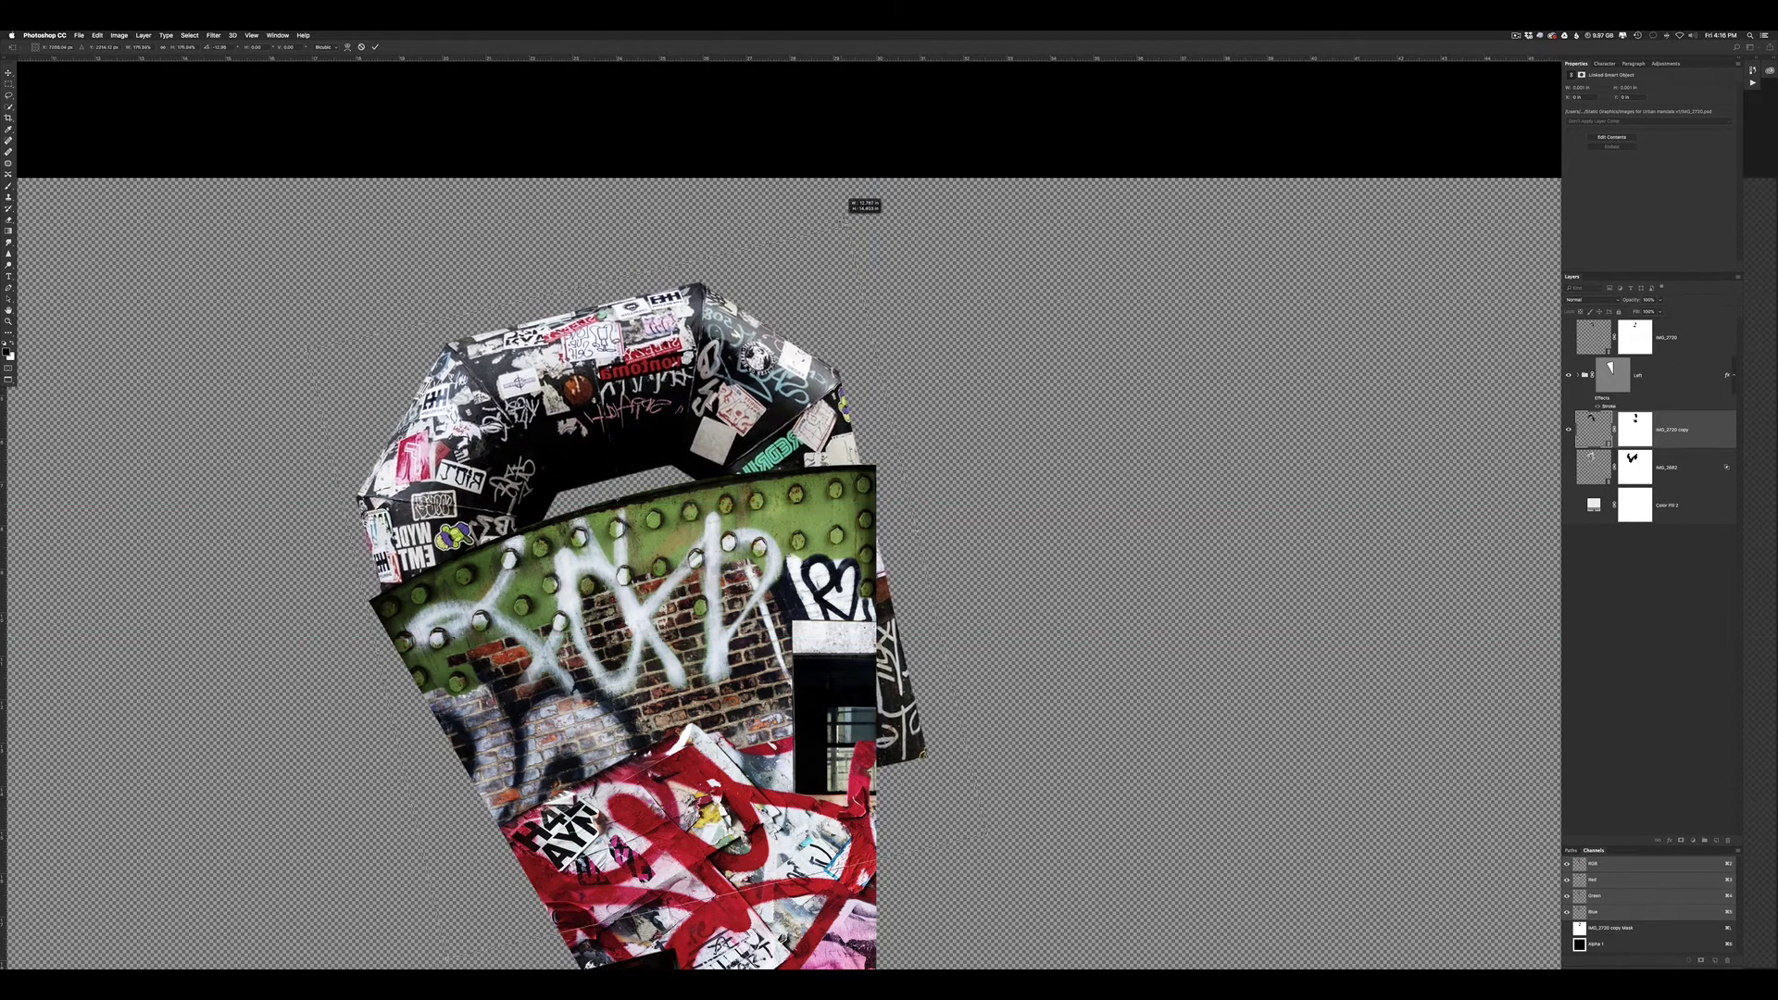
key(Return)
Toggle the arch piece's mask off and on, then add a Soft Light layer named Softlight_liquid
shift+click(1634, 428)
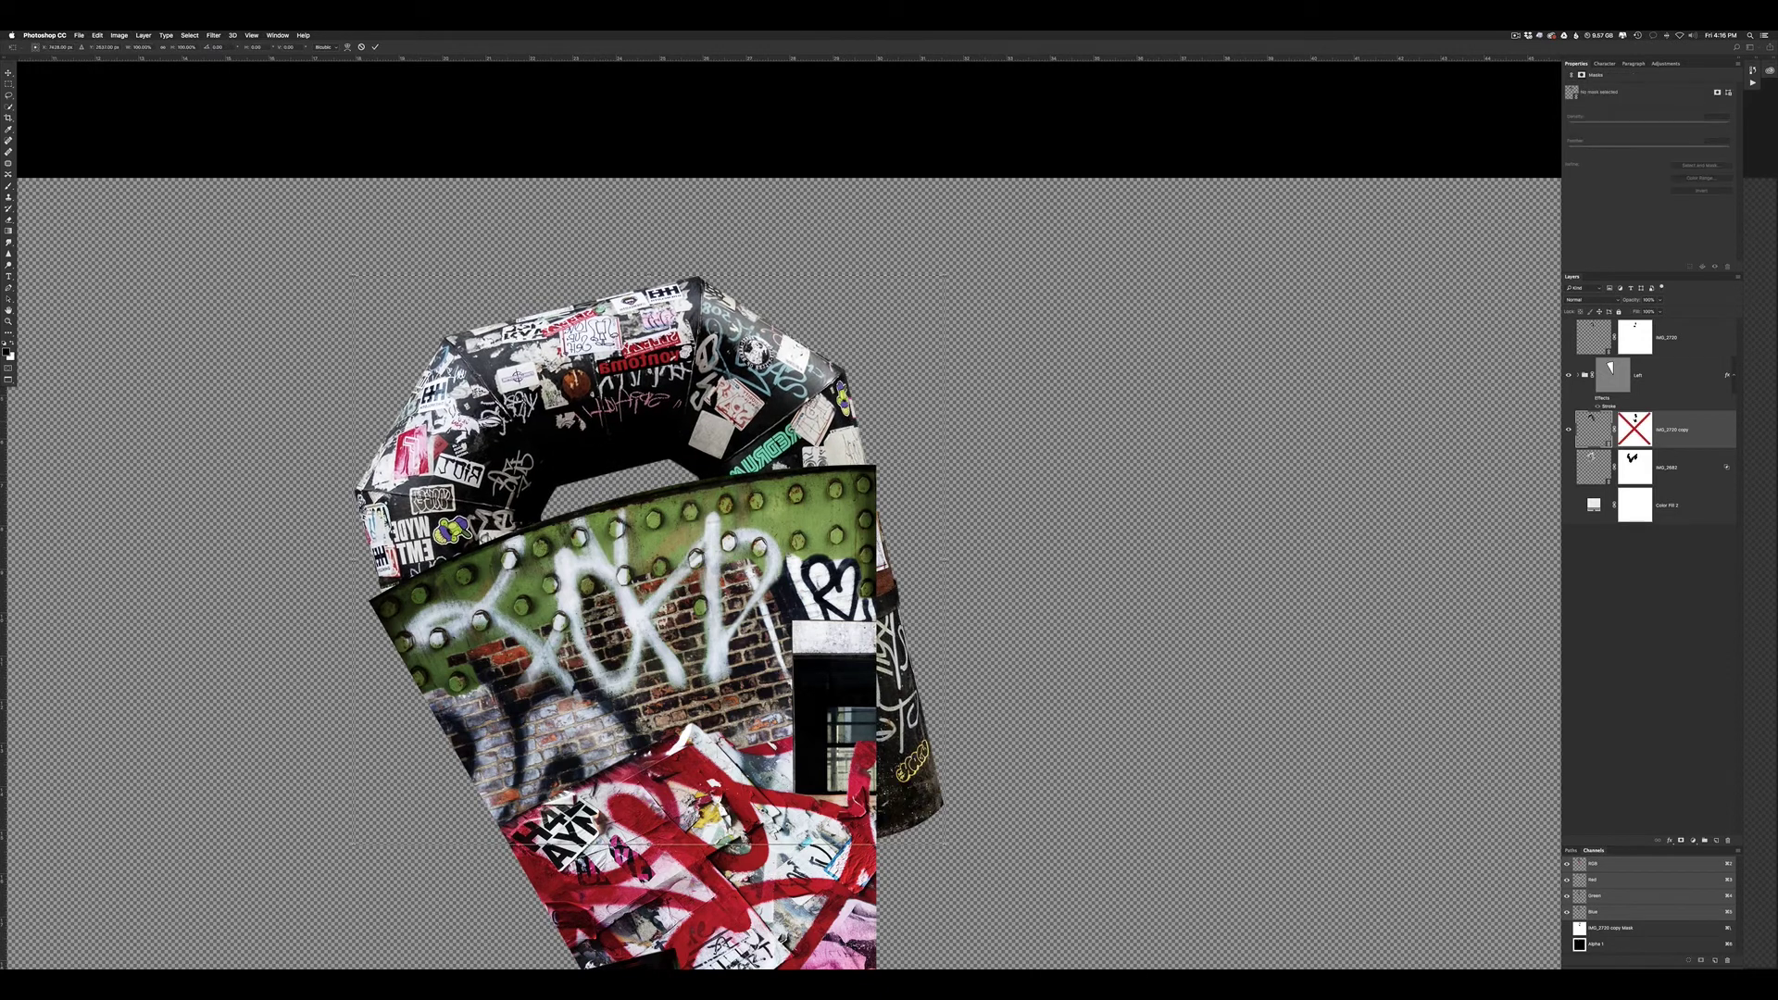
key(Return)
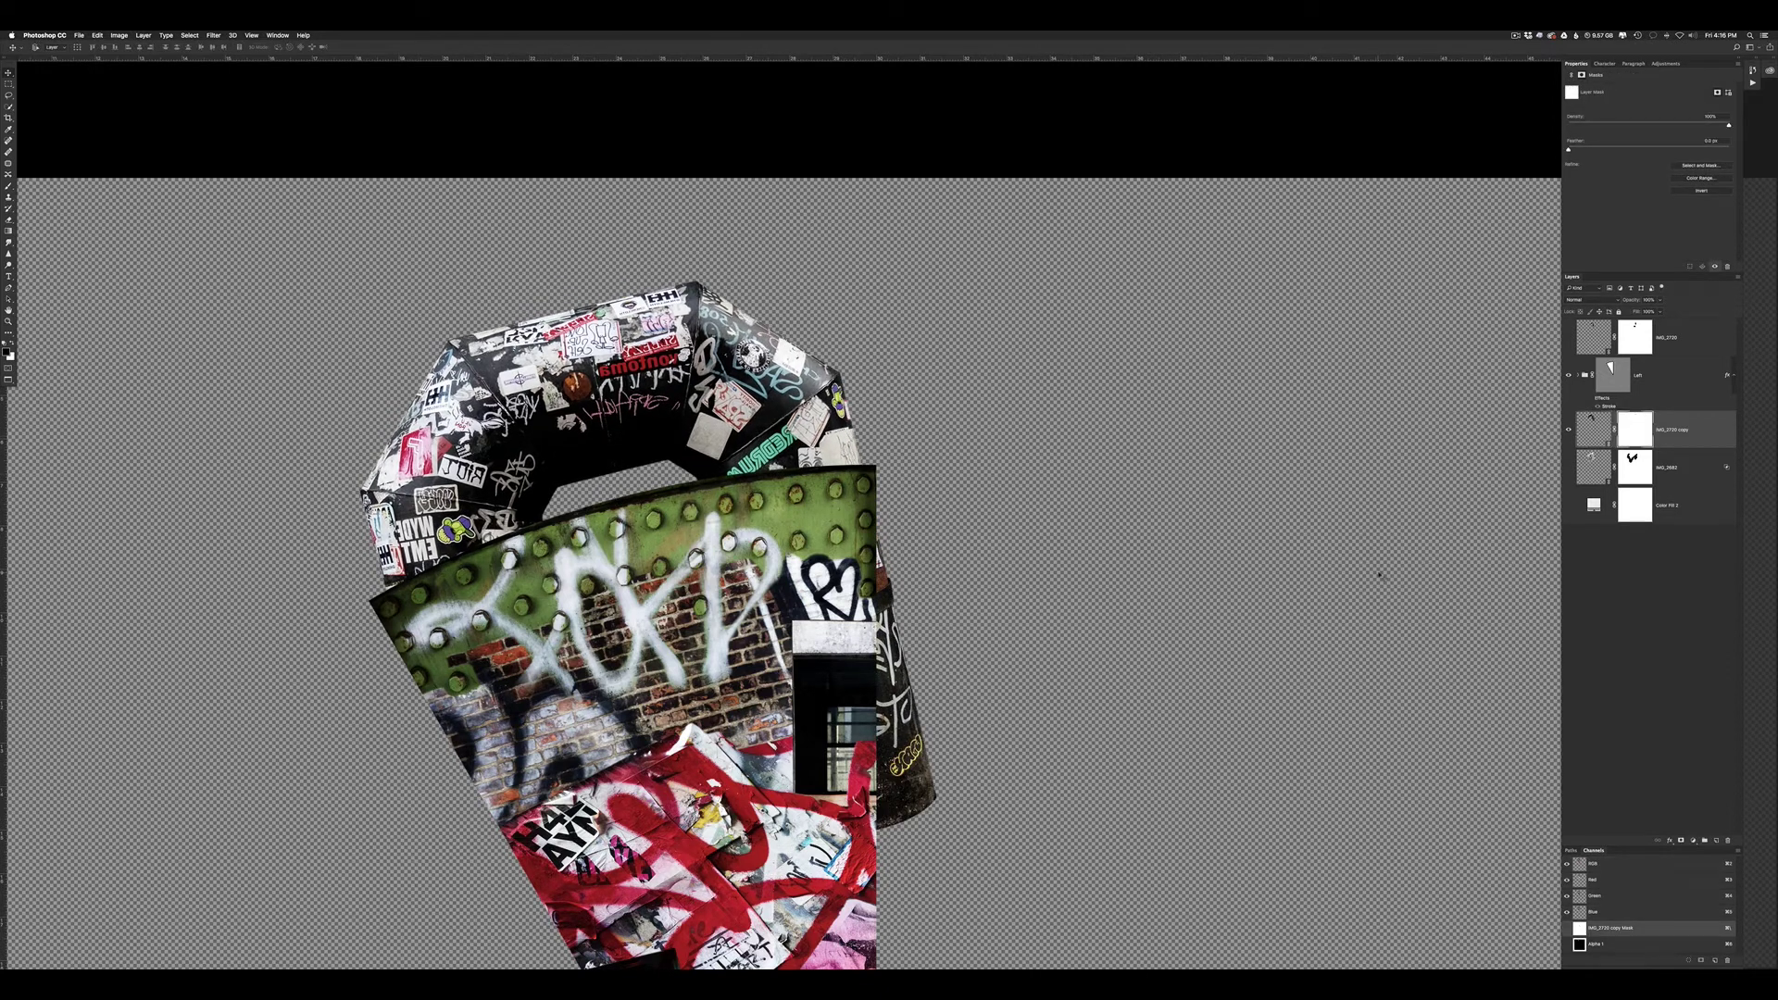
click(1594, 429)
key(ctrl+v)
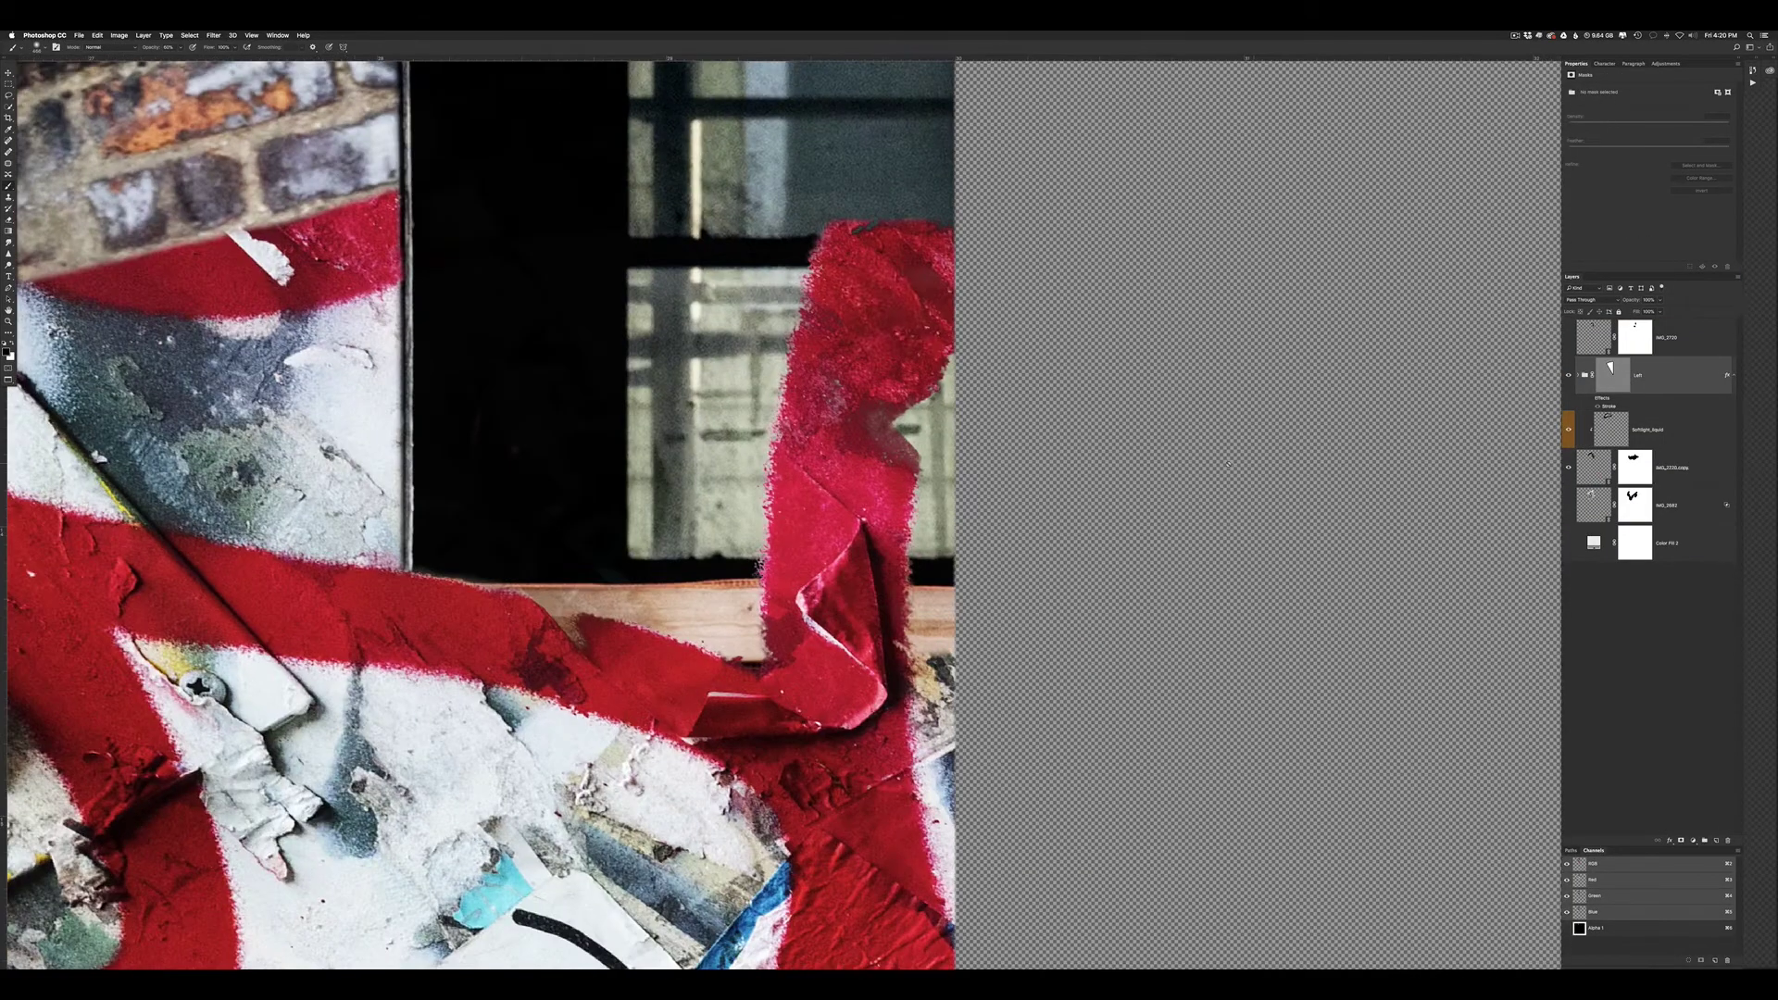
Paint white on the IMG_2687 mask with 0% smoothing to reveal more red tape
click(1667, 401)
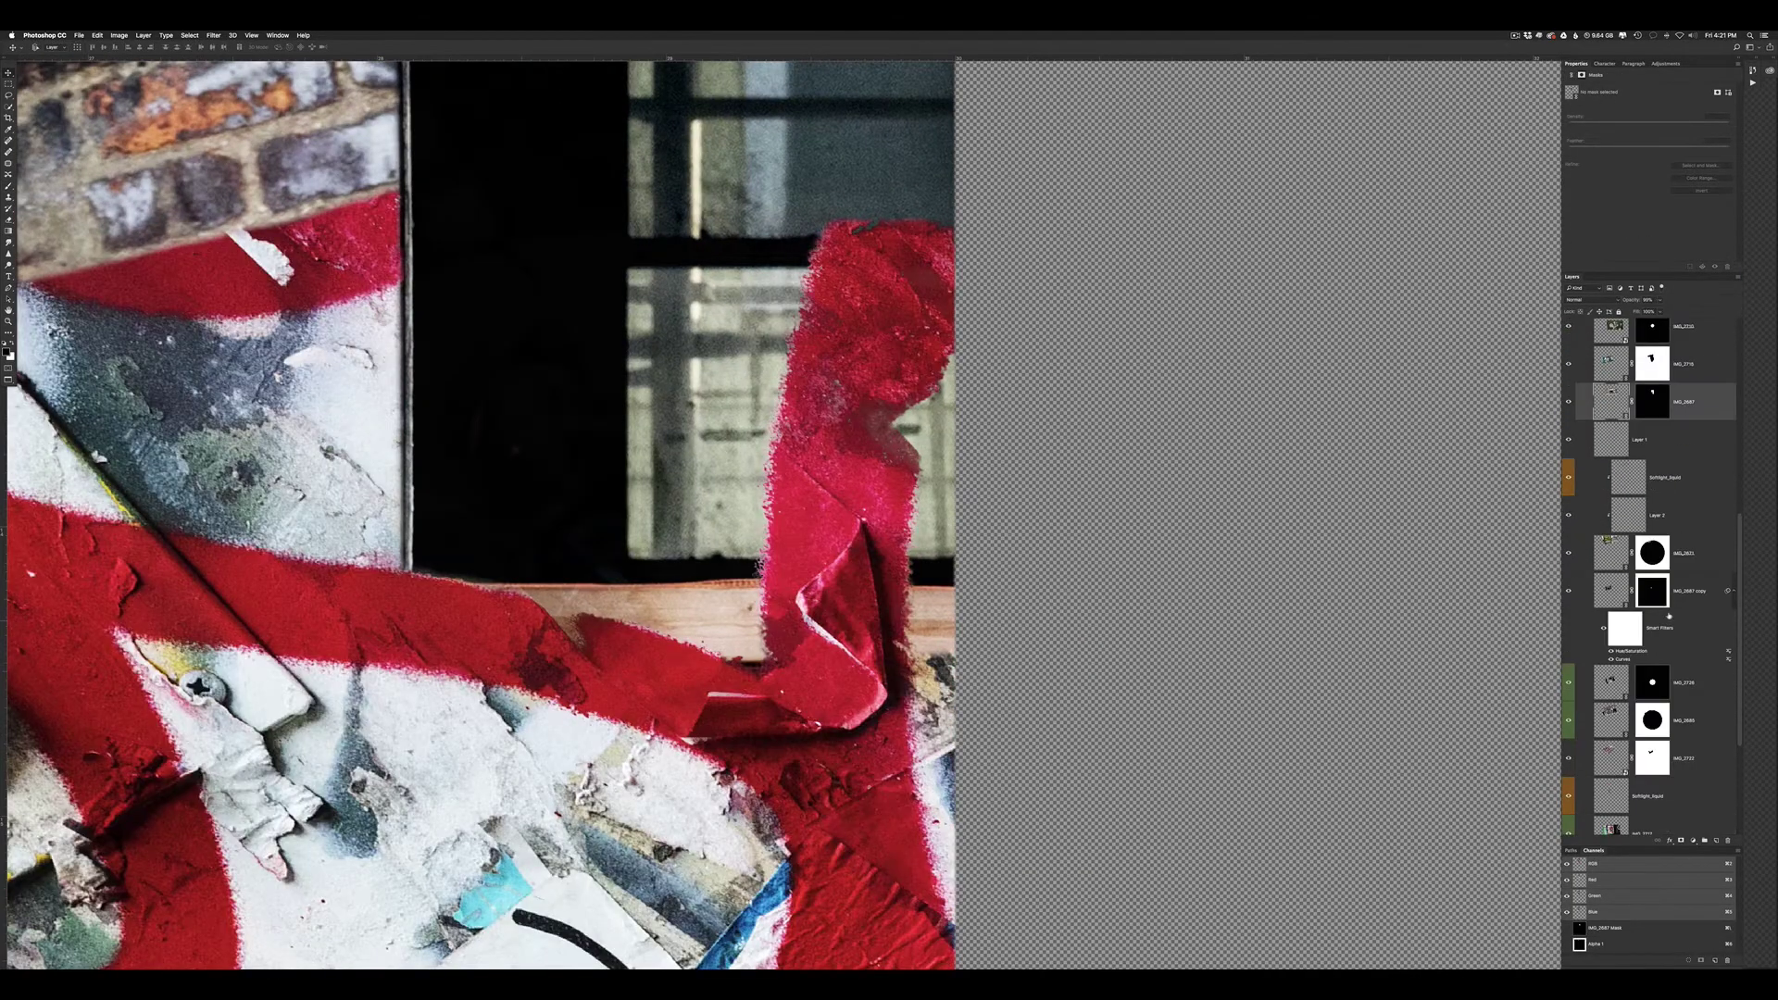
key(b)
key(ctrl+backslash)
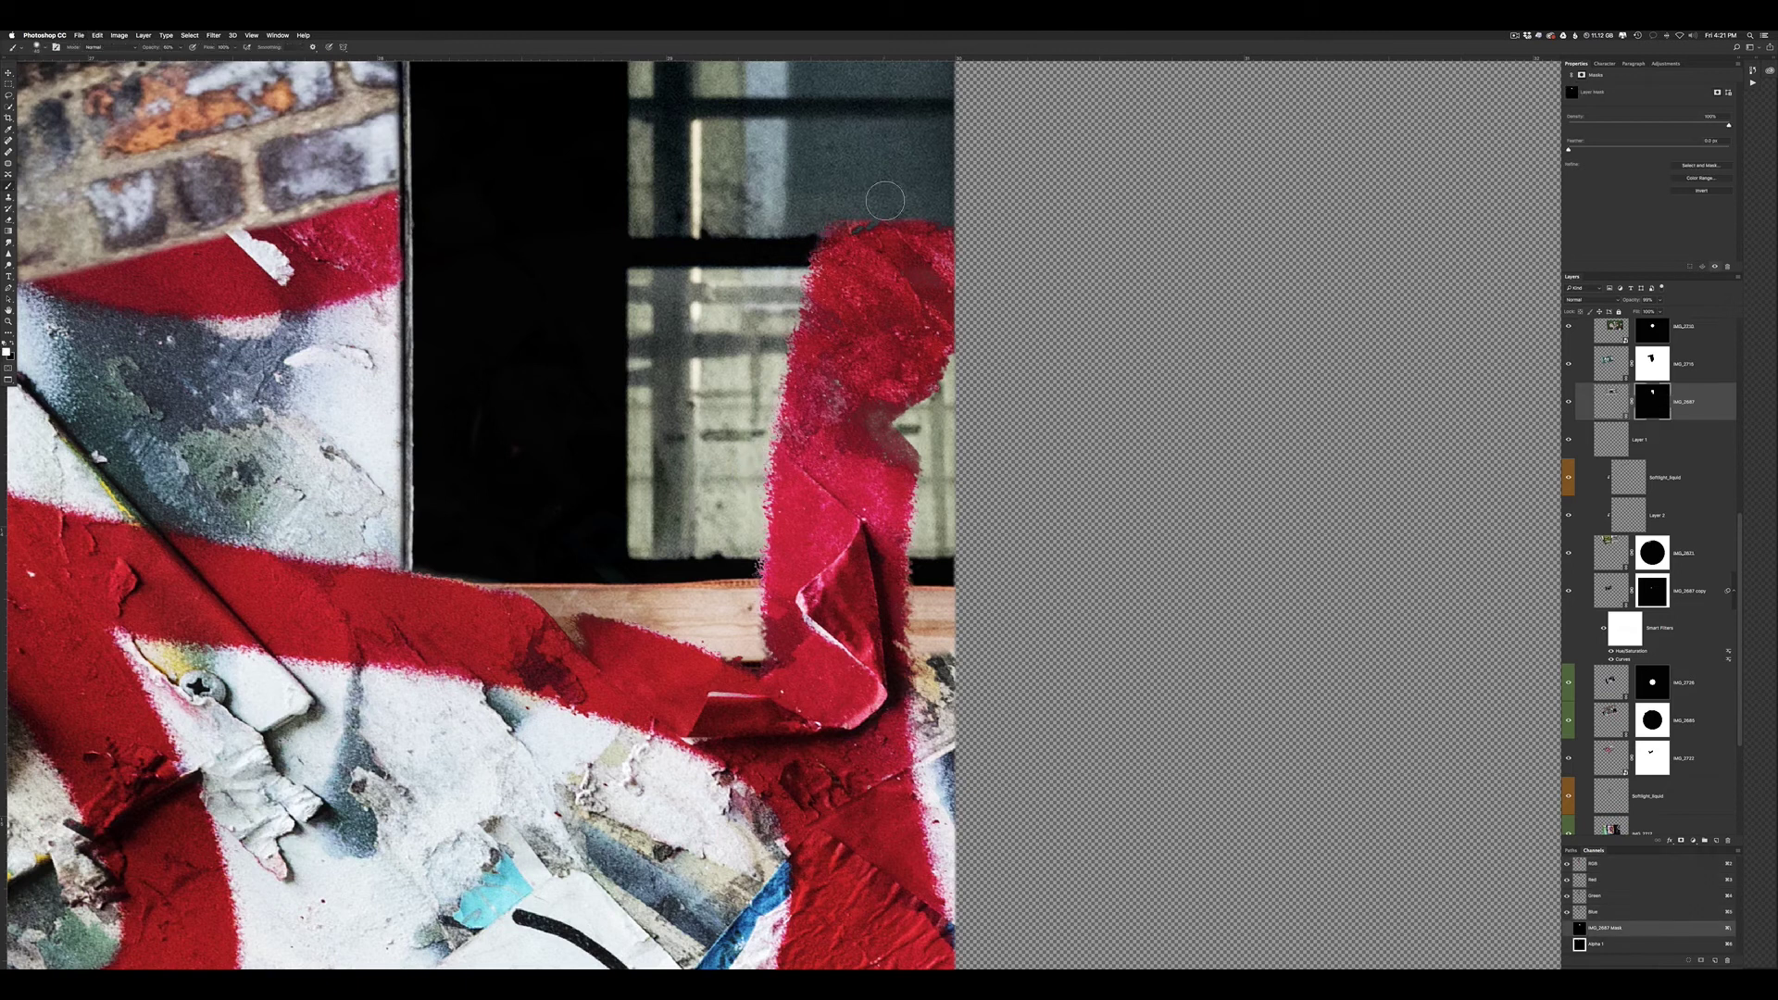
click(37, 46)
drag(748, 504, 745, 556)
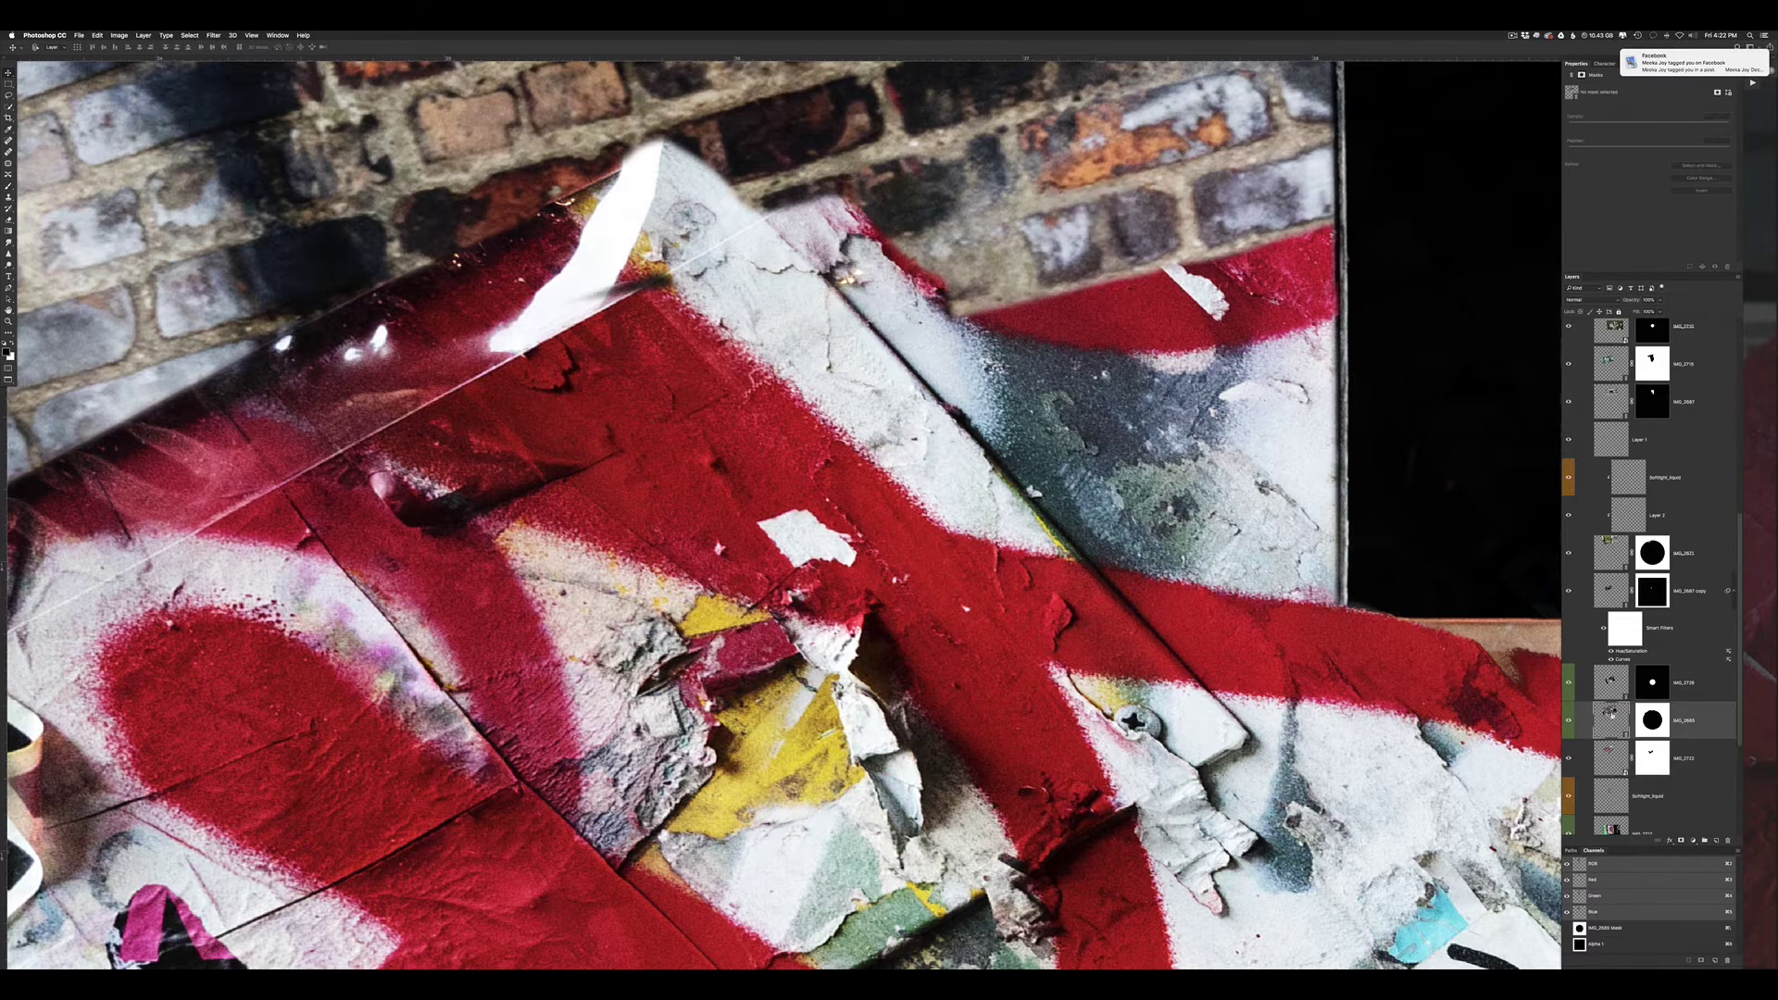
Pan around the wedge beside the Urban Mandala to review the result
scroll(856, 188, right, 8)
scroll(834, 305, up, 4)
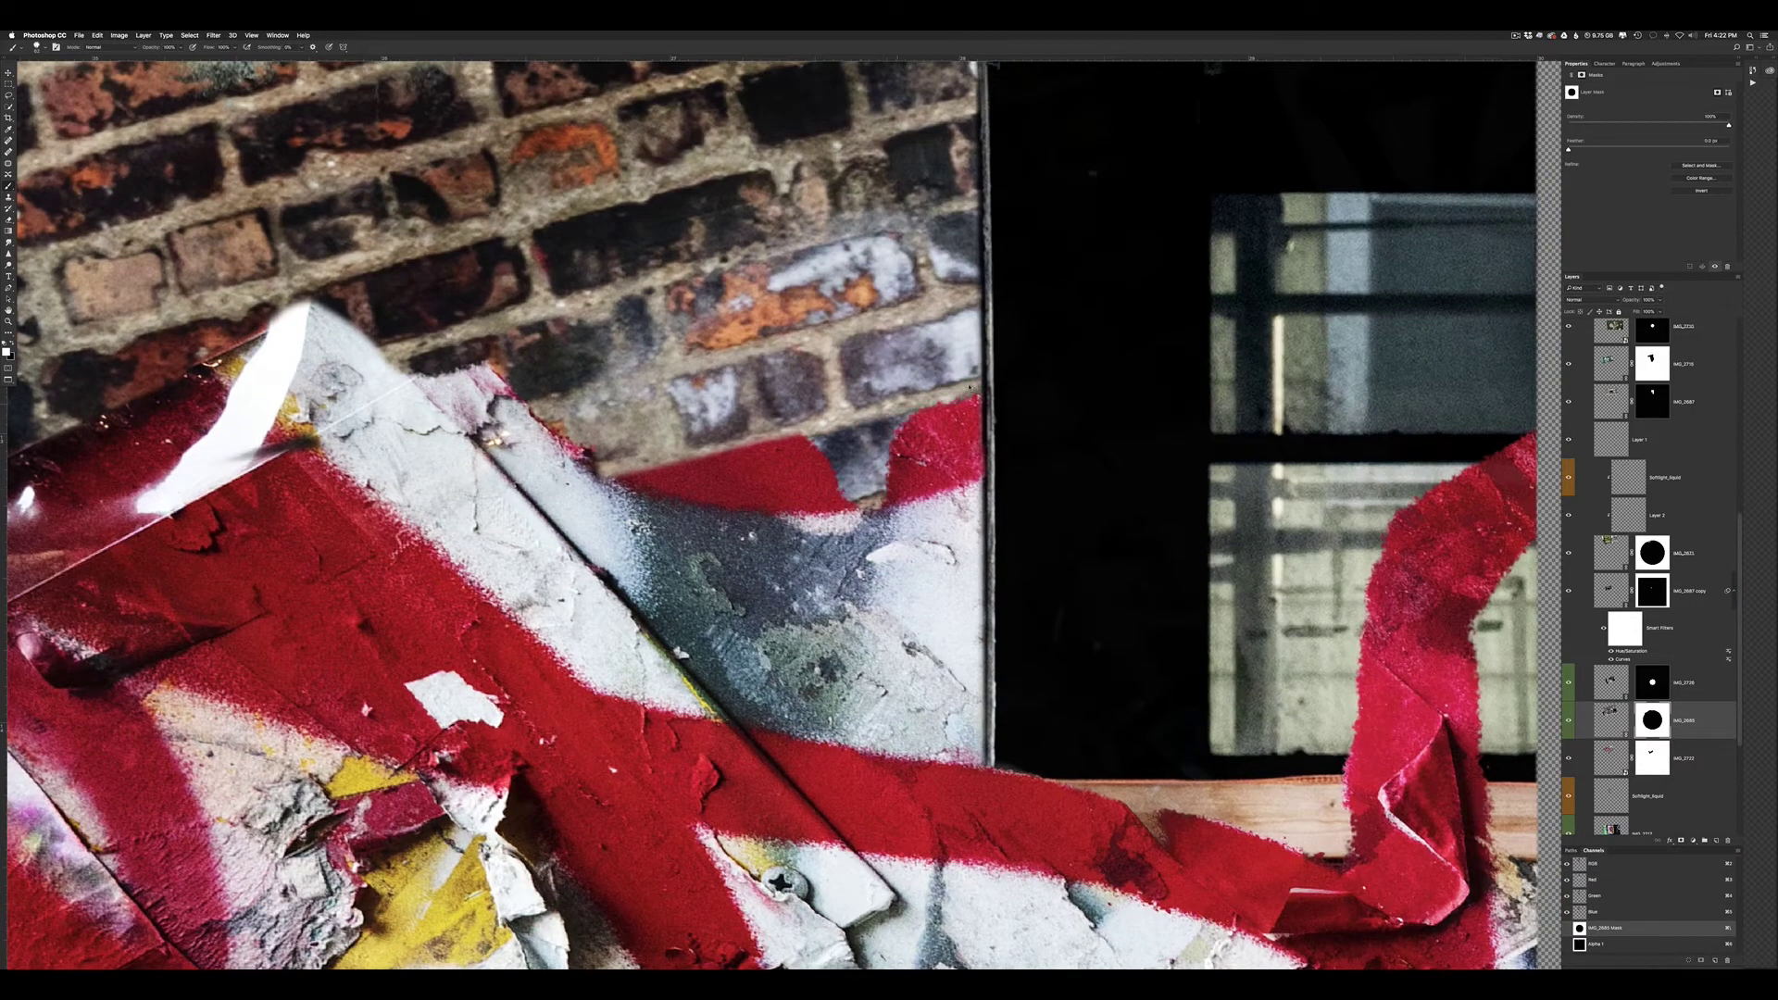
scroll(532, 389, left, 5)
scroll(533, 389, up, 2)
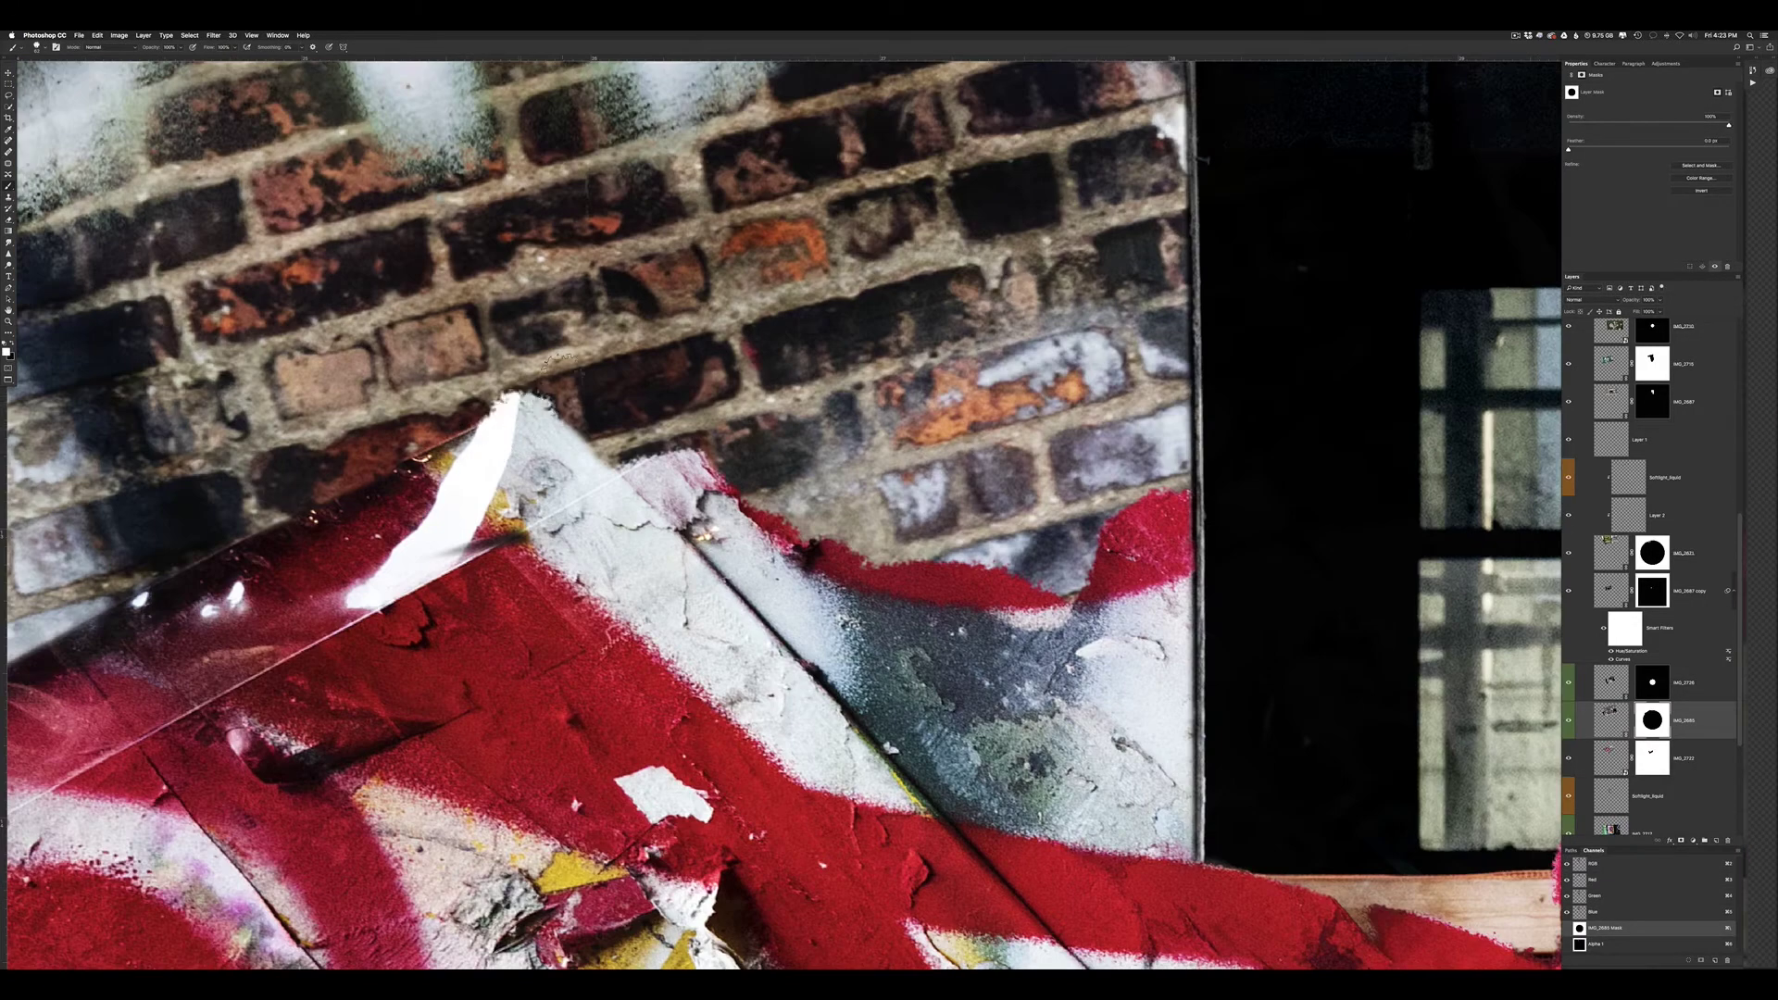
scroll(543, 399, left, 6)
scroll(543, 400, down, 2)
scroll(544, 368, down, 2)
scroll(544, 367, left, 3)
scroll(545, 367, down, 5)
scroll(545, 367, up, 3)
scroll(544, 367, right, 5)
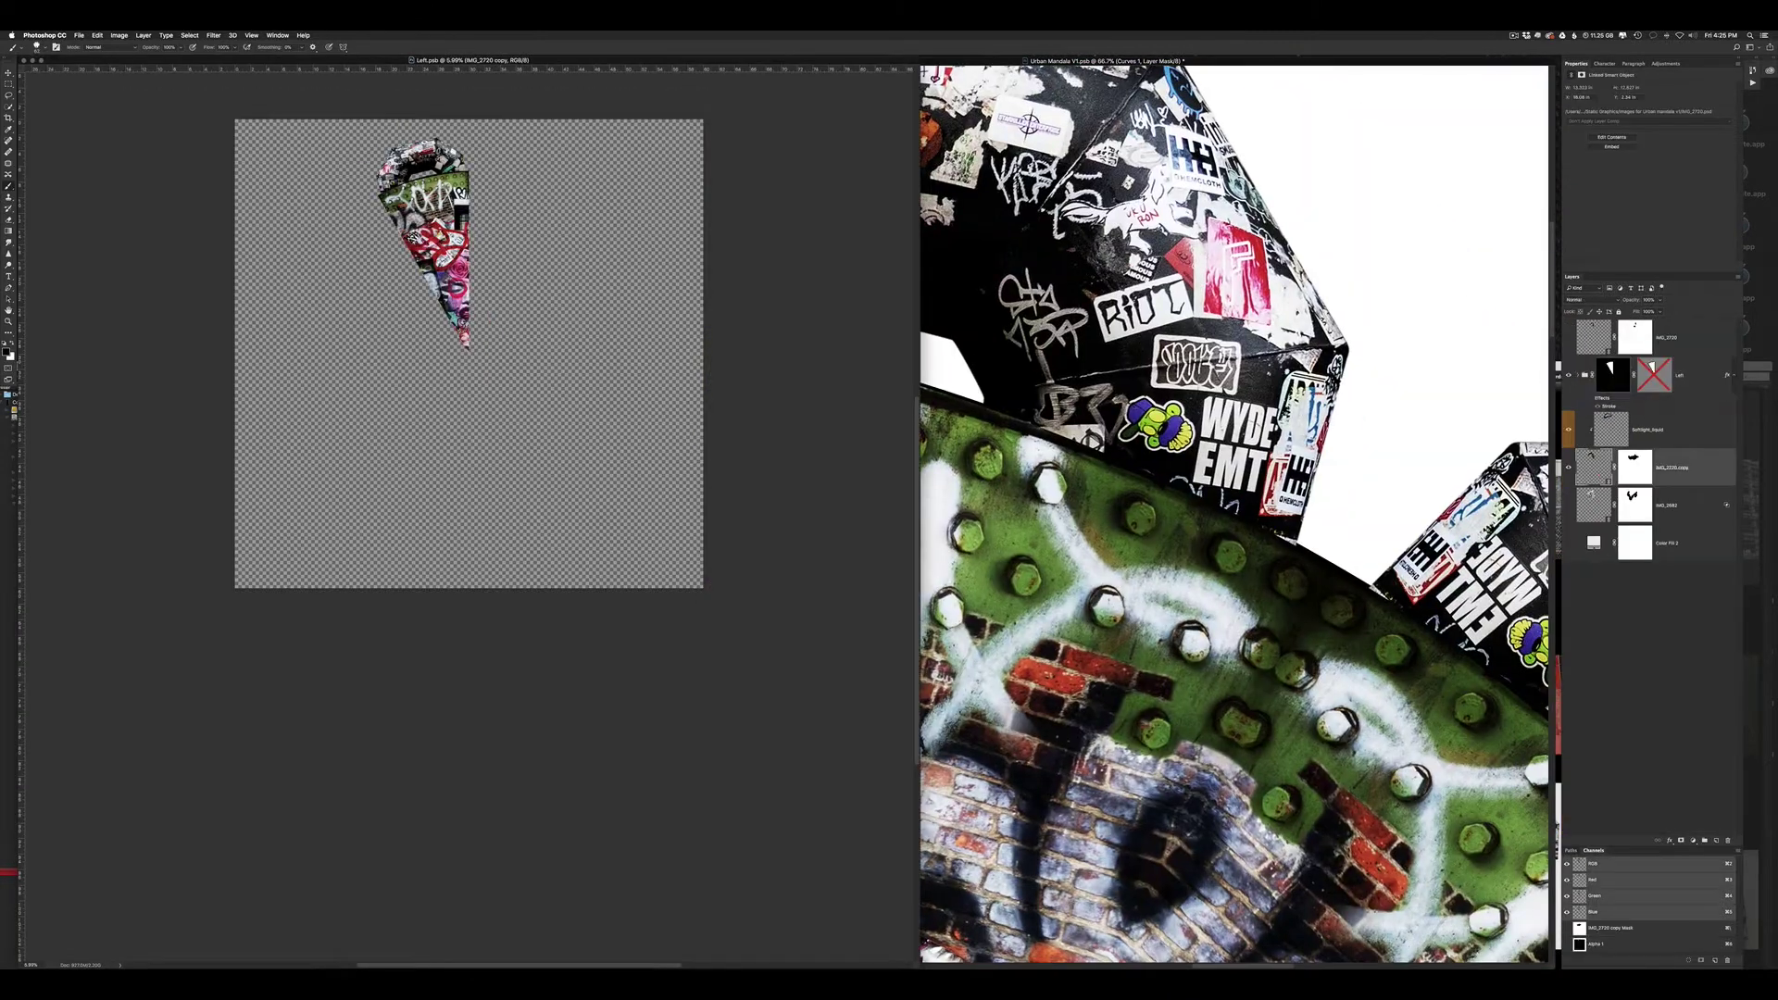
Move the sticker arch piece slightly lower in the Left wedge document
scroll(782, 514, right, 10)
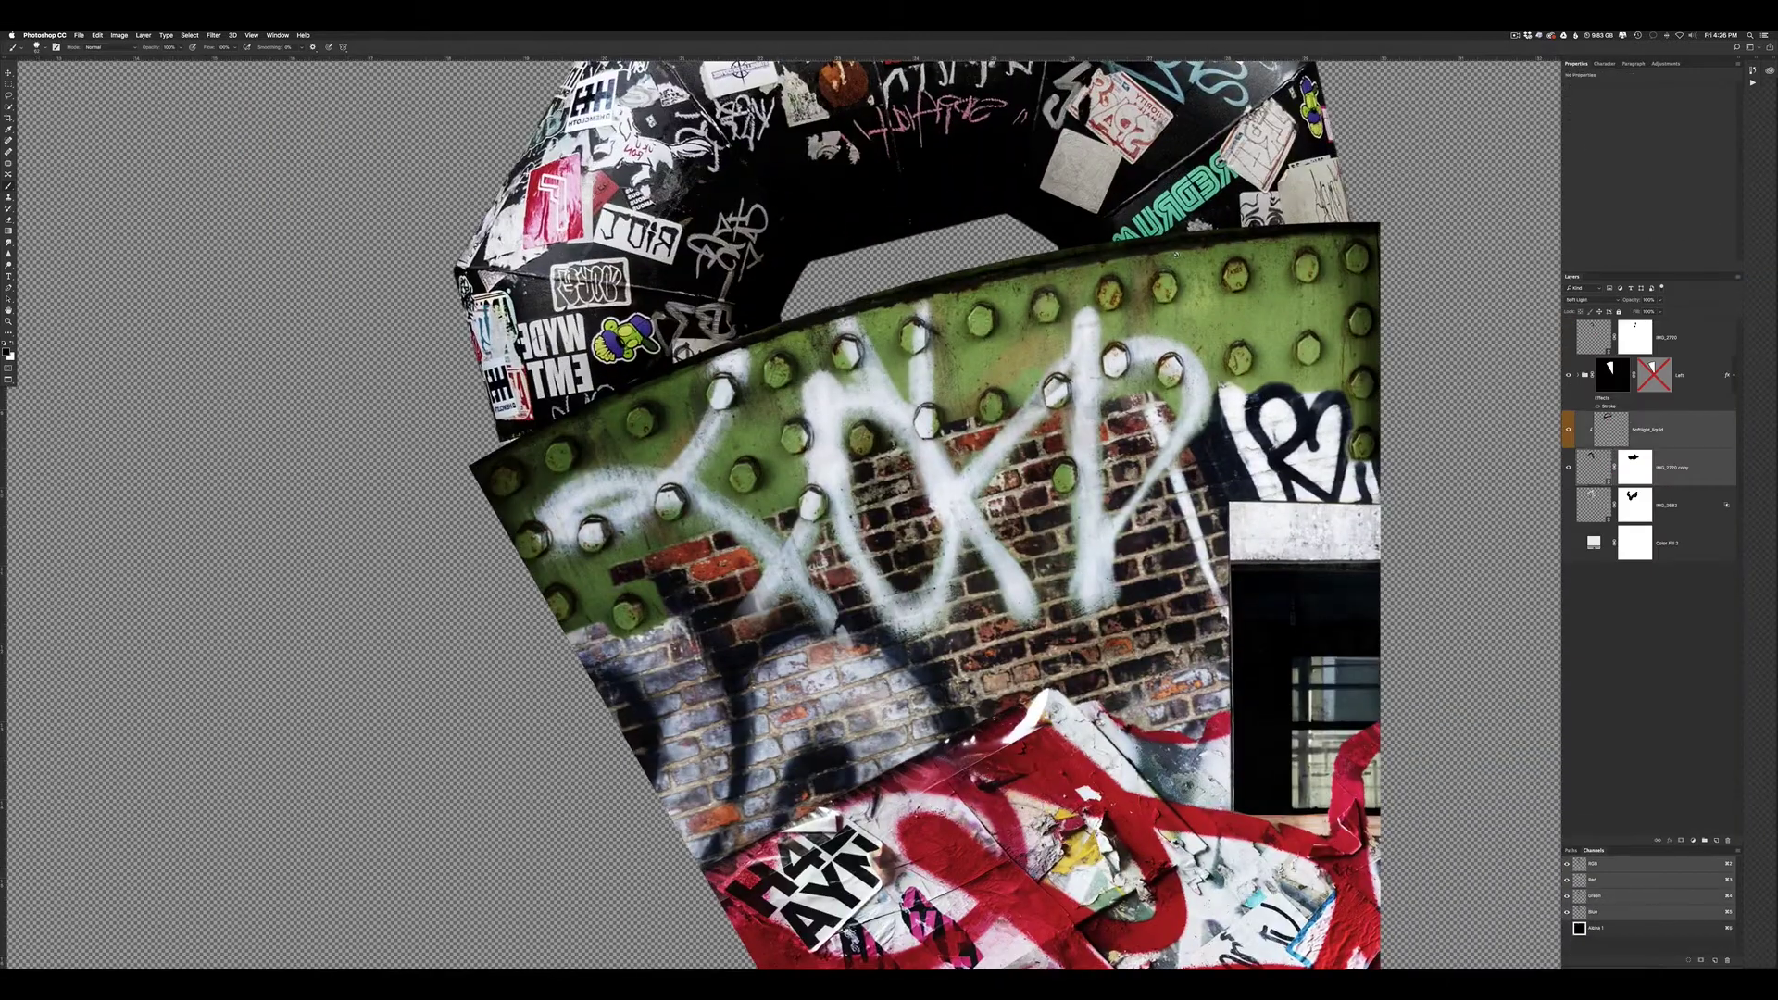
drag(931, 293, 934, 338)
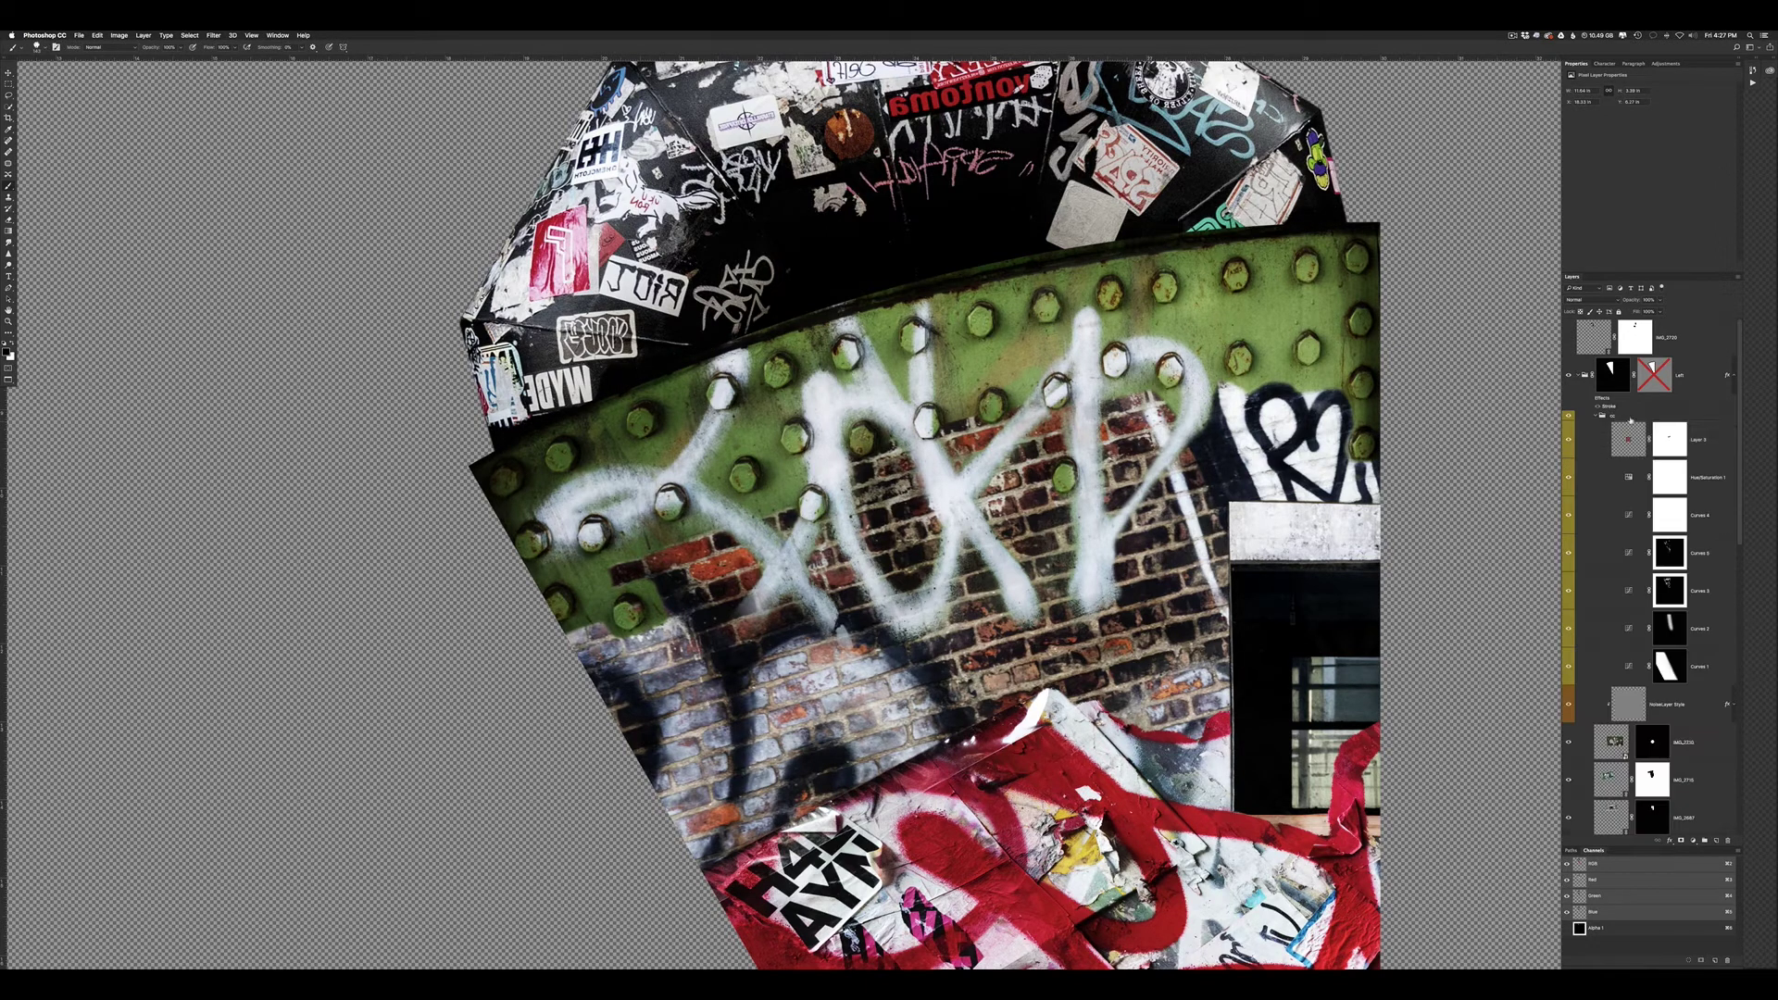
key(alt+bracketright)
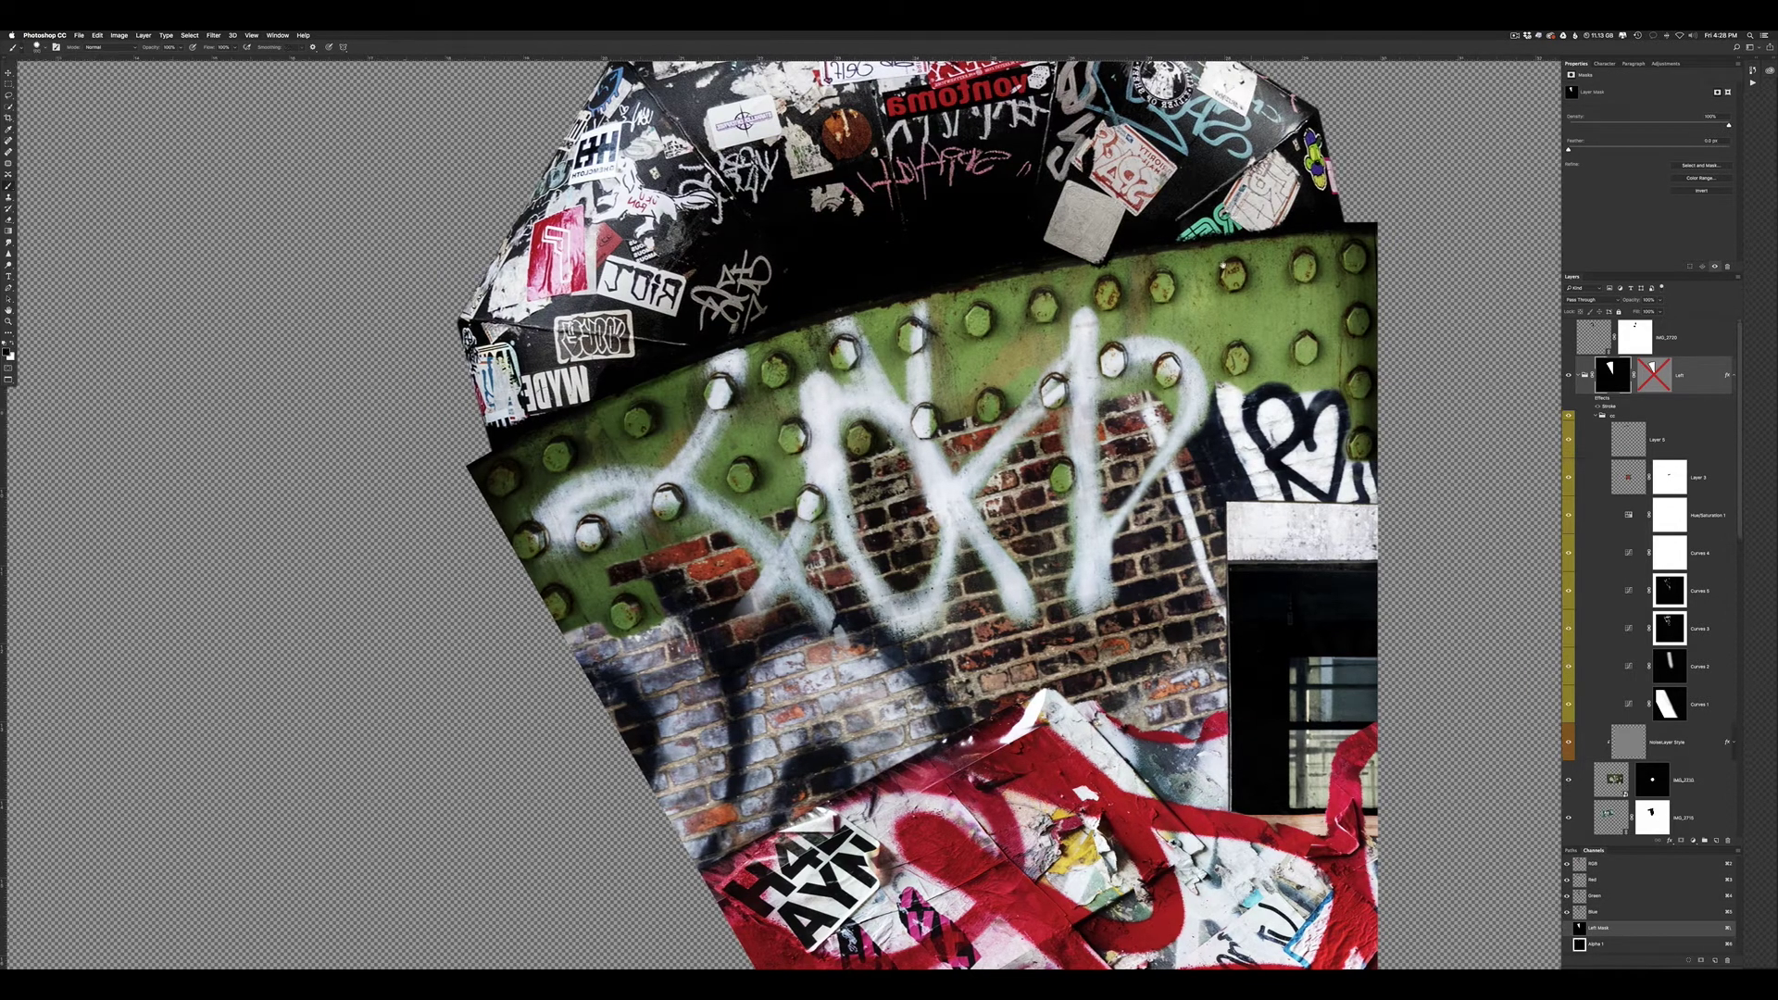
Paint the Left group's mask to reveal the red-white strip and teal sticker, hiding the text below WYDE
scroll(1324, 380, up, 5)
scroll(1324, 380, up, 2)
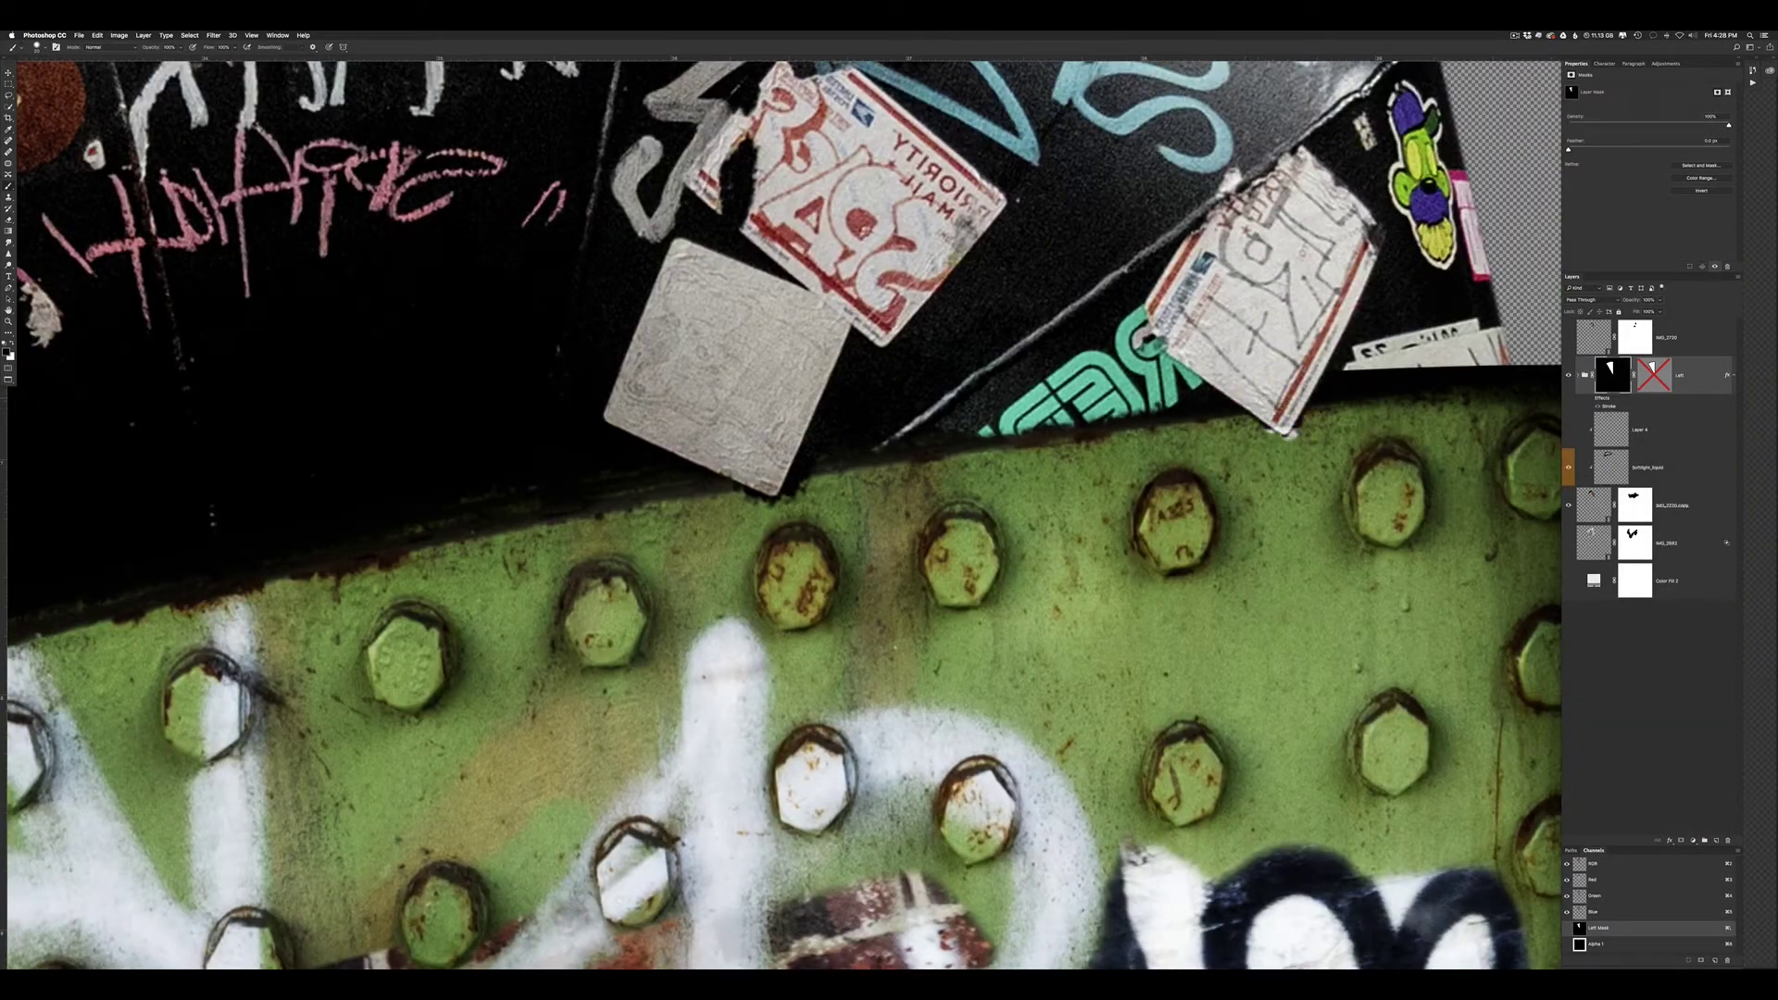
scroll(826, 472, left, 2)
scroll(826, 472, down, 1)
scroll(825, 472, left, 5)
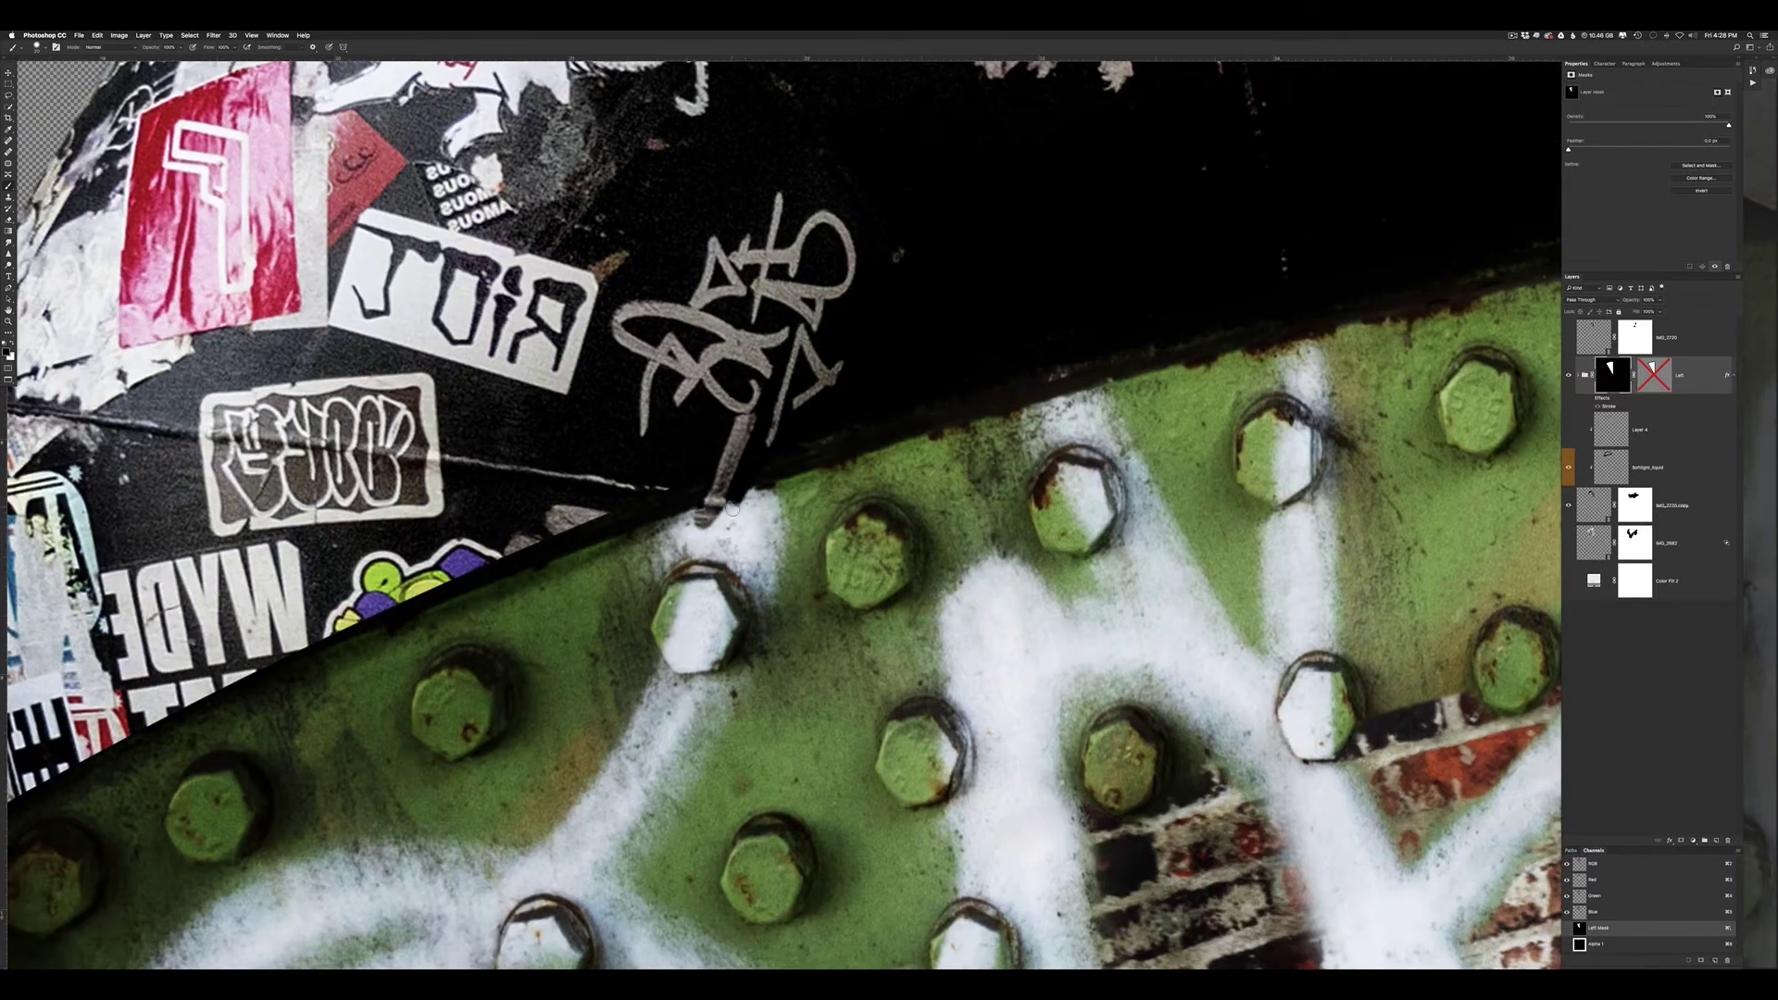
scroll(648, 519, left, 3)
drag(517, 551, 353, 696)
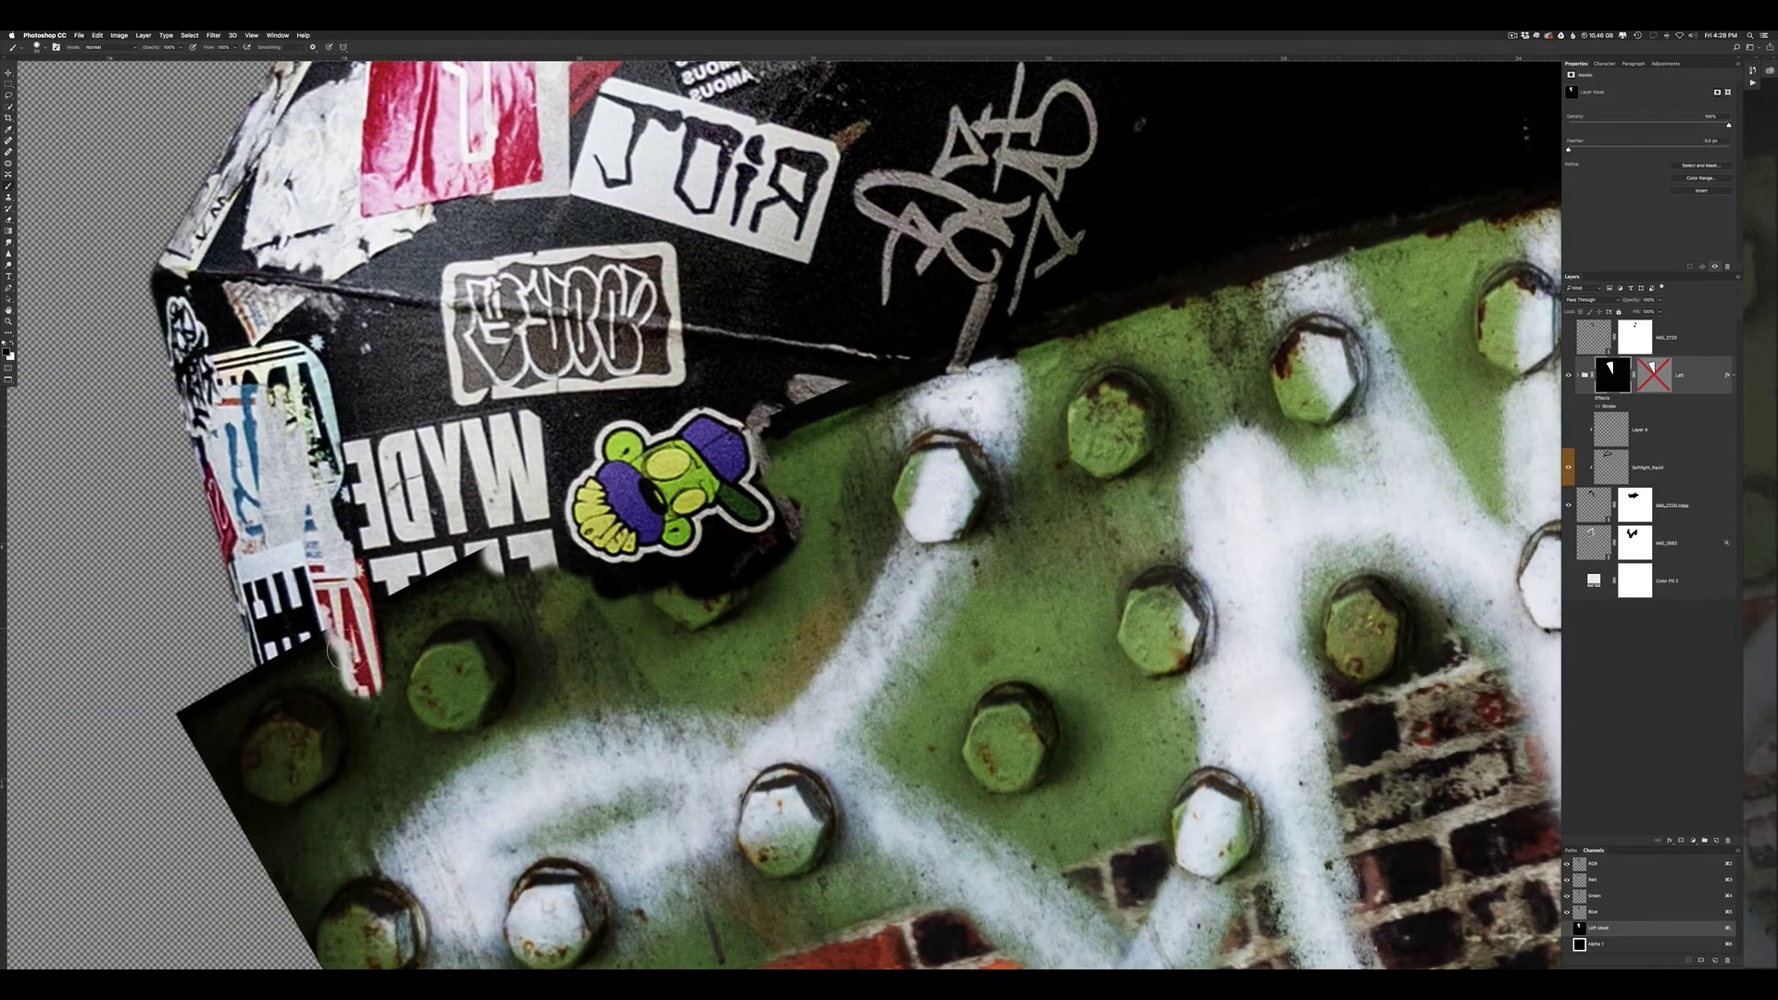
mouse_move(384, 574)
mouse_down()
mouse_move(730, 541)
mouse_move(583, 552)
mouse_up()
key(x)
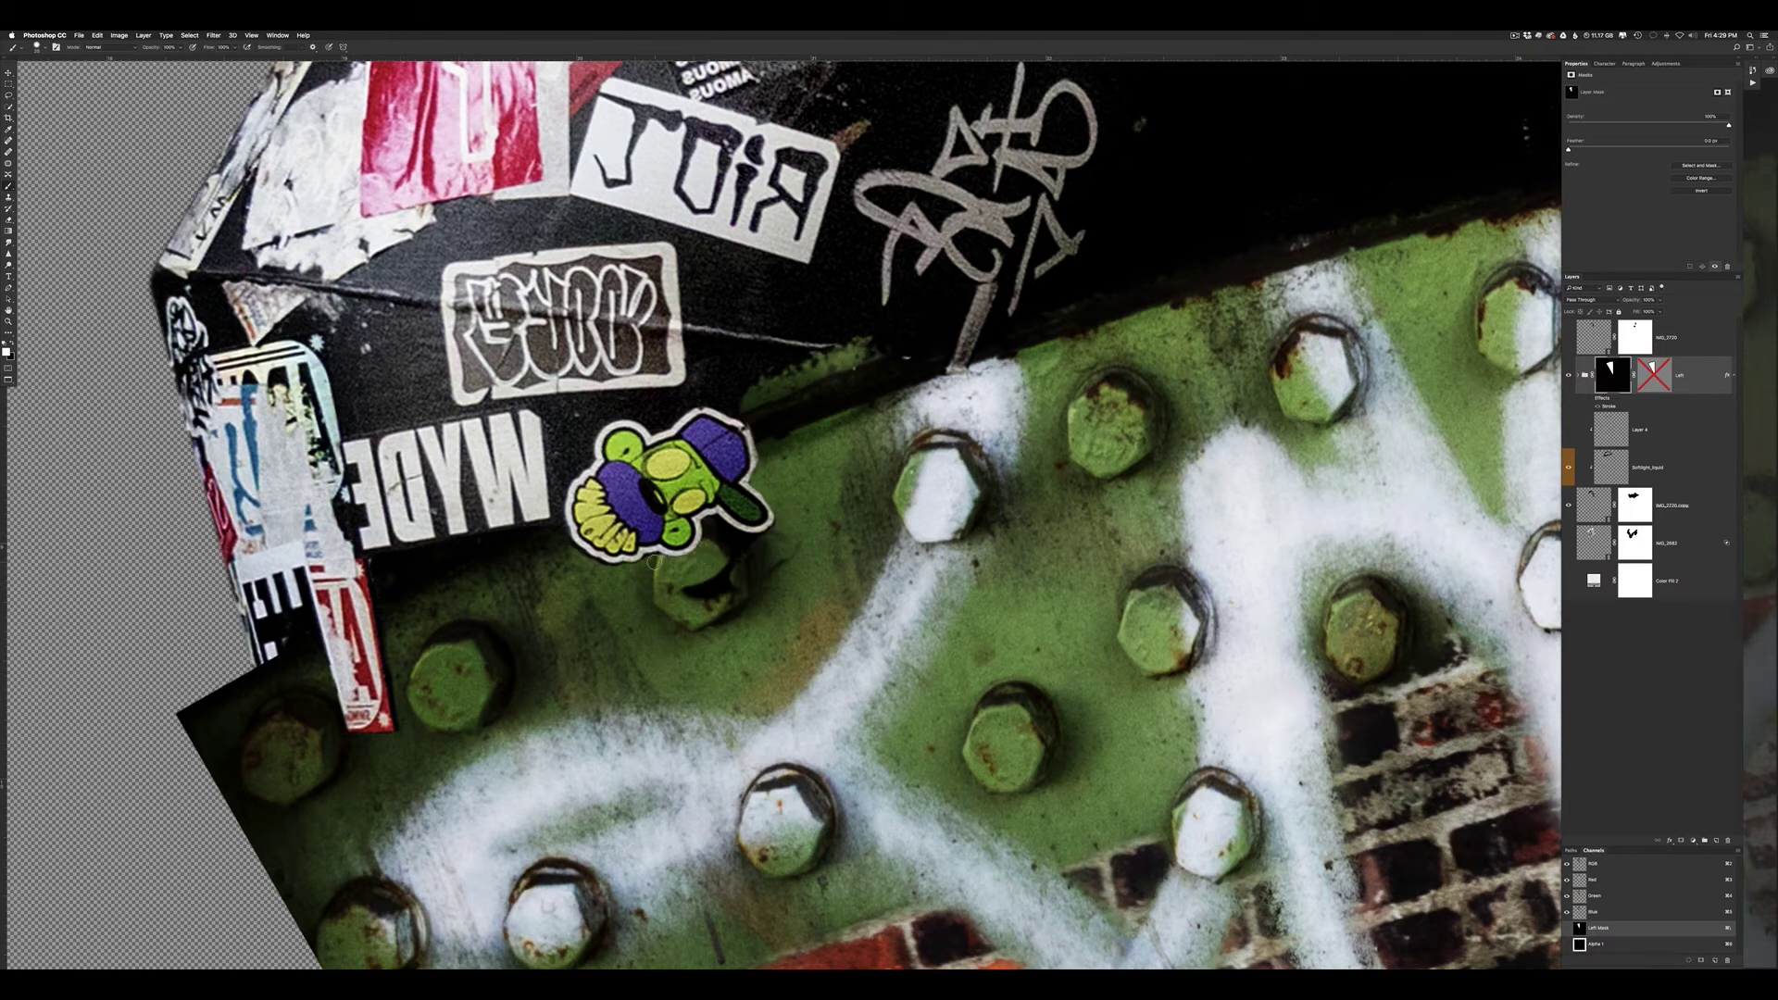
key(x)
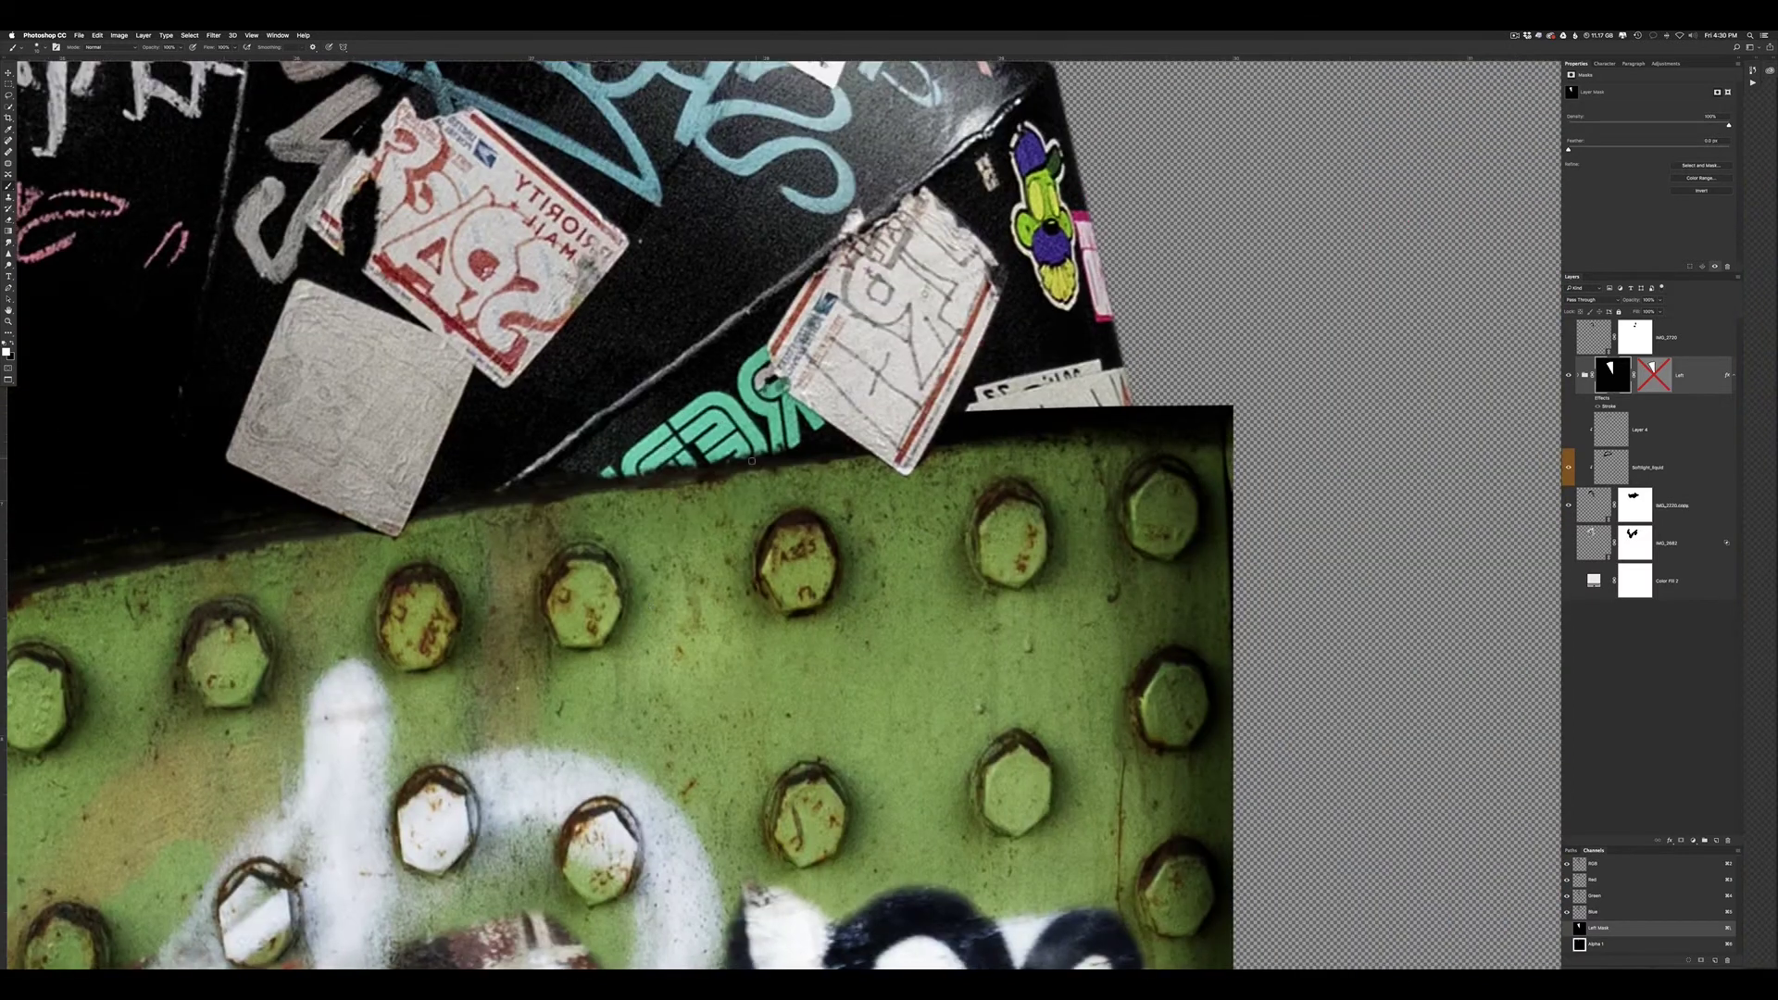
drag(782, 445, 583, 618)
Lasso the teal sticker and refine its selection edge with Select and Mask
key(l)
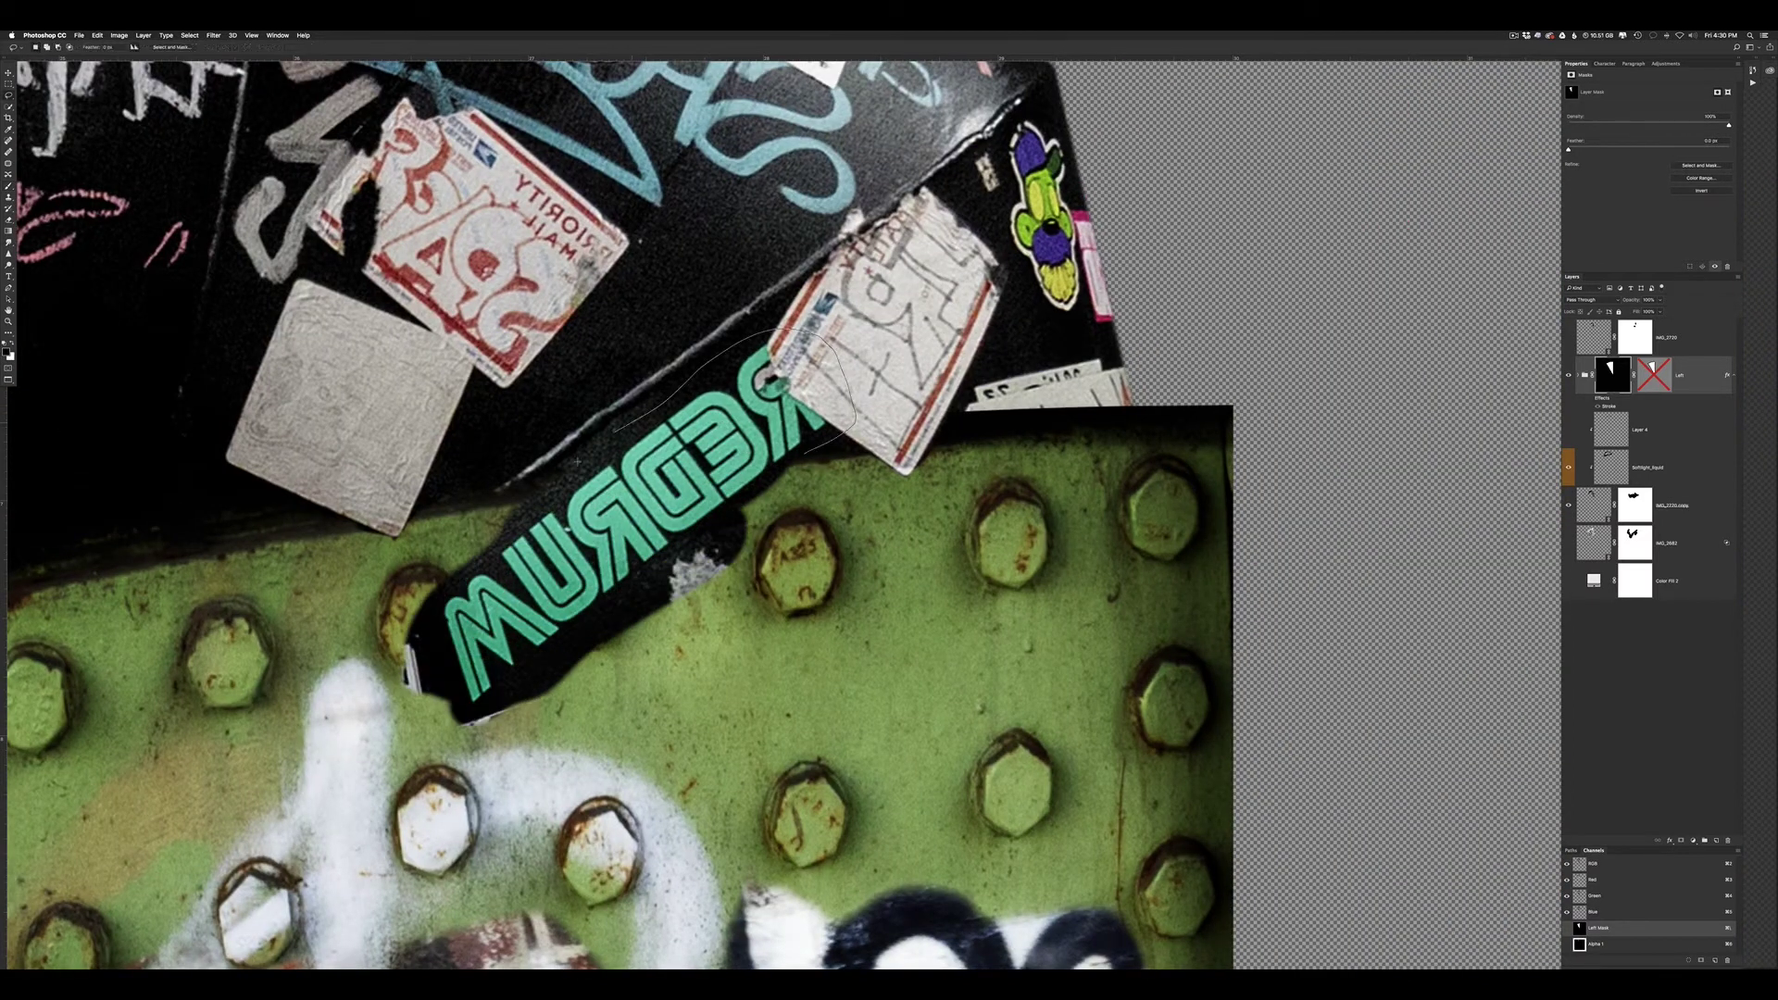
click(1671, 505)
click(190, 35)
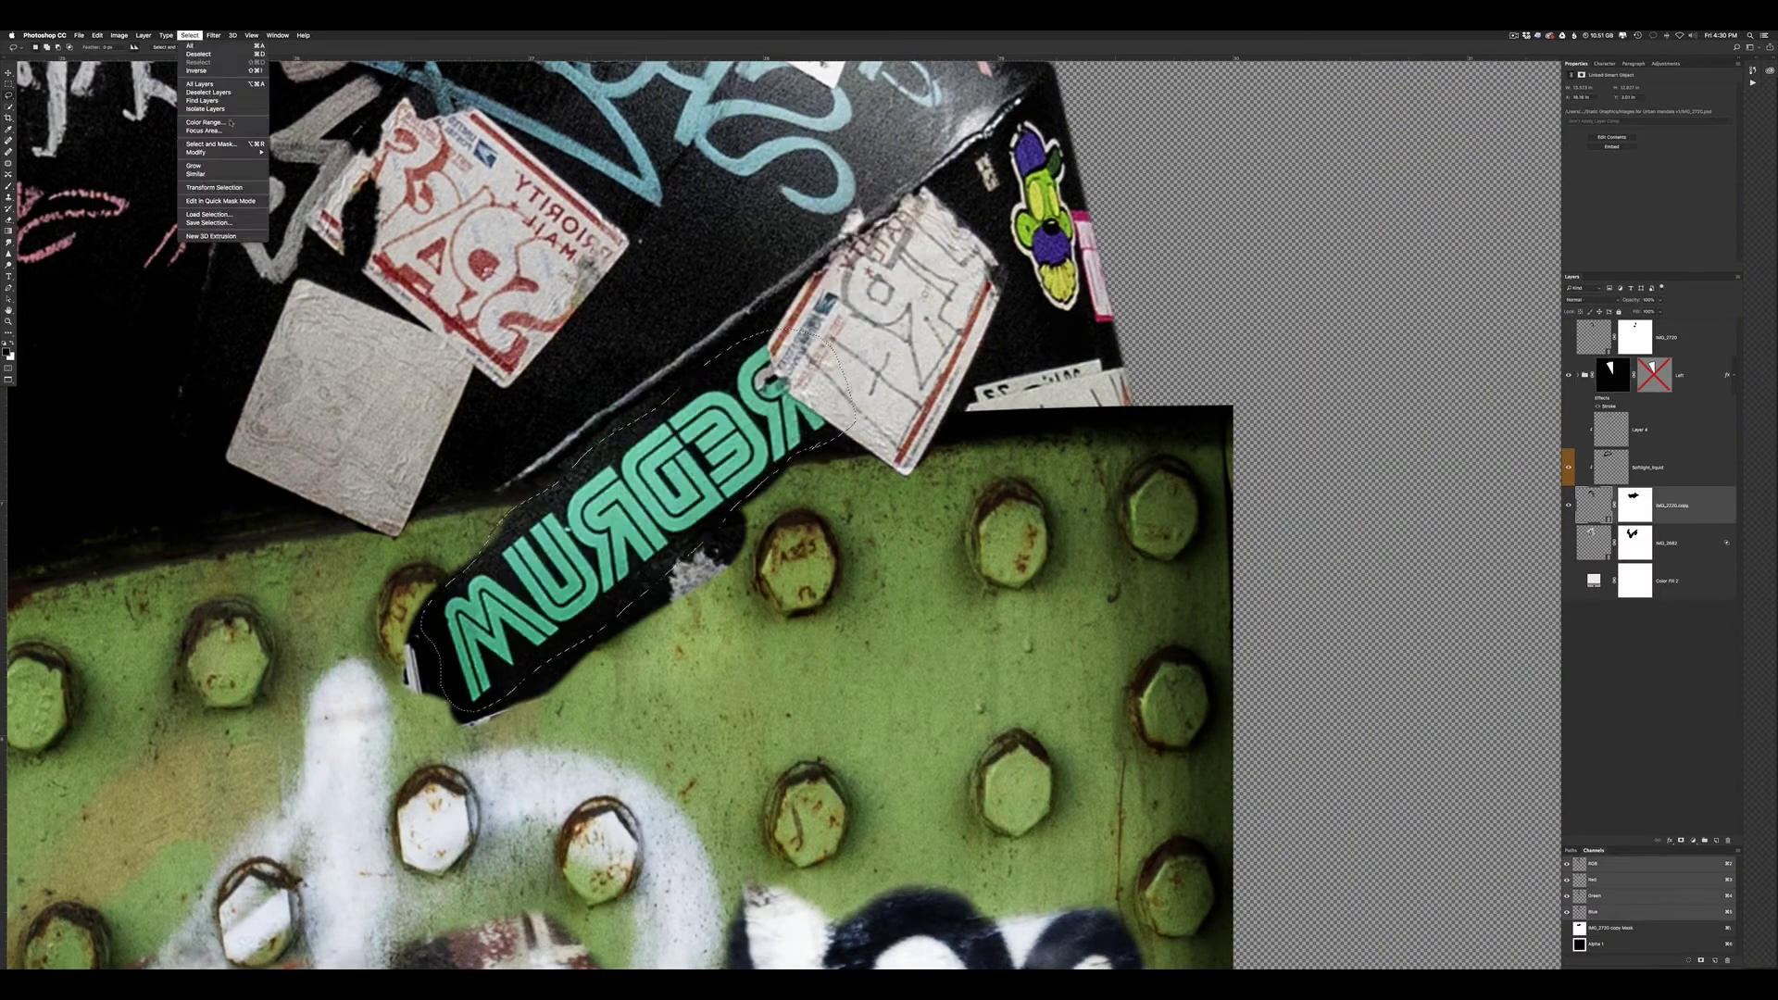
click(222, 139)
key(Return)
Mask away the black around the teal sticker and paint black over the dark area on Layer 4
click(1610, 374)
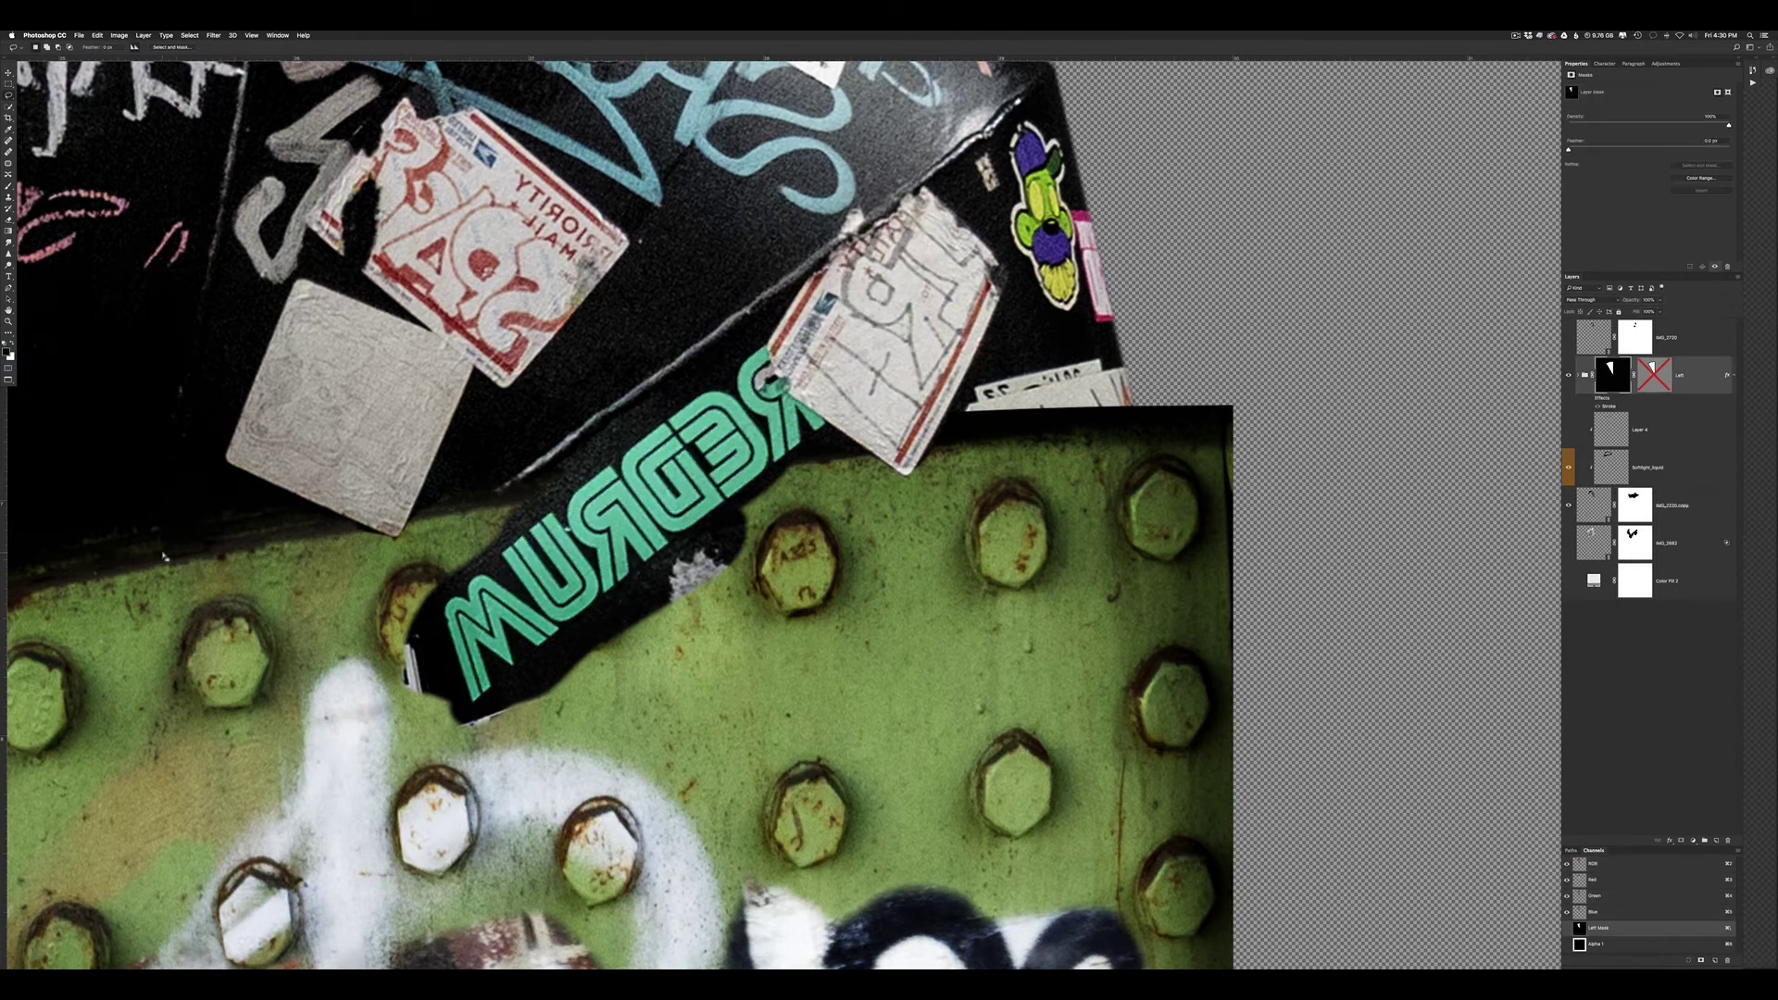
key(b)
drag(745, 500, 517, 514)
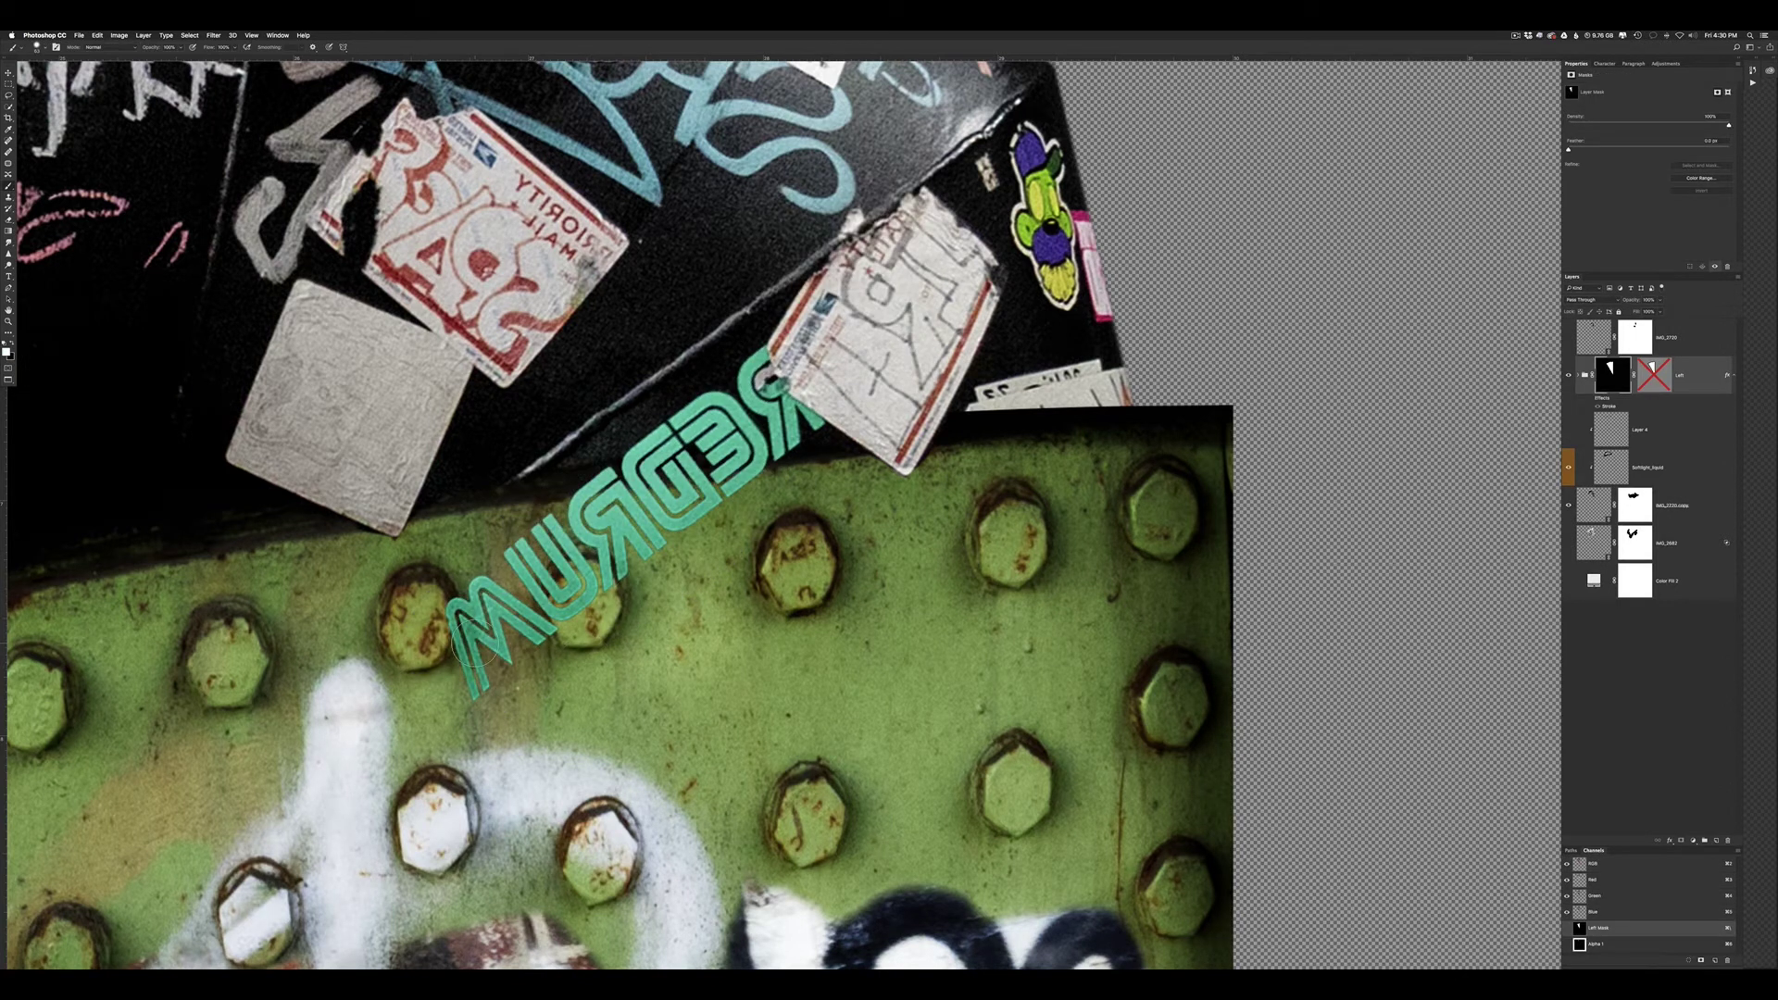
click(1568, 429)
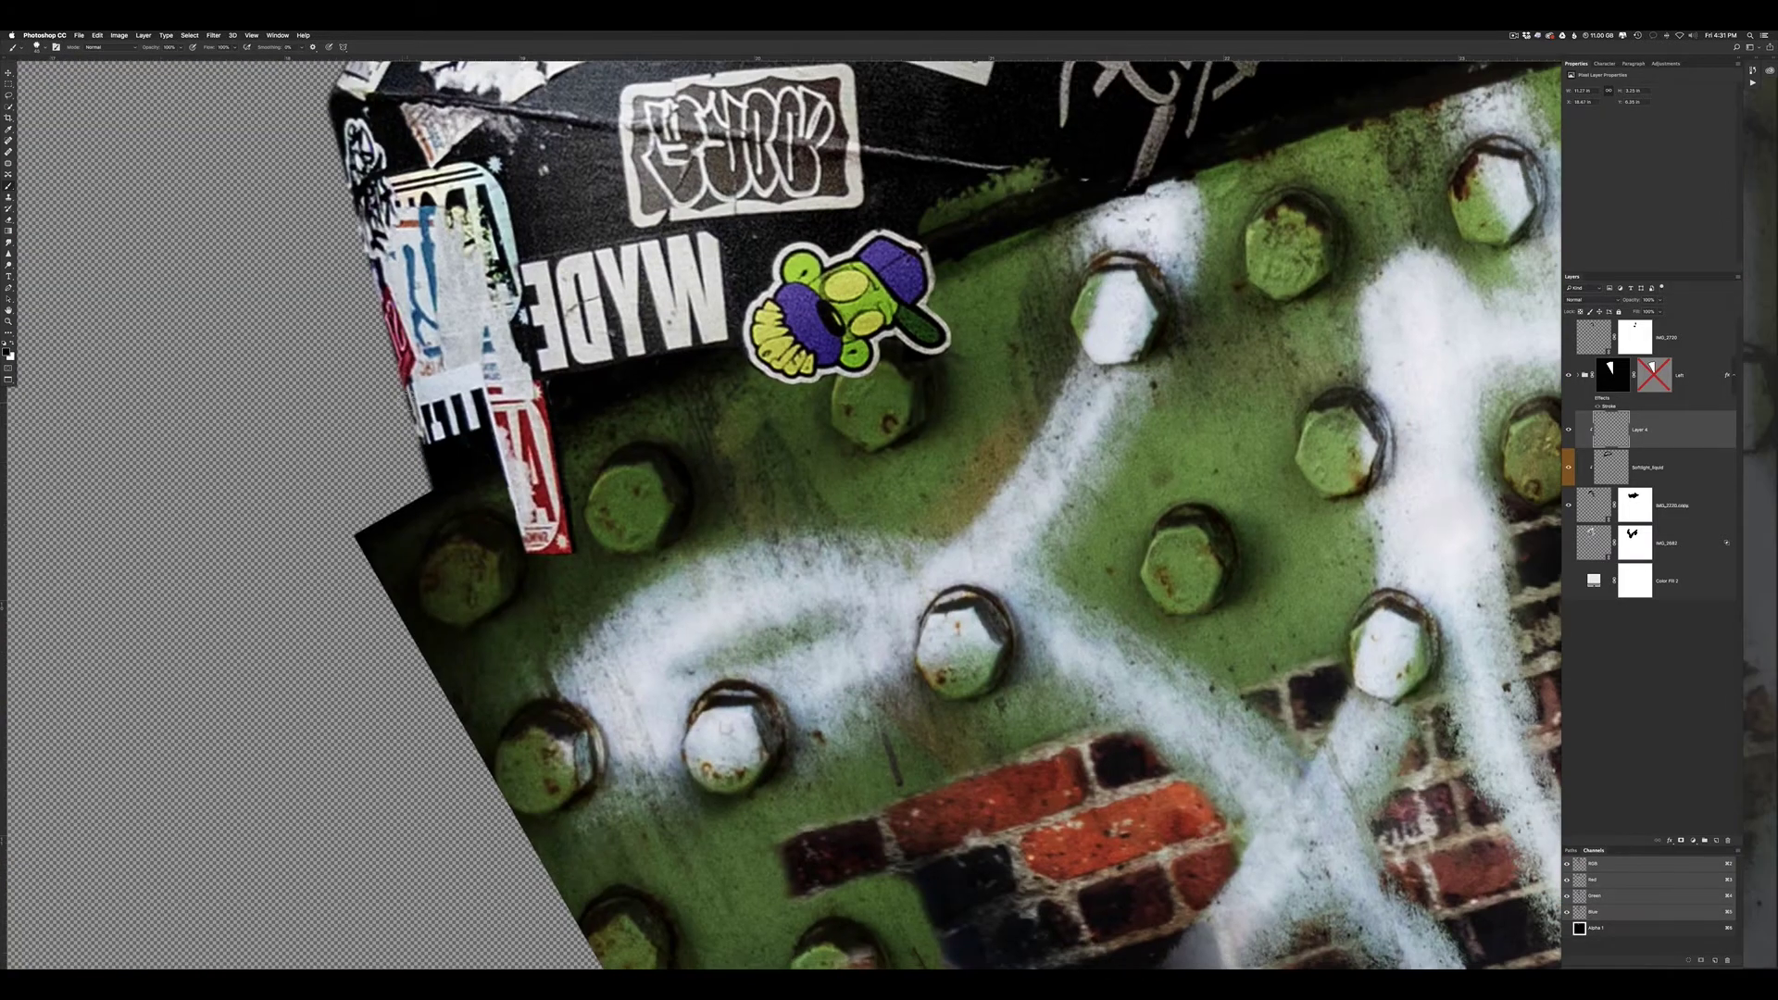
mouse_move(444, 435)
mouse_down()
mouse_move(482, 370)
mouse_move(424, 399)
mouse_up()
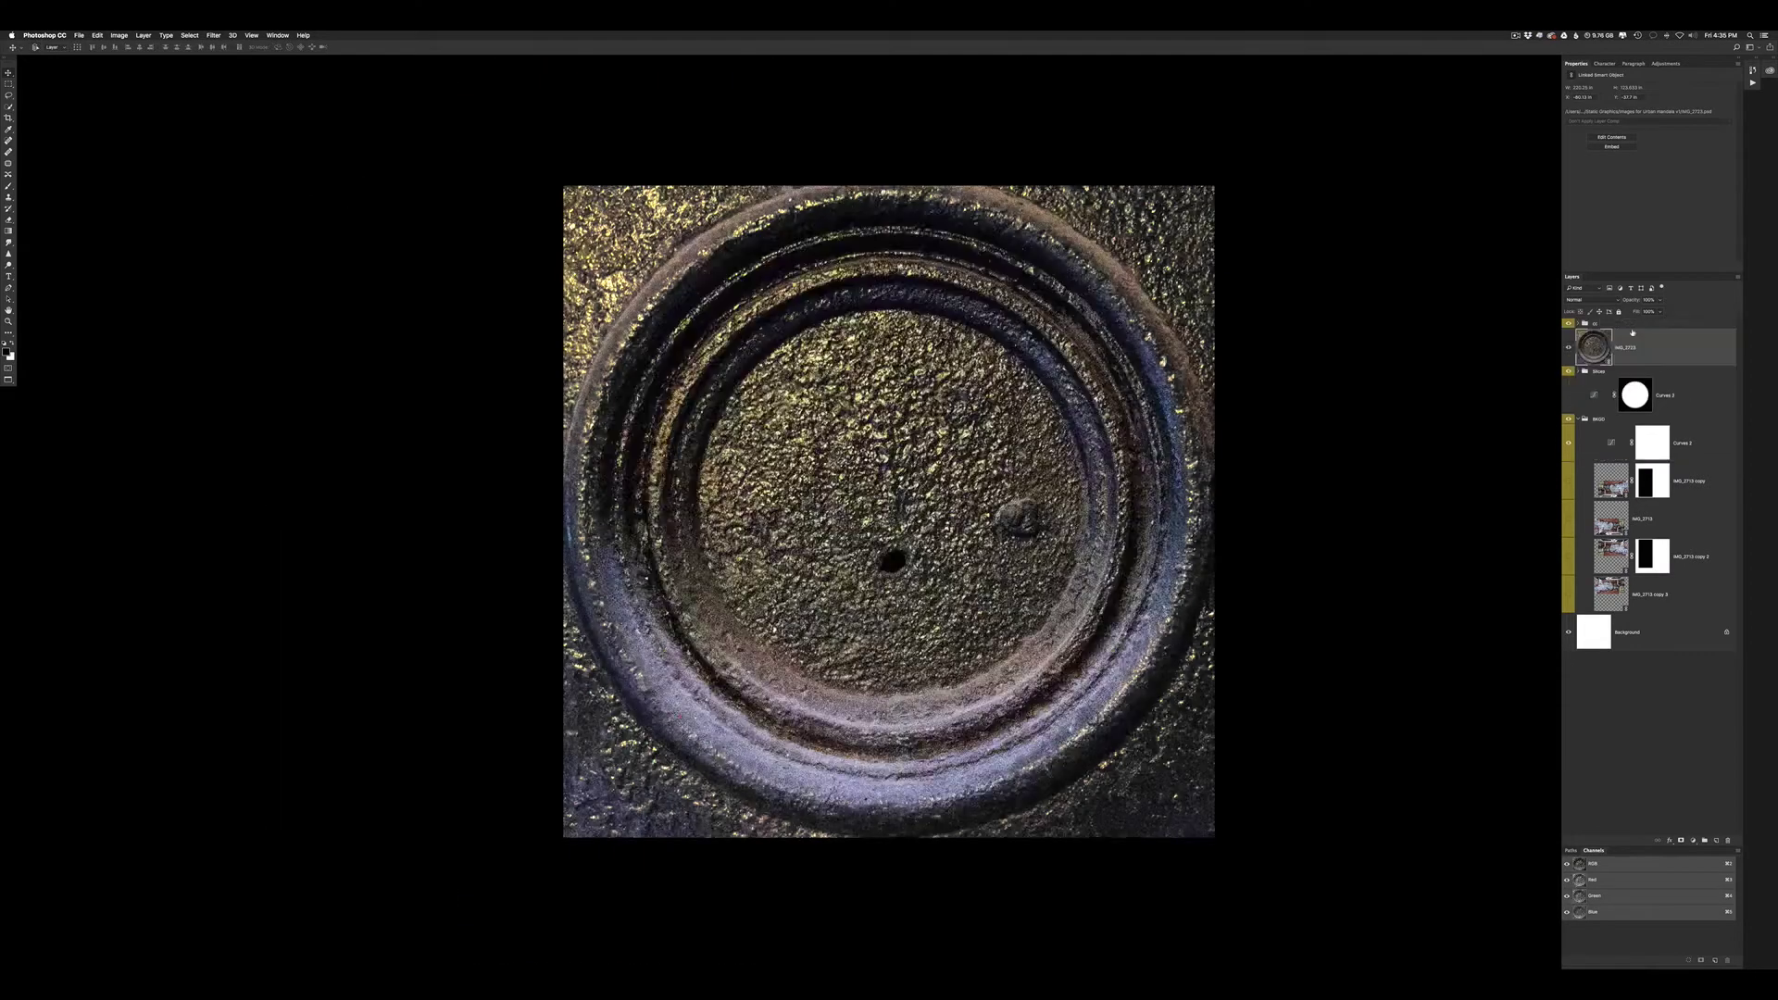
Add a Soft Light copy of the IMG_2723 metal cover texture on top, clipped to the layer below
drag(1620, 329, 1615, 325)
click(1591, 299)
click(1593, 393)
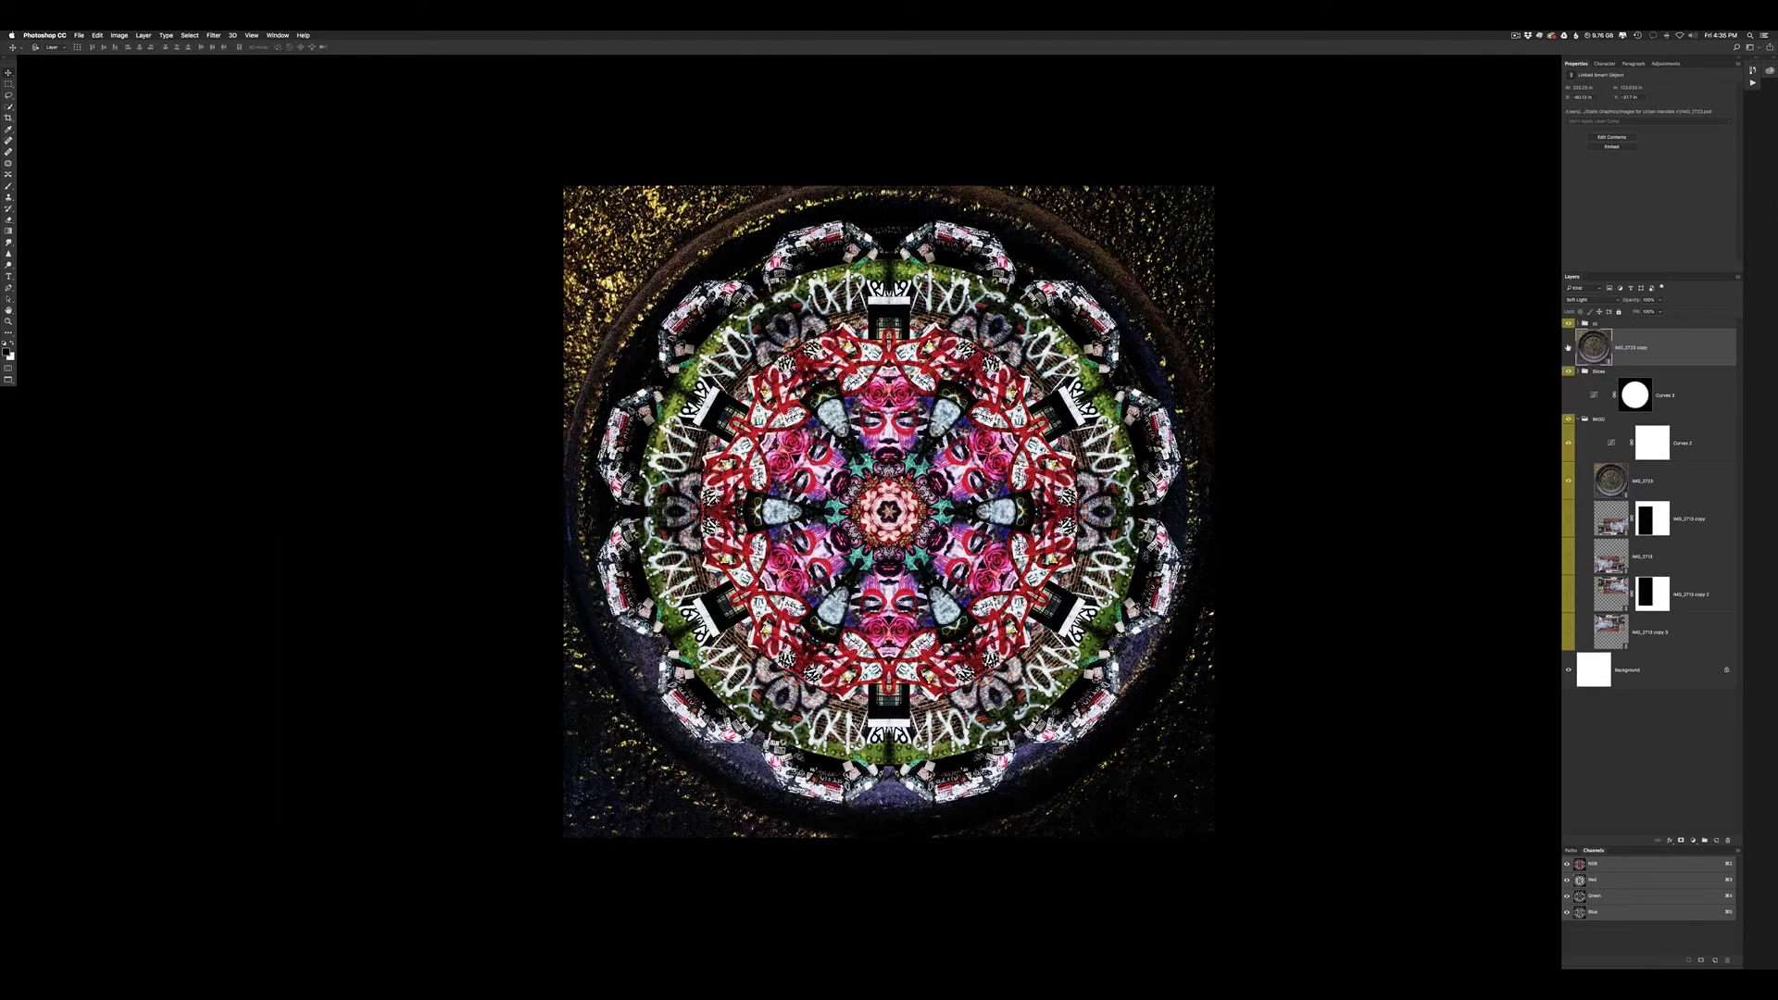
key(ctrl+0)
click(1566, 350)
click(1567, 351)
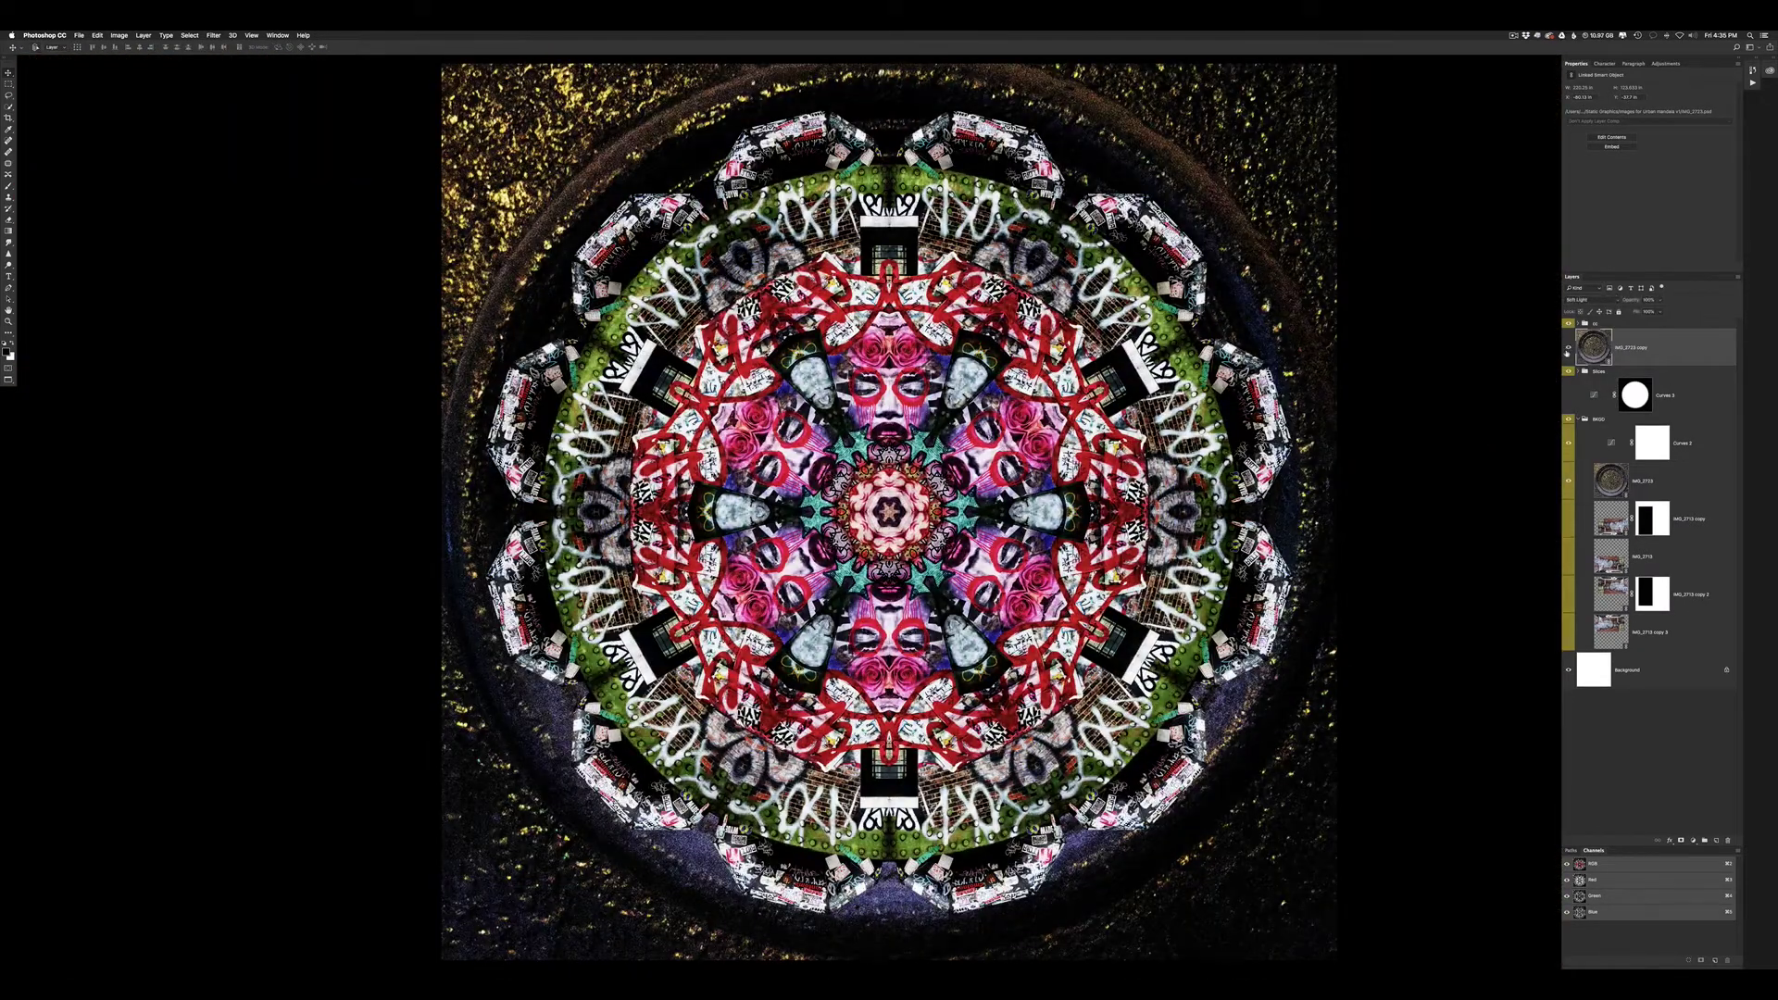
key(ctrl+alt+g)
scroll(884, 424, up, 3)
scroll(884, 424, up, 3)
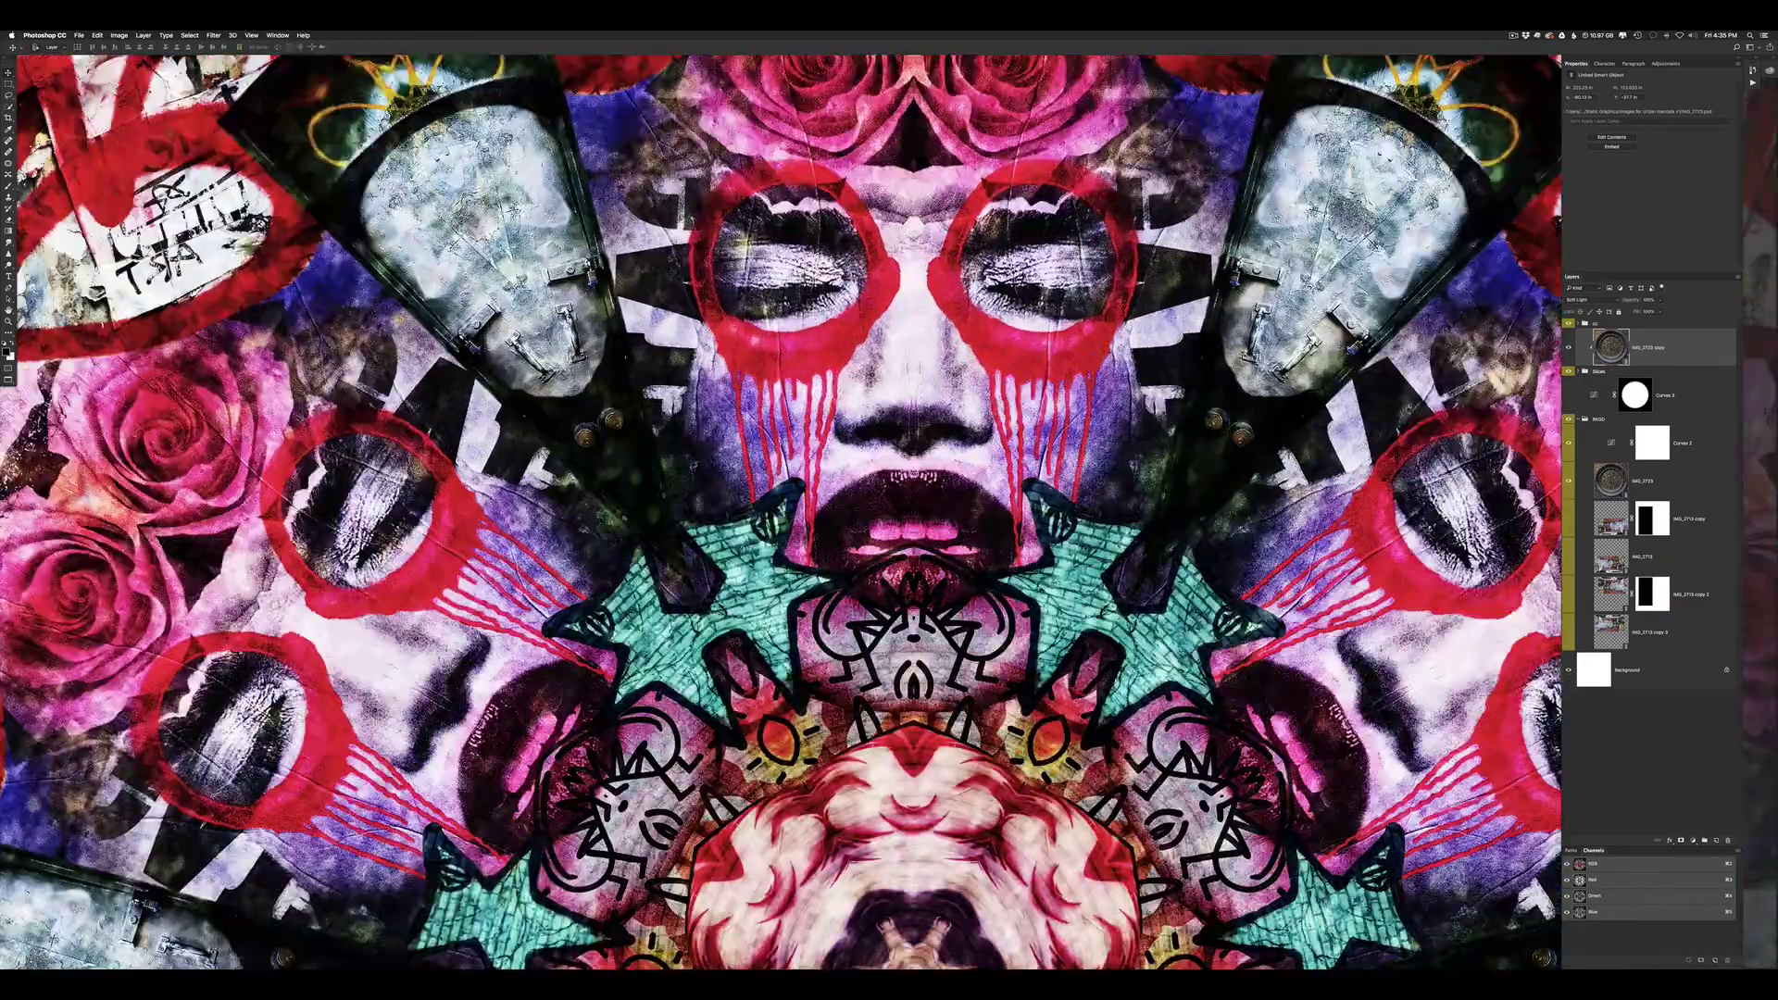
scroll(884, 424, up, 3)
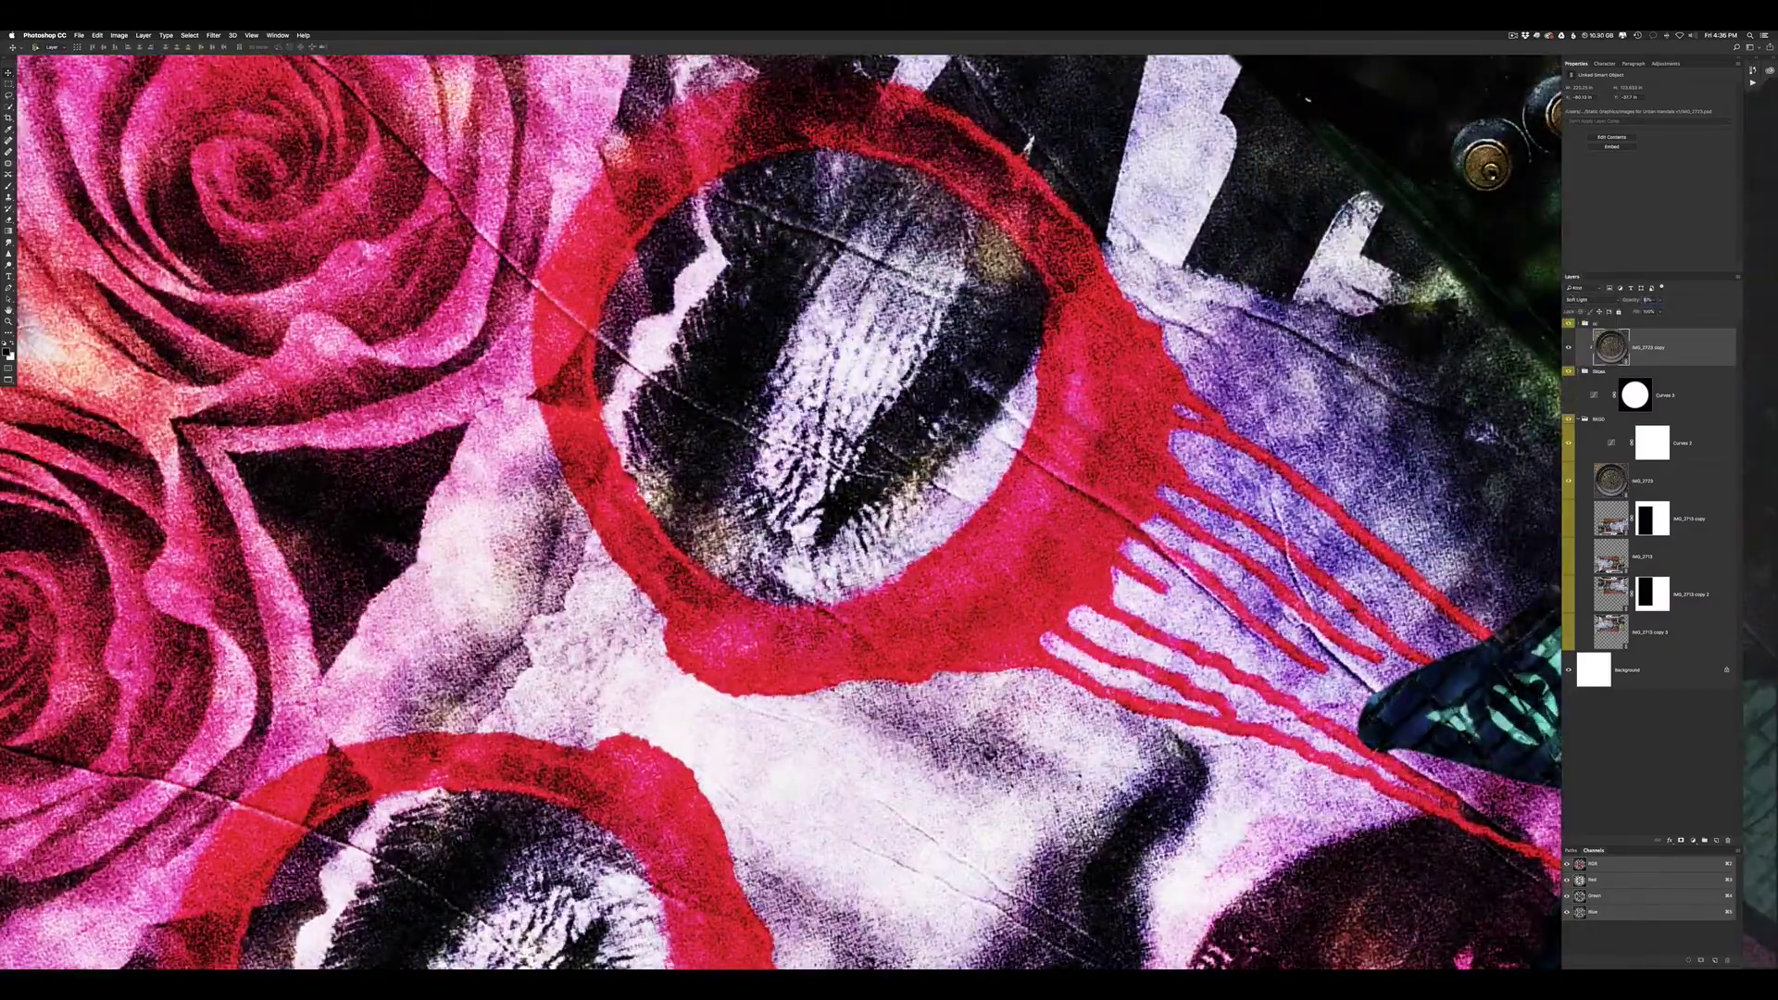
key(ctrl+0)
Set the IMG_2723 texture layer's Fill to 0%
click(1658, 480)
drag(1635, 312, 1657, 312)
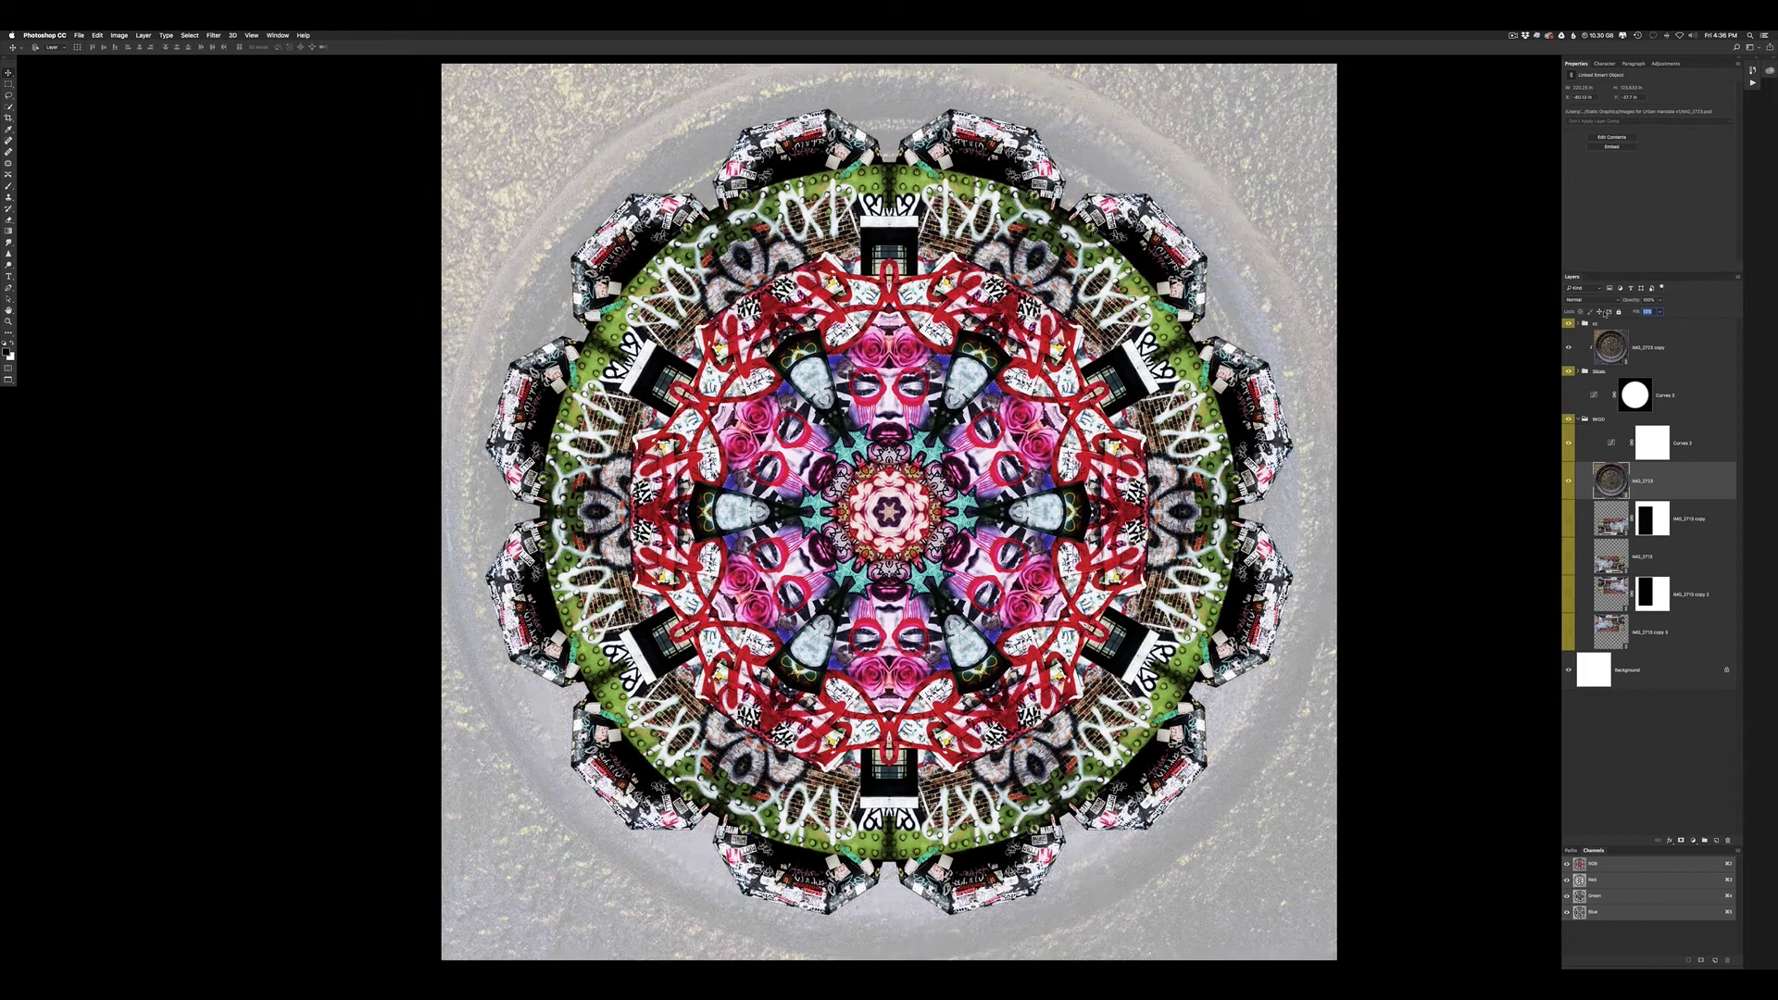
text(0)
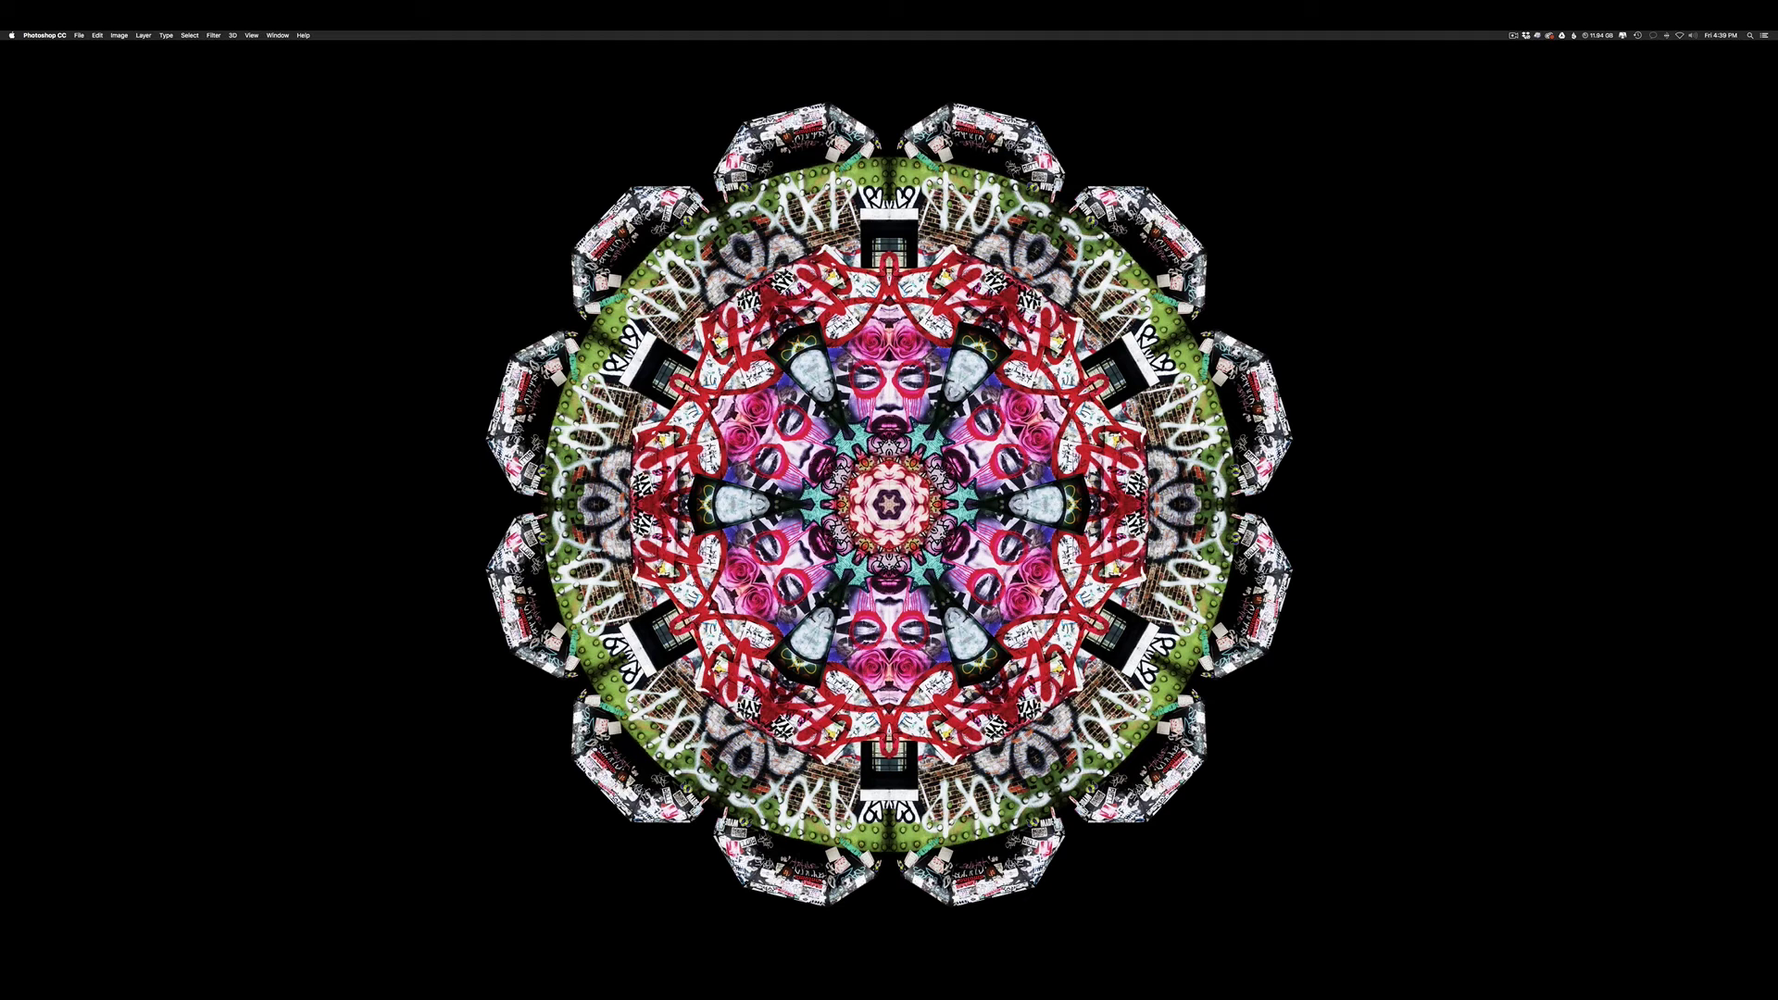
key(super+minus)
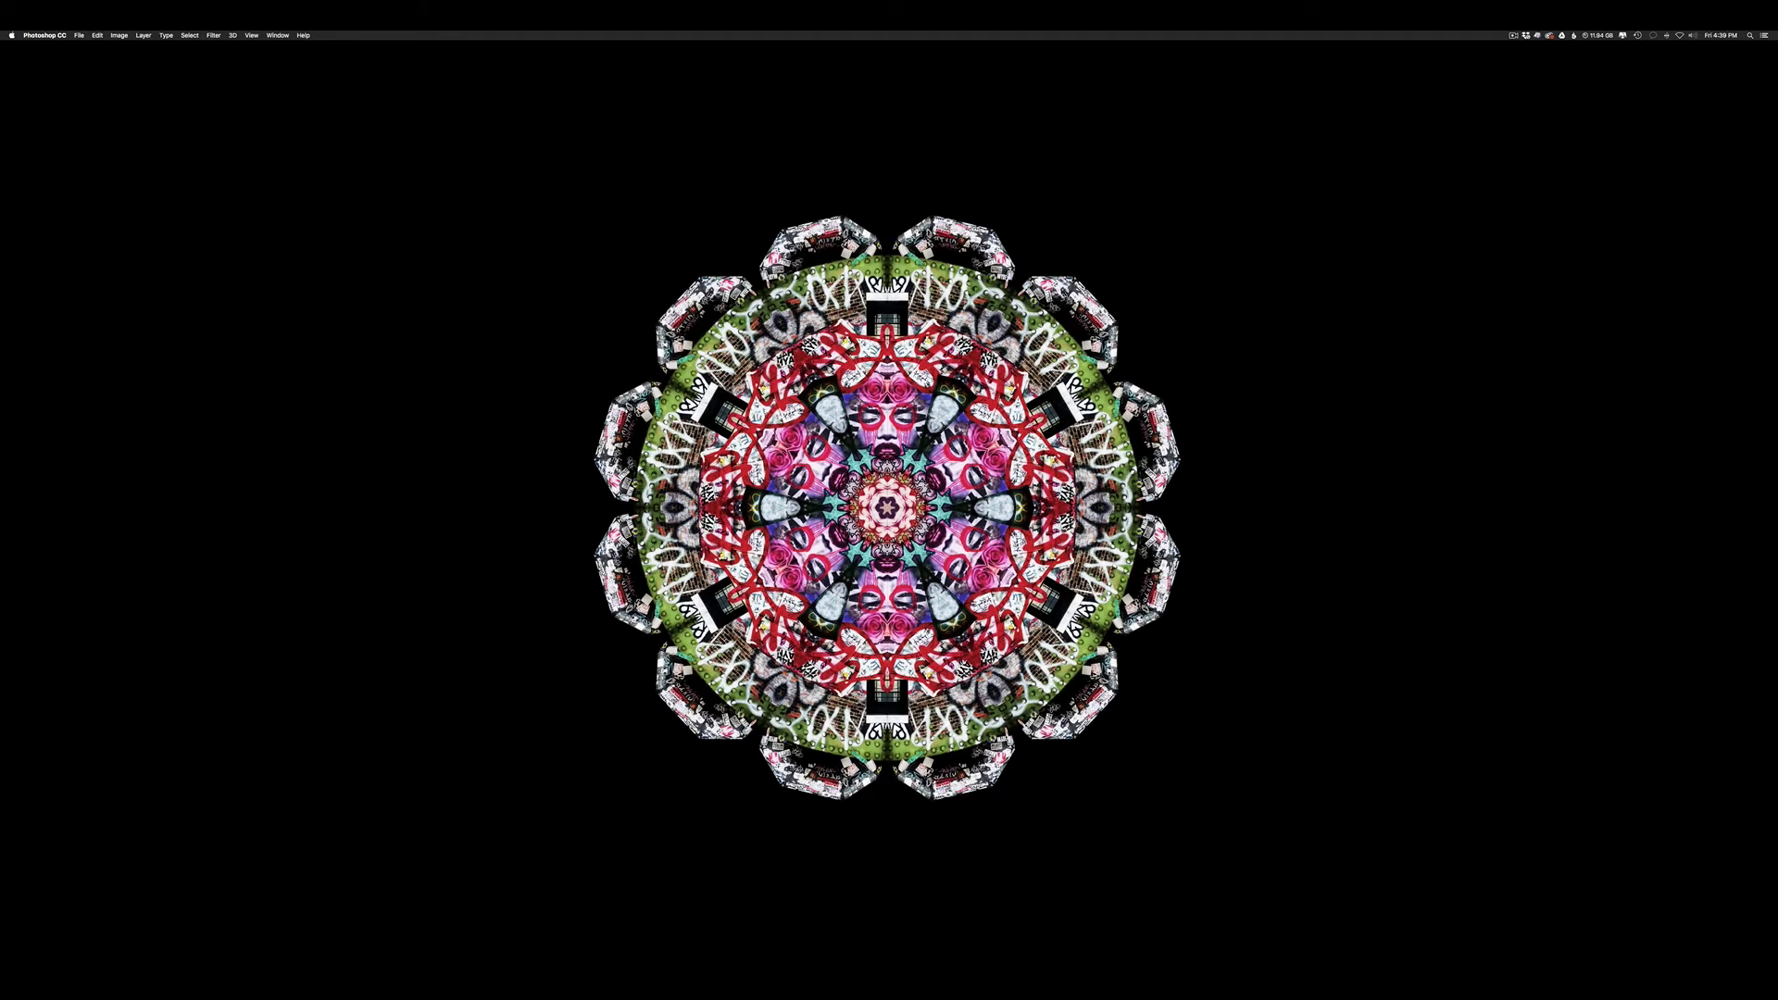
key(super+minus)
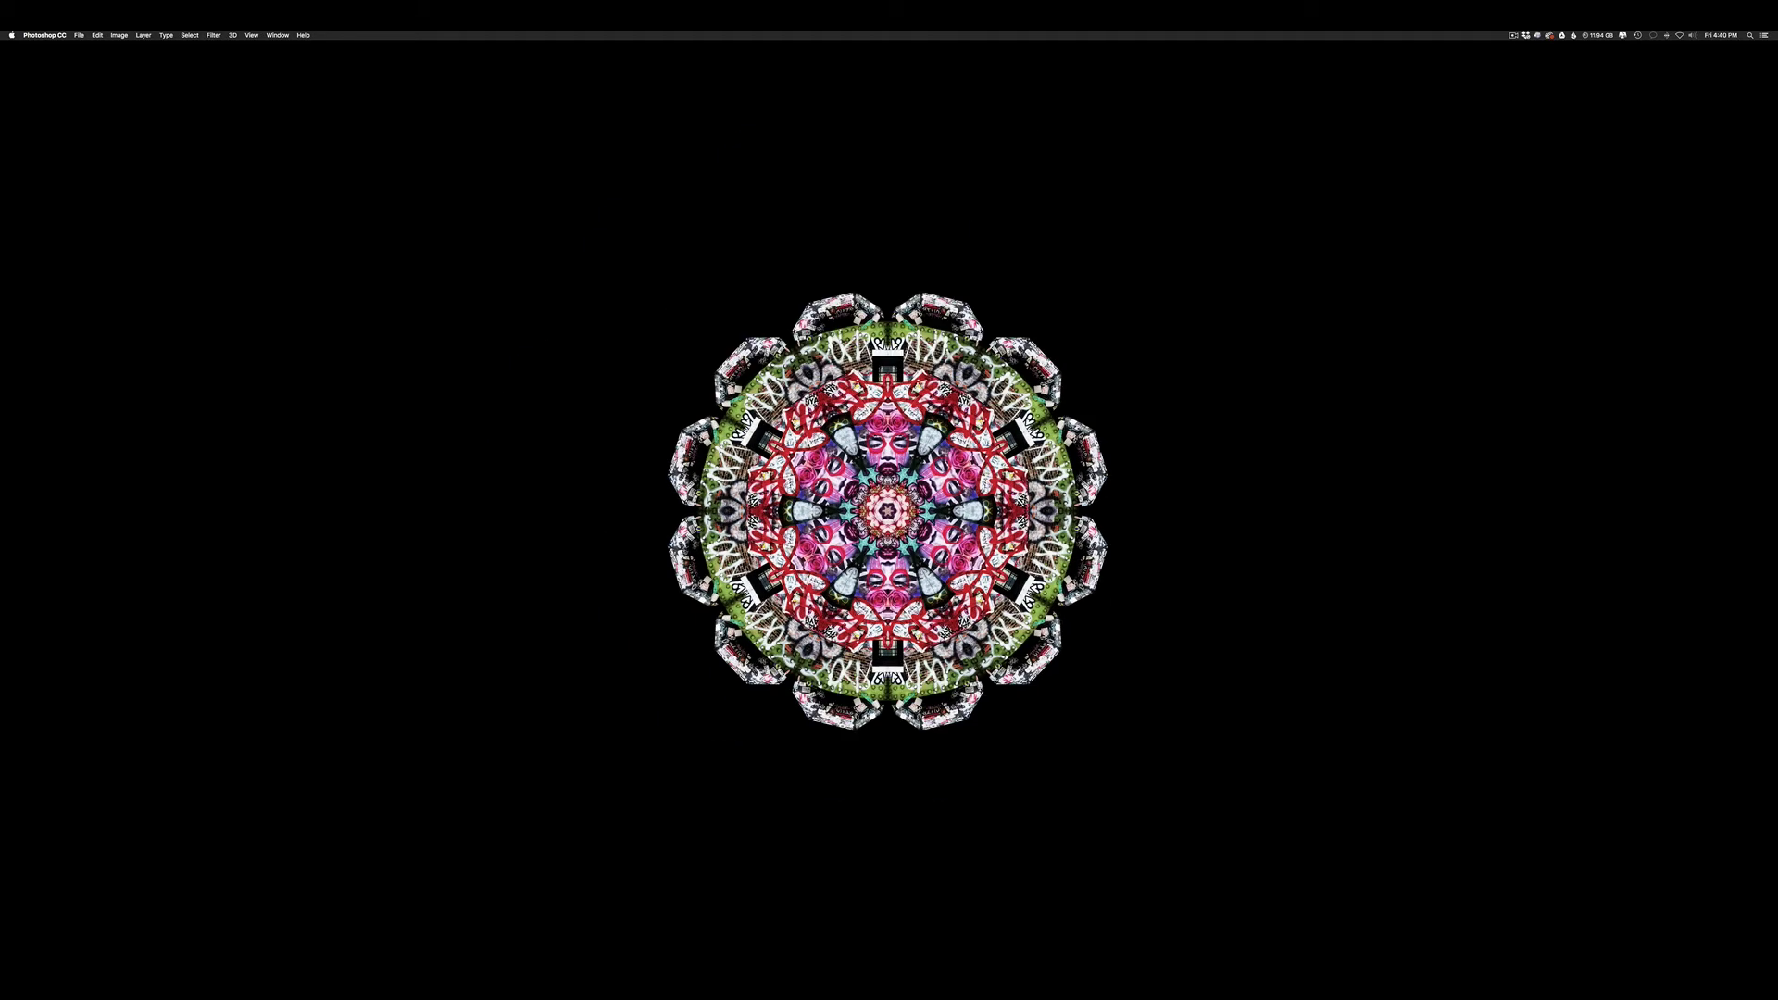
key(super+minus)
key(super+minus)
scroll(889, 500, right, 3)
scroll(757, 463, up, 1)
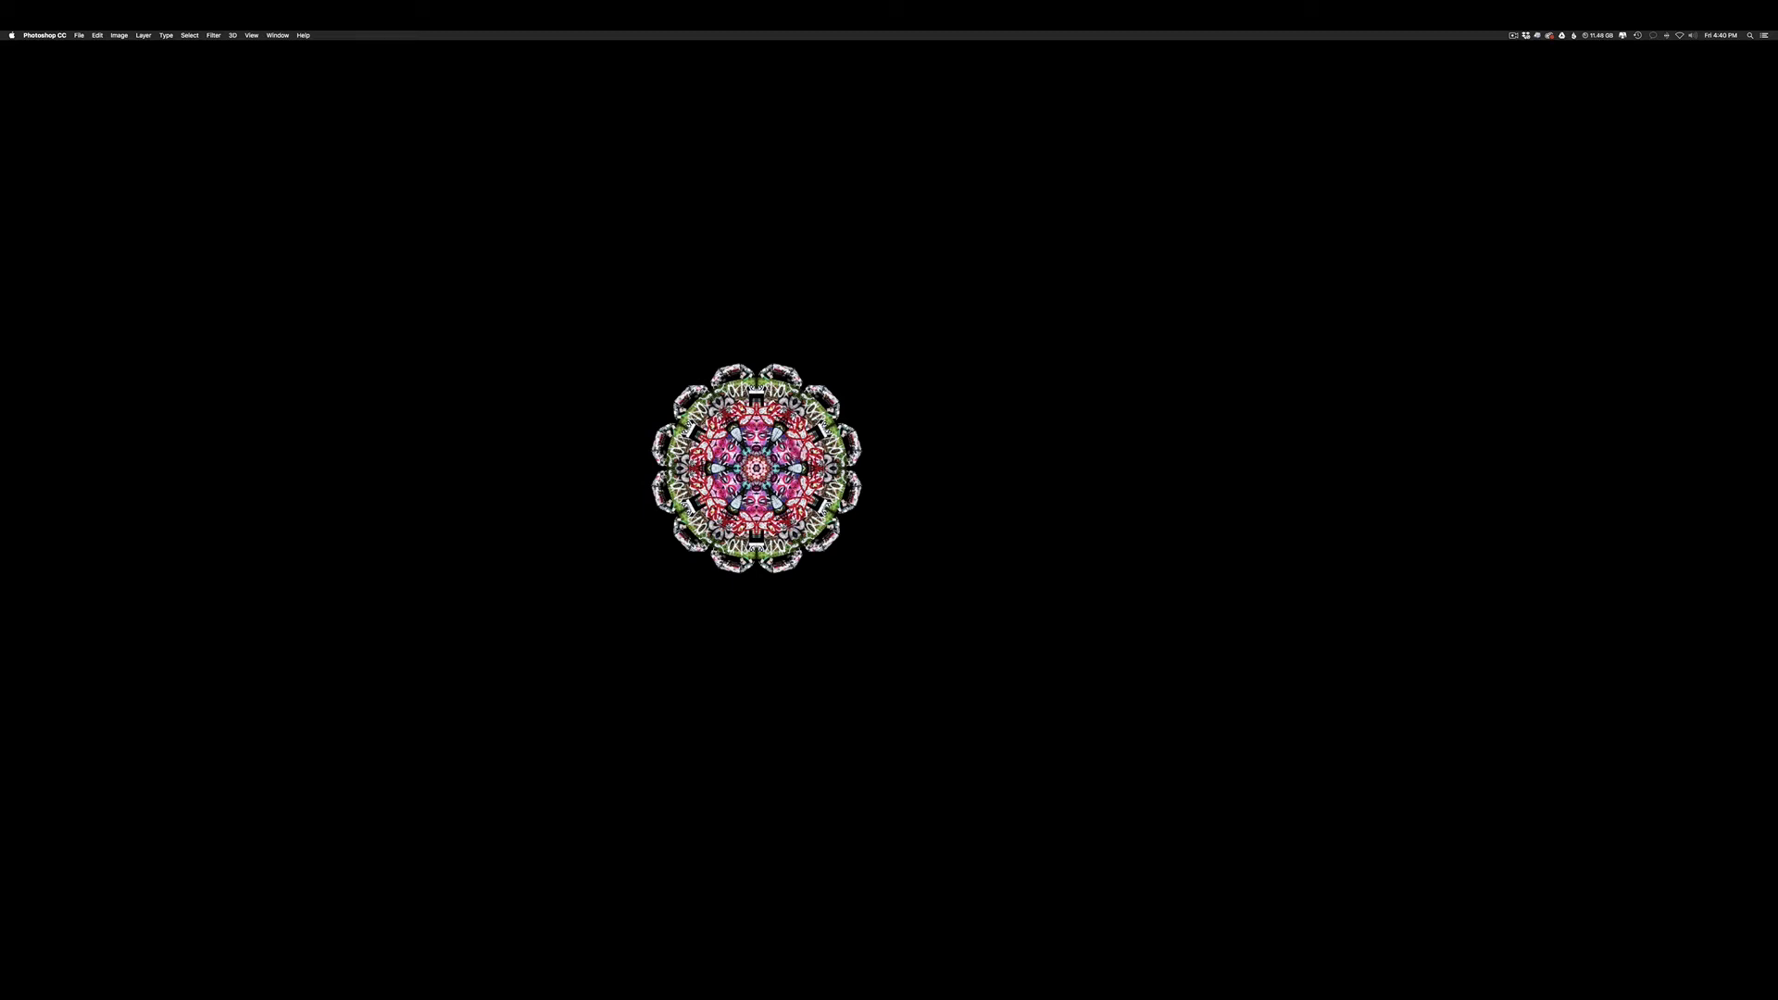
key(super+equal)
key(super+equal)
key(super+equal)
key(super+equal)
key(super+equal)
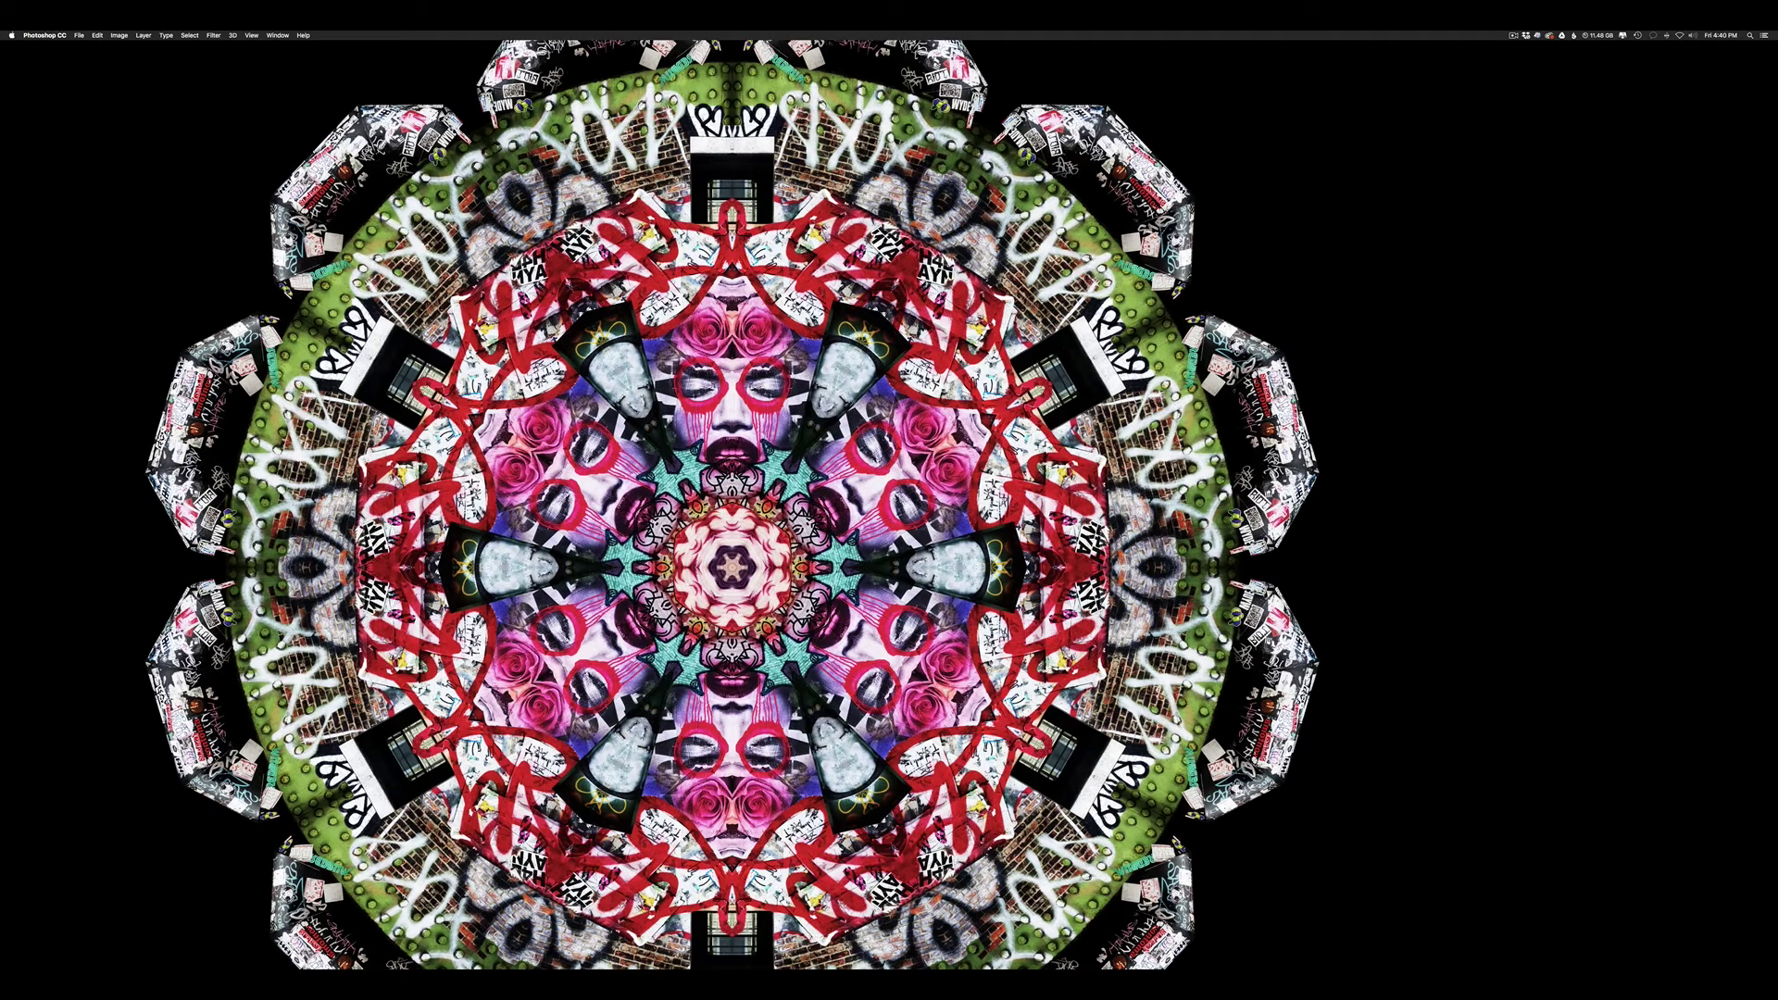
key(super+equal)
key(super+equal)
key(super+equal)
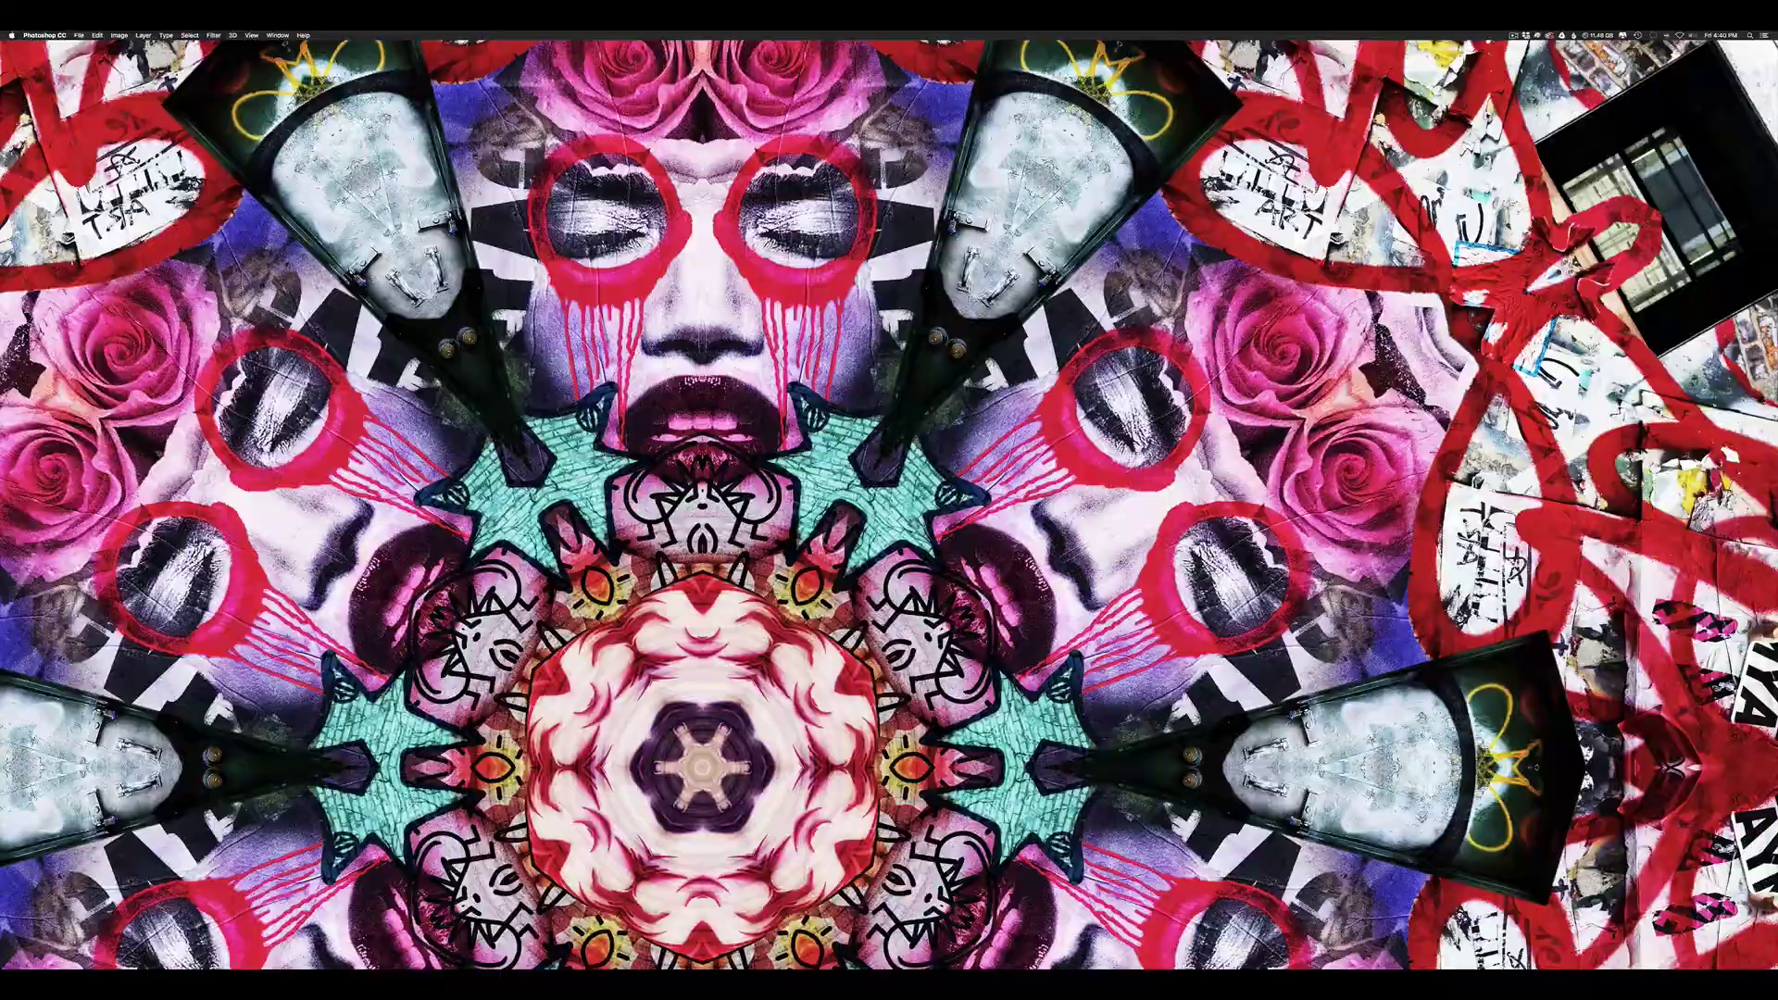
key(super+equal)
scroll(889, 505, left, 3)
scroll(889, 504, up, 1)
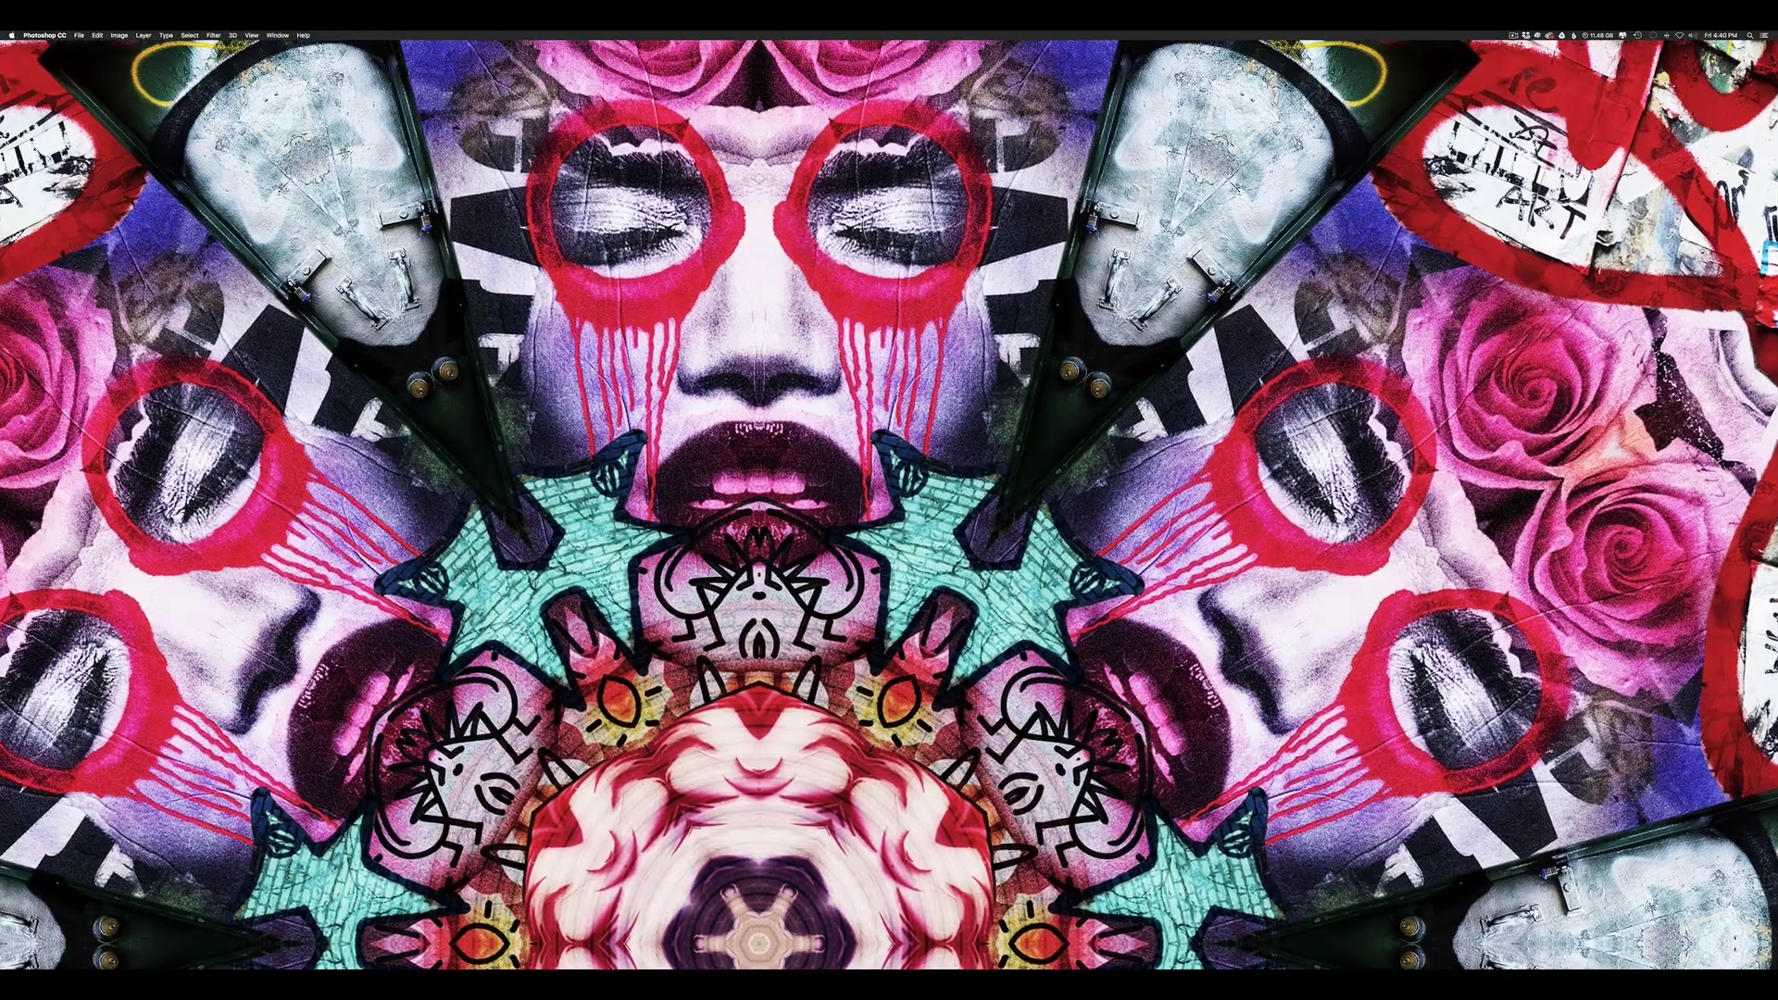
scroll(889, 505, left, 2)
scroll(889, 504, up, 1)
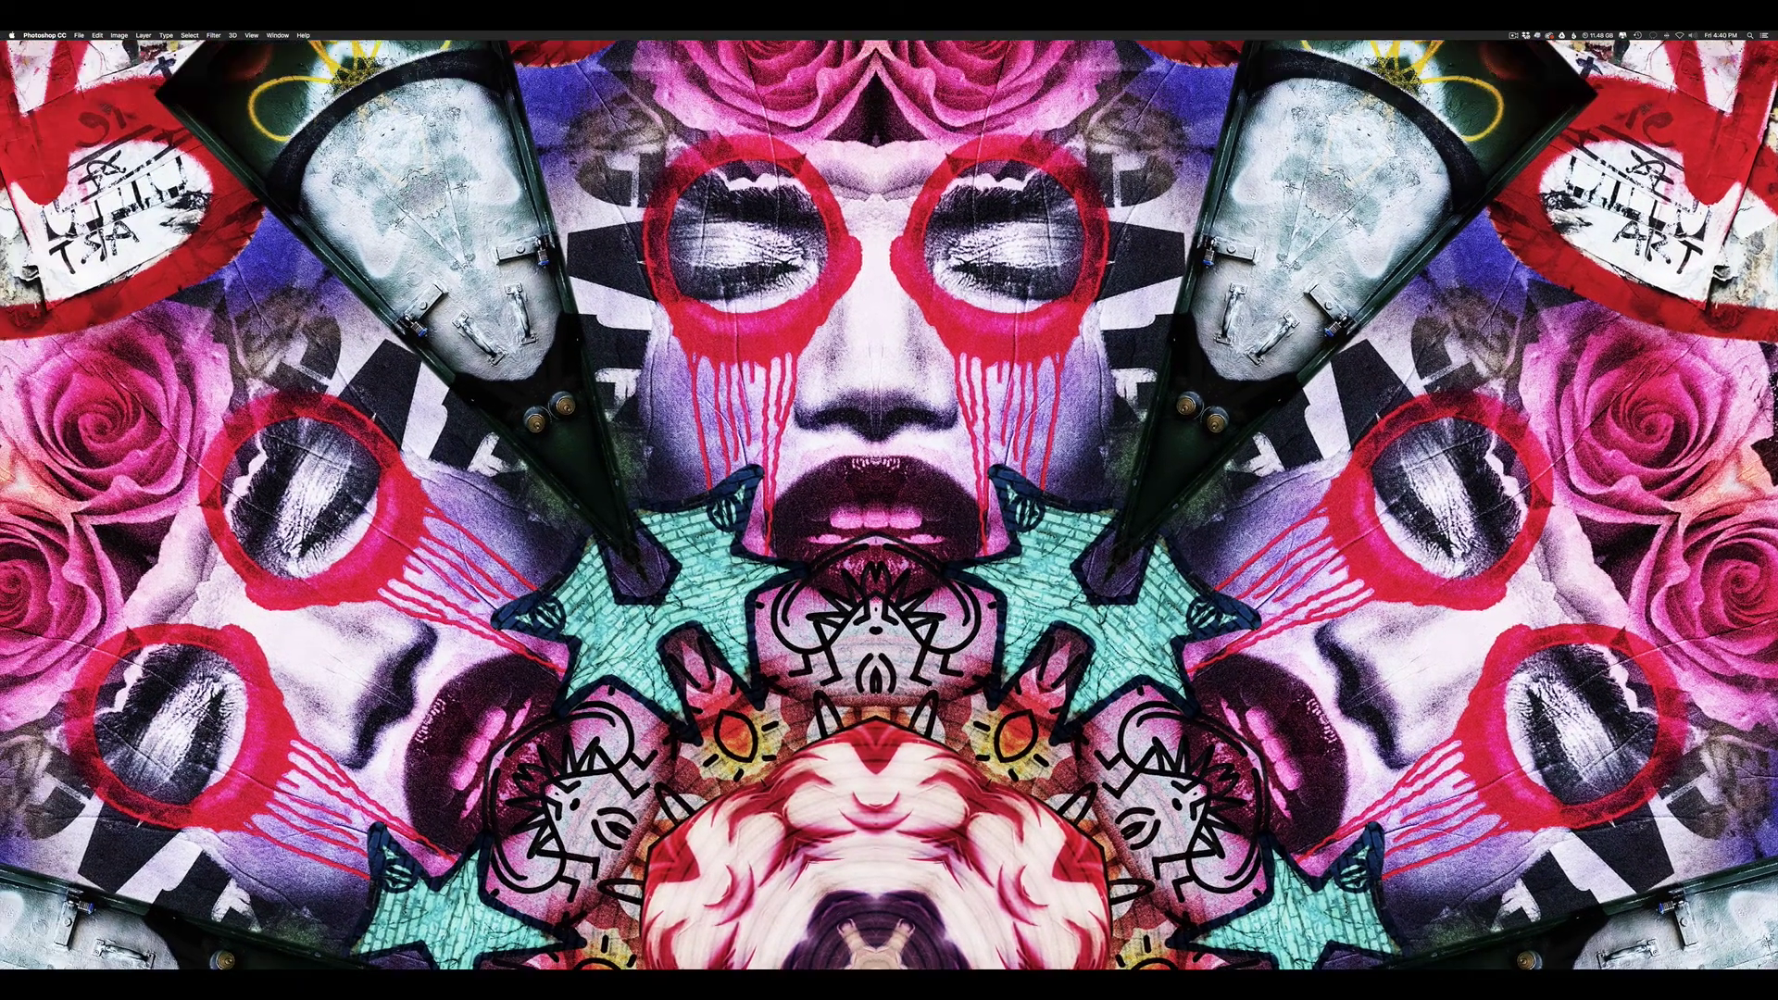
scroll(889, 505, left, 2)
scroll(889, 504, up, 1)
key(super+equal)
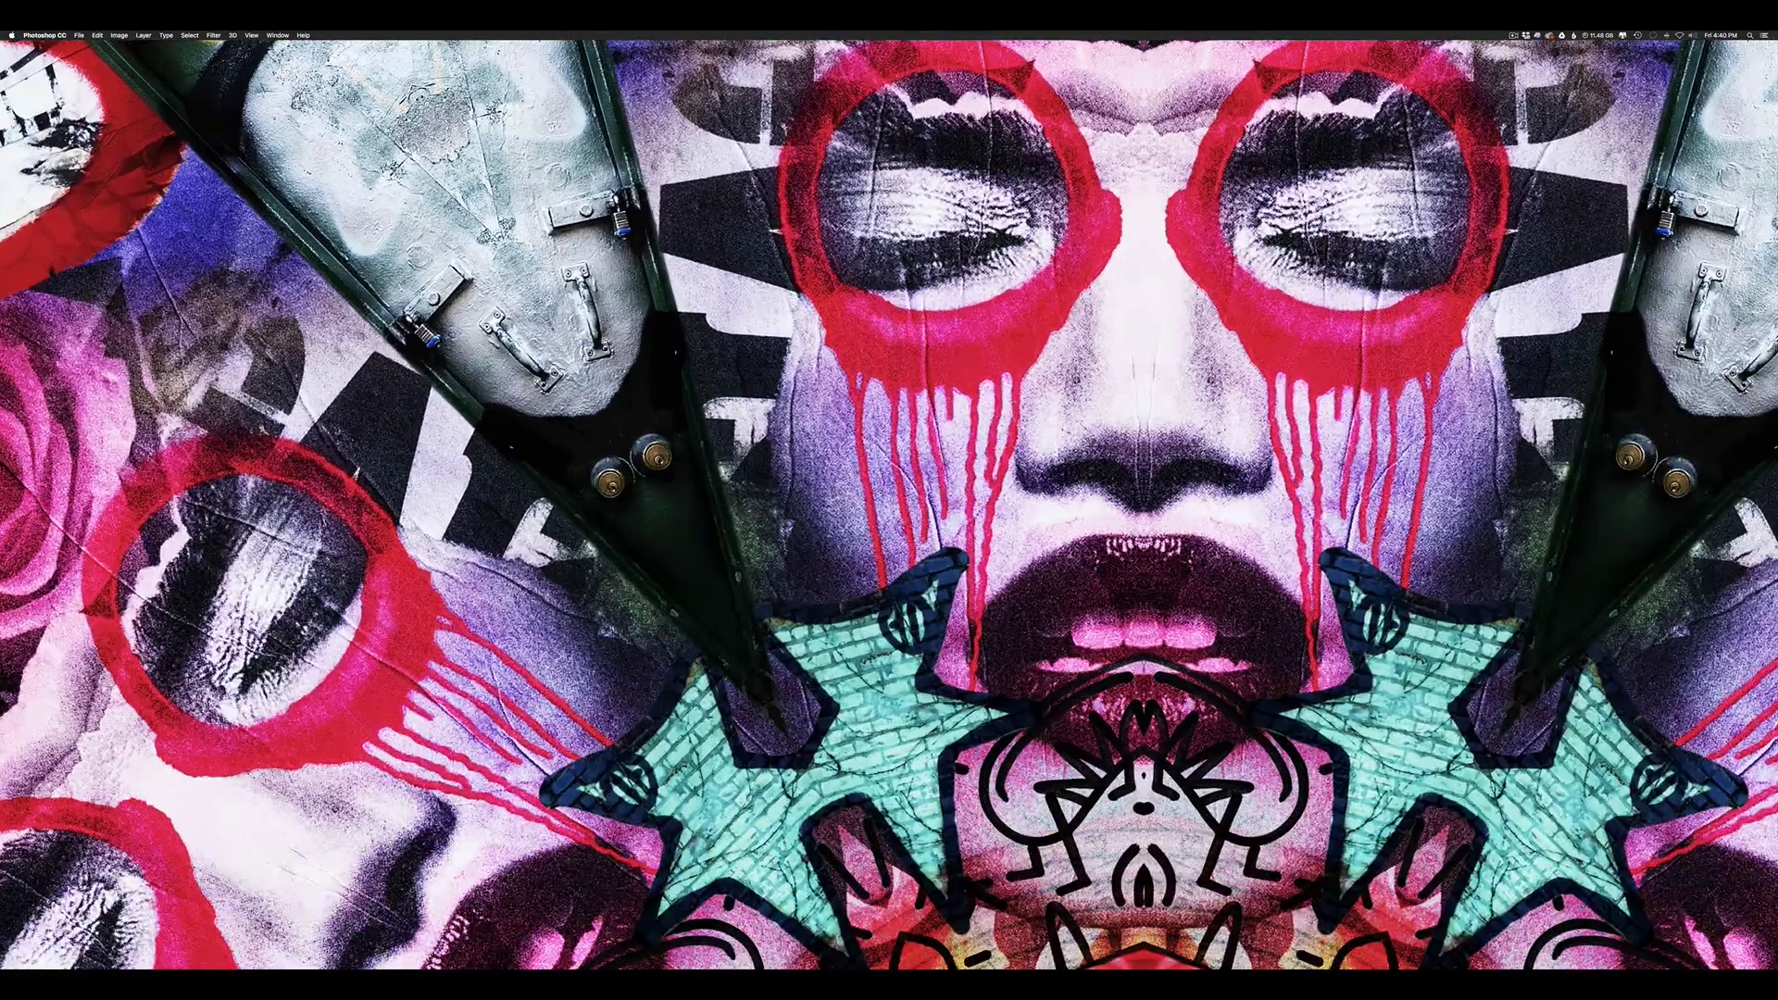
scroll(889, 505, left, 2)
scroll(889, 505, up, 1)
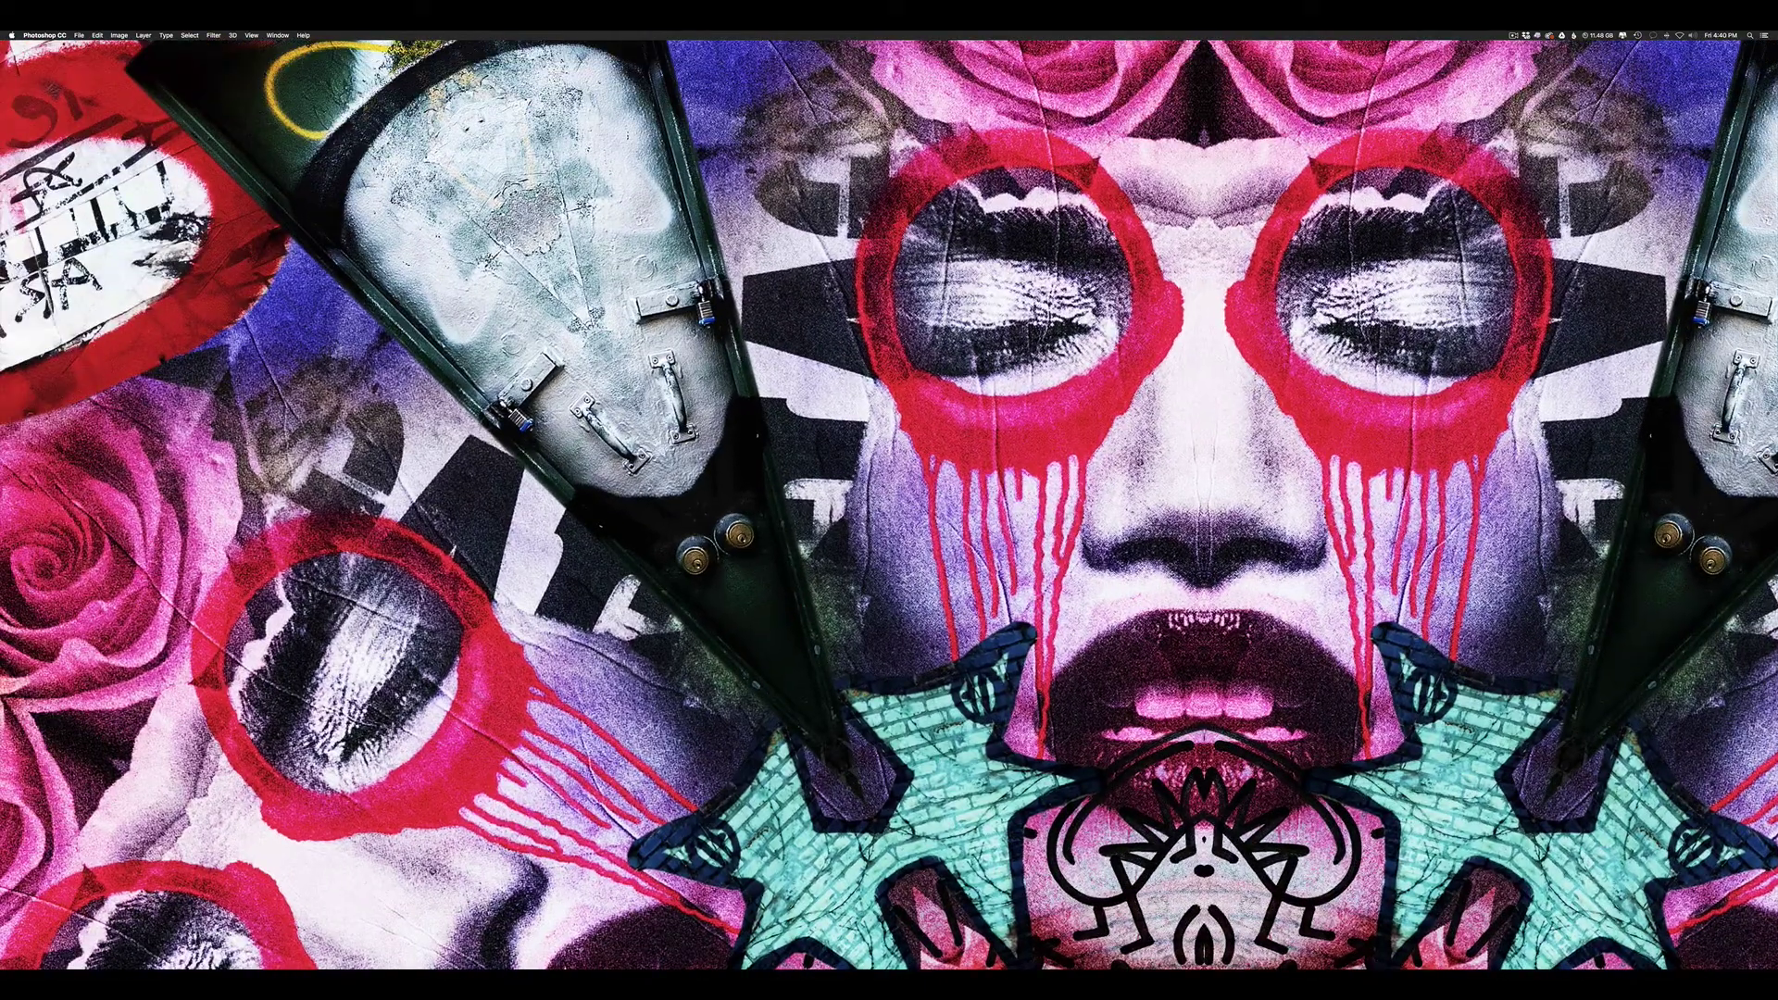